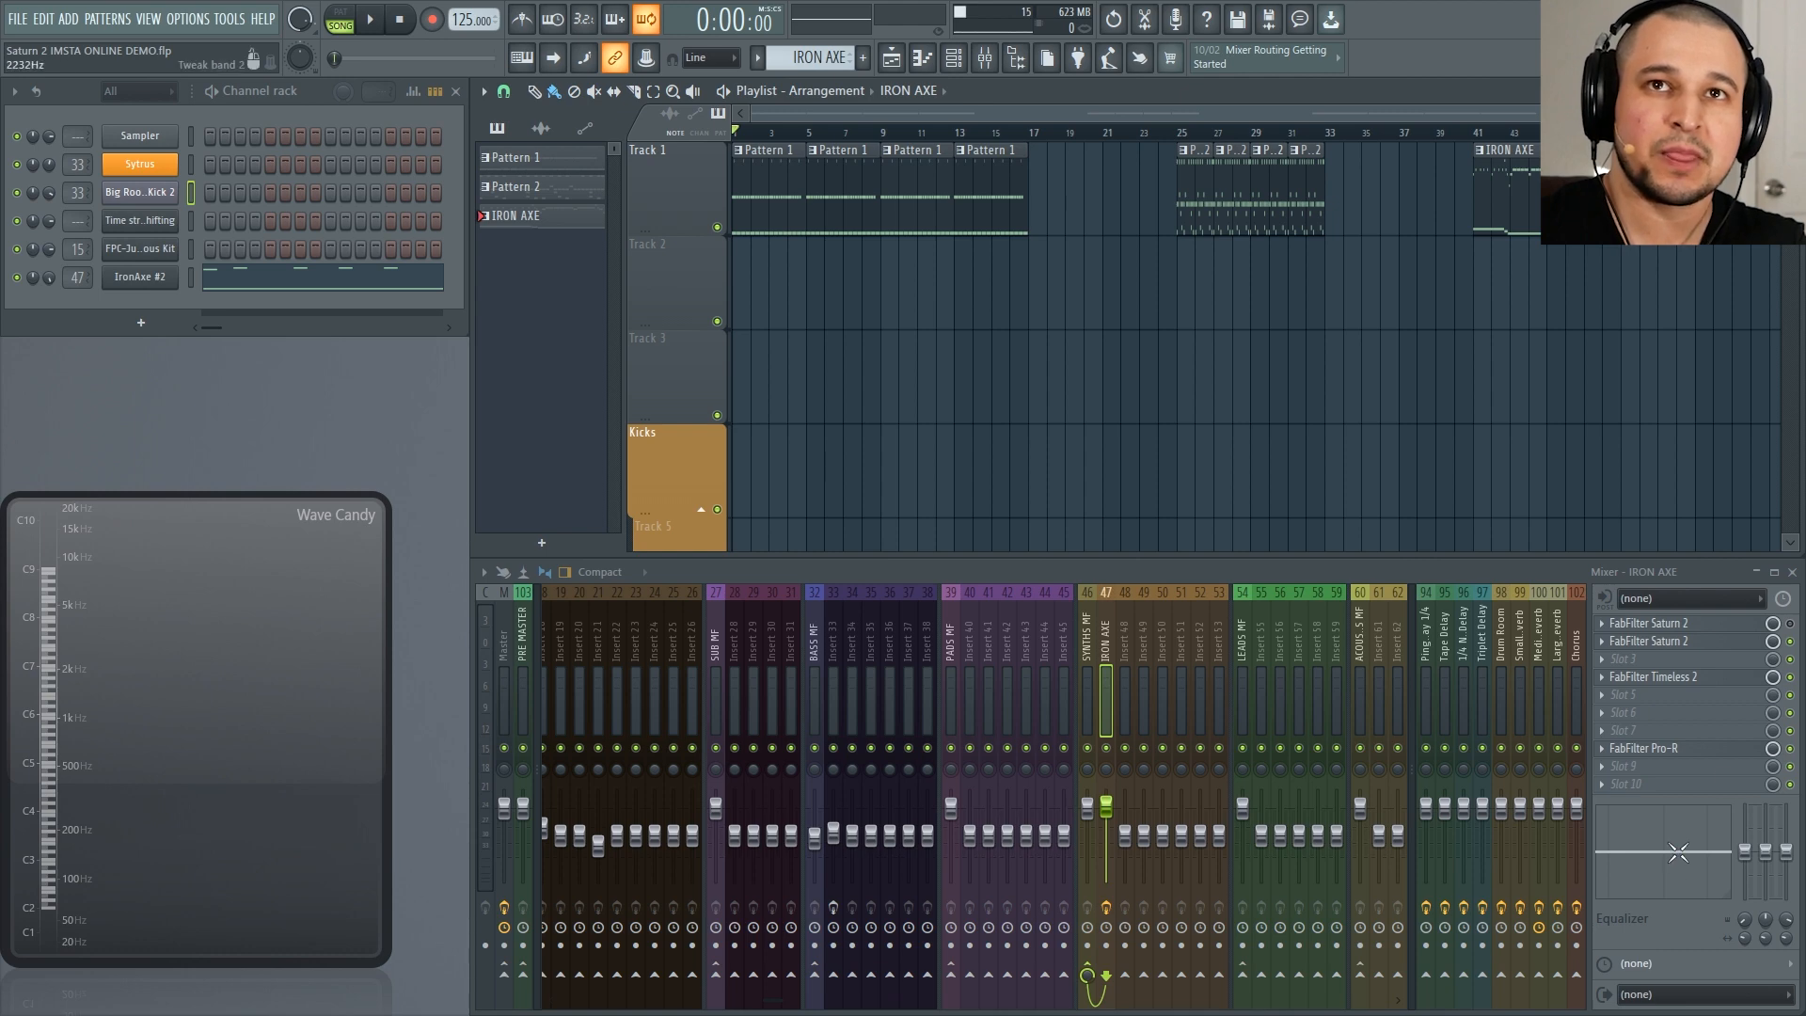
# Step: Open the second FabFilter Saturn 2 on the IRON AXE mixer track, look over its interface, and close it
pyautogui.click(1684, 640)
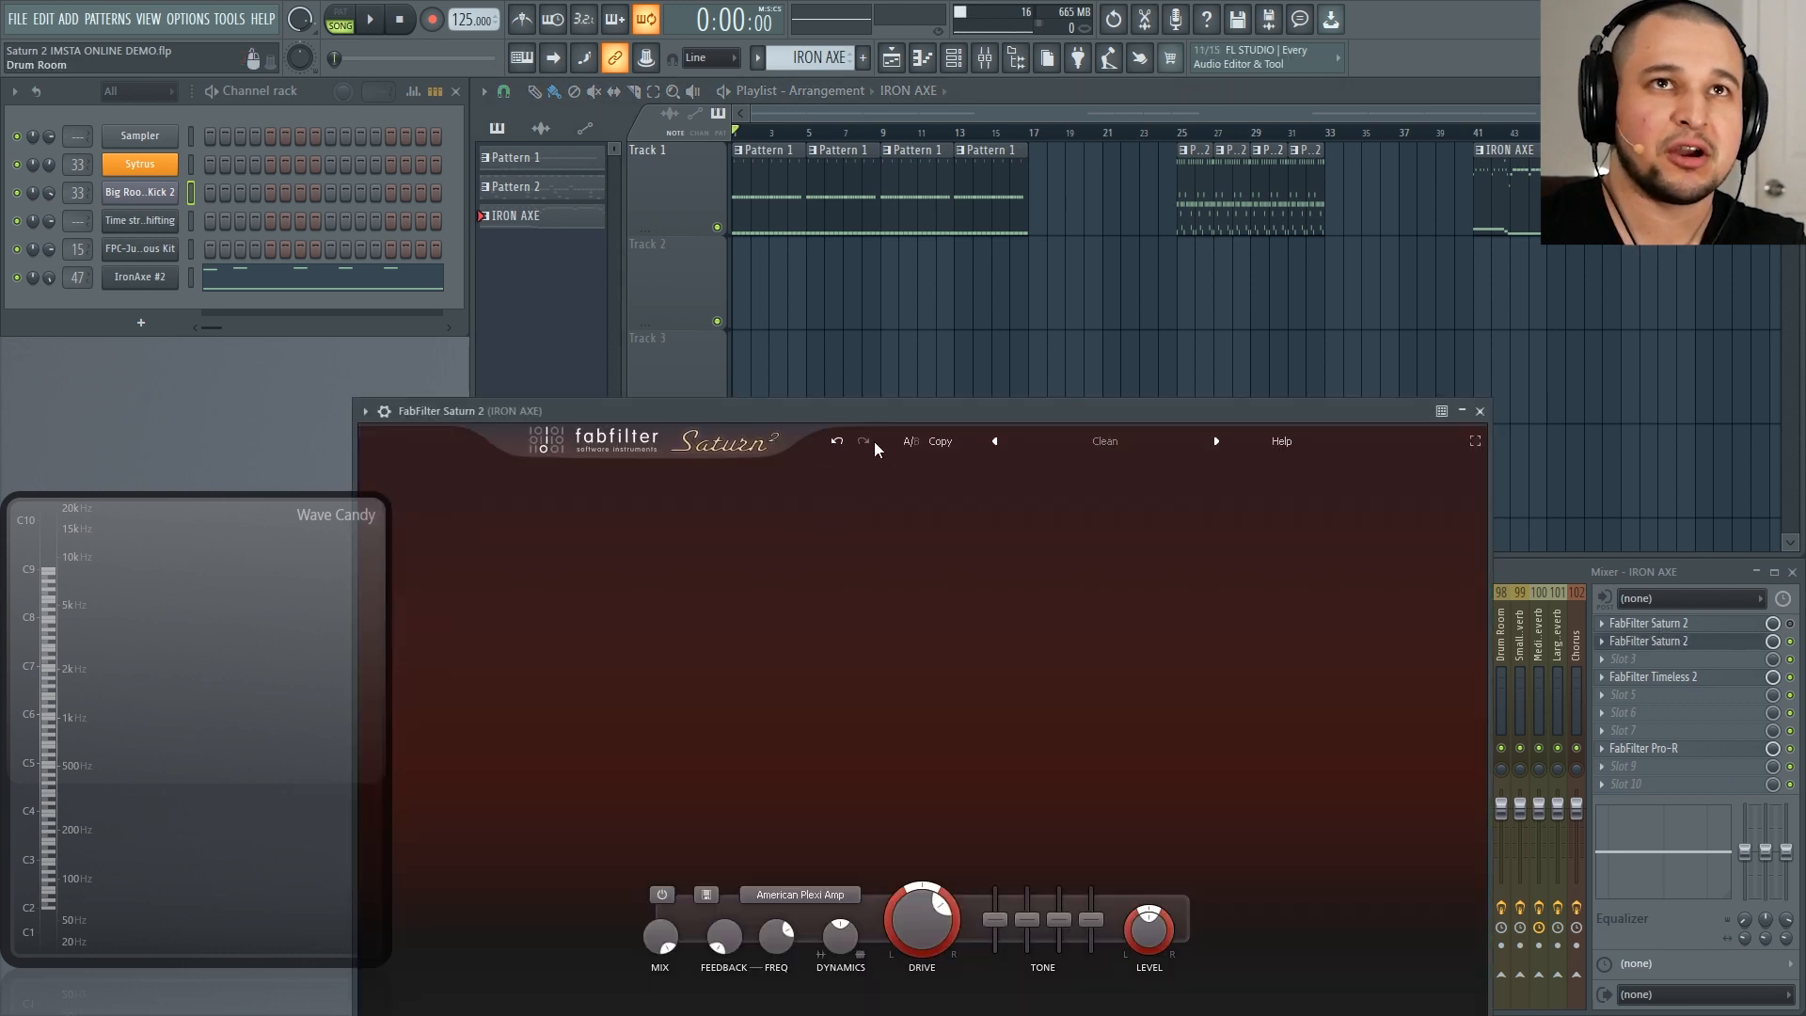
pyautogui.moveTo(1301, 421); pyautogui.dragTo(1350, 219)
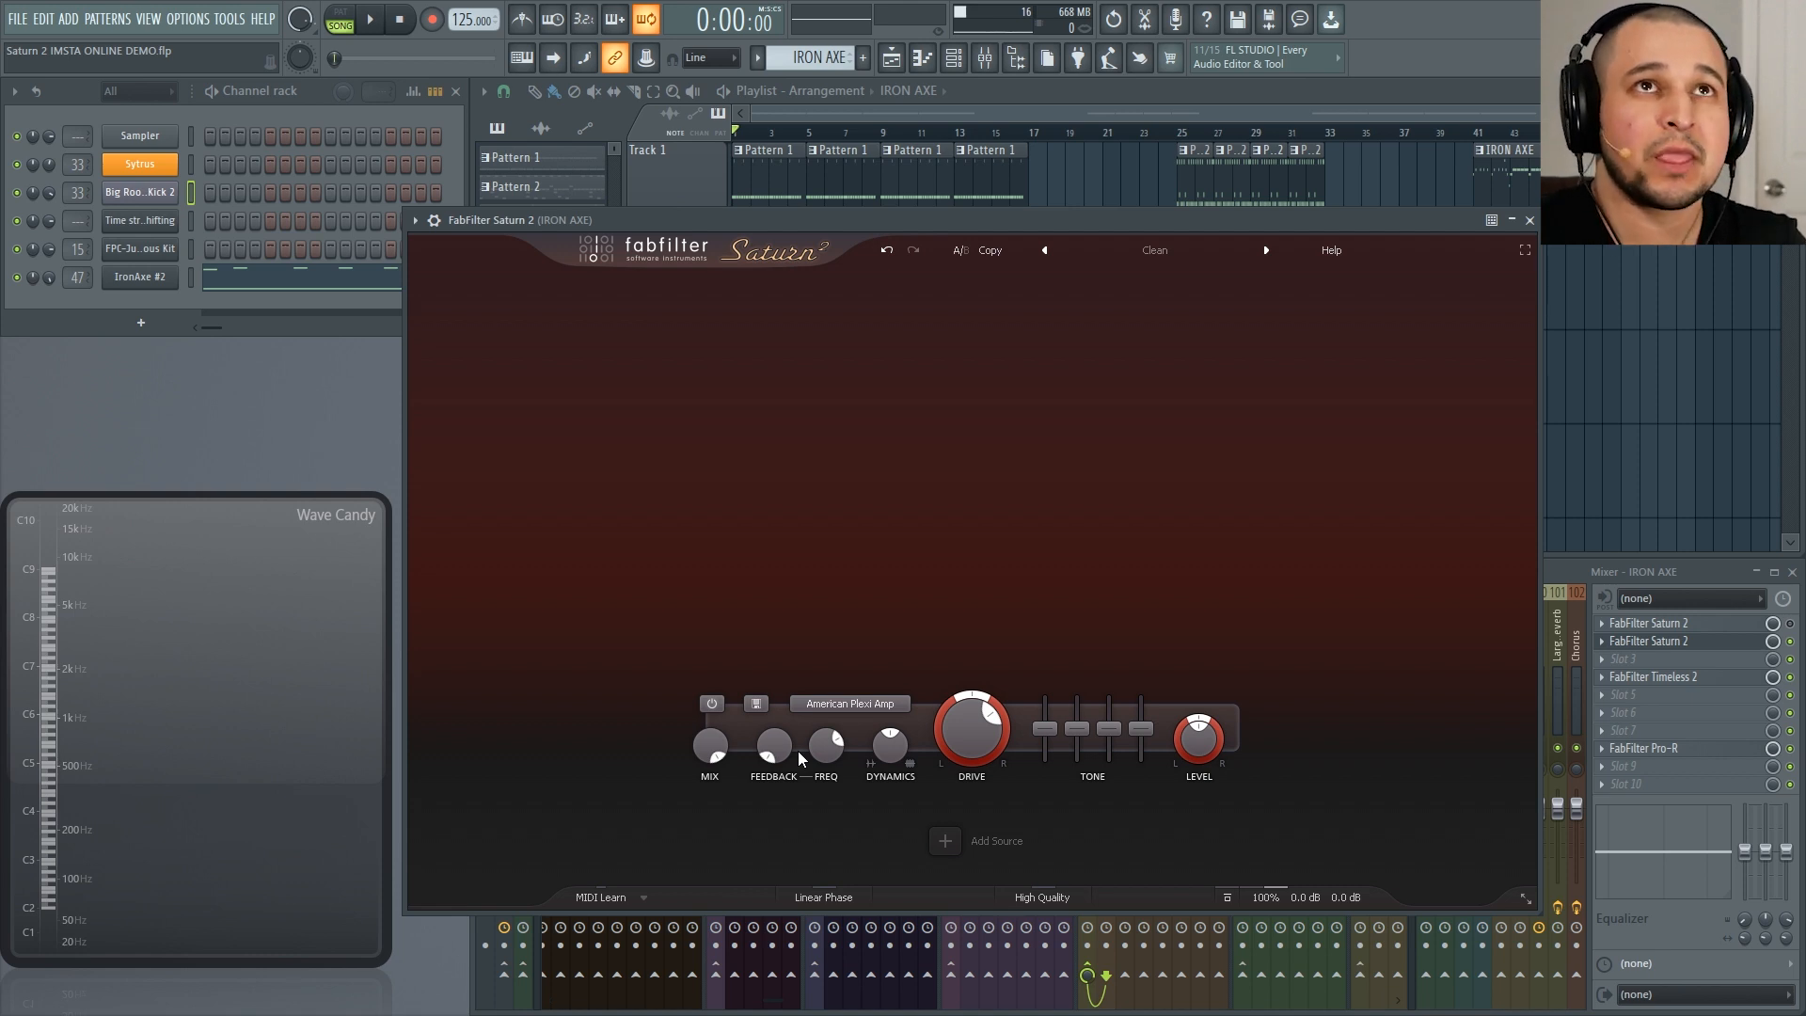
pyautogui.click(1528, 221)
# Step: Select the Insert 33 mixer track beside BASS MF
pyautogui.hscroll(5, 1125, 621)
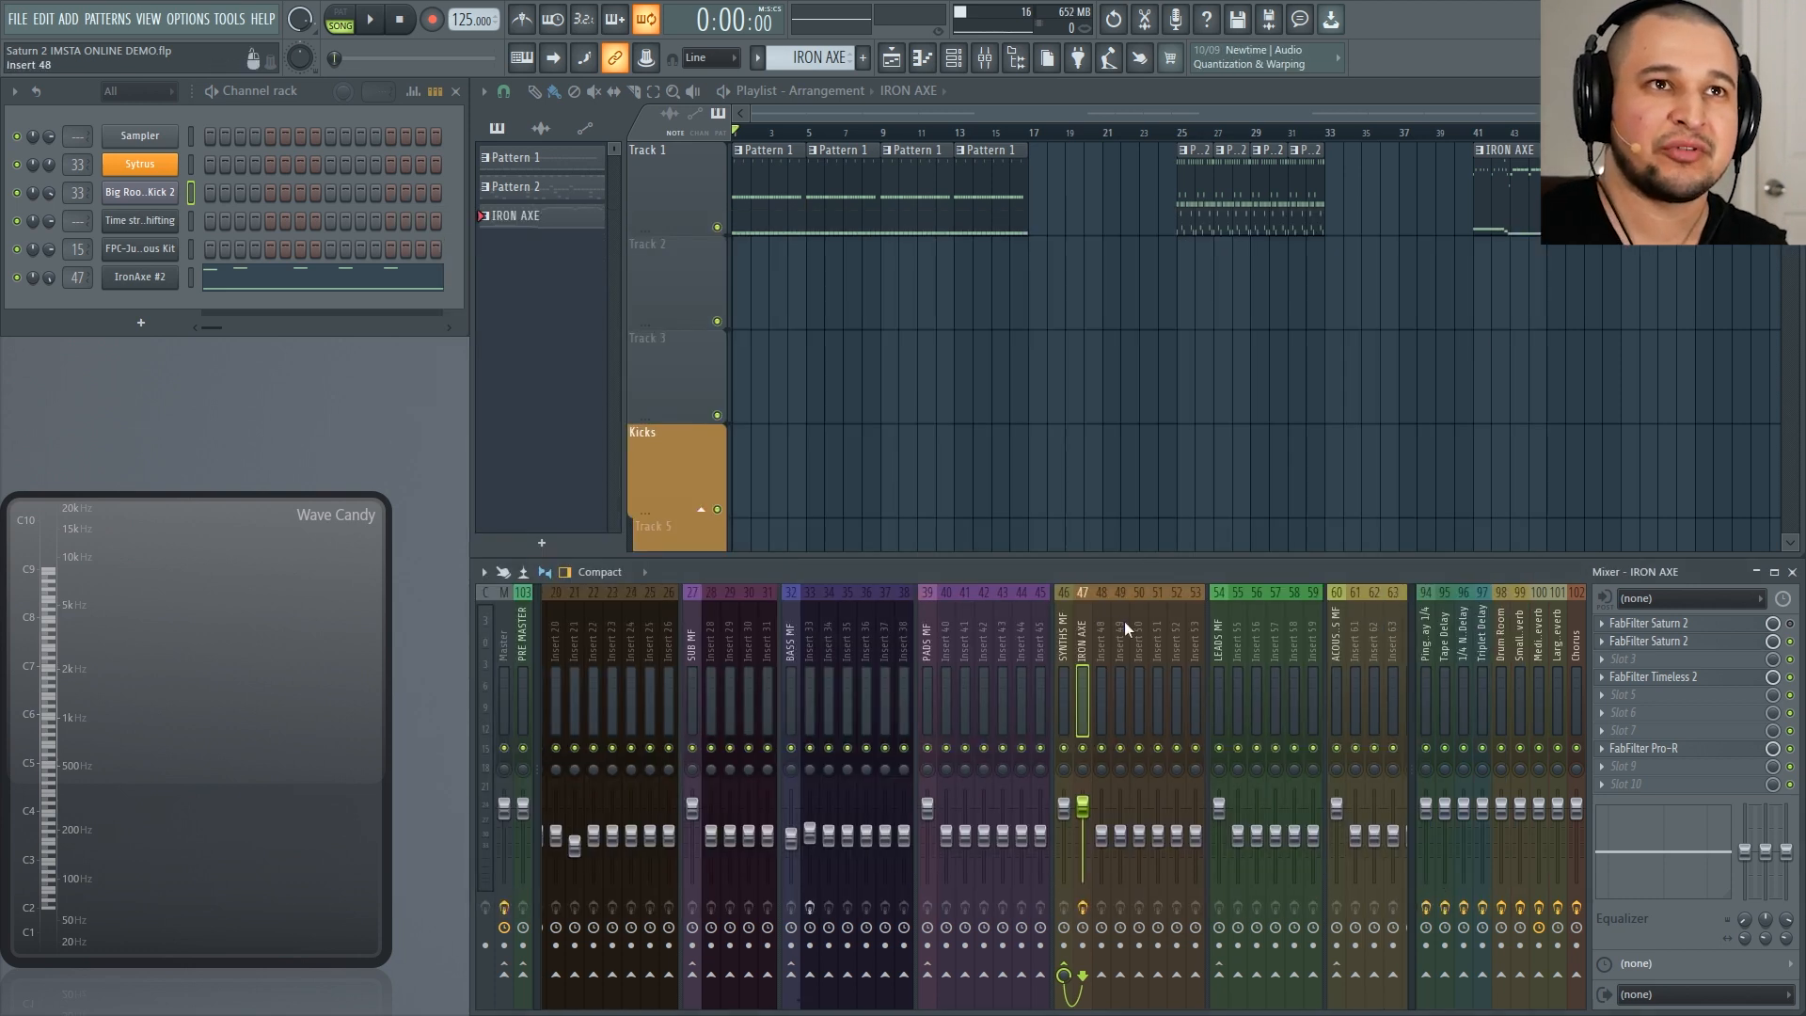
pyautogui.click(951, 638)
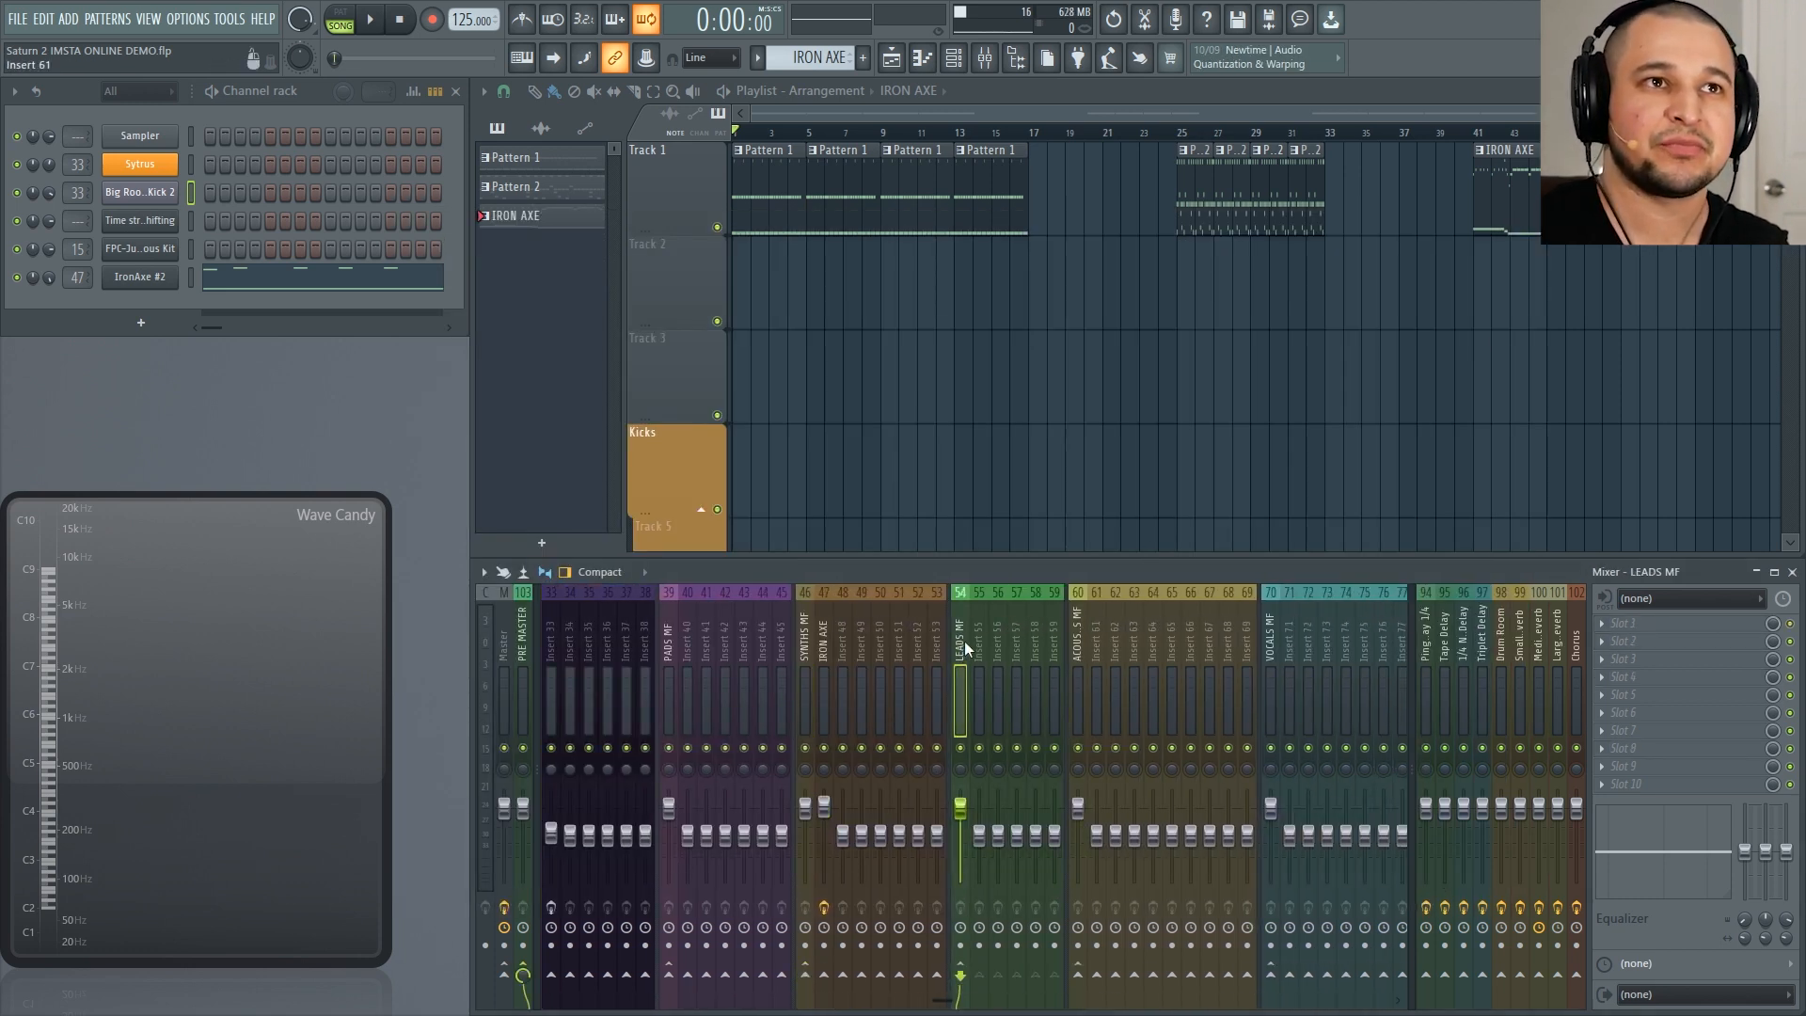
pyautogui.click(824, 626)
pyautogui.hscroll(-6, 811, 634)
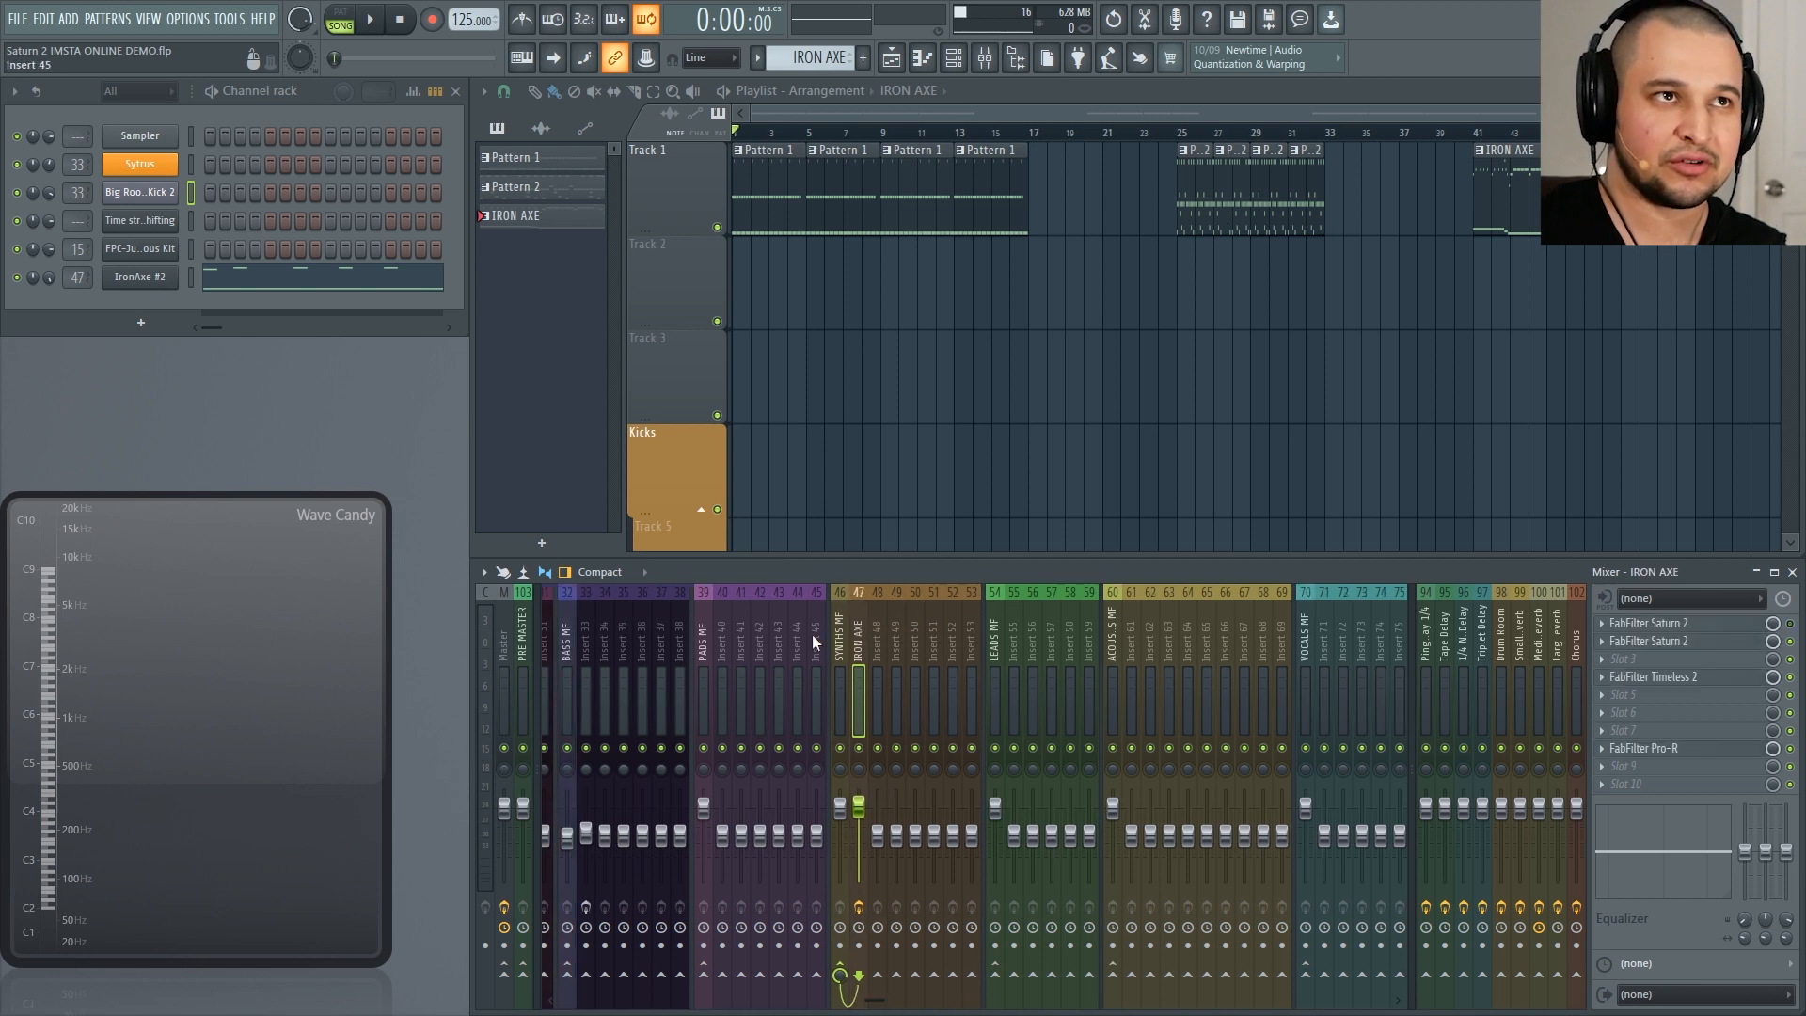
pyautogui.click(1120, 658)
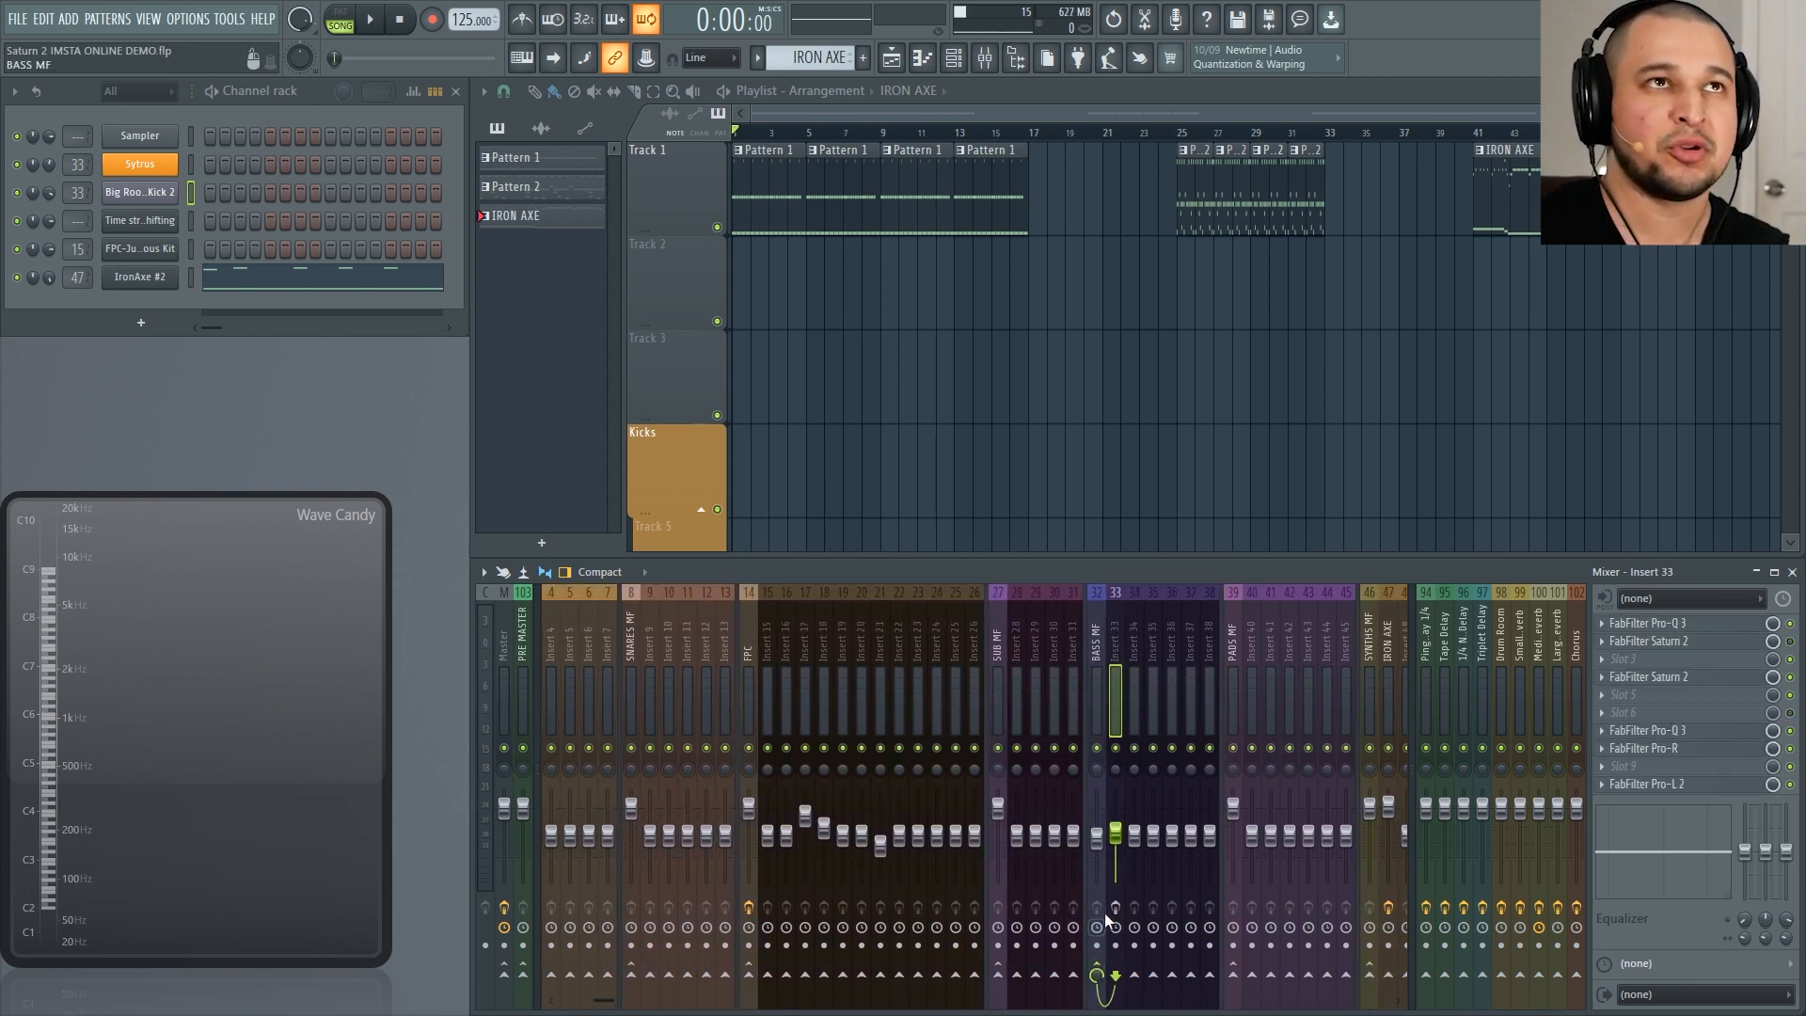
# Step: Play the arrangement to compare the sound of Insert 33 with its effects bypassed and enabled
pyautogui.press('space')
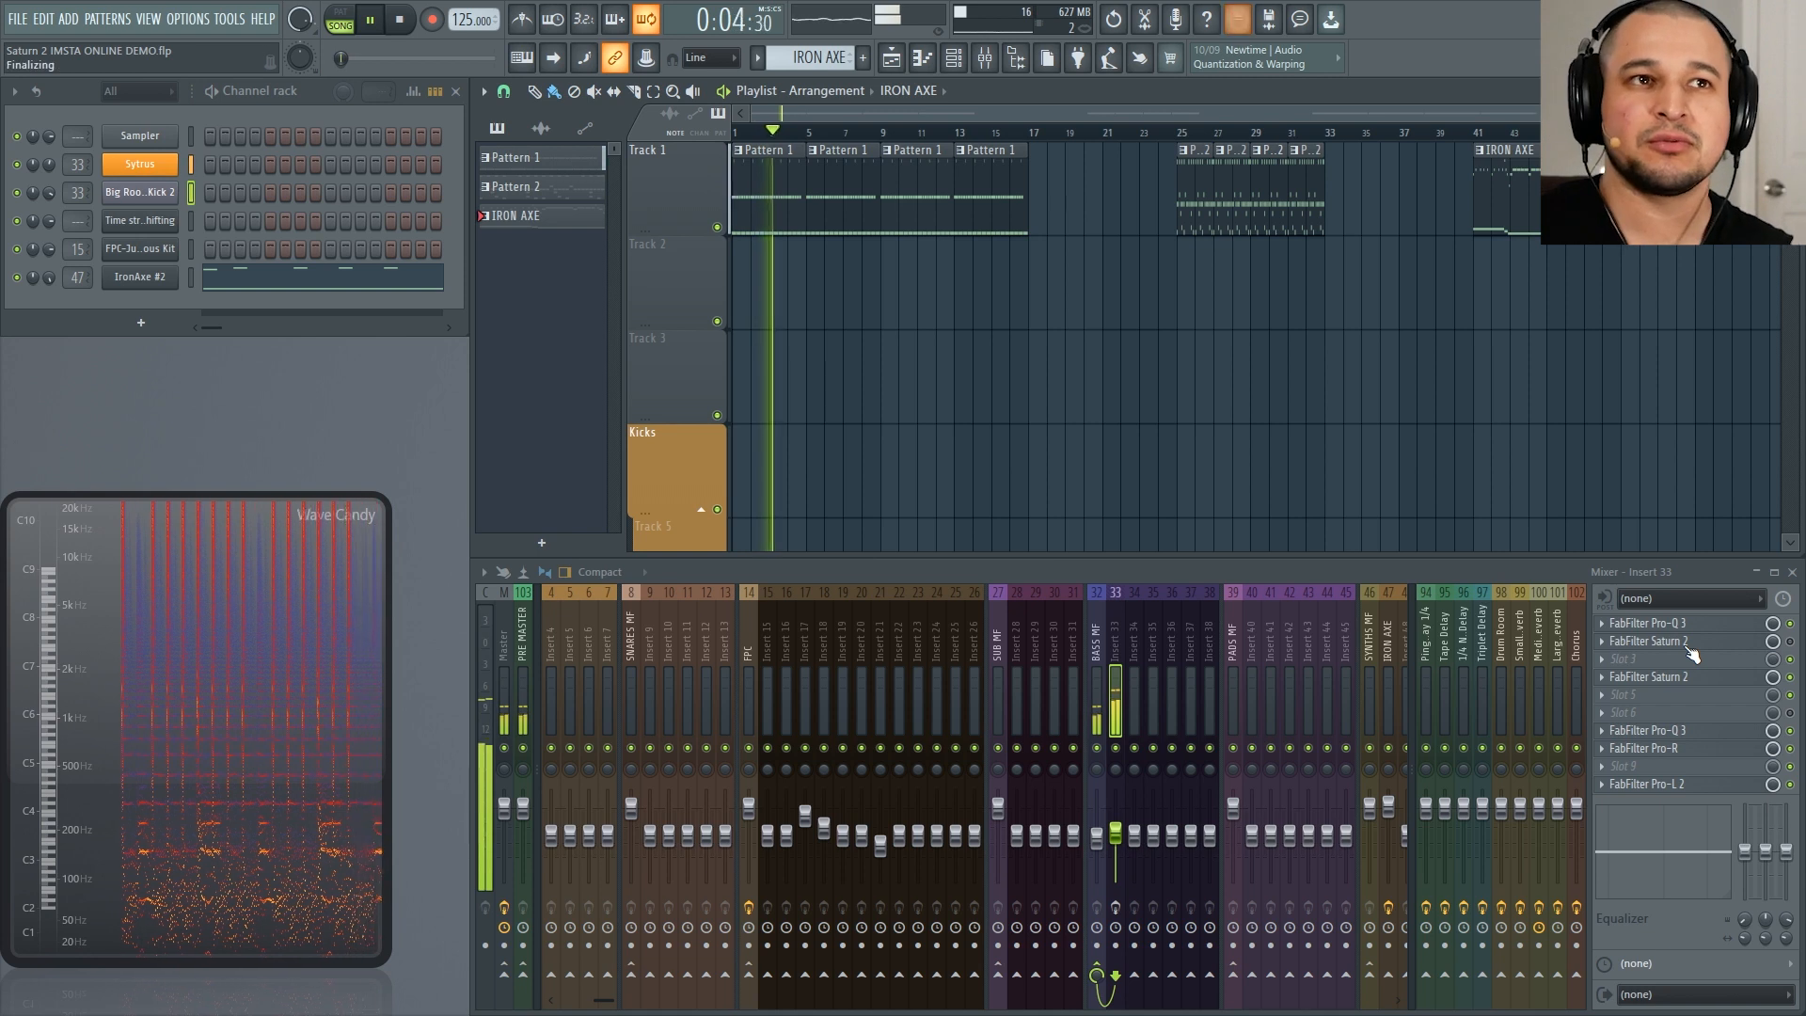
pyautogui.press('space')
pyautogui.press('space')
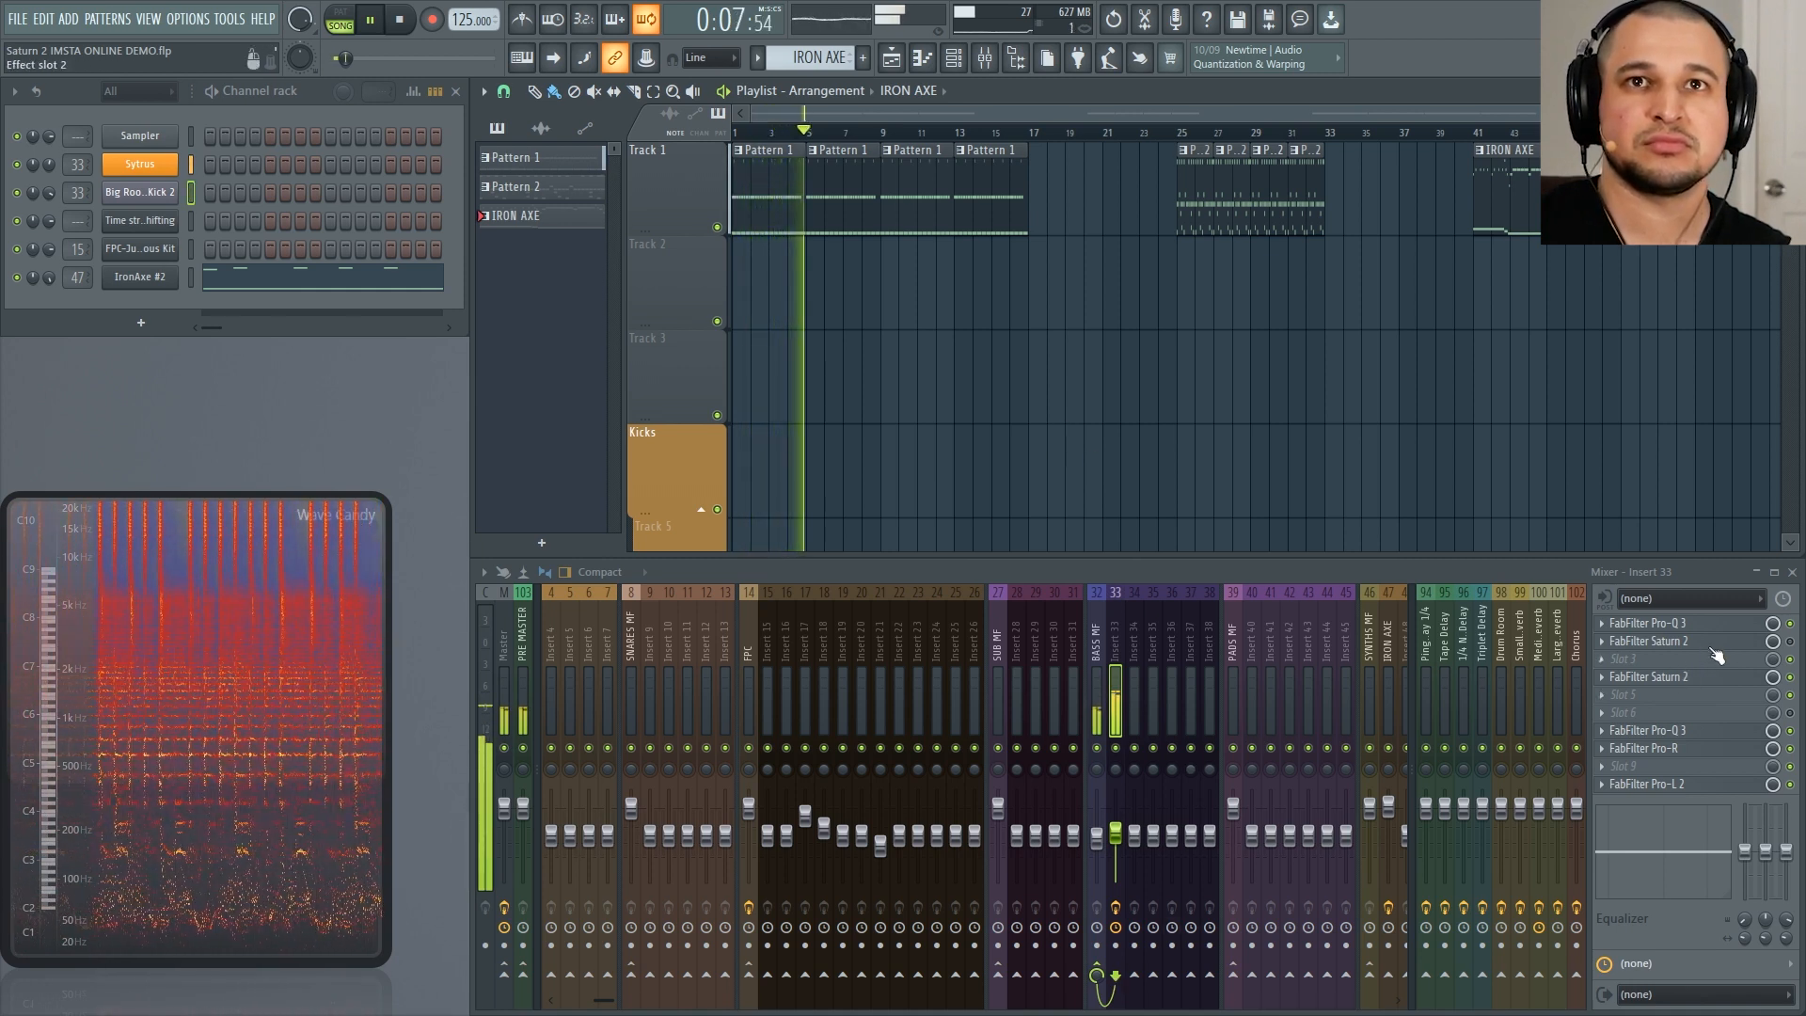
# Step: Open the slot 4 FabFilter Saturn 2 on Insert 33 and lower its global mix to about 94% during playback
pyautogui.click(1656, 676)
pyautogui.moveTo(1235, 883)
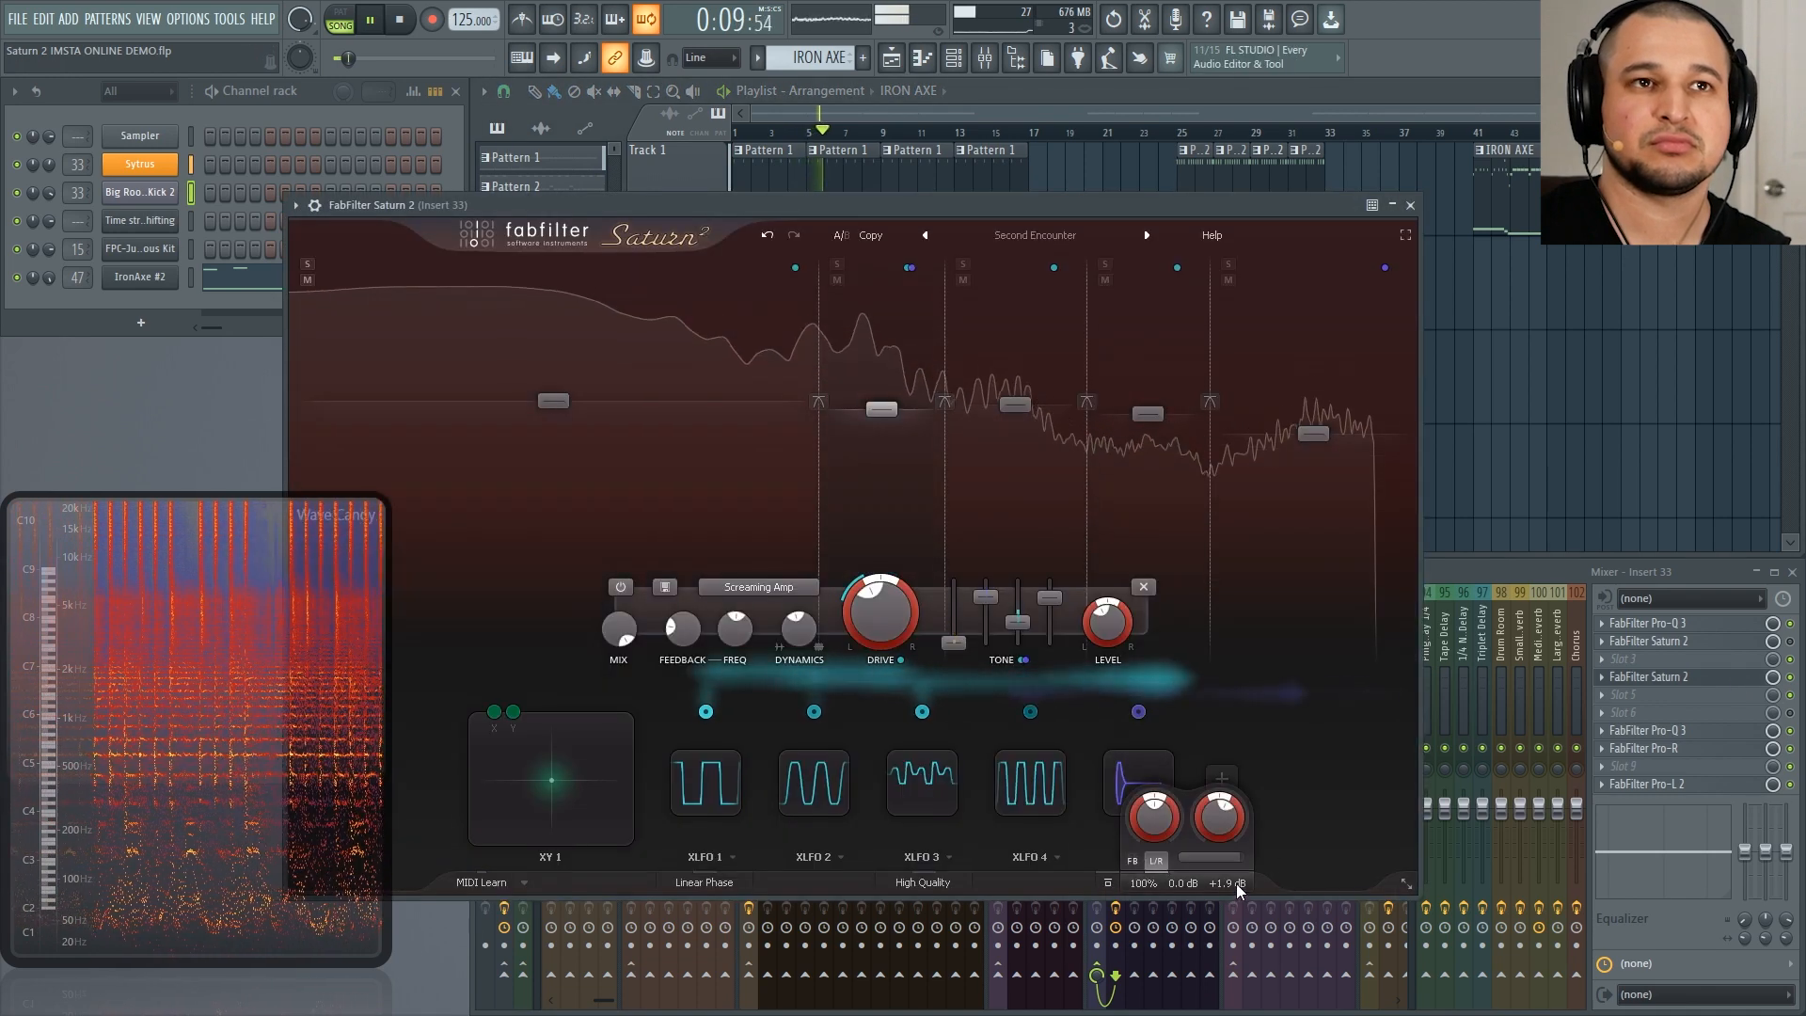
pyautogui.moveTo(1216, 859); pyautogui.dragTo(1014, 838)
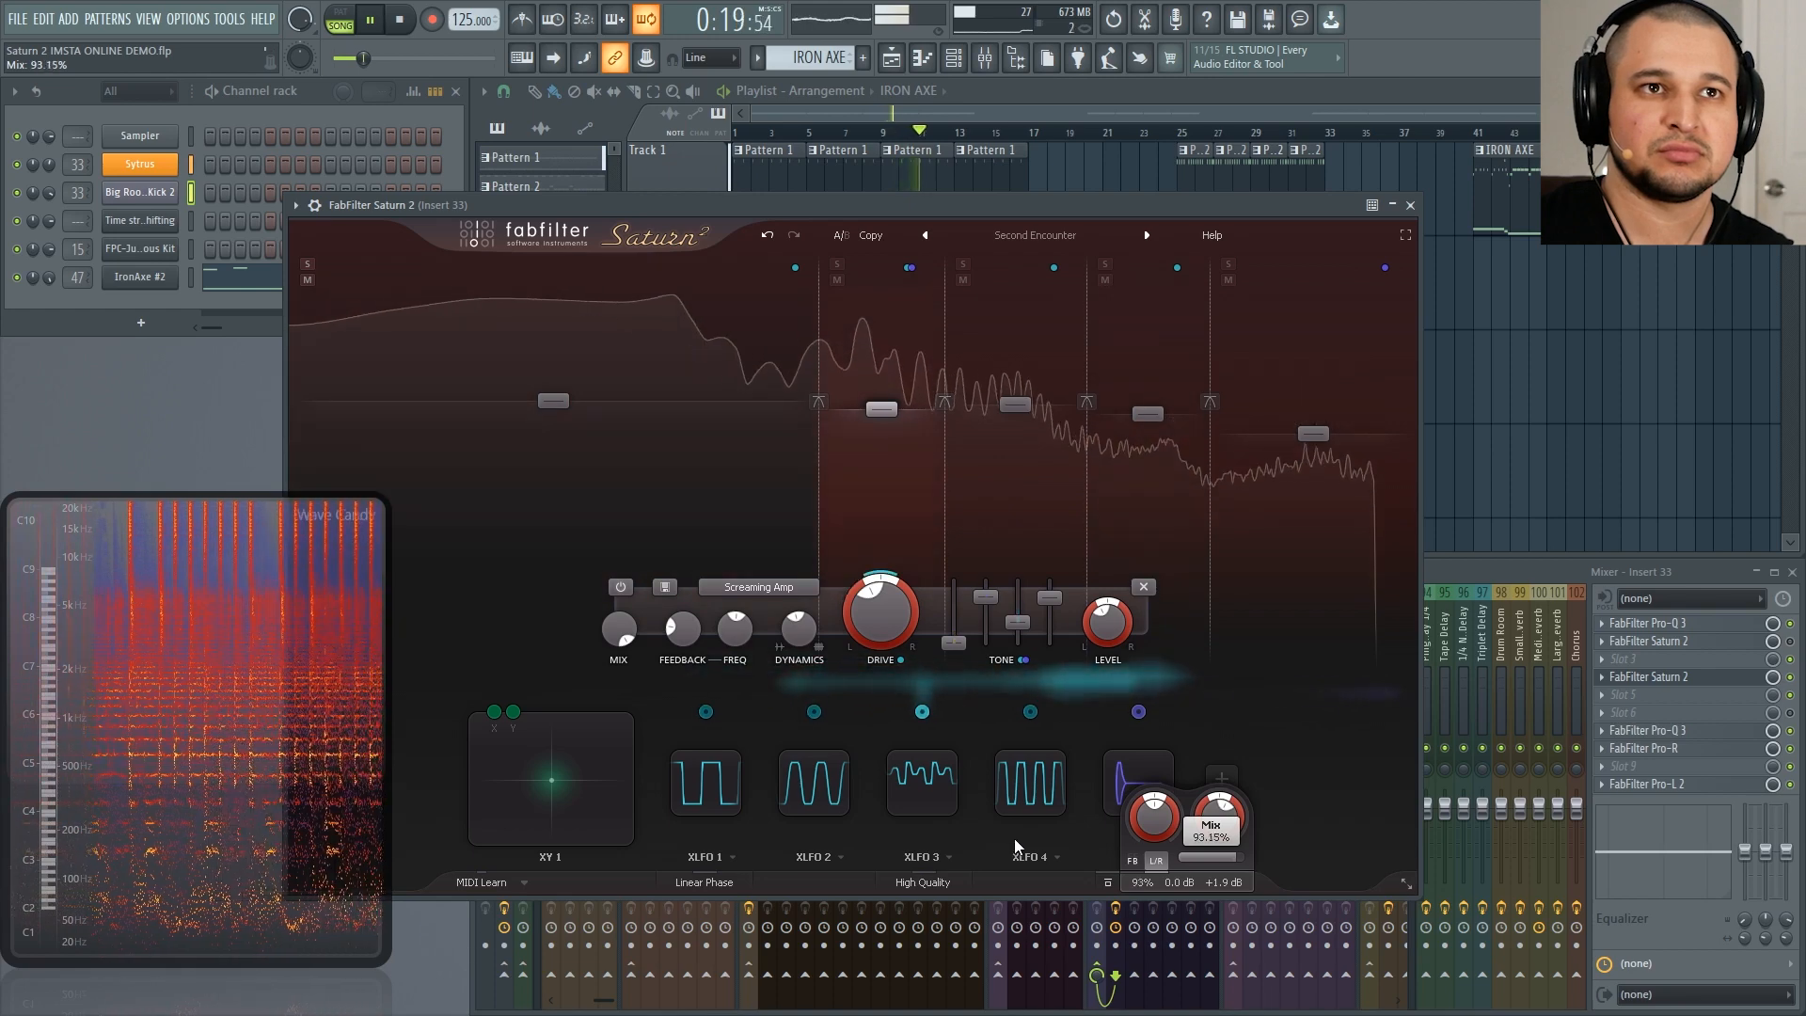
pyautogui.moveTo(1095, 206); pyautogui.dragTo(1086, 132)
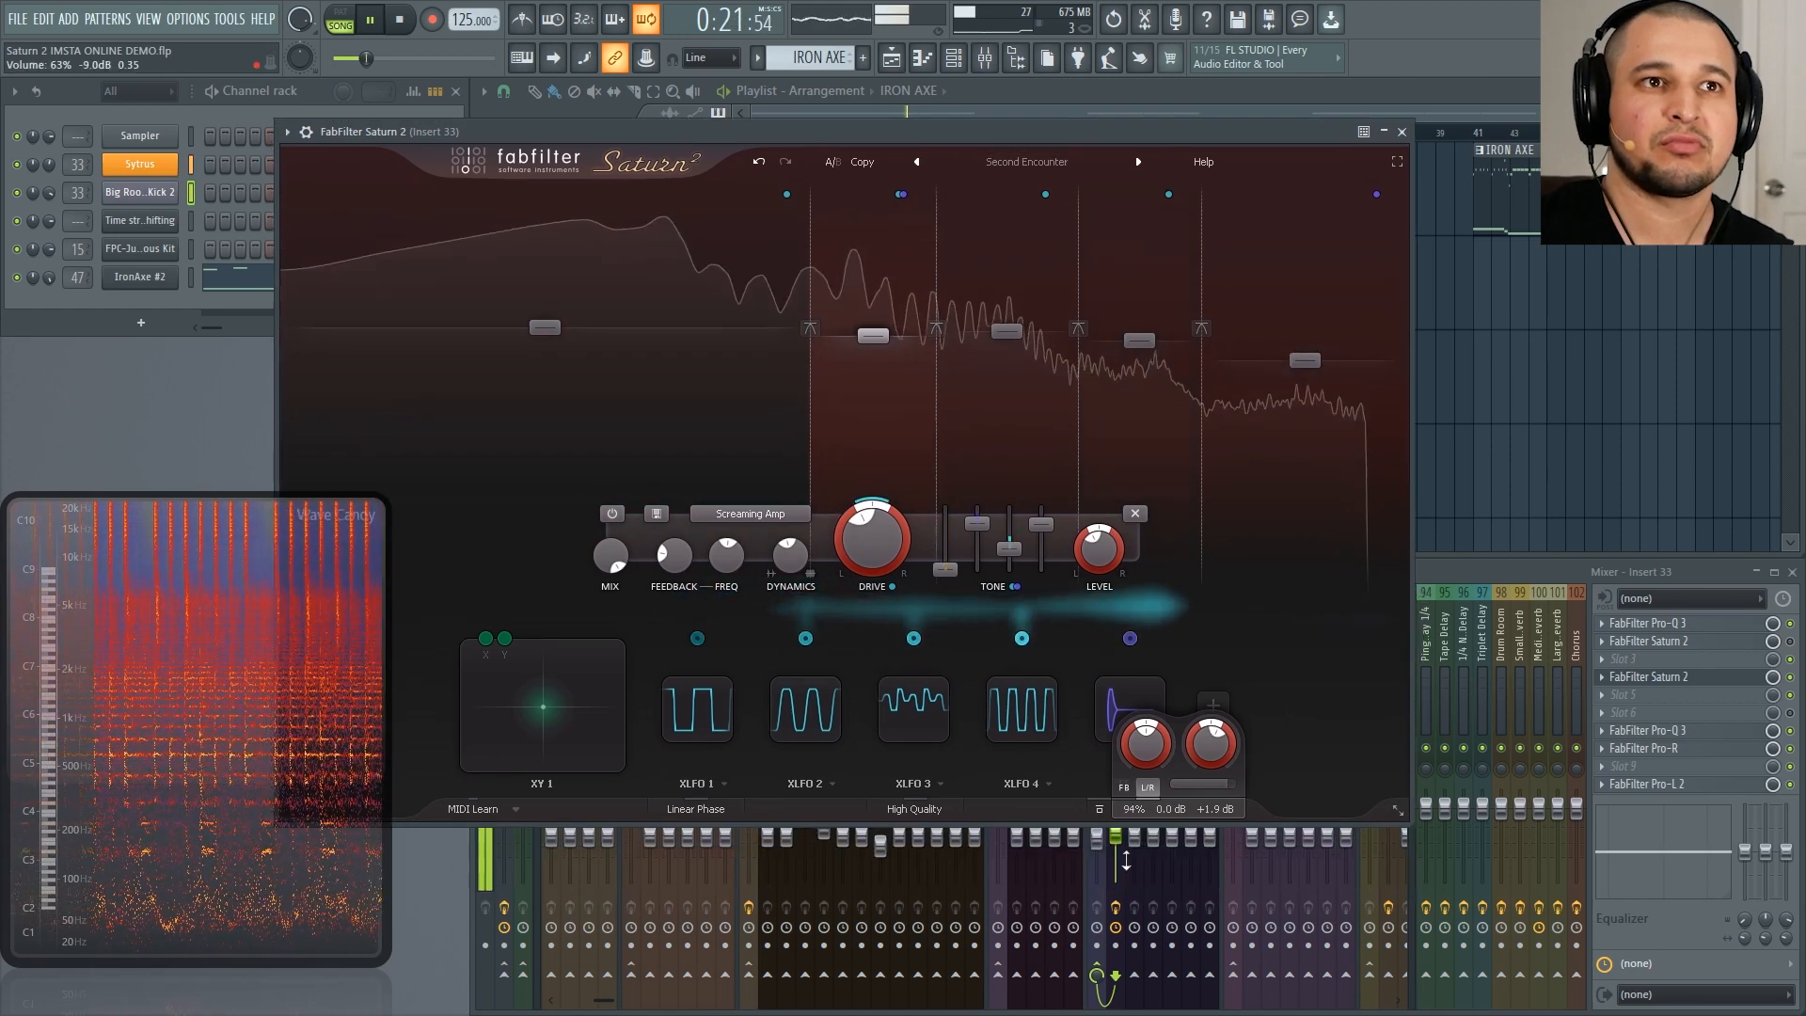
# Step: Stop playback and return Saturn 2's global mix to 100%
pyautogui.press('space')
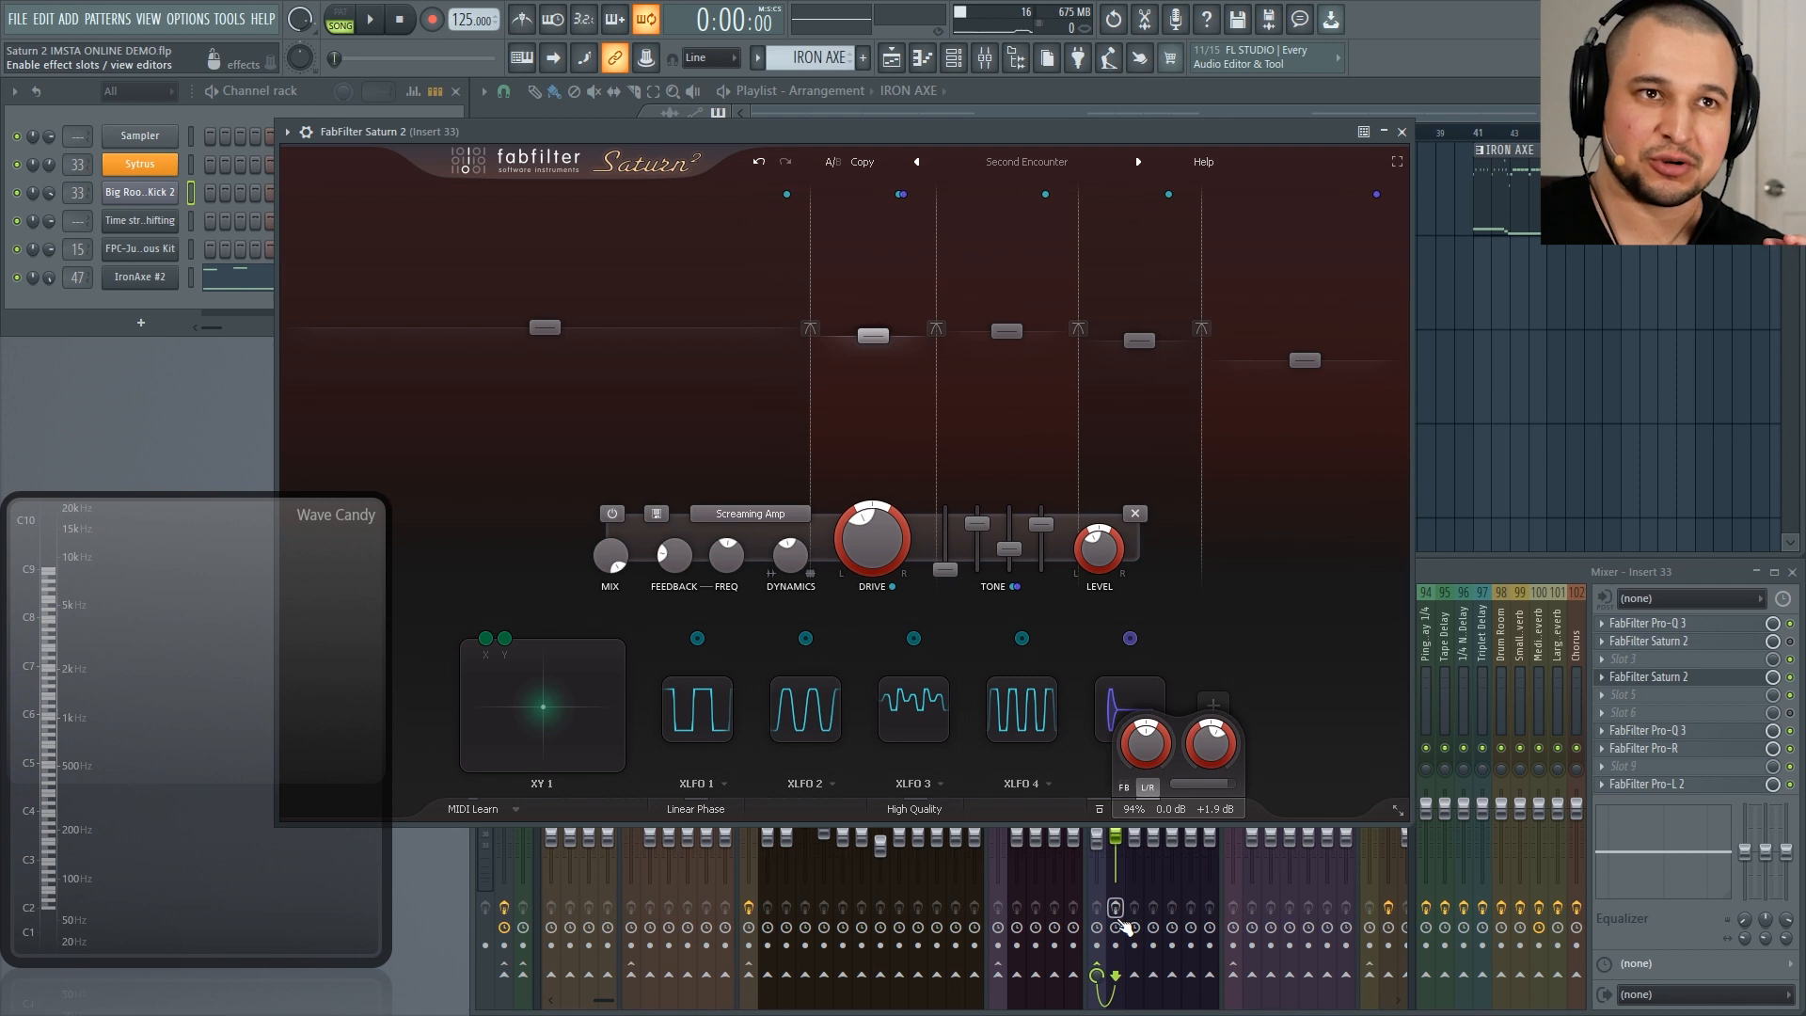
pyautogui.click(1117, 908)
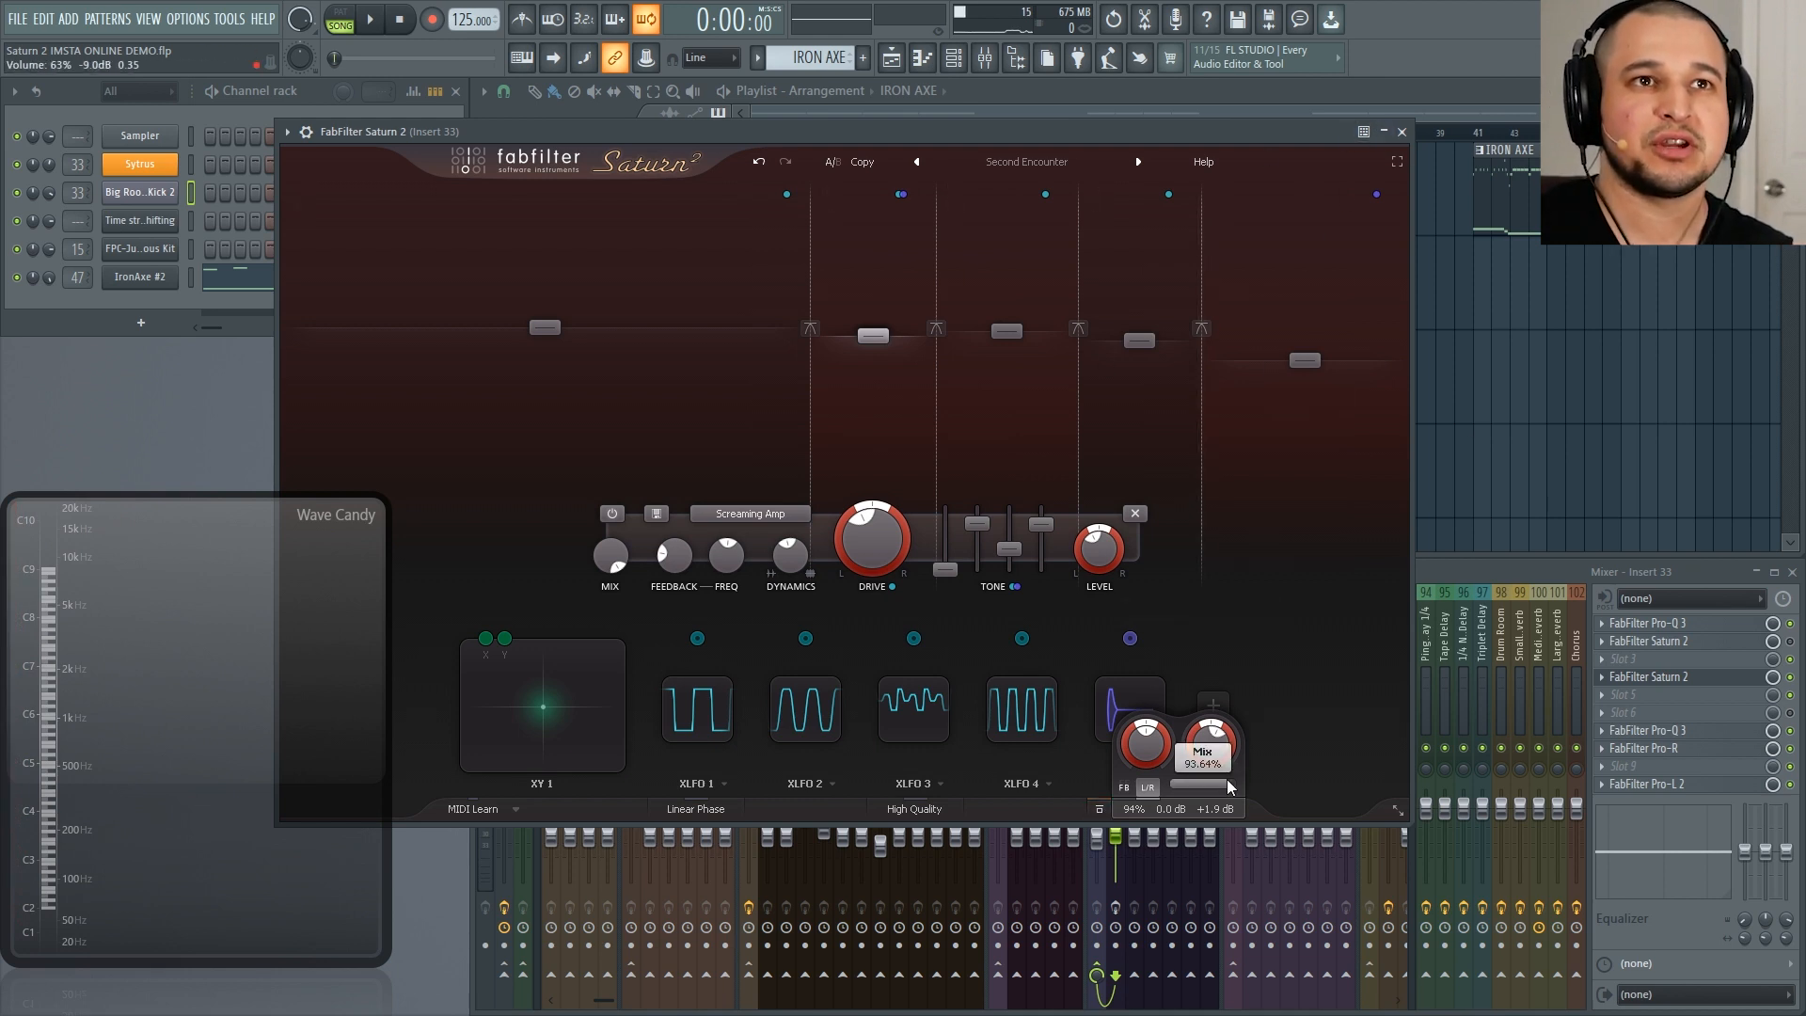
pyautogui.moveTo(1228, 787); pyautogui.dragTo(1236, 786)
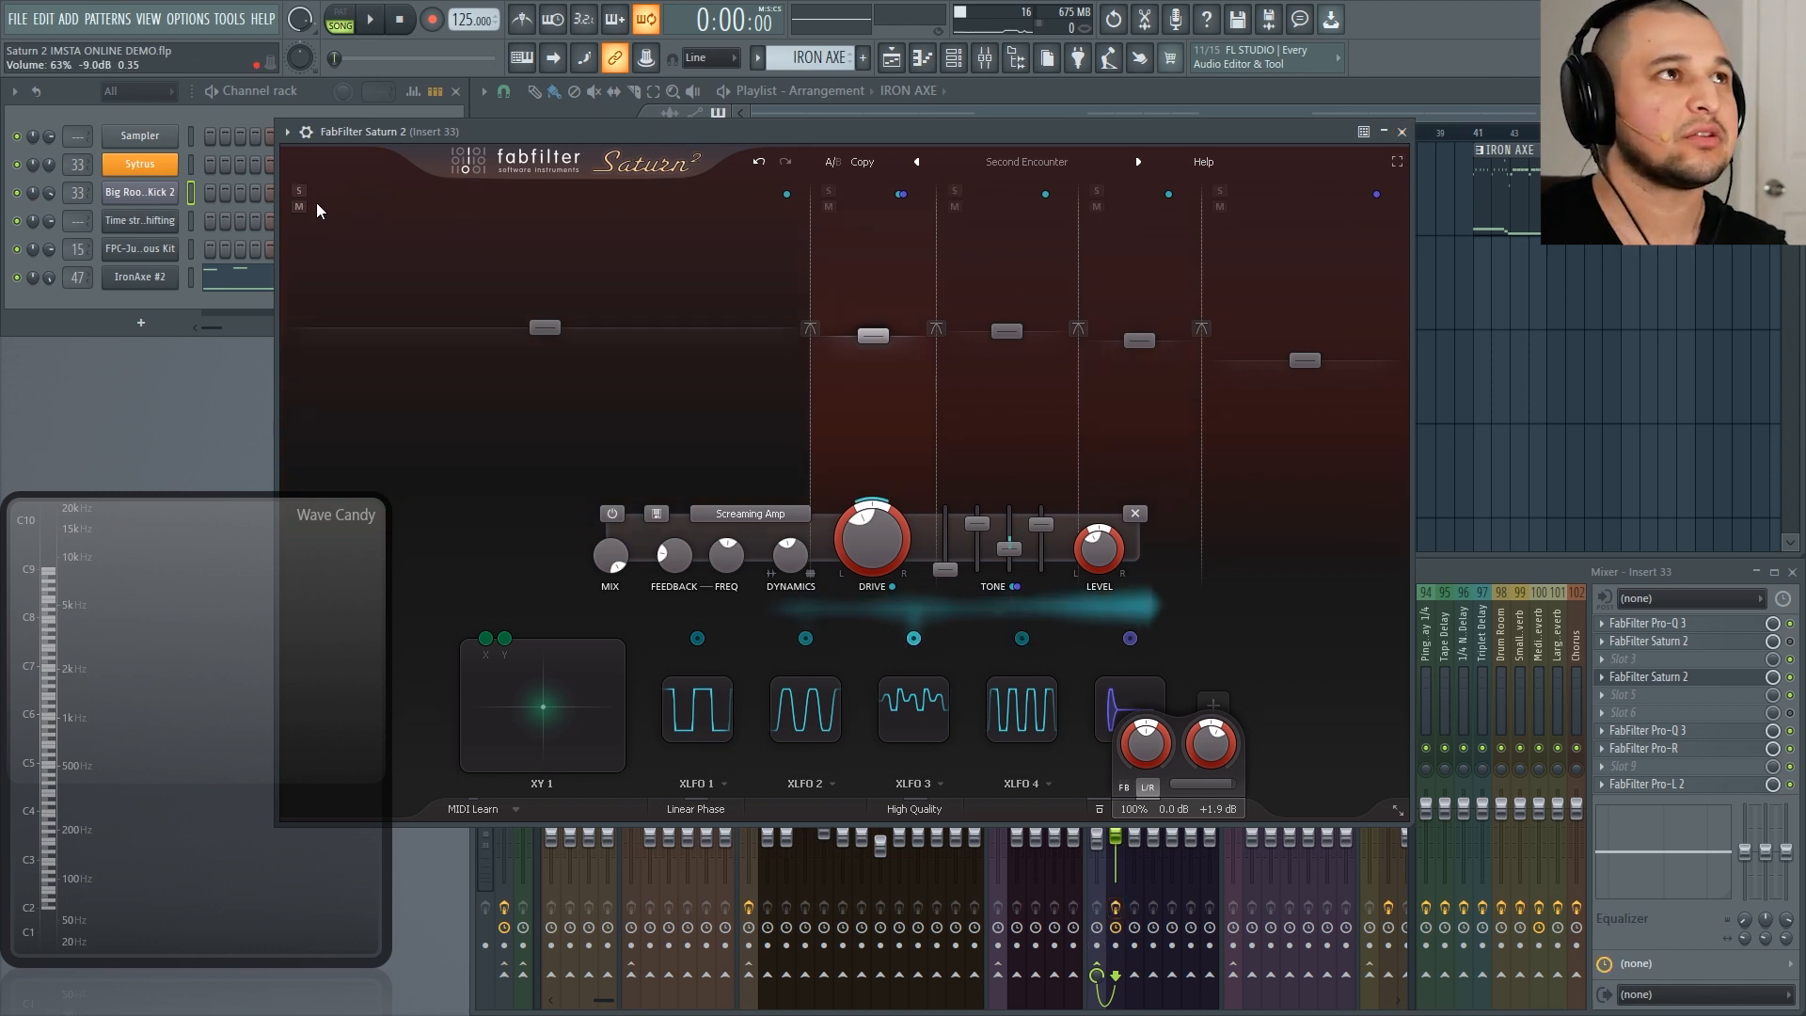
# Step: Select the Sytrus channel and toggle Insert 33's effects off and on to compare the played notes dry and saturated
pyautogui.click(190, 167)
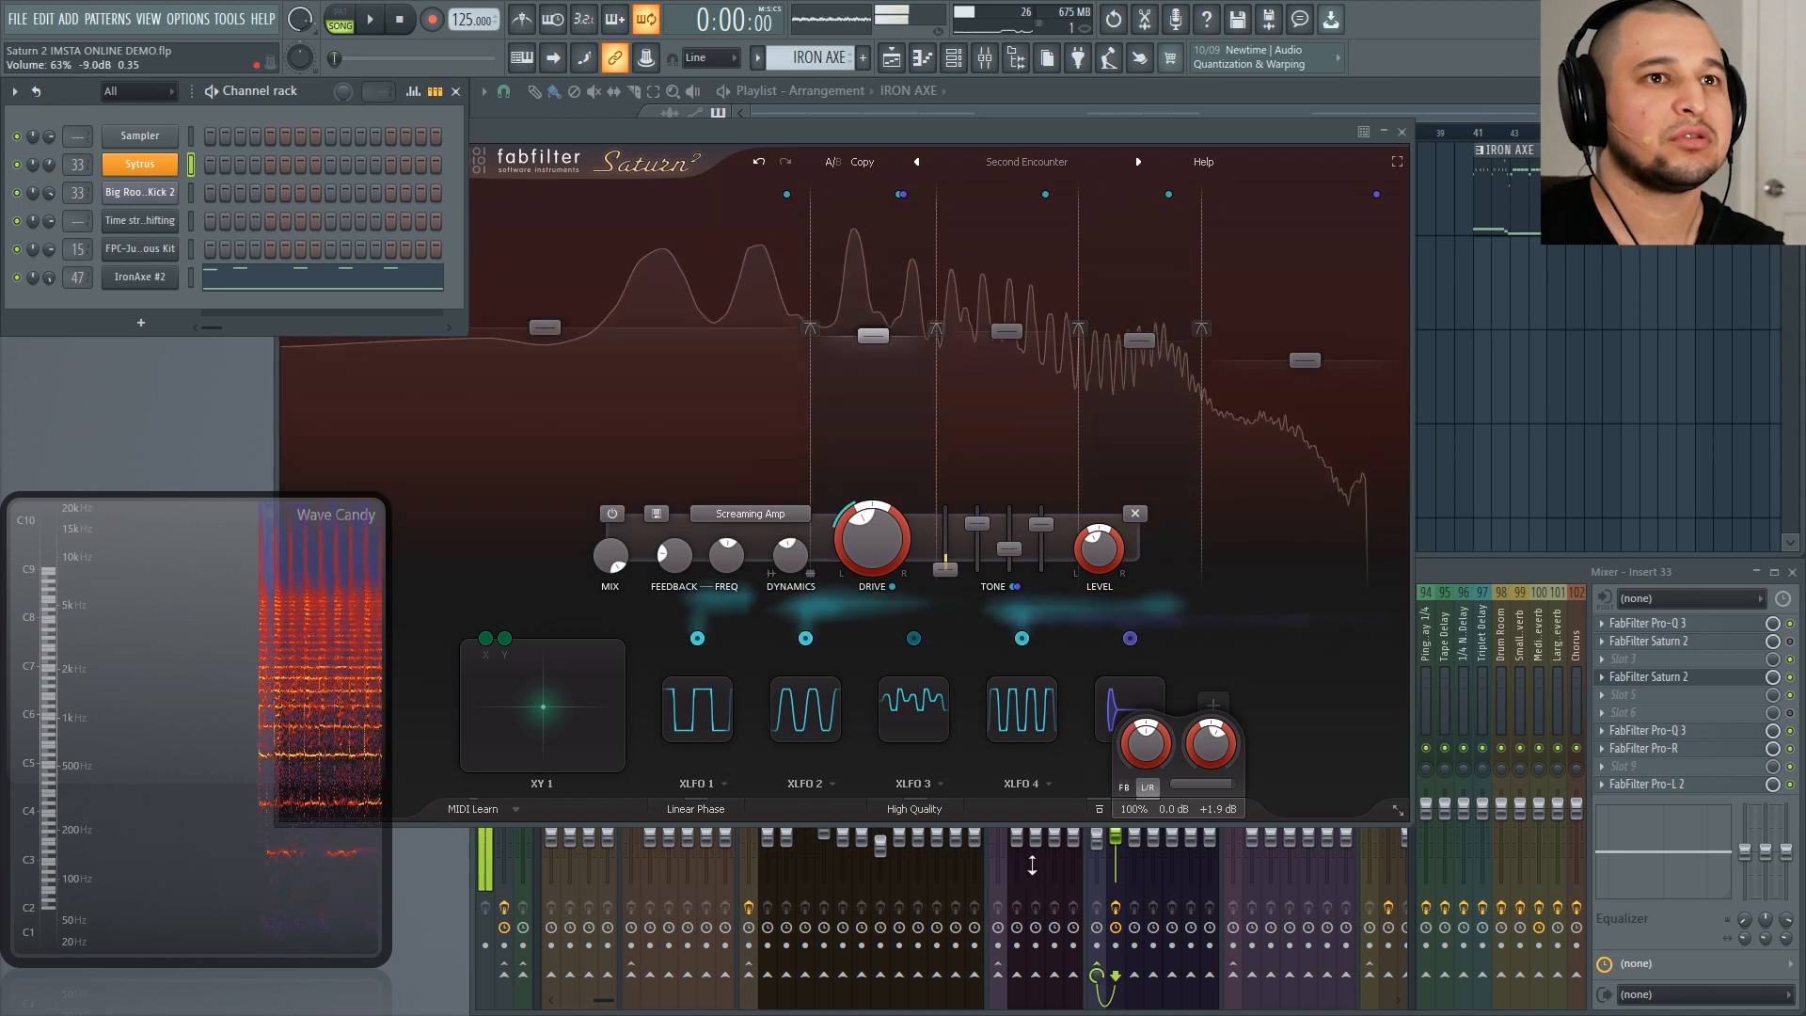
pyautogui.click(1119, 910)
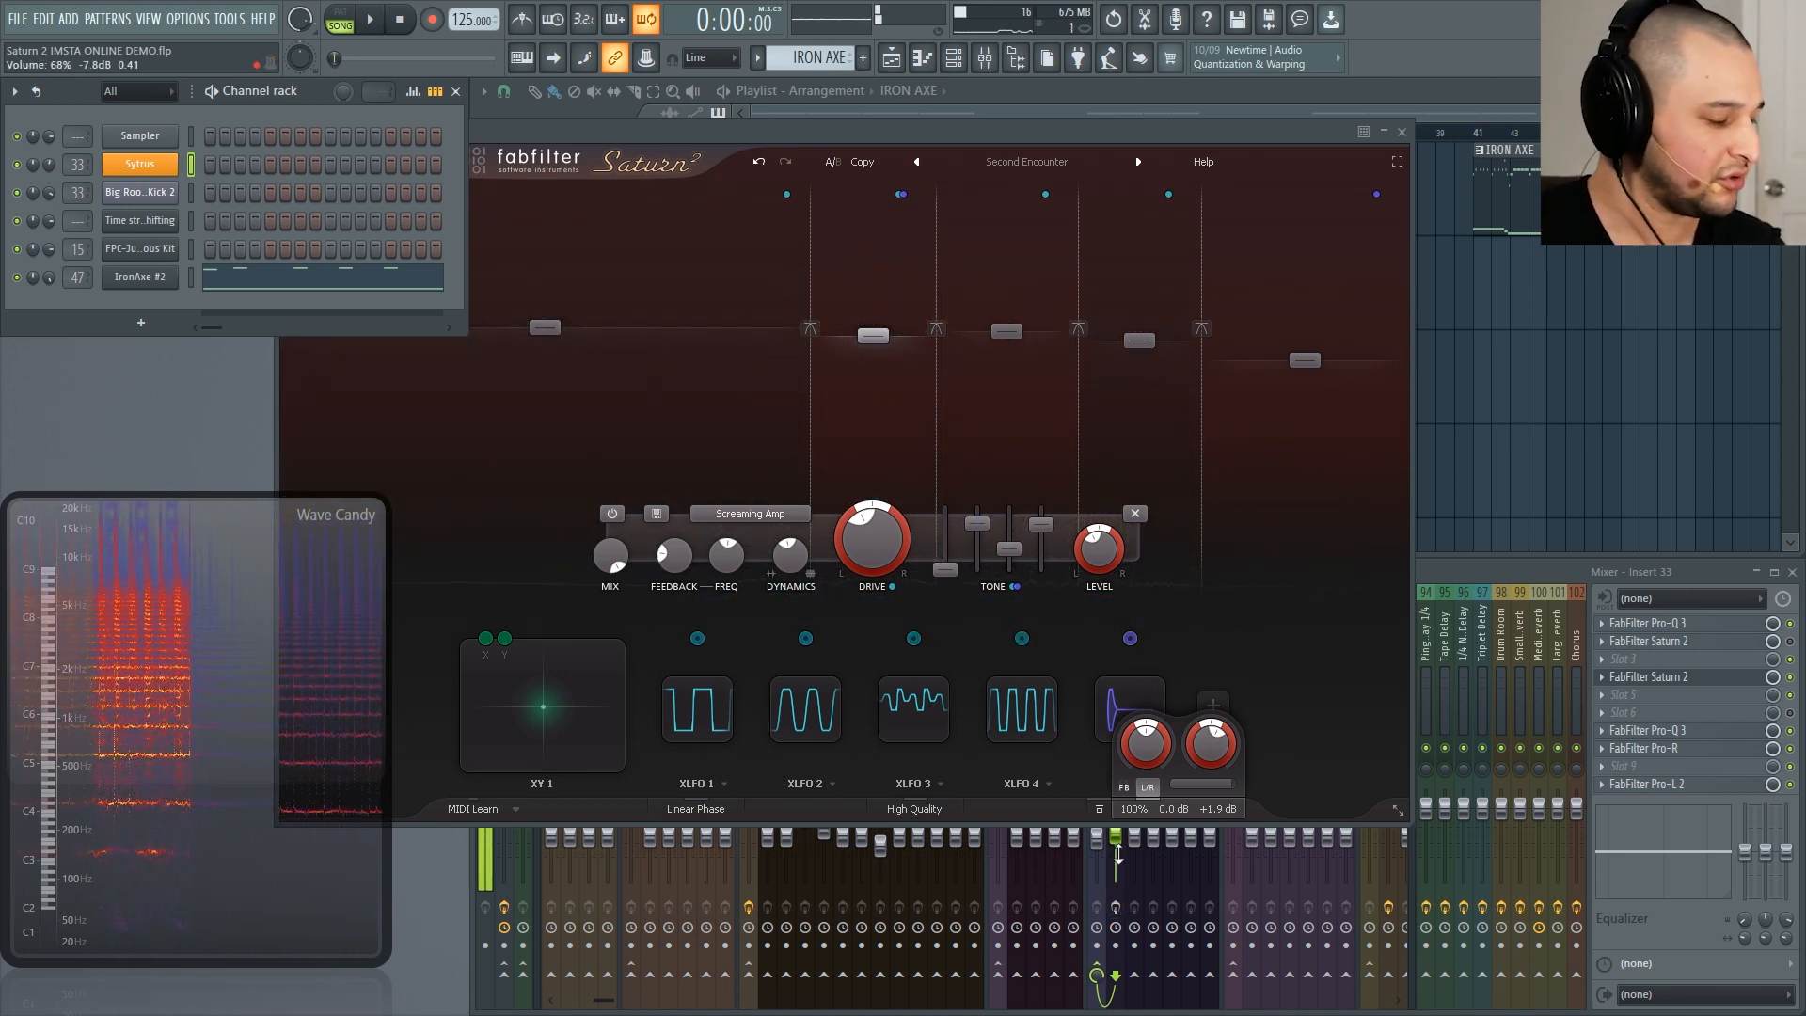
pyautogui.click(1118, 909)
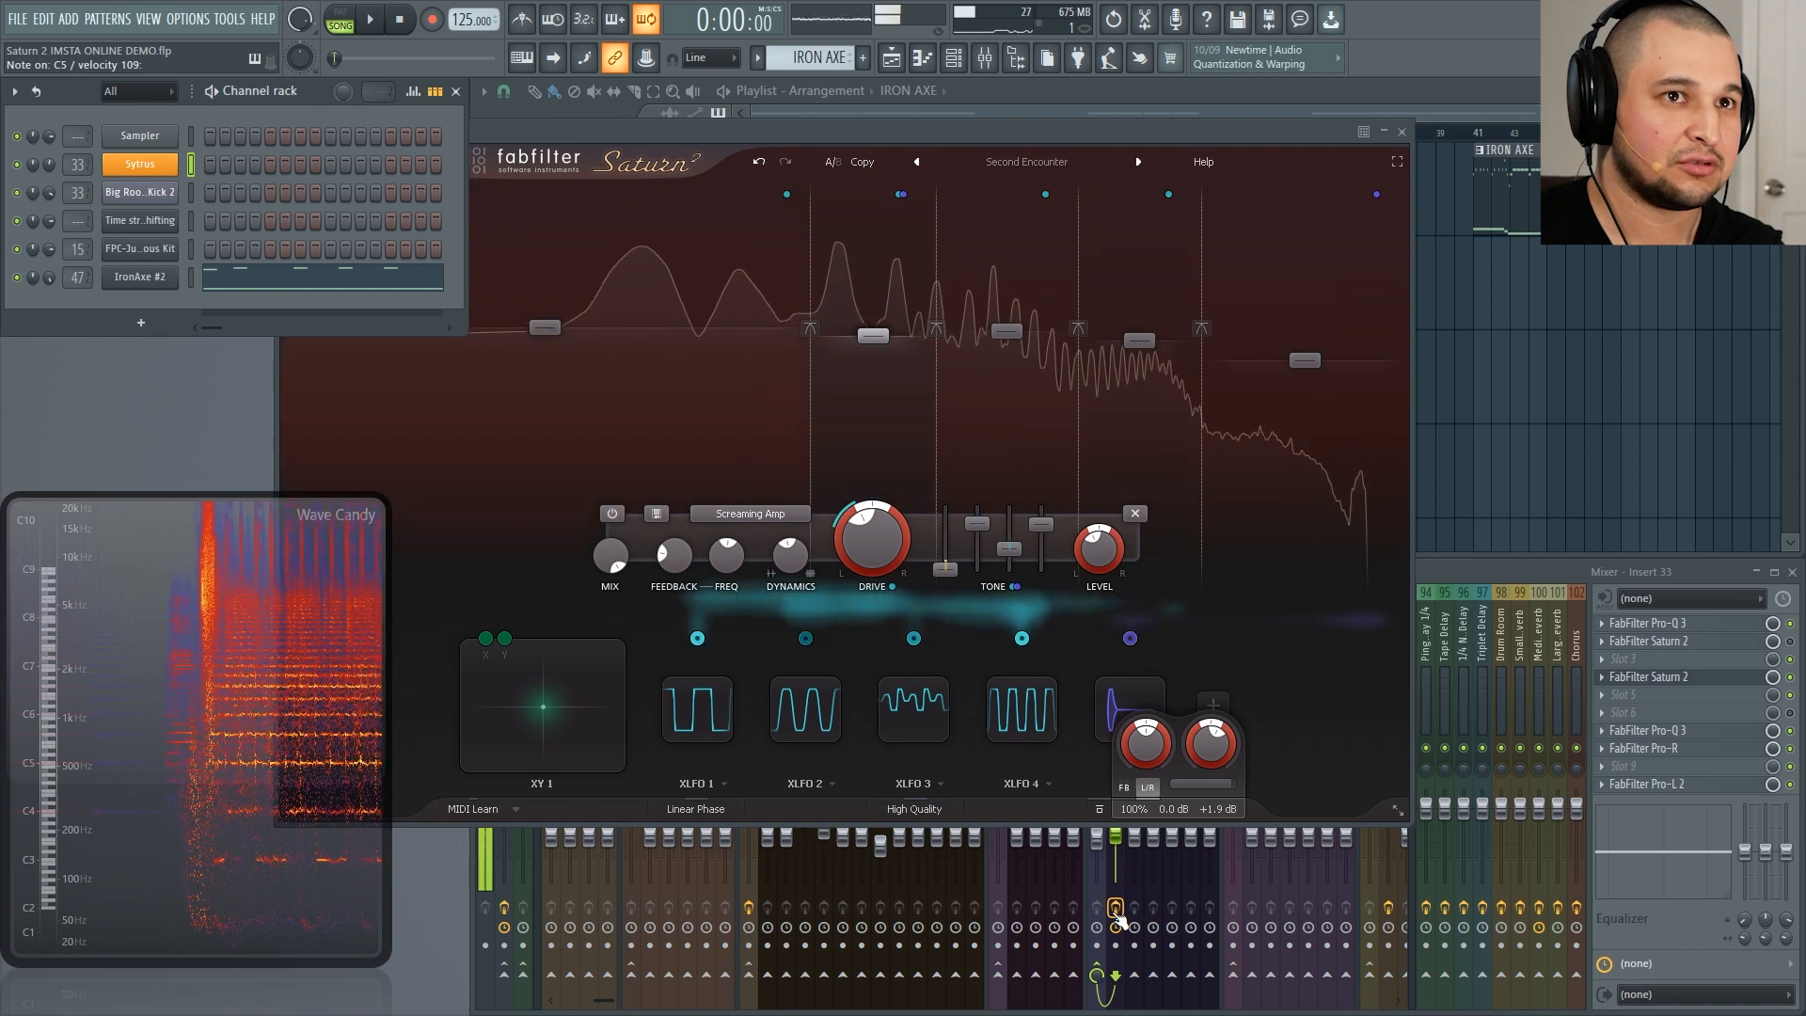
pyautogui.click(1116, 911)
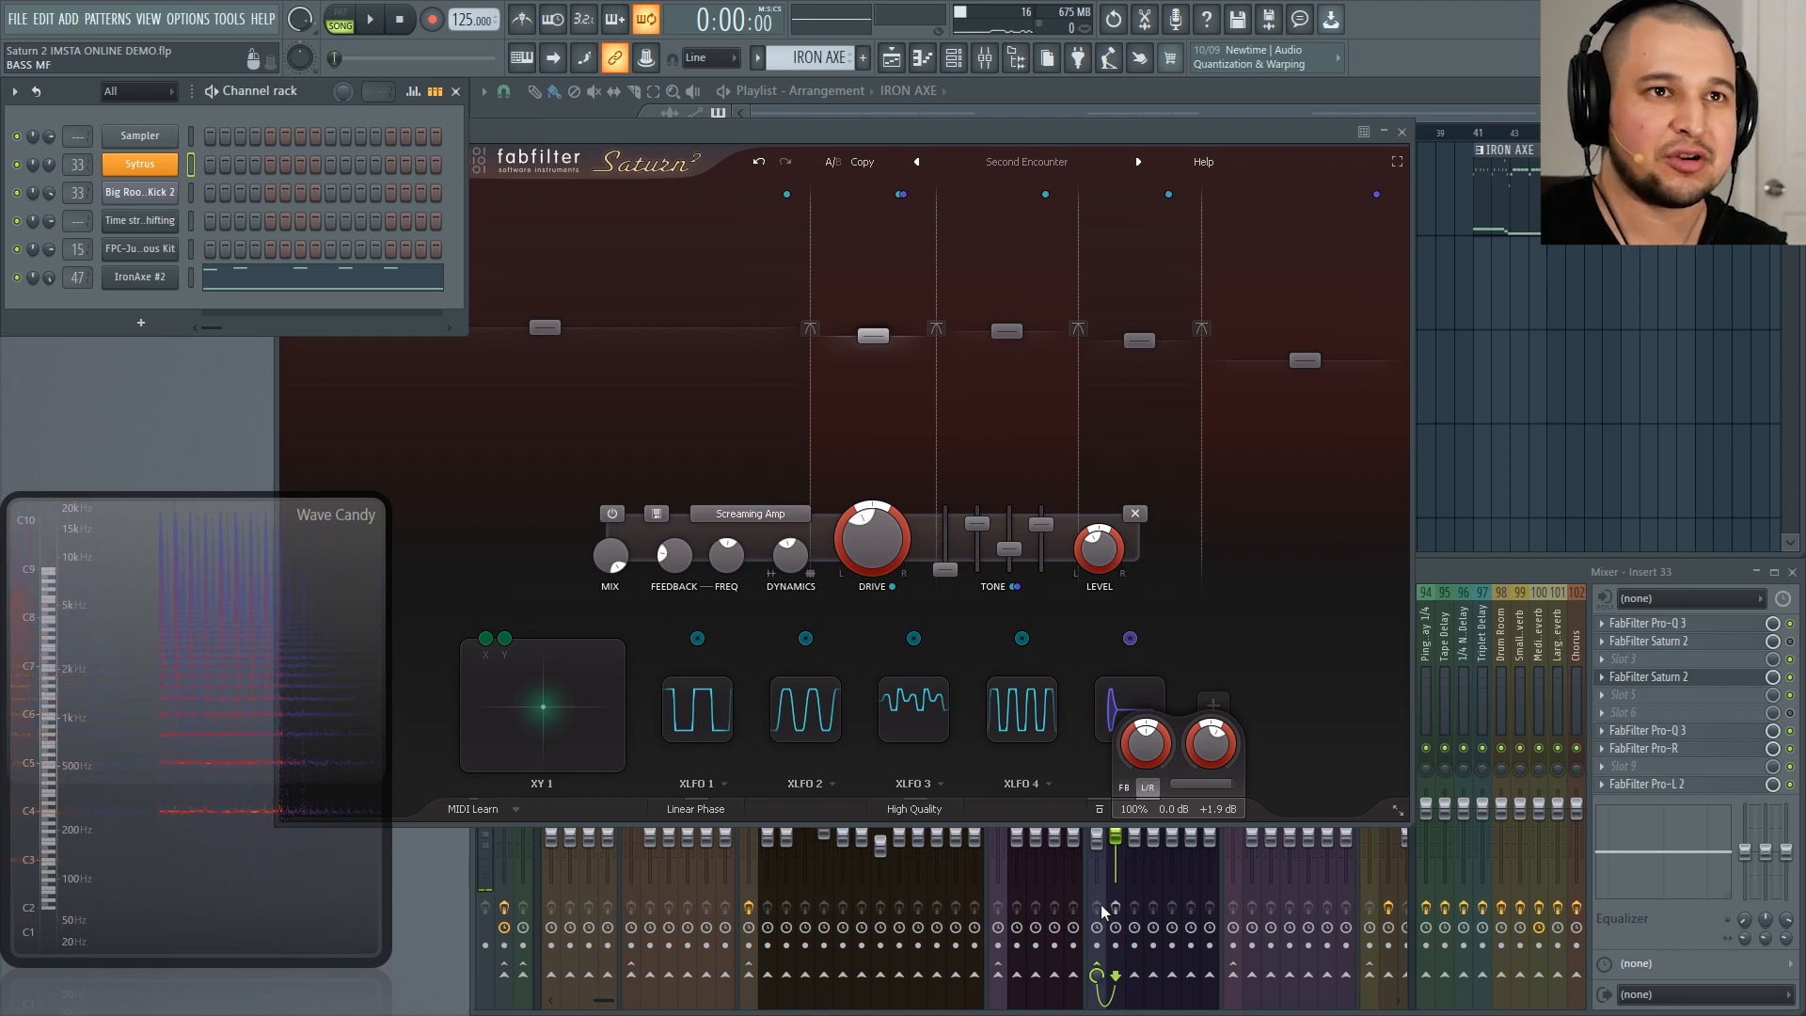
pyautogui.click(1101, 905)
pyautogui.click(1115, 908)
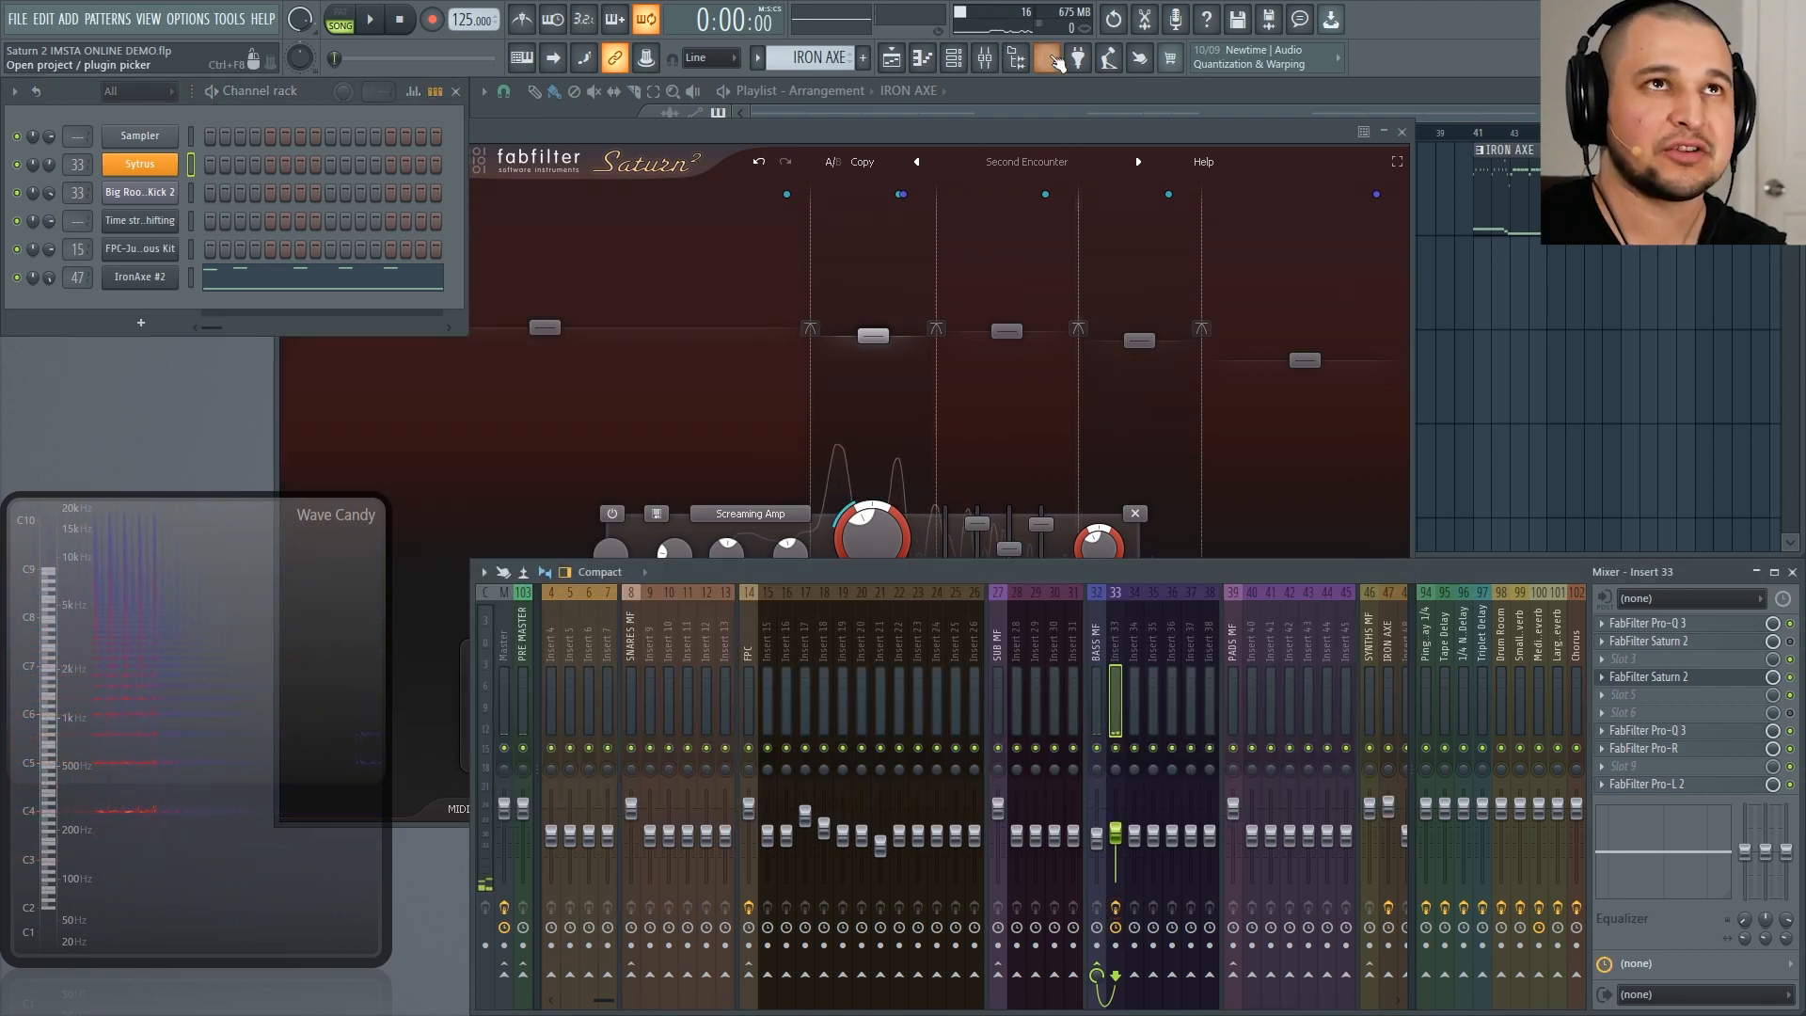
pyautogui.click(1038, 133)
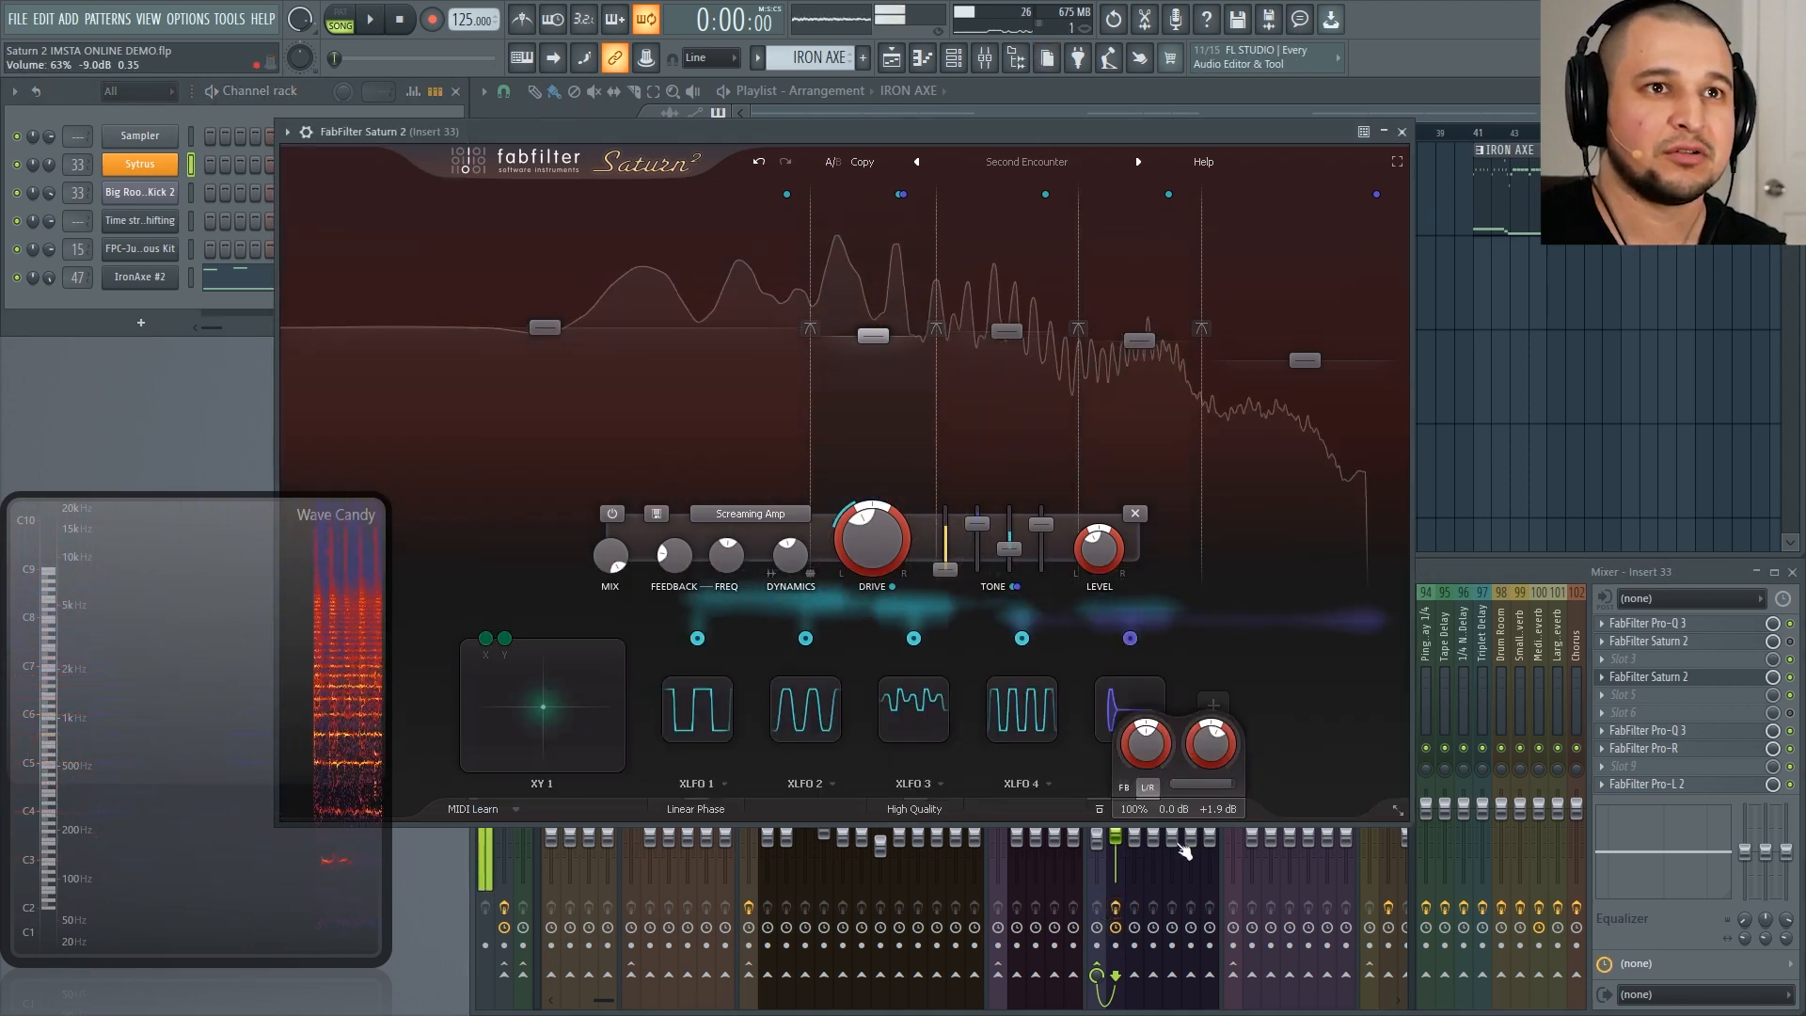
pyautogui.click(1118, 910)
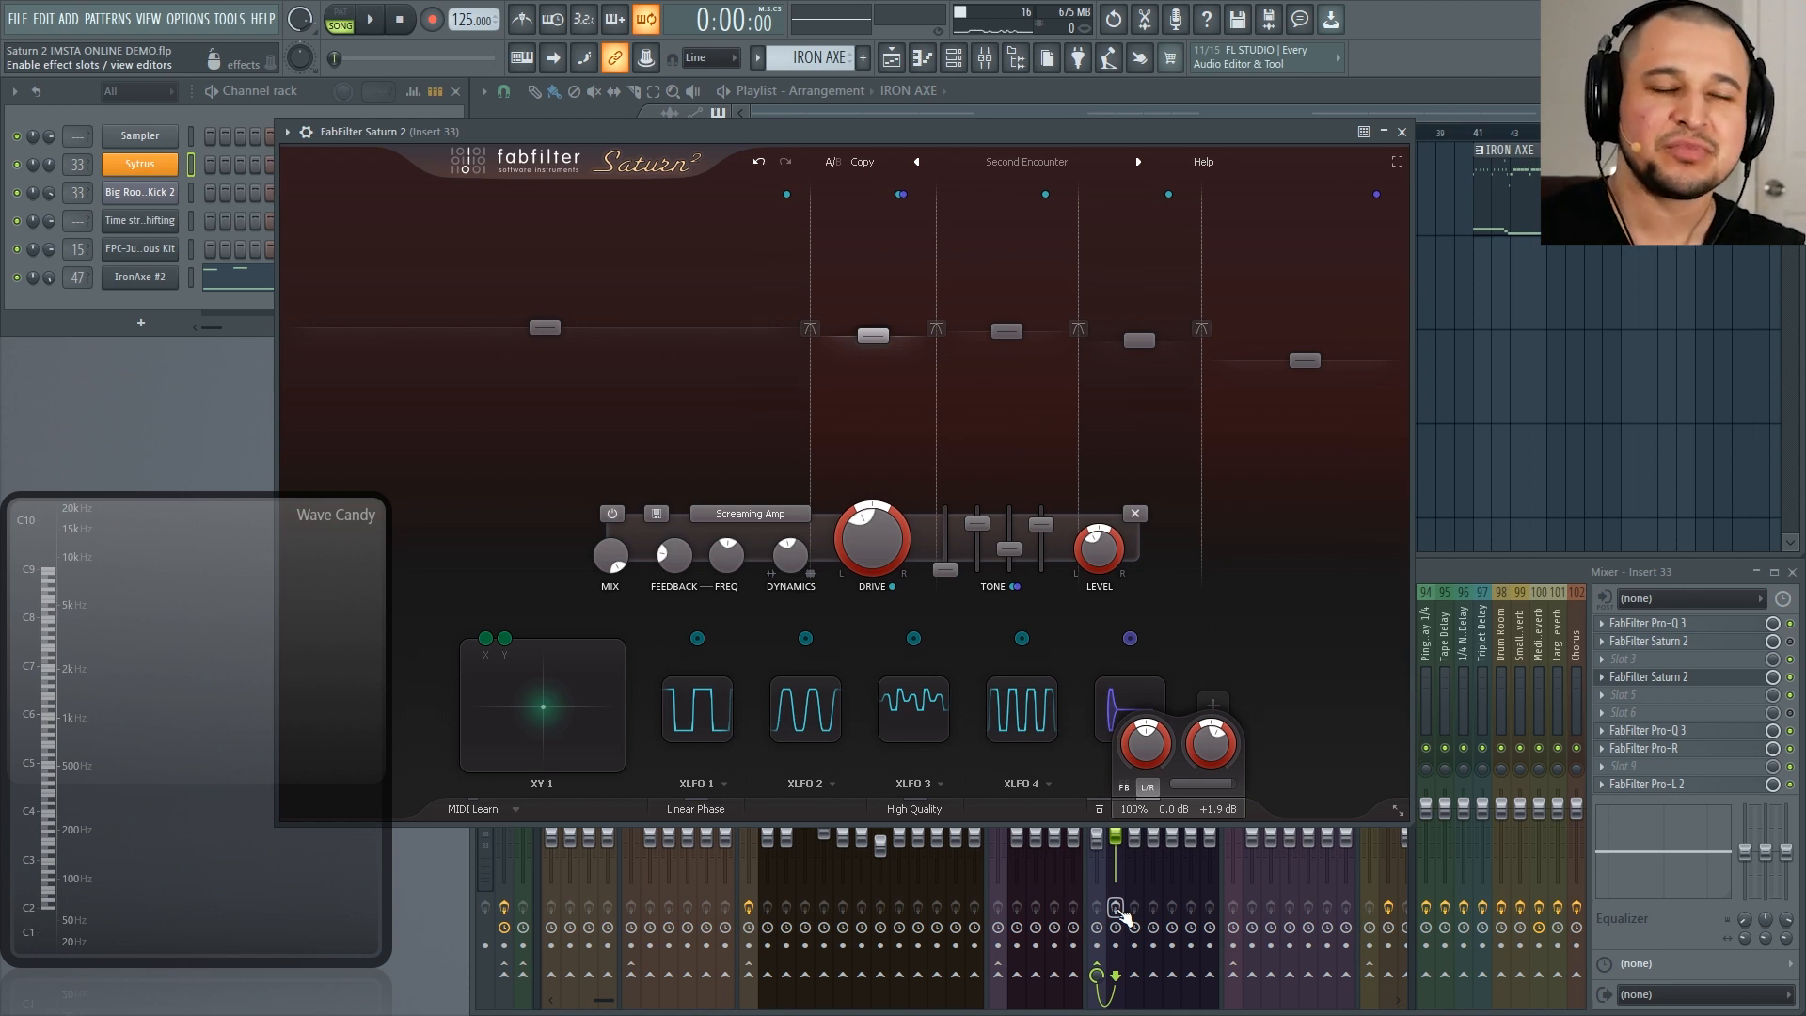
# Step: Close Saturn 2 and set the playhead to bar 25 in the playlist with Pattern 2 selected
pyautogui.moveTo(899, 133); pyautogui.dragTo(1250, 158)
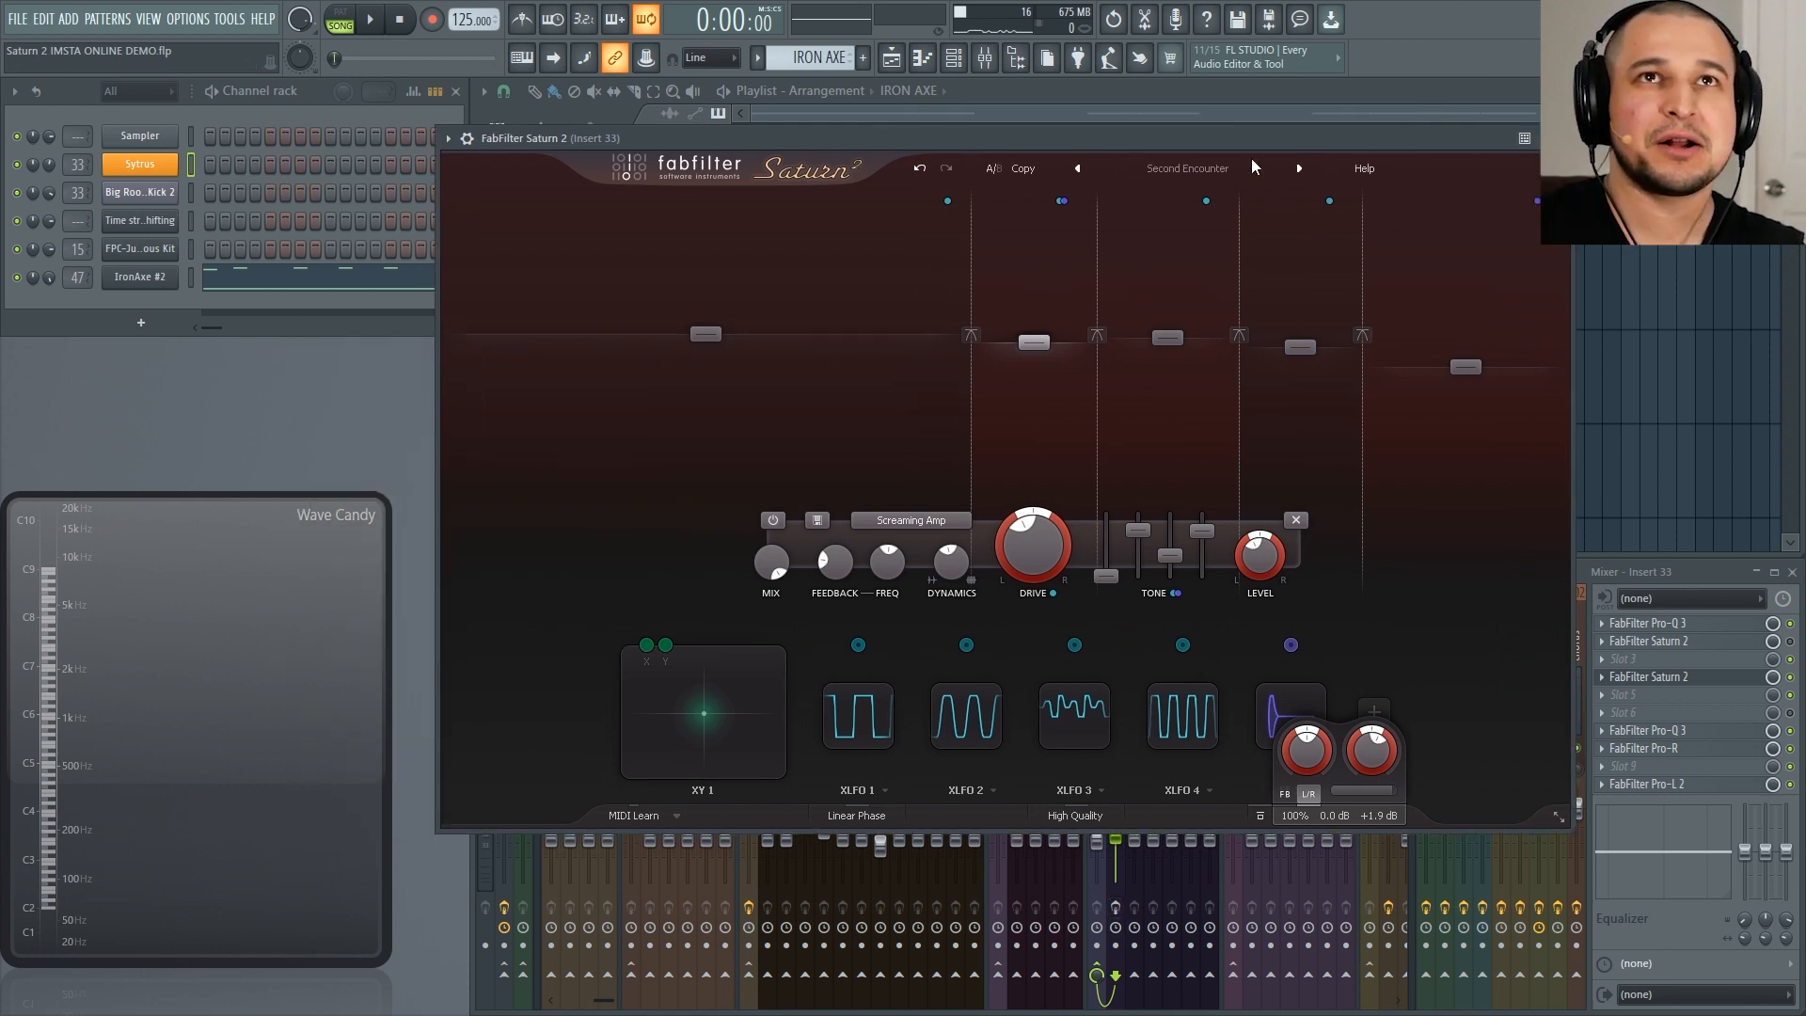
pyautogui.click(1560, 138)
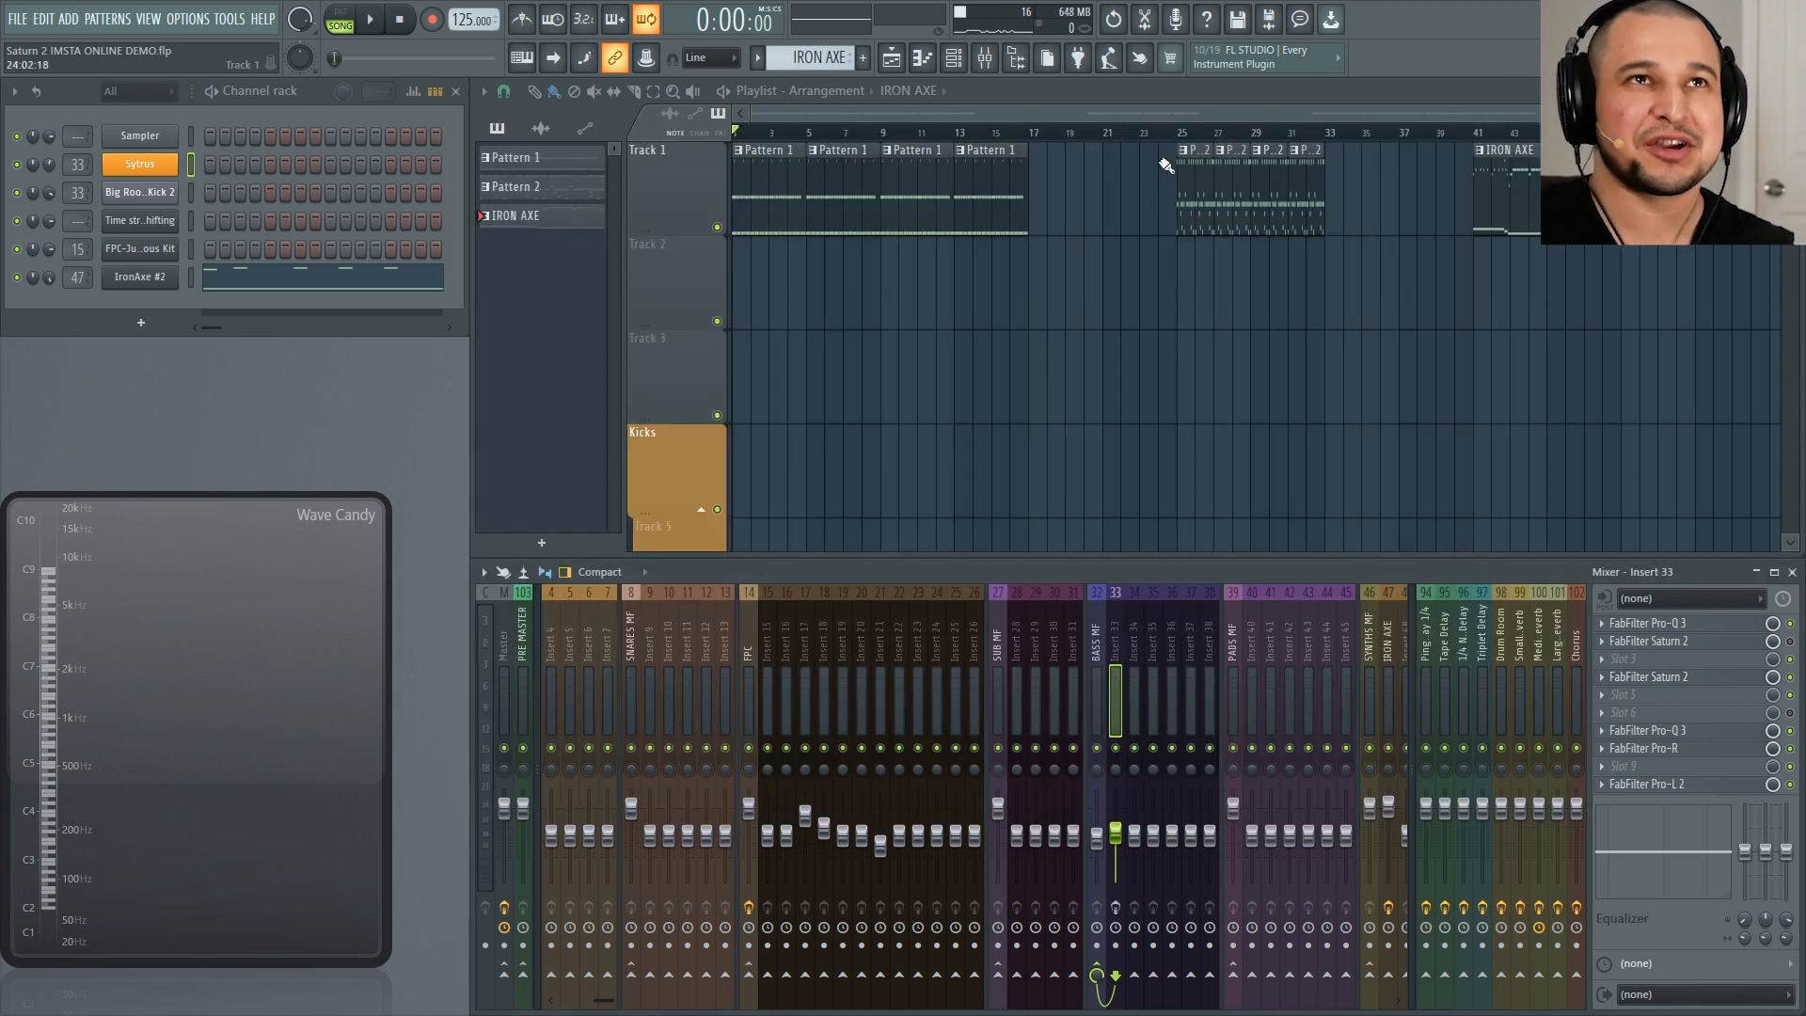
pyautogui.click(1173, 133)
pyautogui.moveTo(1113, 271); pyautogui.dragTo(1430, 165)
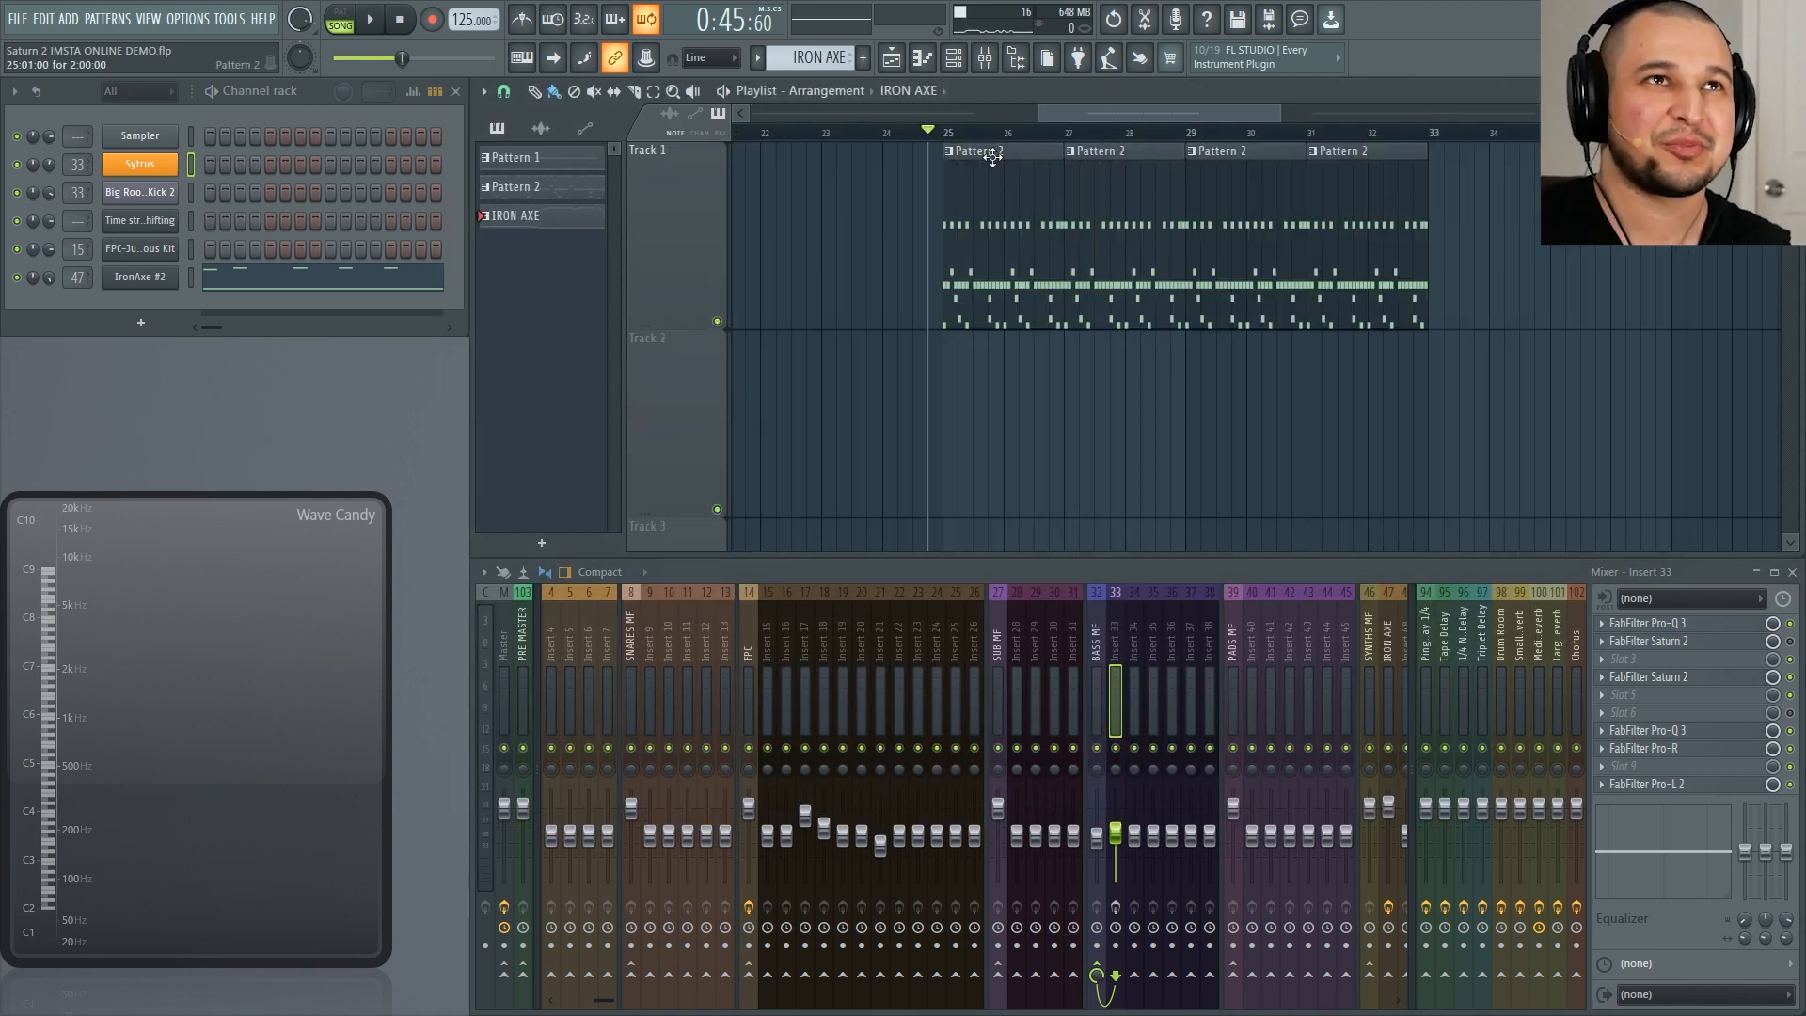
pyautogui.click(945, 138)
pyautogui.click(990, 279)
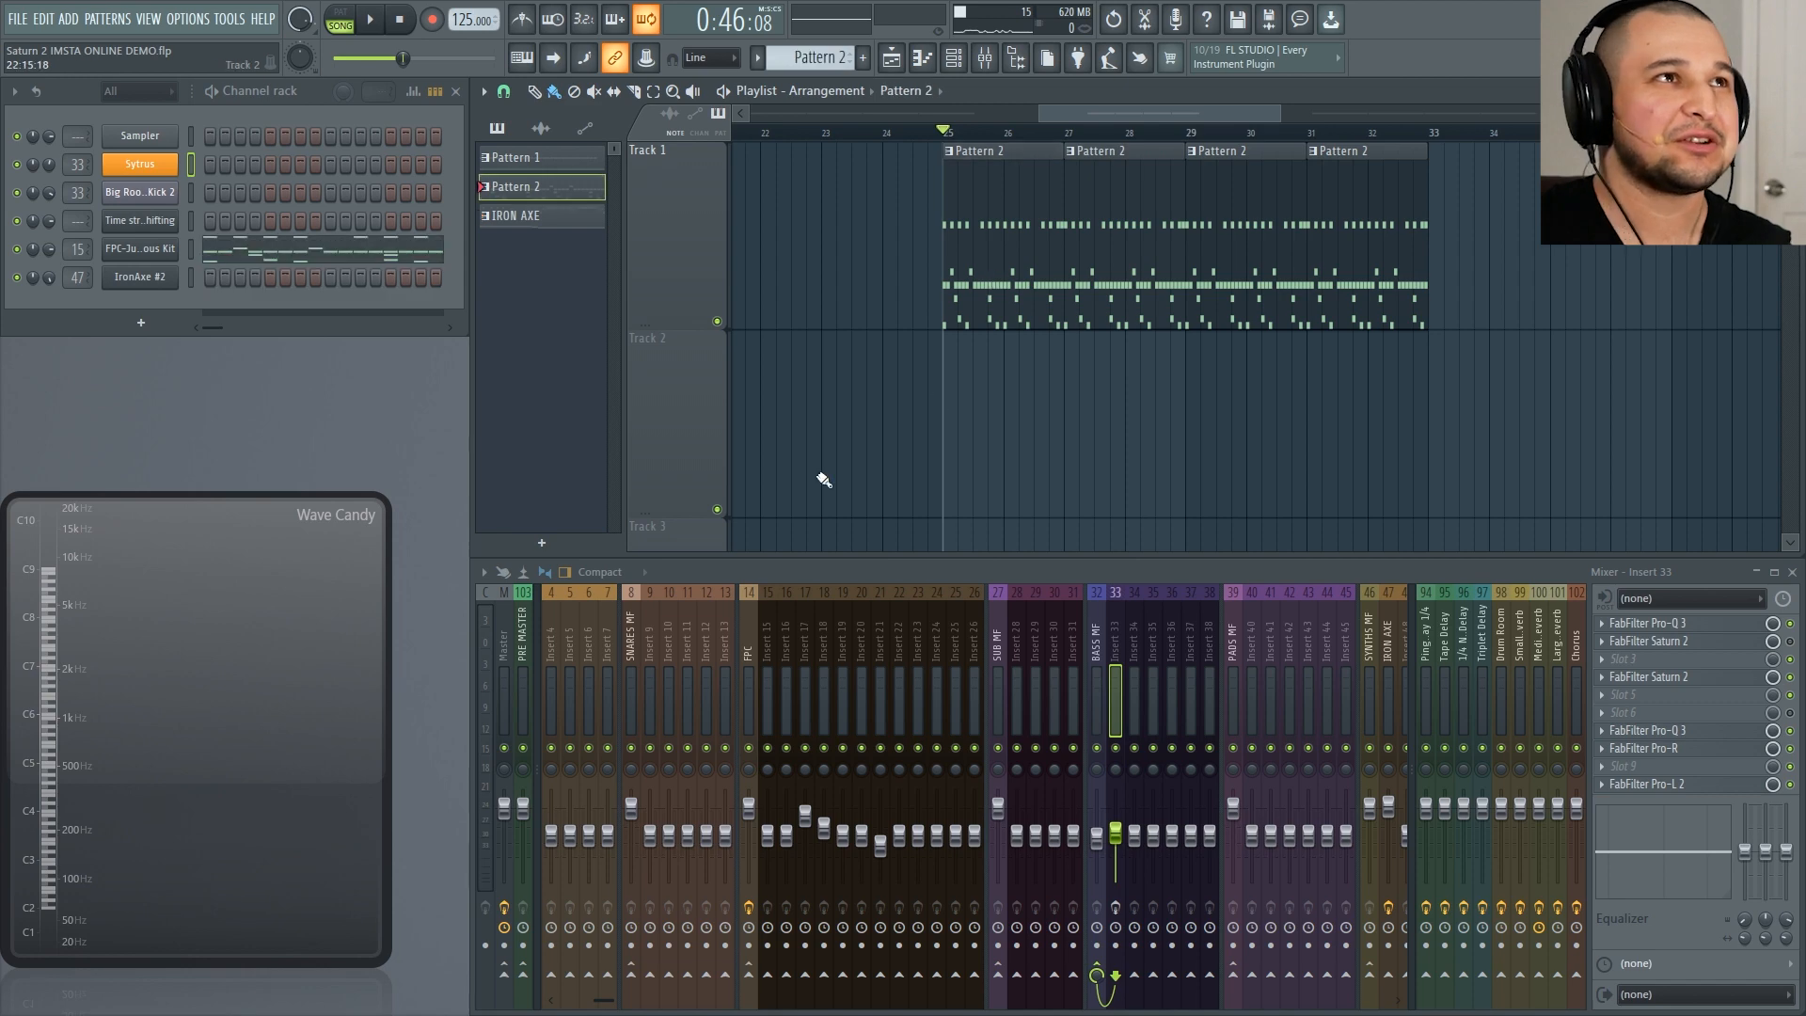
# Step: Open the FPC-Jumentous Kit channel, start playback, and open the slot 2 FabFilter Saturn 2 on the FPC mixer track
pyautogui.click(155, 252)
pyautogui.press('space')
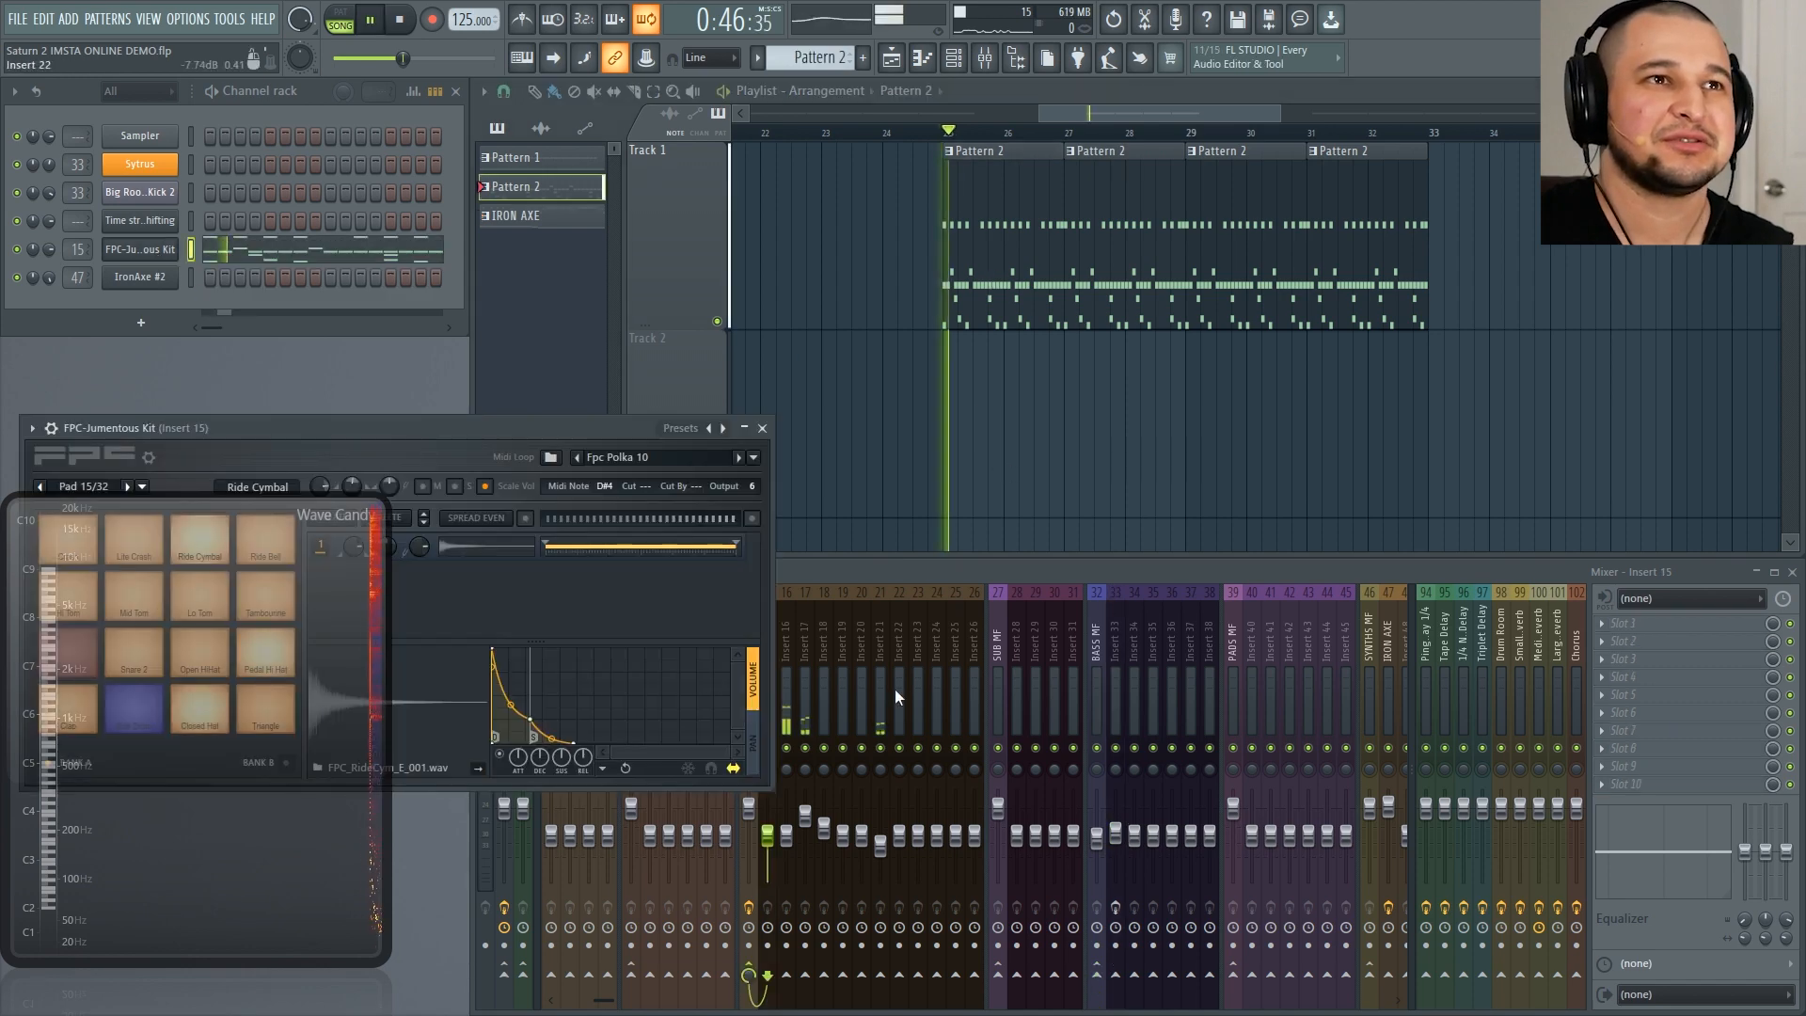
pyautogui.scroll(1, 891, 679)
pyautogui.click(806, 685)
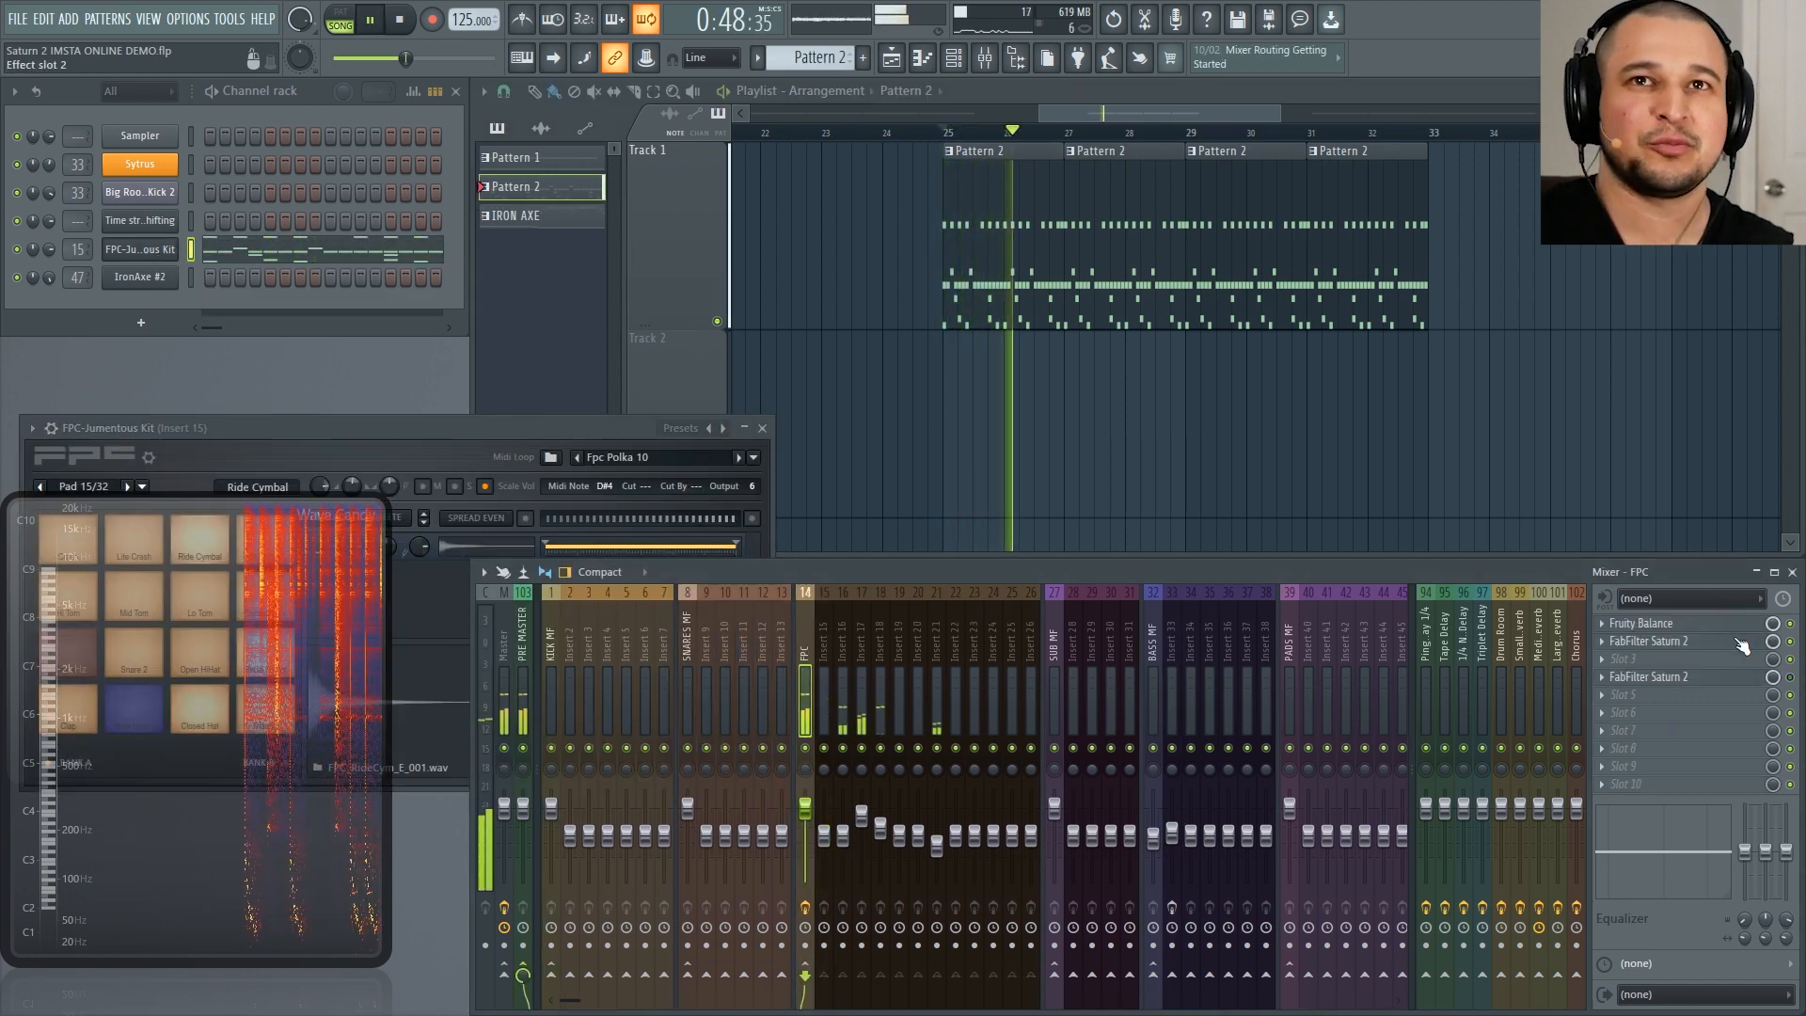
pyautogui.click(1736, 645)
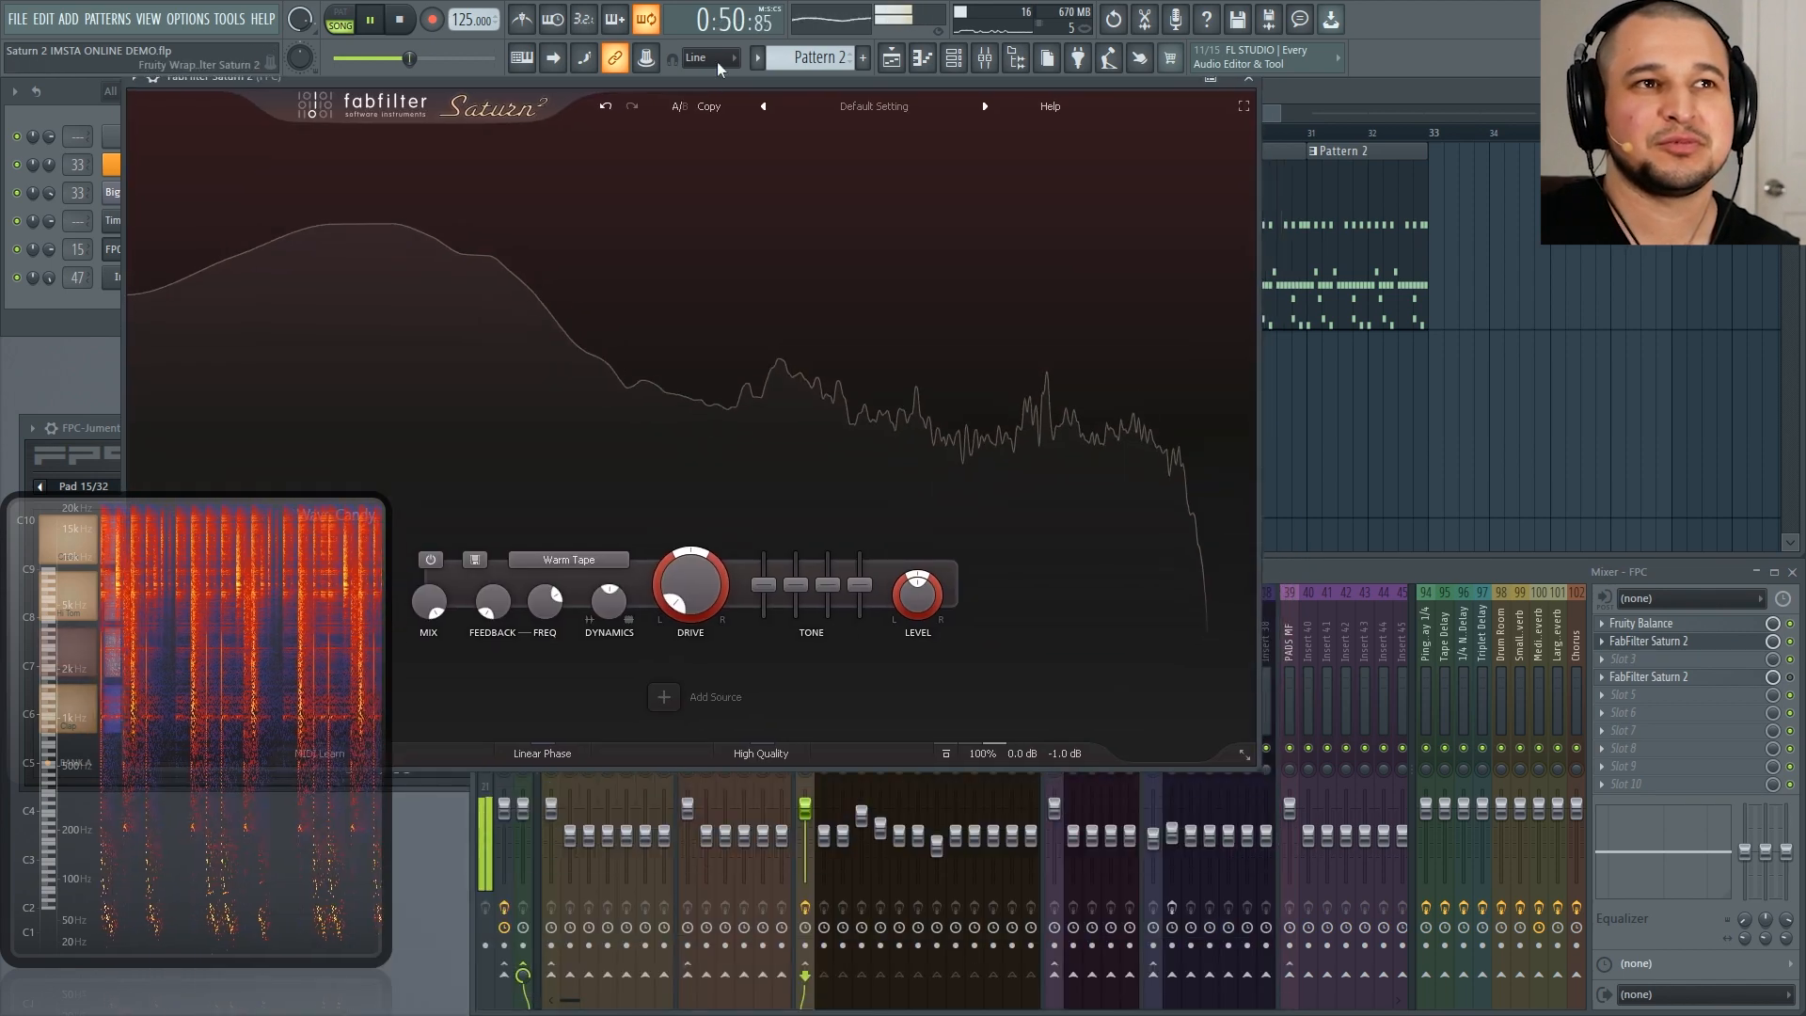
pyautogui.moveTo(717, 62); pyautogui.dragTo(723, 63)
# Step: Raise the Warm Tape band's drive to 92.64% while the drums play, and stop playback
pyautogui.moveTo(705, 604)
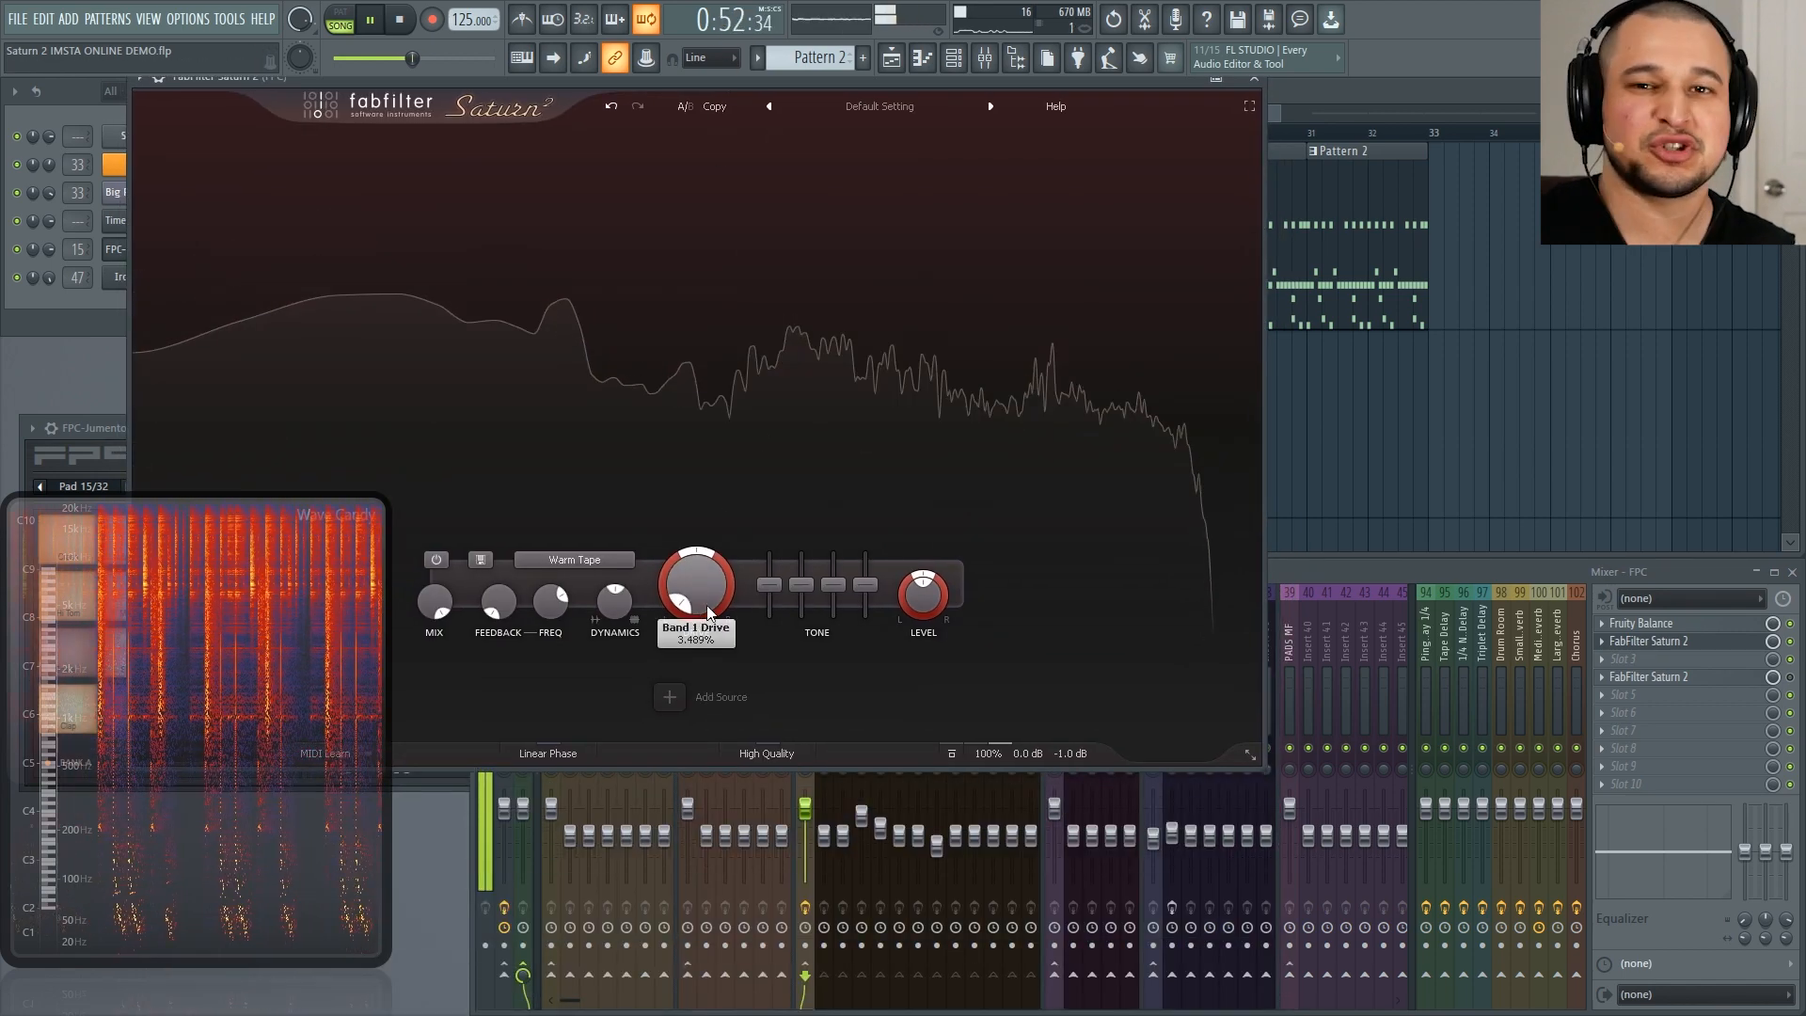
pyautogui.moveTo(708, 609); pyautogui.dragTo(634, 315)
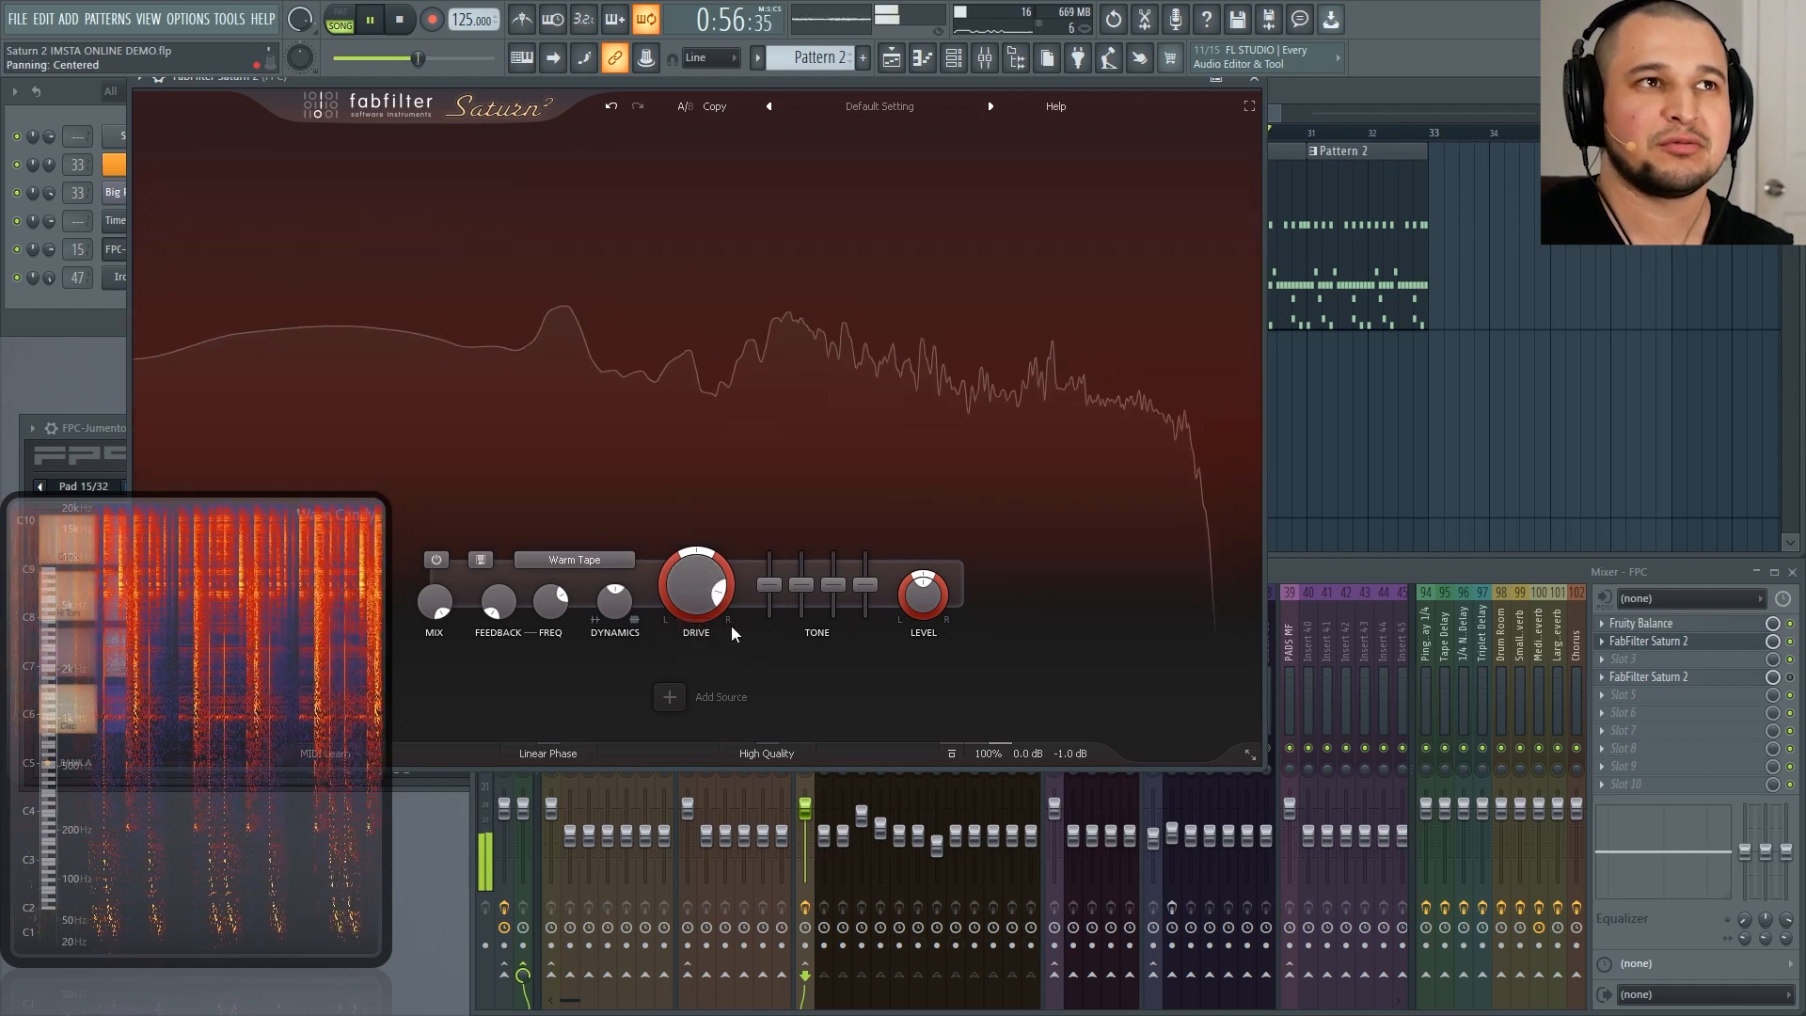
pyautogui.moveTo(680, 577); pyautogui.dragTo(683, 562)
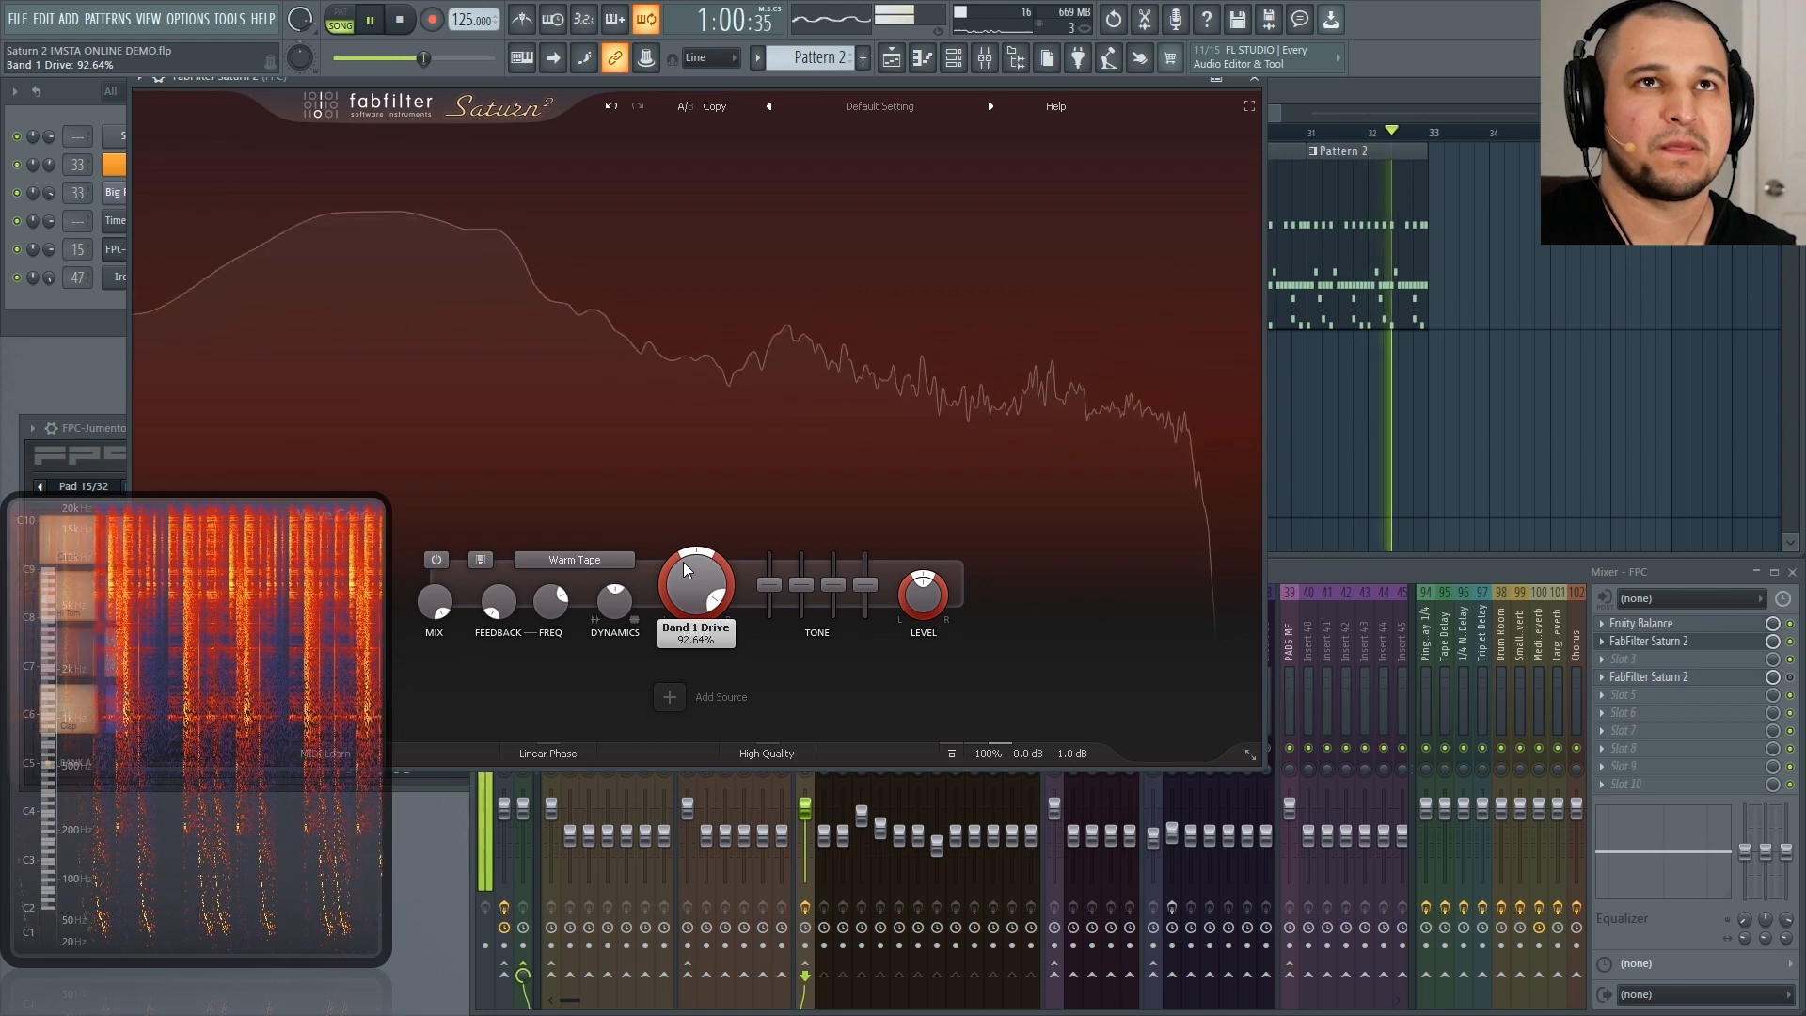
pyautogui.press('space')
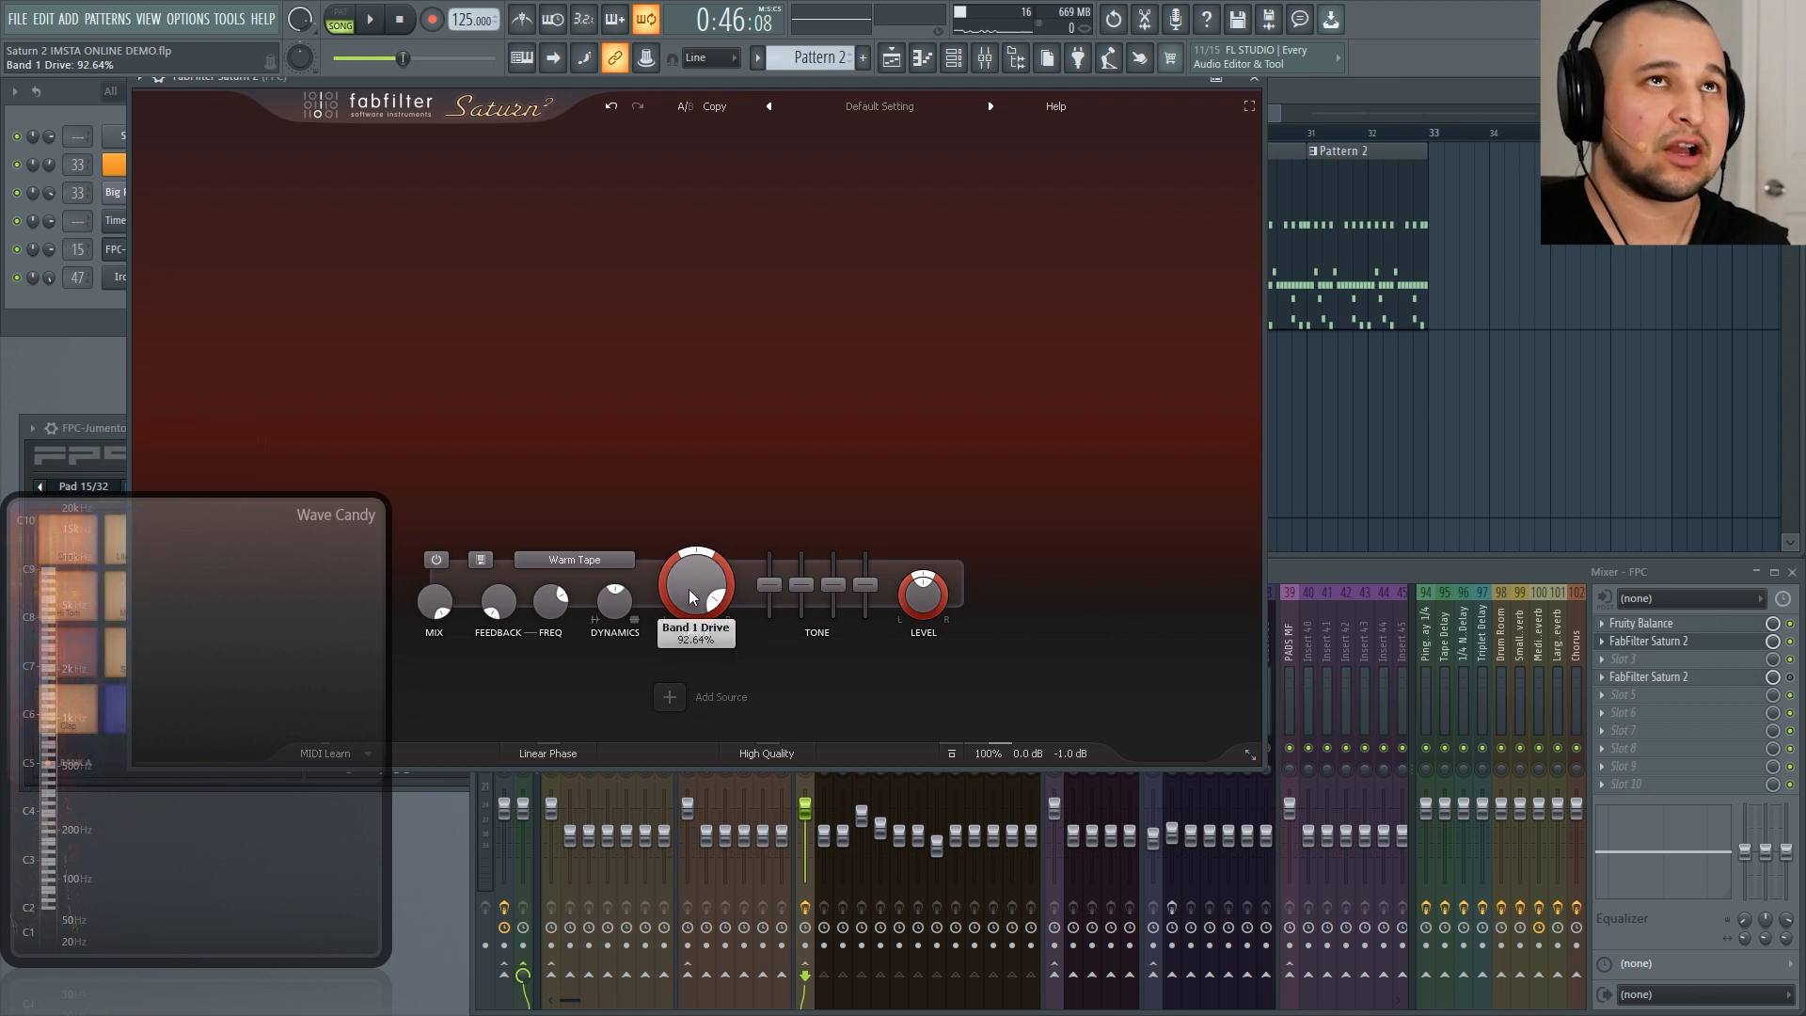
# Step: Replay the drums while lowering the band's drive to about 22.73%, and stop playback
pyautogui.press('space')
pyautogui.moveTo(694, 597); pyautogui.dragTo(690, 820)
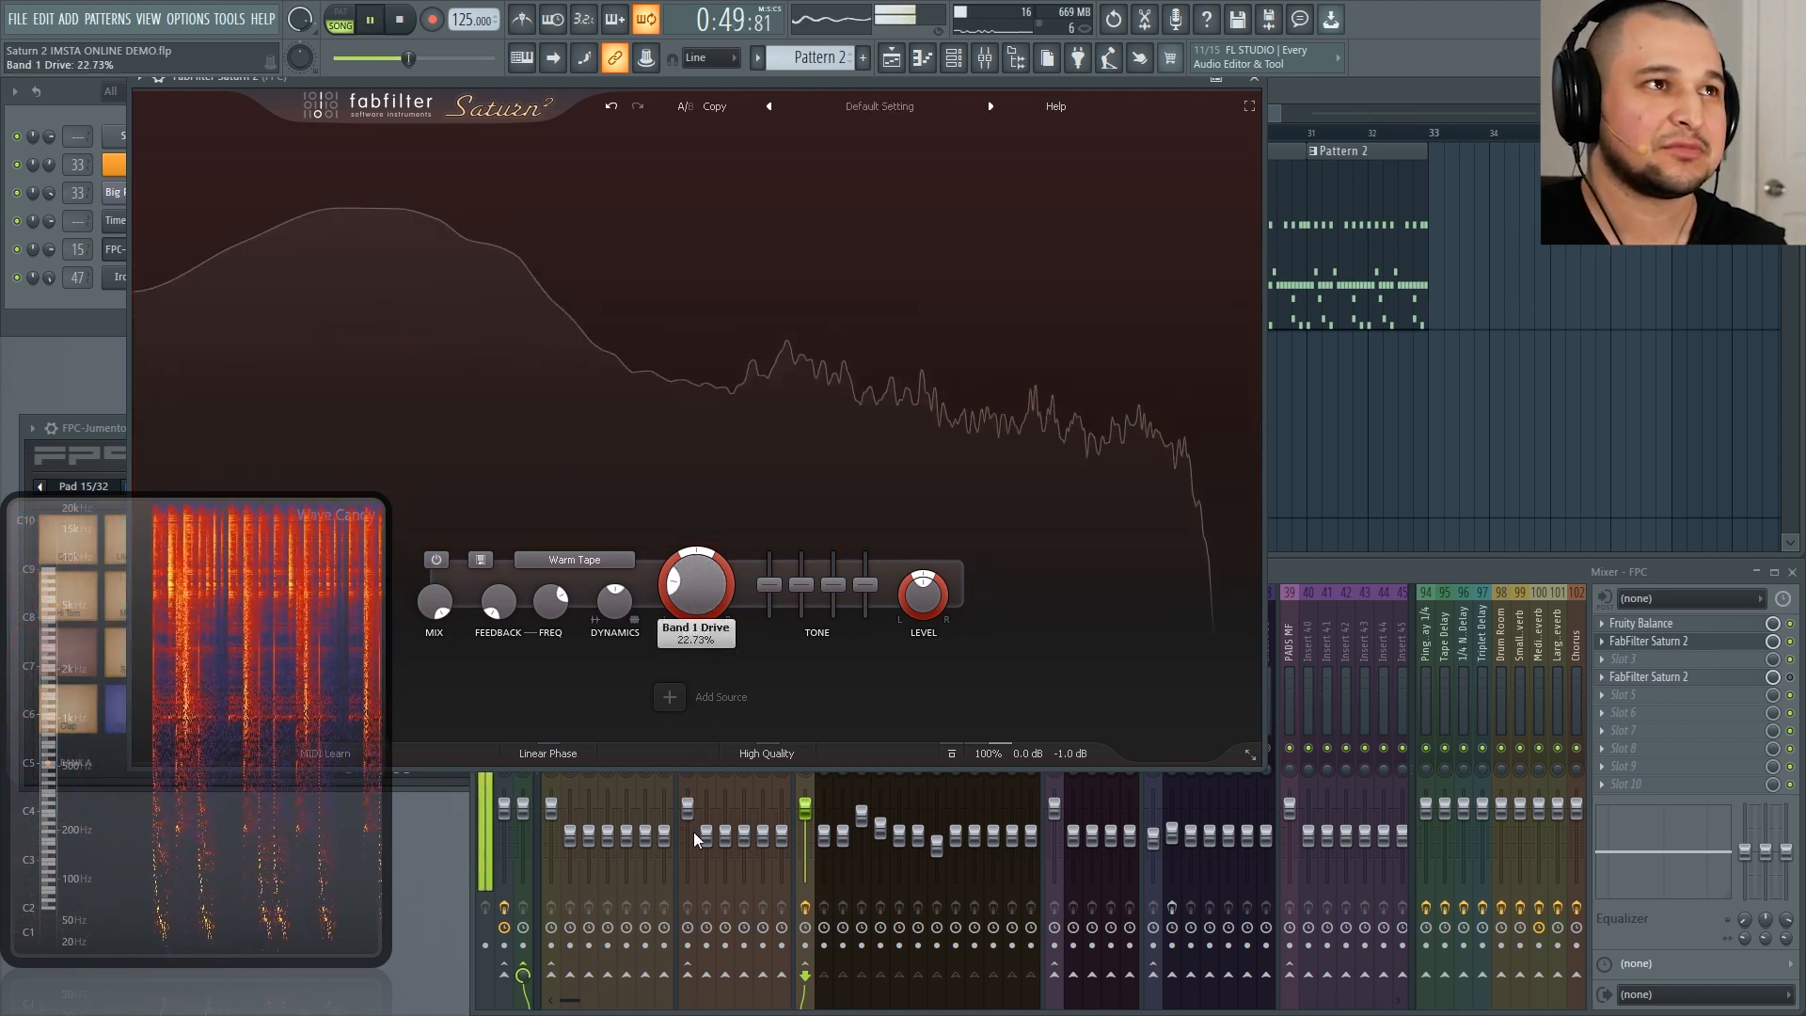
pyautogui.press('space')
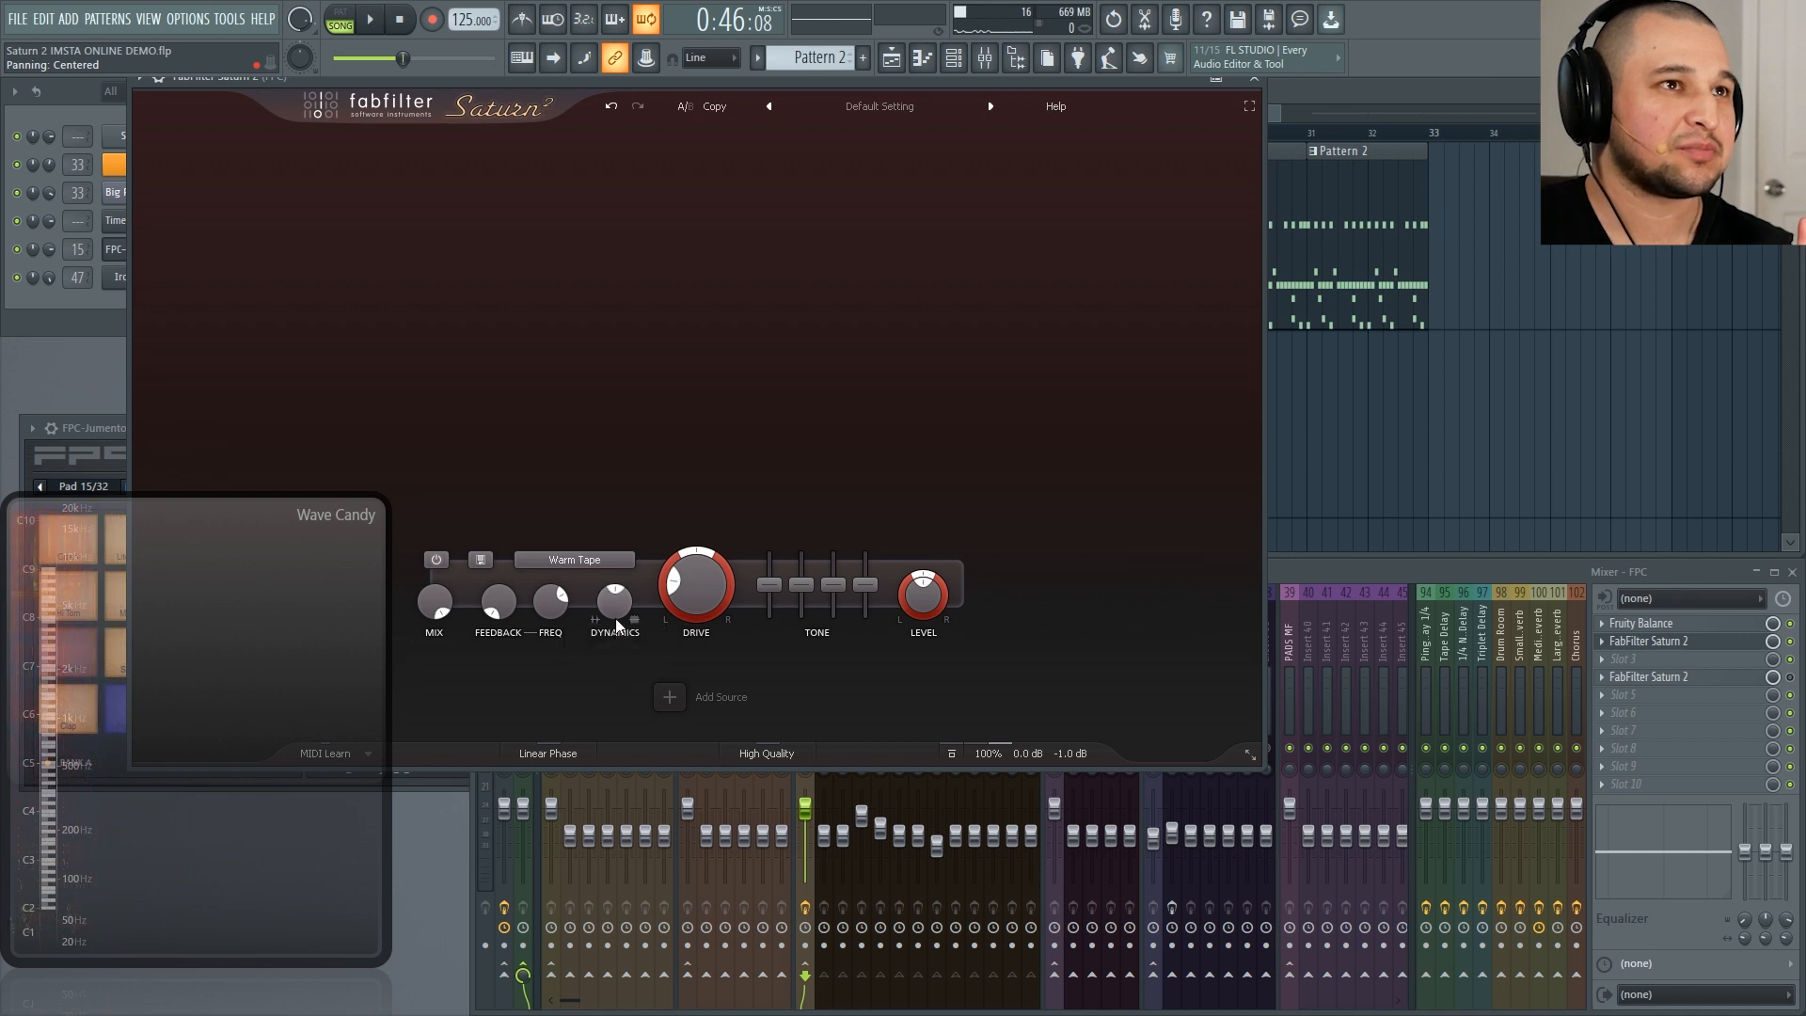
# Step: Play the drums again, raise the band's drive, and turn its dynamics down to about -0.126
pyautogui.press('space')
pyautogui.moveTo(686, 604); pyautogui.dragTo(722, 423)
pyautogui.moveTo(613, 604)
pyautogui.mouseDown()
pyautogui.moveTo(621, 478)
pyautogui.moveTo(648, 760)
pyautogui.moveTo(625, 615)
pyautogui.mouseUp()
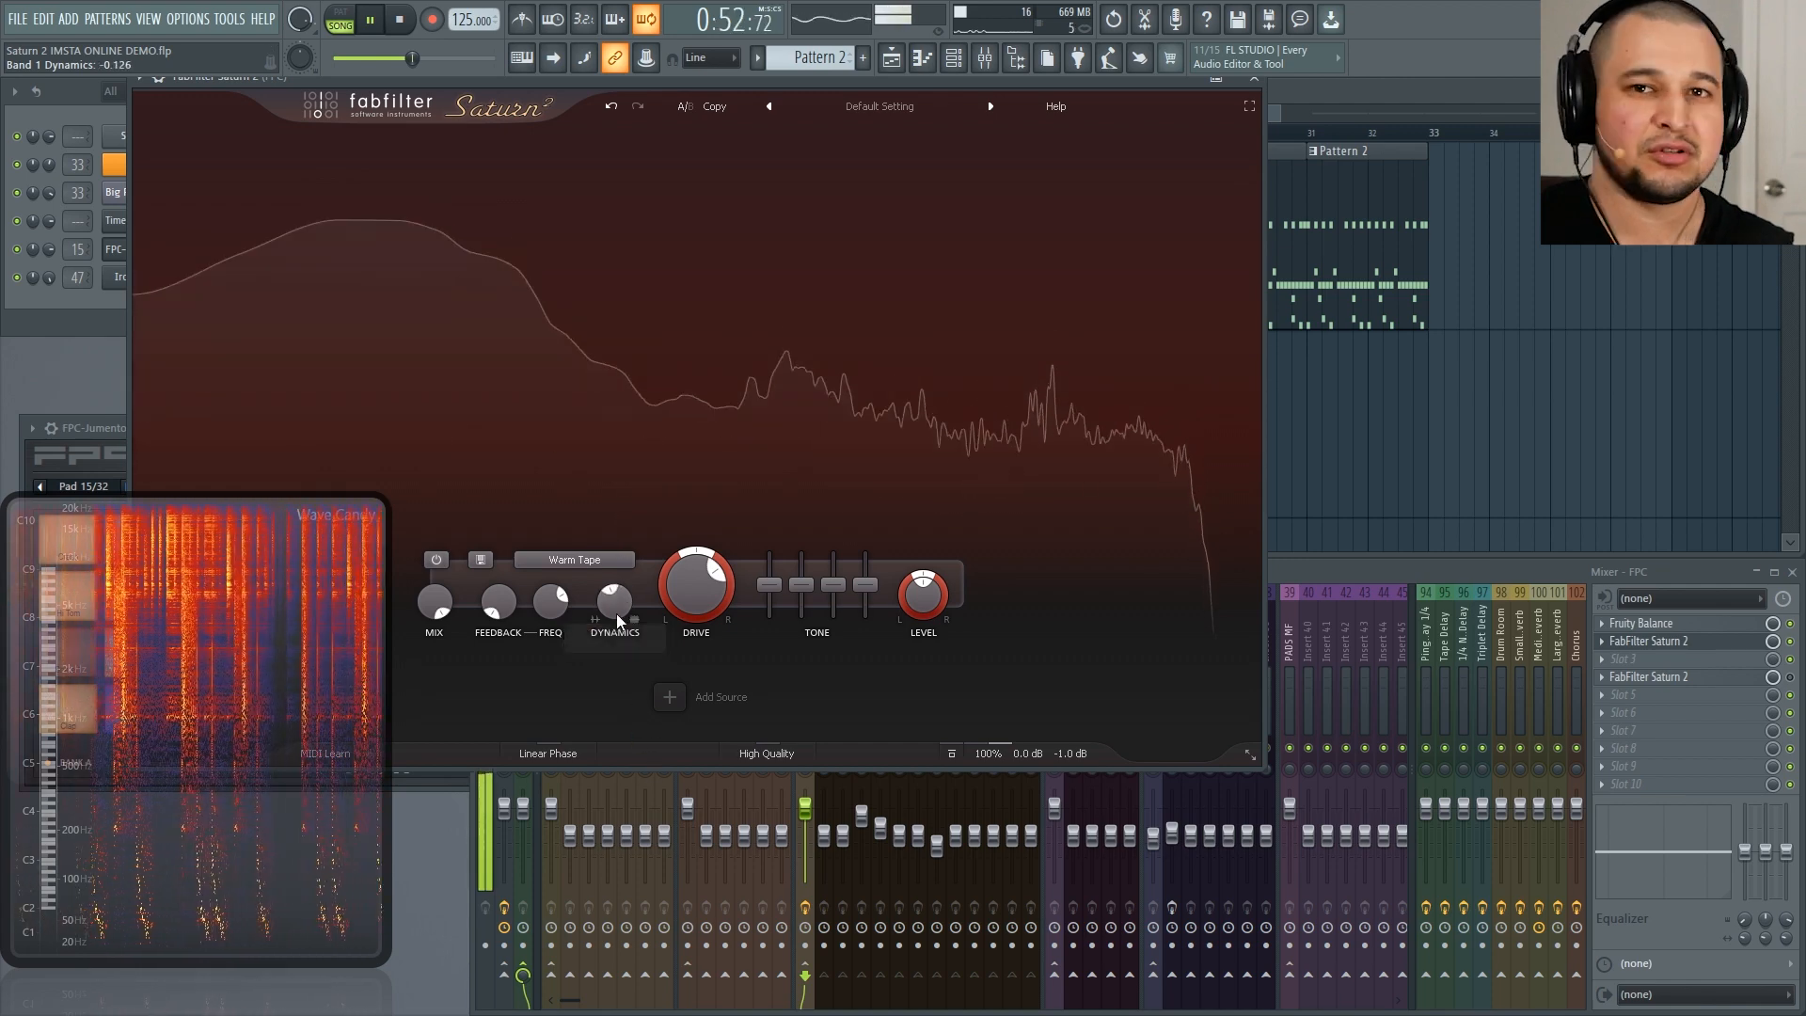
# Step: Stop playback, close the drum track's Saturn 2, and set the playhead to the start of the IRON AXE clip at bar 41, selecting that pattern
pyautogui.press('space')
pyautogui.click(1255, 78)
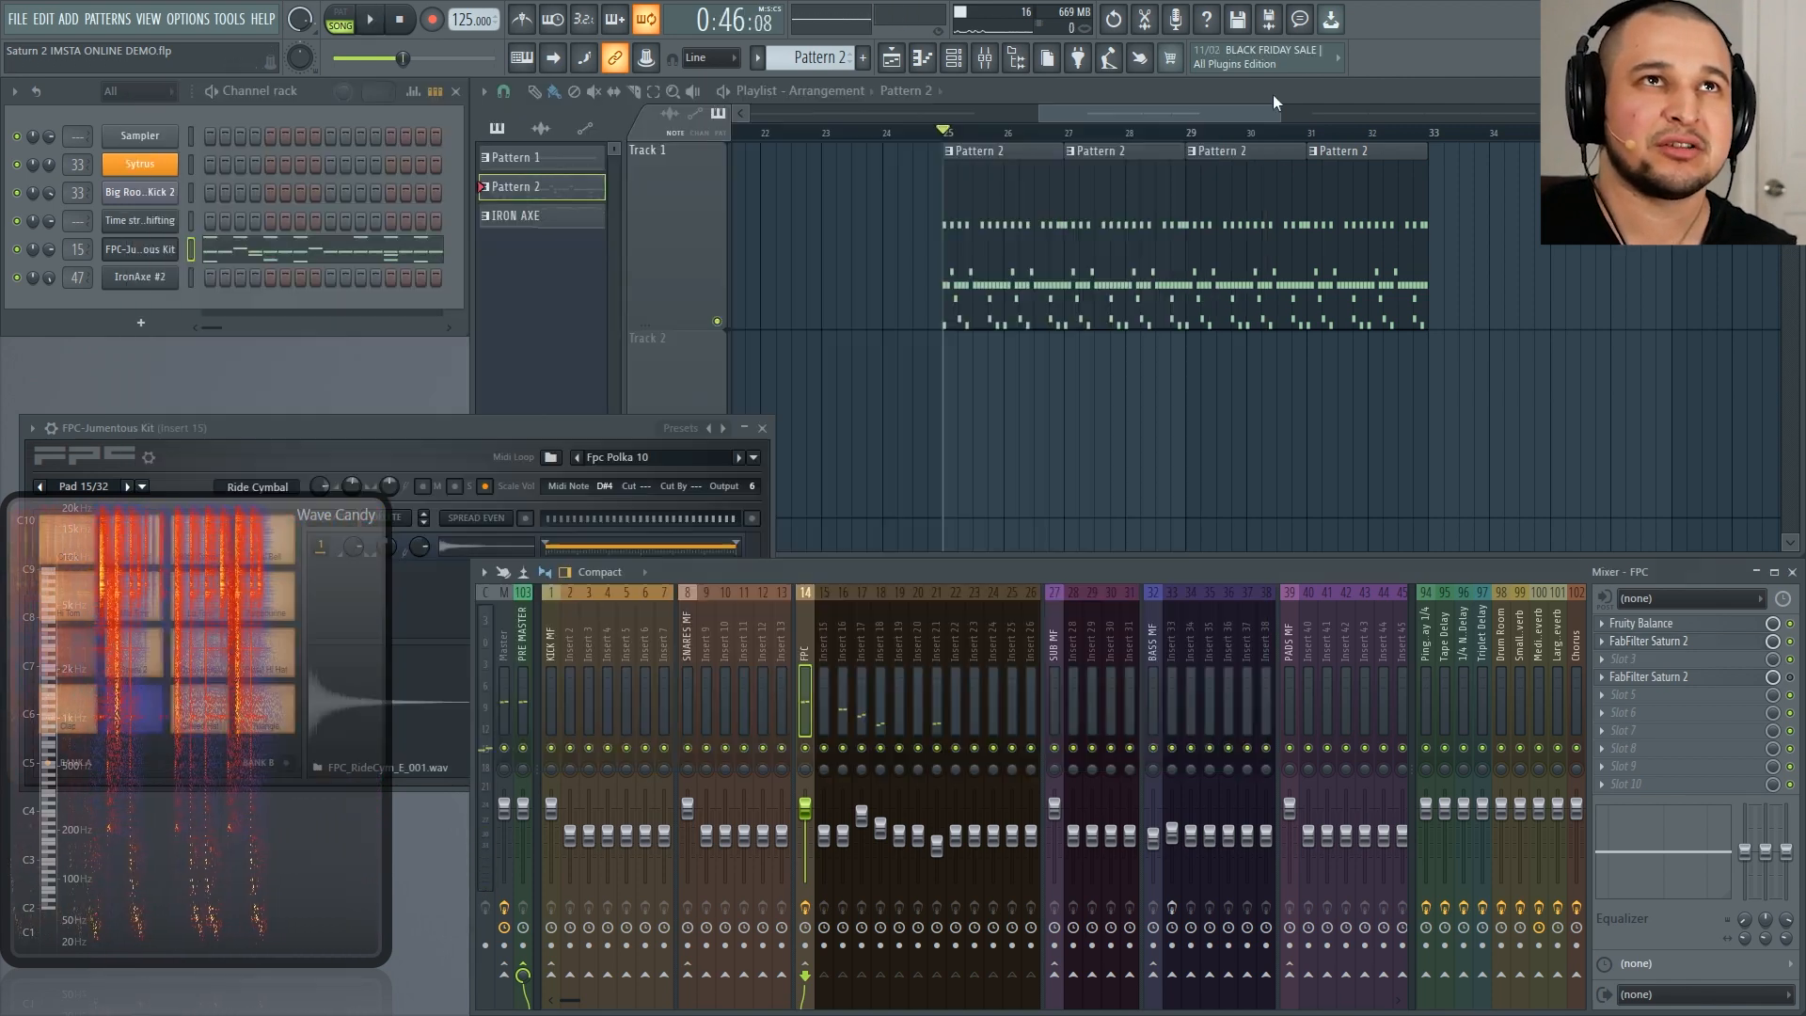
pyautogui.moveTo(1204, 118); pyautogui.dragTo(1347, 133)
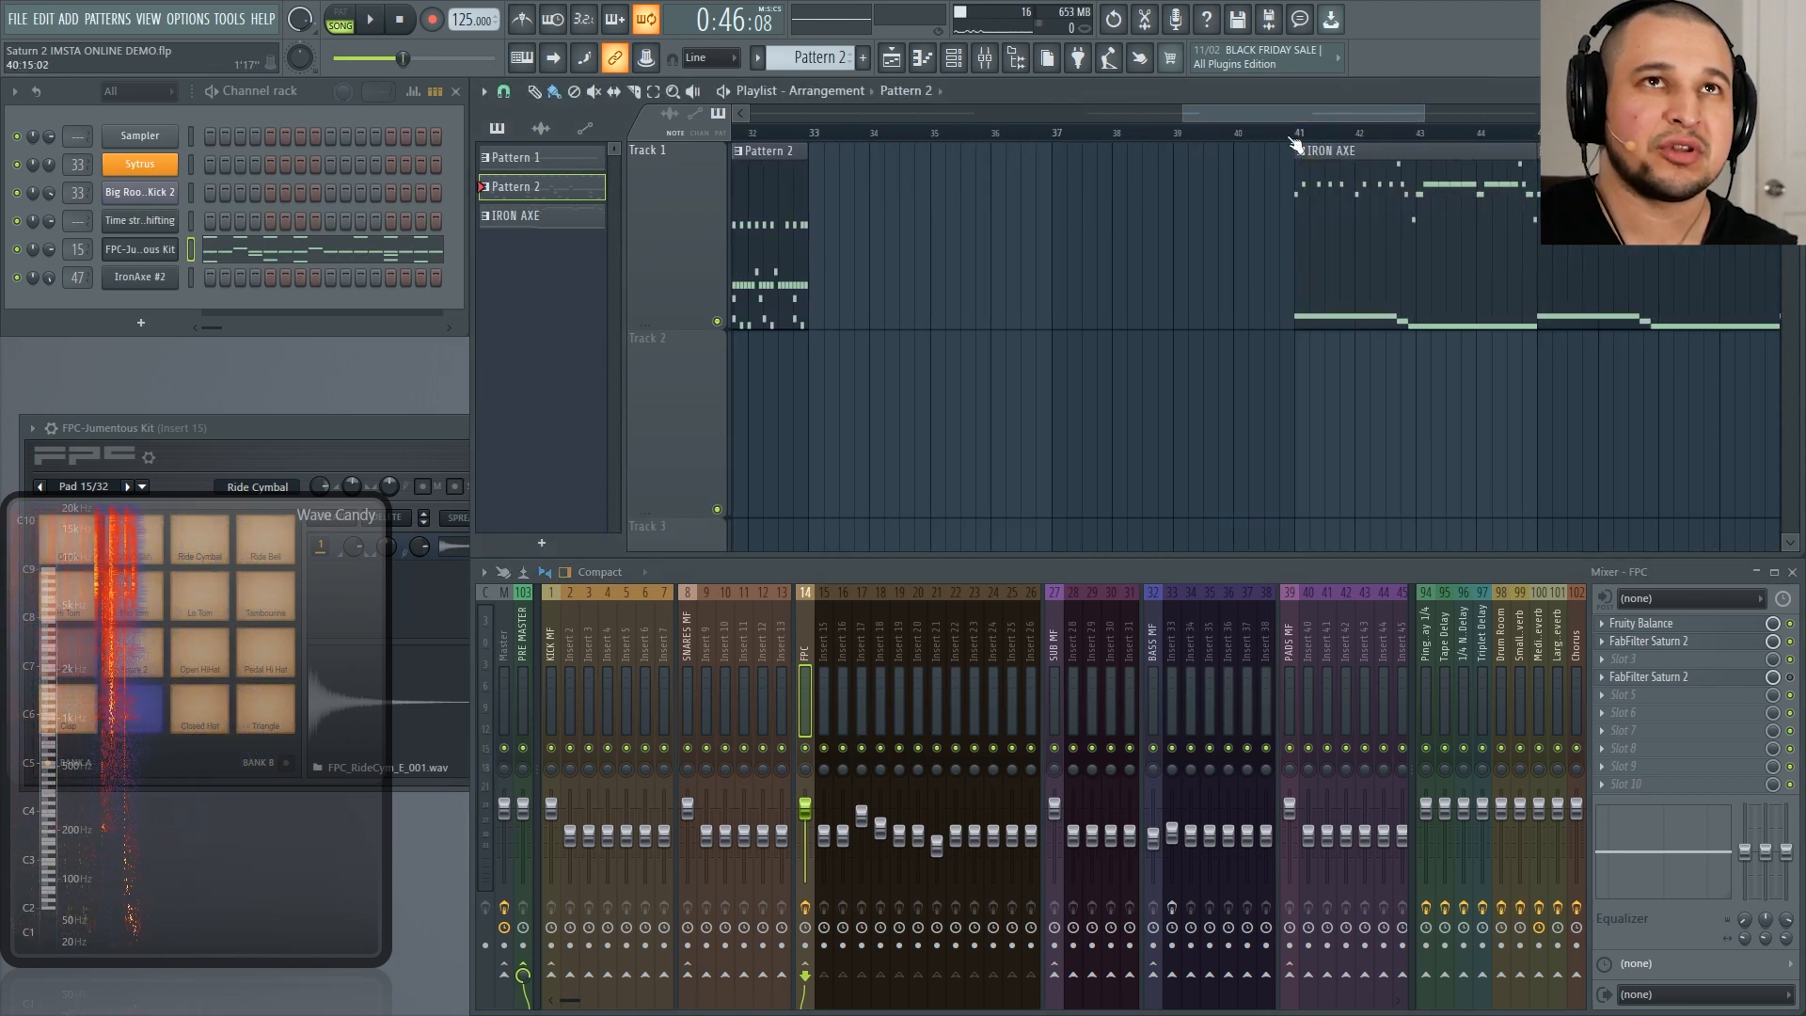
pyautogui.click(1295, 134)
pyautogui.click(1299, 245)
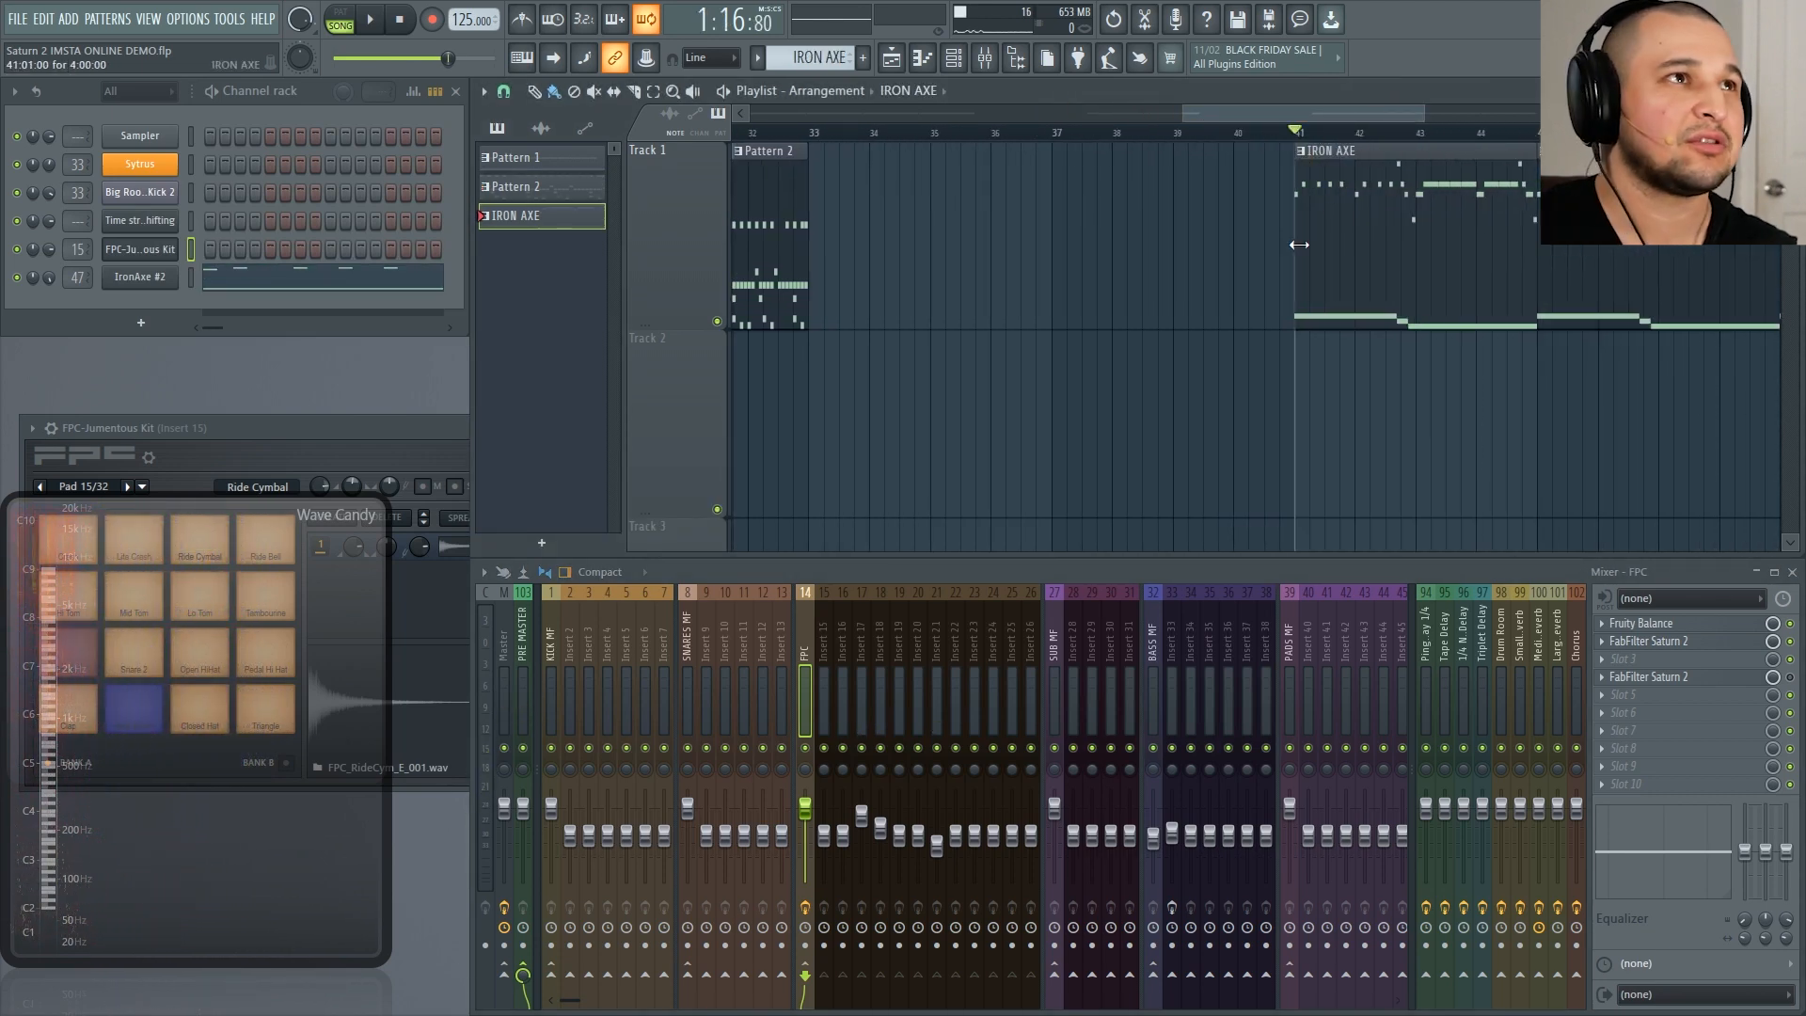
# Step: Close the FPC-Jumentous Kit window and open the slot 2 FabFilter Saturn 2 on the IRON AXE mixer track, moving its window clear of the mixer
pyautogui.click(141, 251)
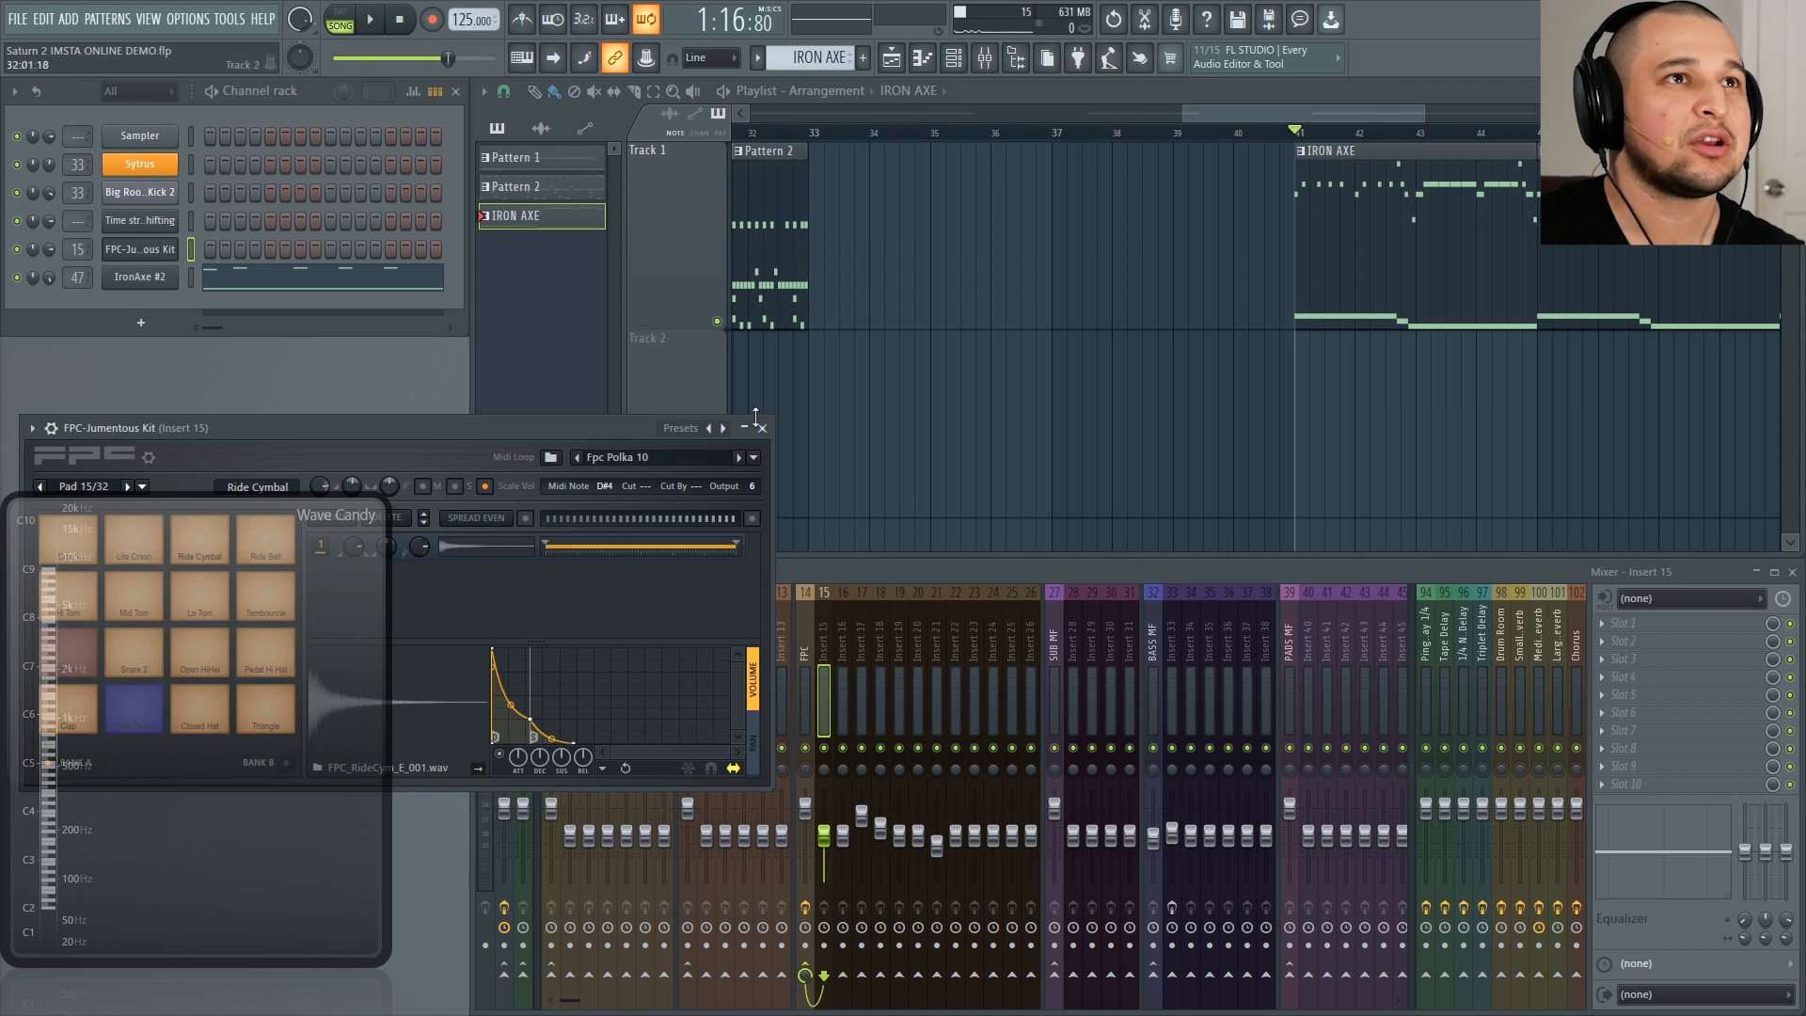
pyautogui.click(762, 428)
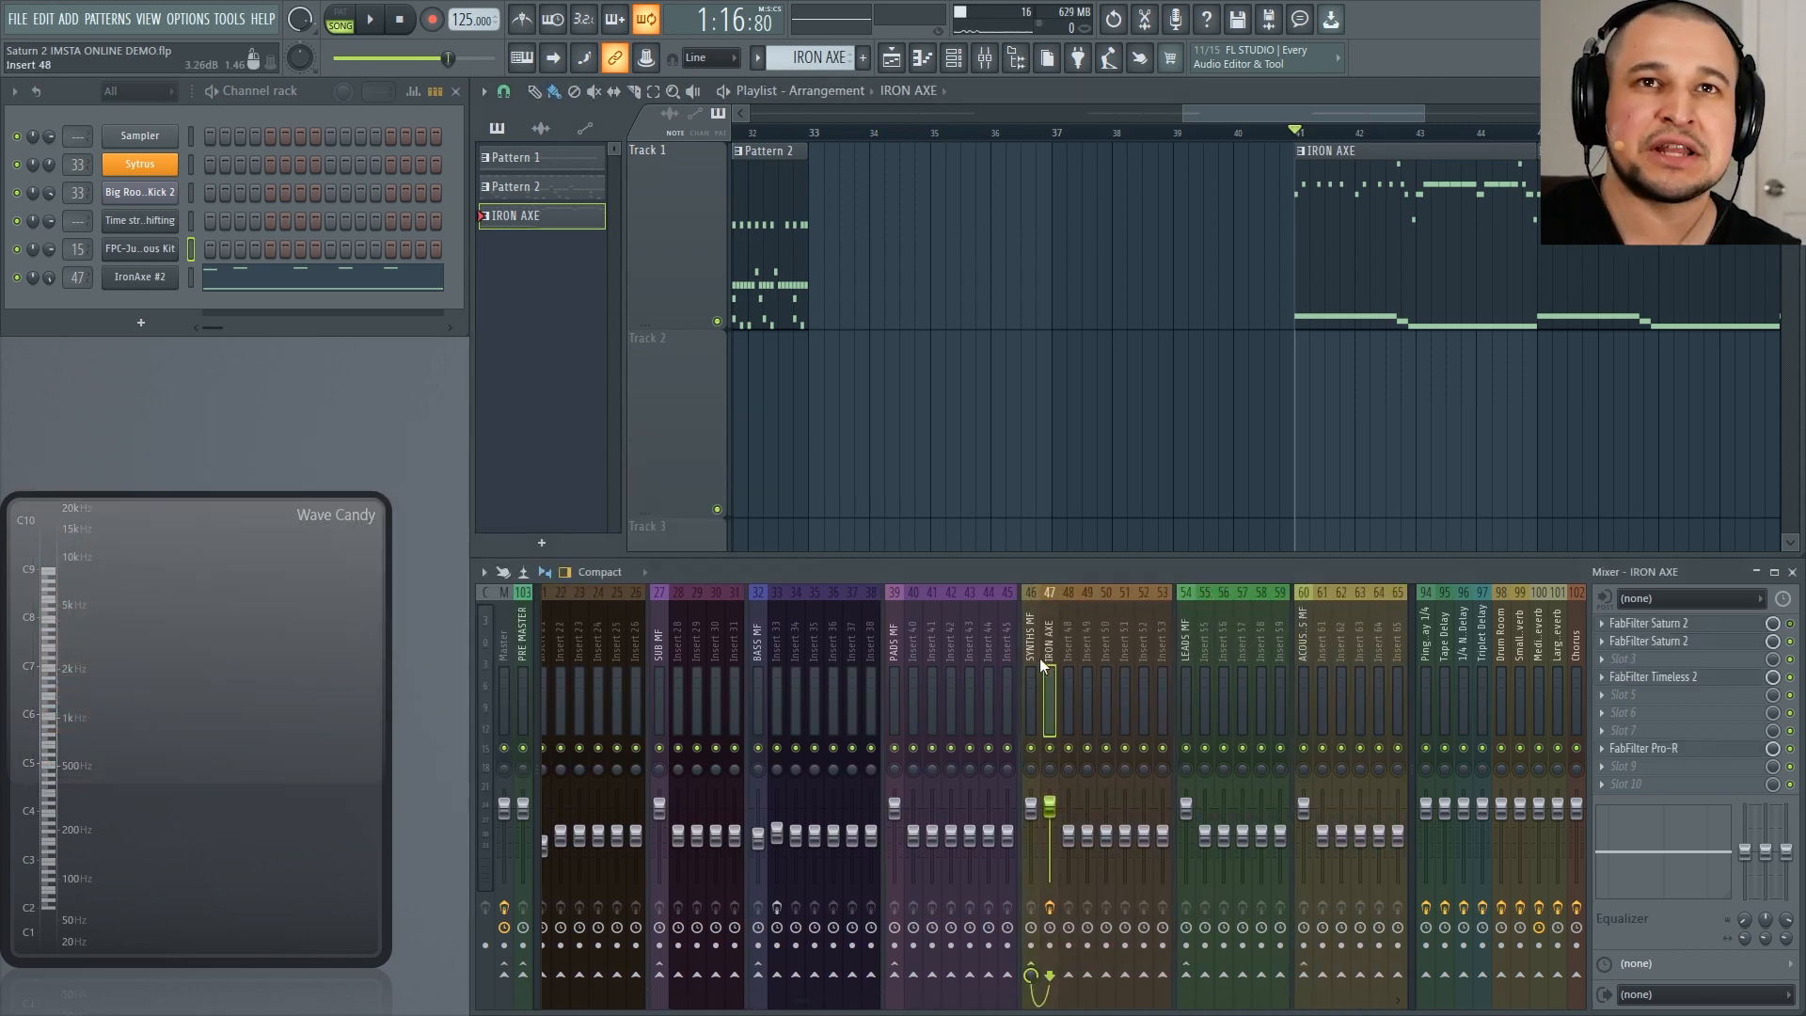
pyautogui.click(1676, 645)
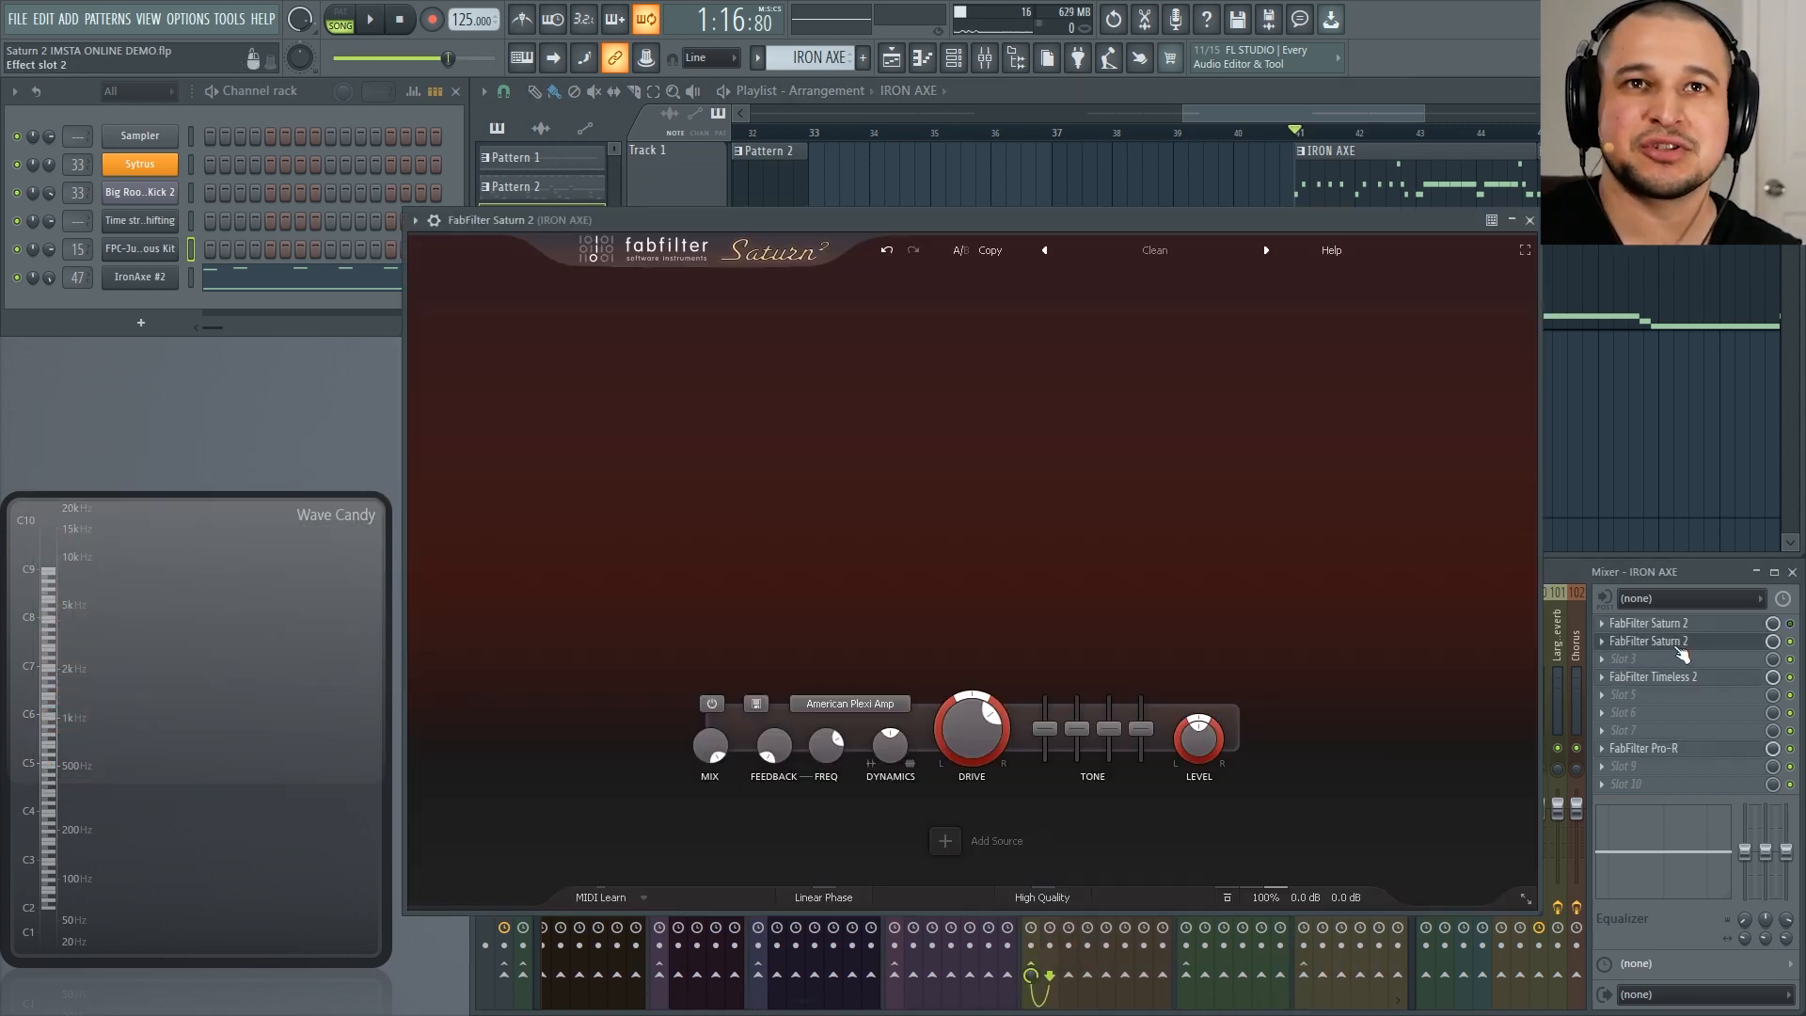
pyautogui.moveTo(908, 219); pyautogui.dragTo(750, 217)
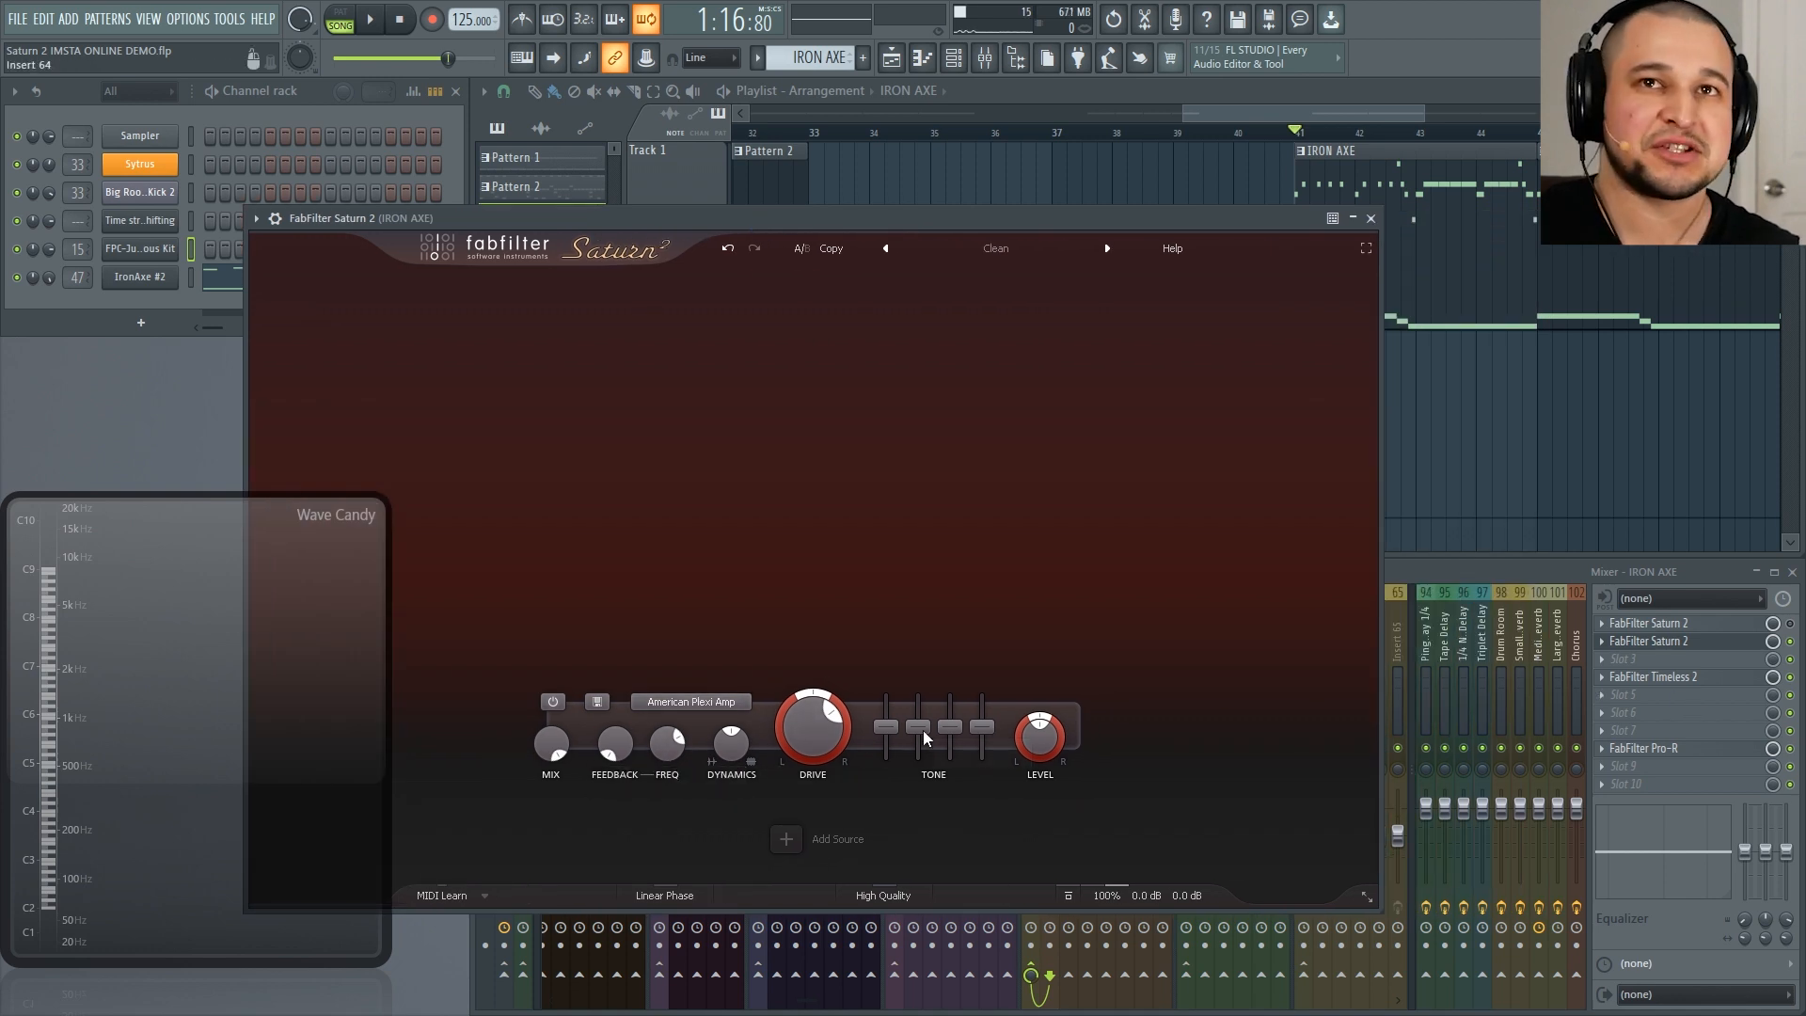
pyautogui.moveTo(985, 235); pyautogui.dragTo(849, 97)
# Step: Play the IRON AXE clip, re-enable the track's effects for comparison, turn Saturn 2's overall mix down to 0%, and stop playback
pyautogui.press('space')
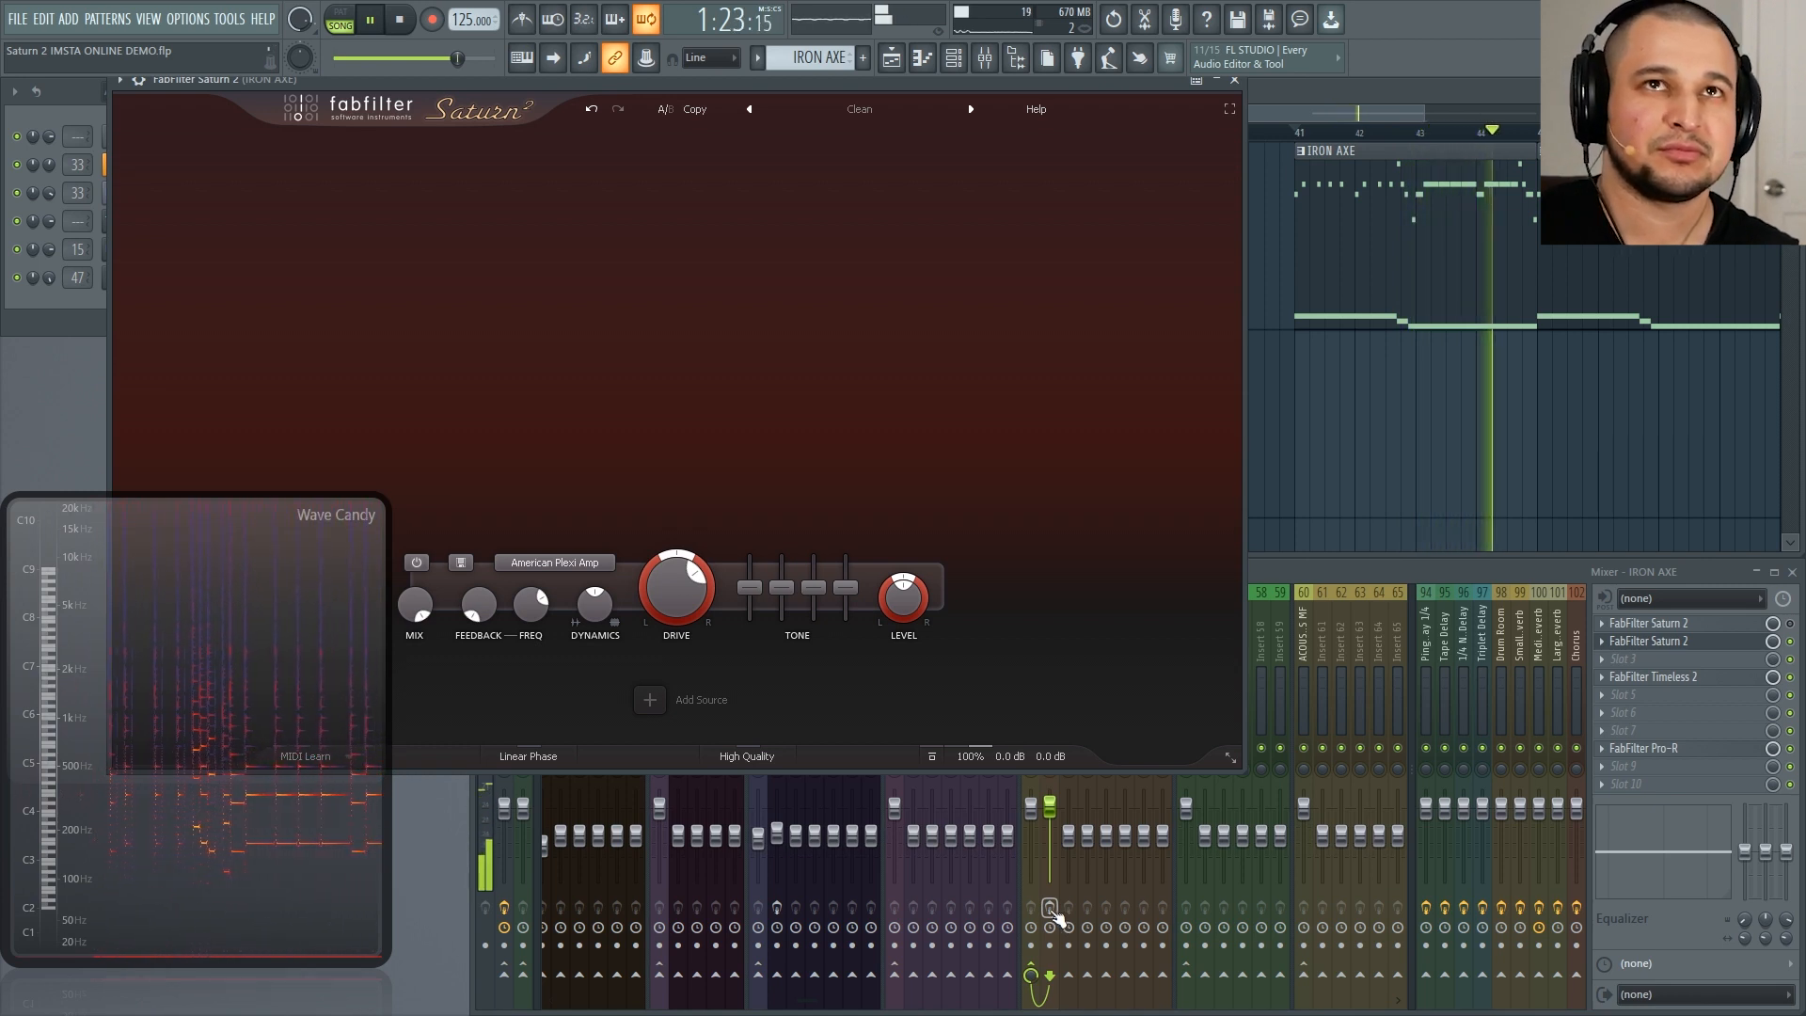
pyautogui.click(1048, 908)
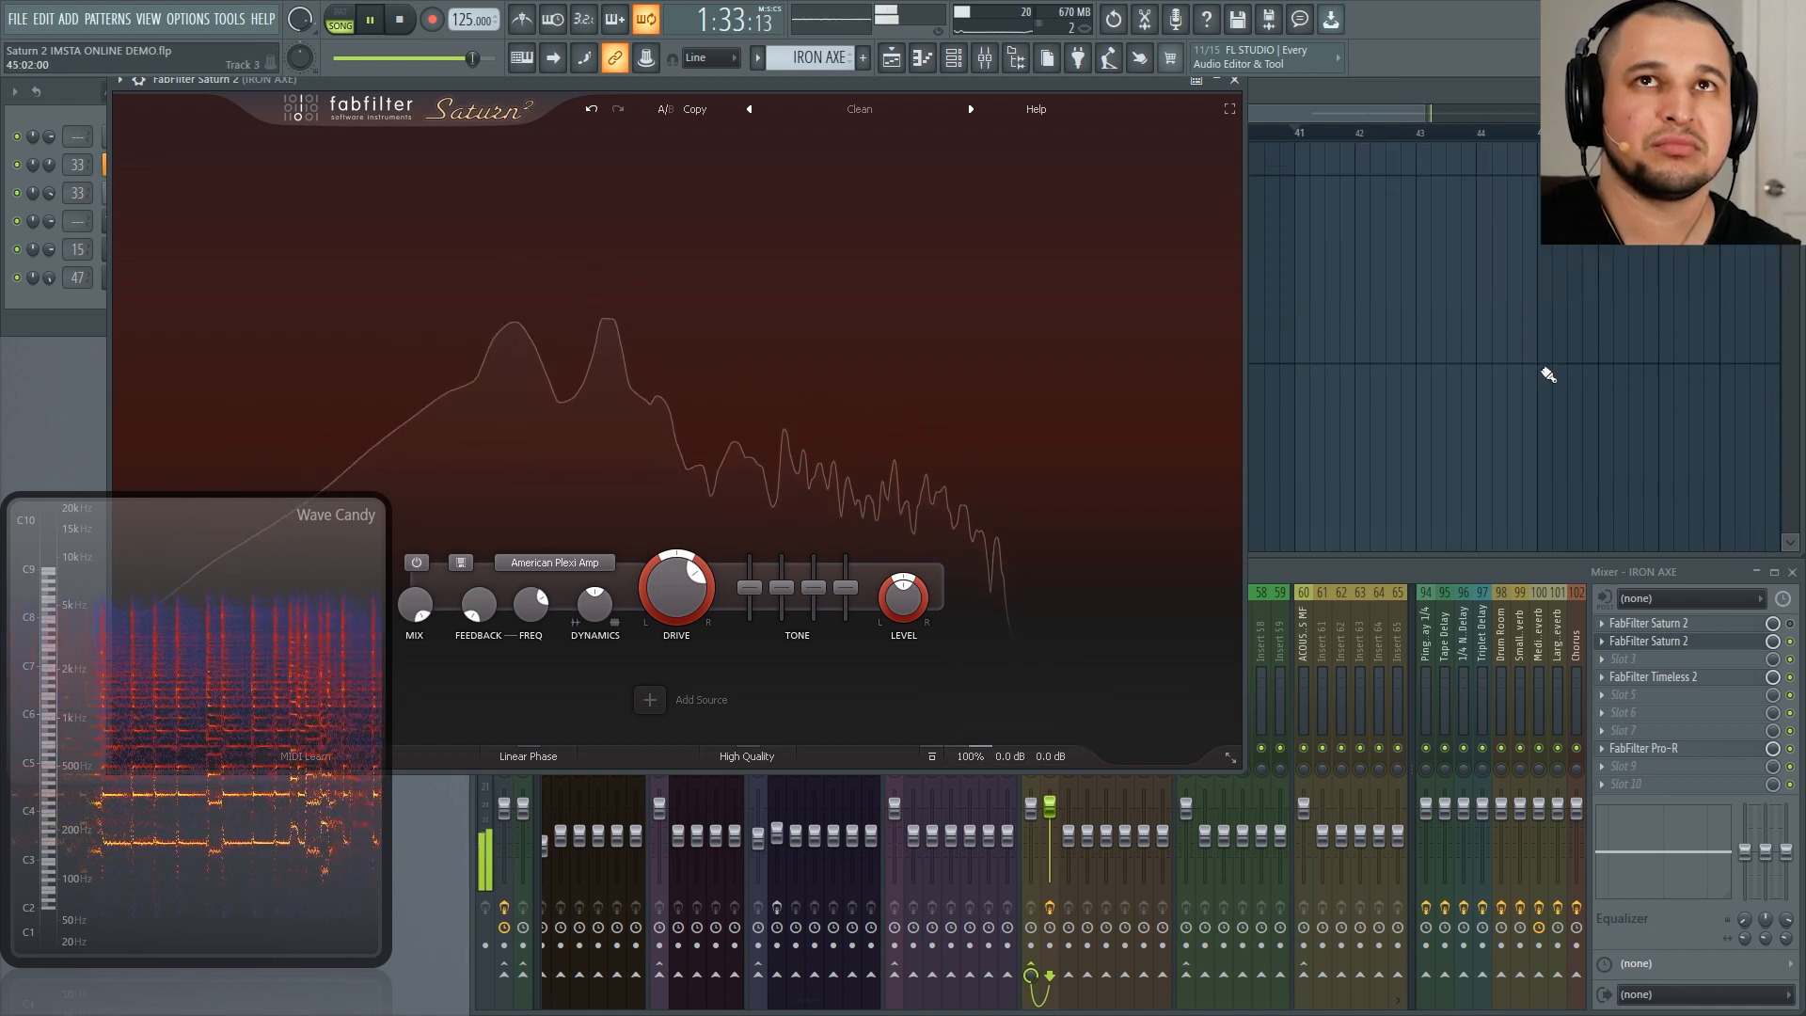
pyautogui.moveTo(1330, 111); pyautogui.dragTo(1374, 111)
pyautogui.click(464, 120)
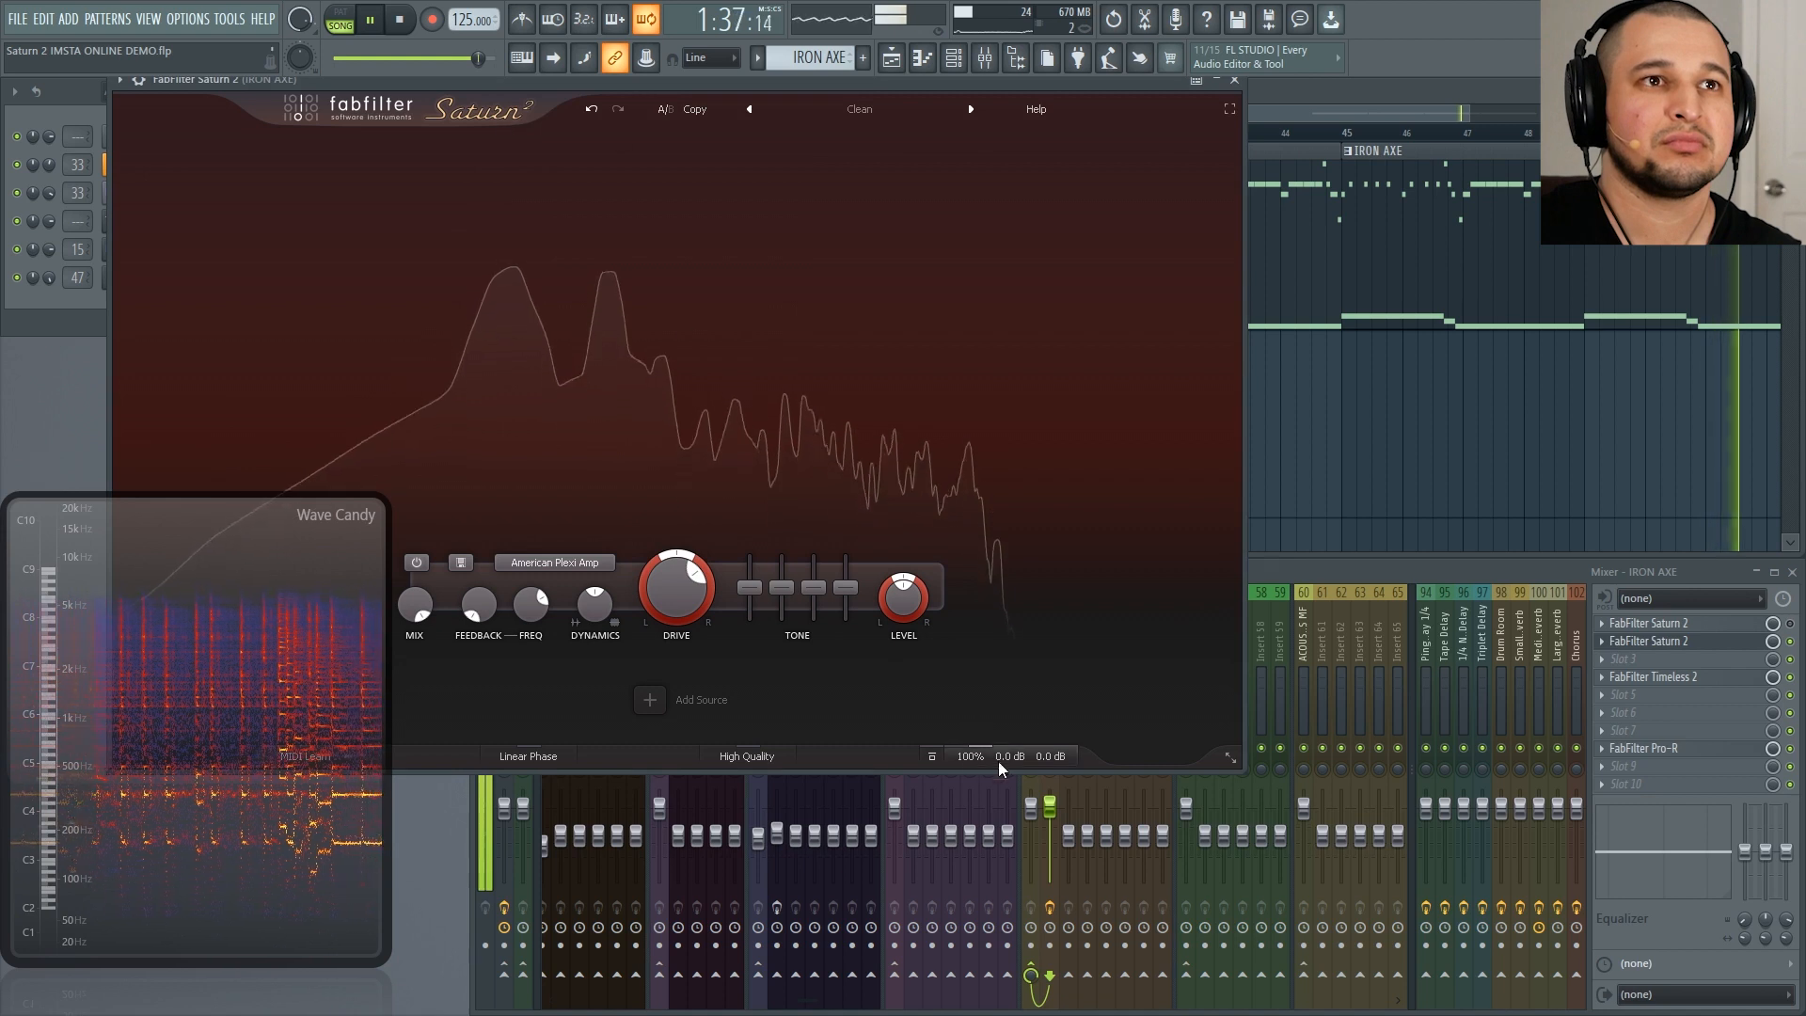
pyautogui.moveTo(997, 758)
pyautogui.moveTo(1050, 732); pyautogui.dragTo(626, 612)
pyautogui.press('space')
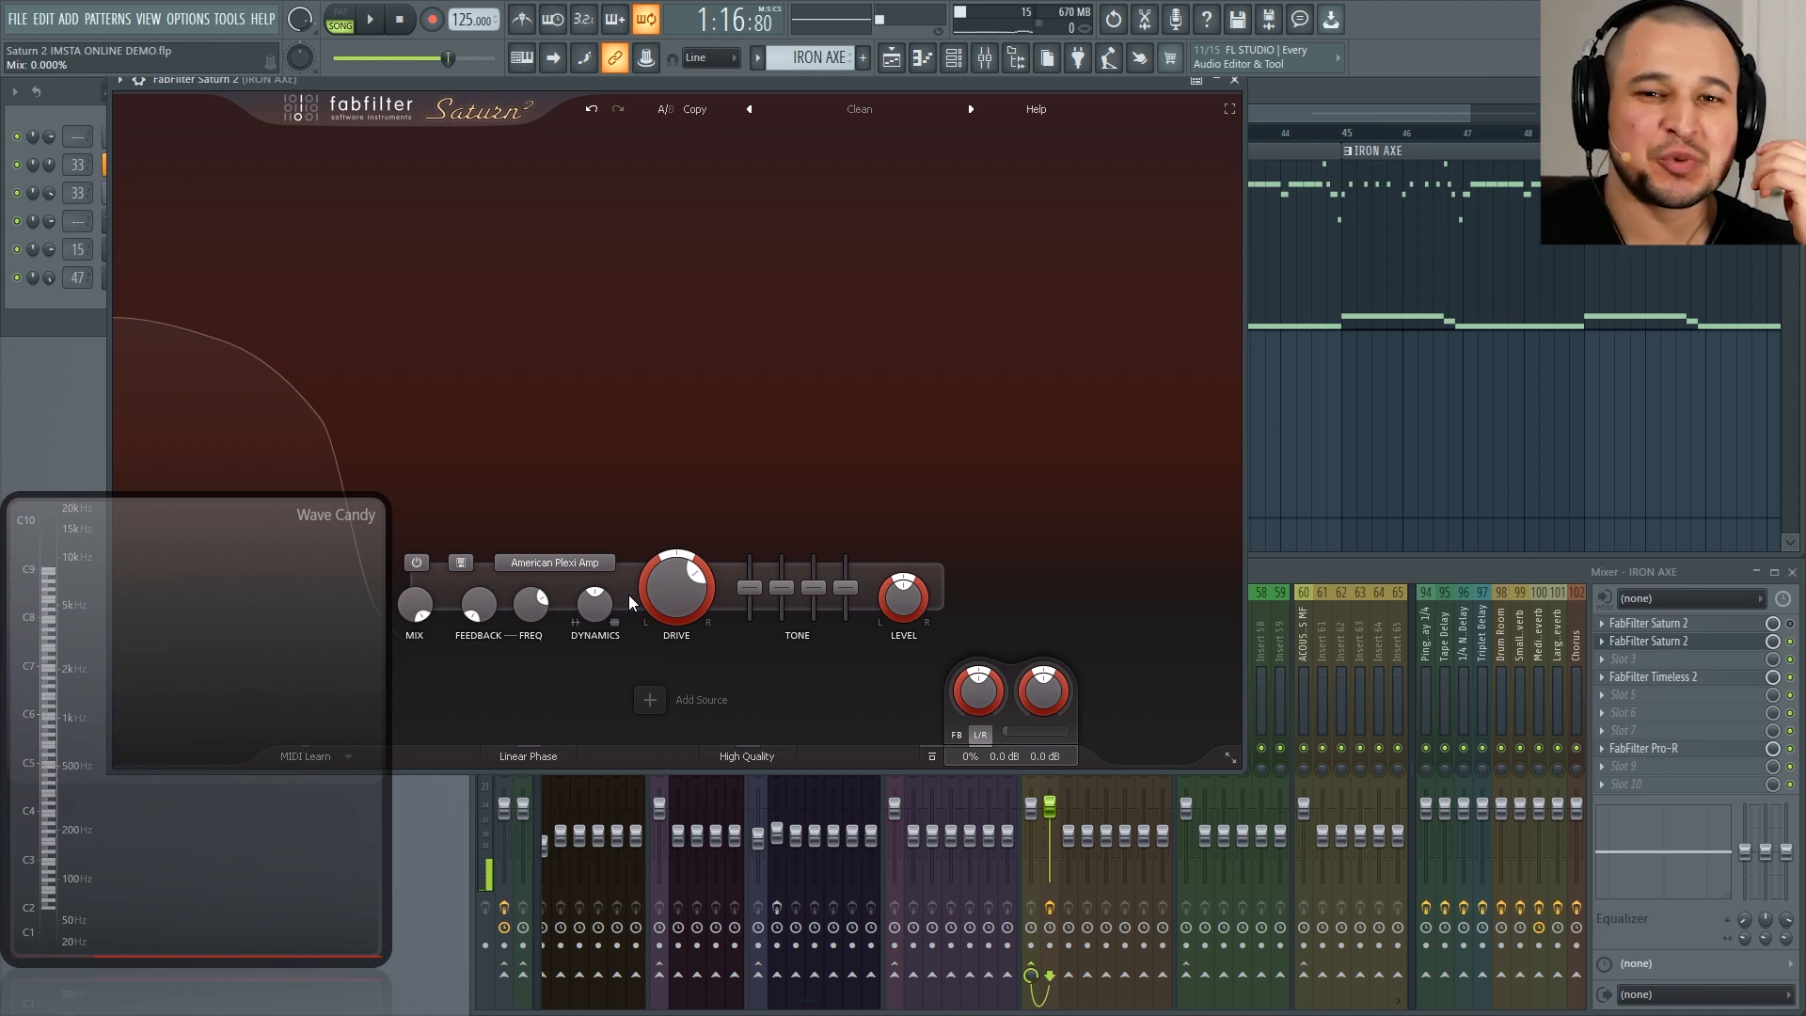
# Step: Look through the Amp, Tape and Transformer saturation styles and set the band's style to American Tweed Amp
pyautogui.click(580, 565)
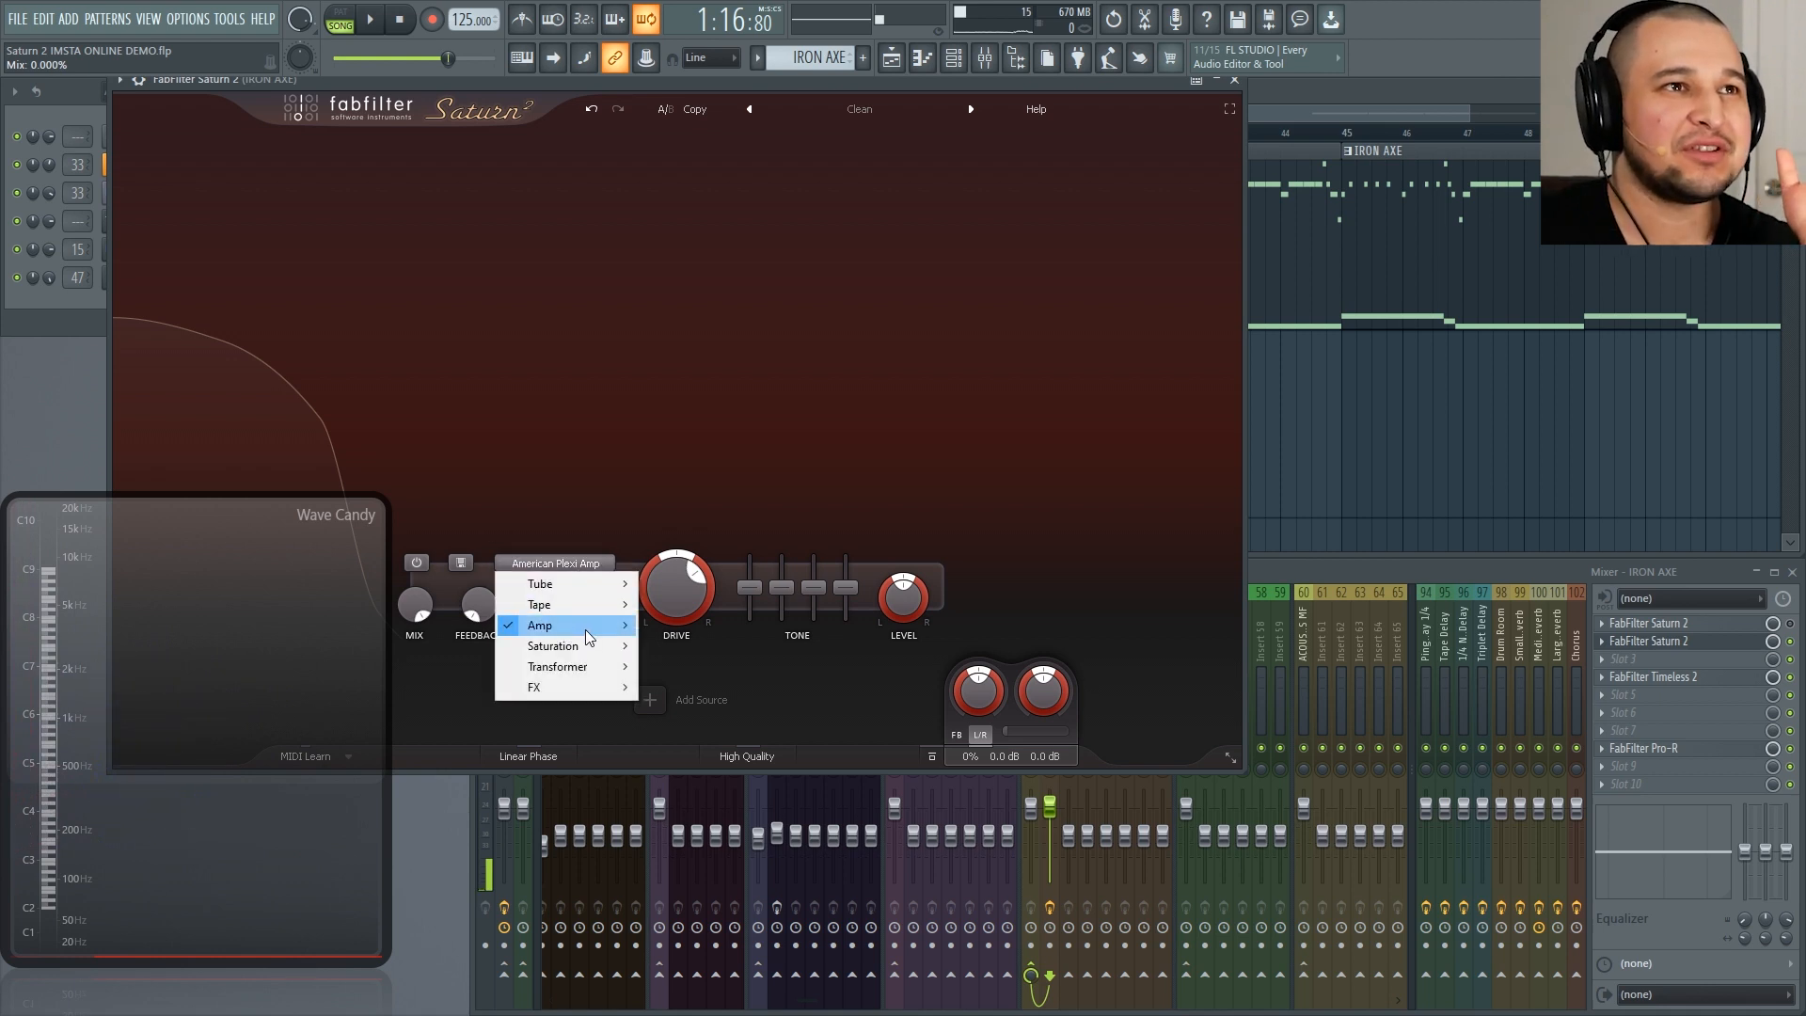
pyautogui.moveTo(587, 637)
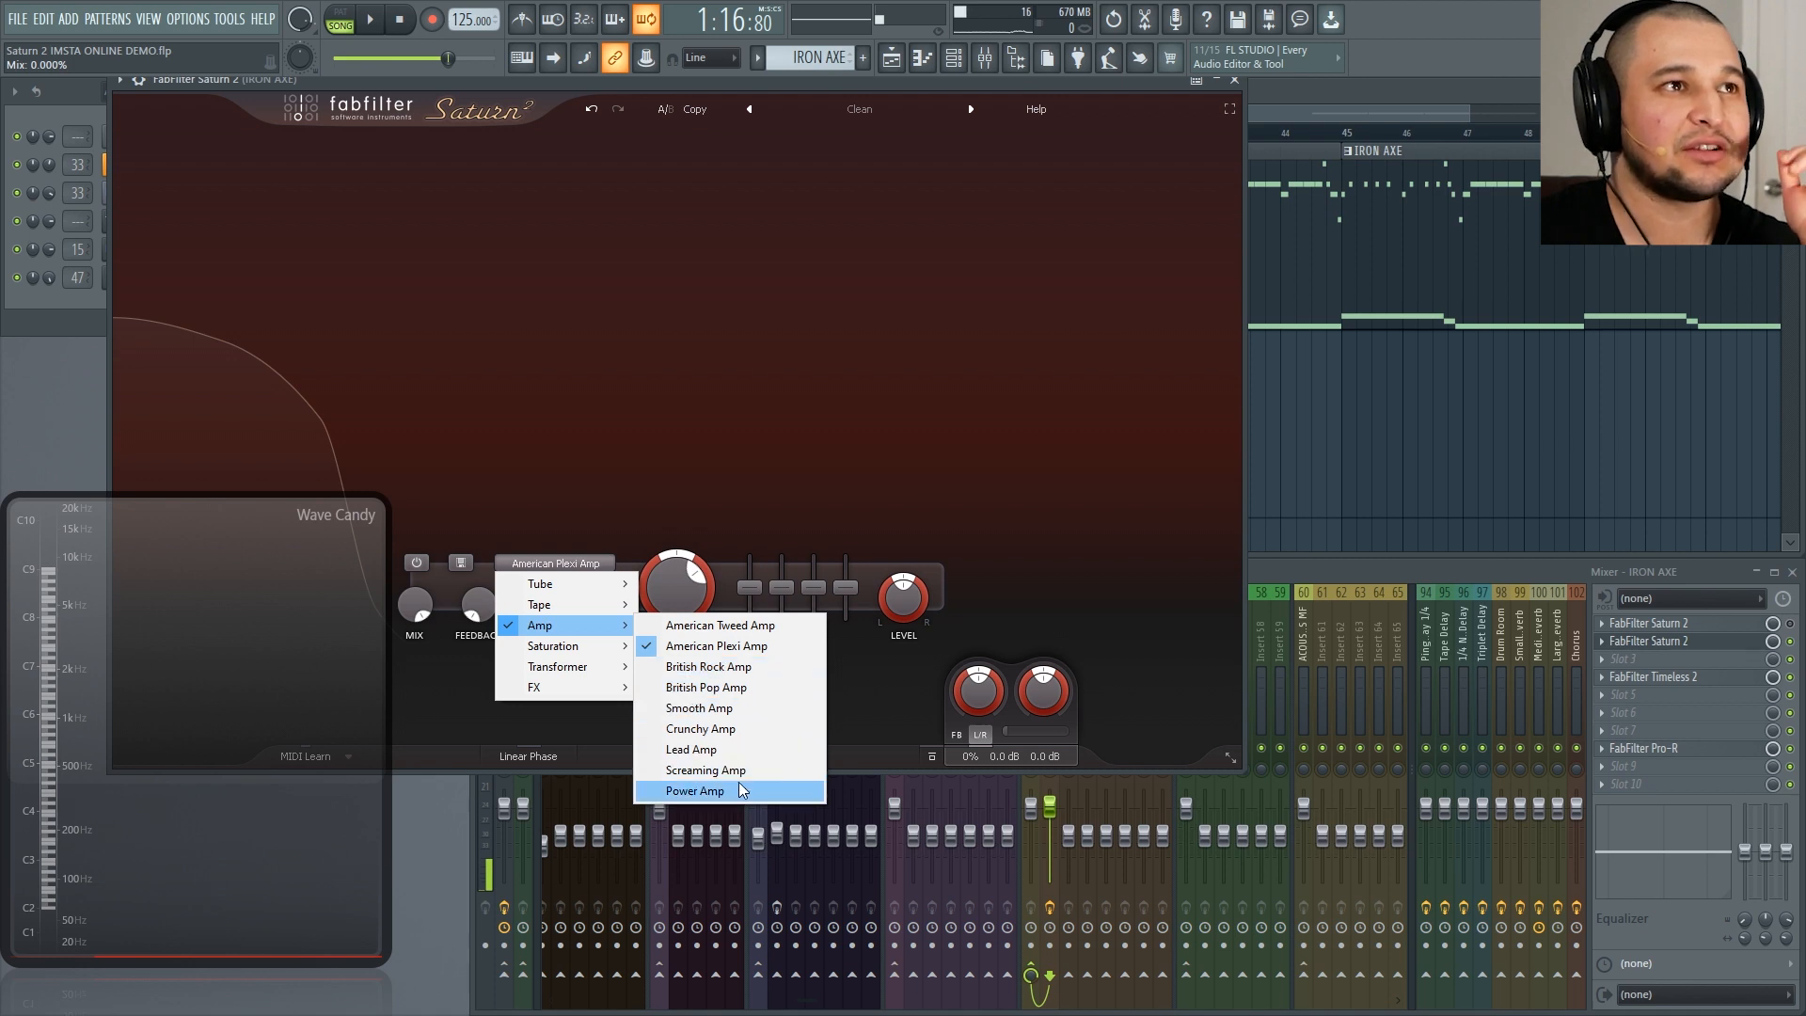
pyautogui.moveTo(577, 607)
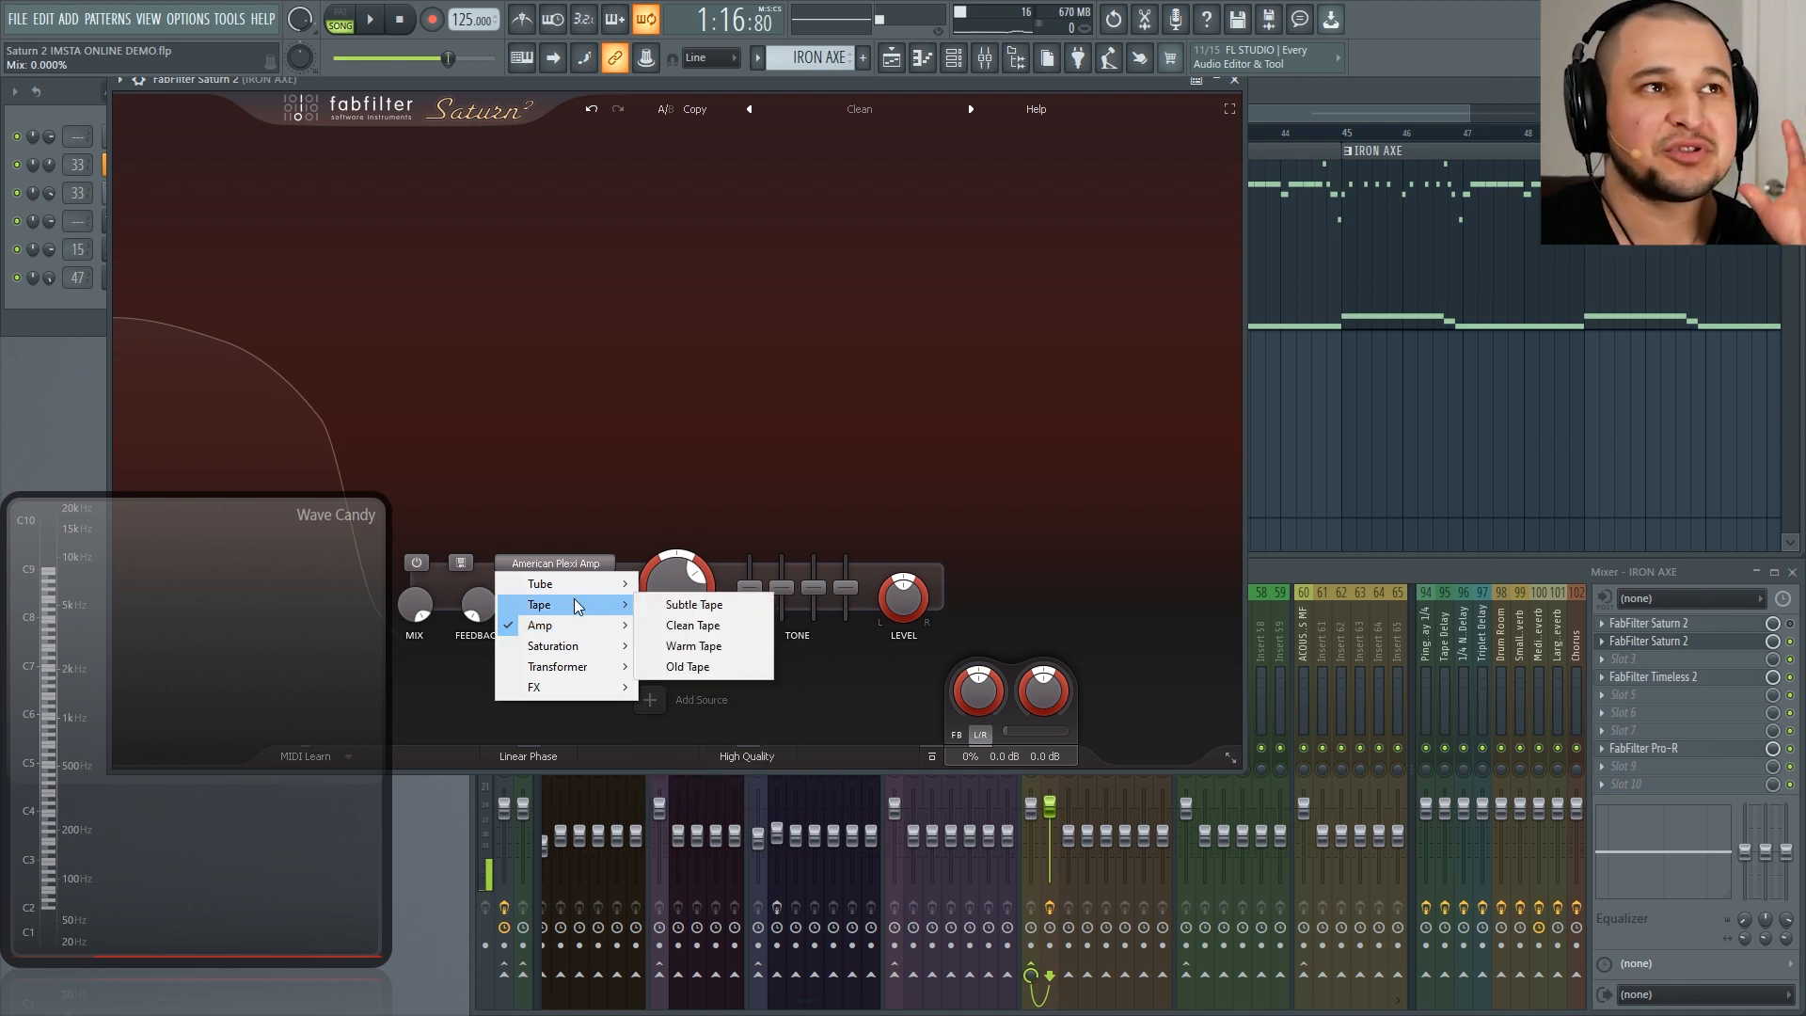
pyautogui.moveTo(619, 580)
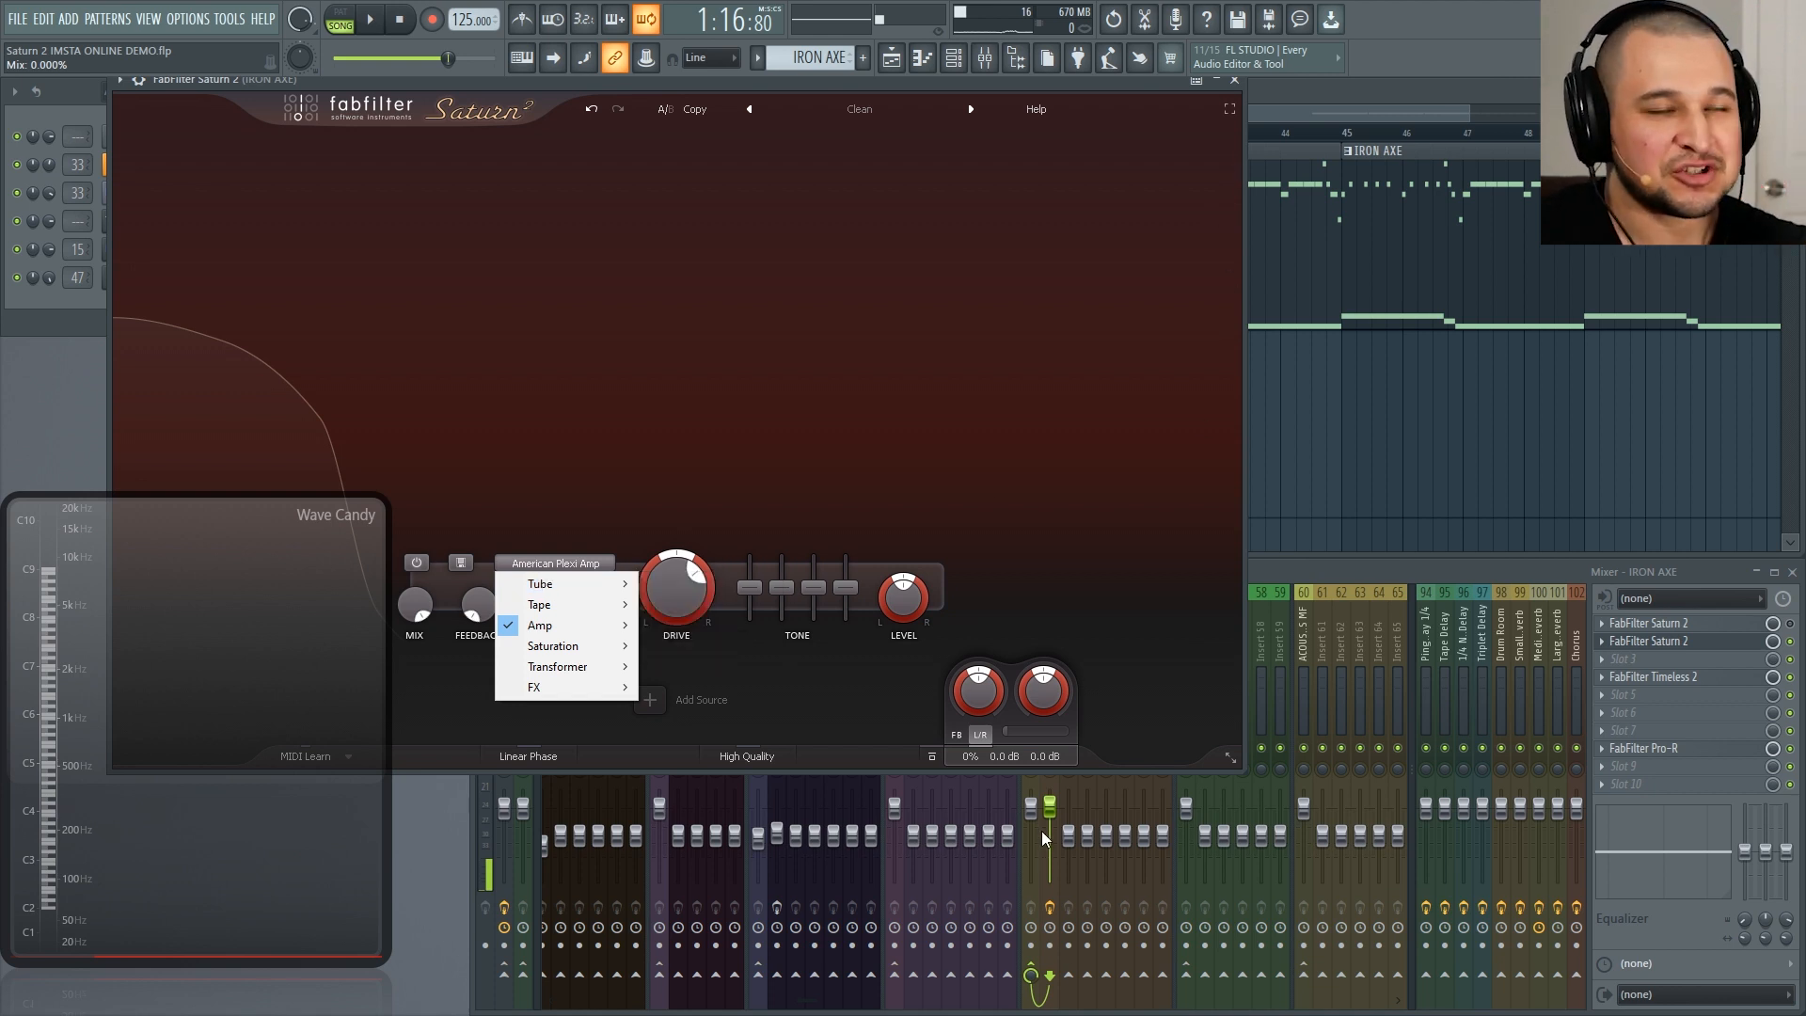
pyautogui.click(559, 566)
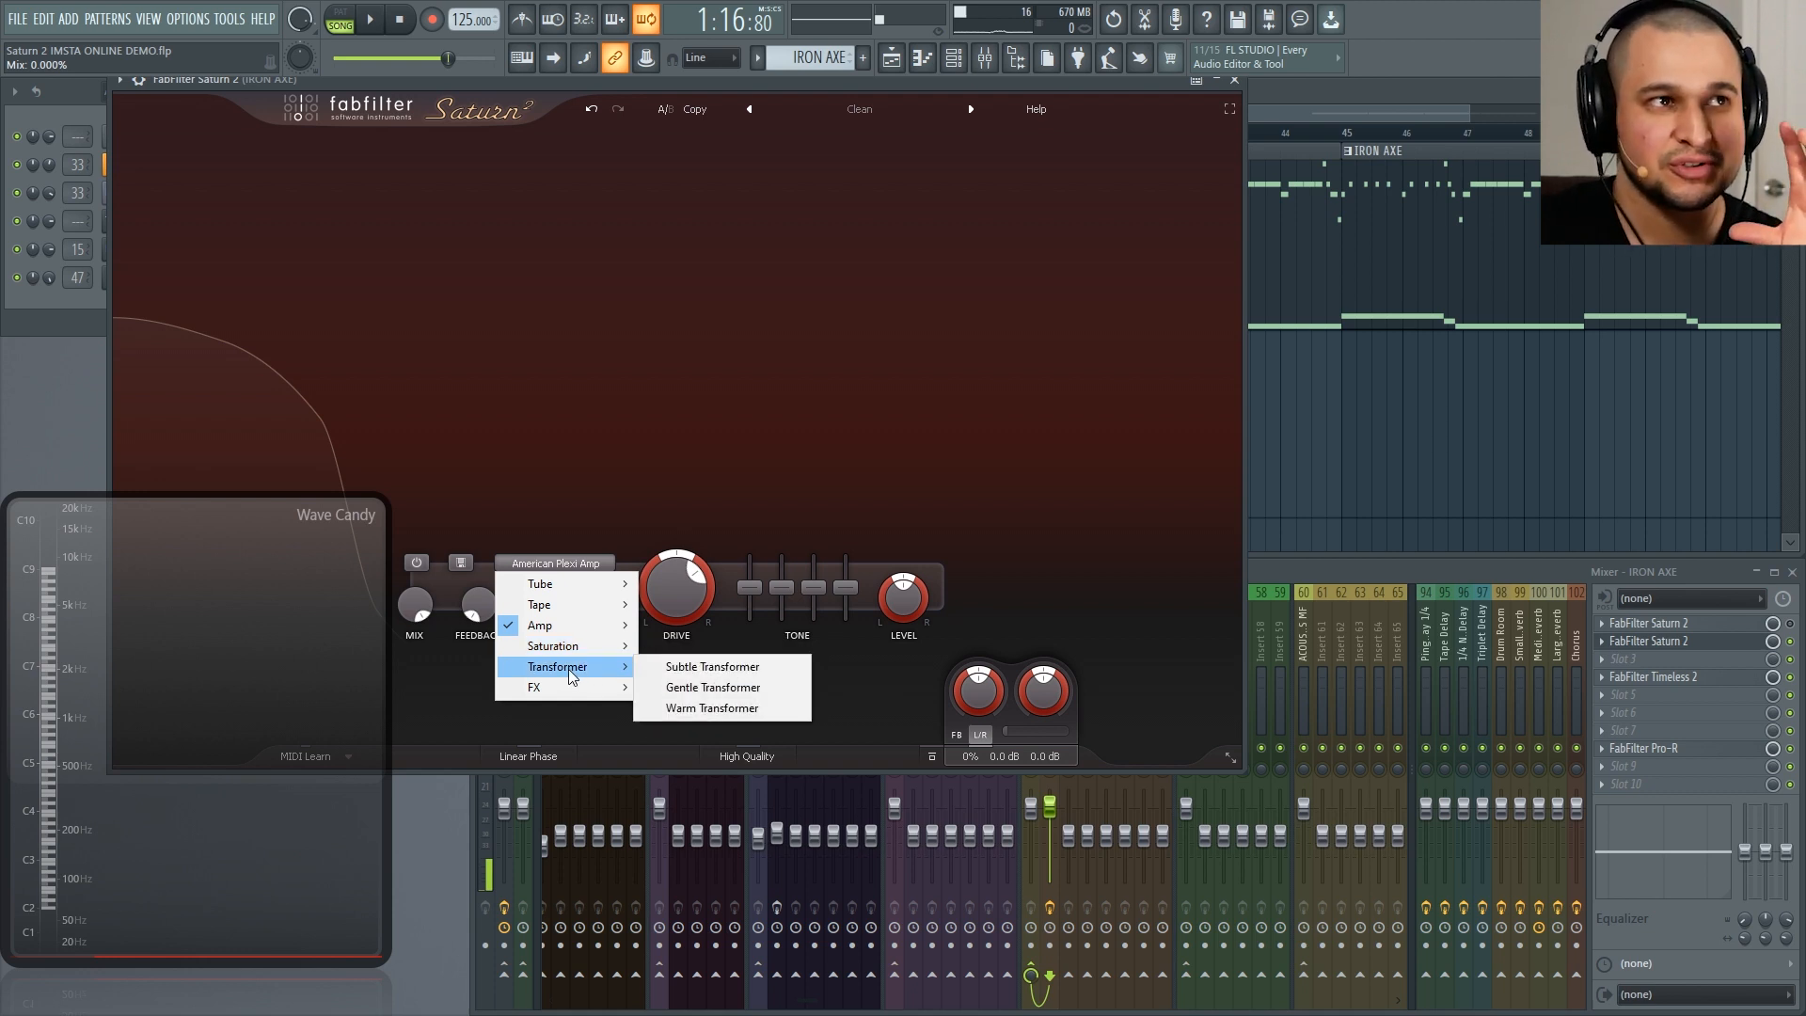
pyautogui.moveTo(528, 691)
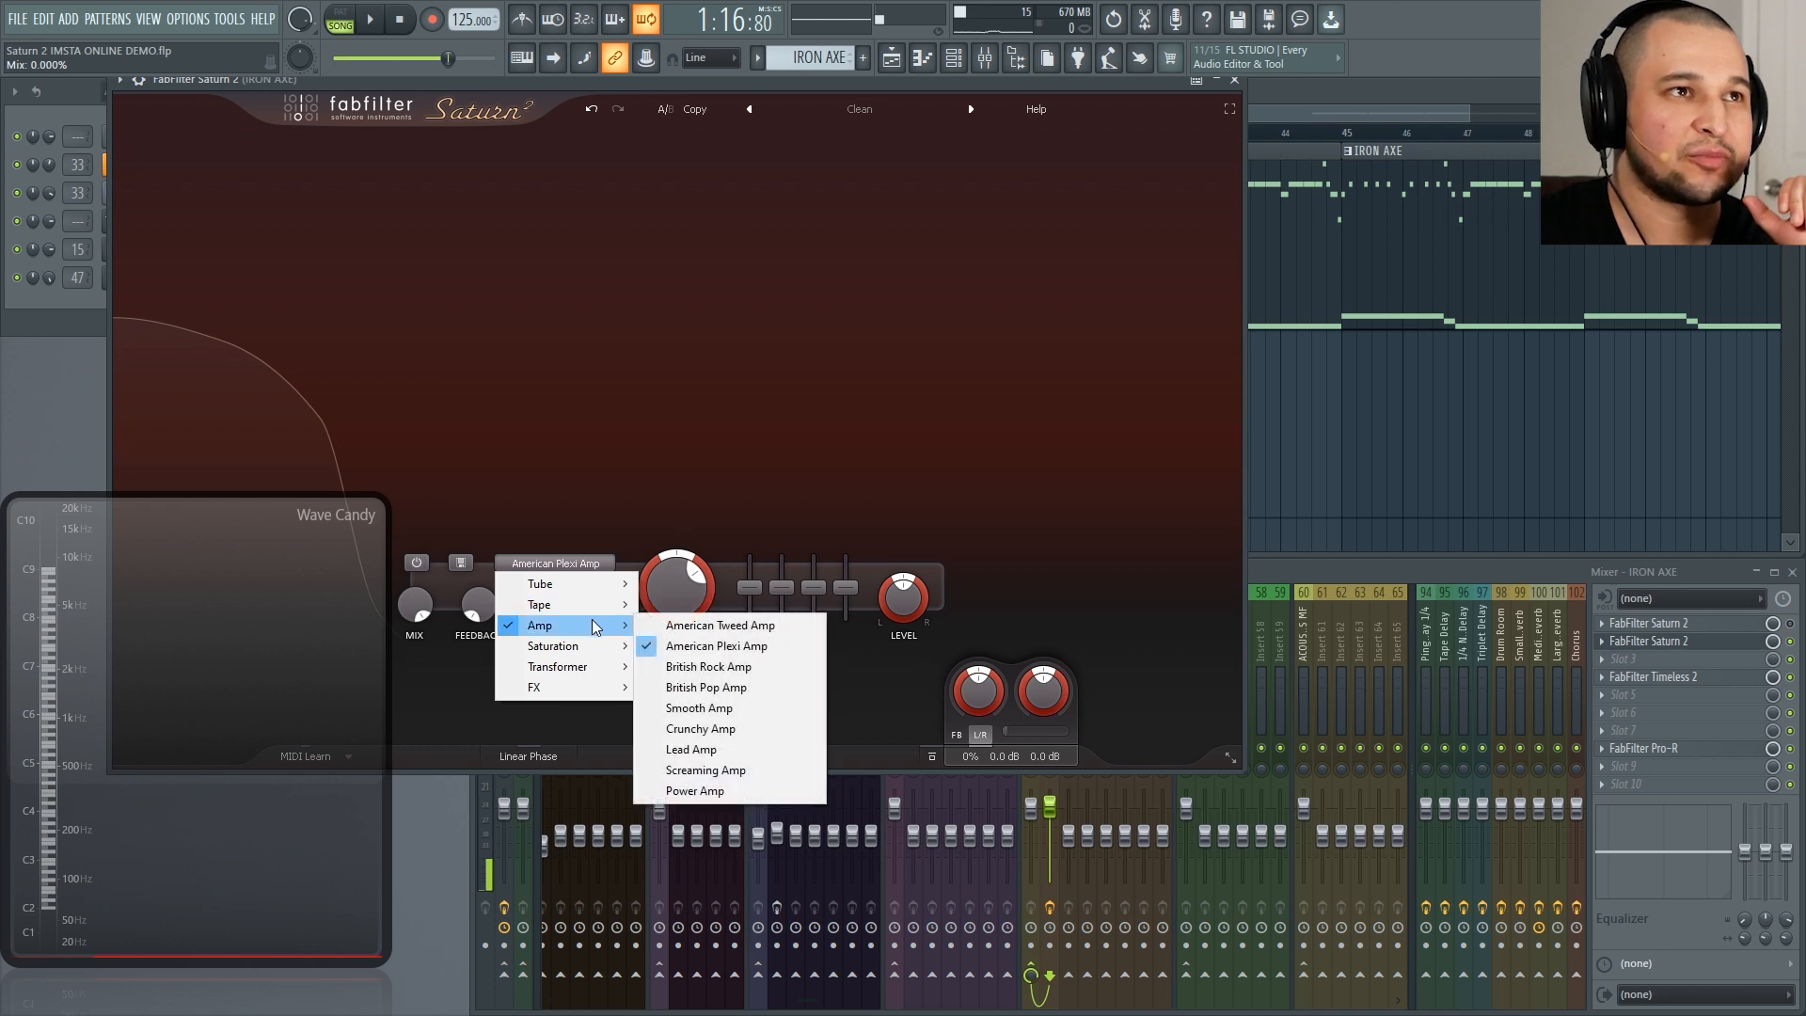
pyautogui.click(688, 626)
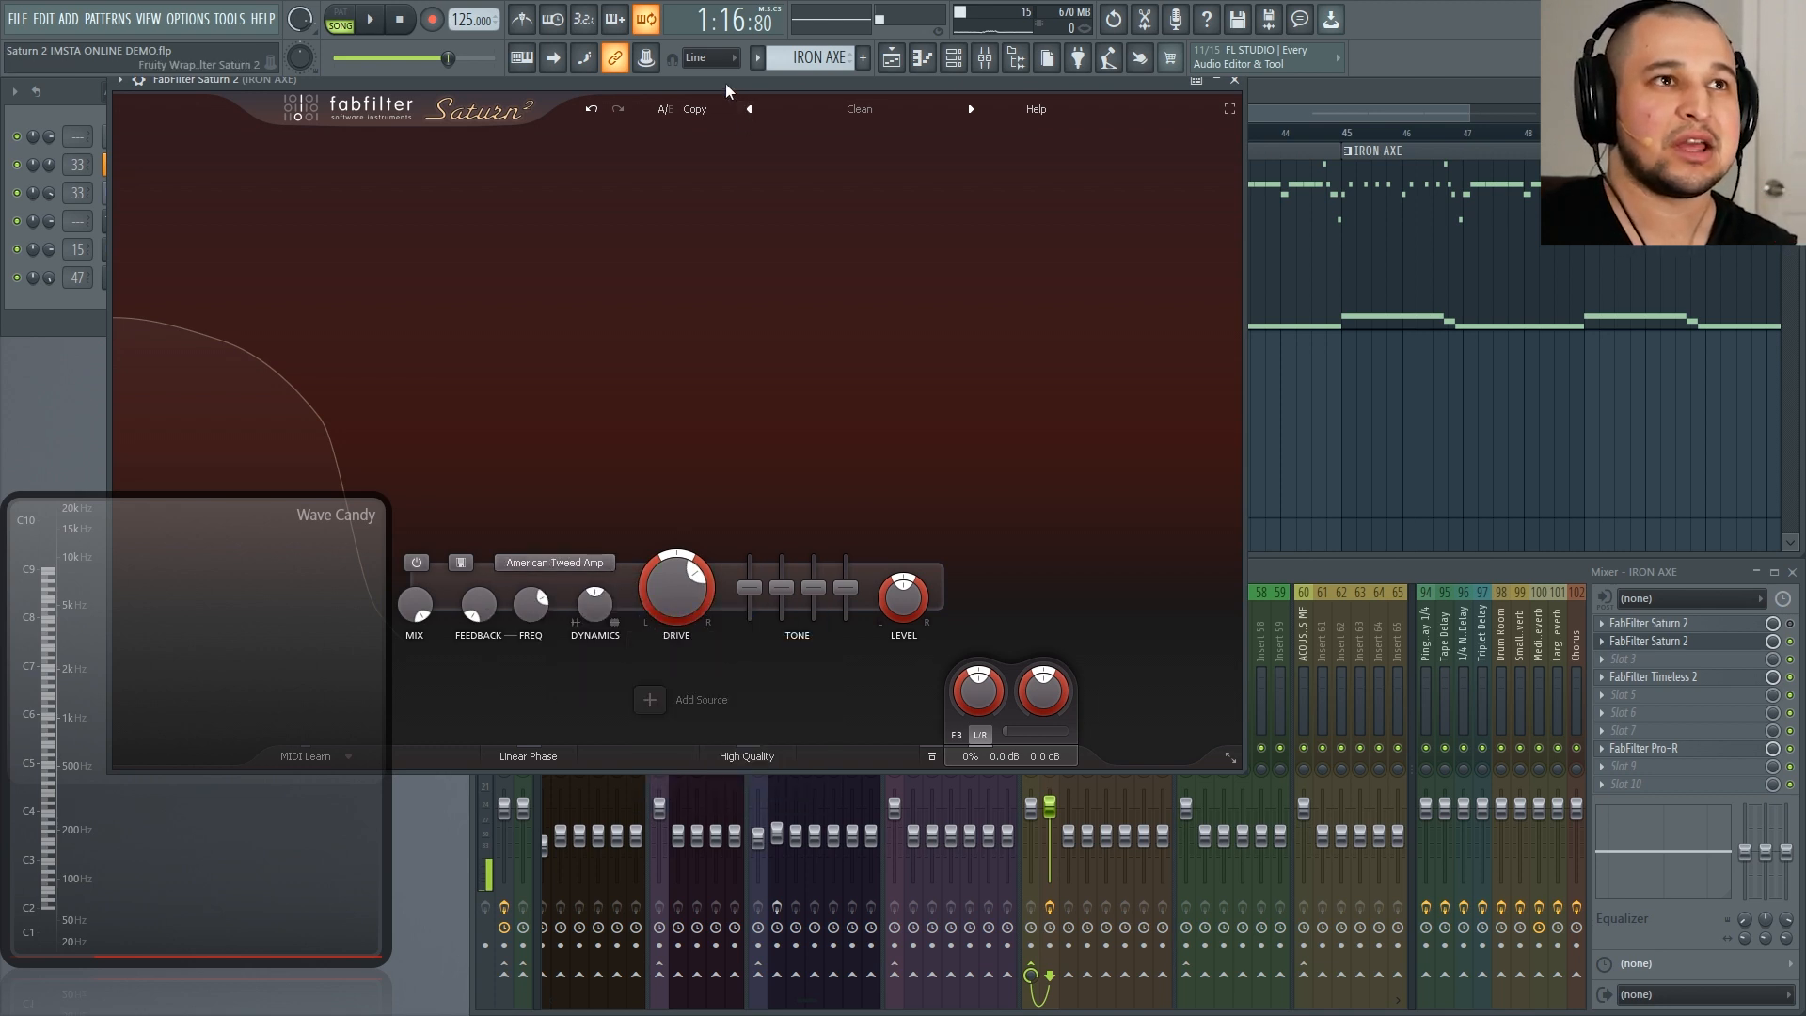
# Step: Reposition the Saturn 2 window, cycle the band's style from the amps to Subtle Tube, and briefly play the guitar
pyautogui.moveTo(725, 83); pyautogui.dragTo(1012, 286)
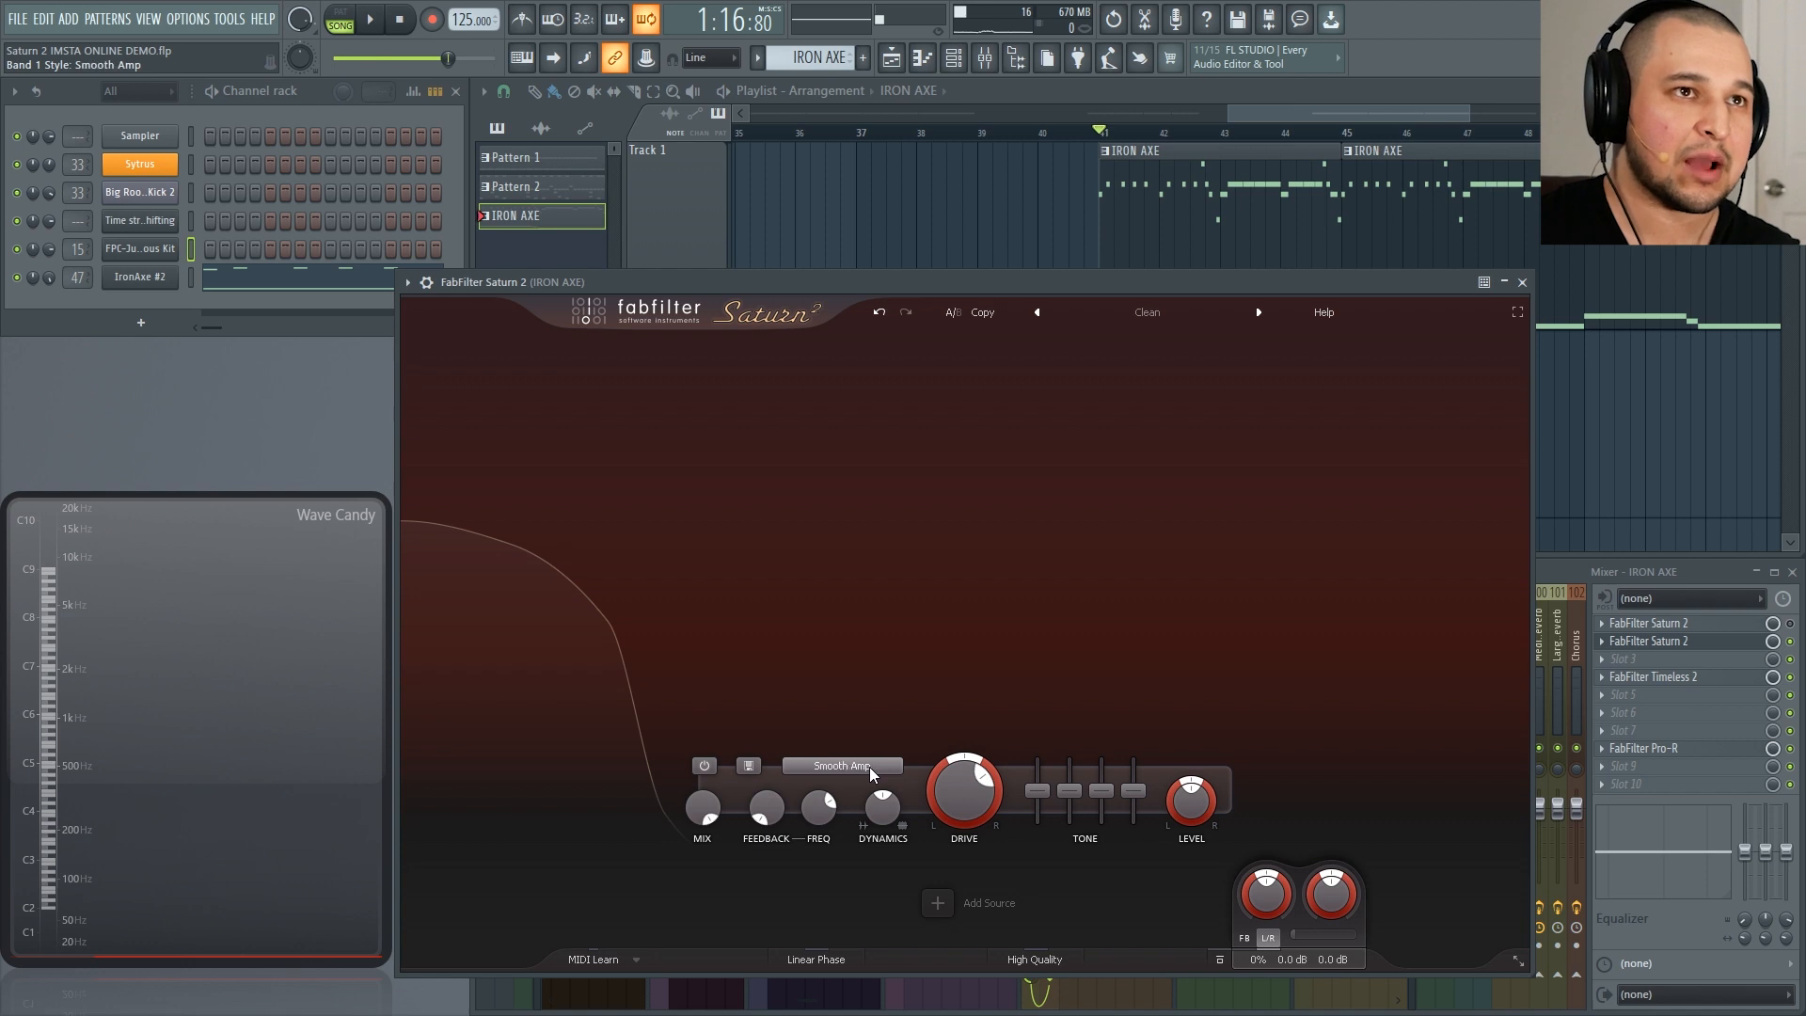
pyautogui.scroll(-2, 869, 765)
pyautogui.scroll(-1, 869, 766)
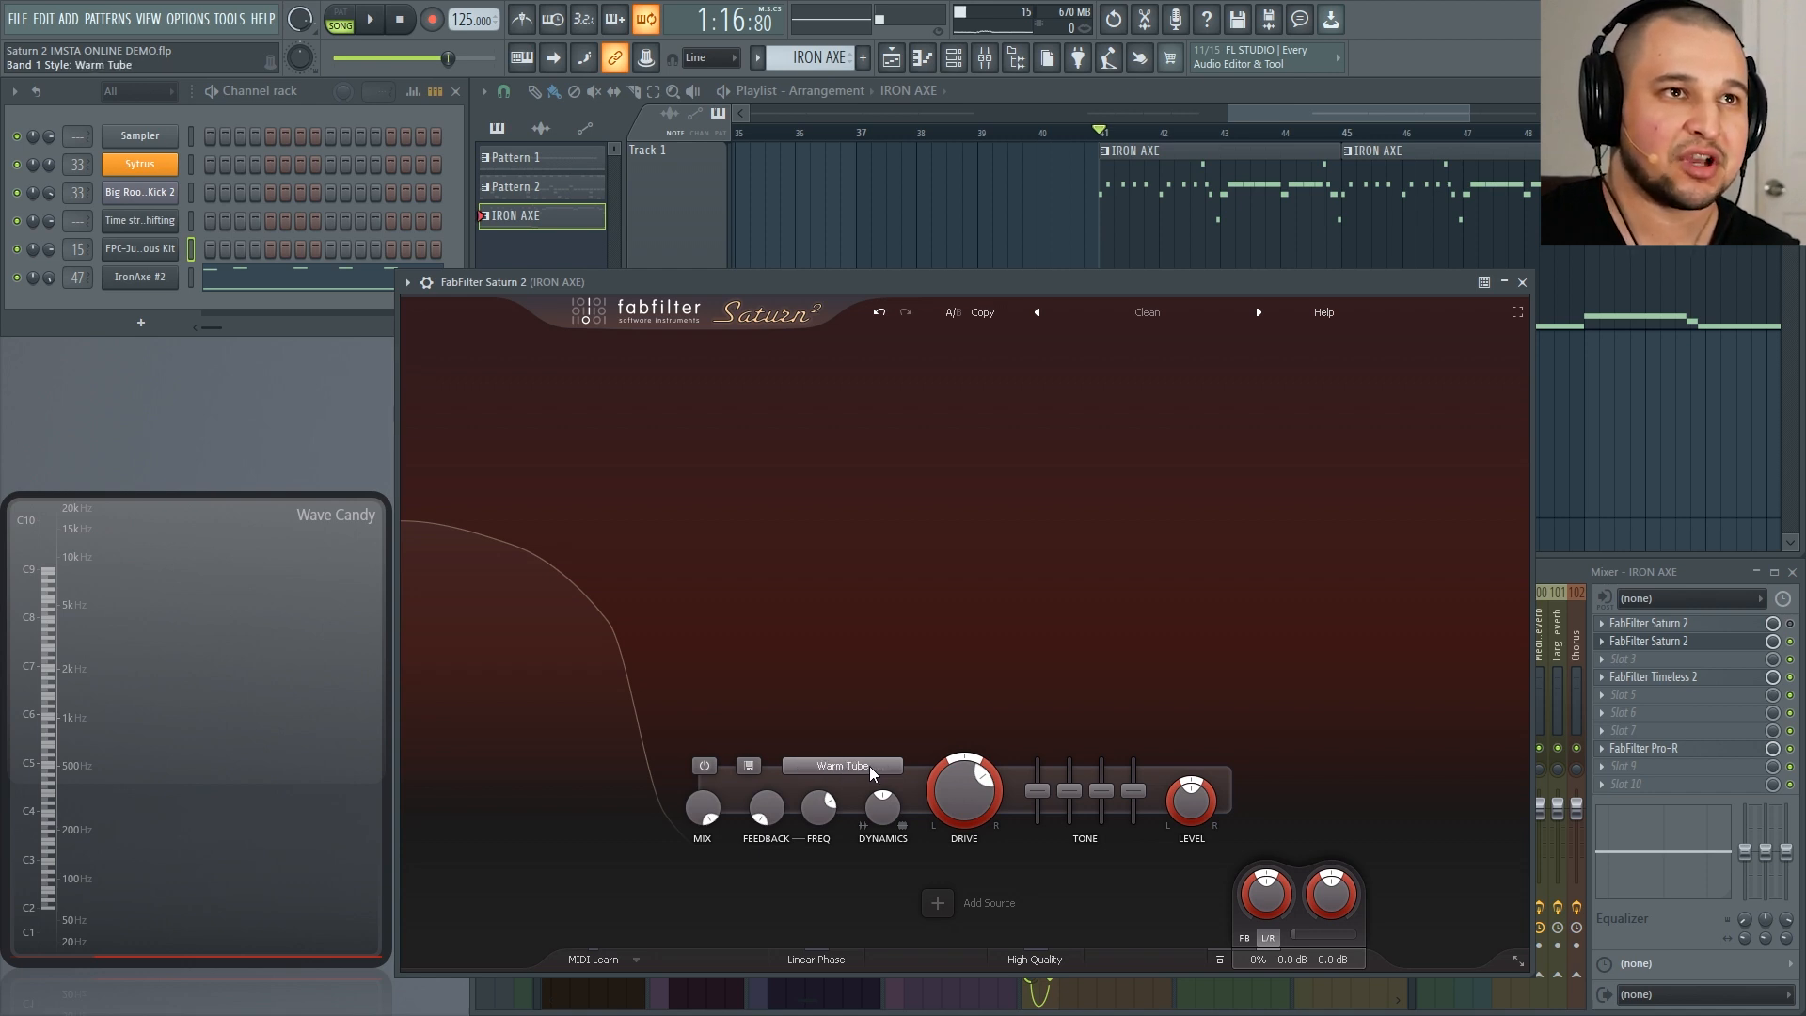
pyautogui.press('space')
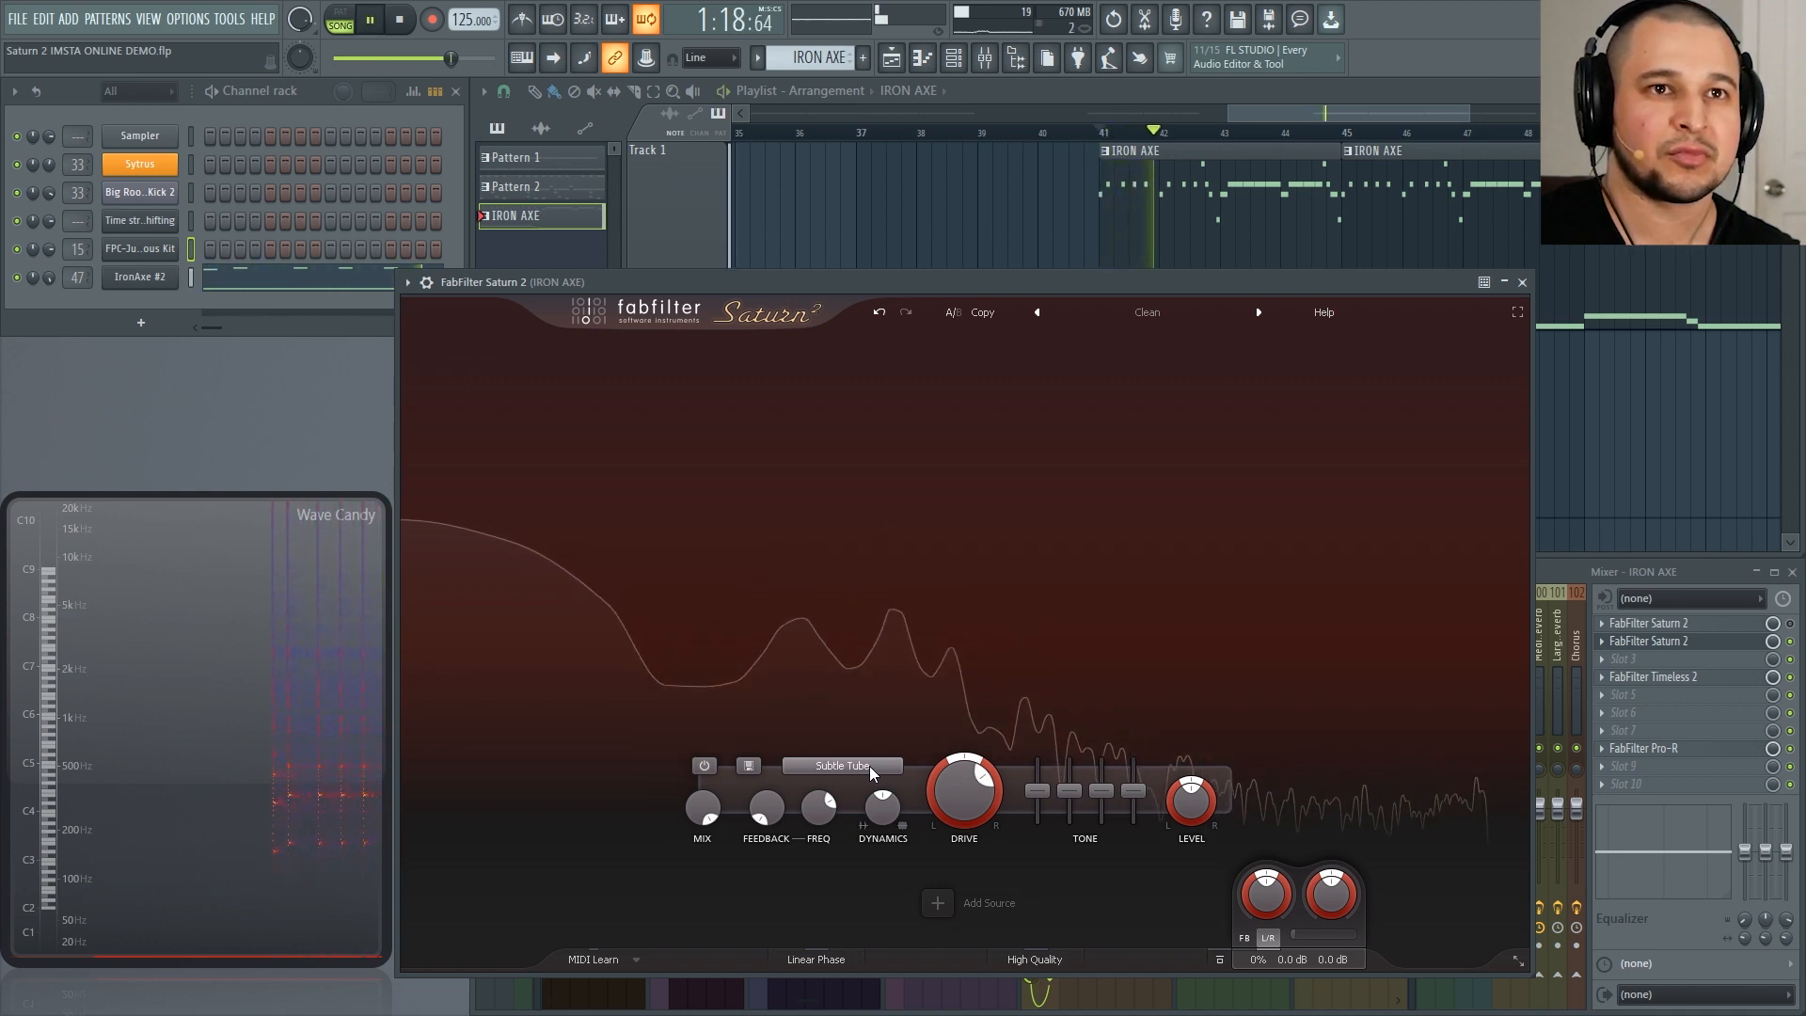
pyautogui.press('space')
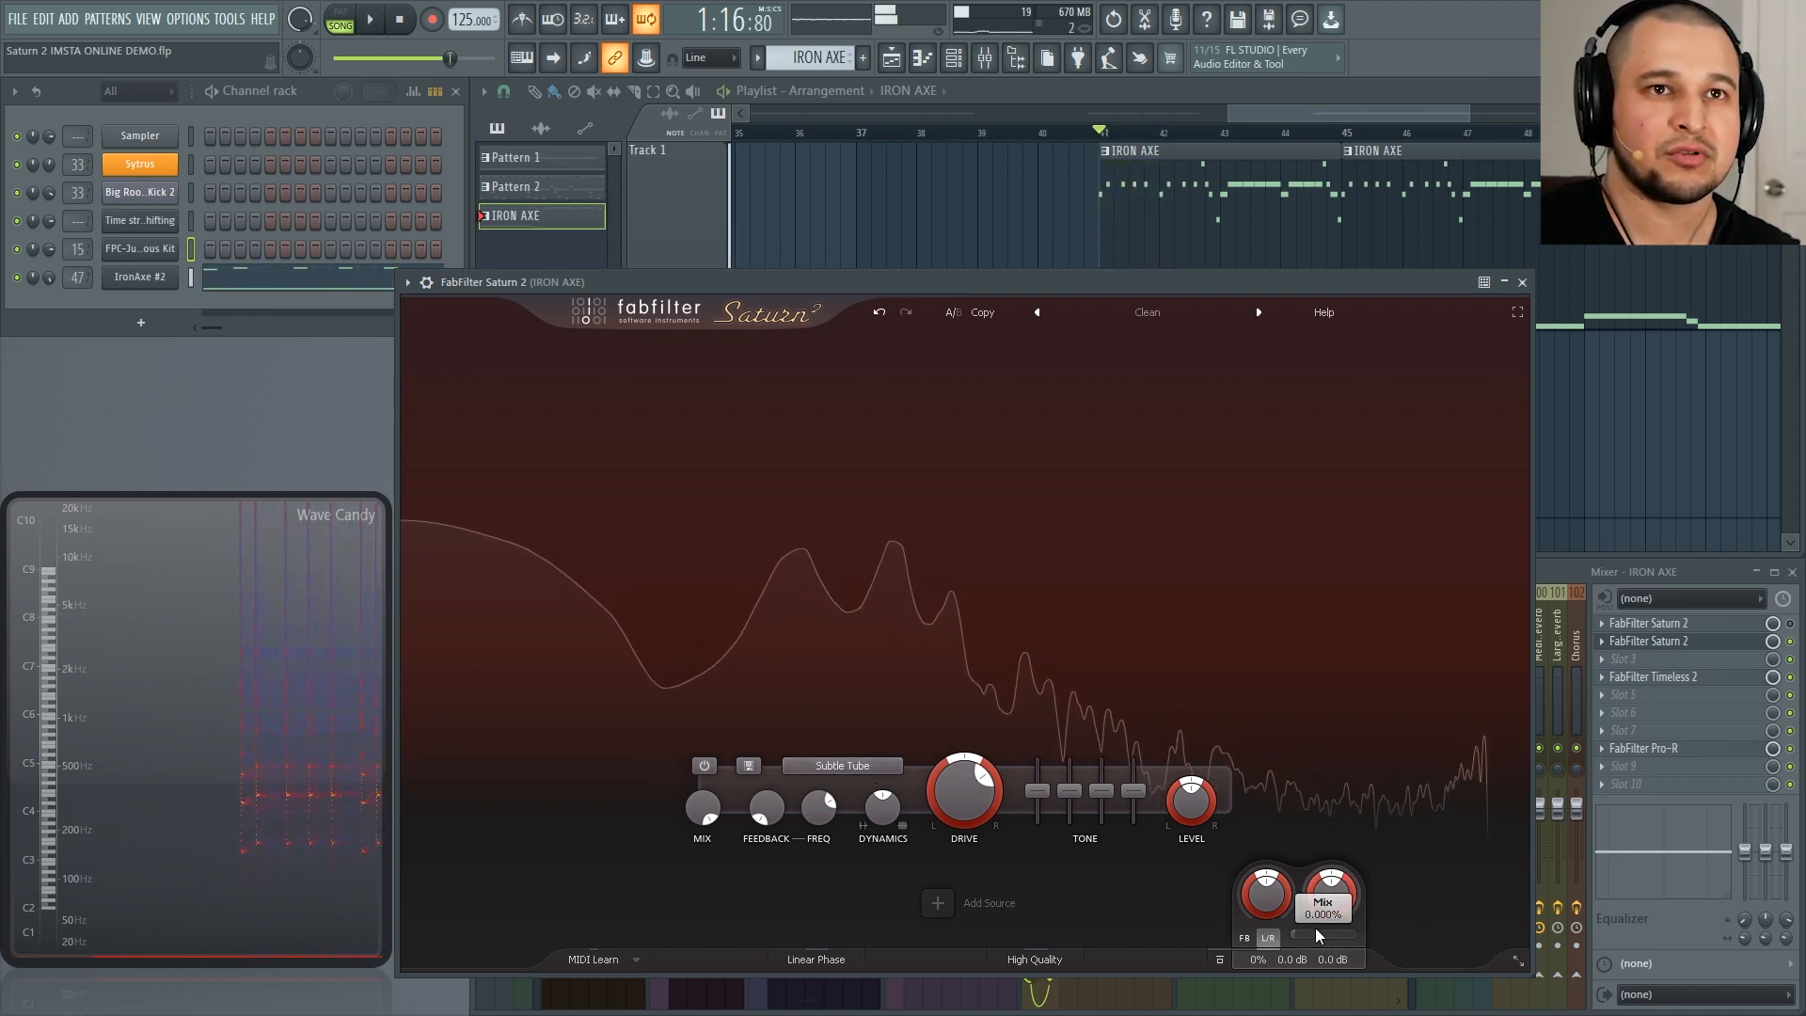
# Step: Set the overall mix to 100%, play the guitar while setting the band's drive to 47.27%, and stop playback
pyautogui.doubleClick(1313, 934)
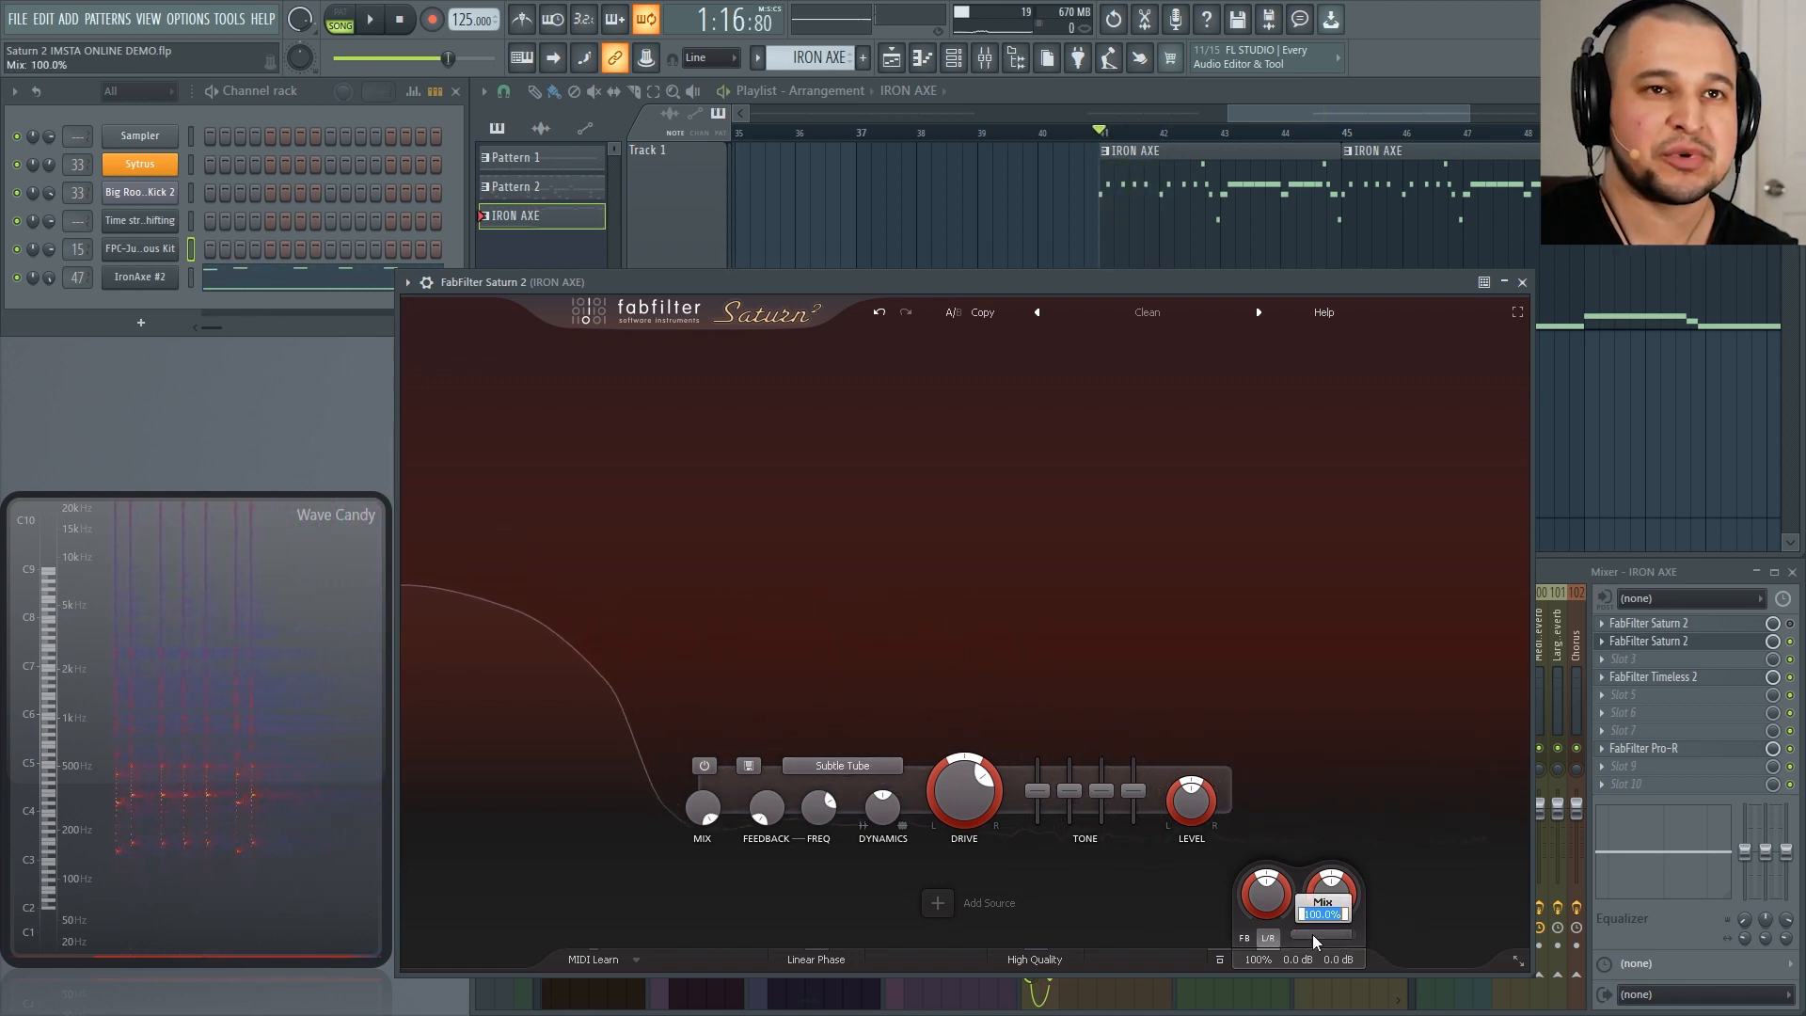
pyautogui.press('space')
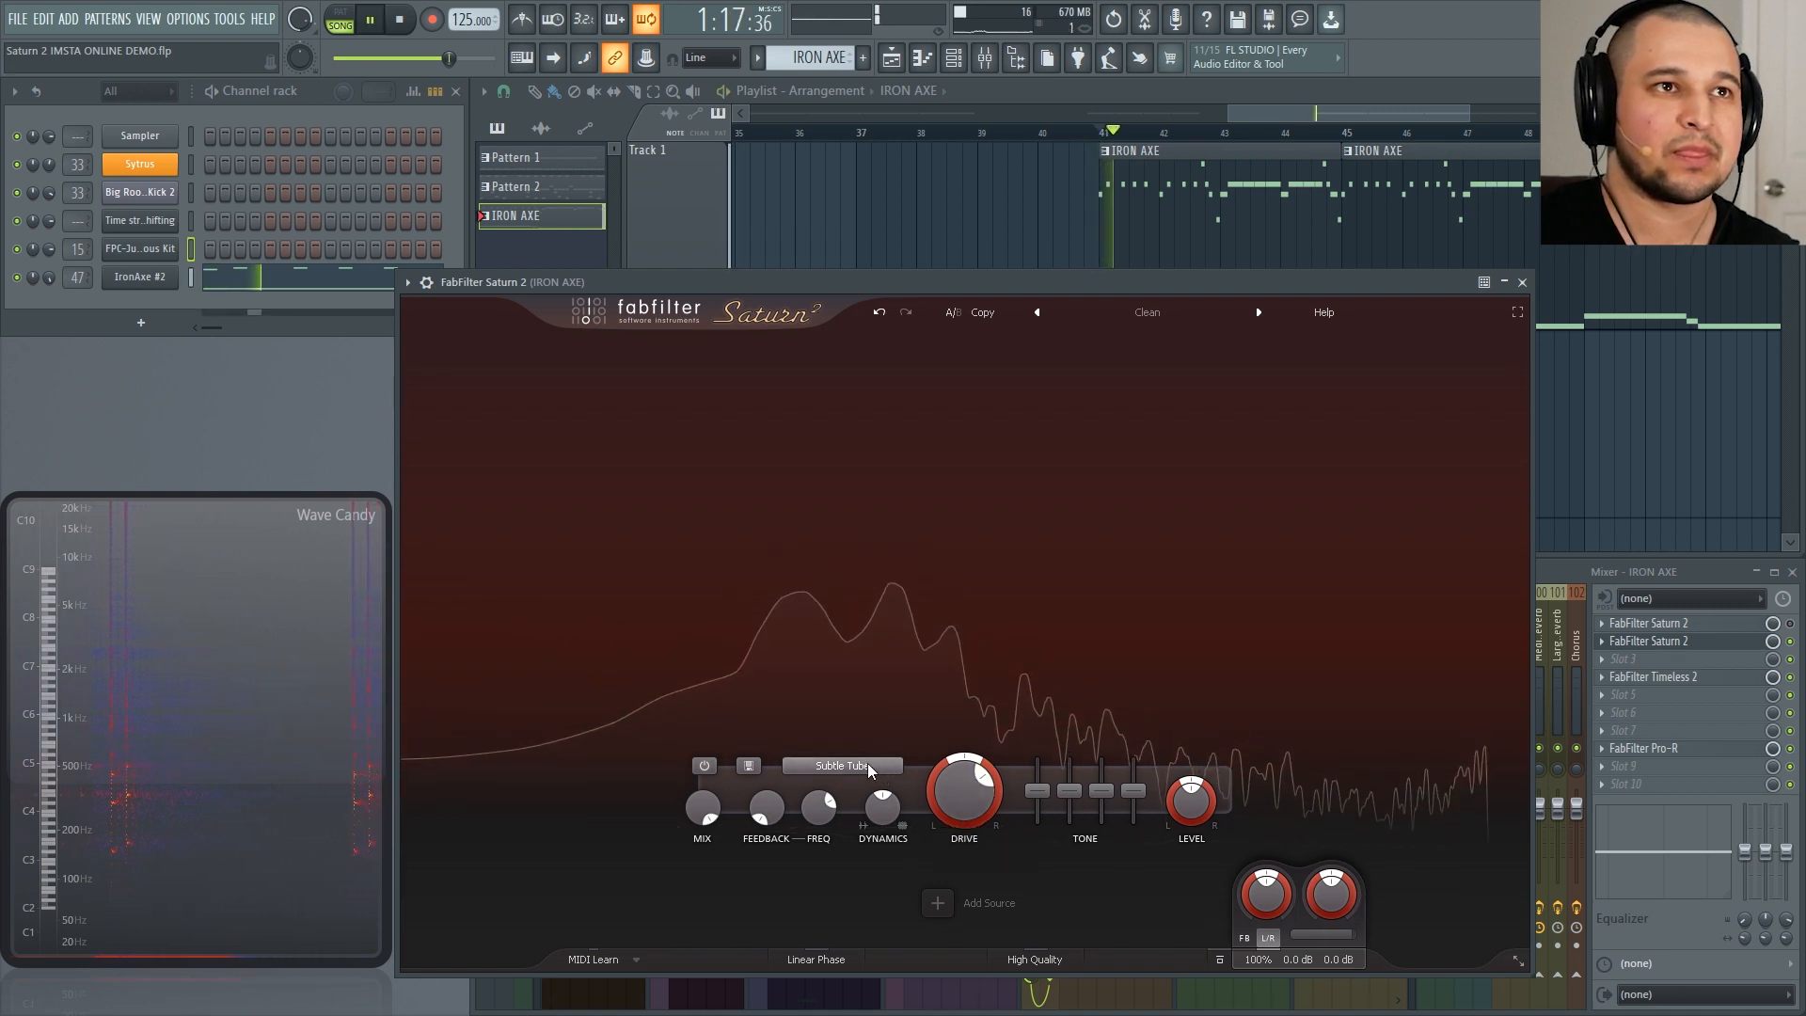
pyautogui.moveTo(947, 805); pyautogui.dragTo(777, 741)
pyautogui.press('space')
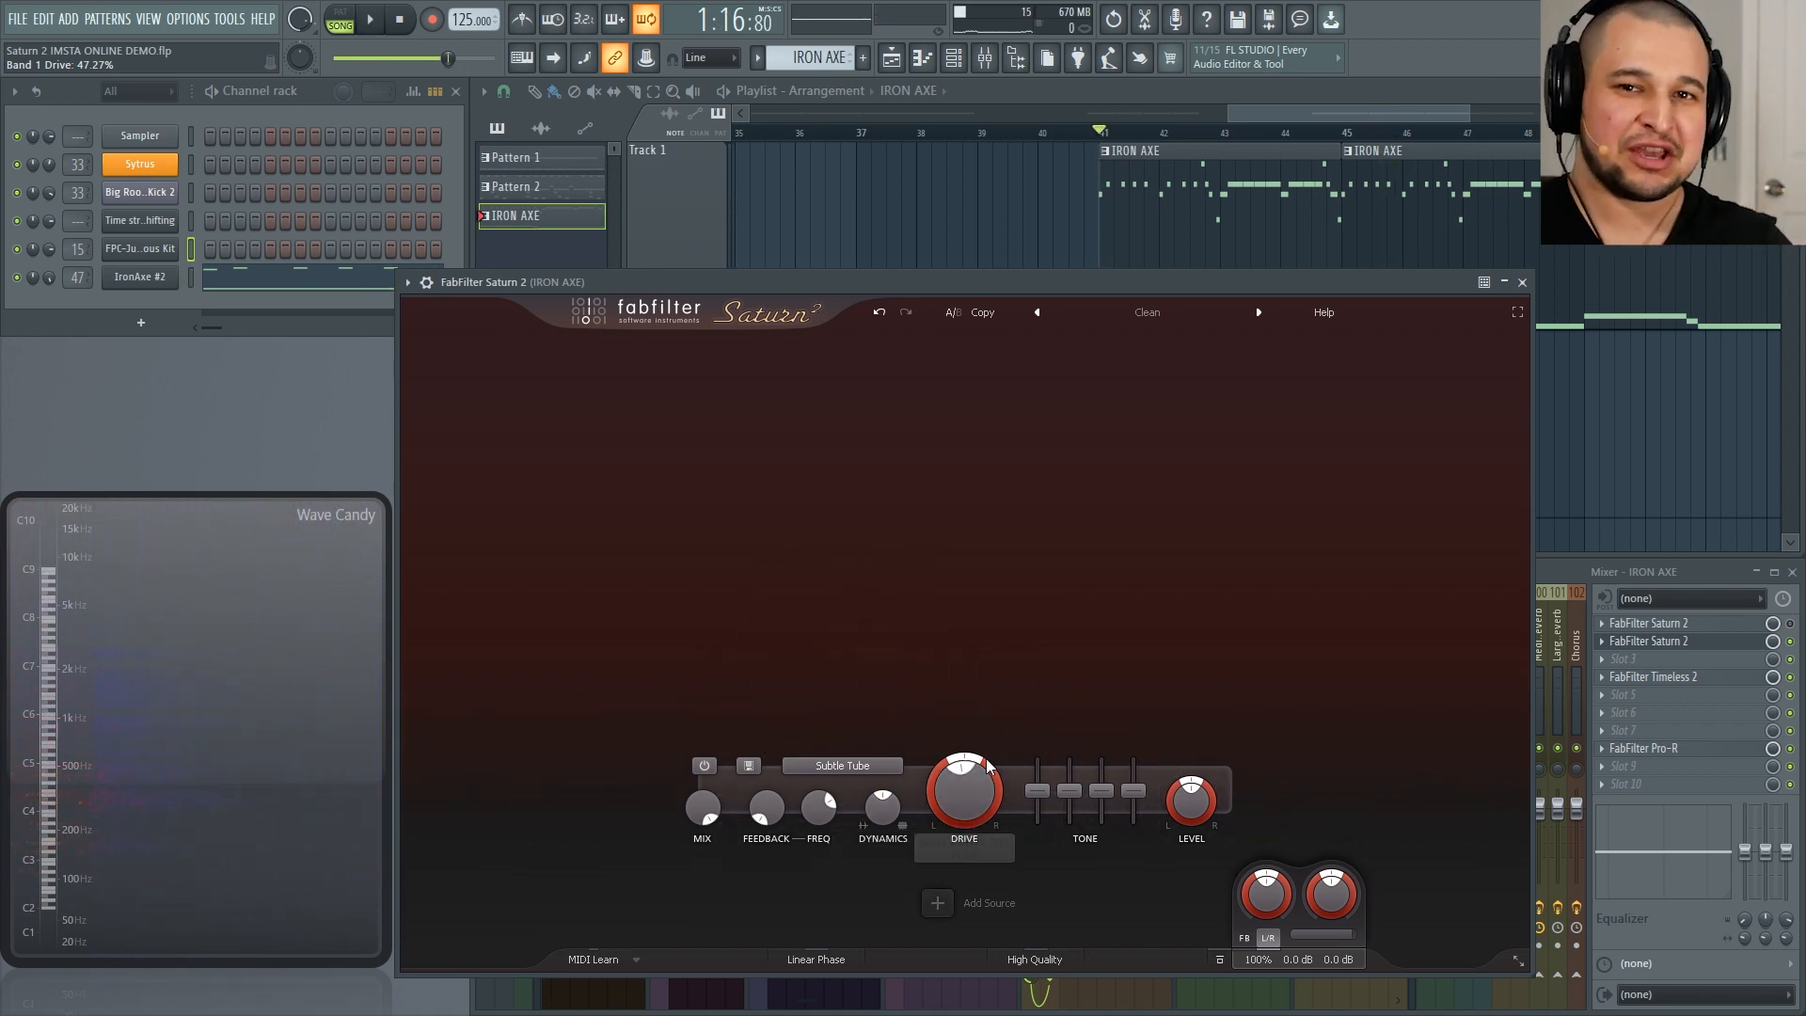
# Step: Change the band's style to Clean Tube and raise its drive while the guitar plays
pyautogui.moveTo(988, 767)
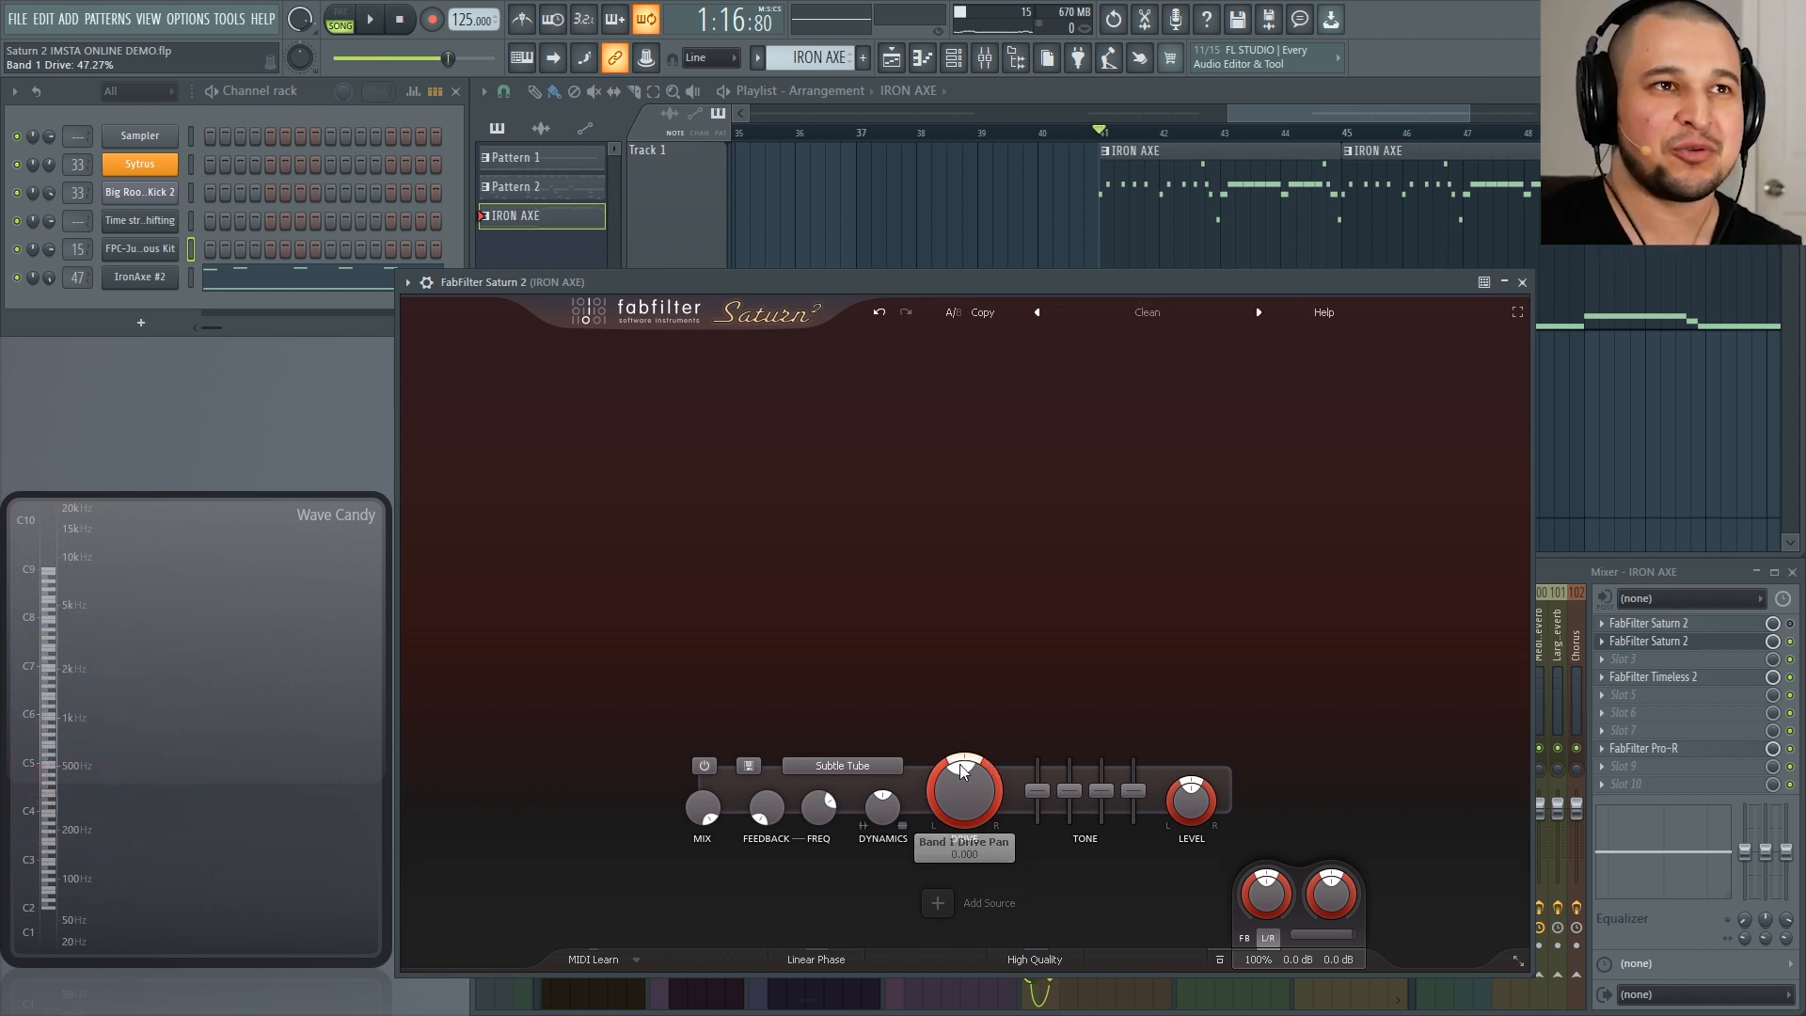
pyautogui.click(873, 765)
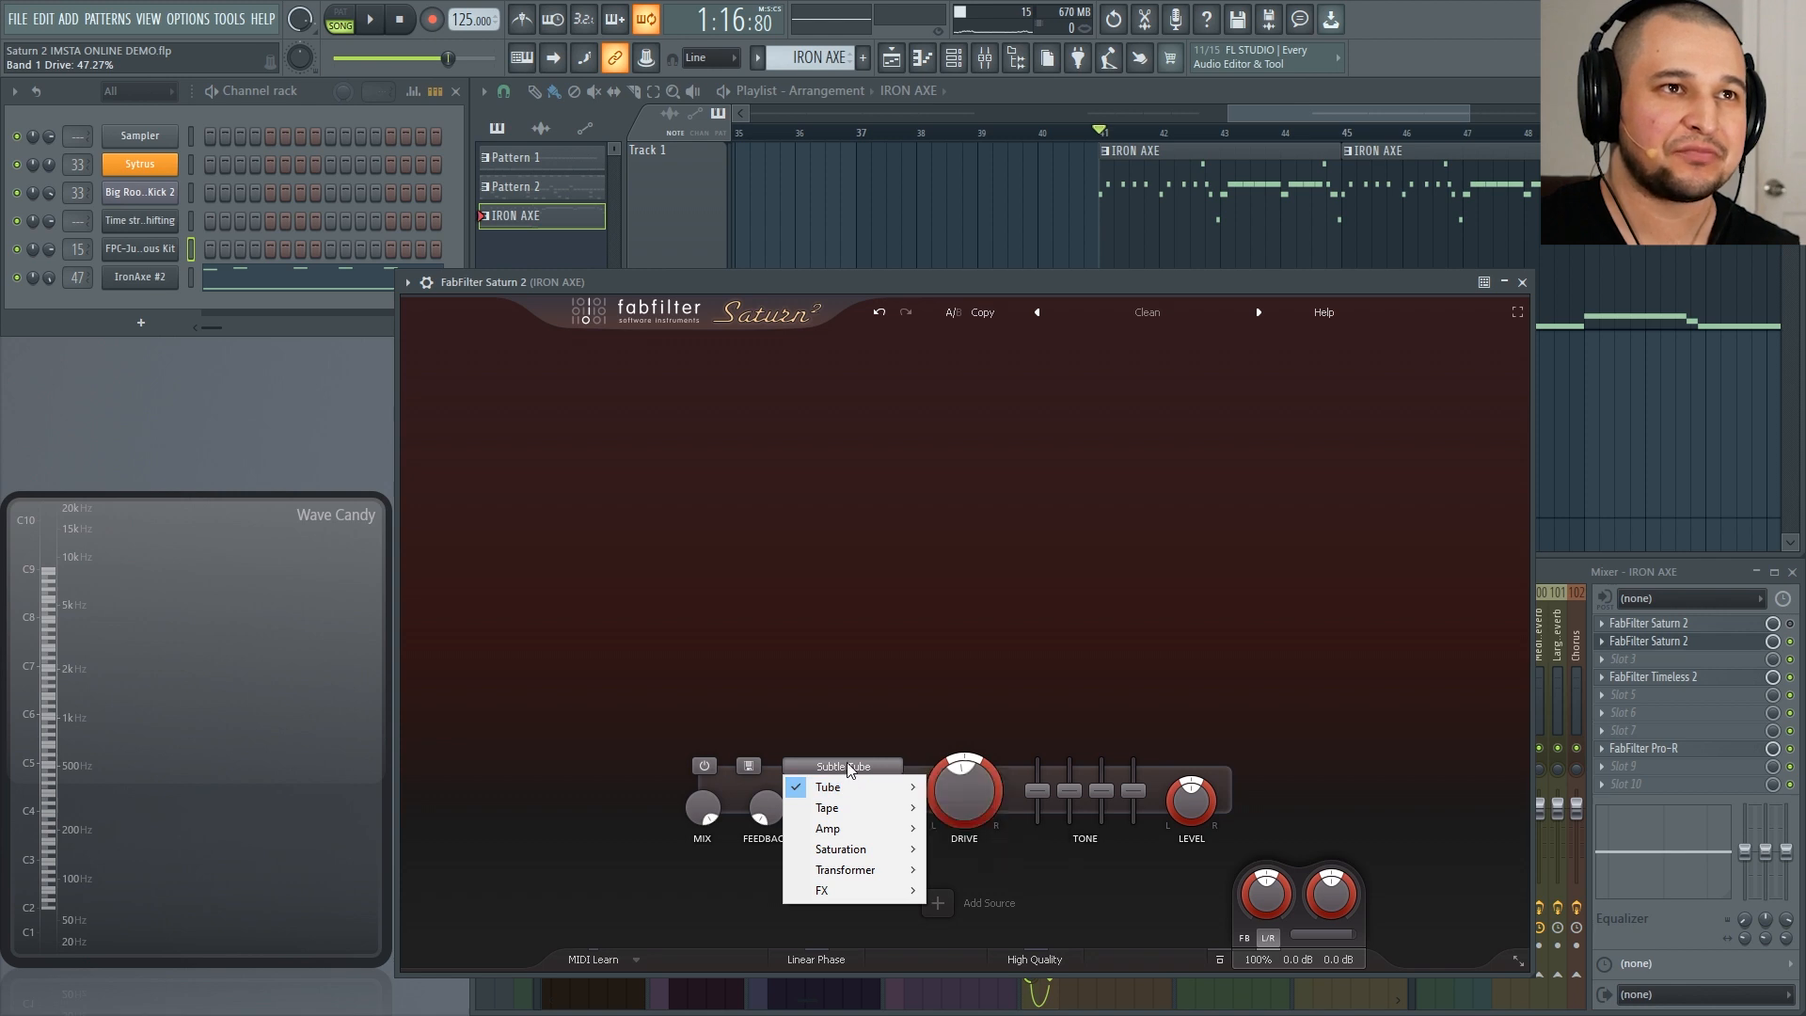
pyautogui.moveTo(853, 793)
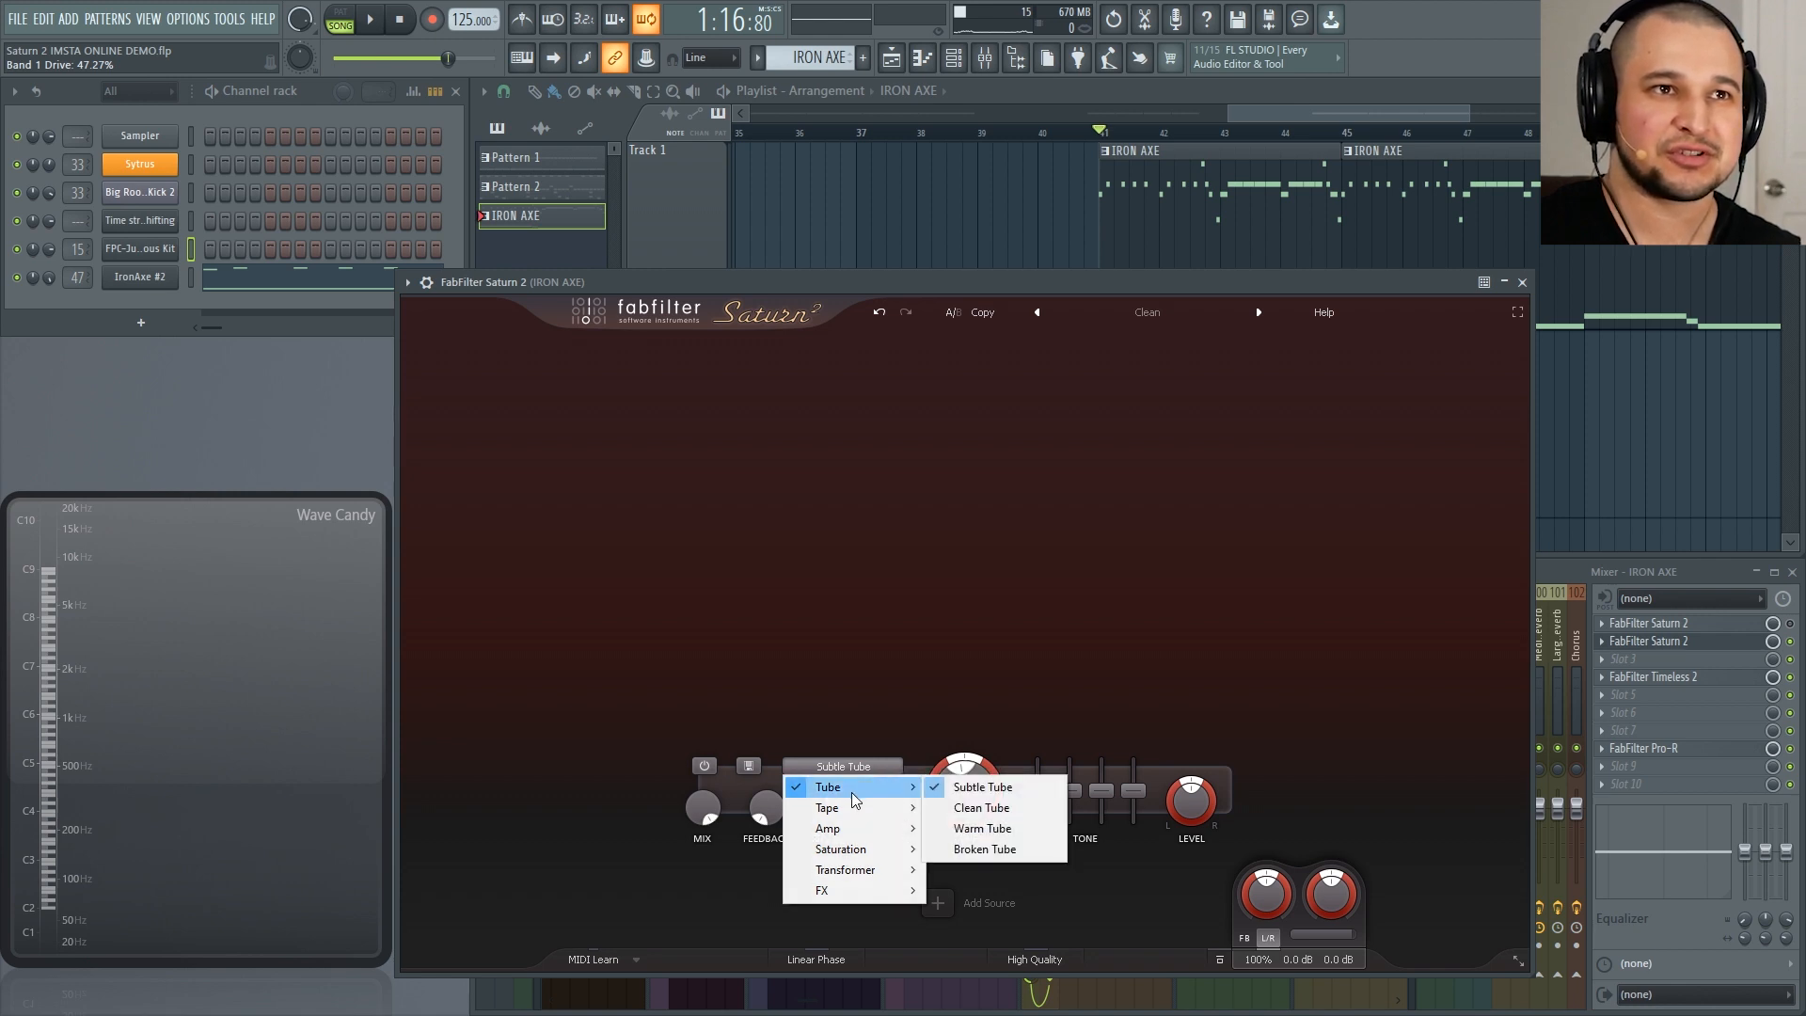
pyautogui.click(976, 814)
pyautogui.press('space')
pyautogui.moveTo(965, 803); pyautogui.dragTo(912, 534)
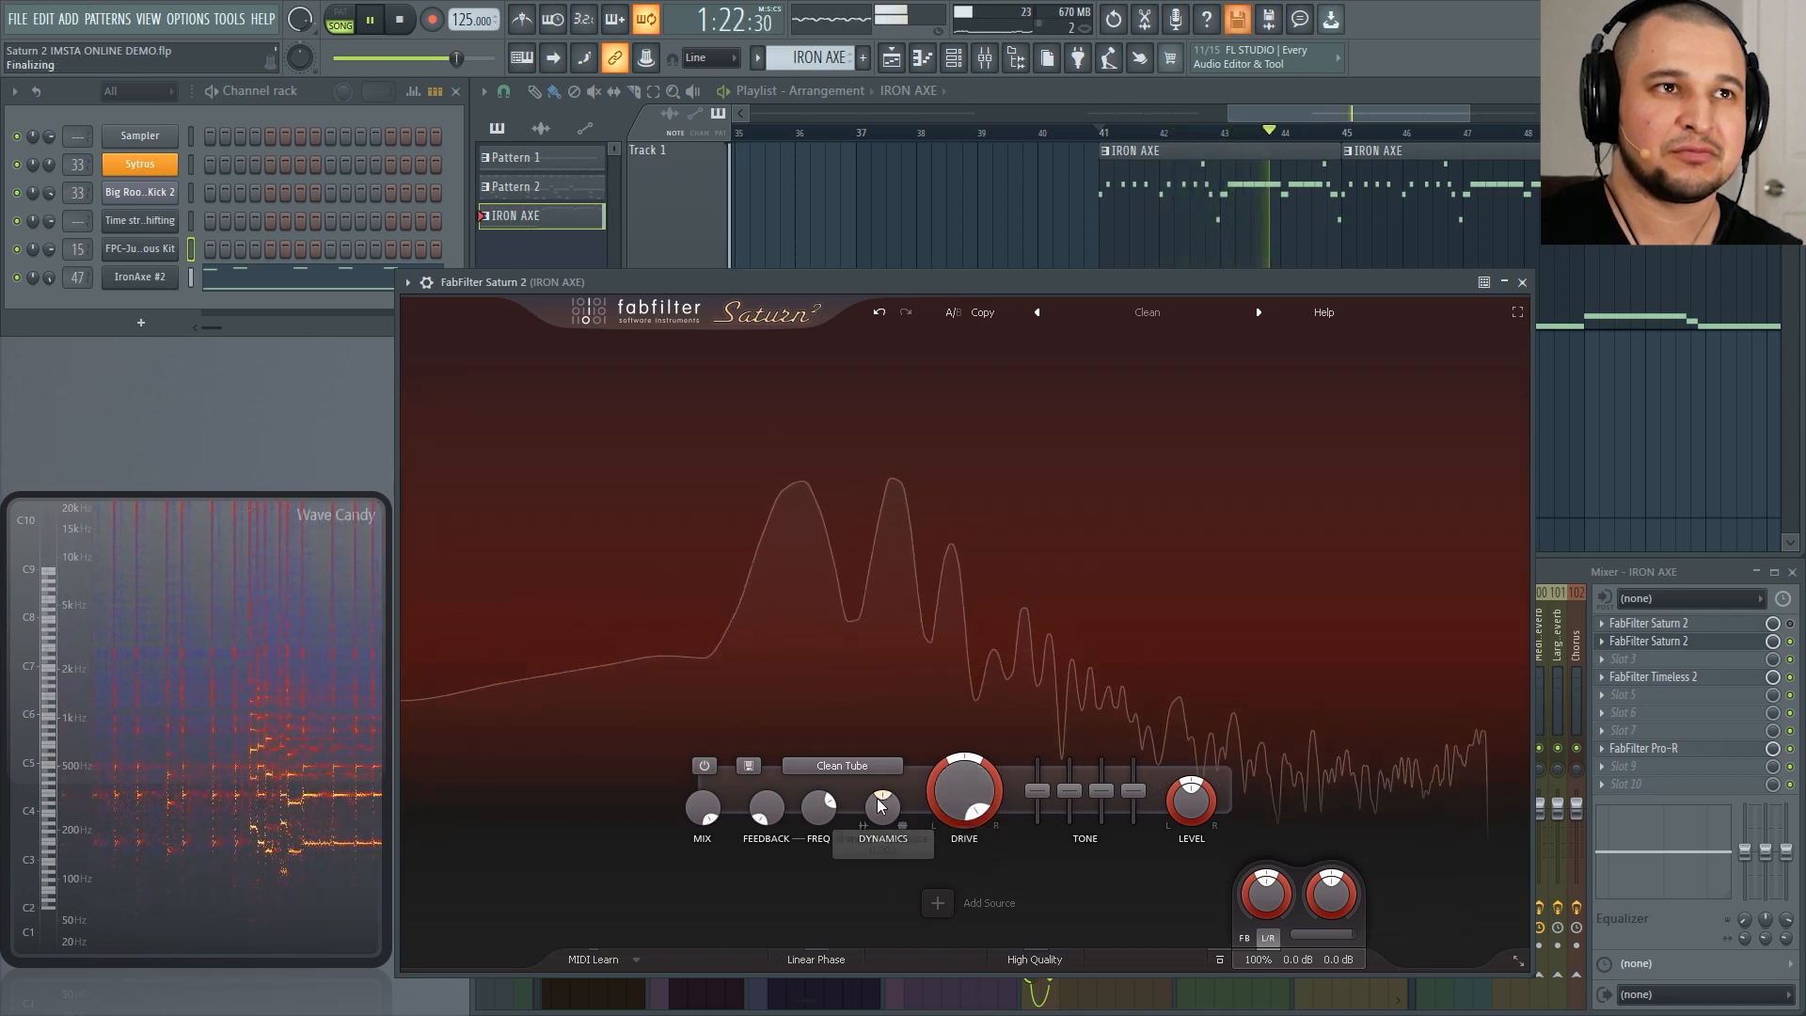
# Step: Audition the Warm Tube, Clean Tube and Broken Tube styles at different drive levels, ending on Warm Tape with the drive at 80.29%
pyautogui.scroll(-1, 848, 764)
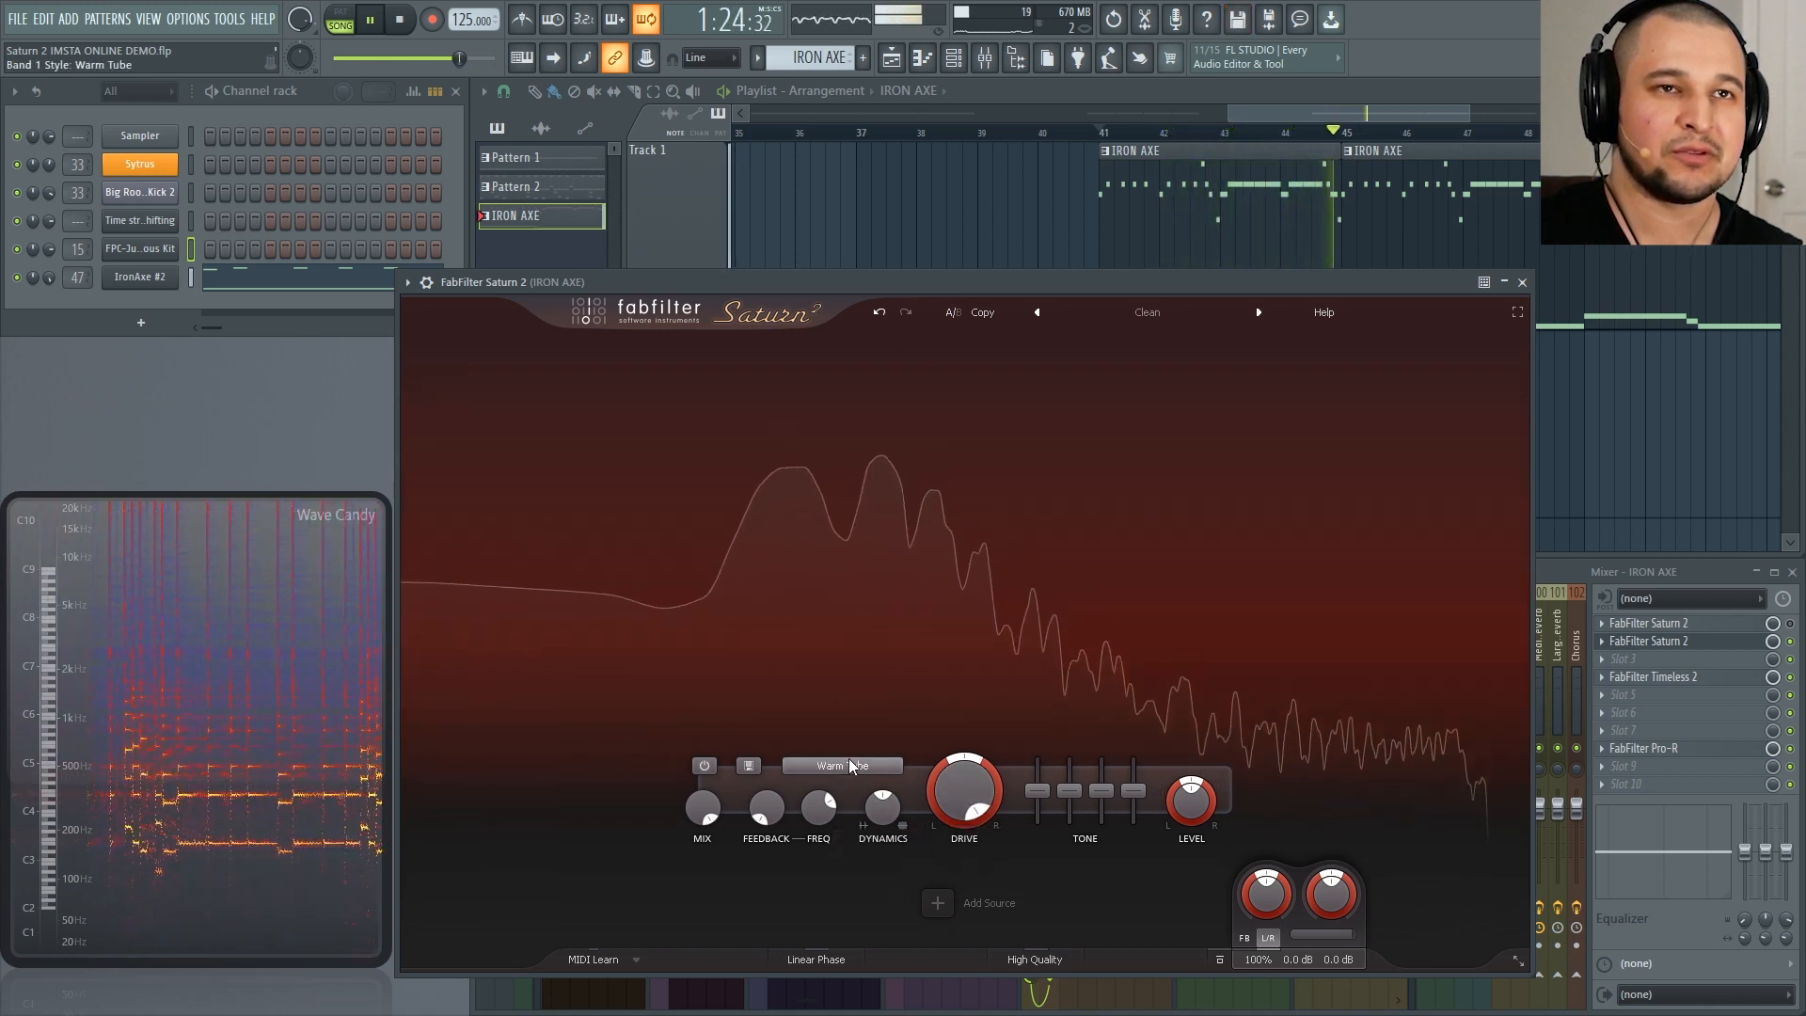
pyautogui.moveTo(964, 781); pyautogui.dragTo(903, 900)
pyautogui.scroll(1, 866, 768)
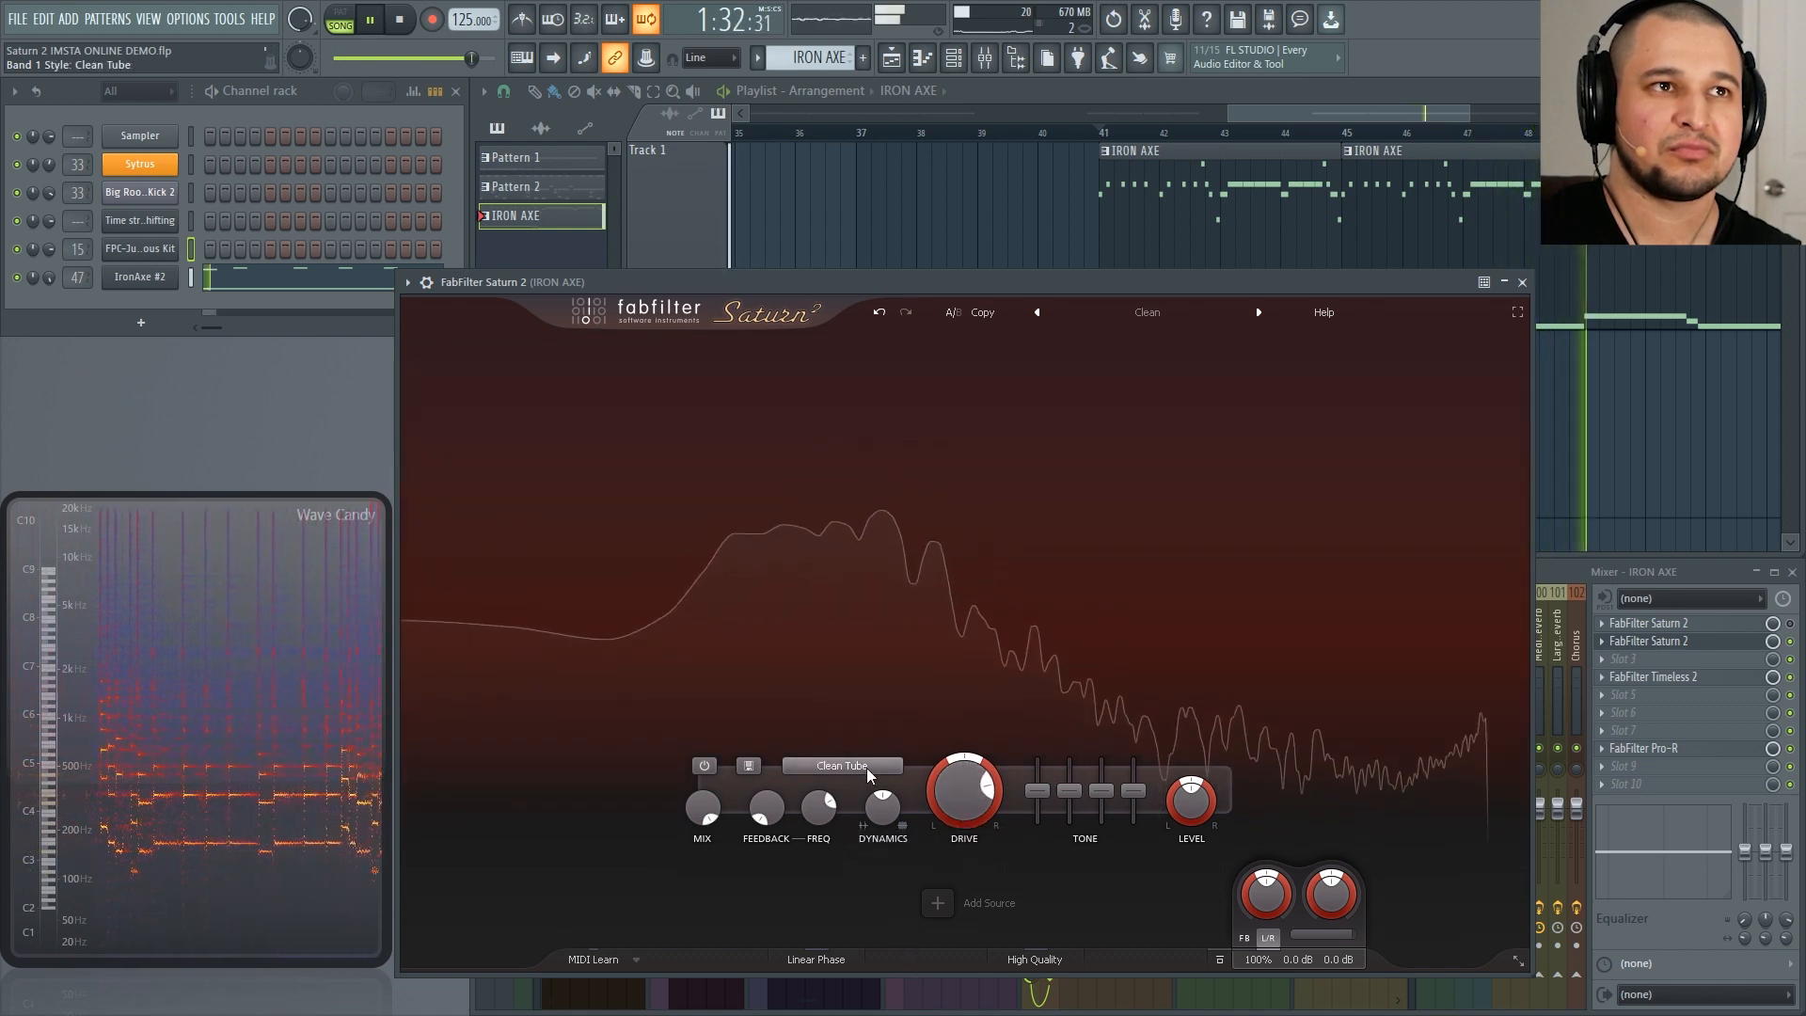
pyautogui.scroll(1, 866, 767)
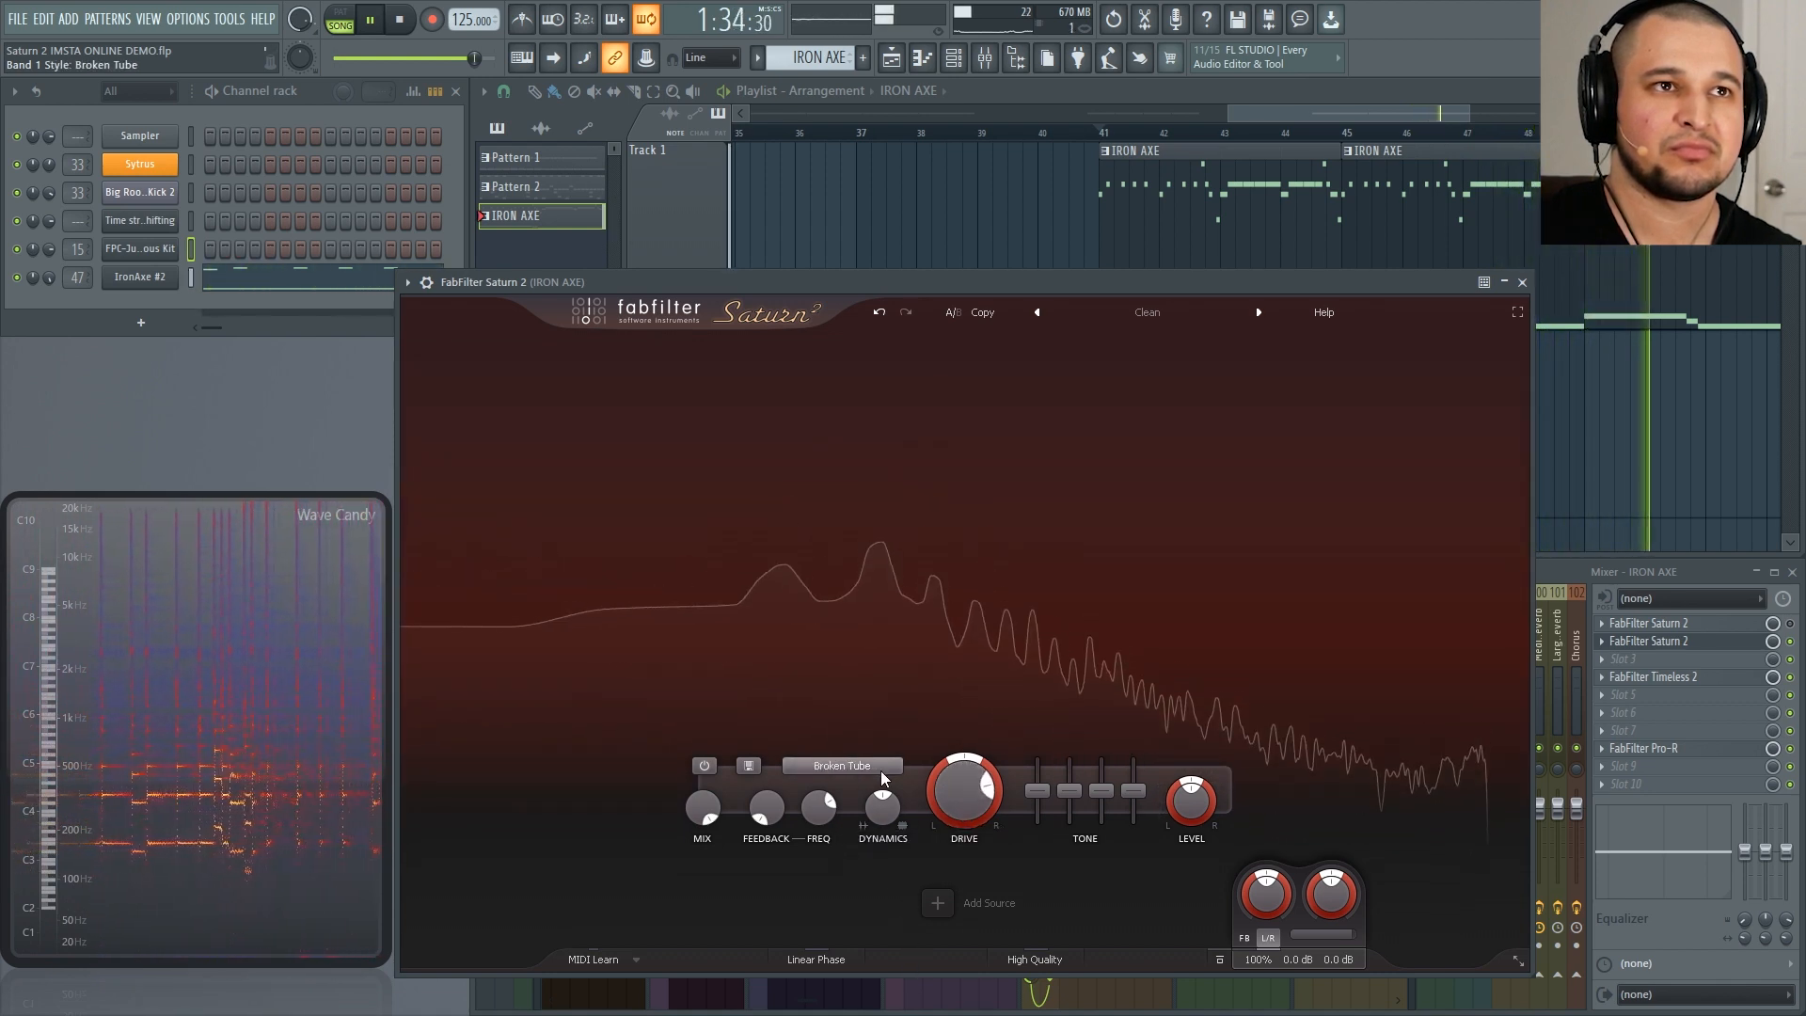
pyautogui.moveTo(946, 792); pyautogui.dragTo(902, 901)
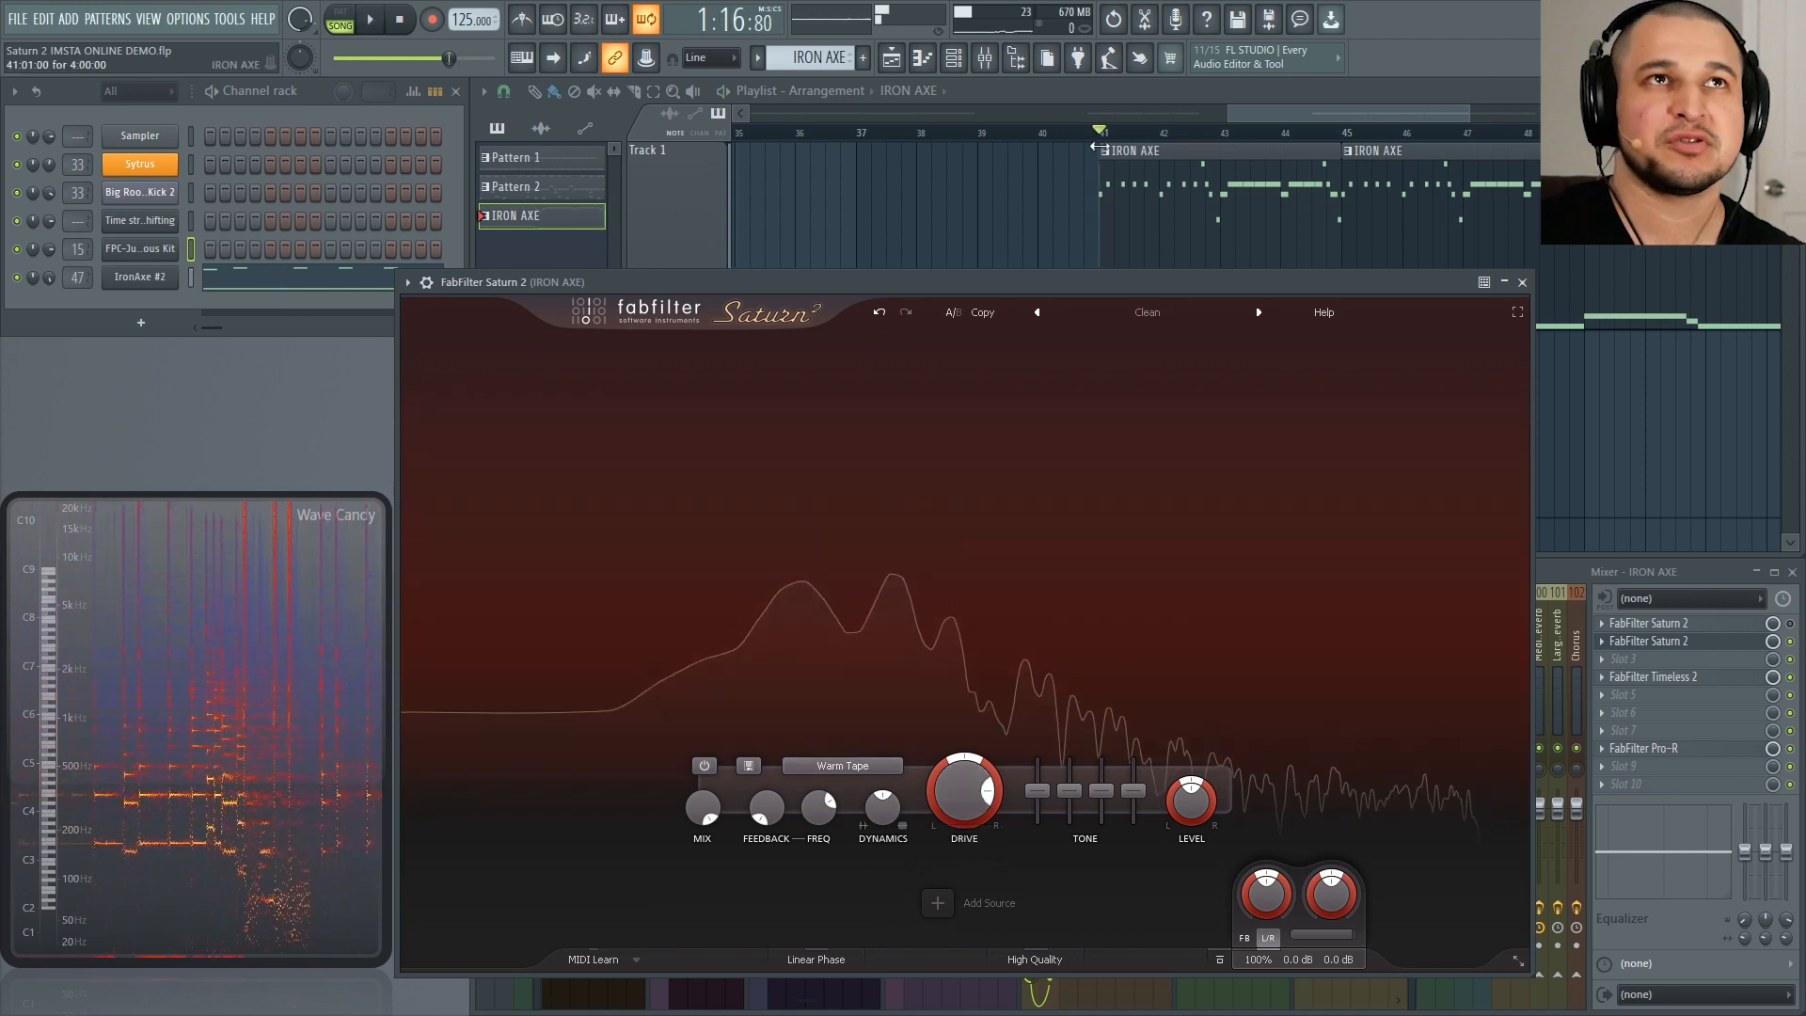
# Step: Select bars 41 to 49 in the playlist as the playback range and bring the Saturn 2 window back to the front
pyautogui.click(482, 87)
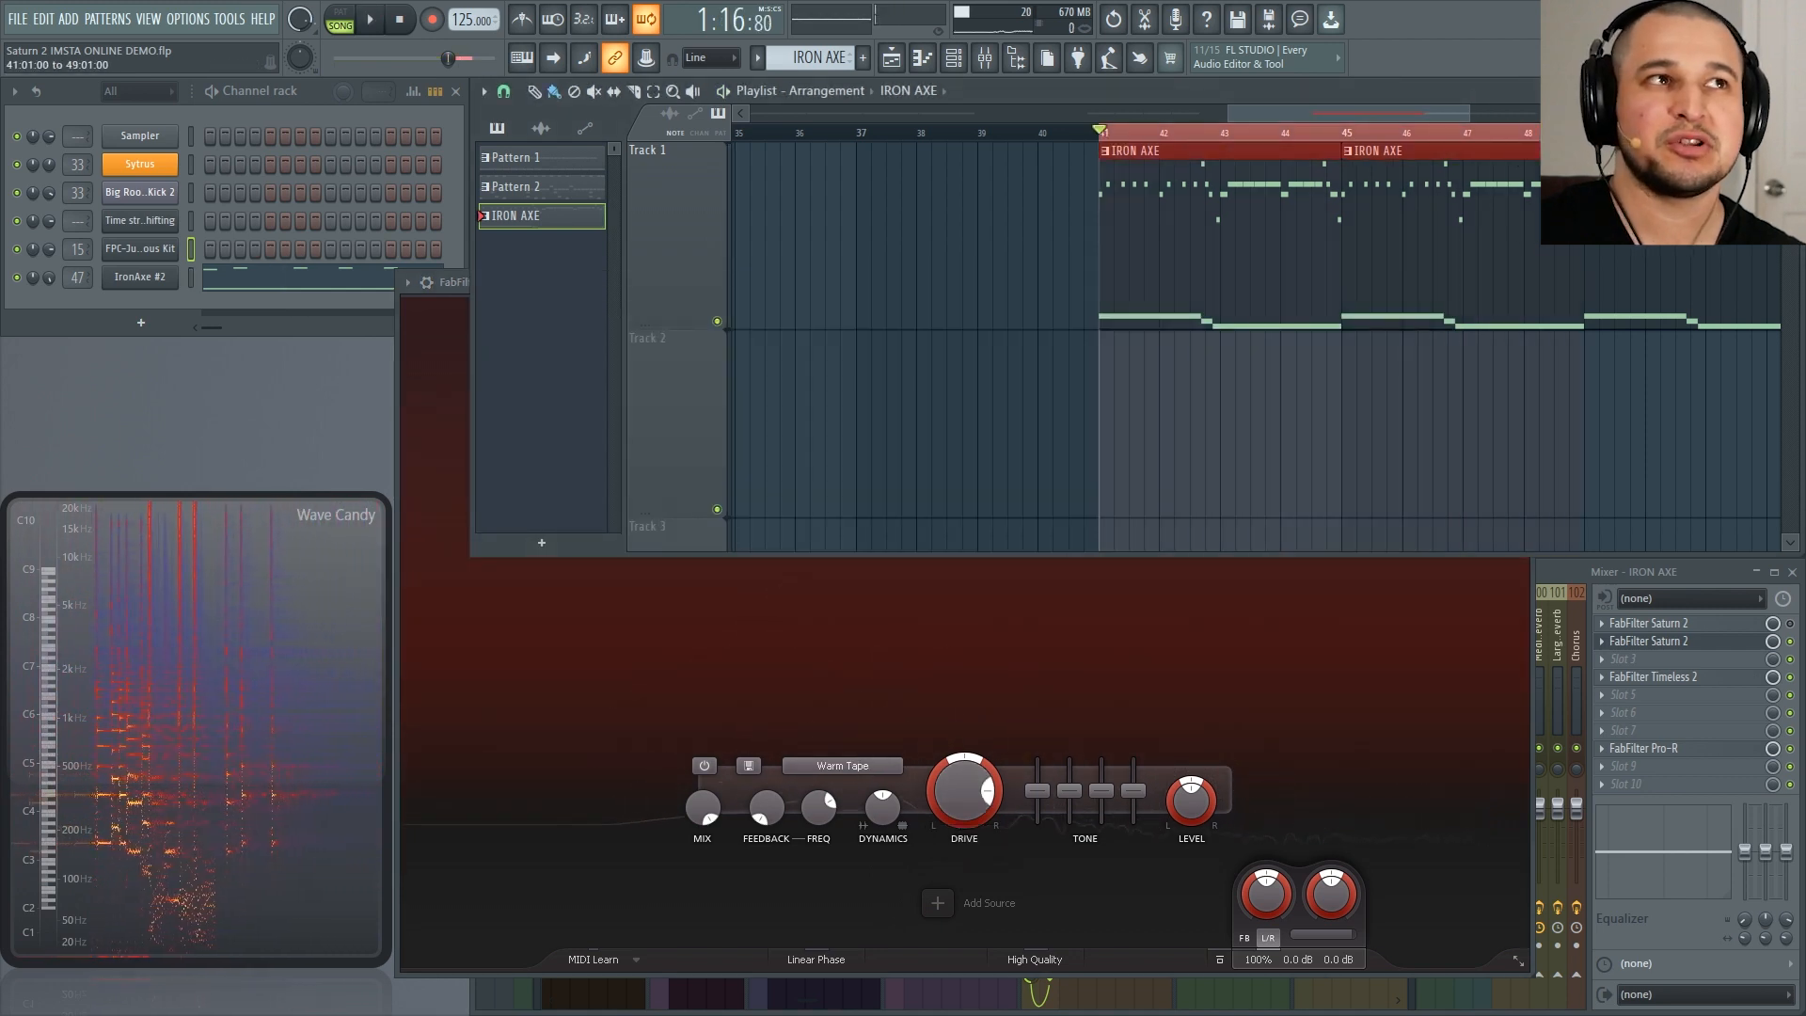
pyautogui.click(461, 282)
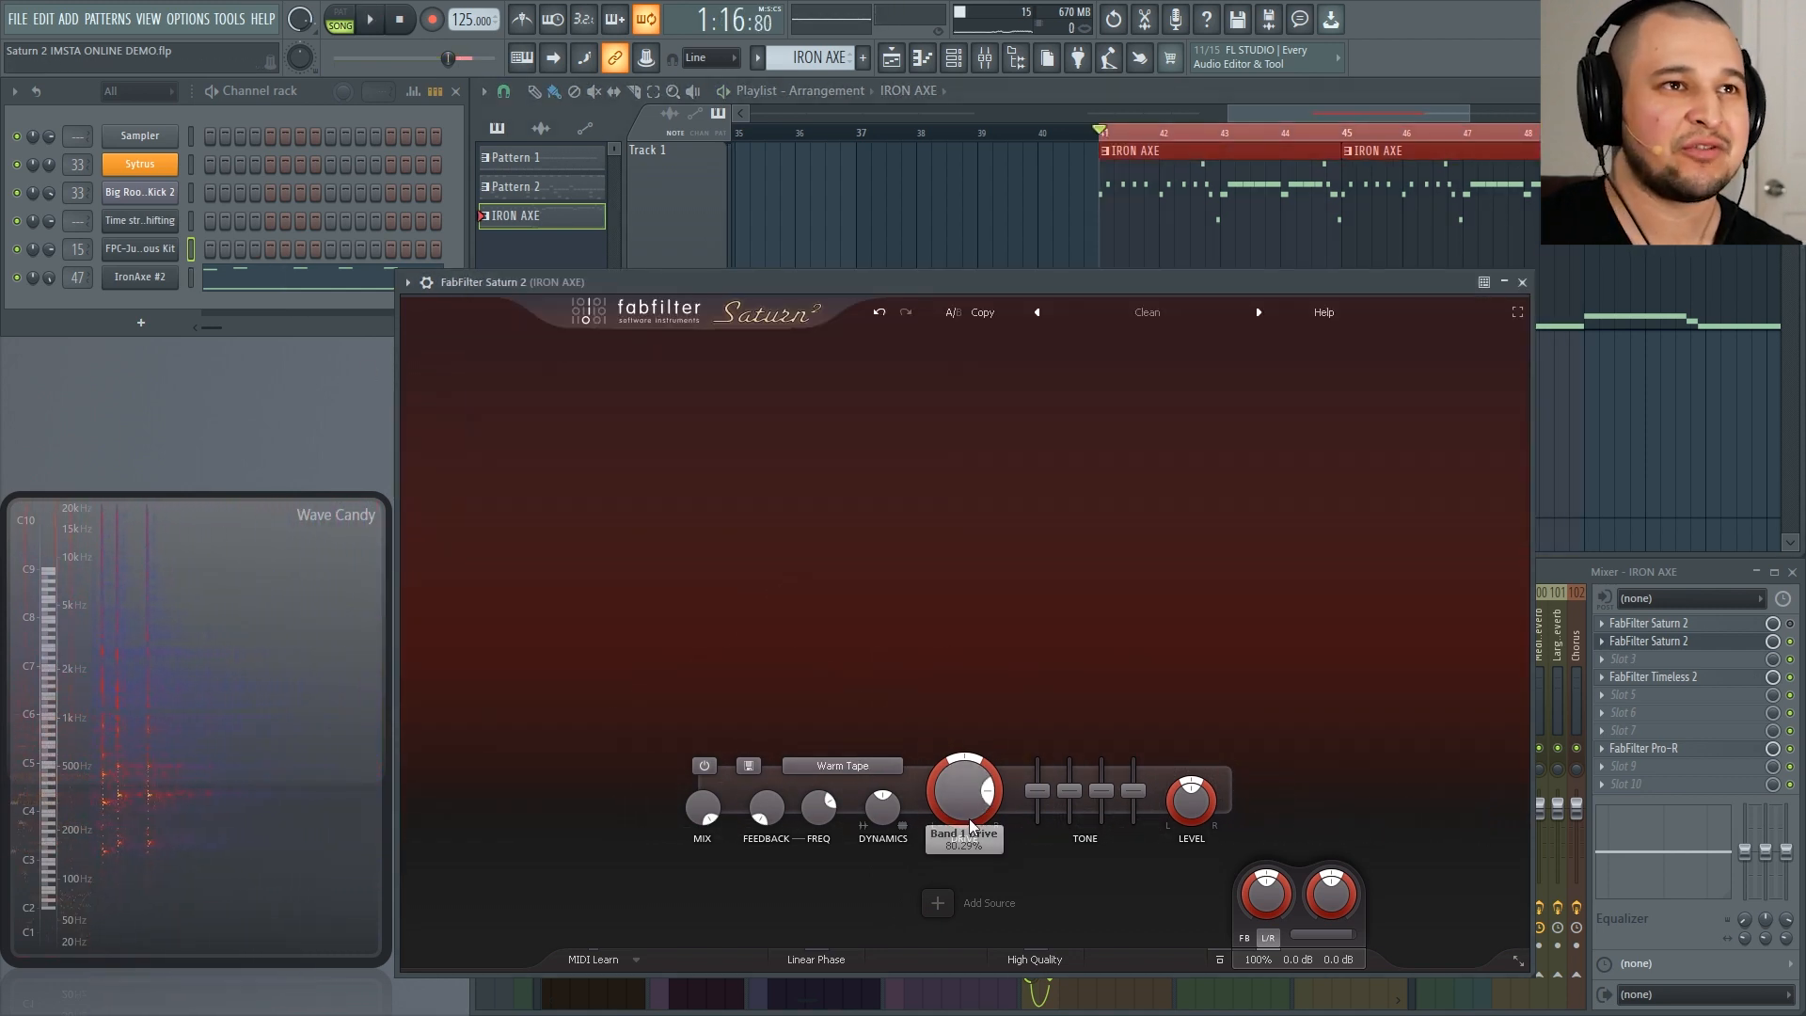
# Step: Play the guitar, change the band's style to Old Tape and set its drive to 96.39%
pyautogui.press('space')
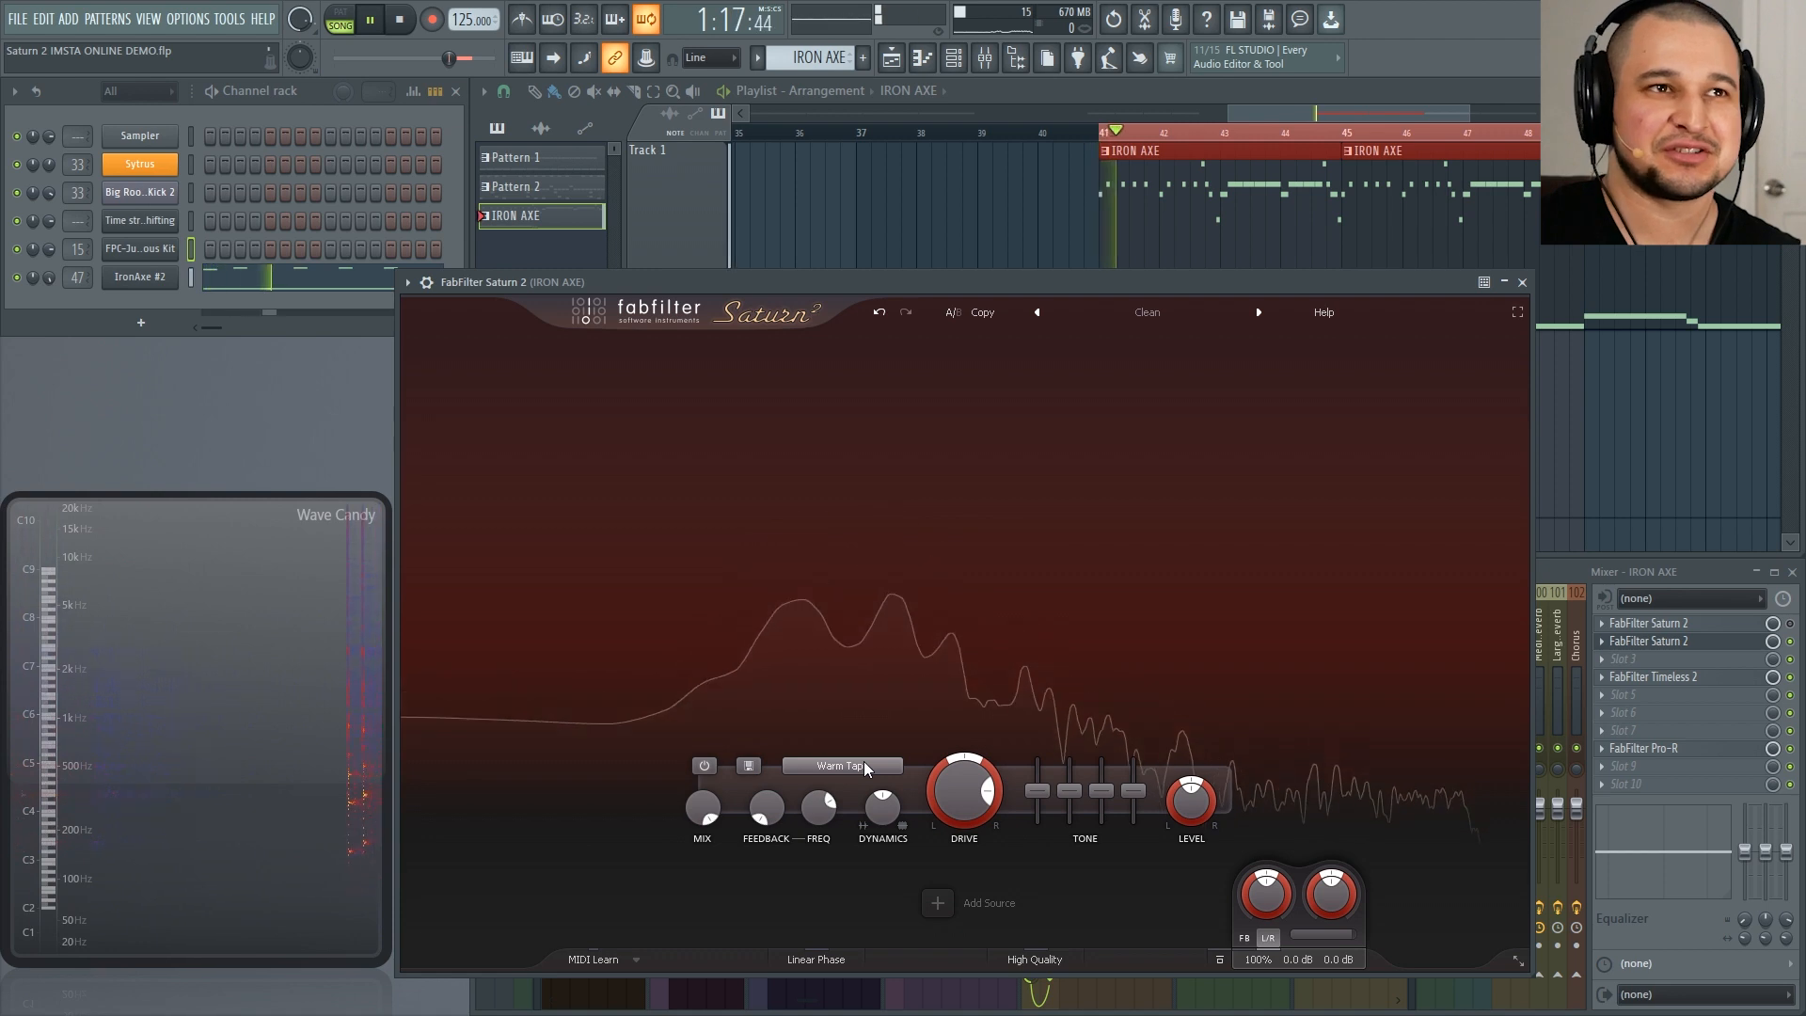
pyautogui.scroll(-1, 872, 766)
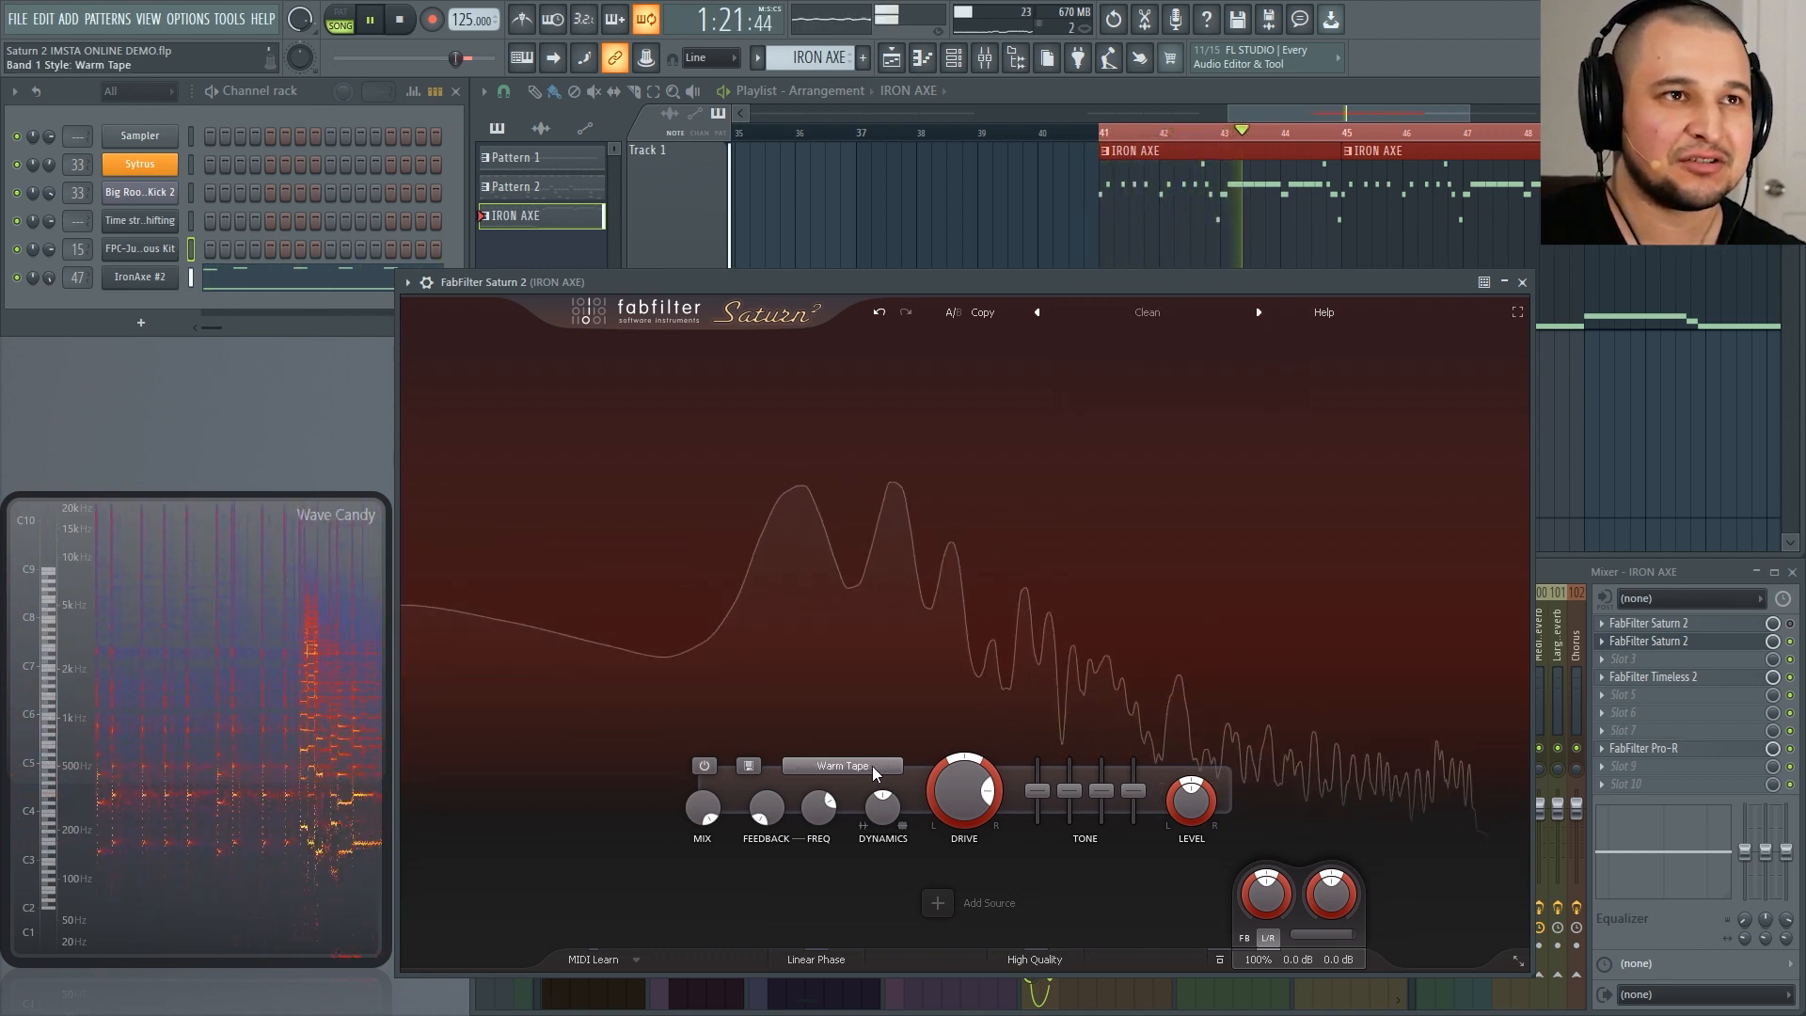
pyautogui.moveTo(950, 776); pyautogui.dragTo(901, 713)
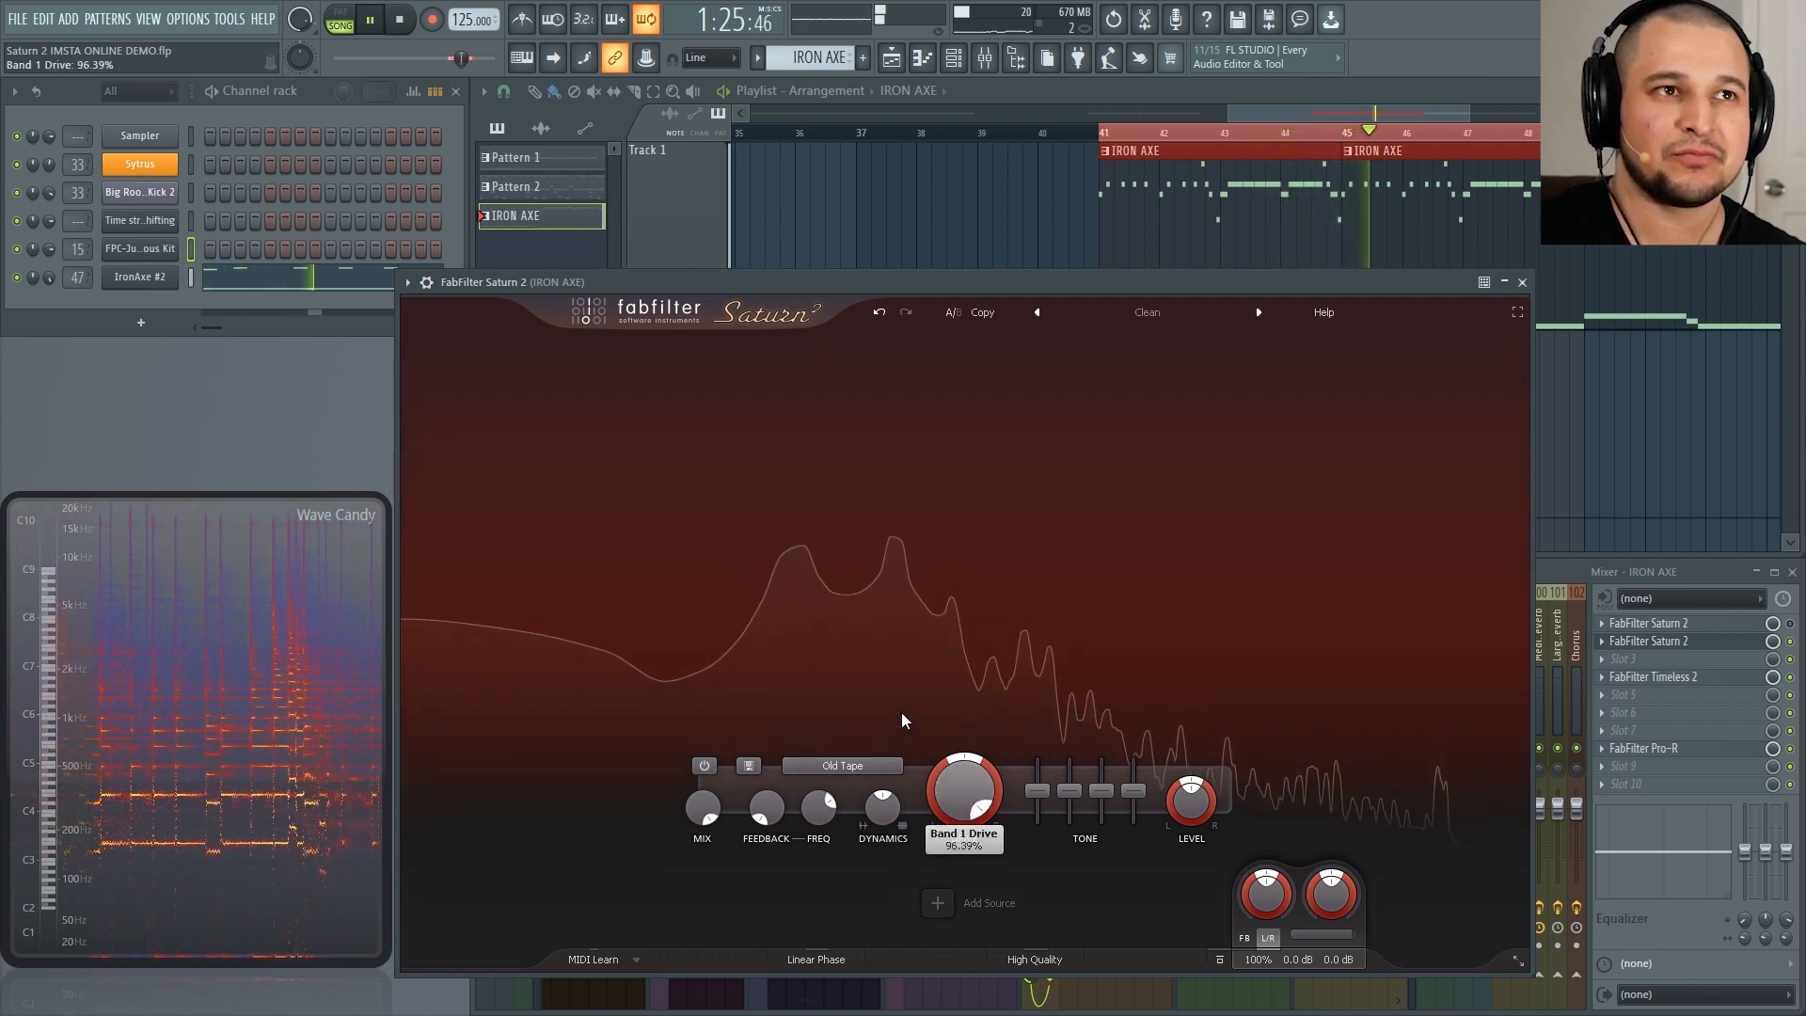
# Step: Audition the American Tweed Amp and American Plexi Amp styles, ending with the drive at 72.76%, and stop playback
pyautogui.scroll(-2, 867, 760)
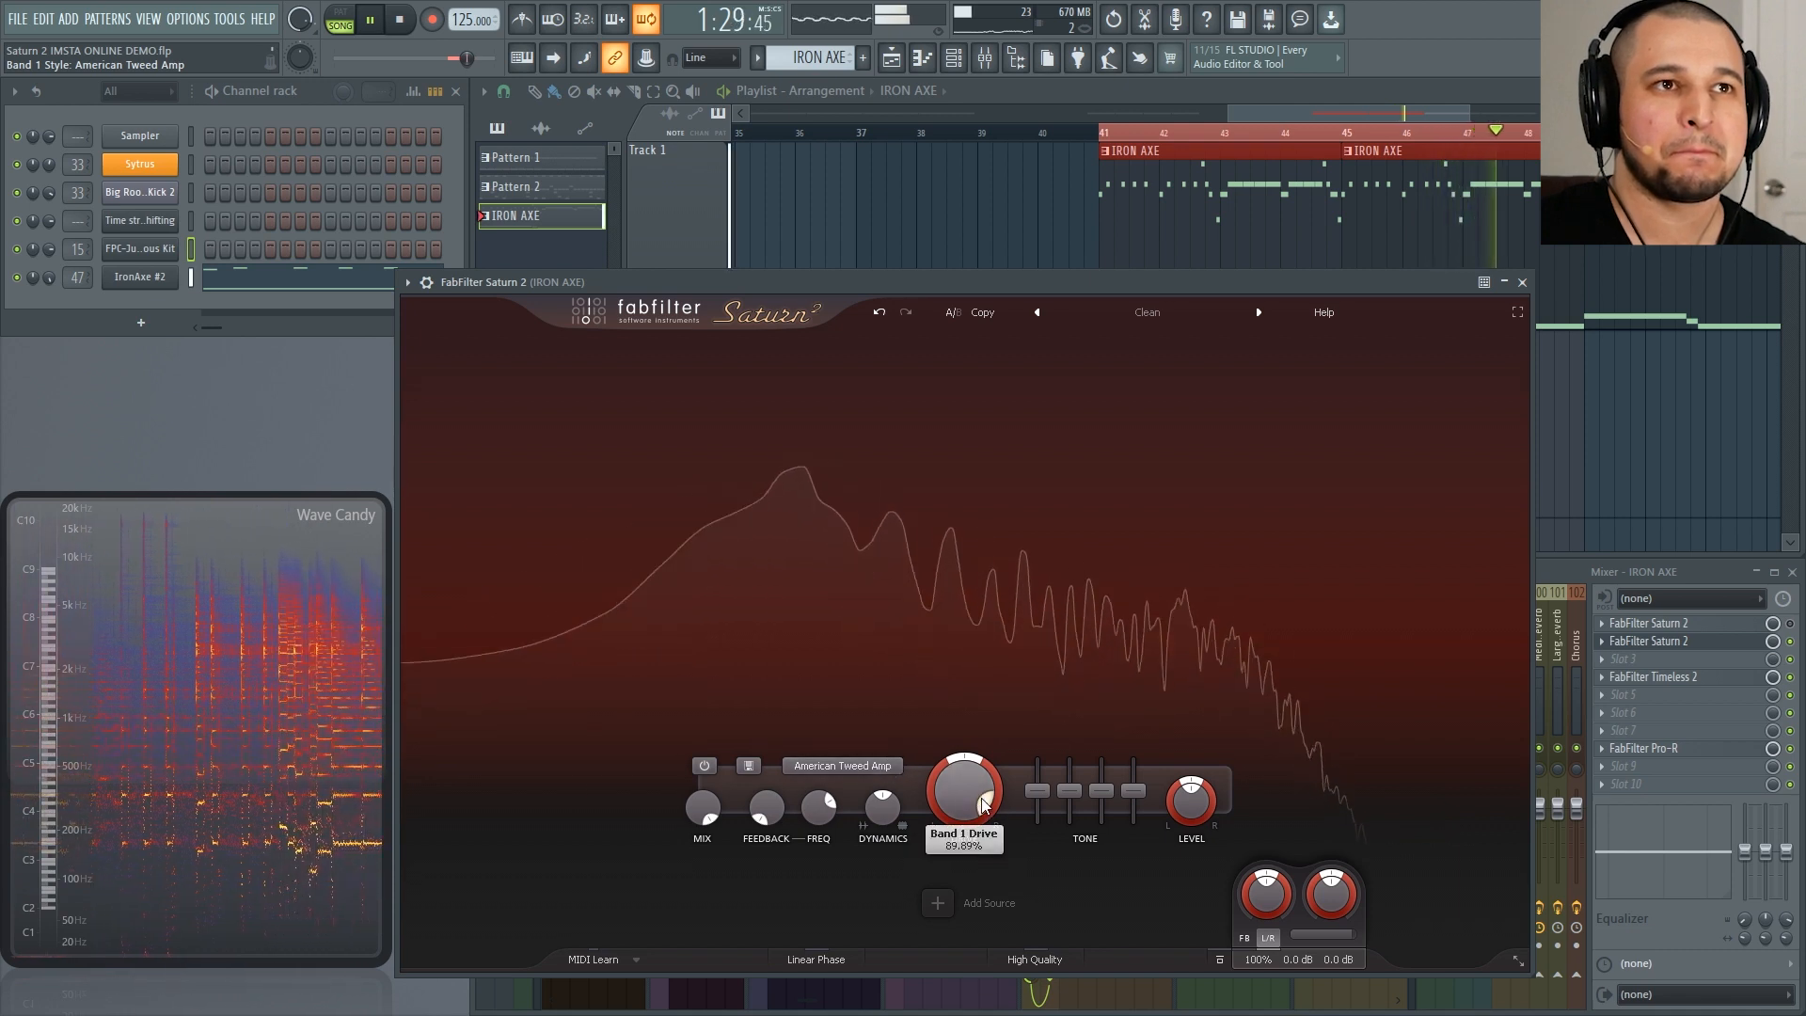
pyautogui.moveTo(970, 789); pyautogui.dragTo(979, 752)
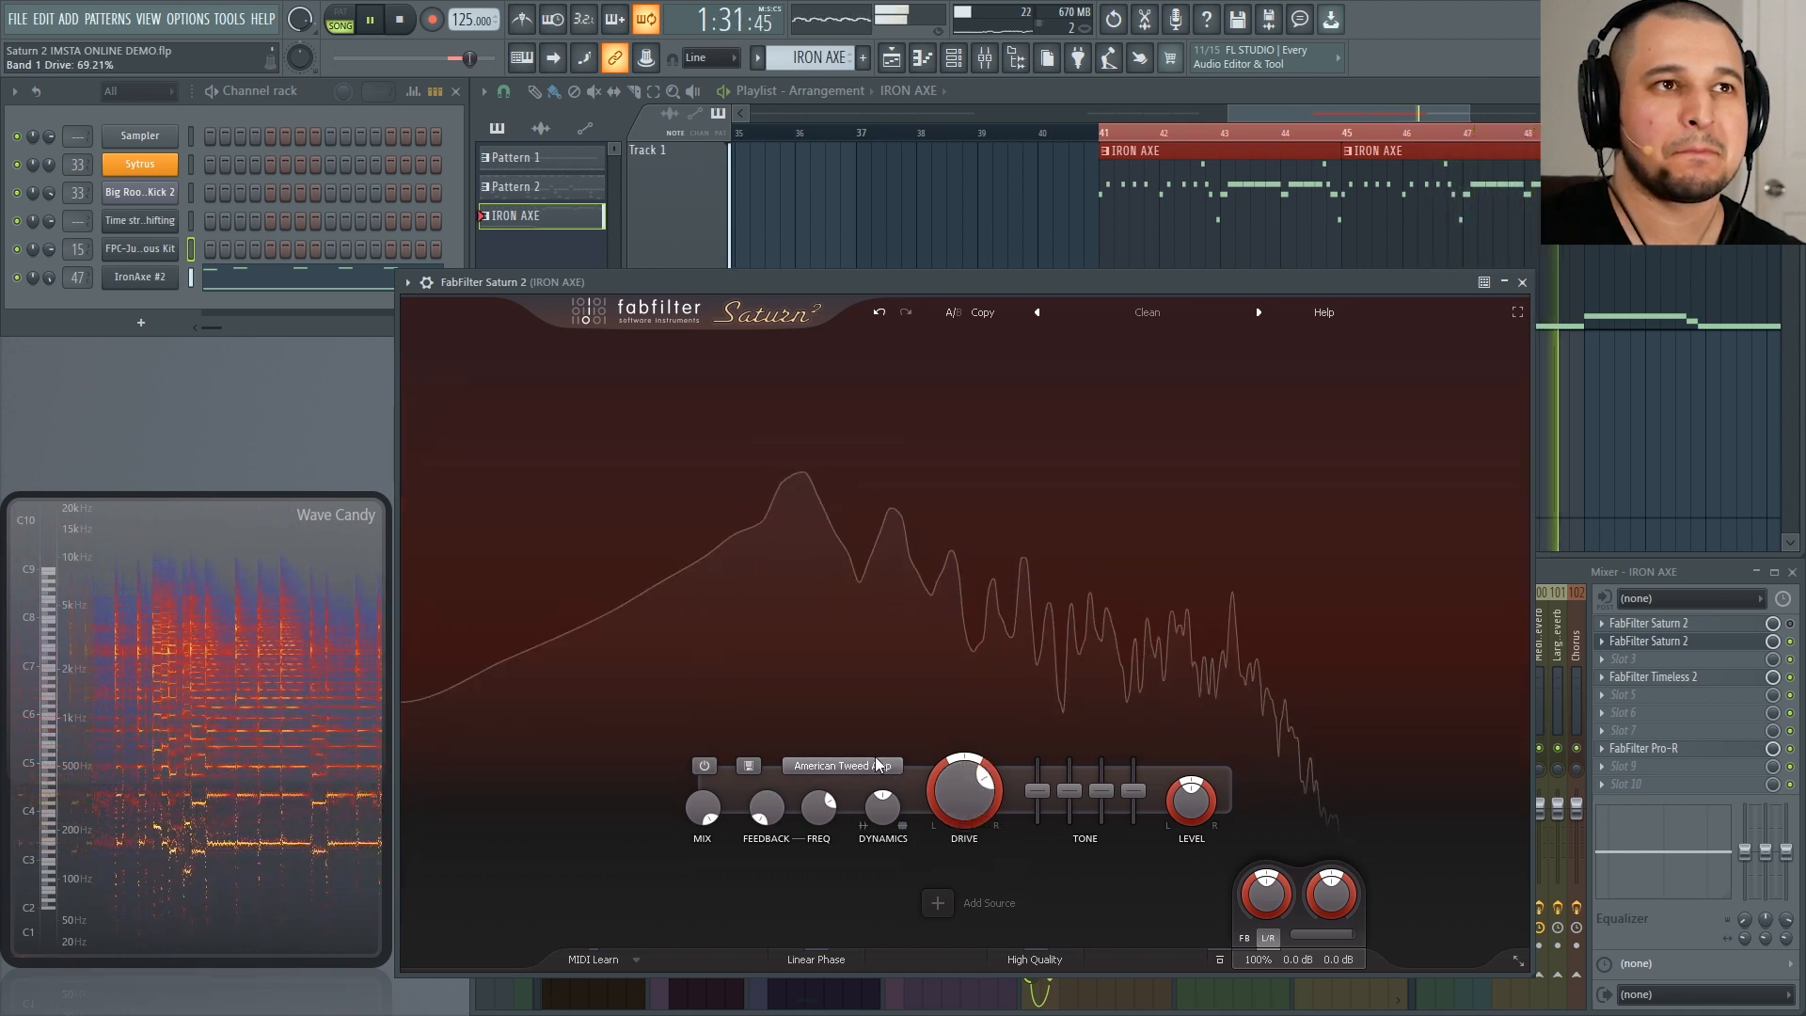
pyautogui.scroll(-1, 875, 758)
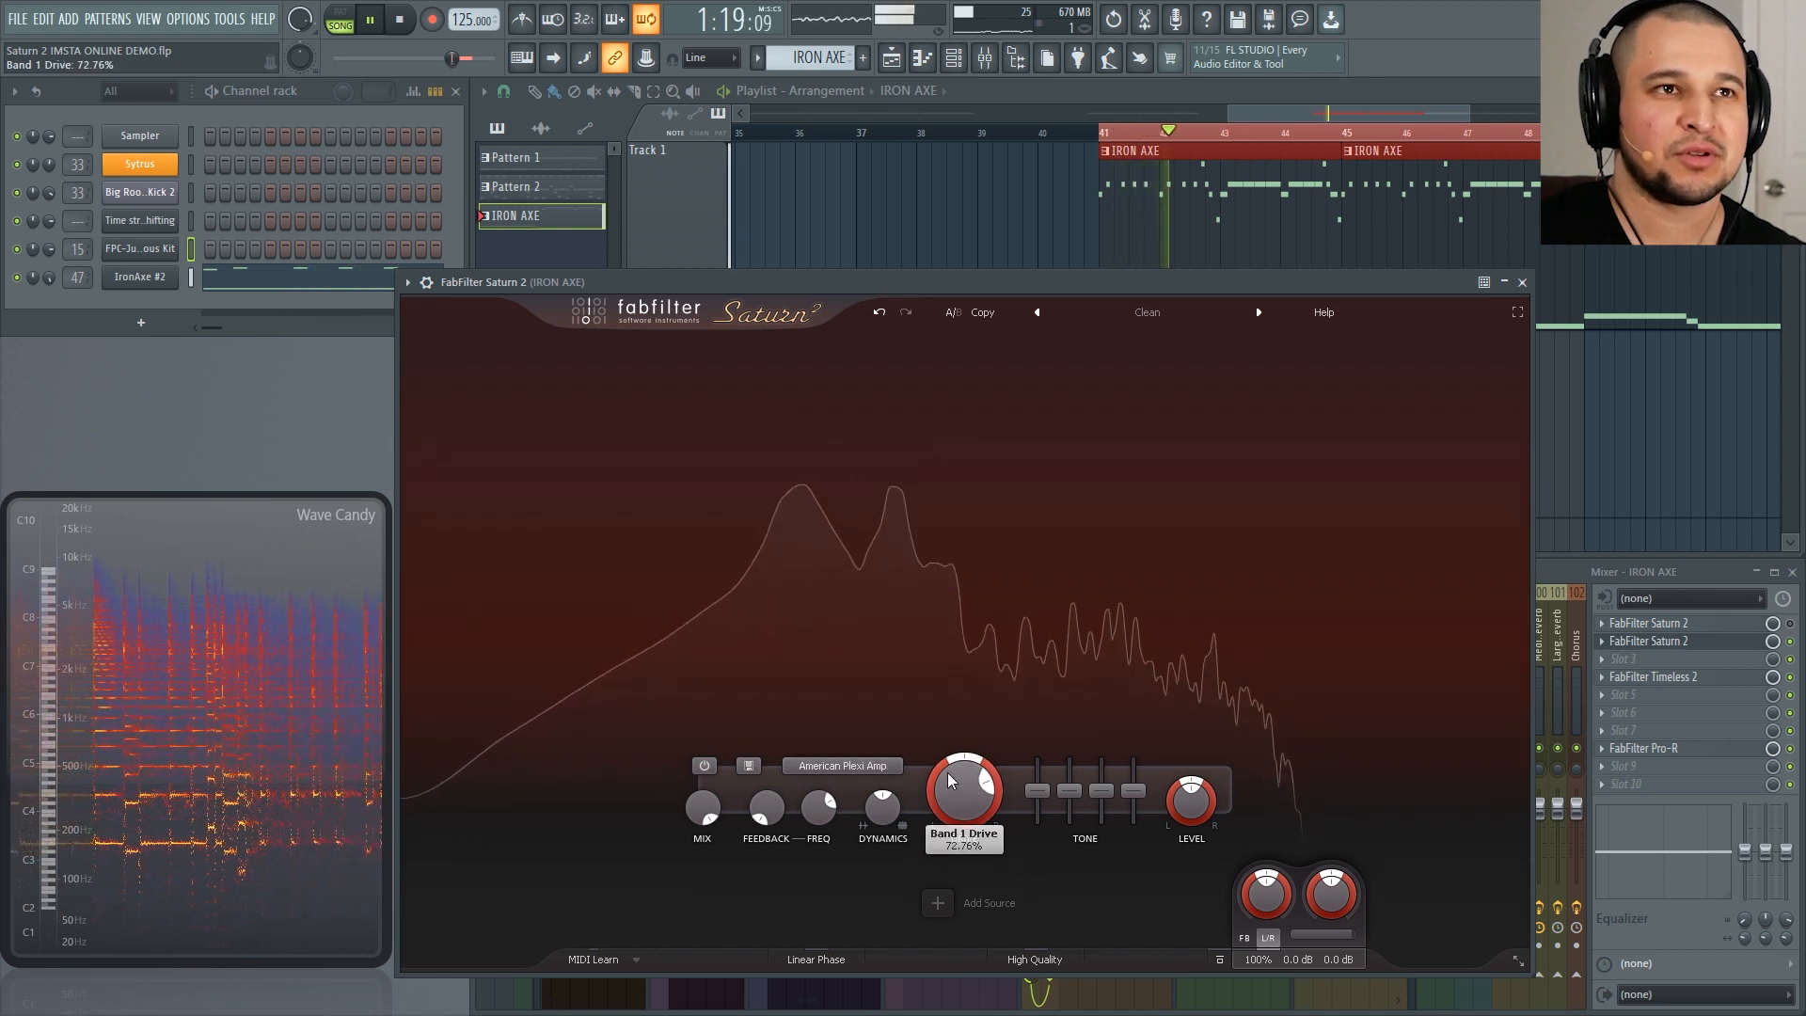
pyautogui.press('space')
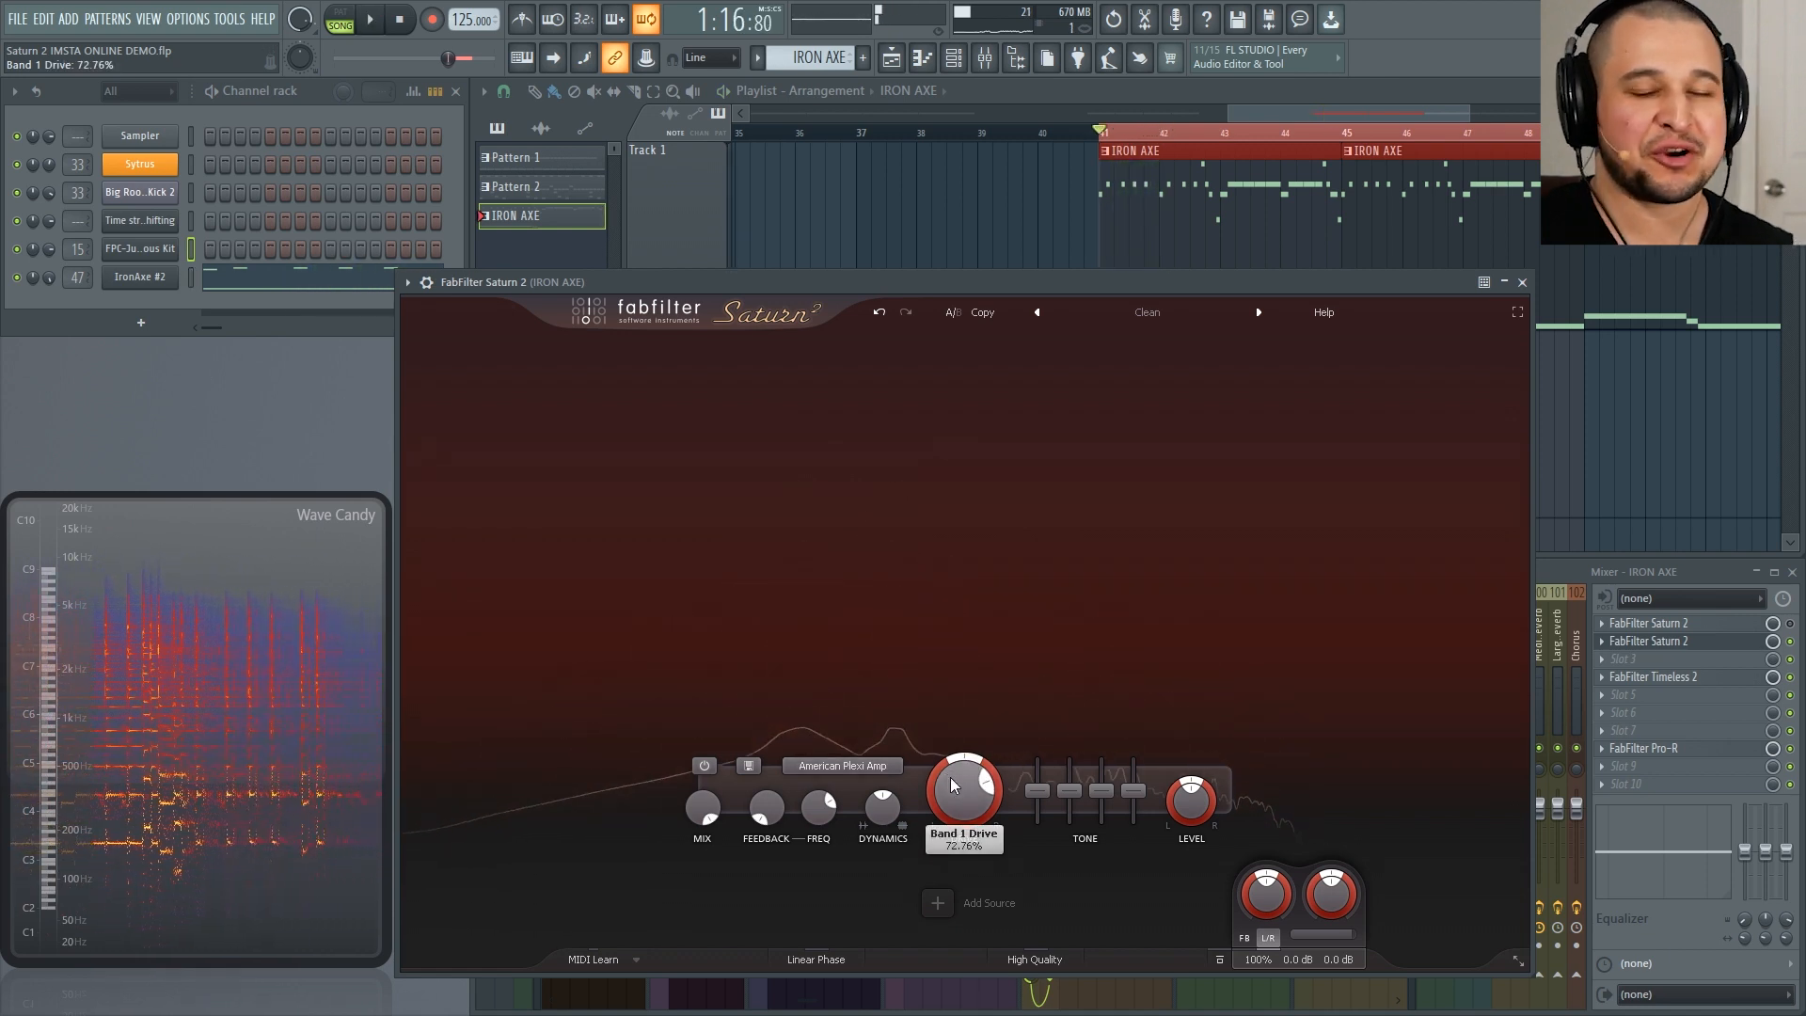
# Step: Play the guitar, raise the band's dynamics to 0.736, adjust the tone sliders with treble at +0.55 dB, and stop playback
pyautogui.moveTo(952, 778)
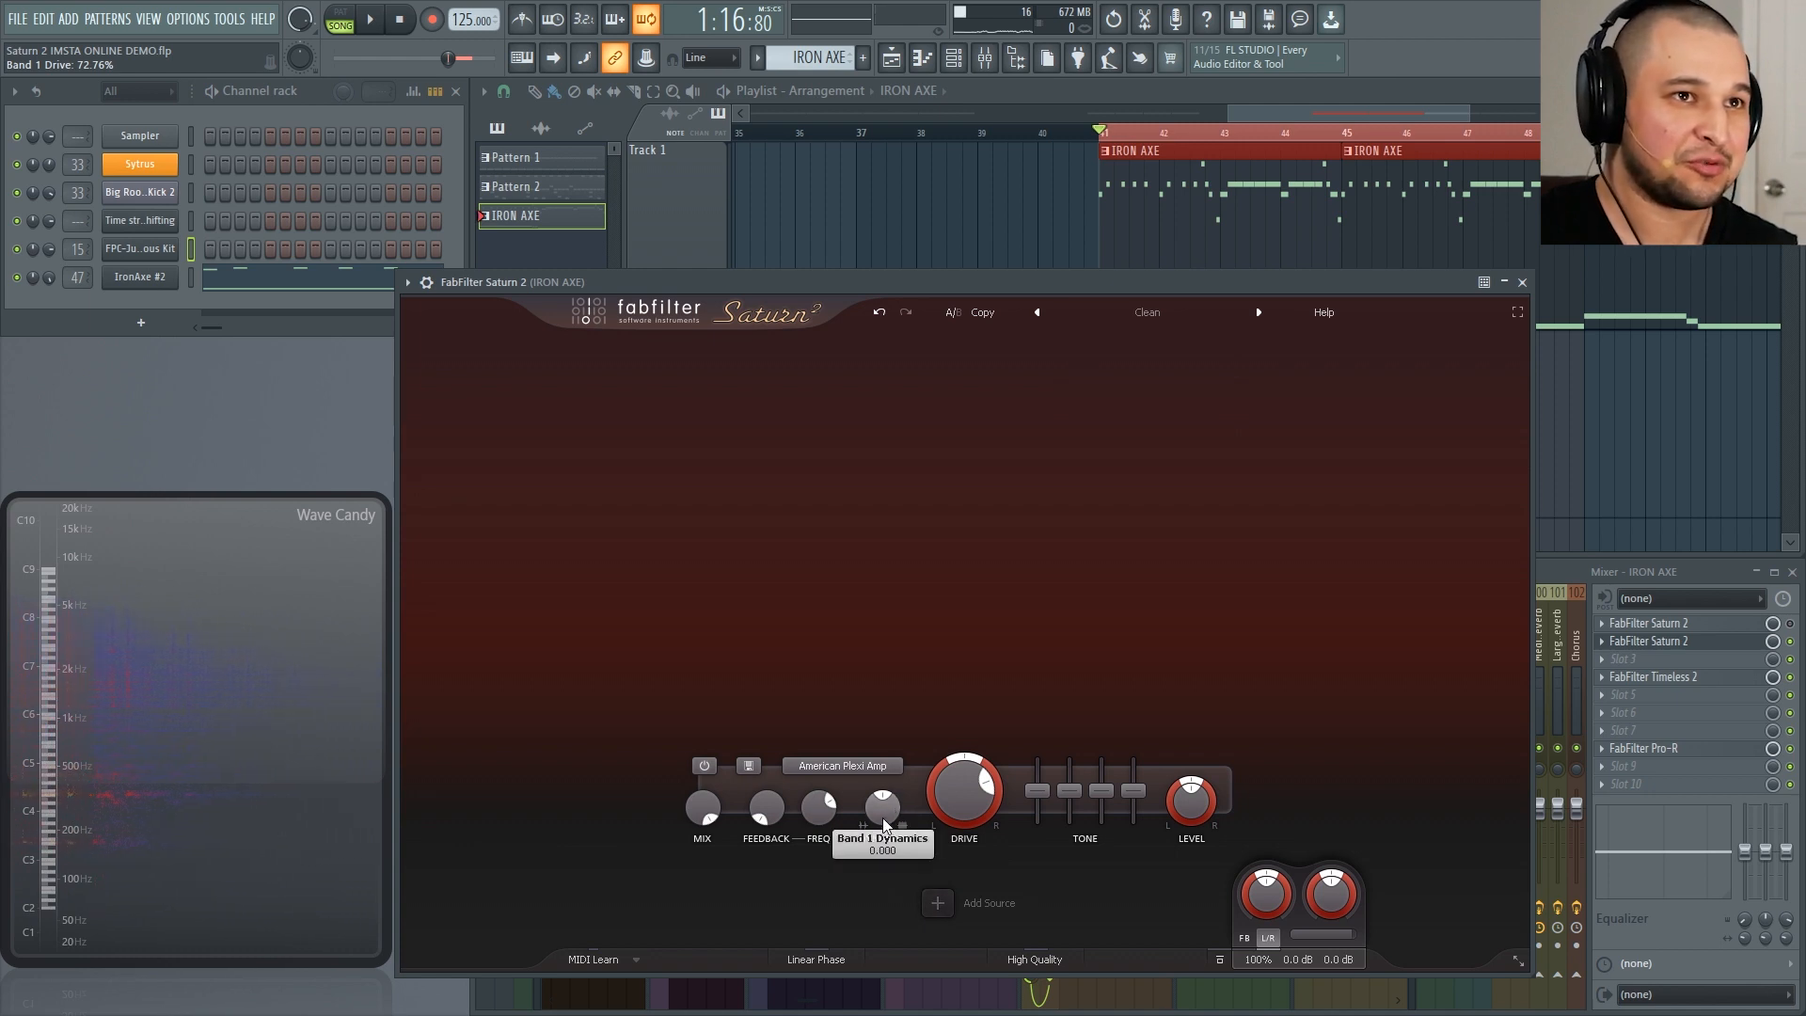
pyautogui.press('space')
pyautogui.moveTo(884, 814); pyautogui.dragTo(888, 669)
pyautogui.moveTo(1101, 792)
pyautogui.mouseDown()
pyautogui.moveTo(1131, 809)
pyautogui.moveTo(1063, 822)
pyautogui.moveTo(1036, 783)
pyautogui.moveTo(1112, 790)
pyautogui.mouseUp()
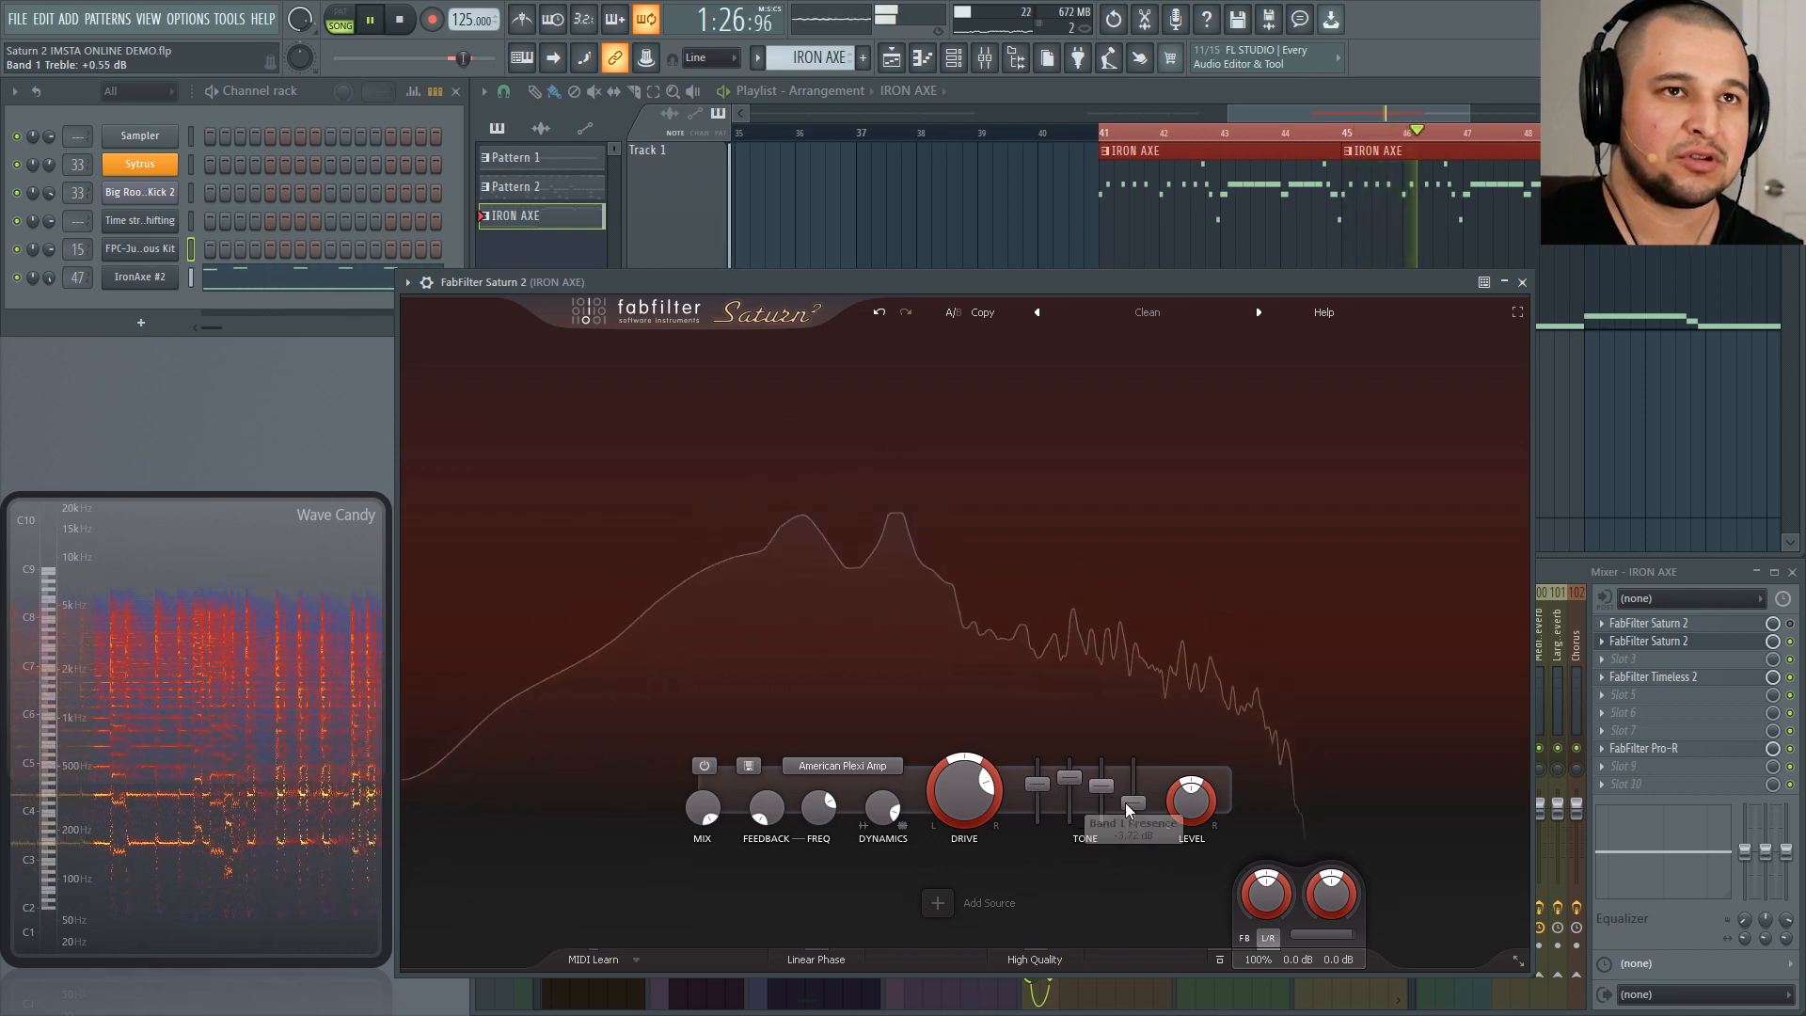
pyautogui.press('space')
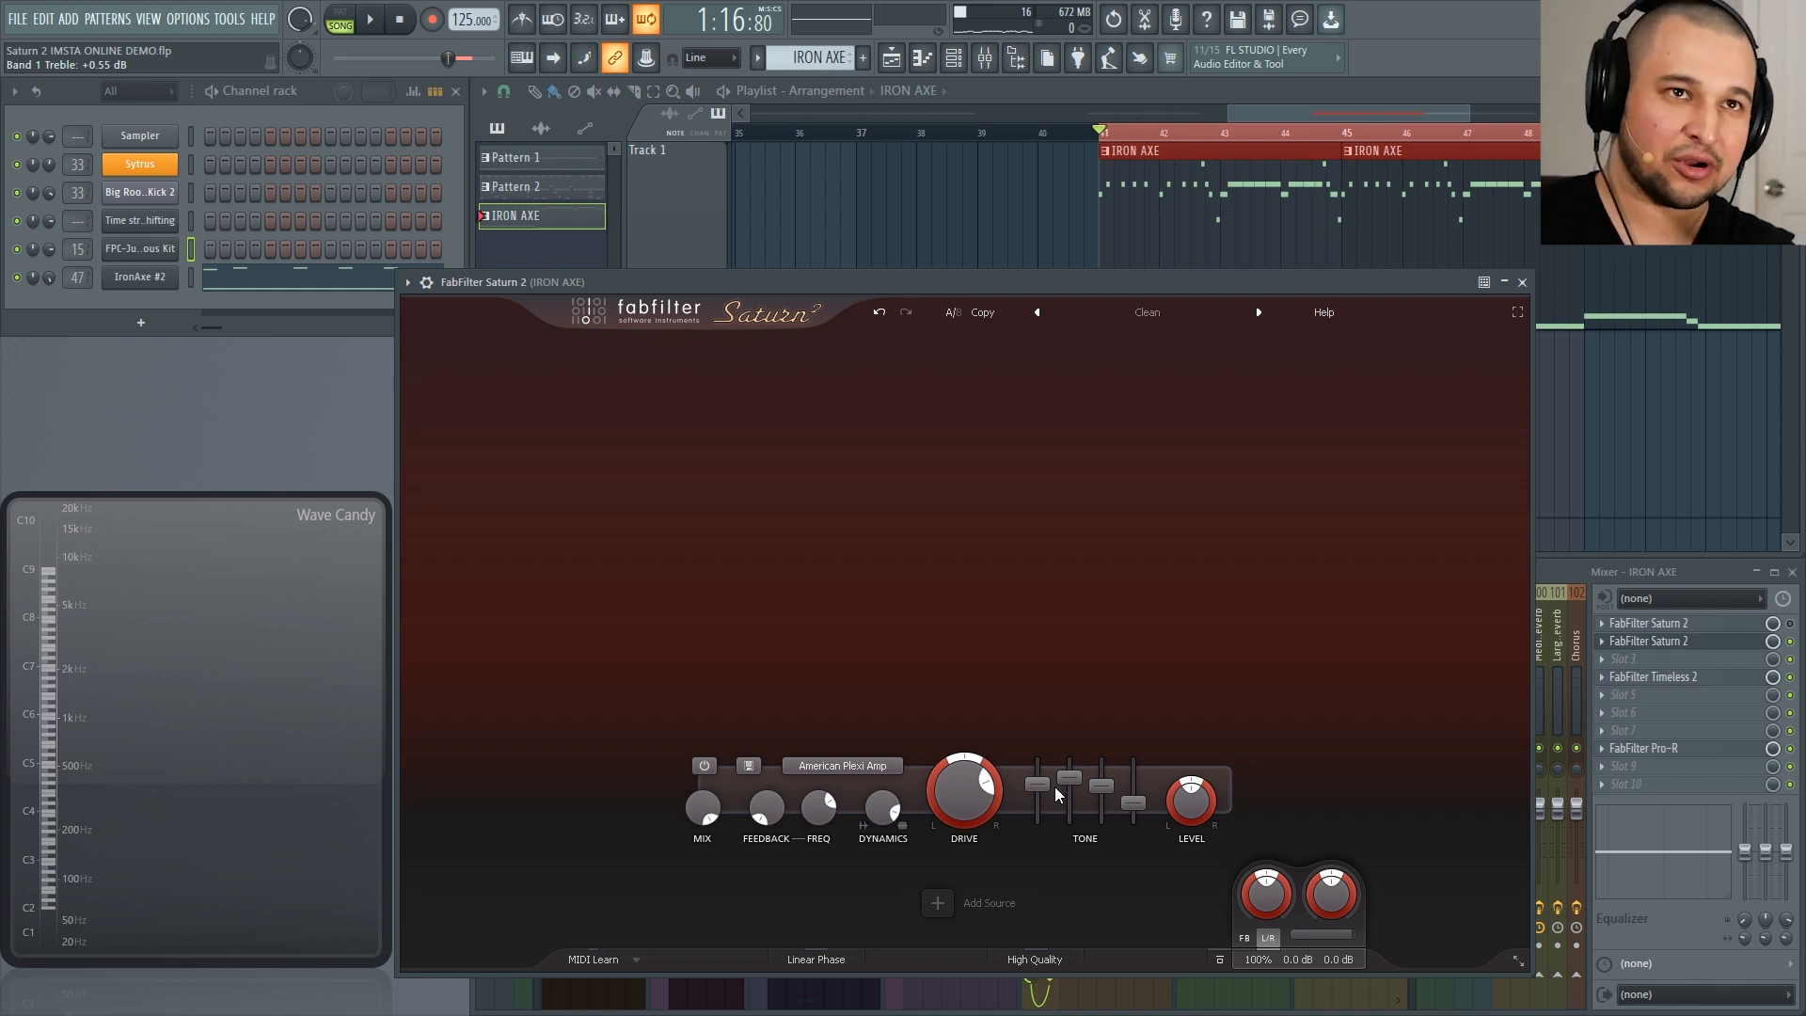
# Step: Set the band's presence to -2.67 dB, play the guitar while raising it to +0.20 dB, and stop playback
pyautogui.moveTo(1134, 806); pyautogui.dragTo(1131, 804)
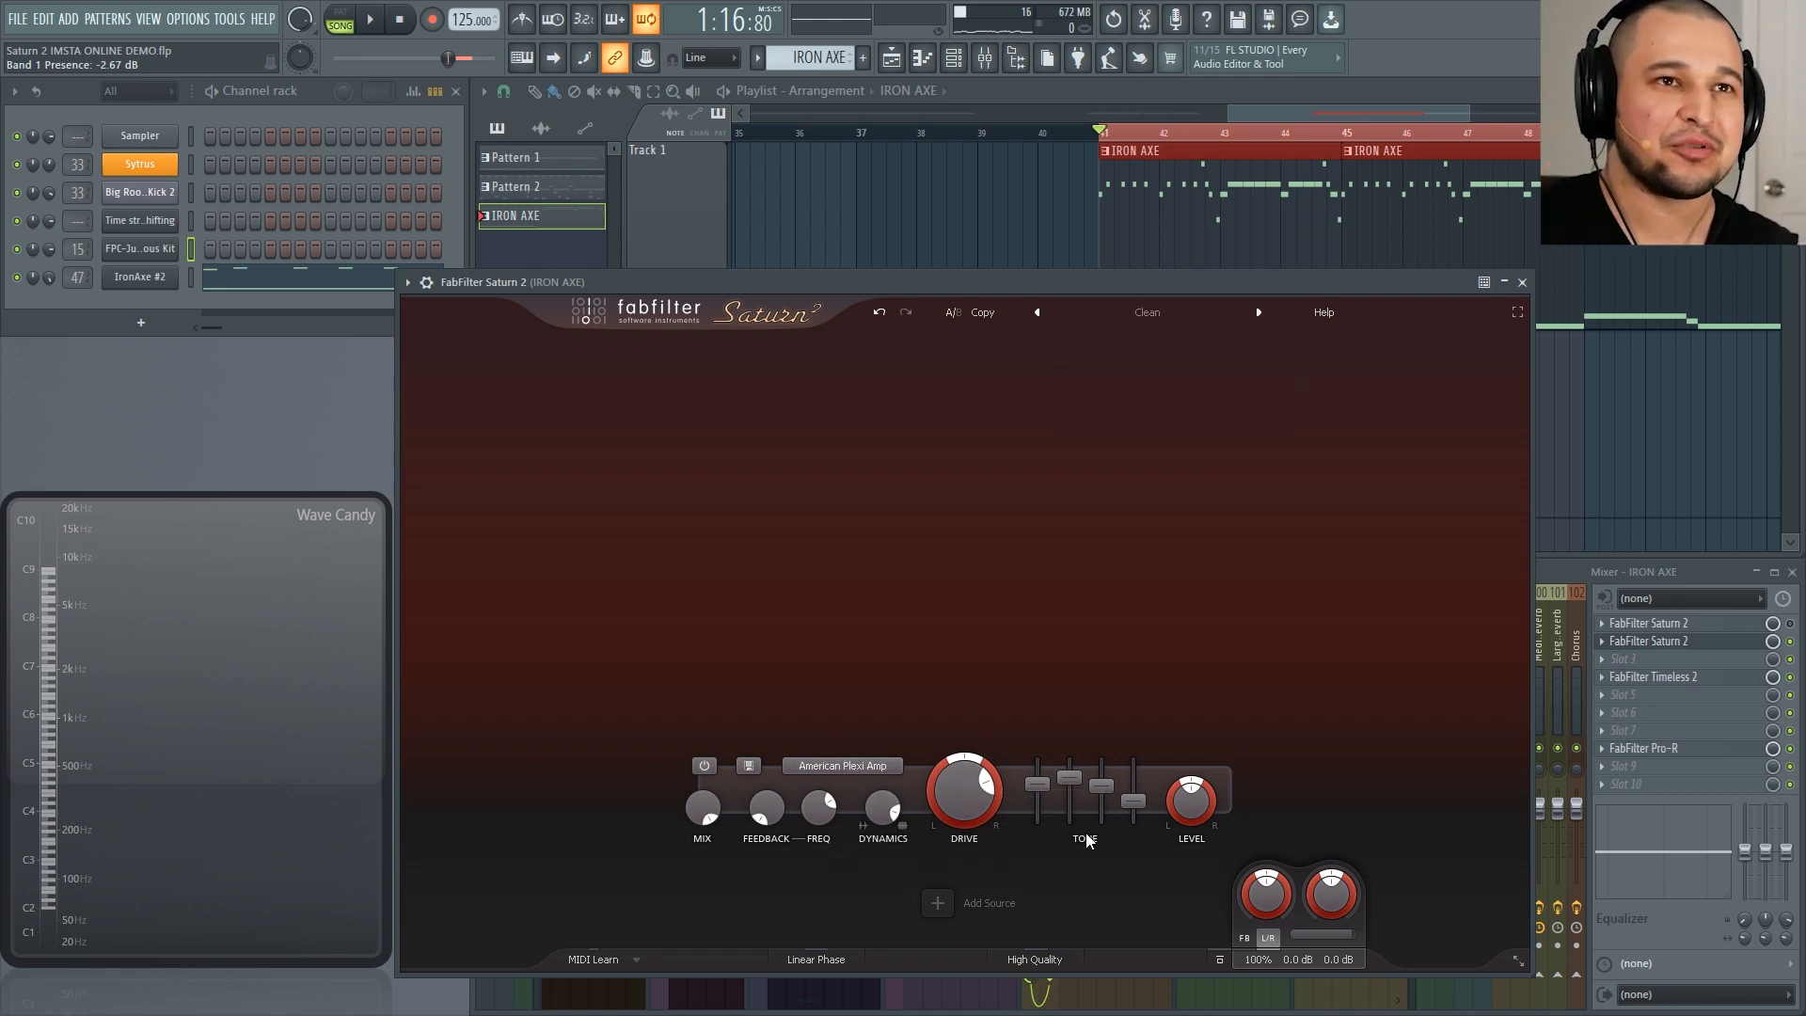
pyautogui.press('space')
pyautogui.moveTo(1133, 800); pyautogui.dragTo(1089, 843)
pyautogui.press('space')
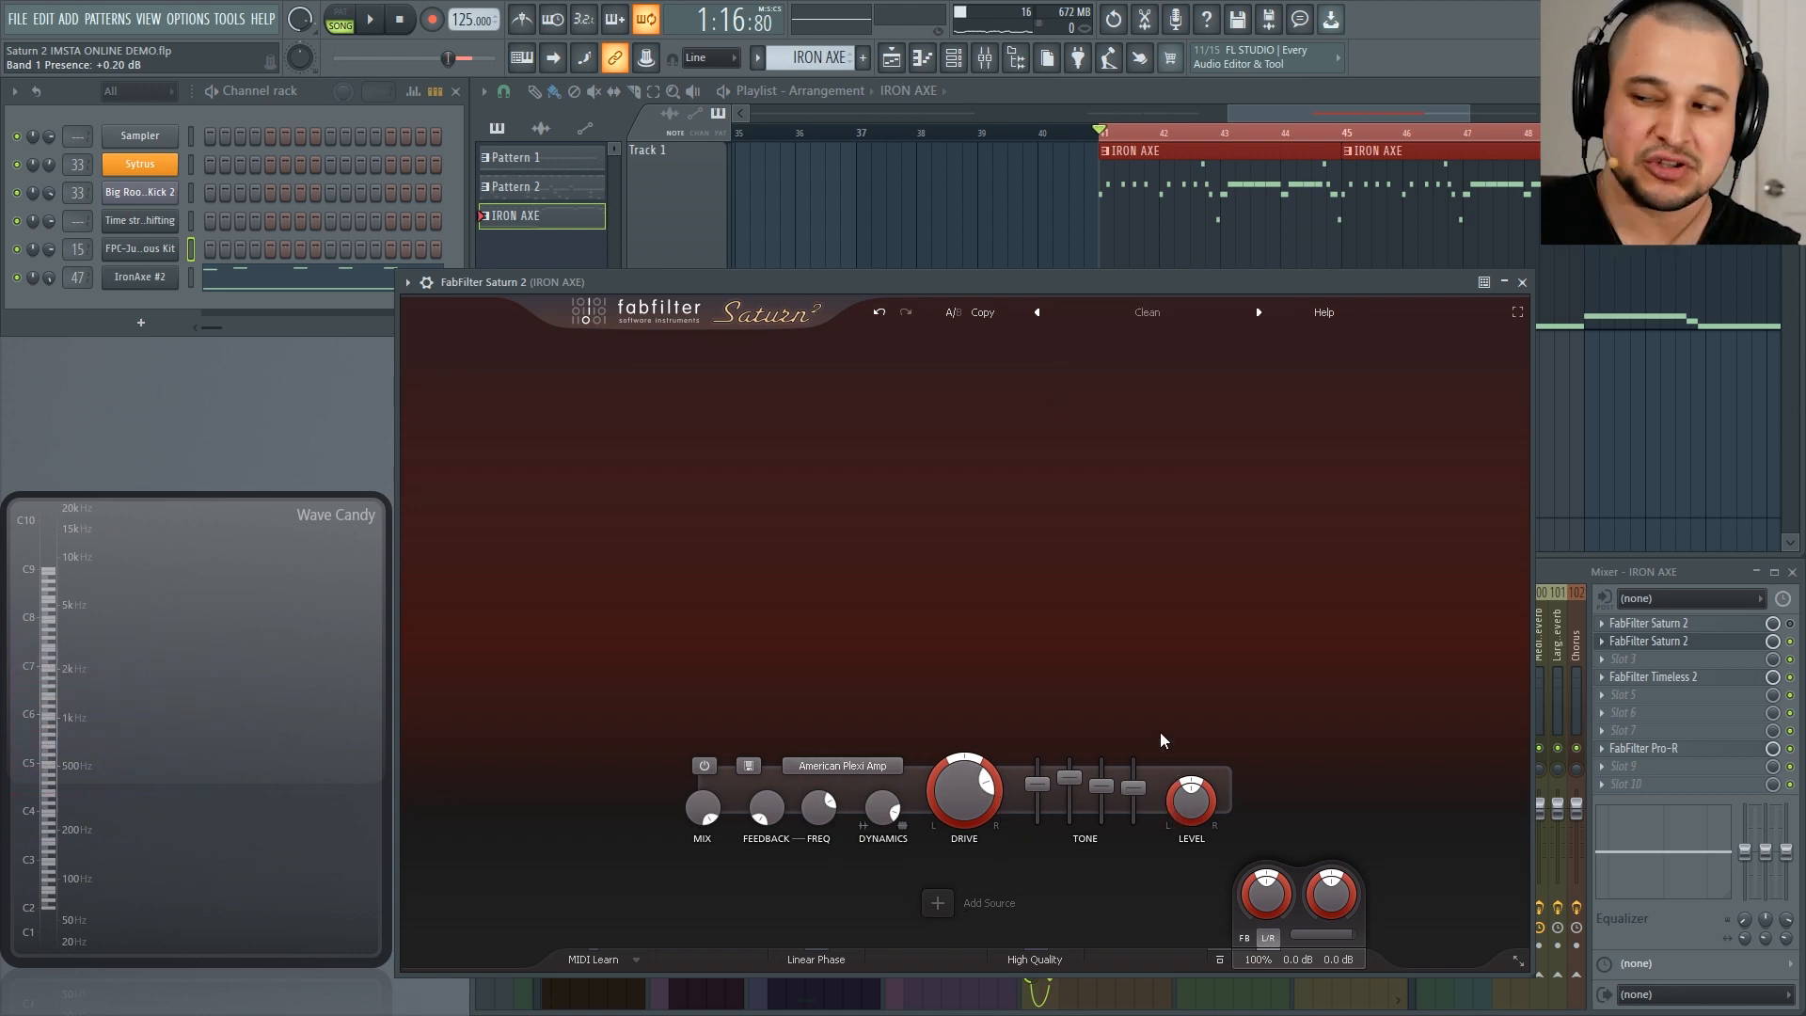
# Step: Play the guitar through American Plexi Amp, and audition British Rock Amp, British Pop Amp, Crunchy Amp and Lead Amp
pyautogui.click(873, 764)
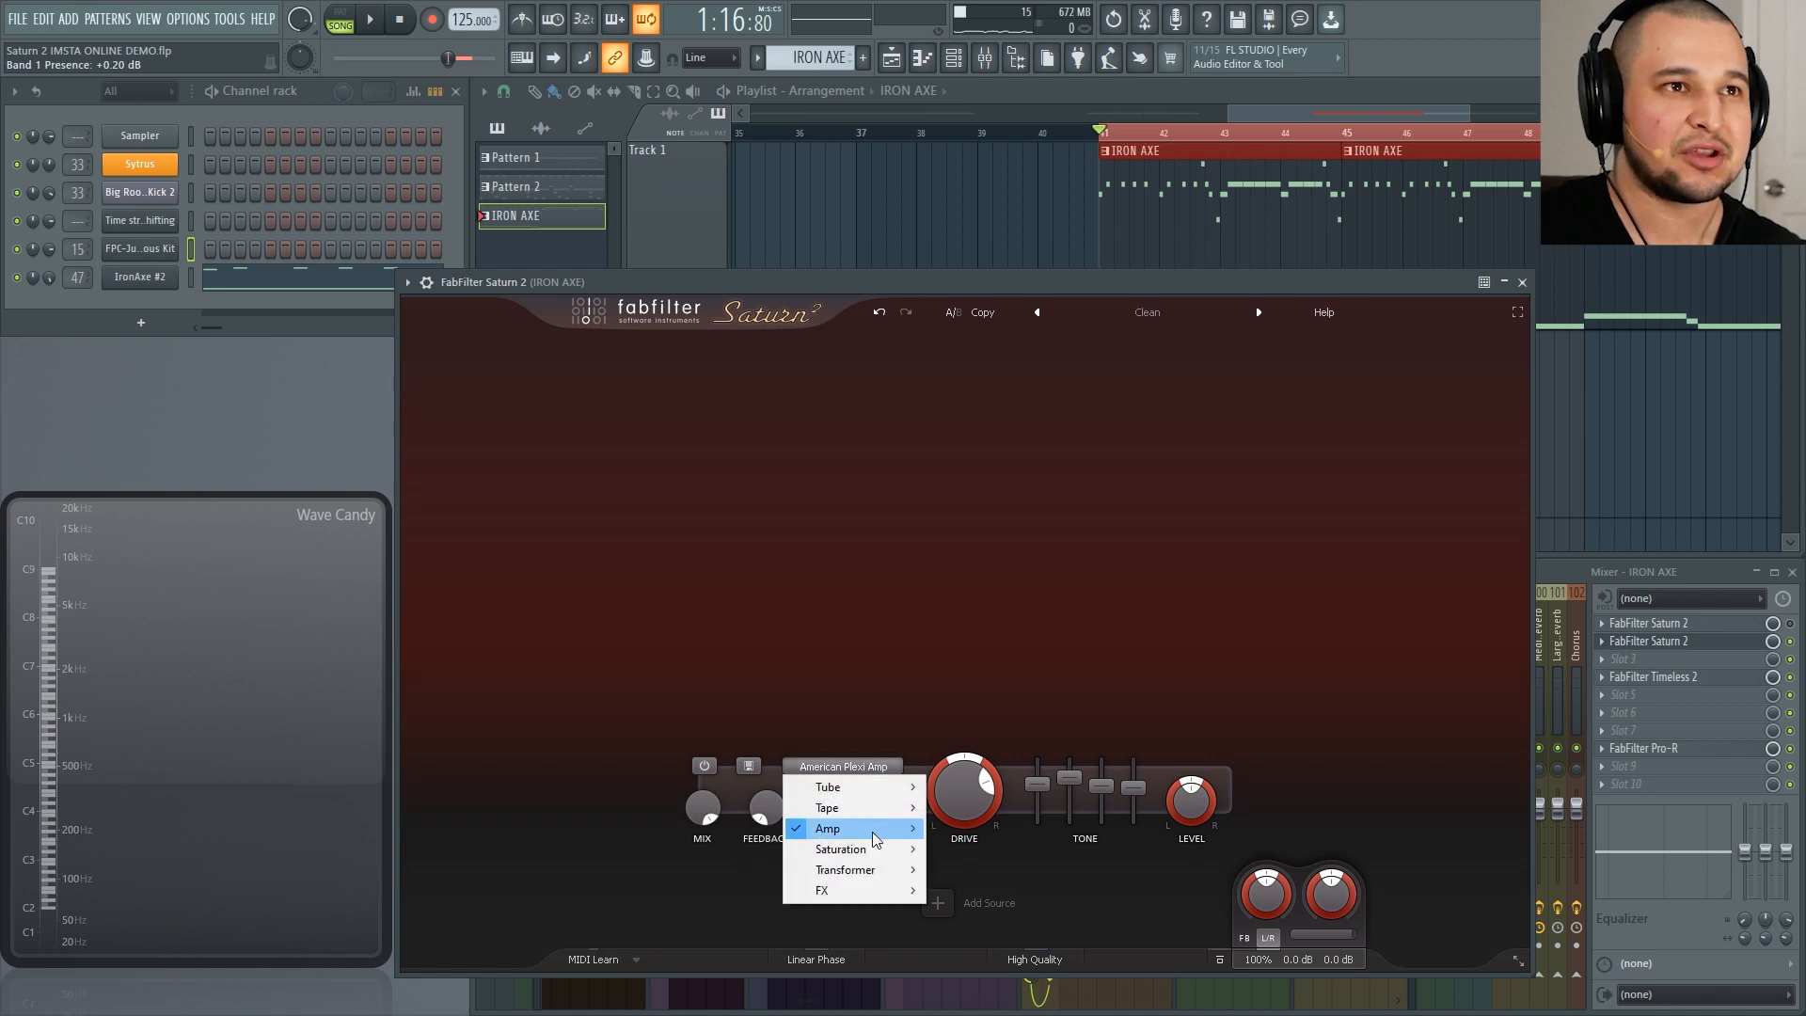
pyautogui.moveTo(872, 831)
pyautogui.click(983, 849)
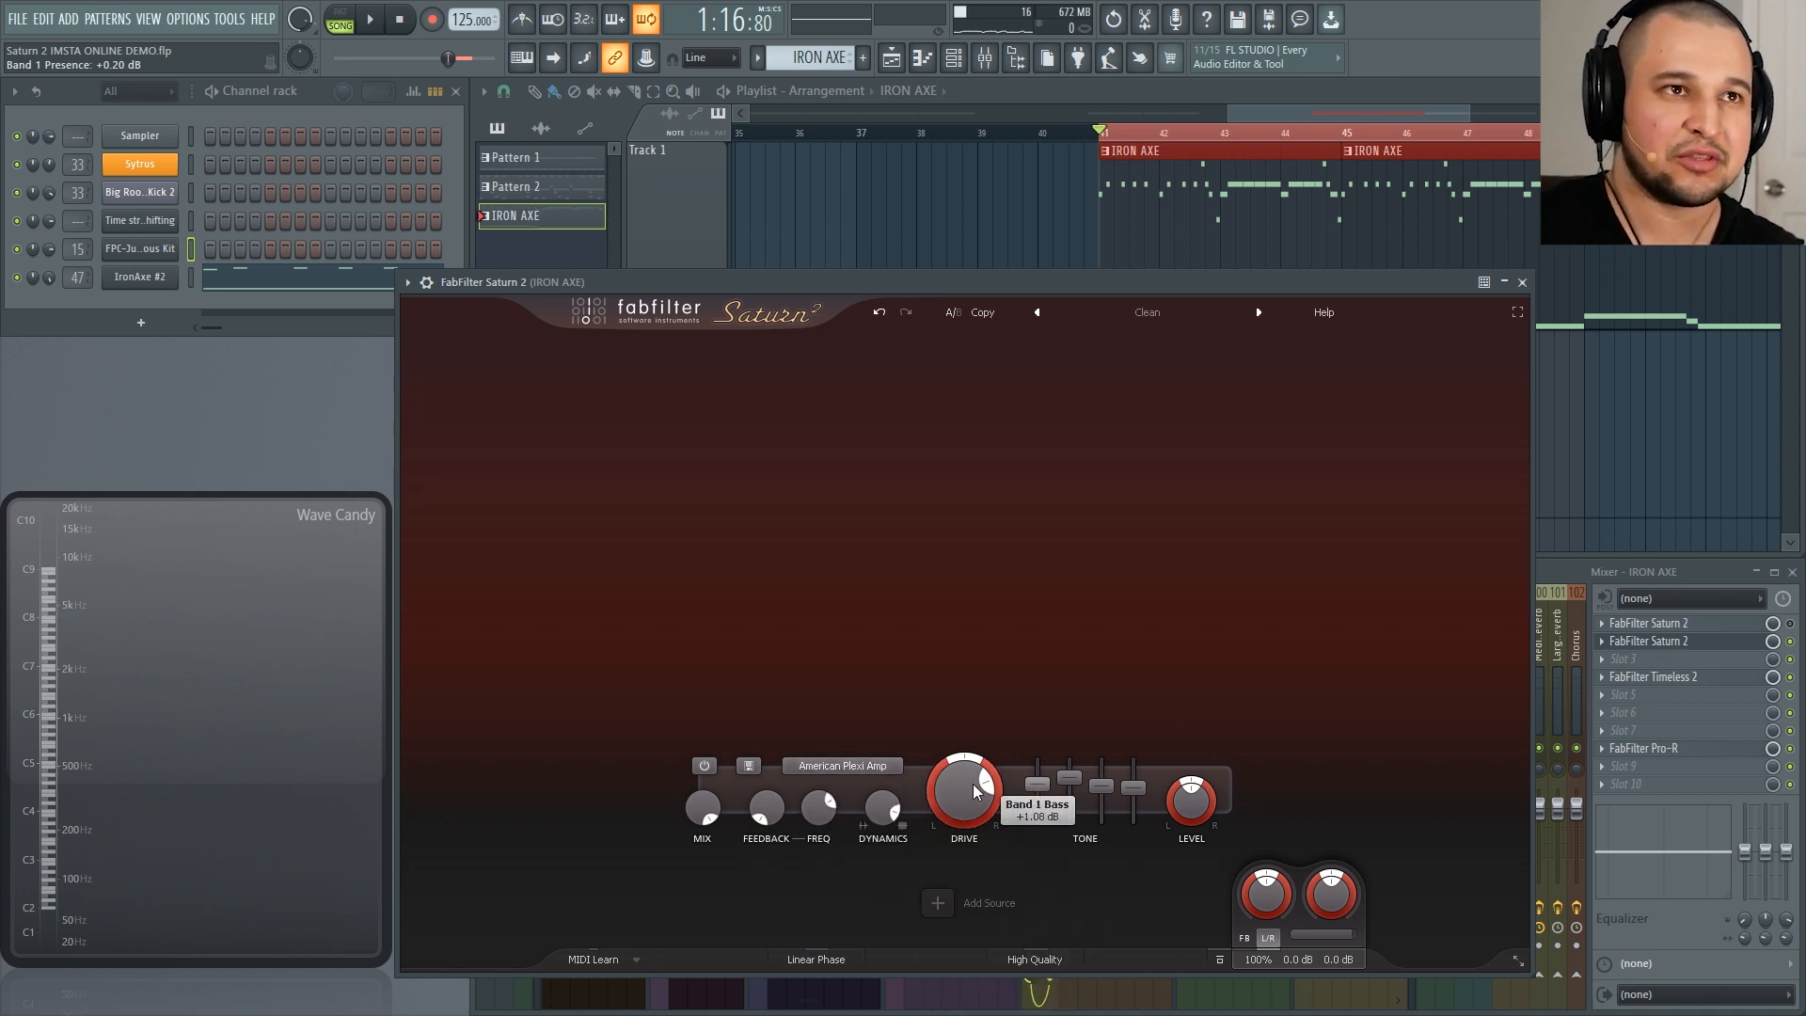
pyautogui.press('space')
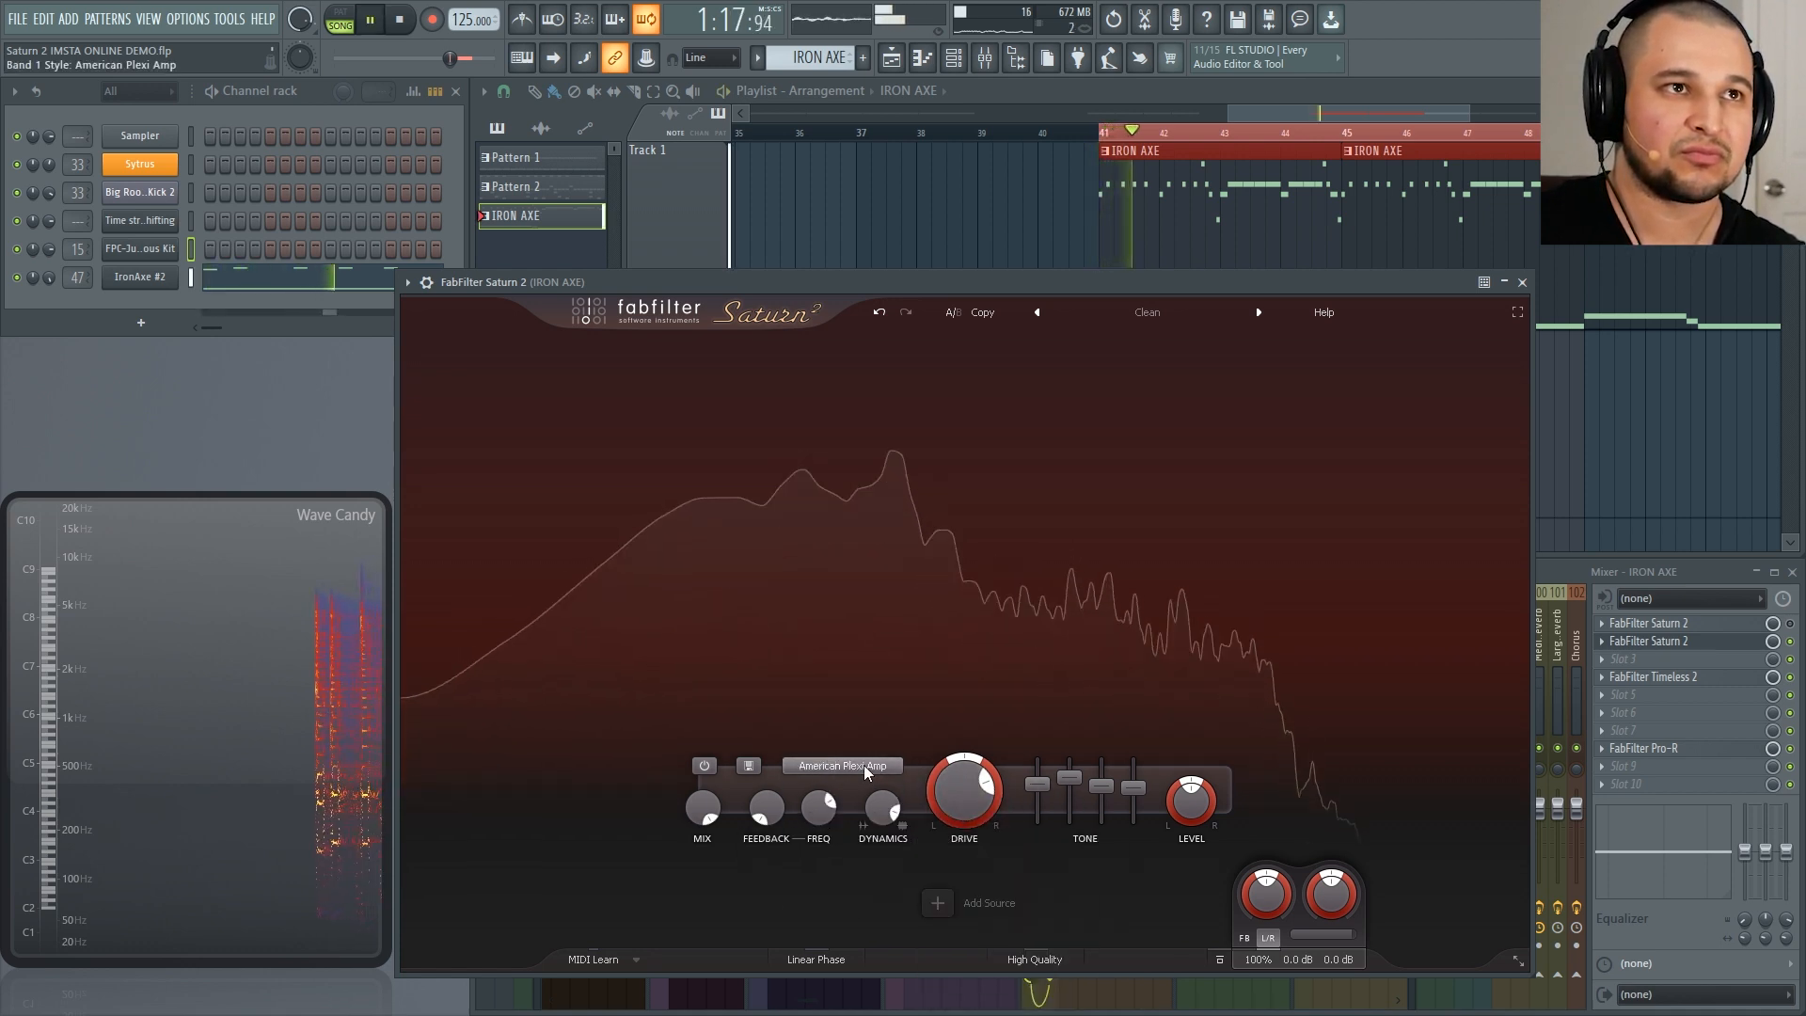
pyautogui.scroll(-1, 868, 769)
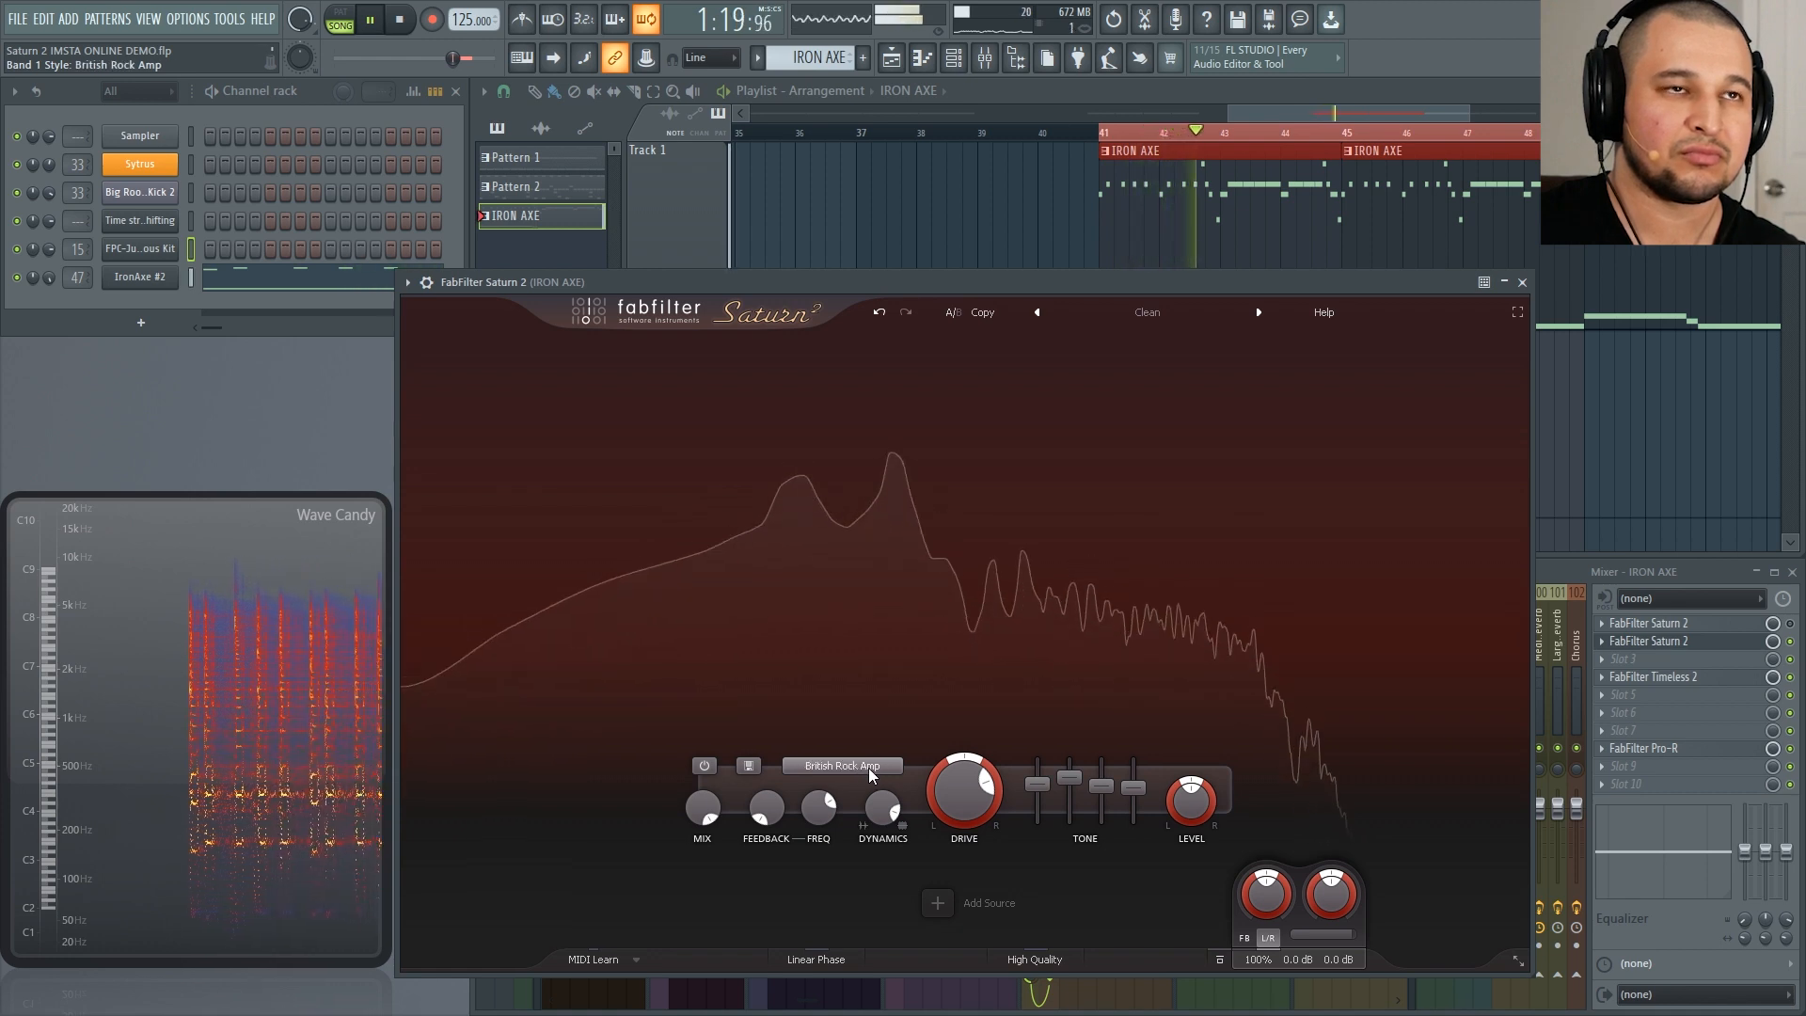
pyautogui.scroll(-1, 867, 768)
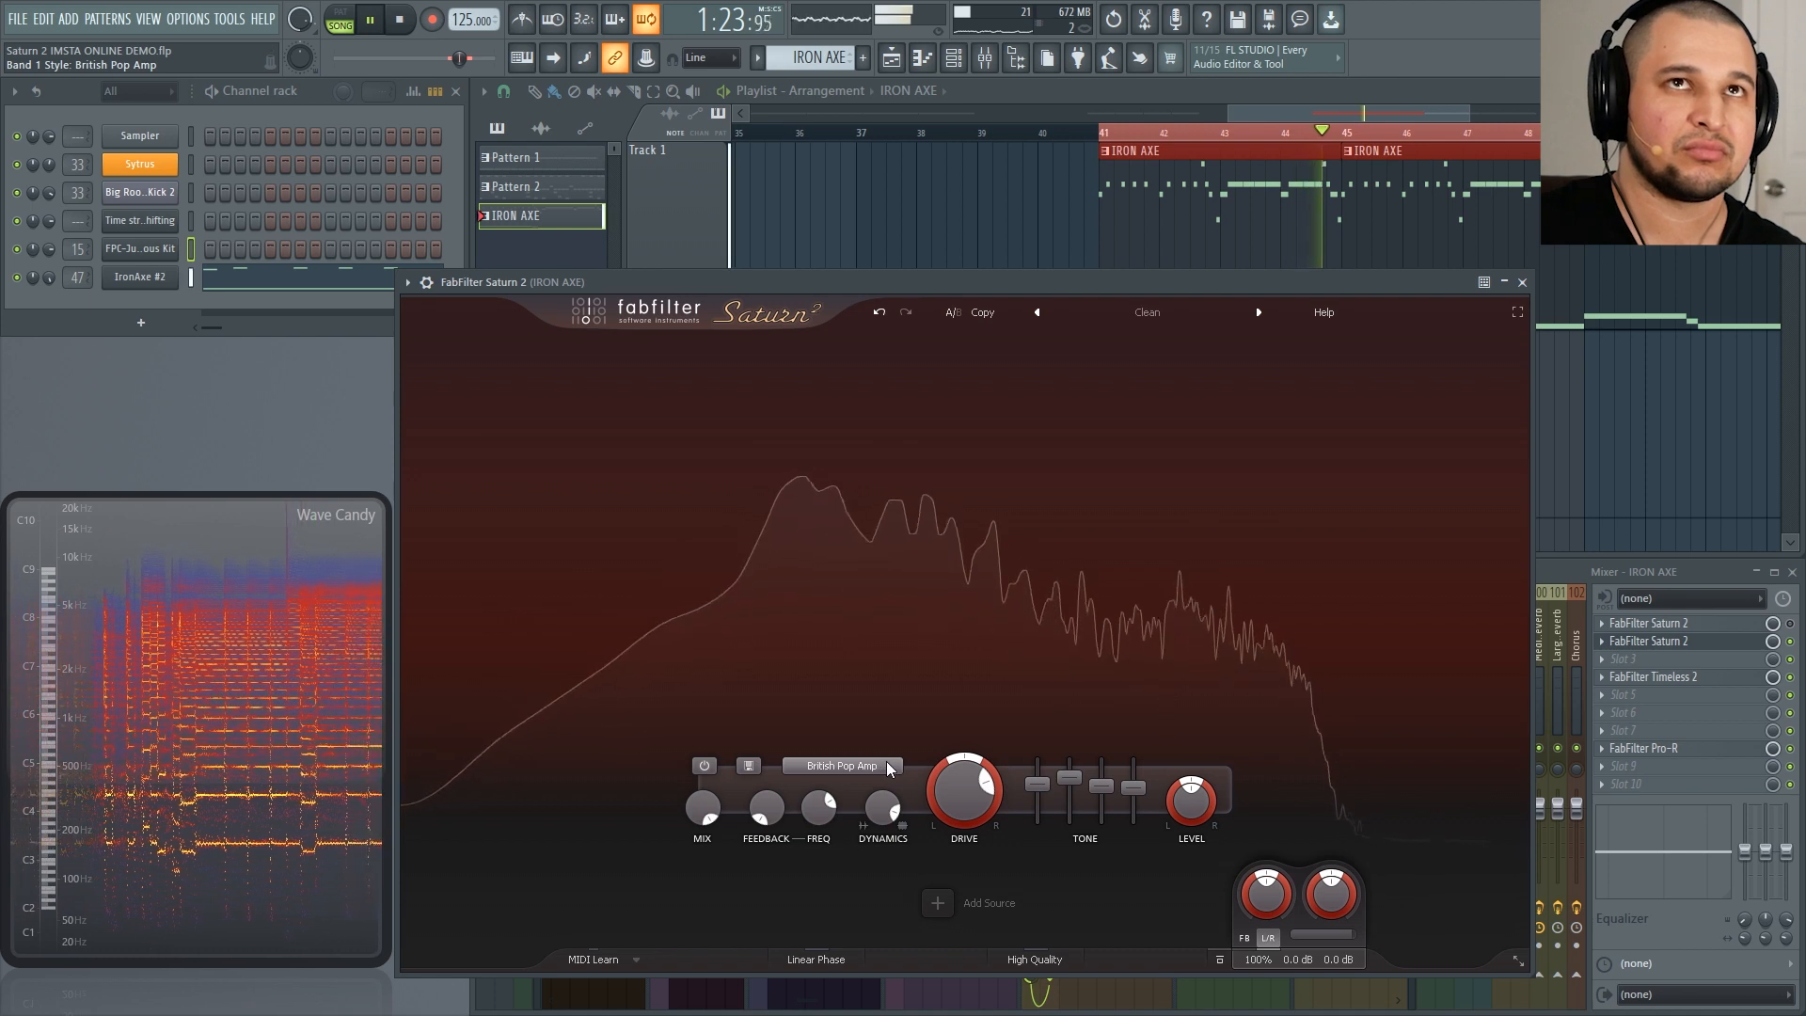
pyautogui.scroll(-1, 886, 760)
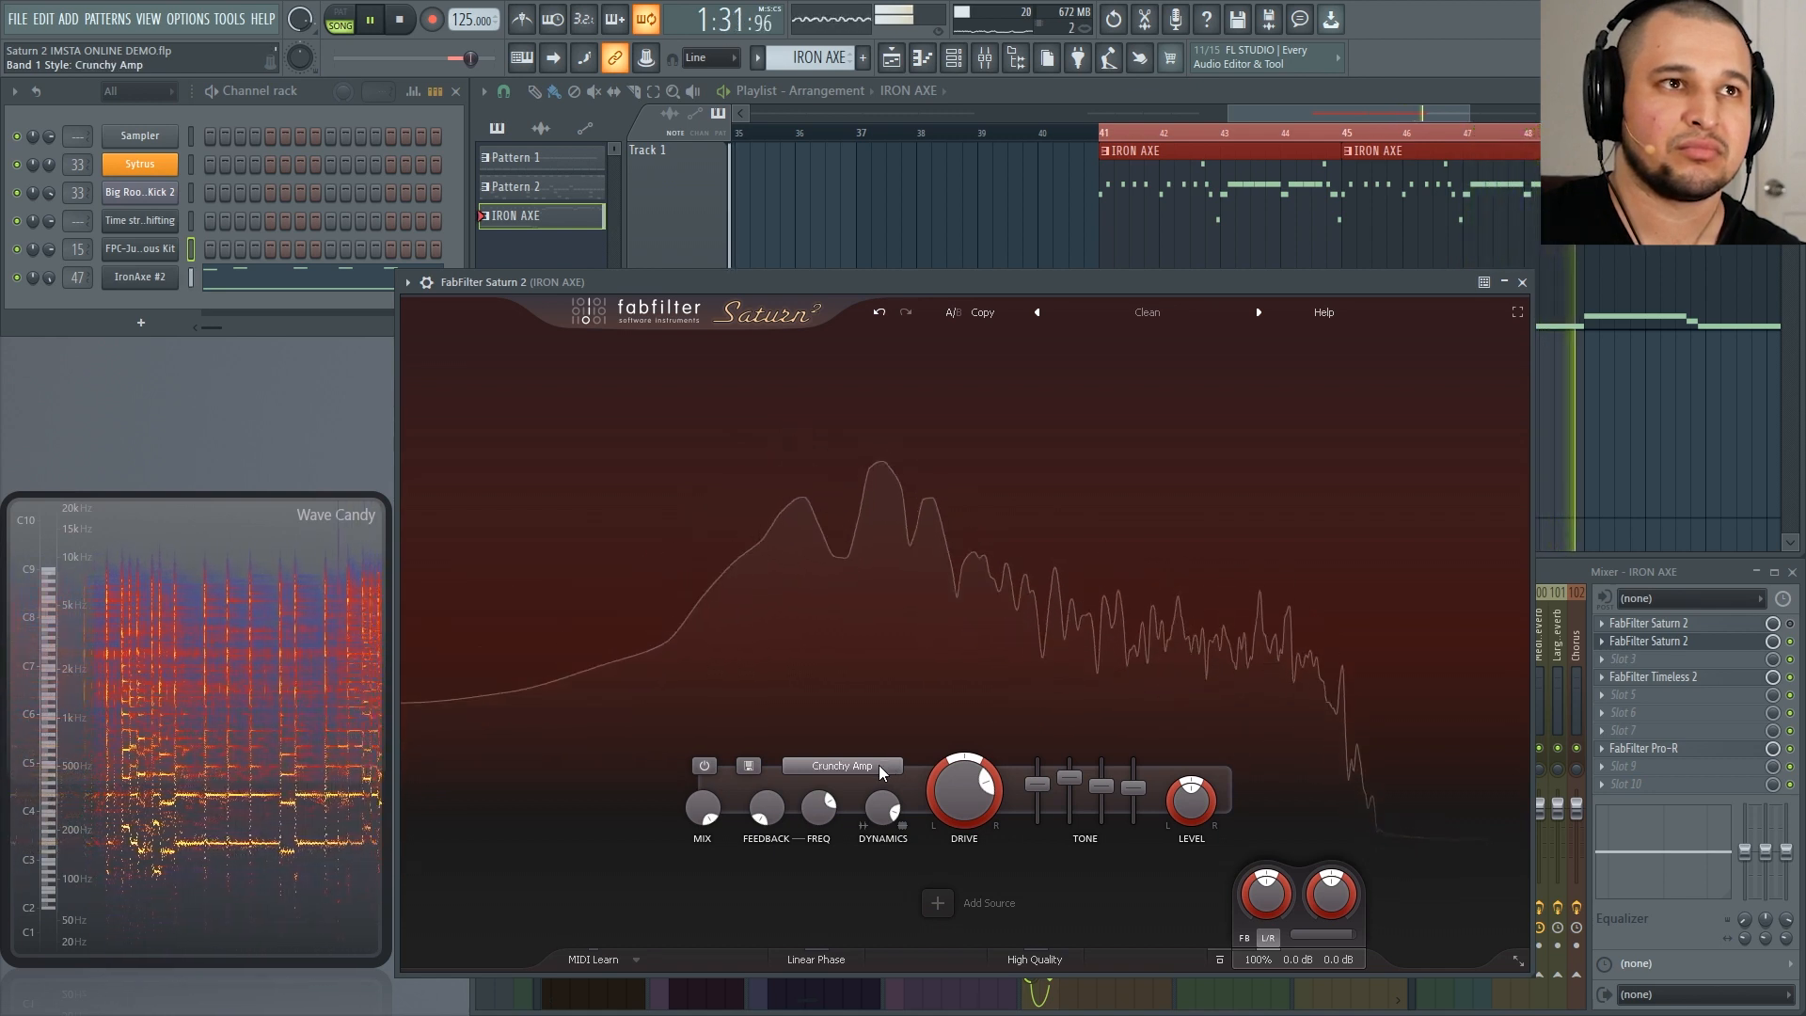
pyautogui.scroll(-1, 881, 764)
pyautogui.scroll(-1, 878, 765)
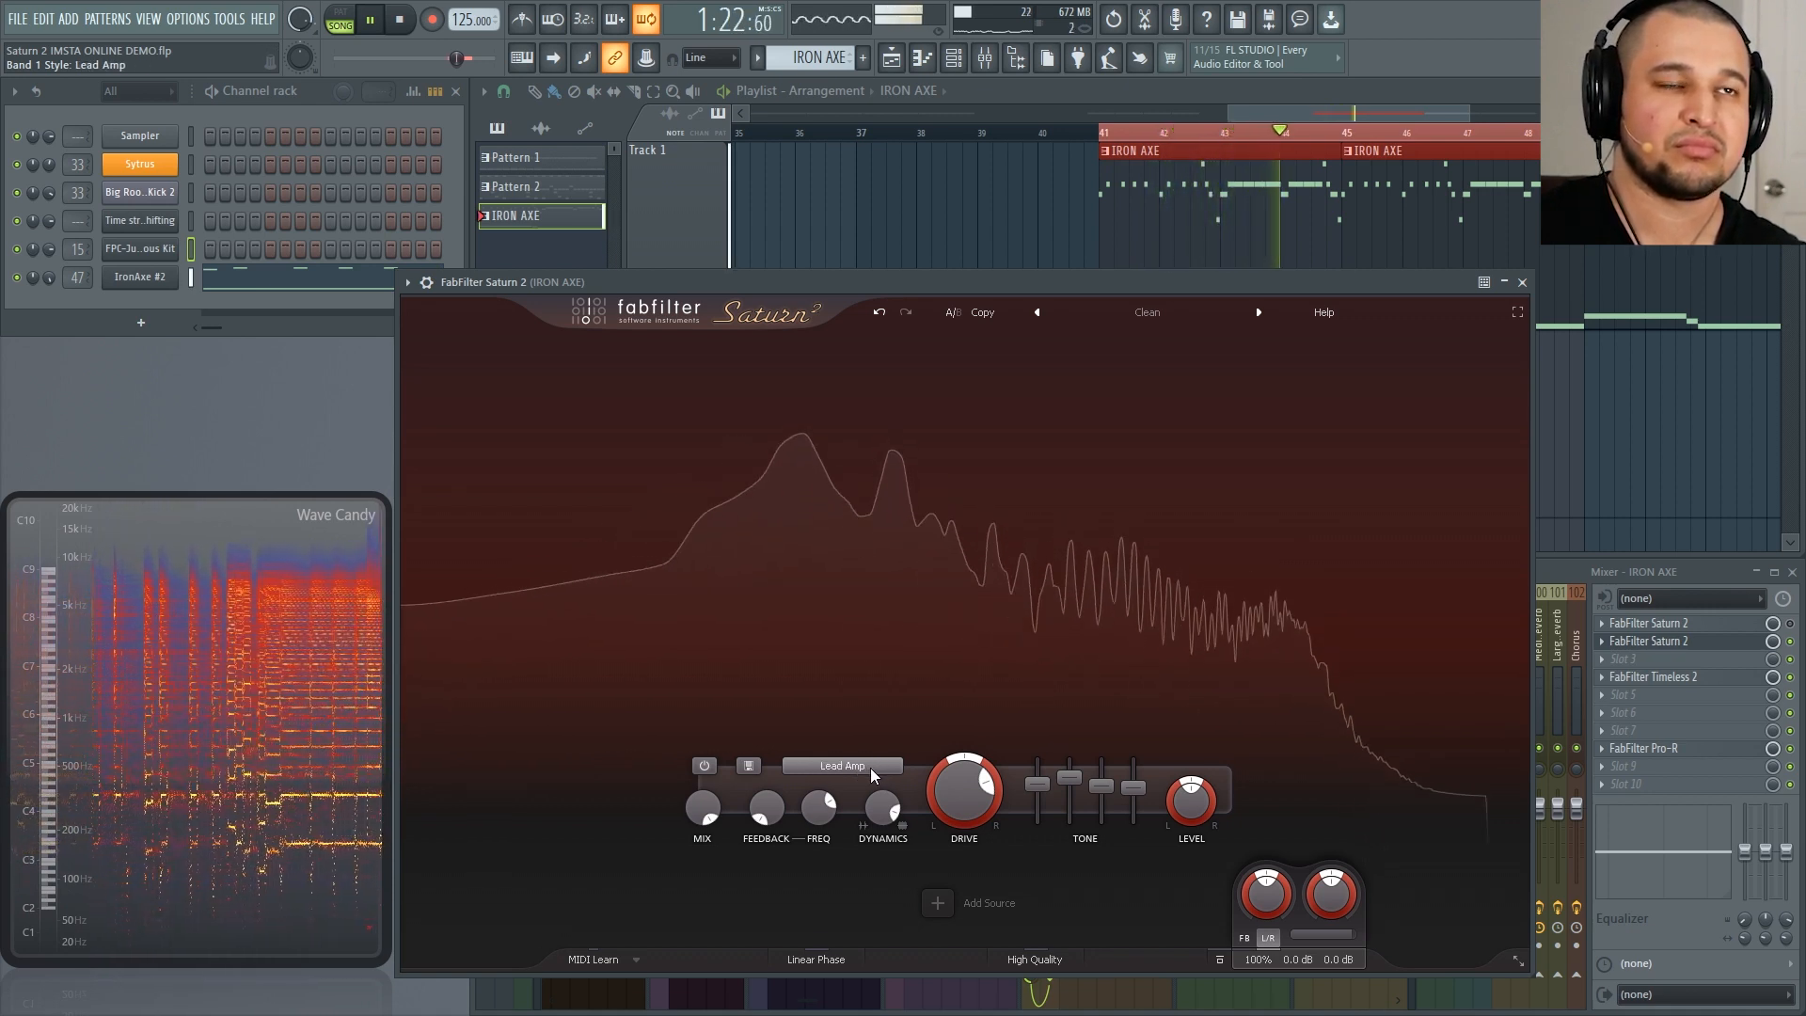
# Step: Reset the band's tone sliders to their neutral positions while the guitar plays
pyautogui.keyDown('ctrl'); pyautogui.click(1102, 783); pyautogui.keyUp('ctrl')
pyautogui.keyDown('ctrl'); pyautogui.click(1136, 786); pyautogui.keyUp('ctrl')
pyautogui.keyDown('ctrl'); pyautogui.click(1031, 788); pyautogui.keyUp('ctrl')
# Step: Compare the Screaming Amp and Lead Amp styles, and switch the band to Power Amp
pyautogui.scroll(-1, 888, 764)
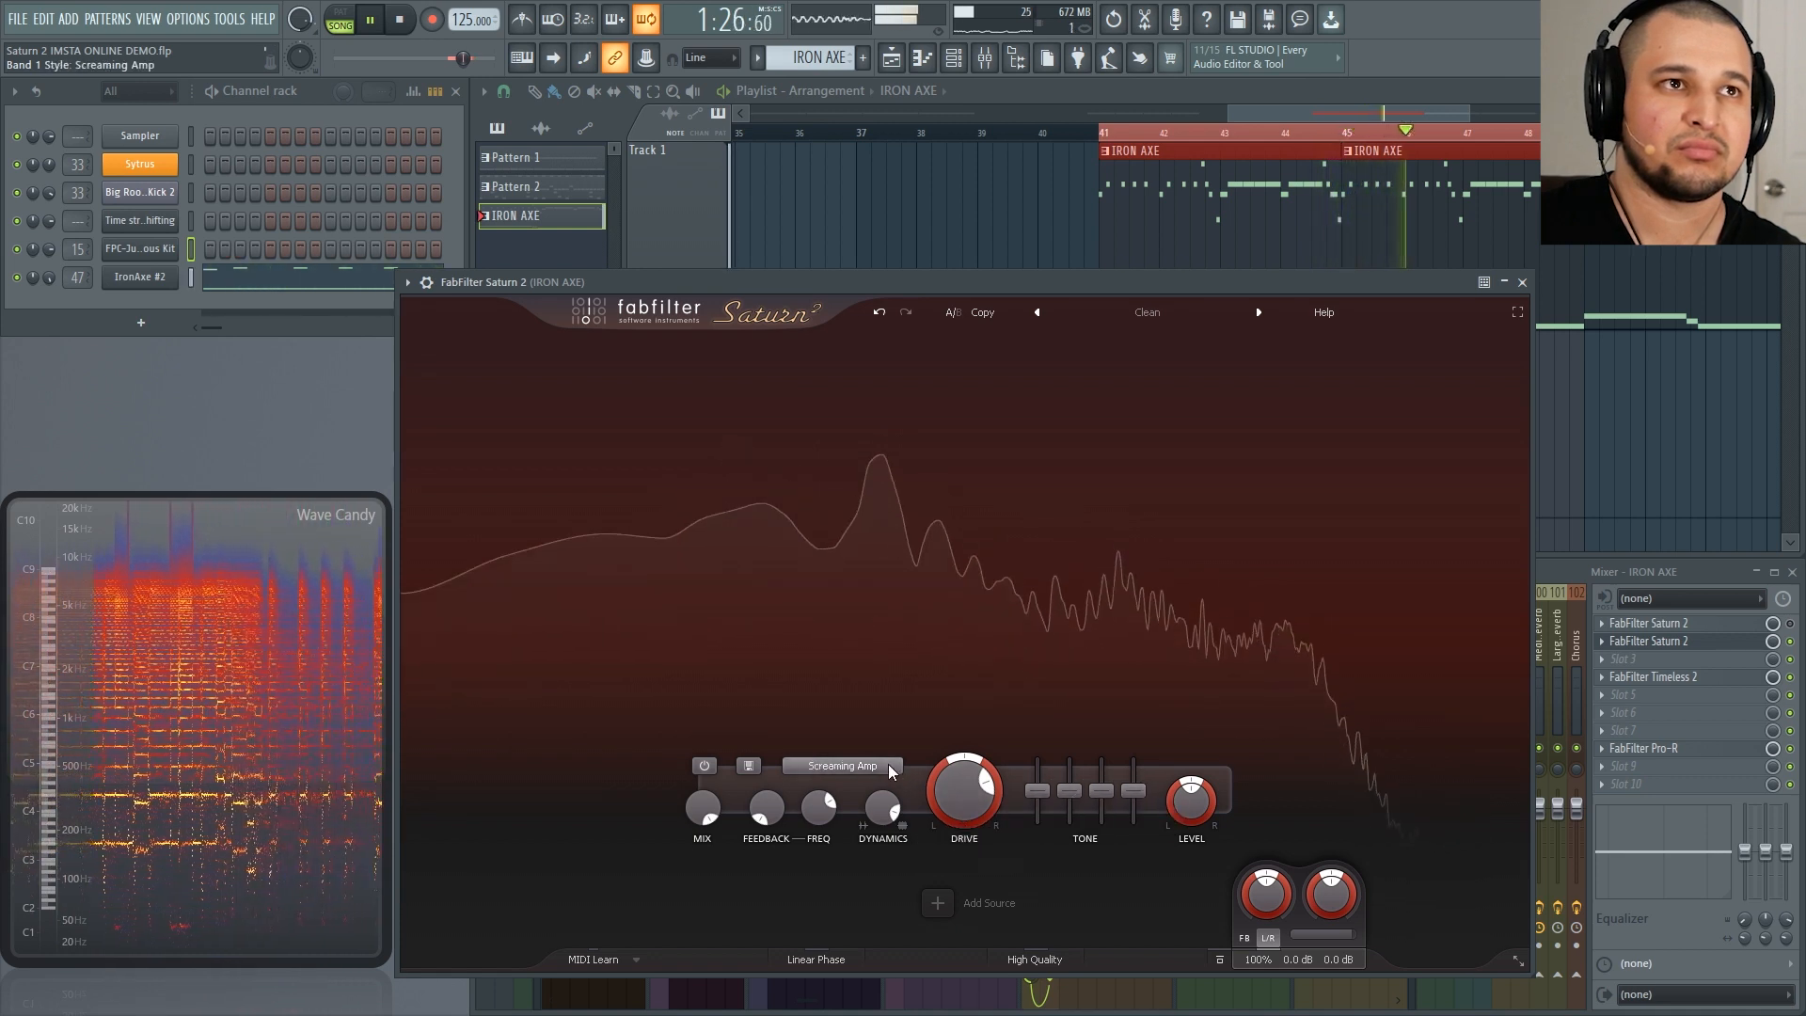
pyautogui.scroll(1, 888, 764)
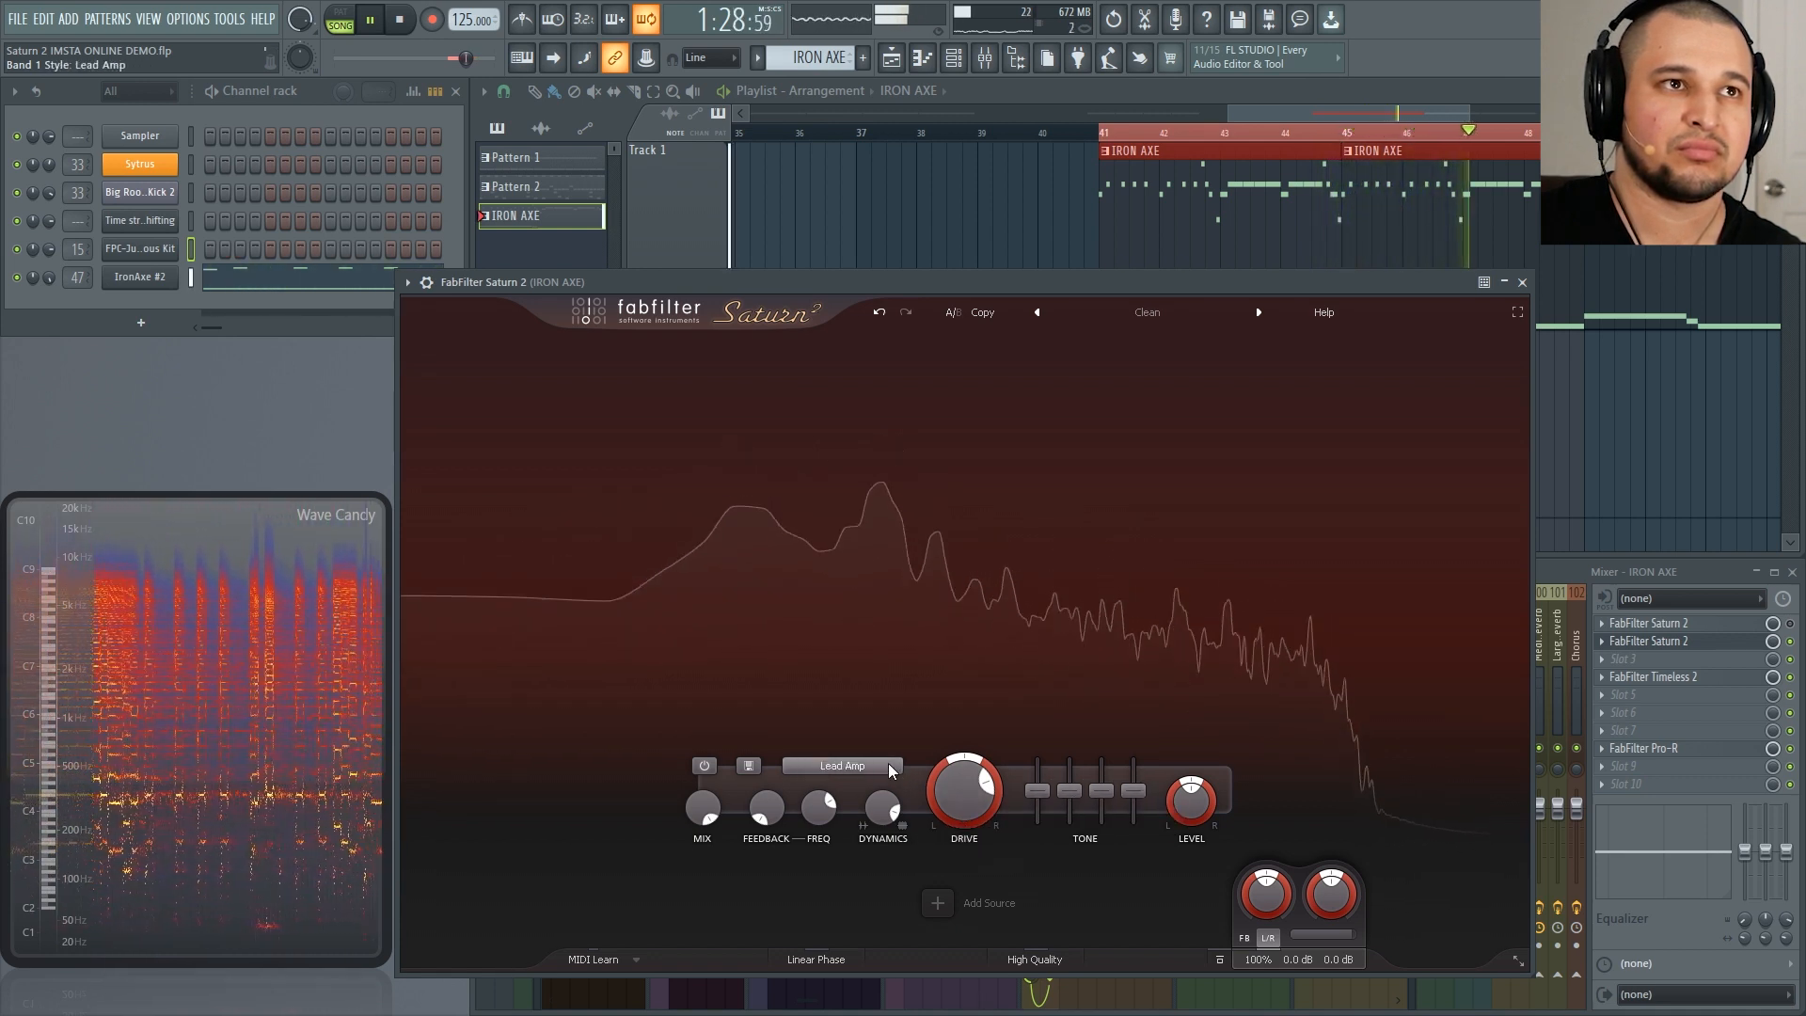
pyautogui.scroll(-1, 888, 764)
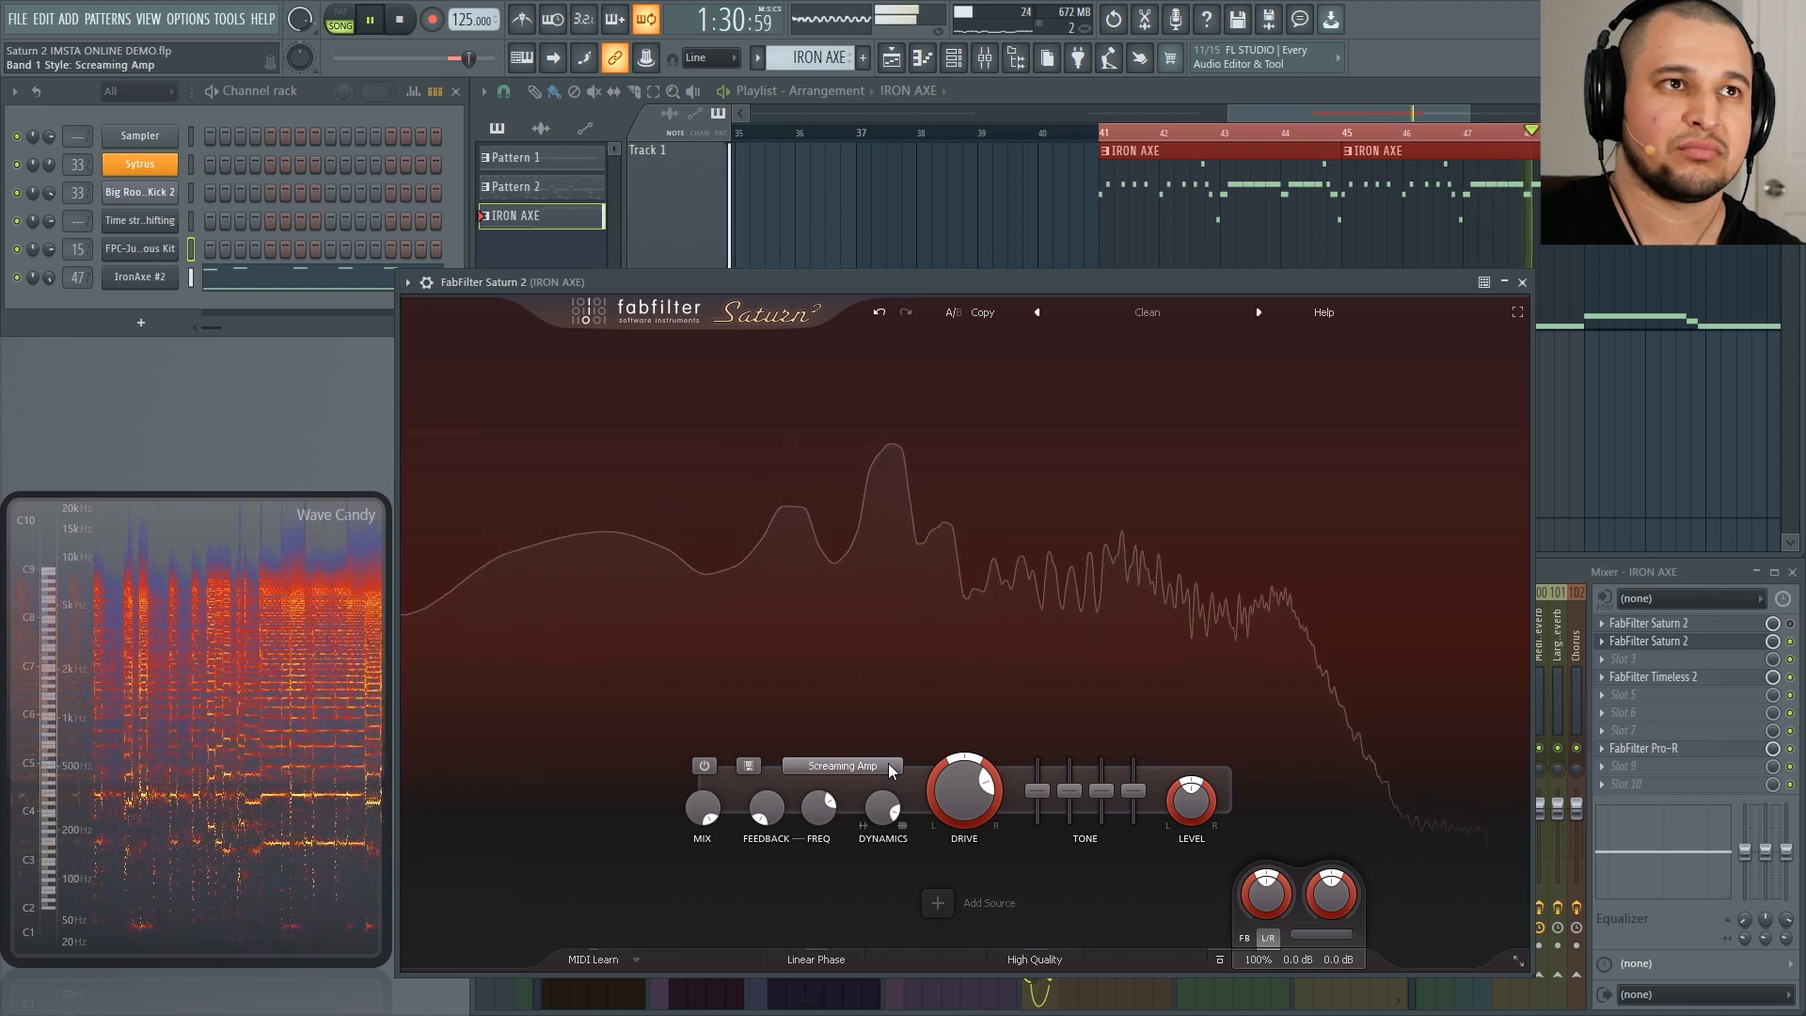
pyautogui.scroll(-1, 888, 764)
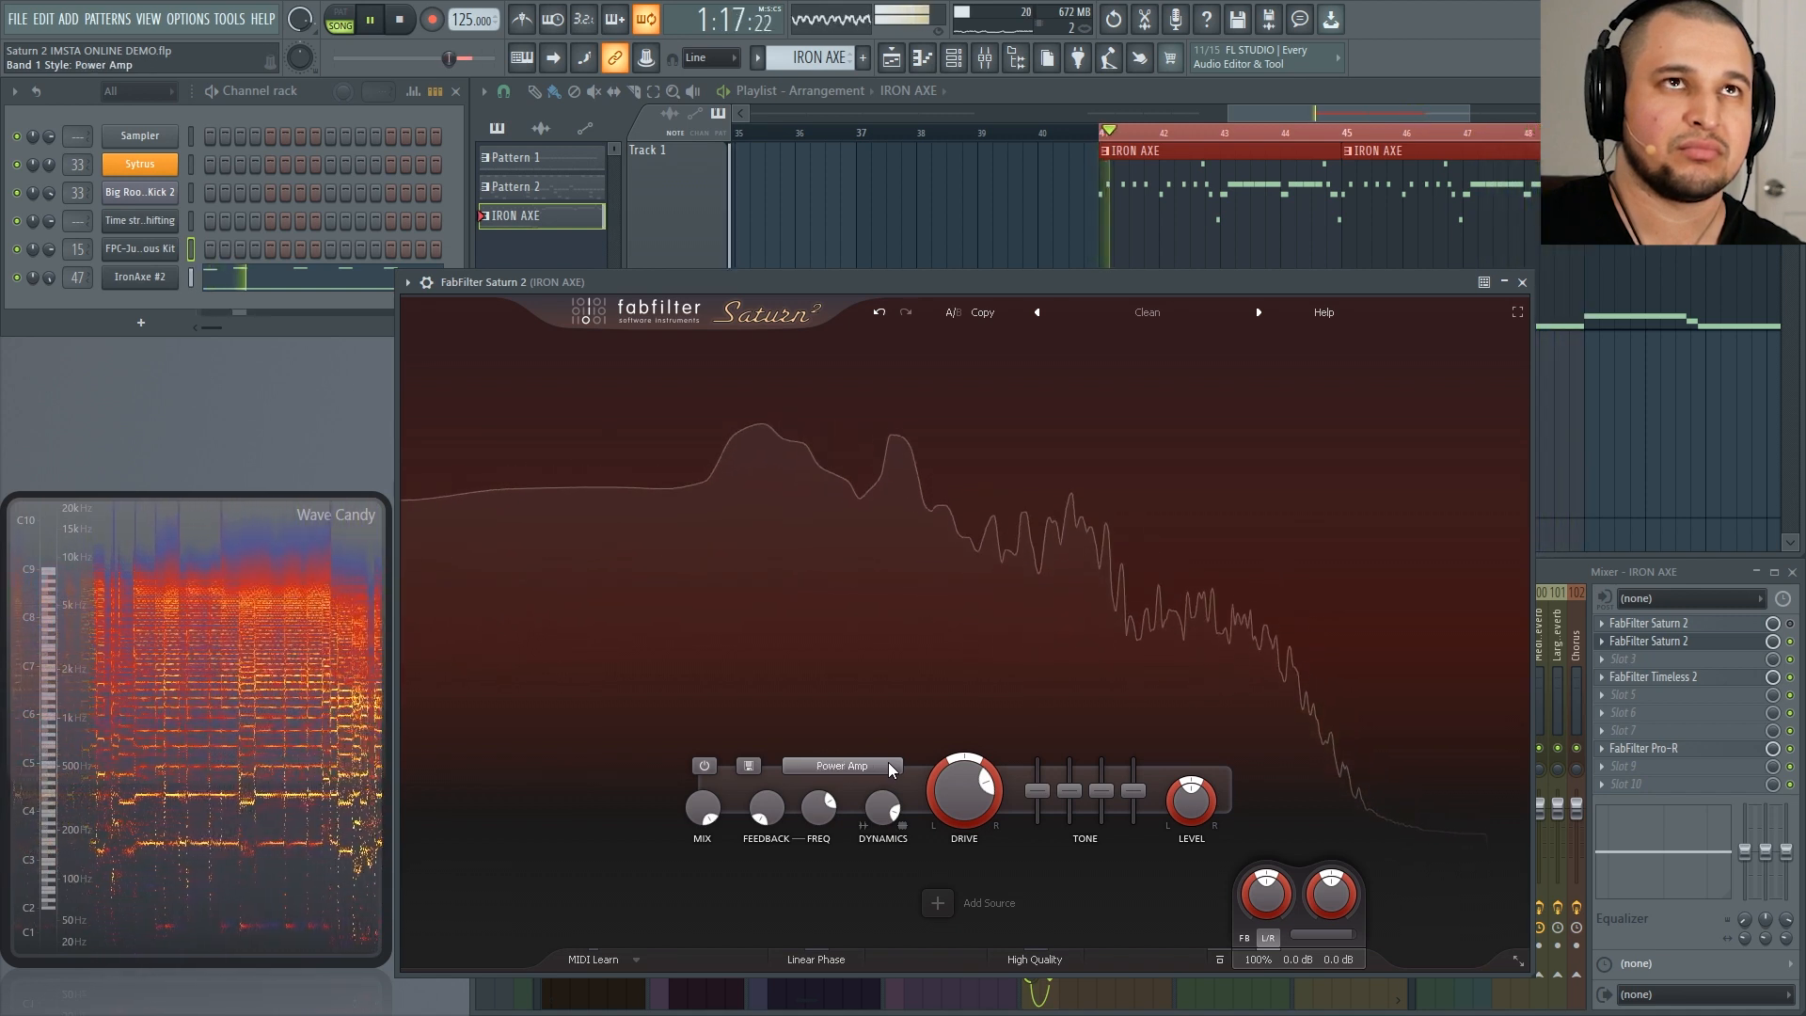
# Step: Lower the bass, set presence to -0.79 dB, treble to +1.41 dB and drive to 67.77%, and stop playback
pyautogui.moveTo(1037, 791); pyautogui.dragTo(1126, 792)
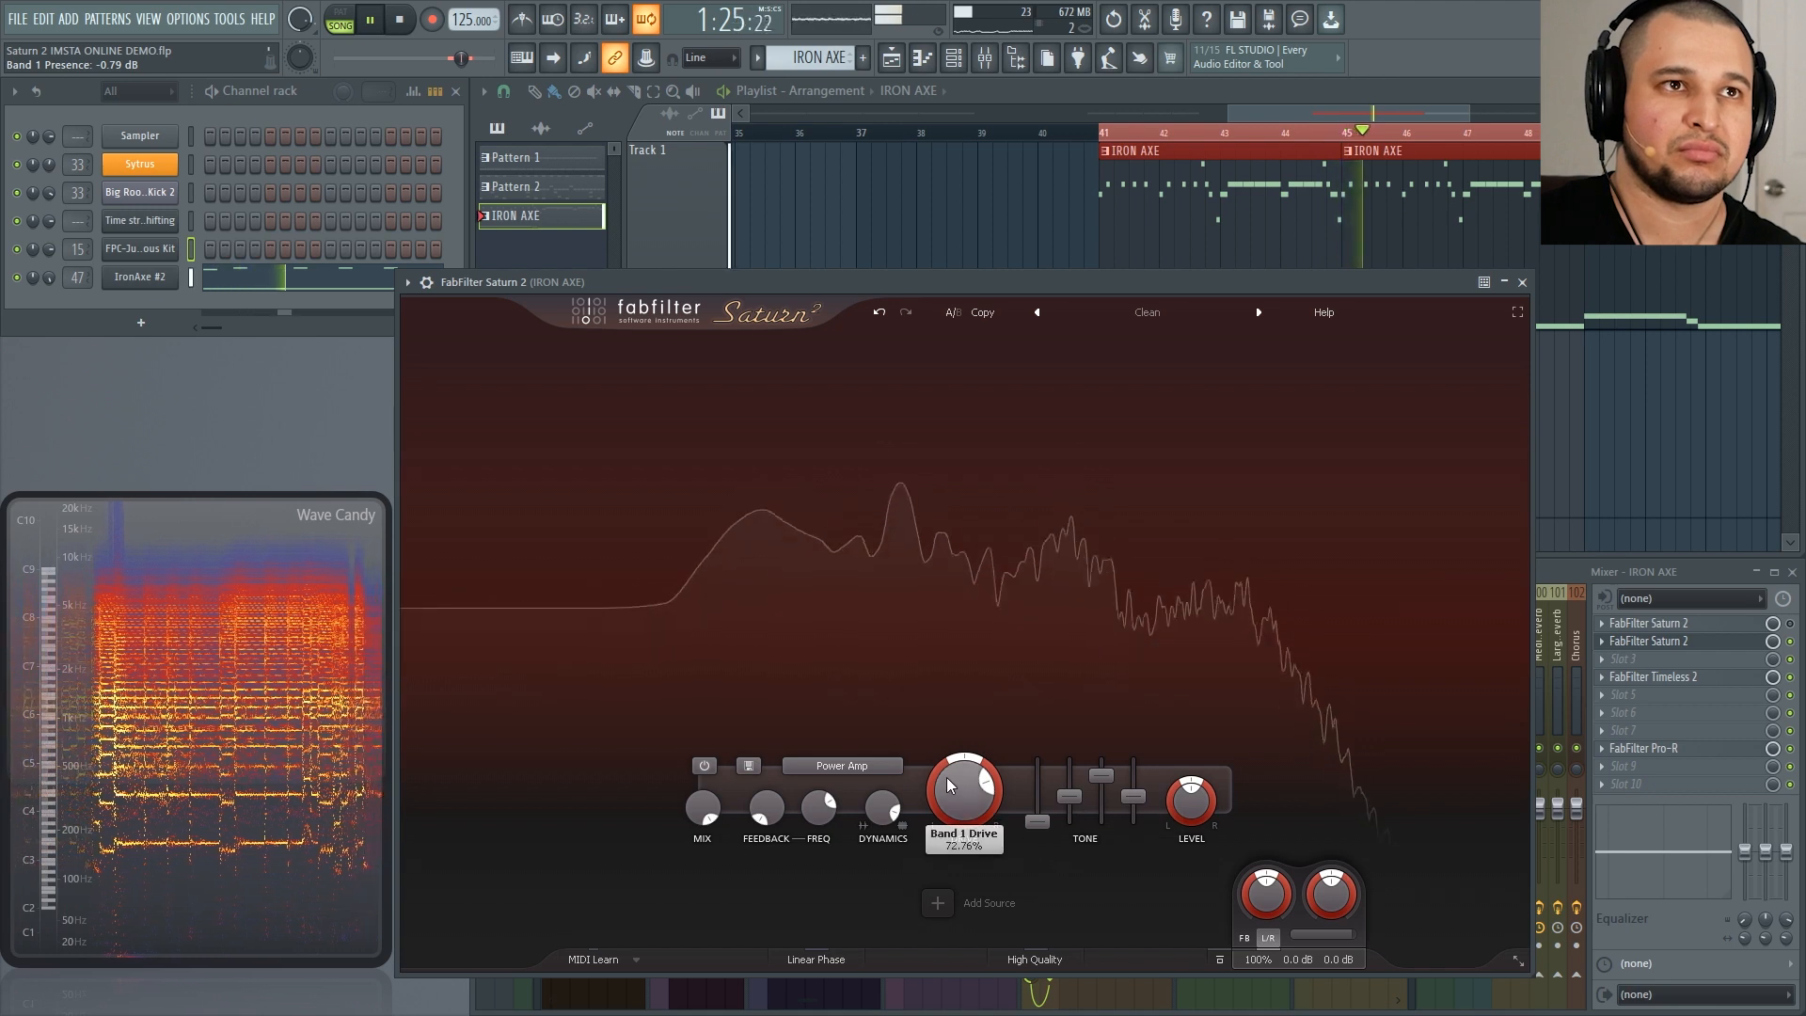
pyautogui.moveTo(947, 777)
pyautogui.mouseDown()
pyautogui.moveTo(955, 696)
pyautogui.moveTo(950, 767)
pyautogui.mouseUp()
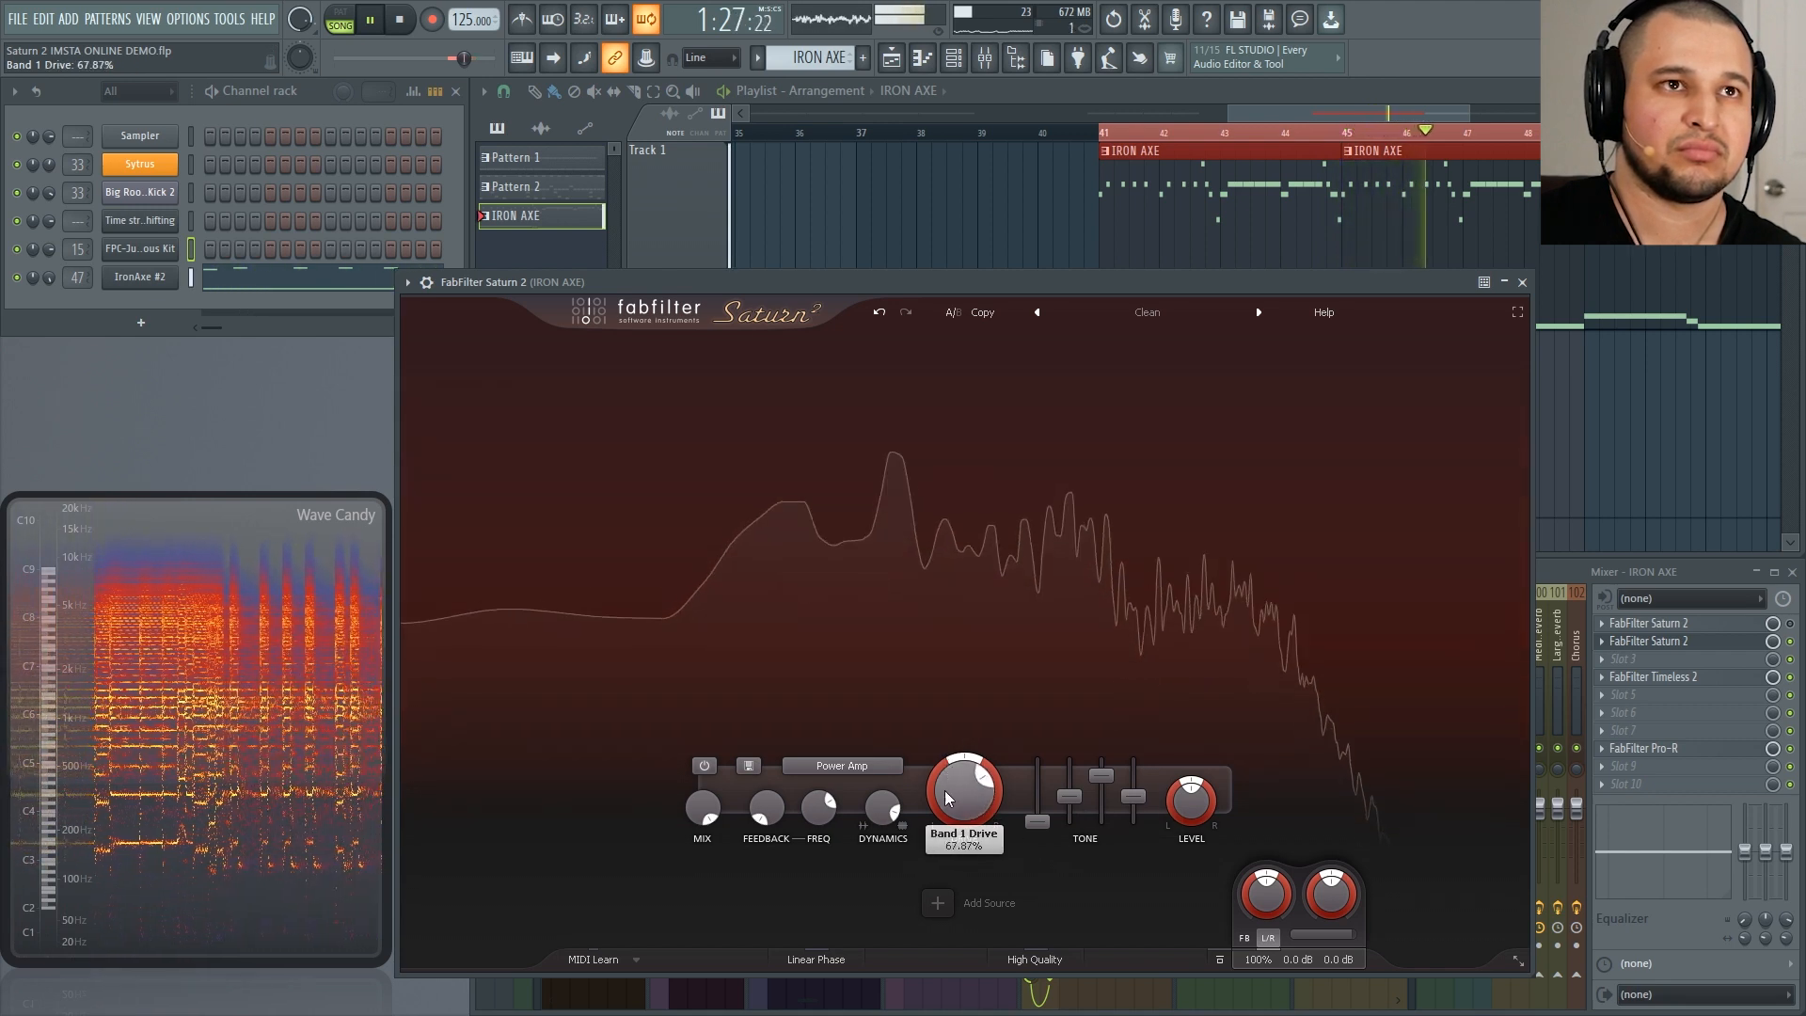
pyautogui.moveTo(1099, 781); pyautogui.dragTo(1101, 789)
pyautogui.press('space')
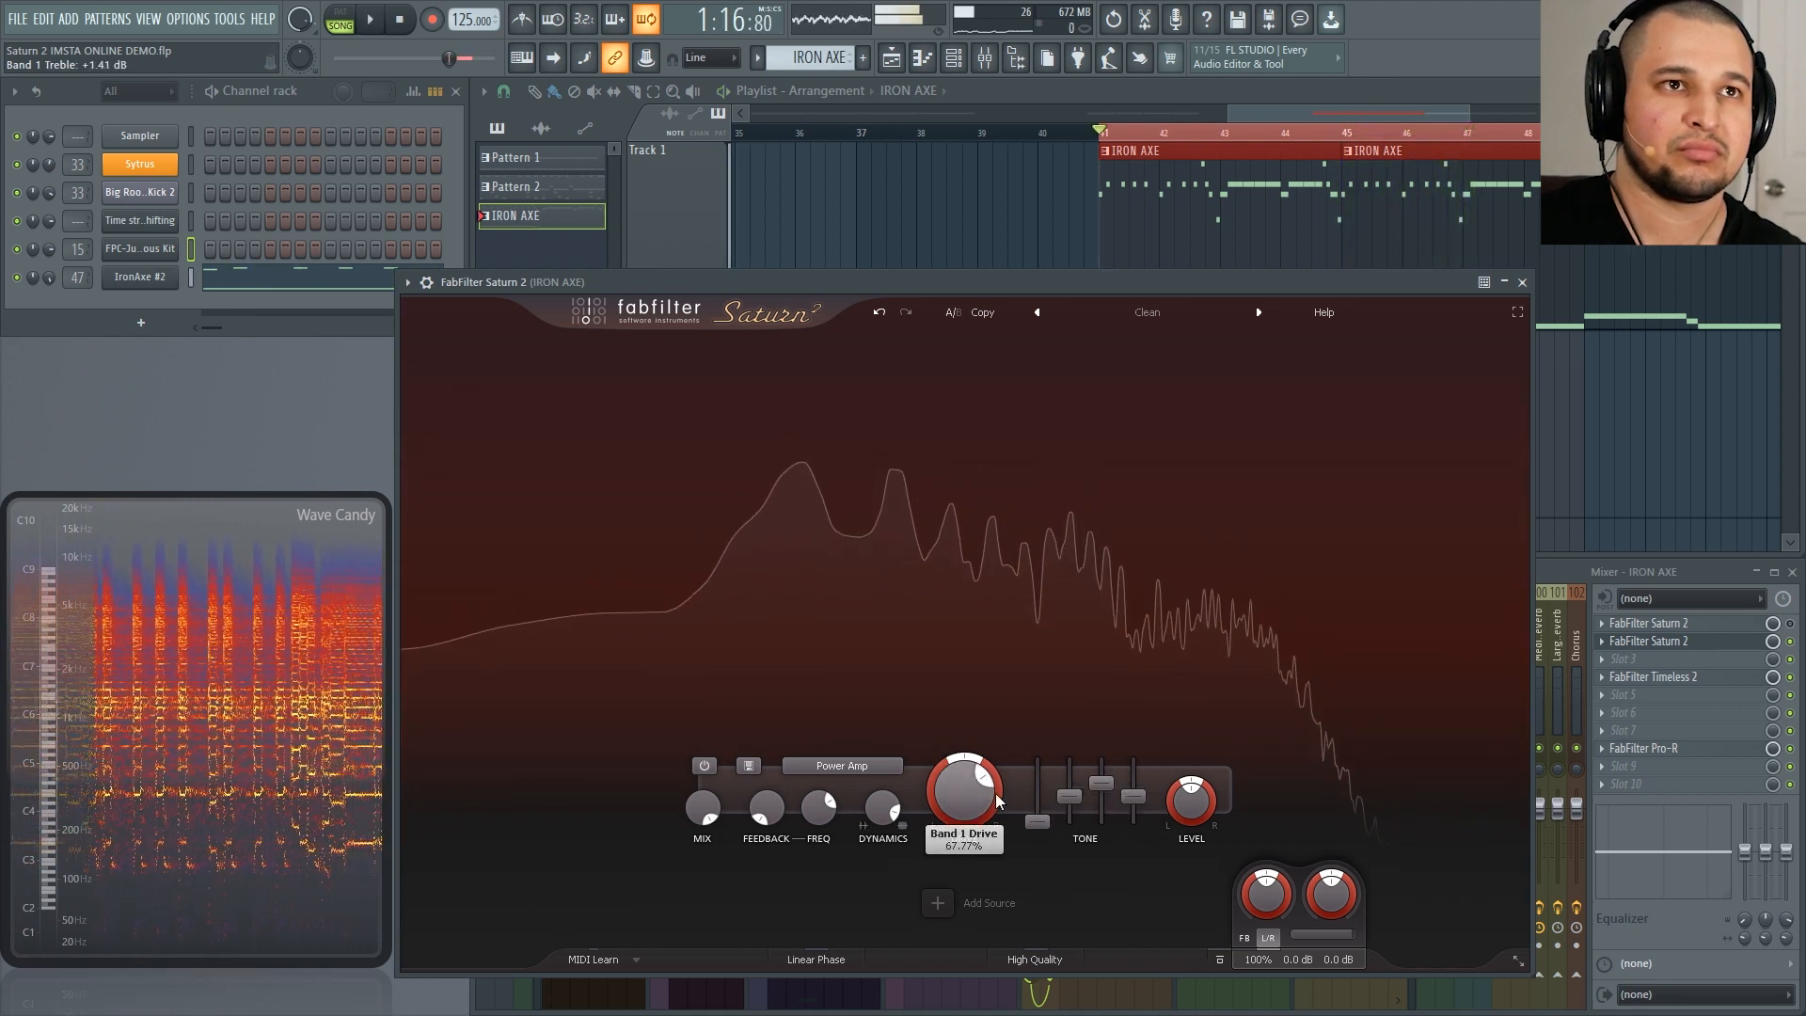
# Step: Reset the band's tone sliders to 0 dB and change its style to Subtle Saturation
pyautogui.doubleClick(1036, 823)
pyautogui.doubleClick(1100, 790)
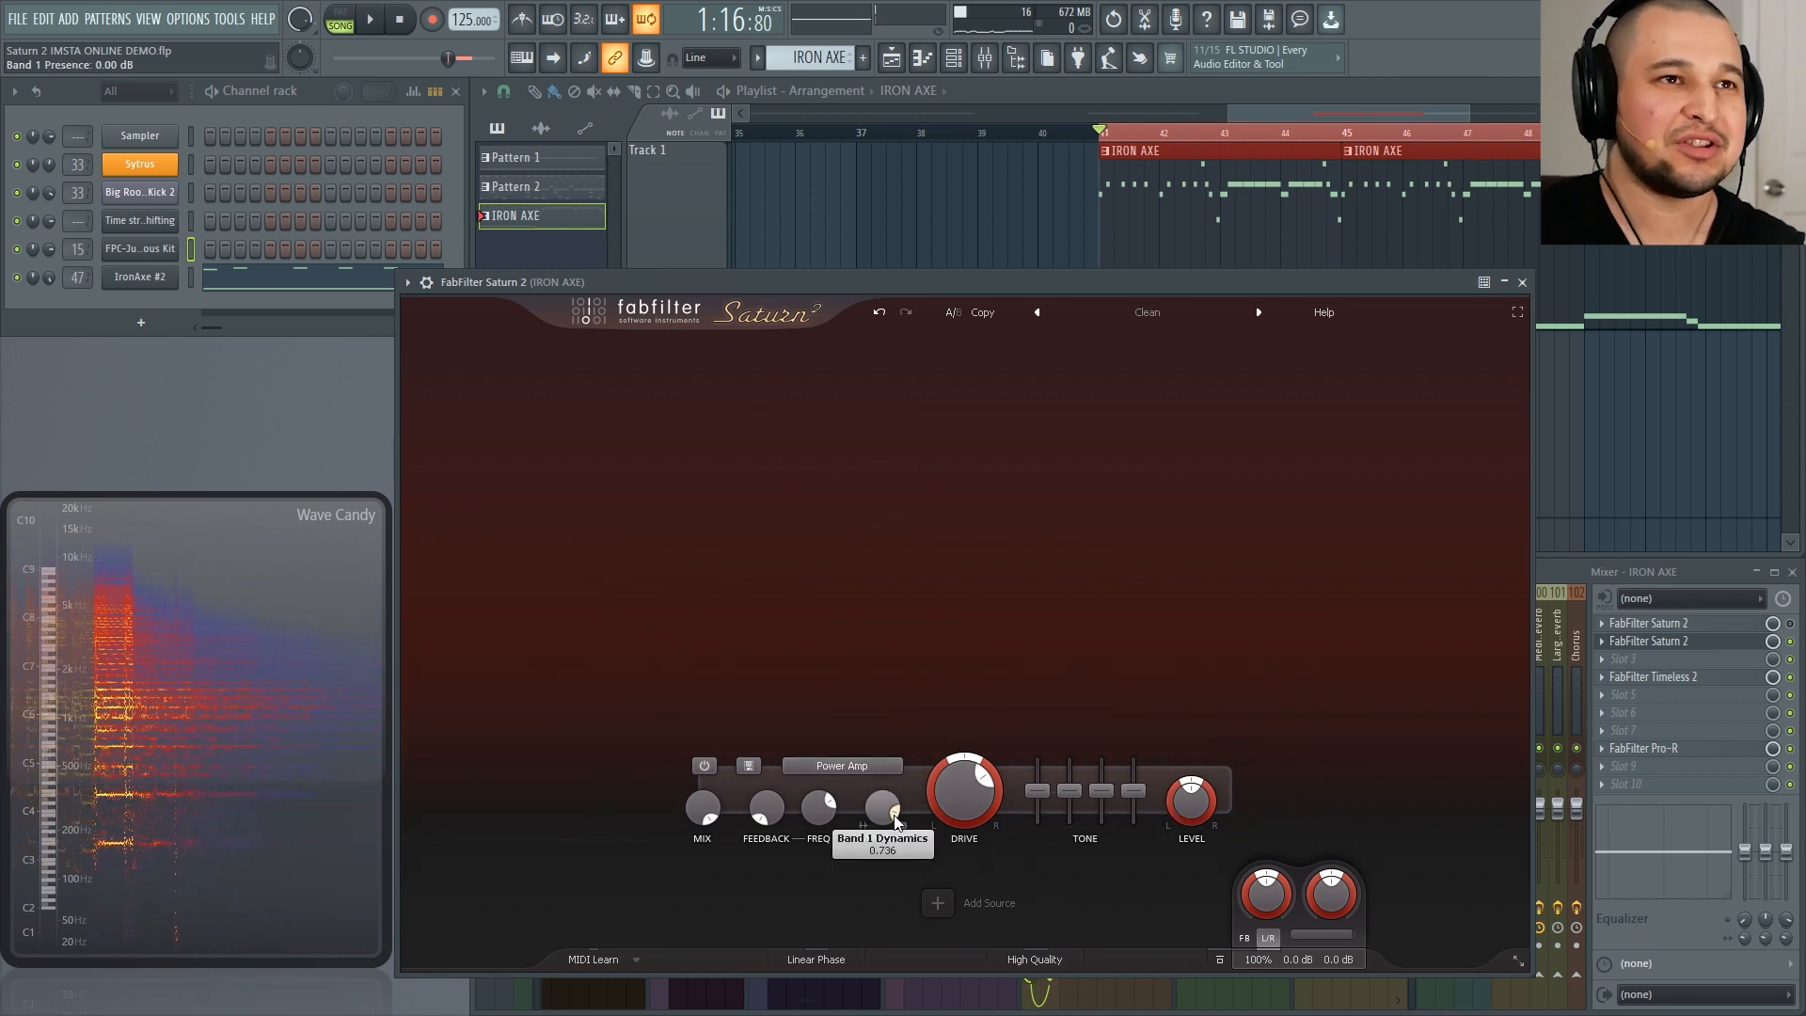
pyautogui.keyDown('ctrl'); pyautogui.click(839, 768); pyautogui.keyUp('ctrl')
# Step: Play the guitar through Subtle Saturation while trying the bass and mid tone sliders, and stop playback
pyautogui.press('space')
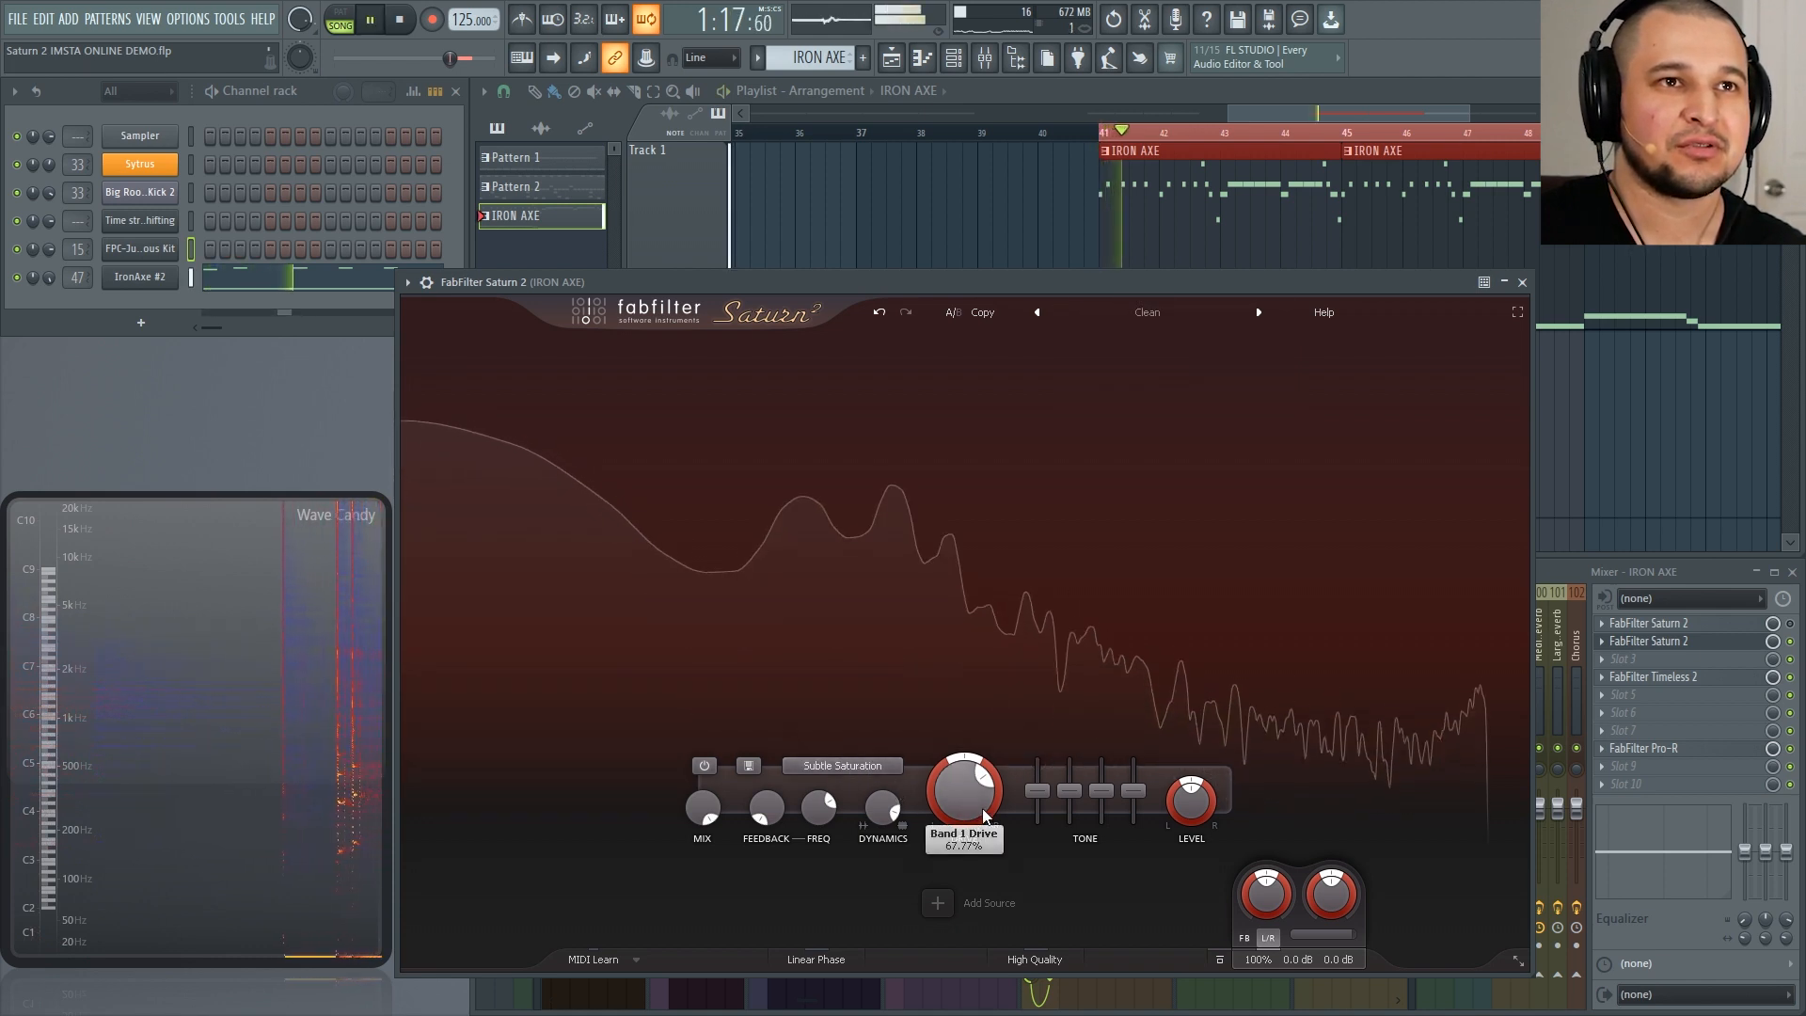
pyautogui.moveTo(1036, 790)
pyautogui.mouseDown()
pyautogui.moveTo(1032, 879)
pyautogui.moveTo(1037, 790)
pyautogui.moveTo(1070, 776)
pyautogui.moveTo(1069, 792)
pyautogui.mouseUp()
pyautogui.press('space')
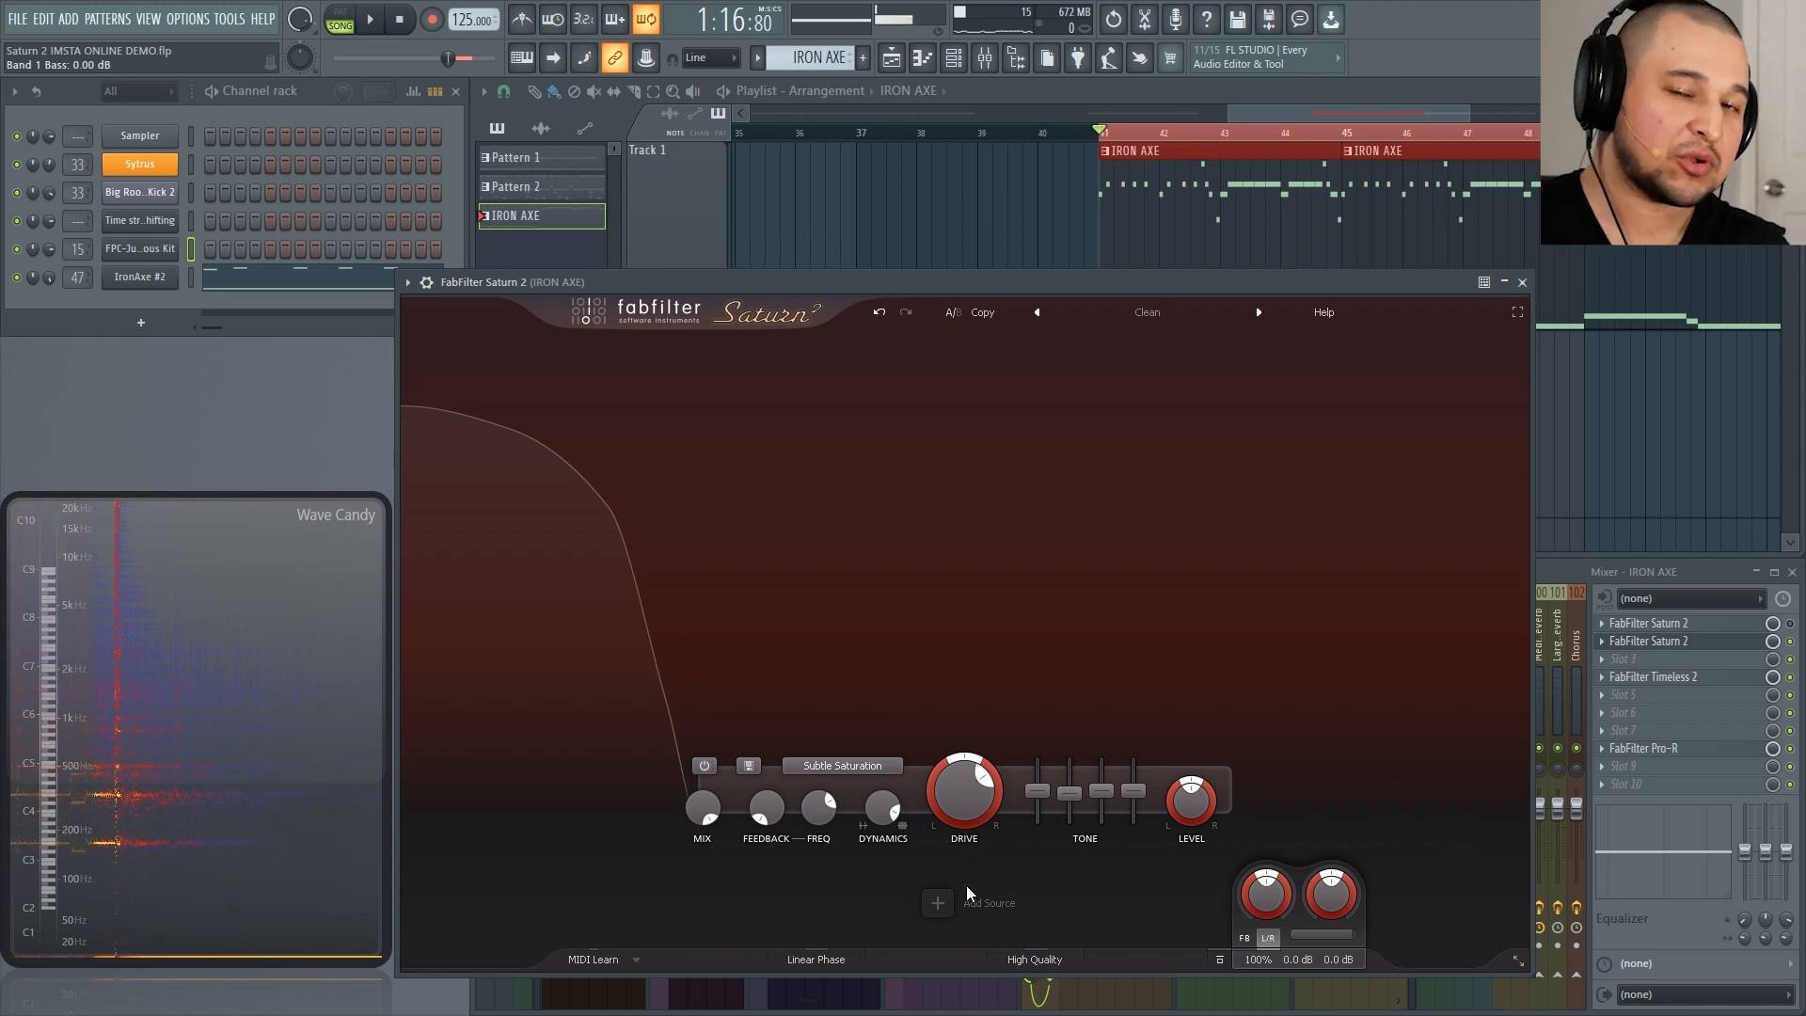
# Step: Play the guitar, lower the band's drive to 43.37% and change its style to Gentle Saturation
pyautogui.moveTo(967, 891)
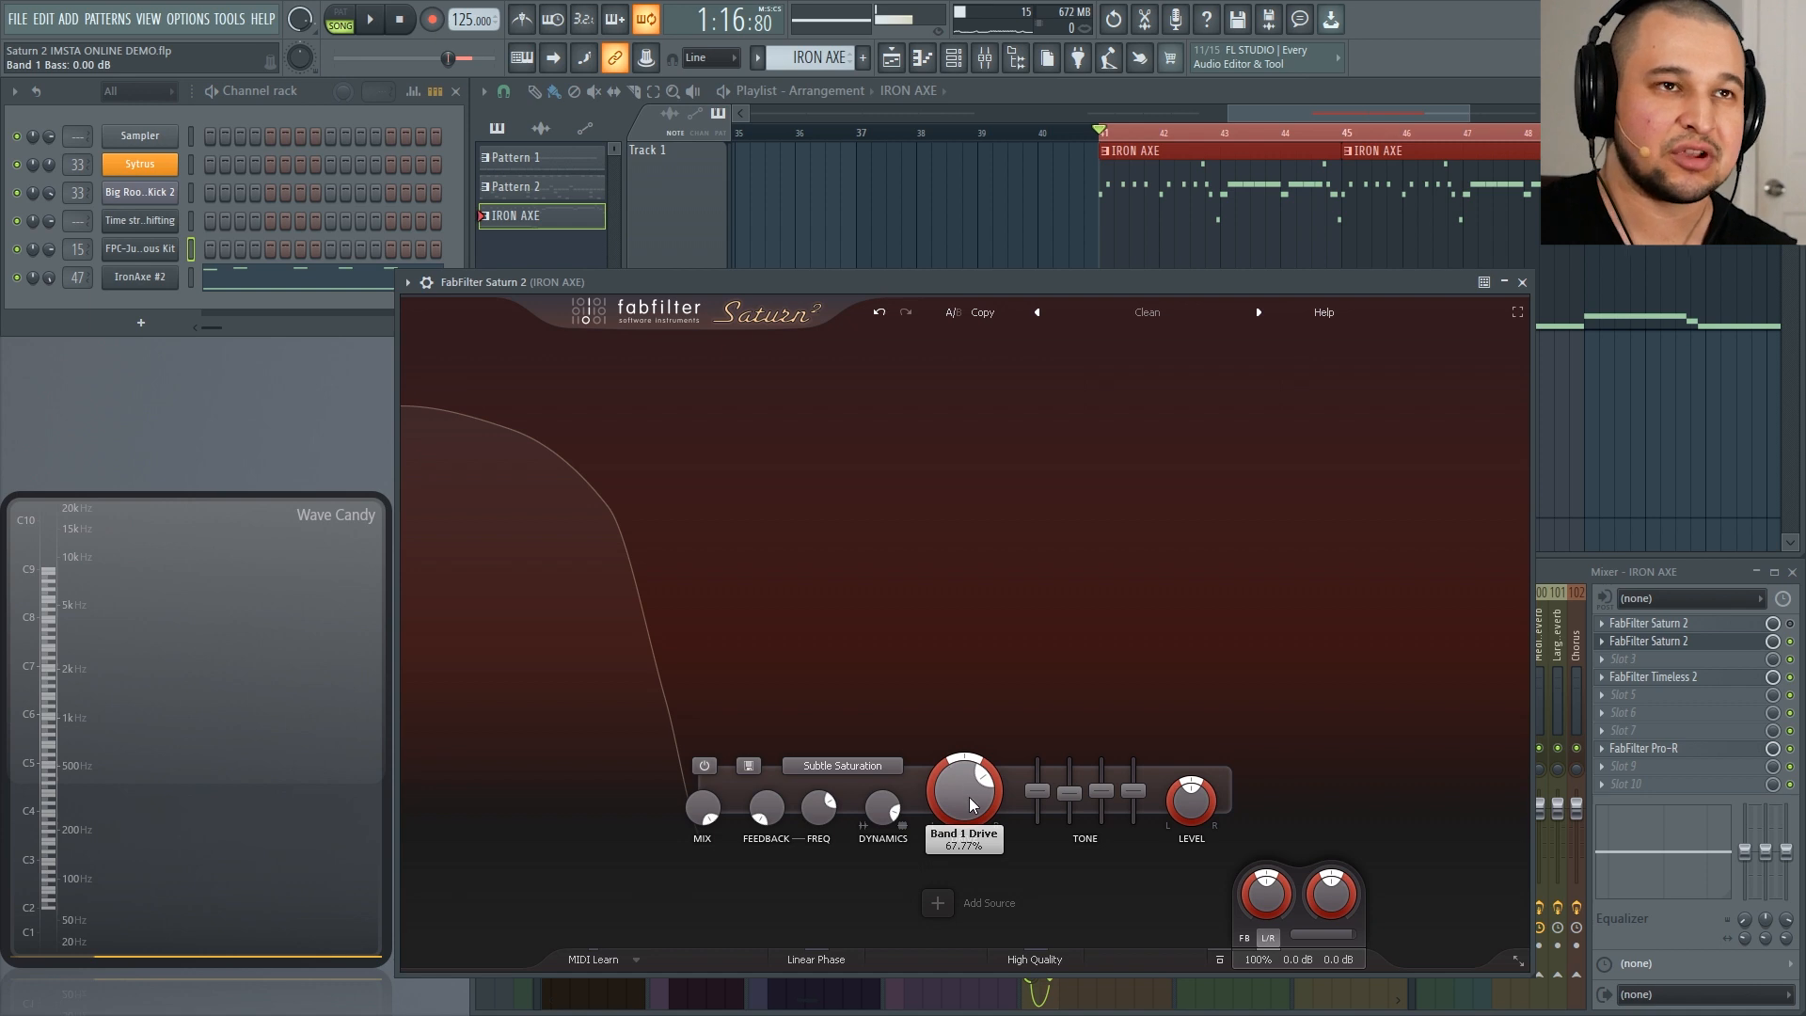
pyautogui.press('space')
pyautogui.moveTo(962, 799); pyautogui.dragTo(955, 858)
pyautogui.click(860, 766)
pyautogui.moveTo(847, 850)
pyautogui.click(984, 879)
# Step: Change the band's style to Heavy Saturation, lower its drive to 0% while the guitar plays, and stop playback
pyautogui.click(847, 766)
pyautogui.moveTo(846, 850)
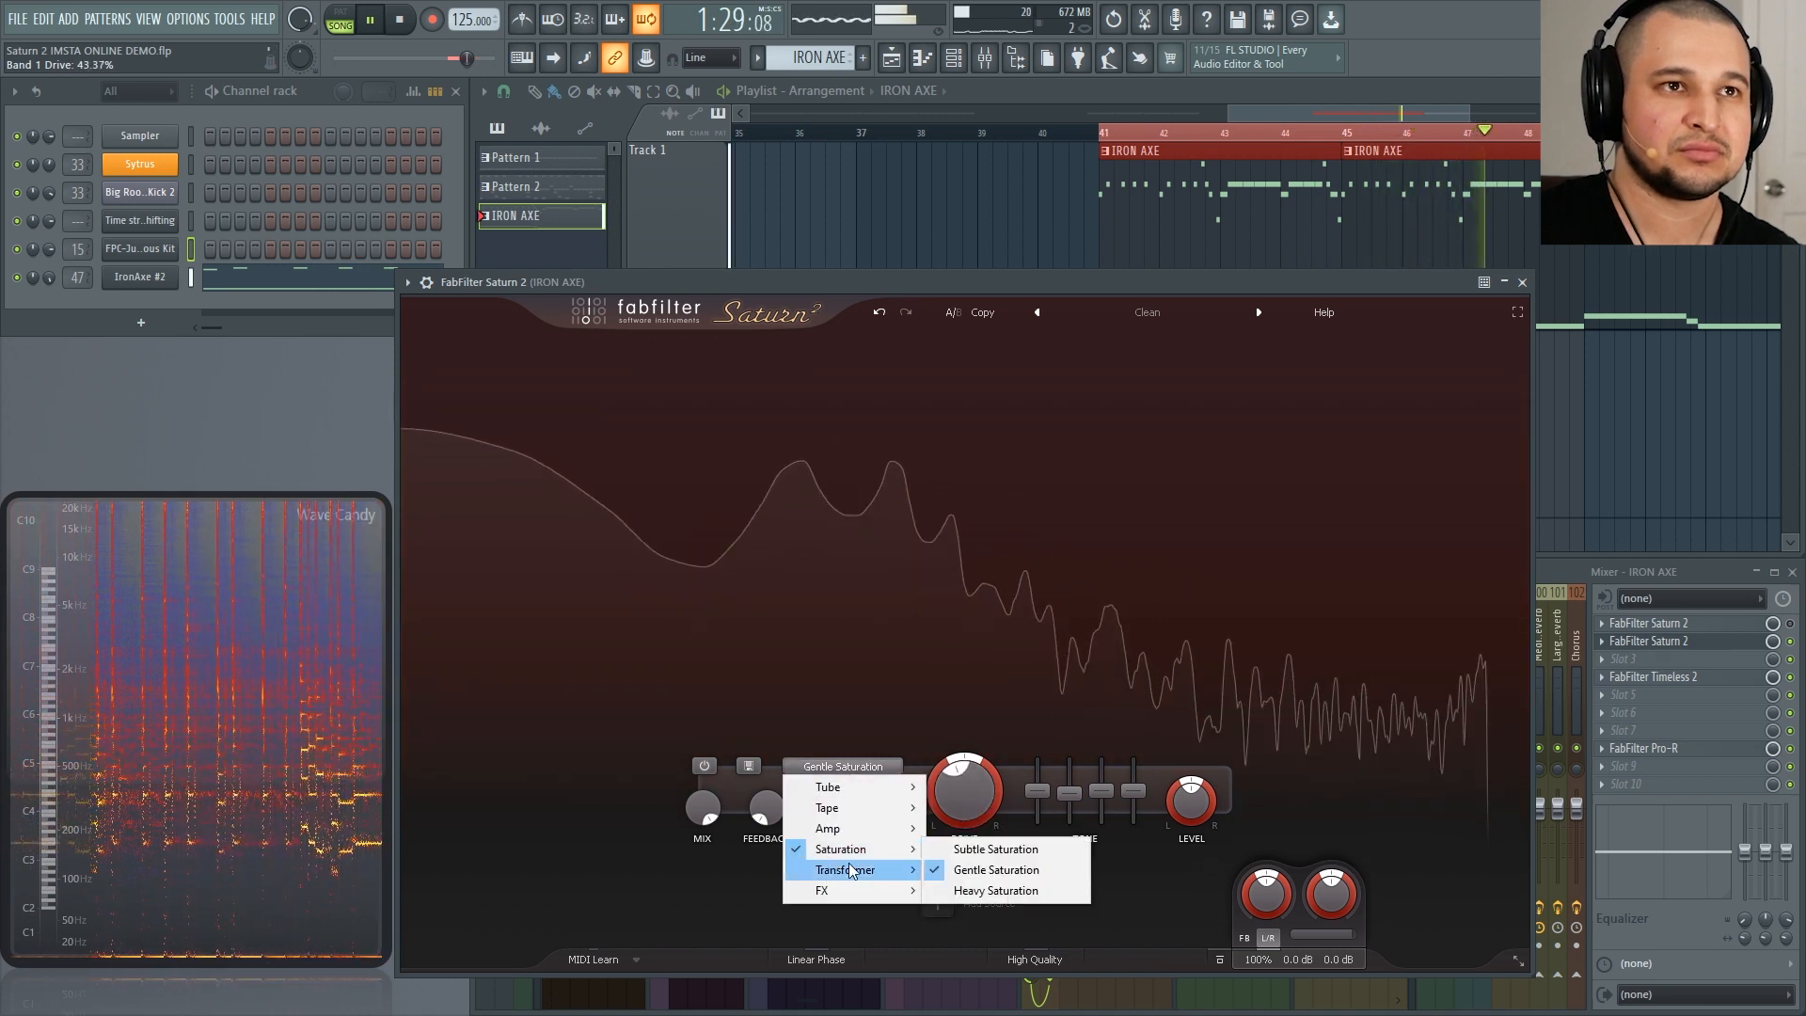
pyautogui.click(1003, 890)
pyautogui.moveTo(963, 782); pyautogui.dragTo(973, 939)
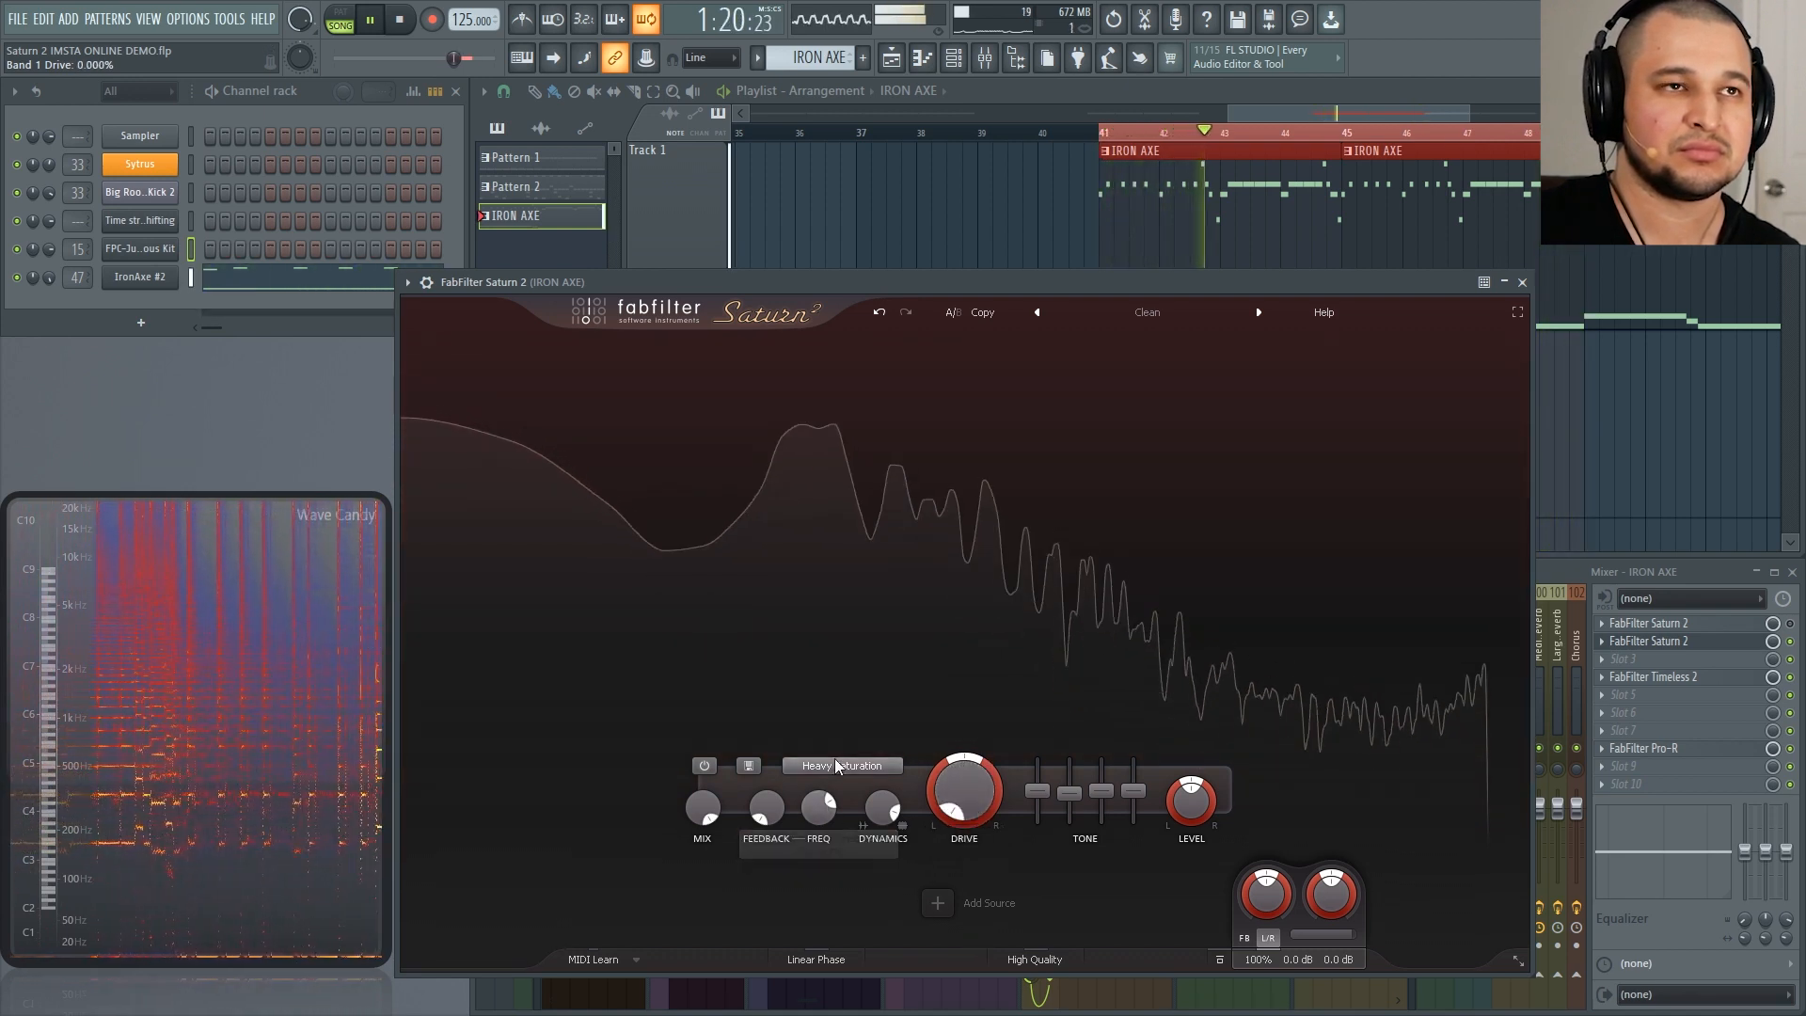
pyautogui.click(835, 765)
pyautogui.click(961, 767)
pyautogui.press('space')
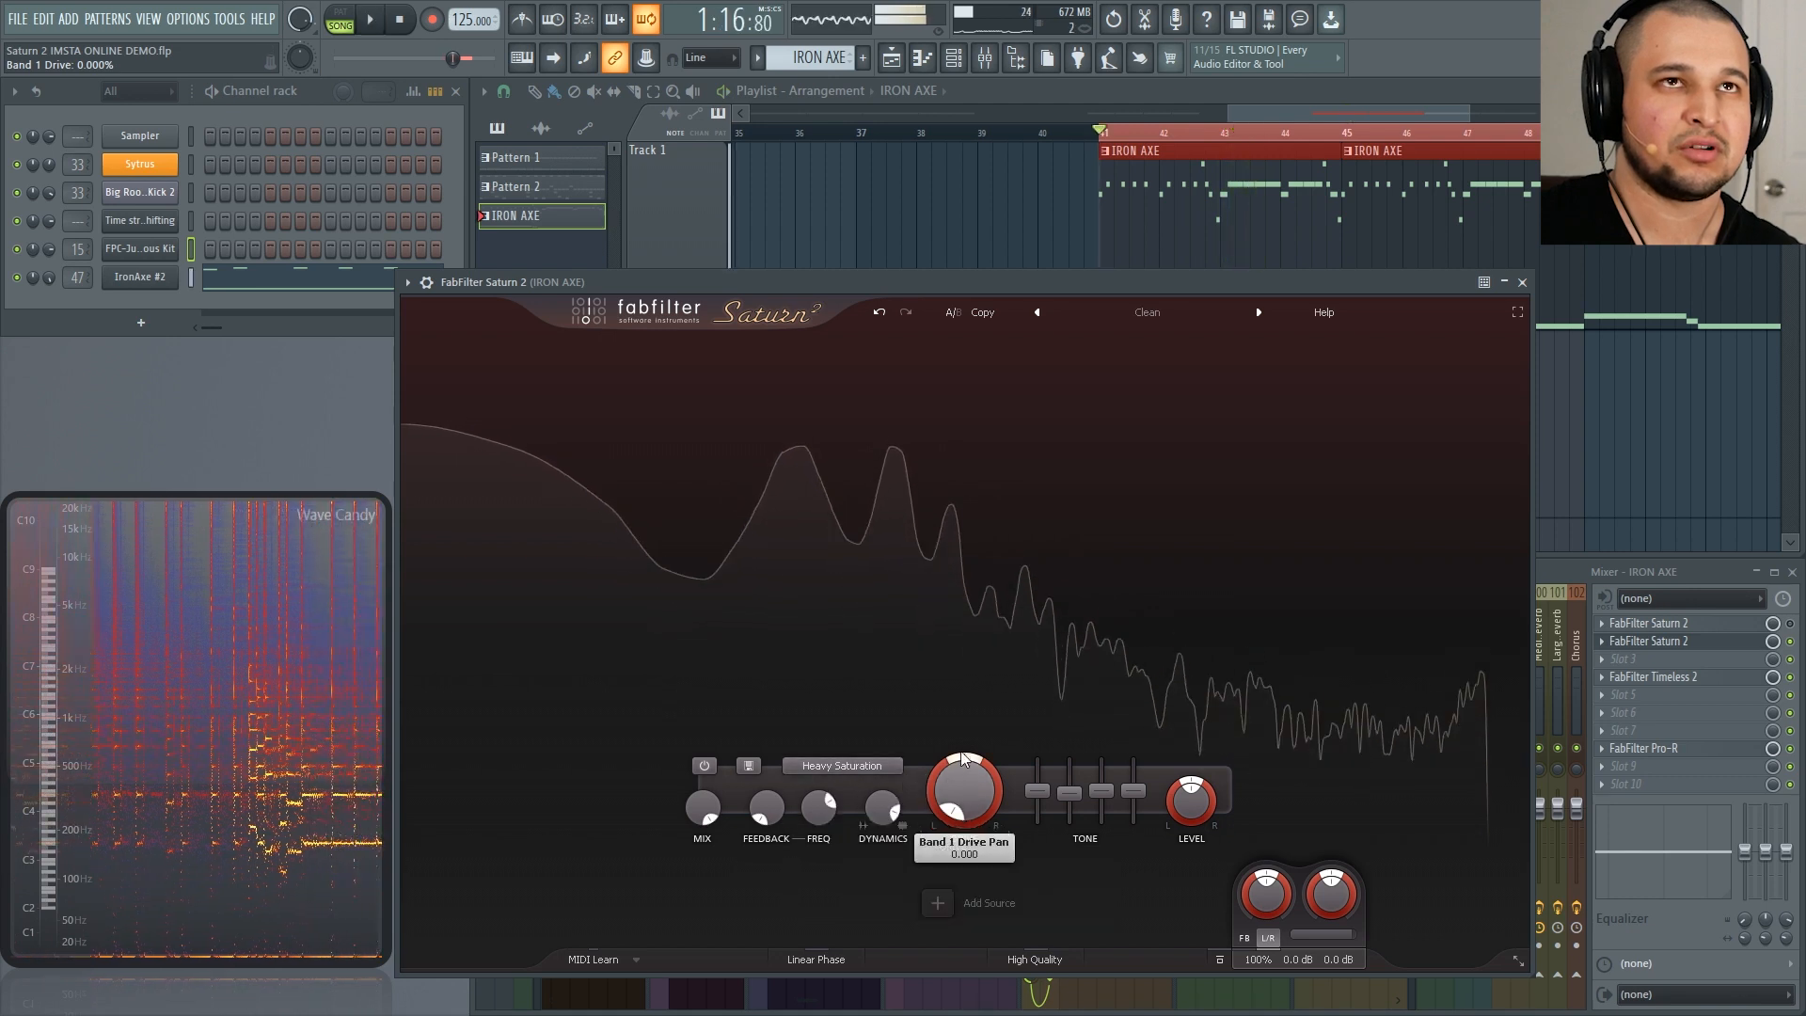
# Step: Change the band's style to Subtle Transformer
pyautogui.click(850, 773)
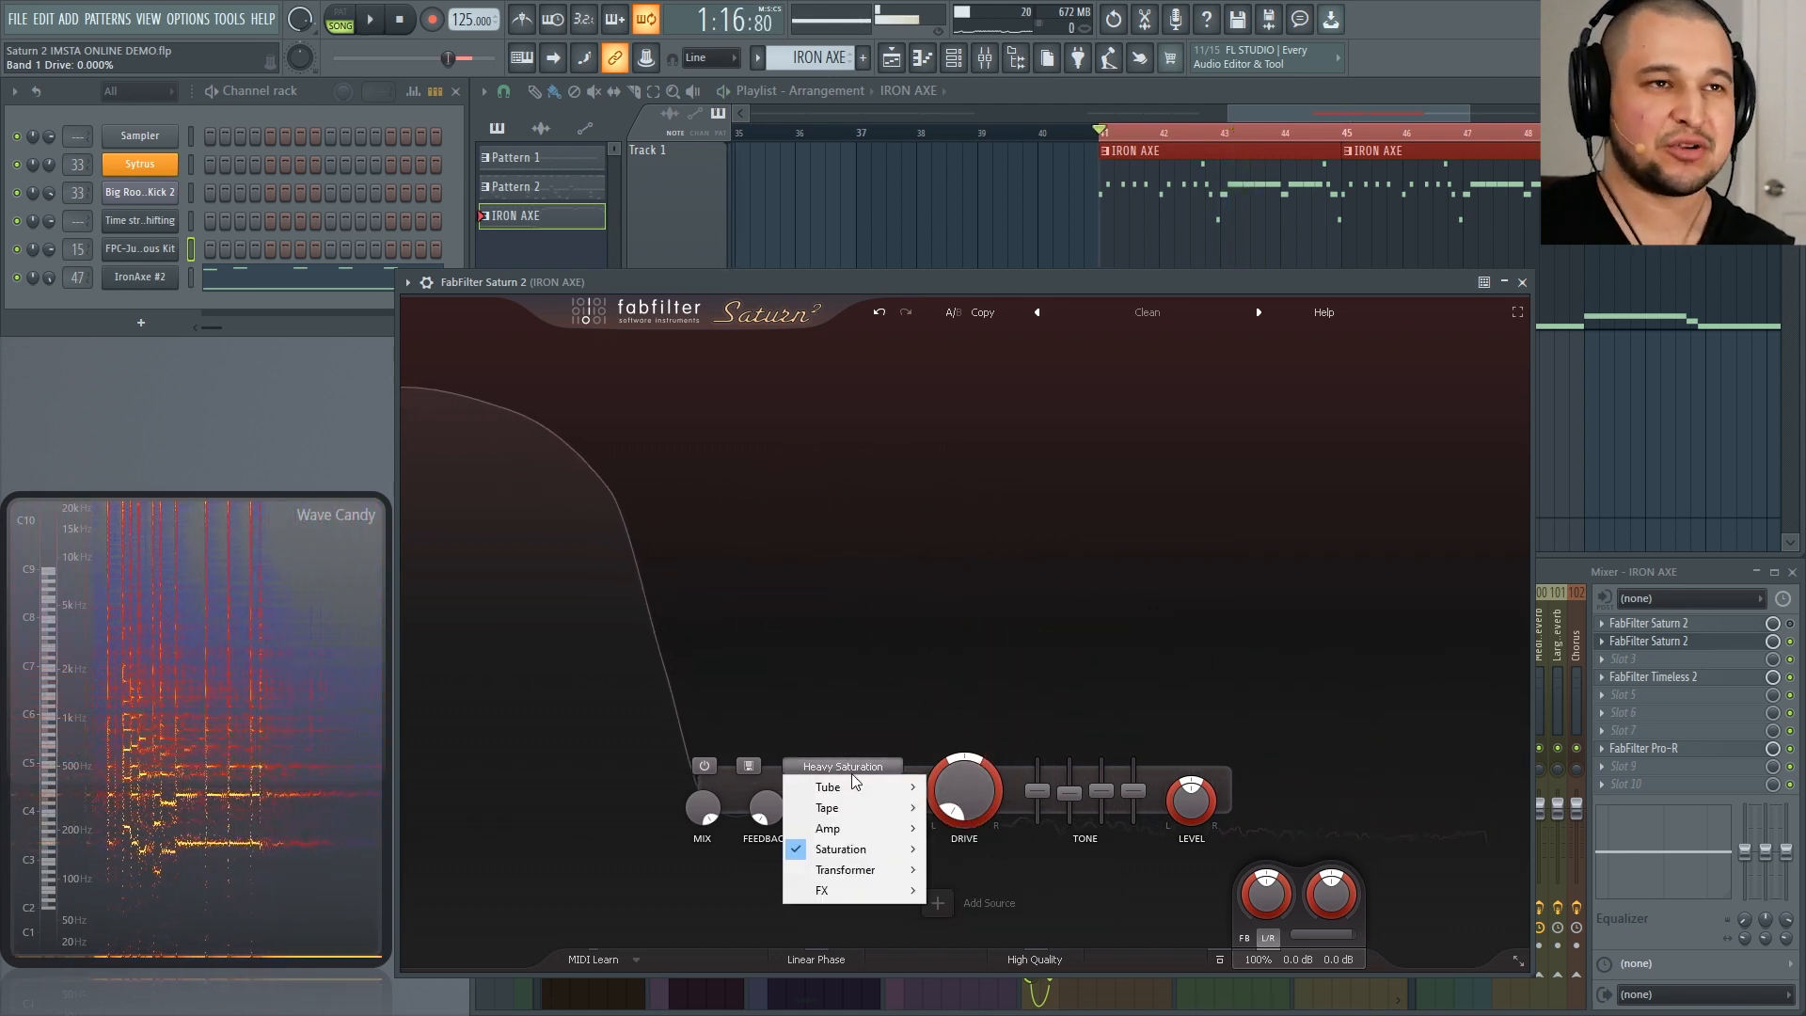
pyautogui.moveTo(850, 870)
pyautogui.click(1016, 870)
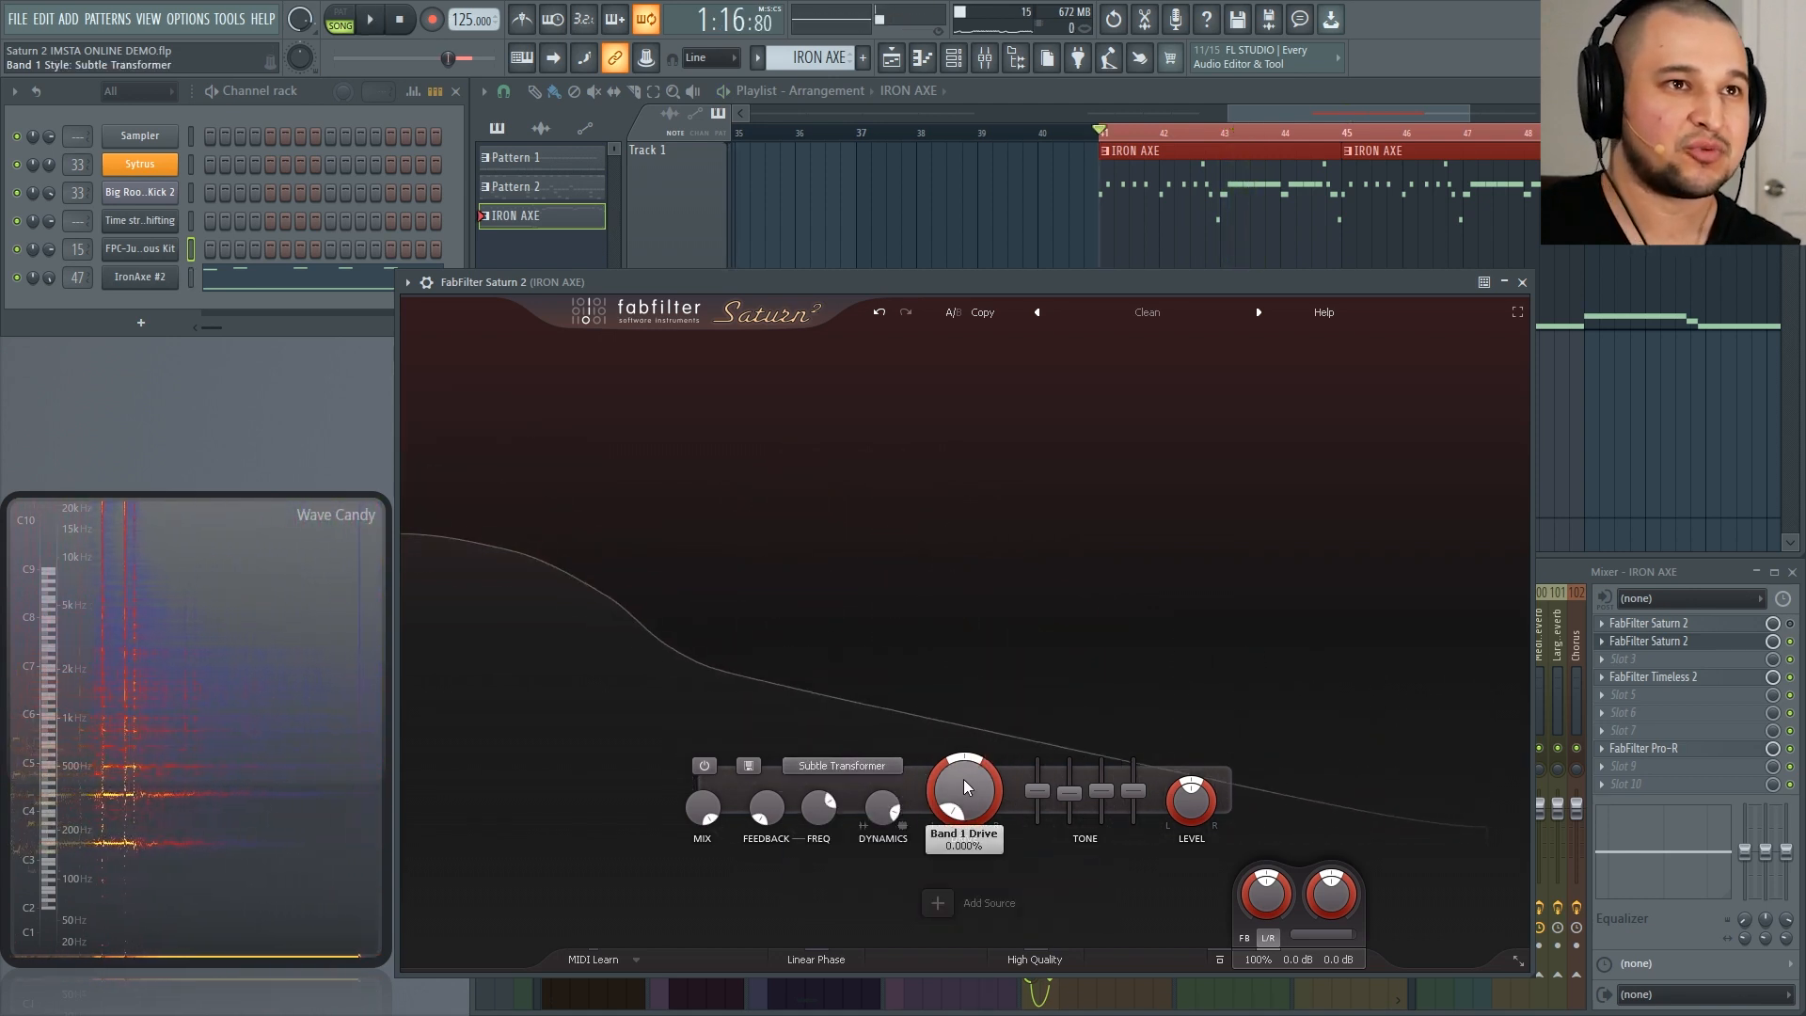
# Step: Play the guitar through Subtle Transformer, sweeping the band's drive up to about 90% and back down to 1.703%
pyautogui.press('space')
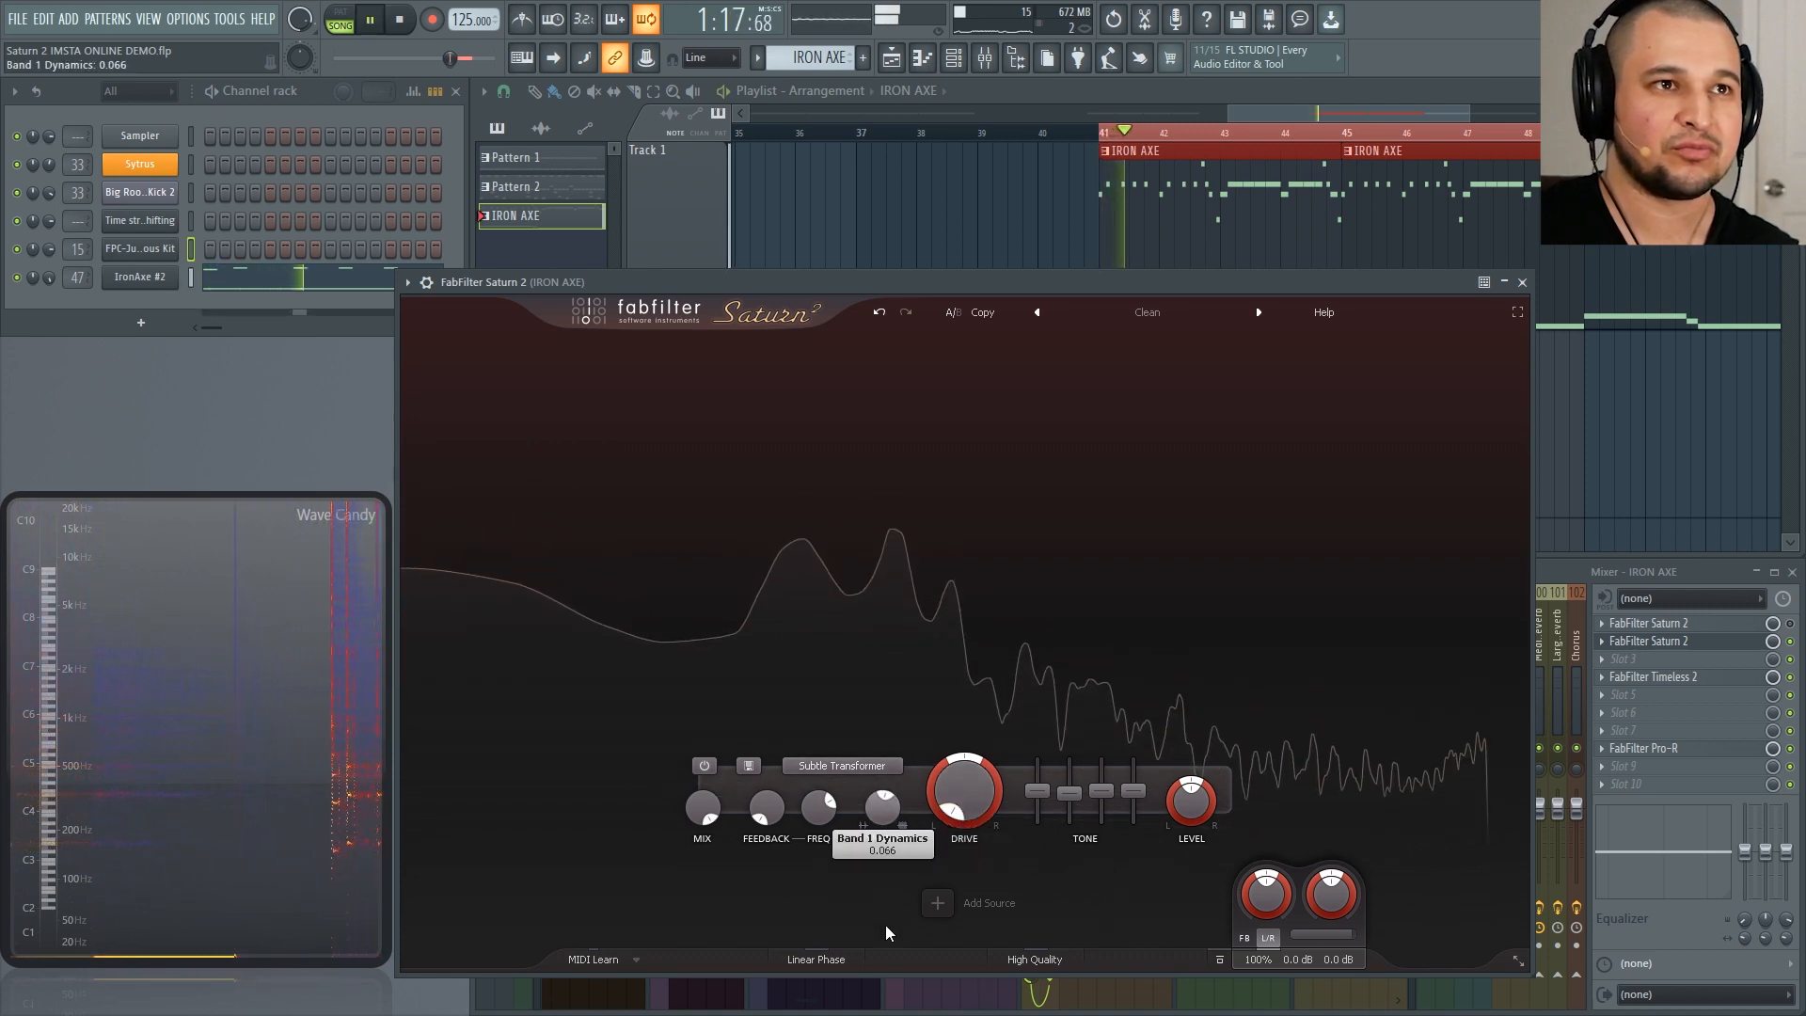
pyautogui.moveTo(965, 795); pyautogui.dragTo(771, 893)
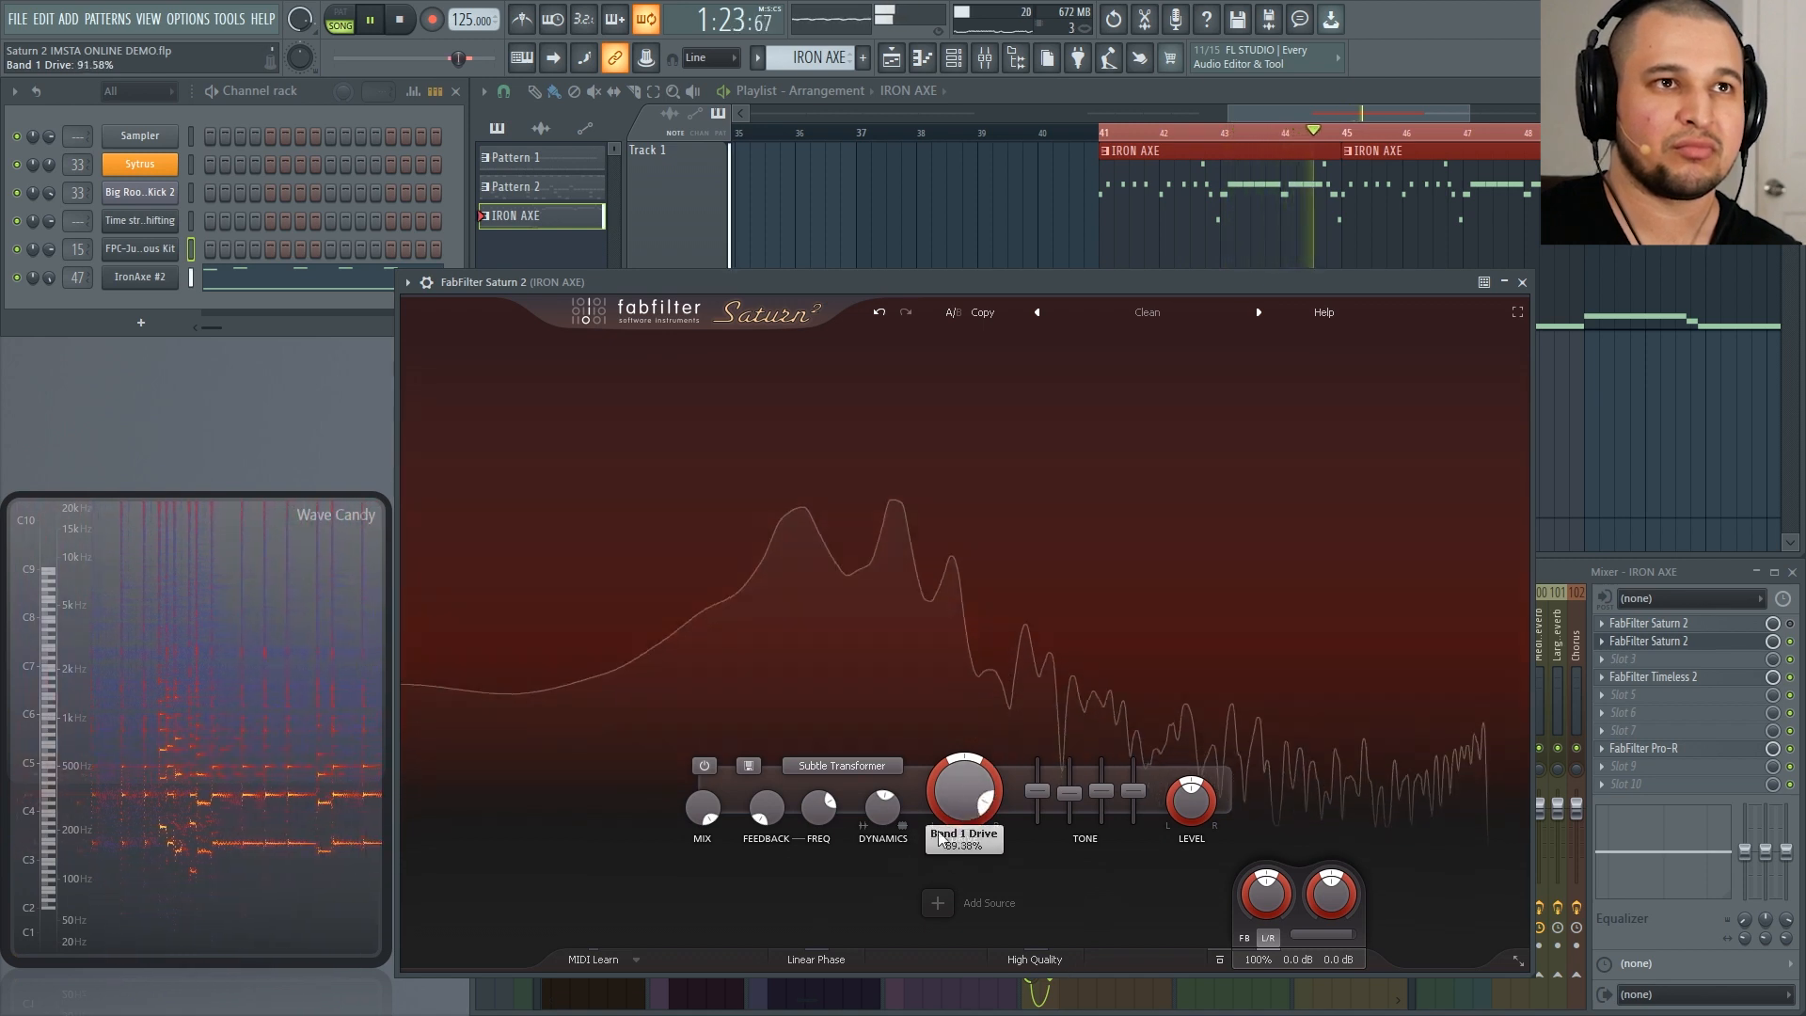
pyautogui.moveTo(961, 795); pyautogui.dragTo(962, 987)
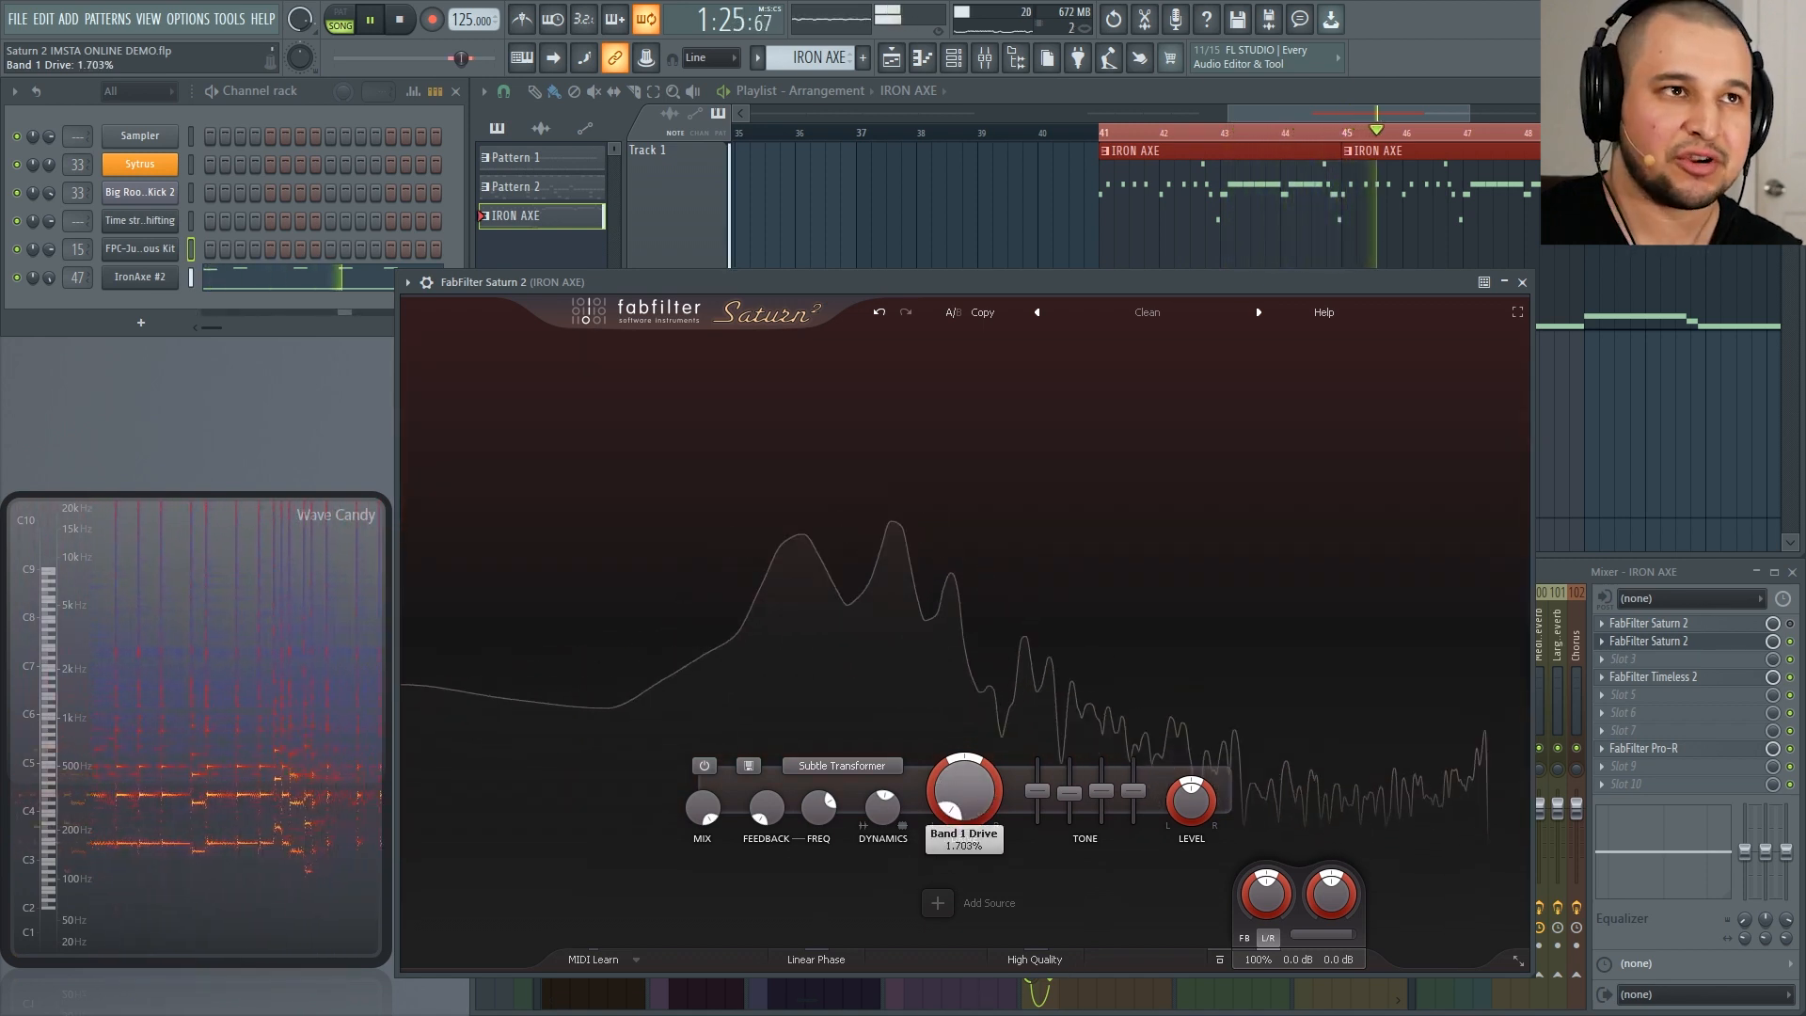
# Step: Change the band's style to Gentle Transformer, raise its drive to 95.01% while the guitar plays, and stop playback
pyautogui.click(843, 762)
pyautogui.moveTo(844, 869)
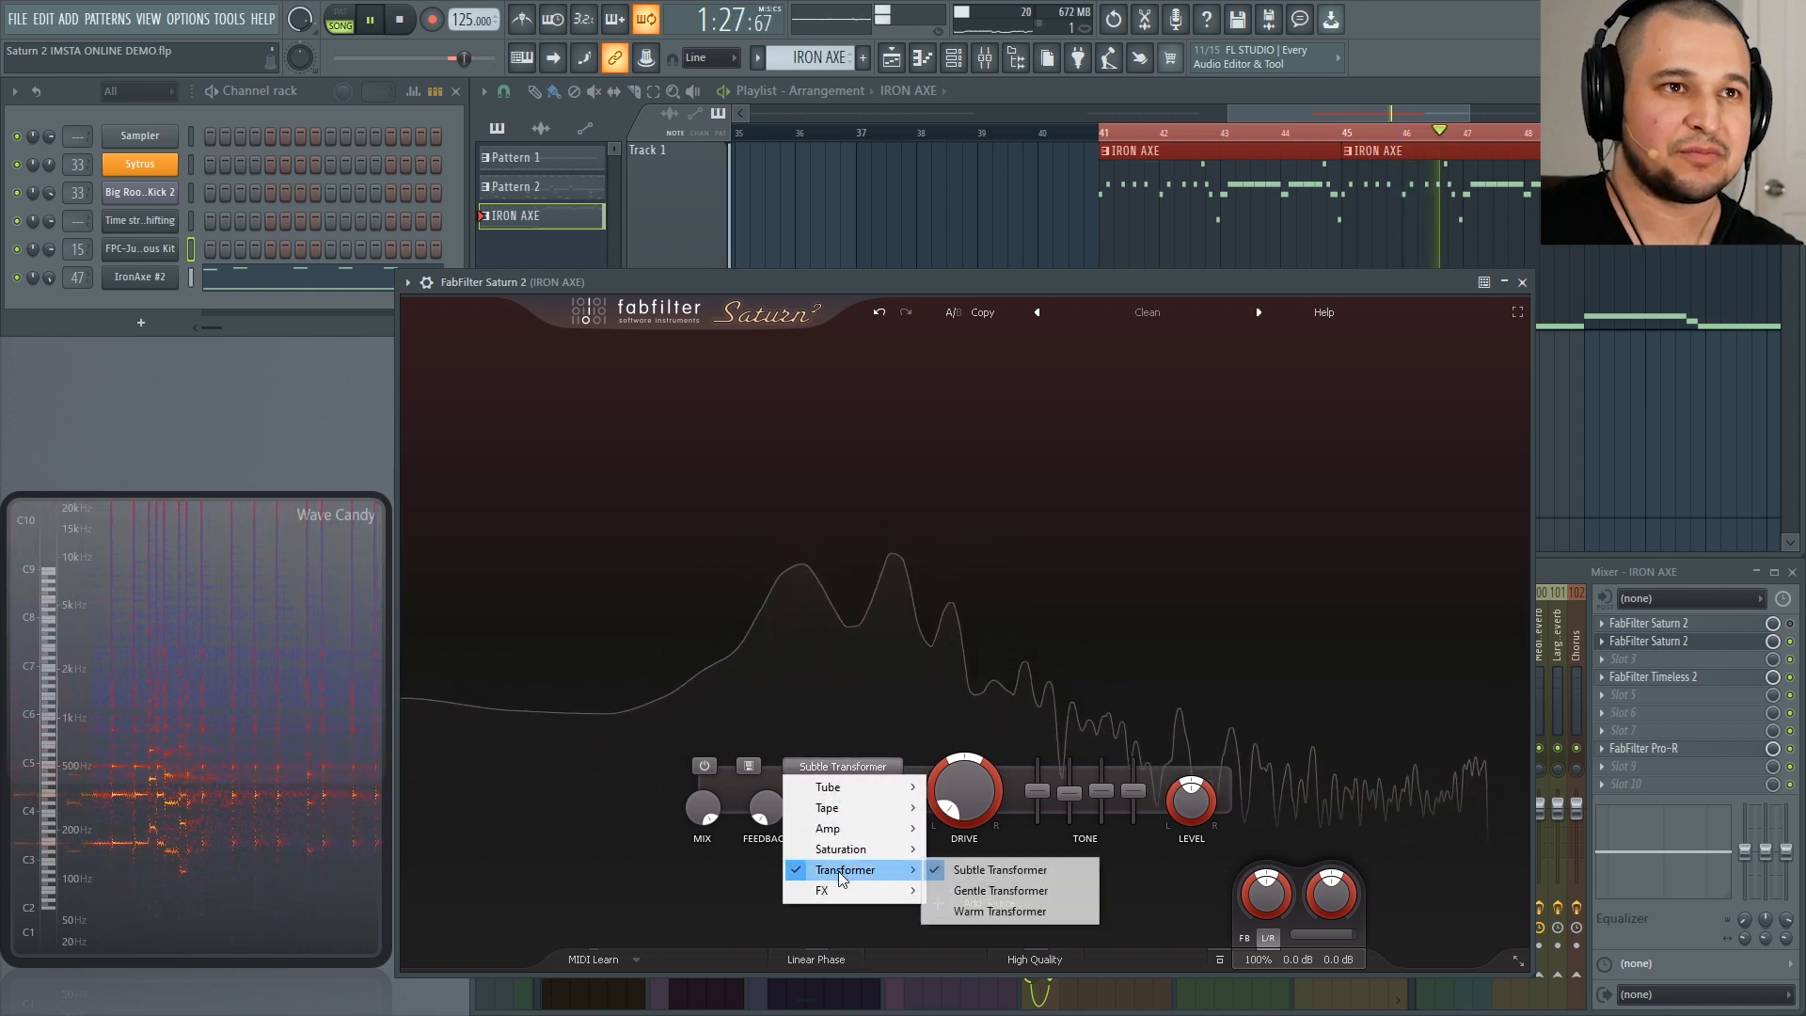
pyautogui.click(995, 890)
pyautogui.moveTo(967, 779); pyautogui.dragTo(920, 512)
pyautogui.press('space')
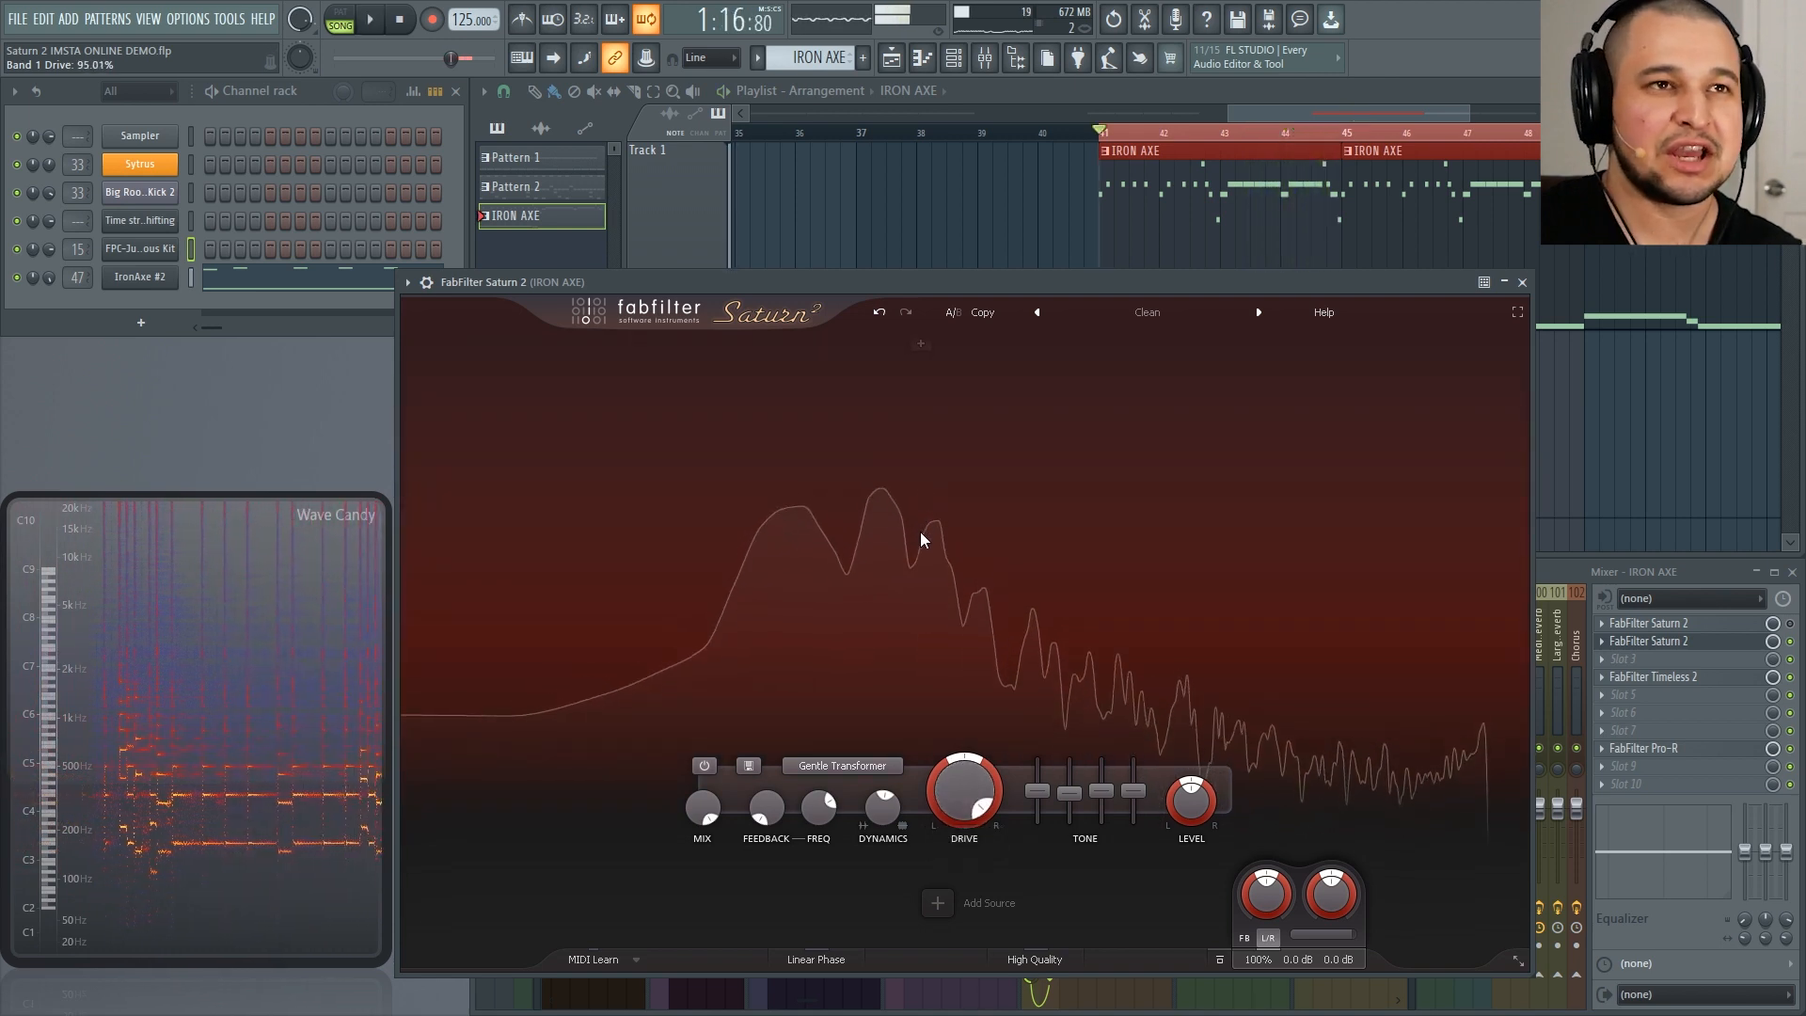
# Step: Lower the band's drive to 52.21% and change its style to Warm Transformer
pyautogui.click(828, 766)
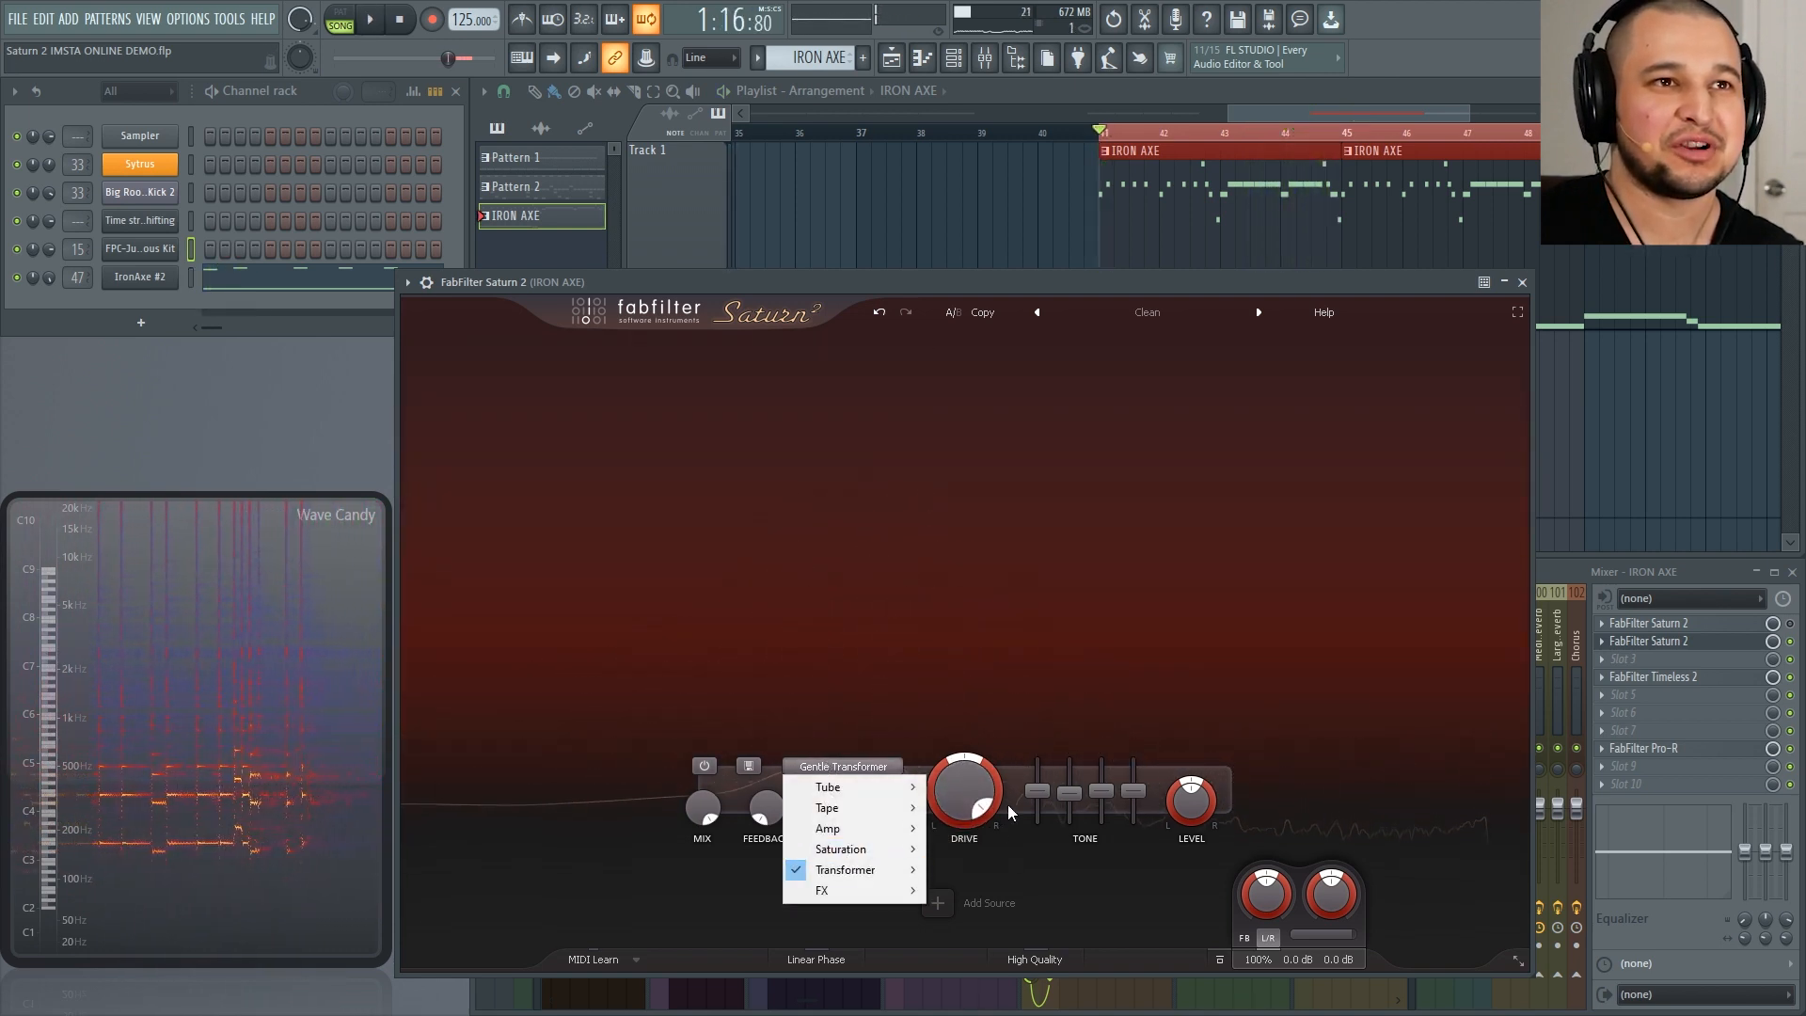
pyautogui.click(985, 788)
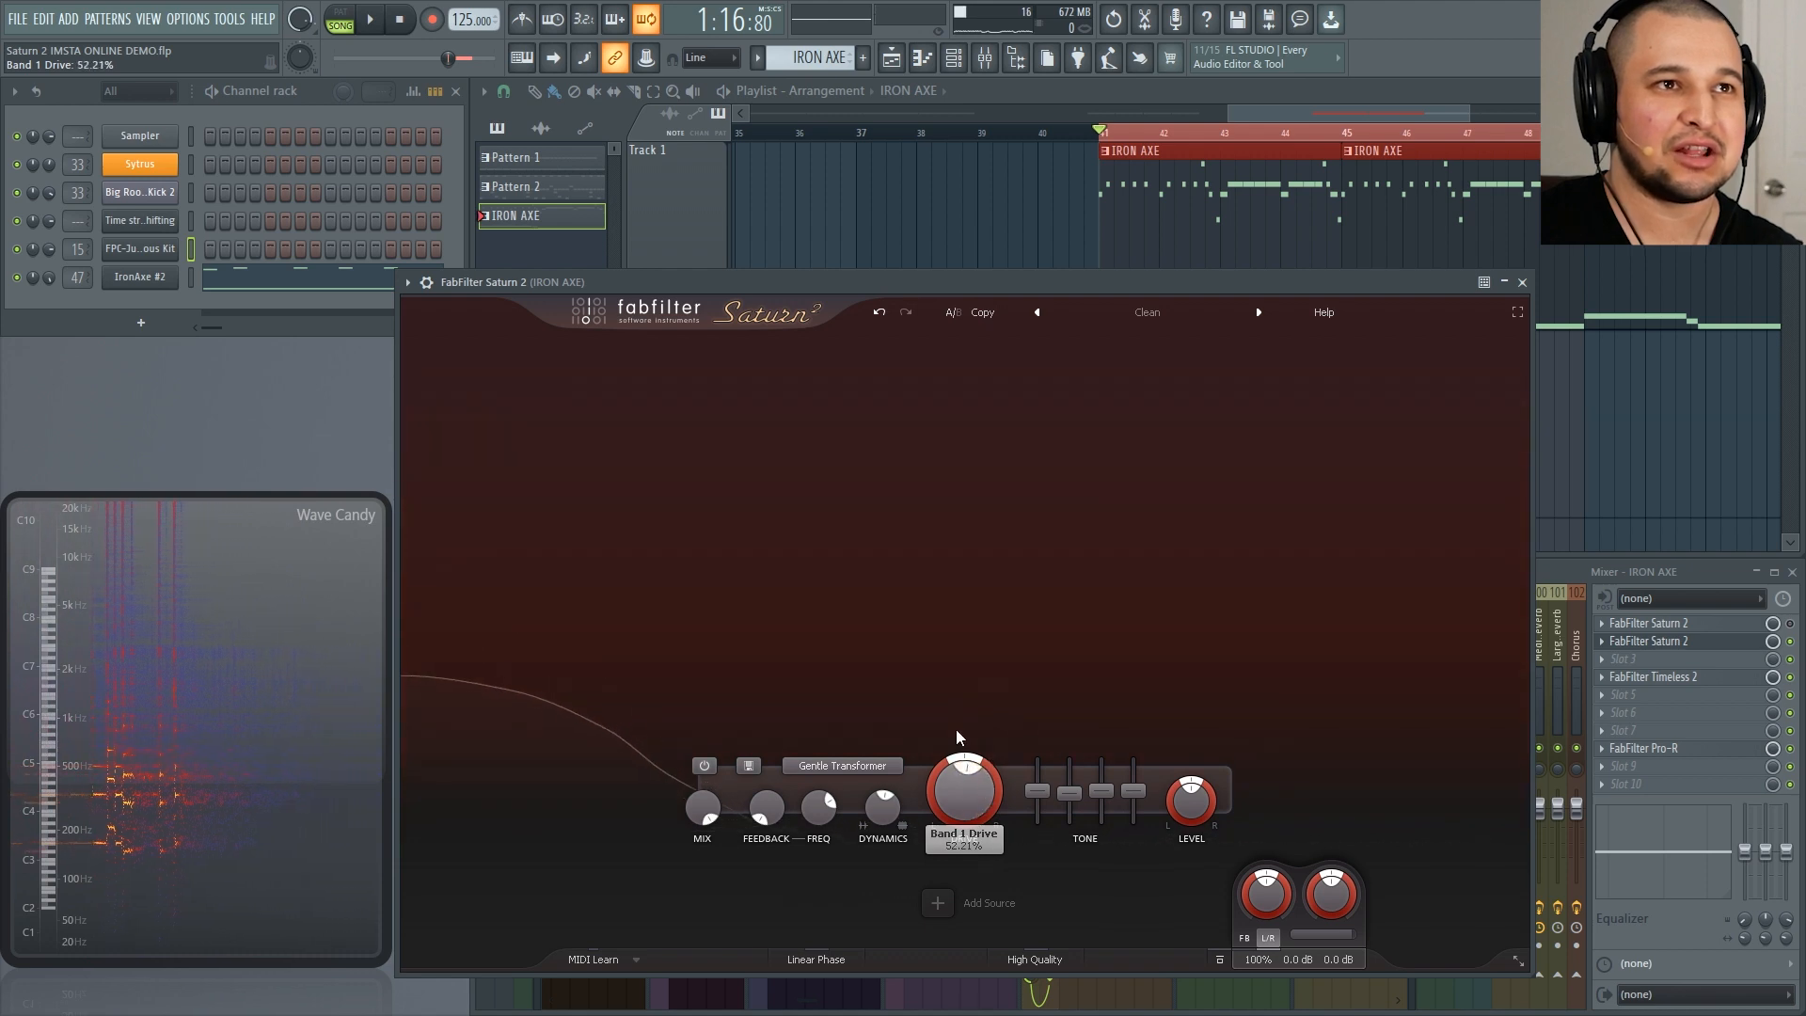
pyautogui.click(873, 766)
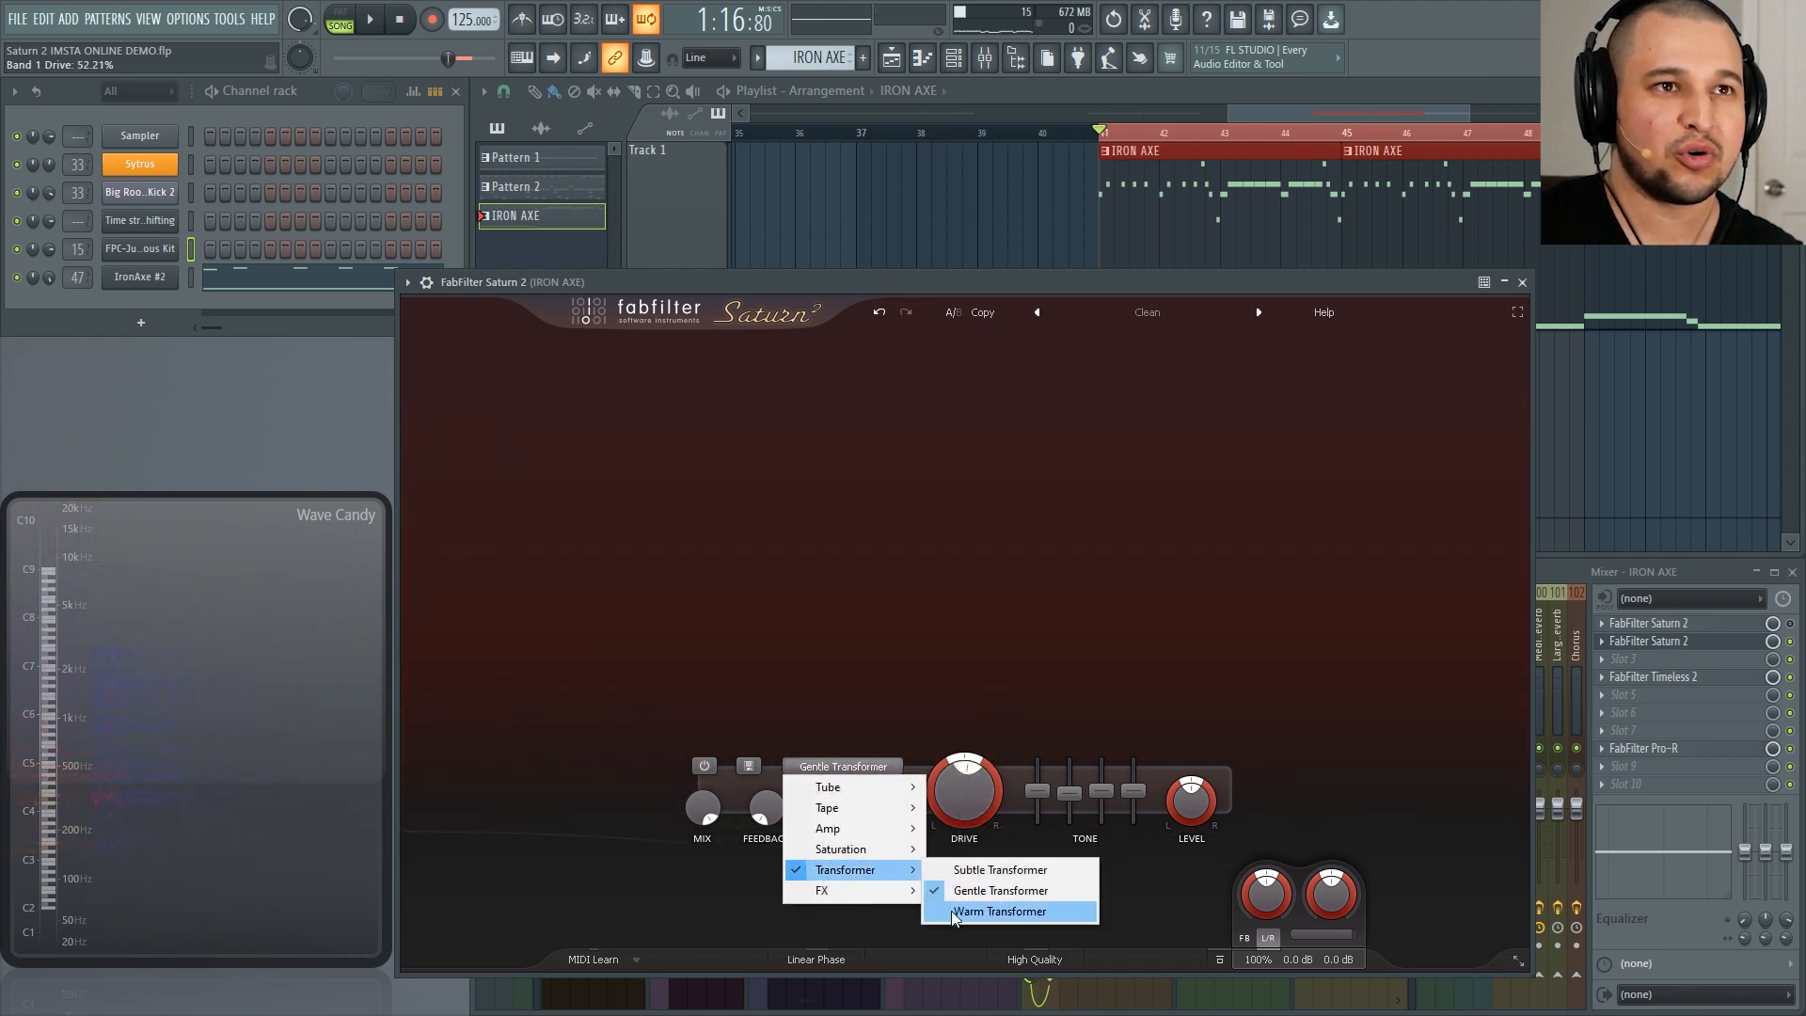
pyautogui.click(951, 911)
# Step: Play the guitar through Warm Transformer, raising the drive to 100% and resetting the mid tone to 0 dB, and stop playback
pyautogui.press('space')
pyautogui.moveTo(956, 804); pyautogui.dragTo(920, 601)
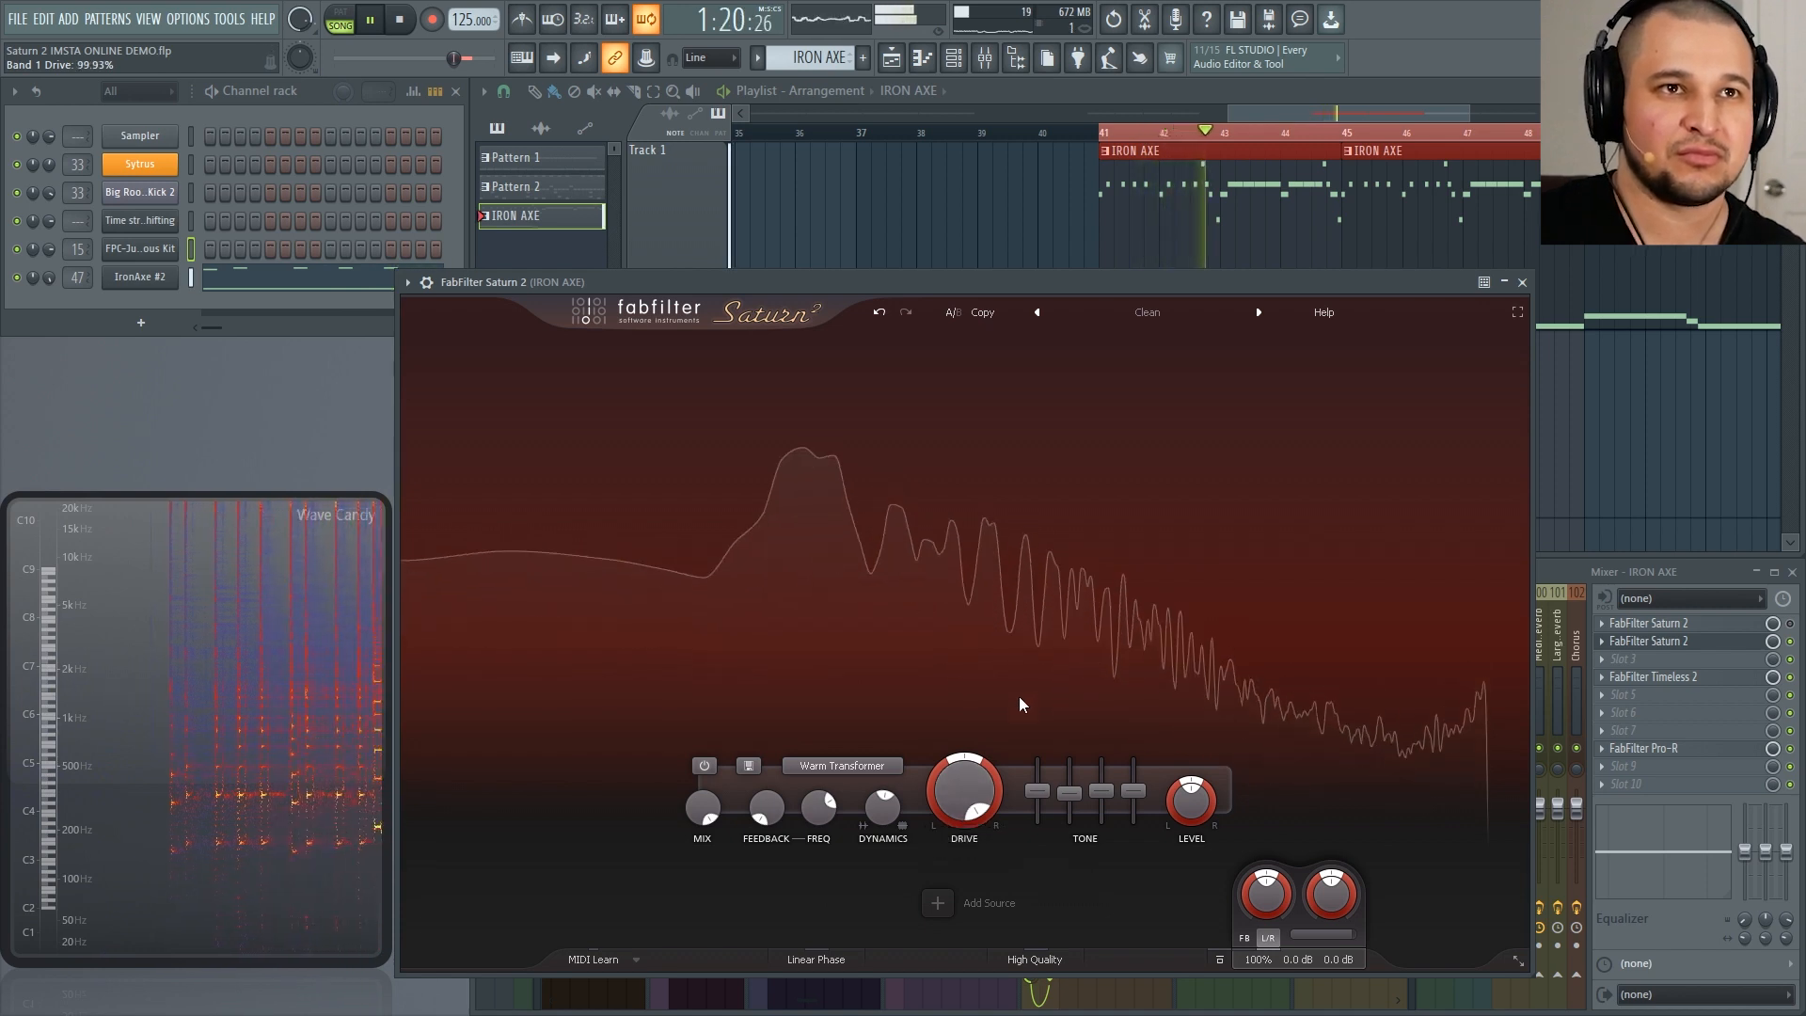
pyautogui.keyDown('ctrl'); pyautogui.click(1066, 795); pyautogui.keyUp('ctrl')
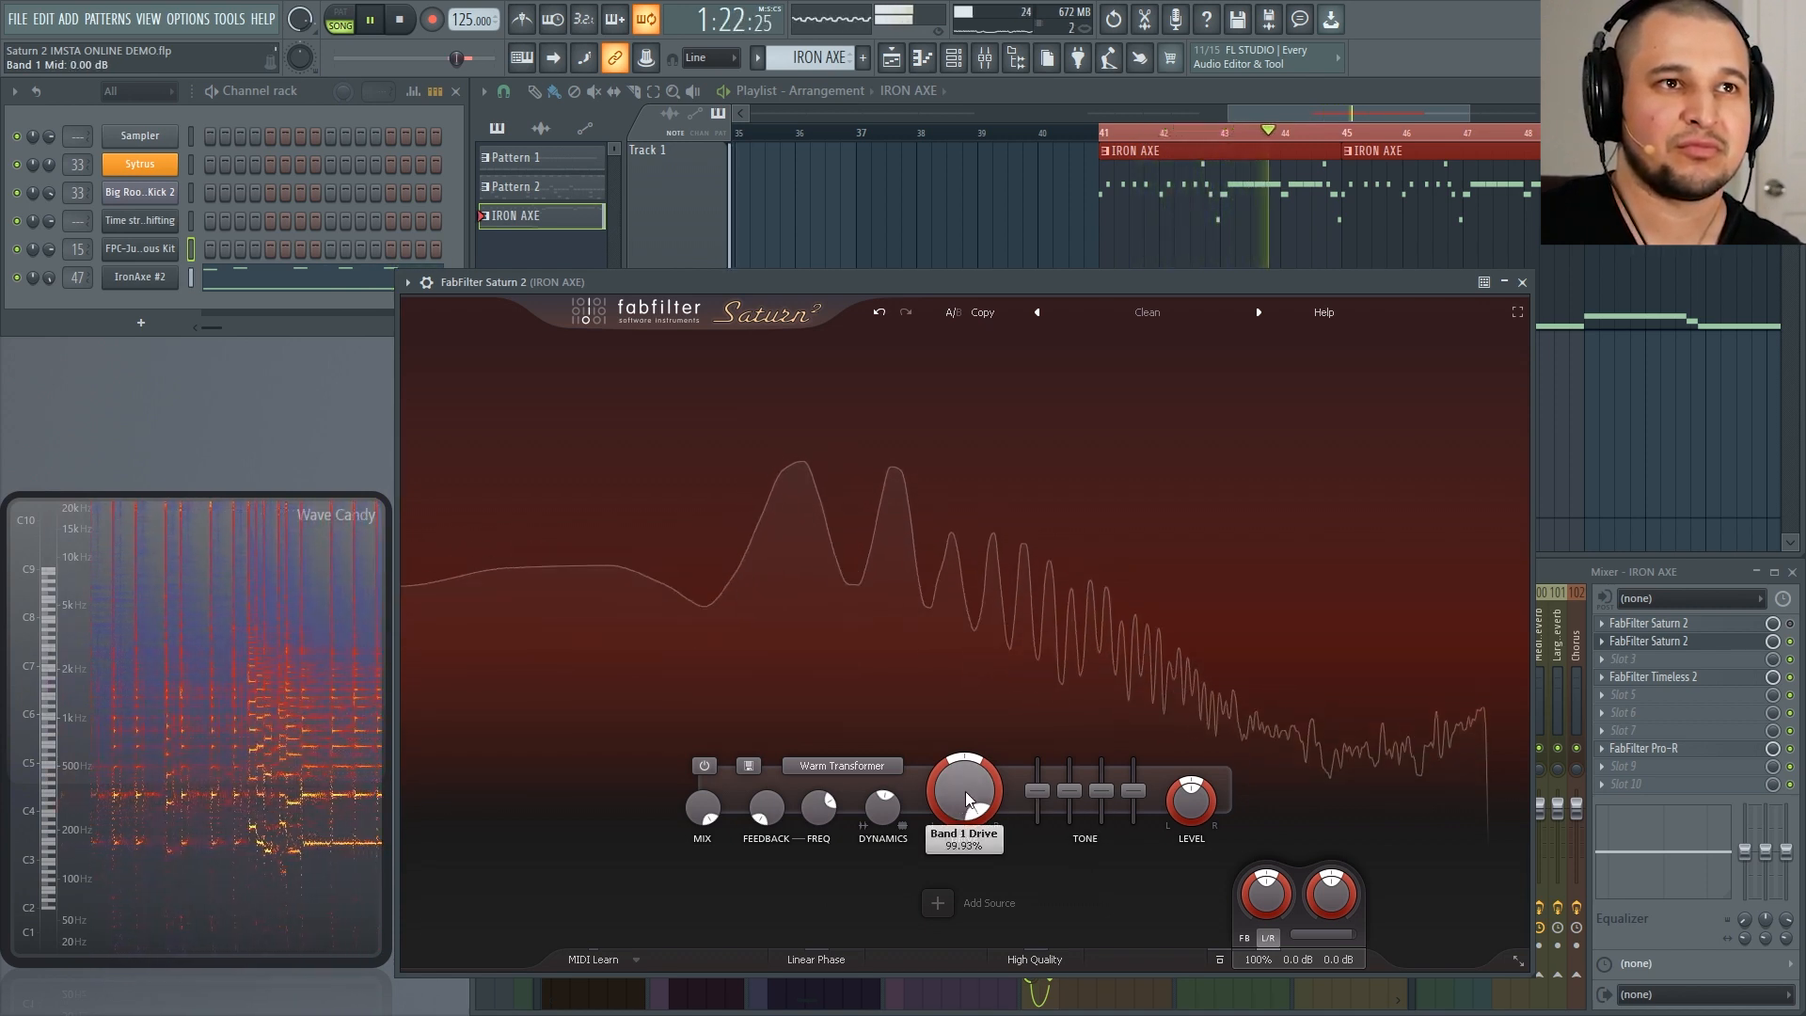
pyautogui.moveTo(965, 792); pyautogui.dragTo(911, 781)
pyautogui.press('space')
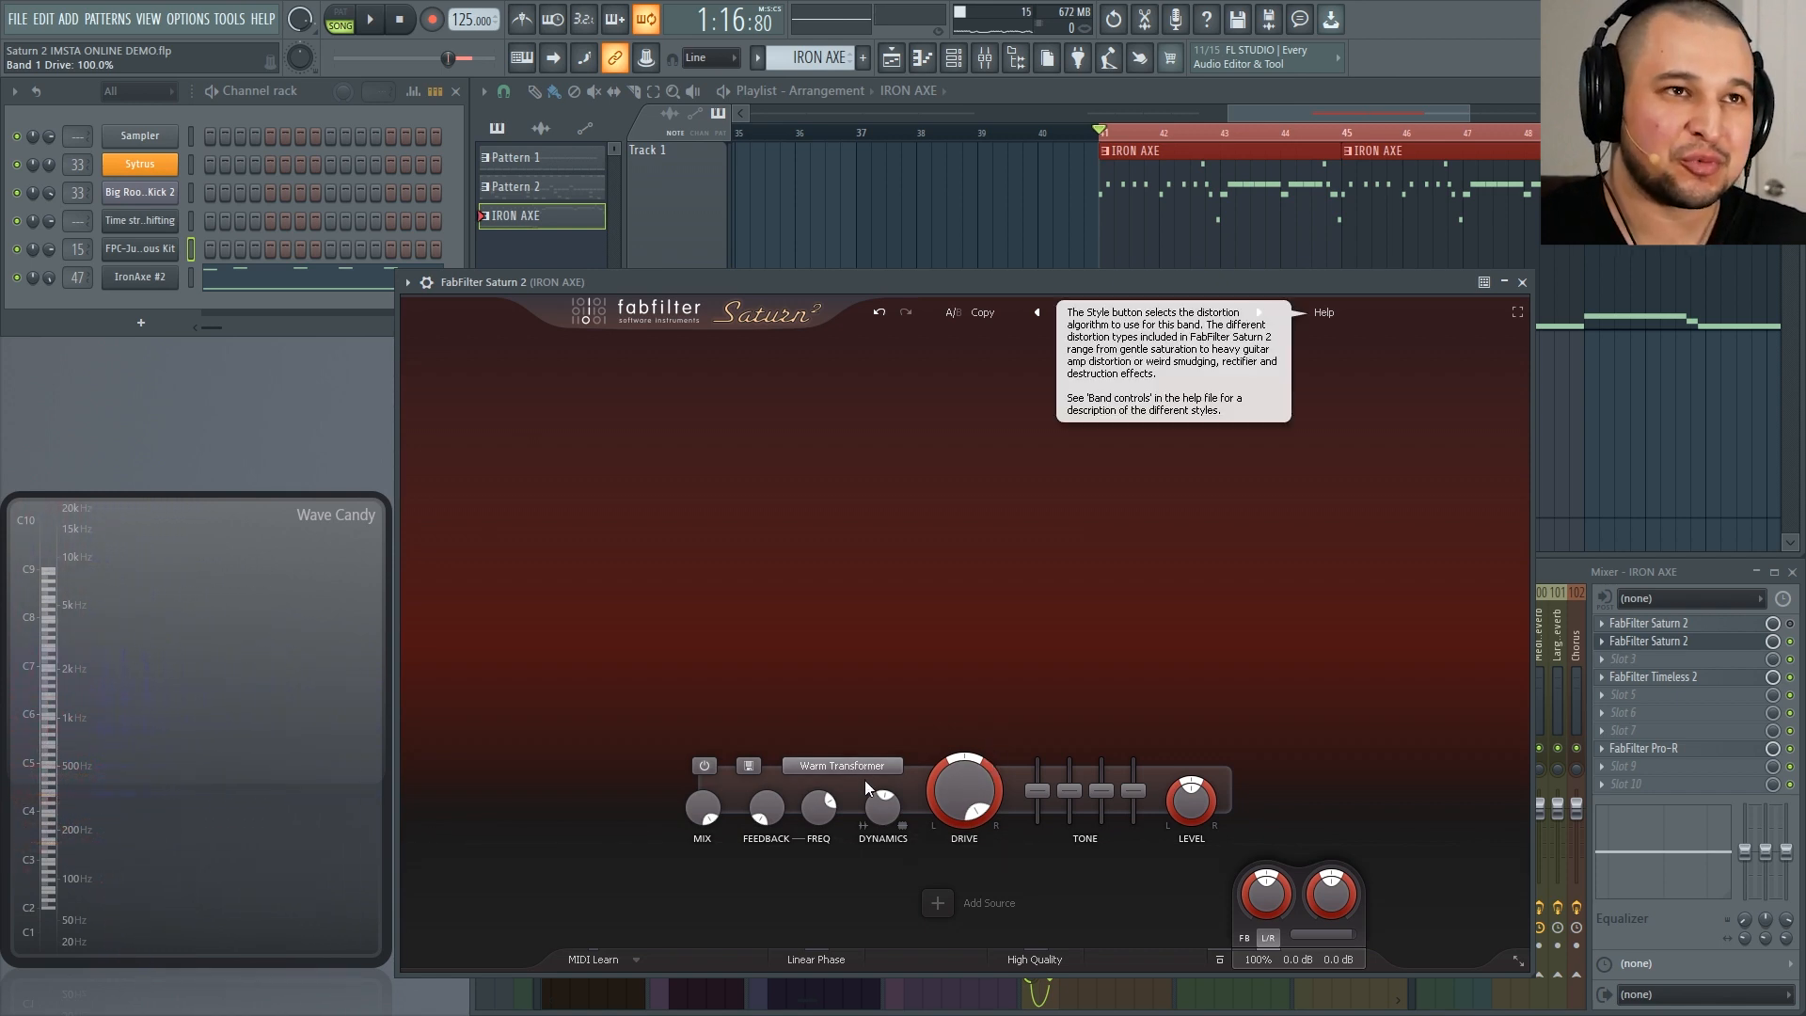
# Step: Lower the band's drive to 64.59% and change its style to the Smudge effect
pyautogui.moveTo(989, 815)
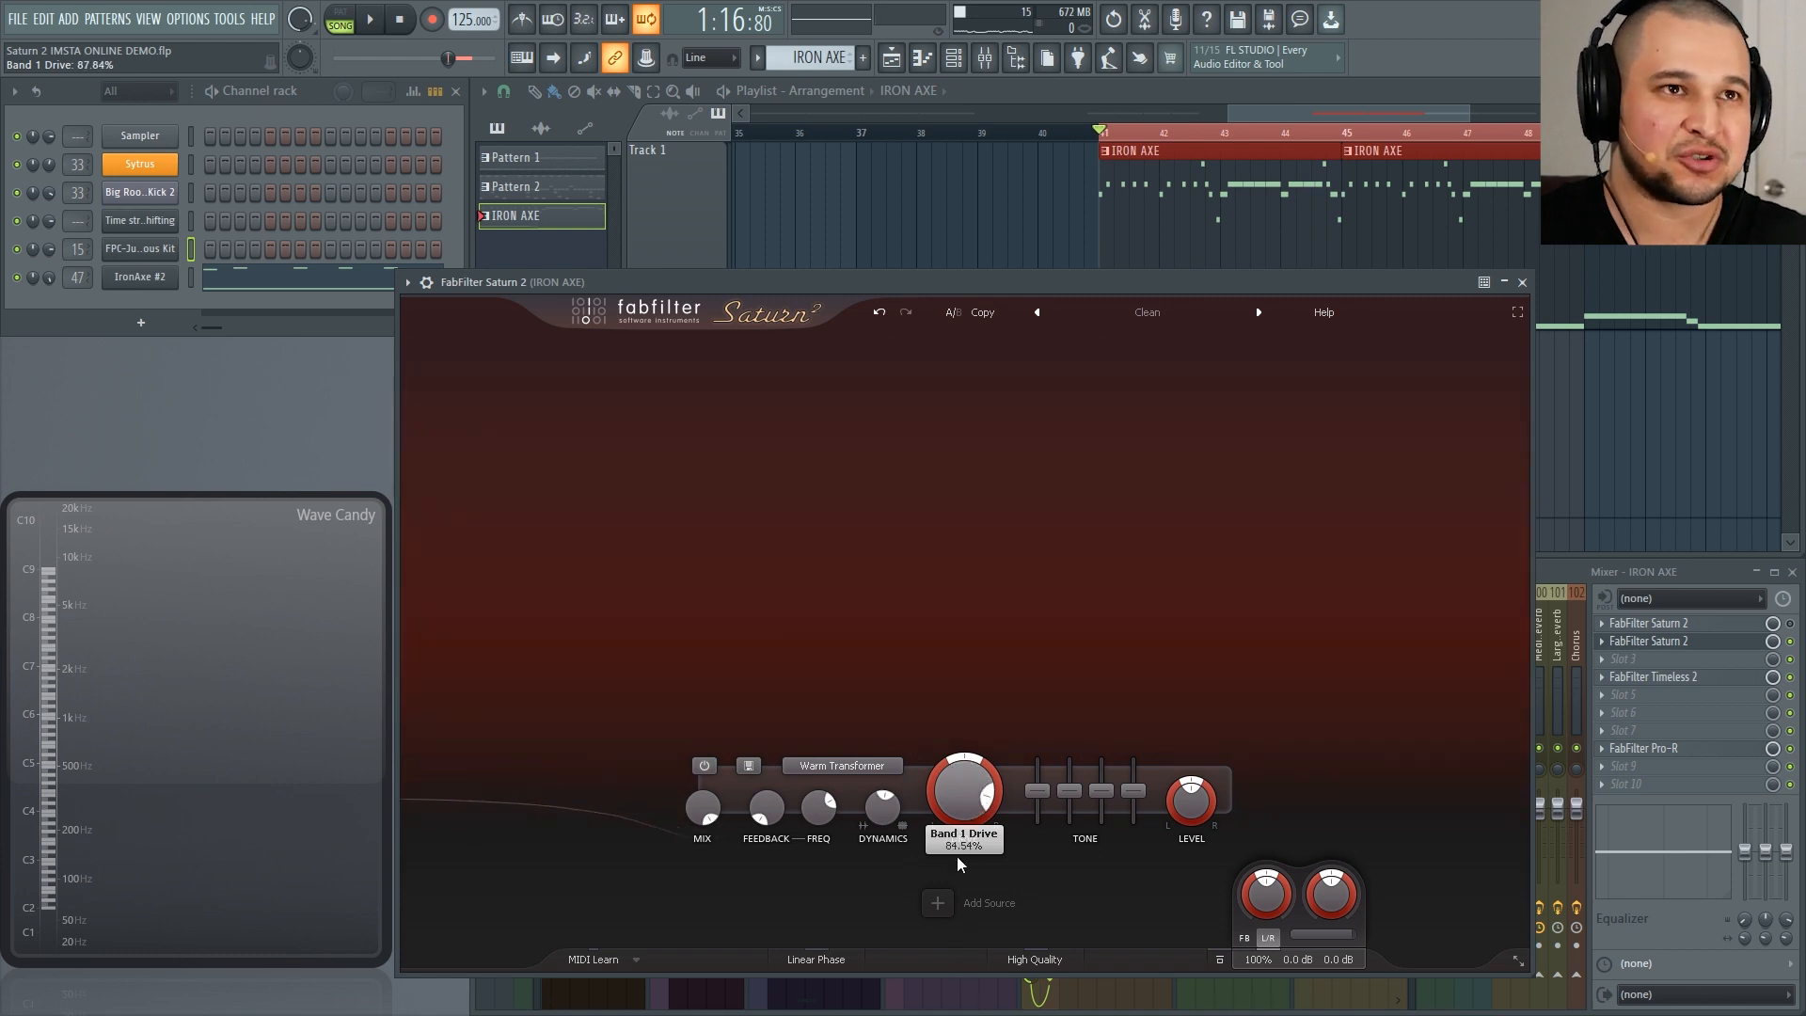
pyautogui.click(800, 767)
pyautogui.moveTo(831, 890)
pyautogui.click(1007, 910)
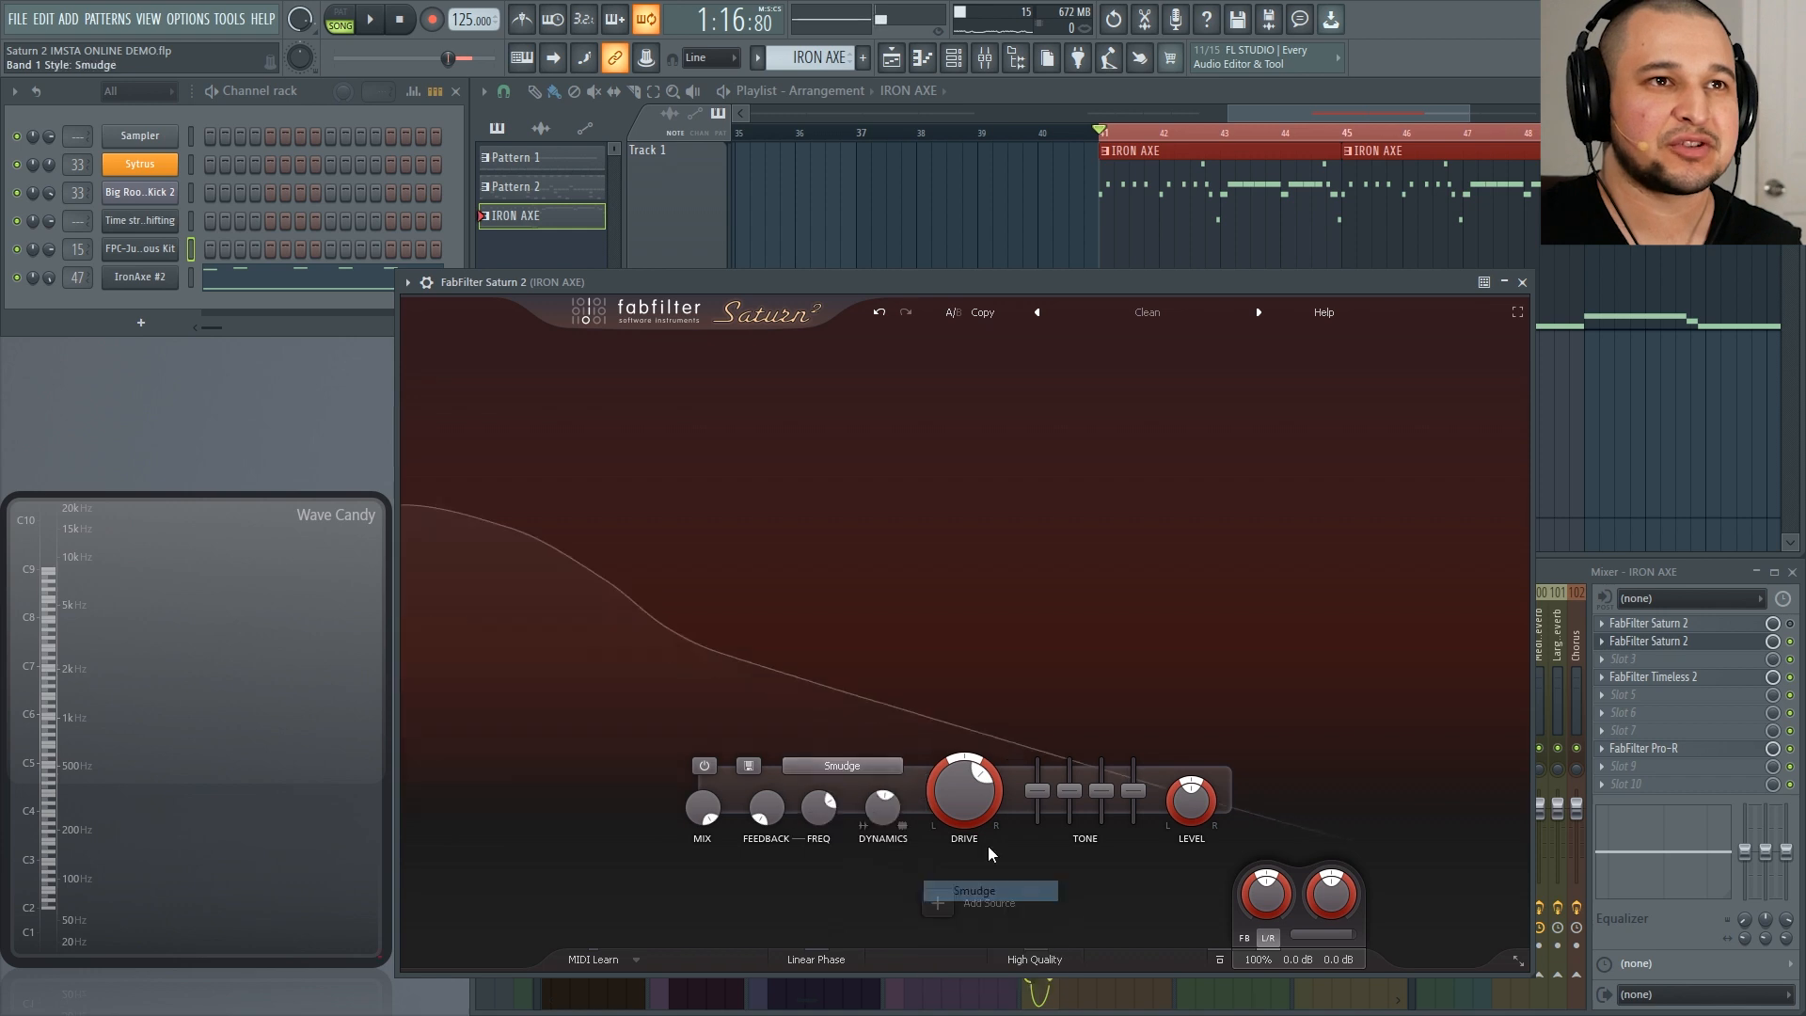
# Step: Play the guitar through Smudge while sweeping the drive and raising the mid and treble tone sliders, and stop playback
pyautogui.moveTo(968, 794)
pyautogui.press('space')
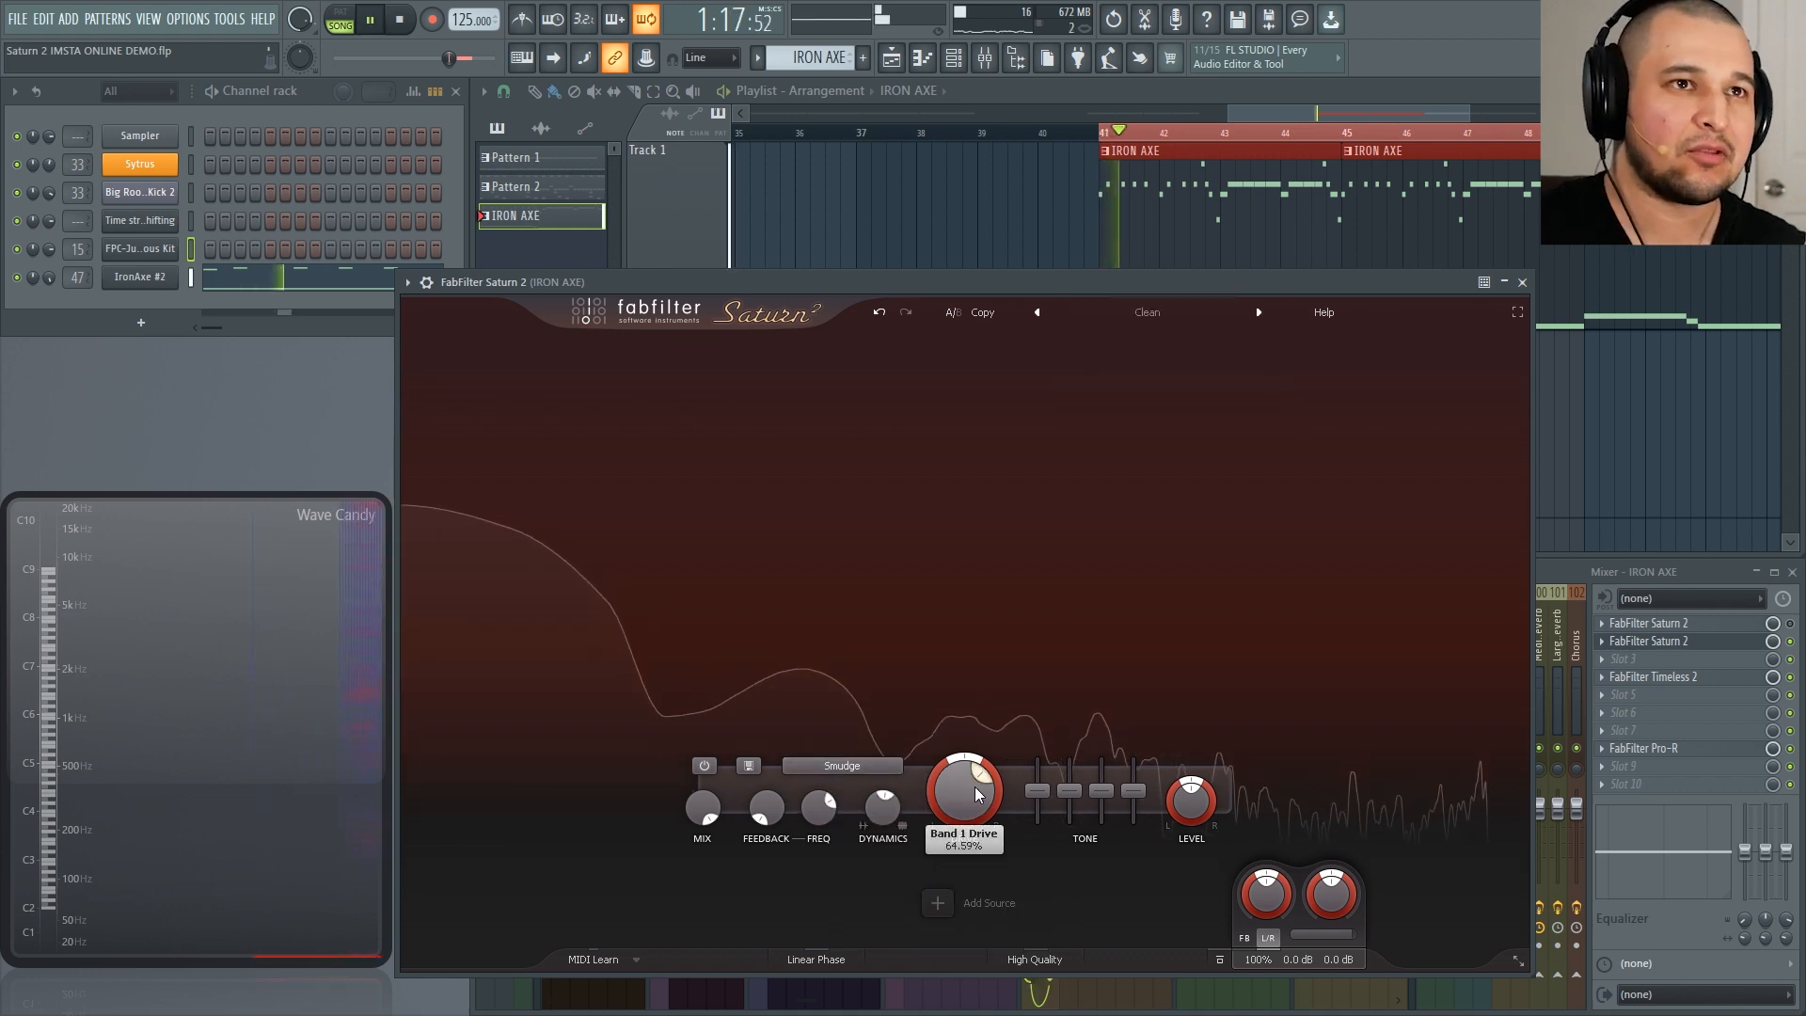
pyautogui.moveTo(974, 790); pyautogui.dragTo(732, 525)
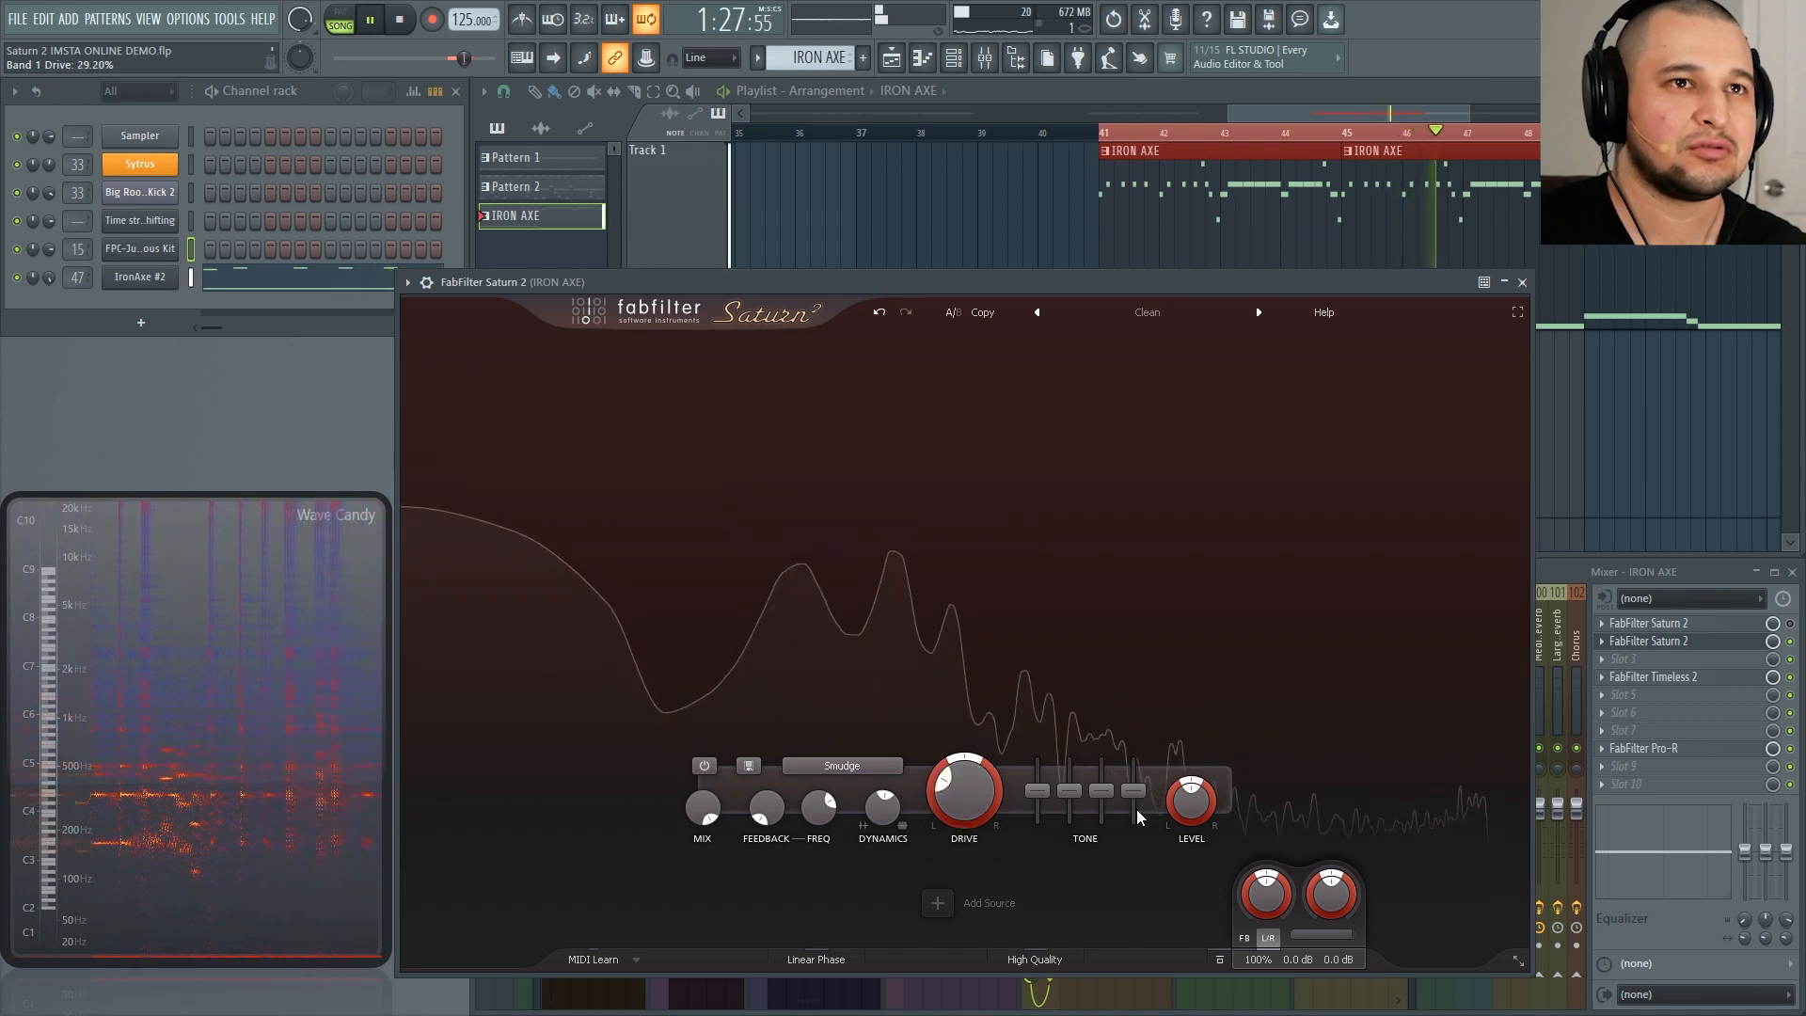
pyautogui.moveTo(1099, 794)
pyautogui.mouseDown()
pyautogui.moveTo(1101, 771)
pyautogui.moveTo(1077, 772)
pyautogui.mouseUp()
pyautogui.moveTo(957, 776); pyautogui.dragTo(882, 780)
pyautogui.press('space')
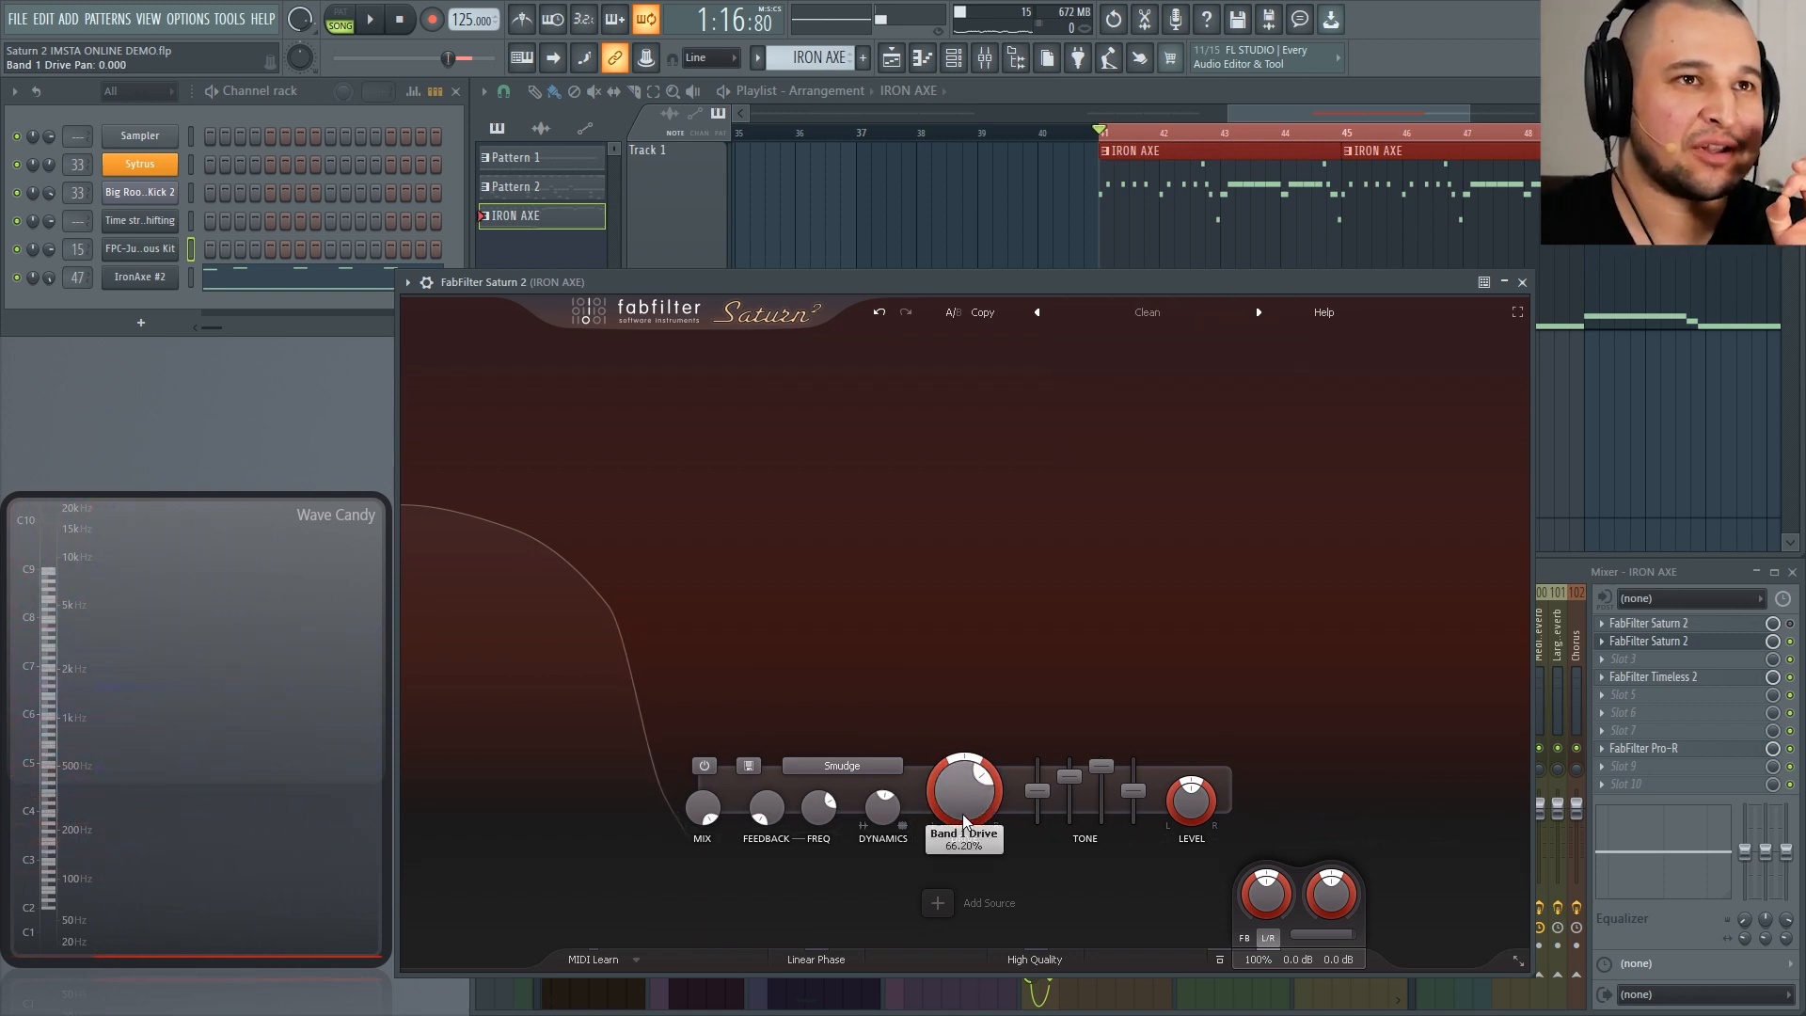
# Step: With the drive lowered, split the spectrum near 1 kHz and pan the two bands' drives to opposite sides, the upper at 1.000
pyautogui.moveTo(962, 812); pyautogui.dragTo(1011, 960)
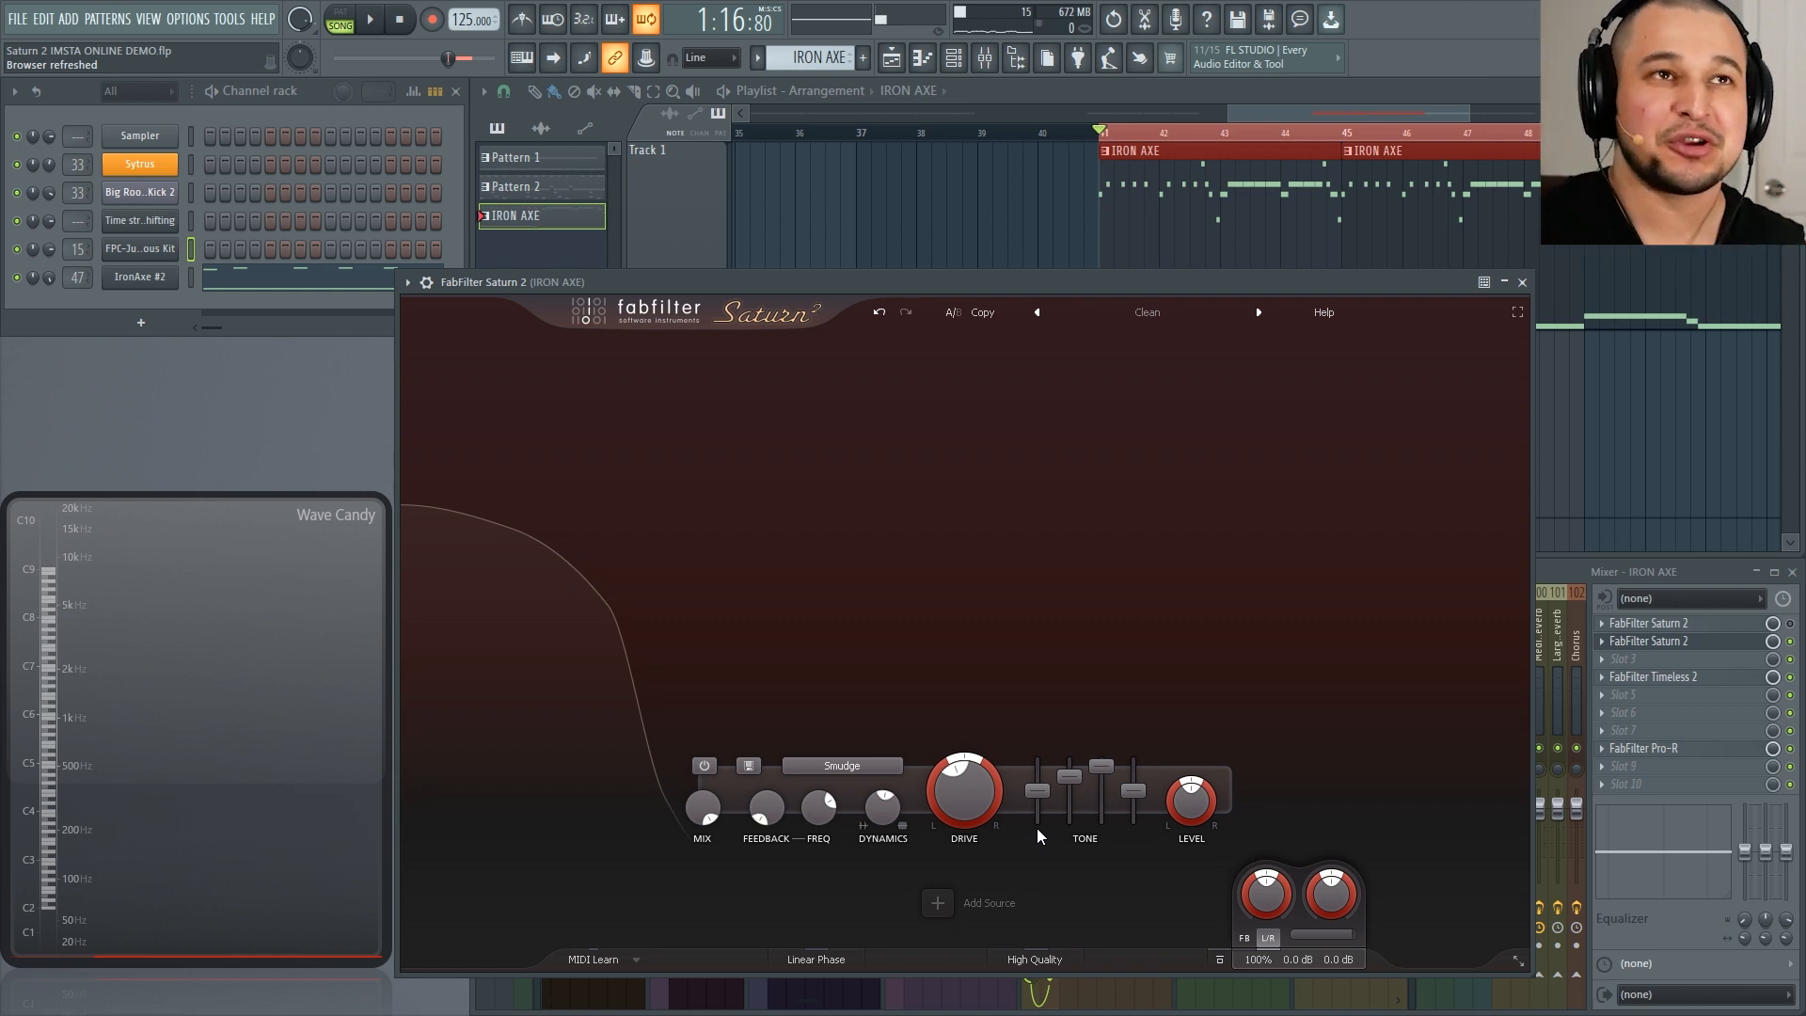
pyautogui.click(1047, 350)
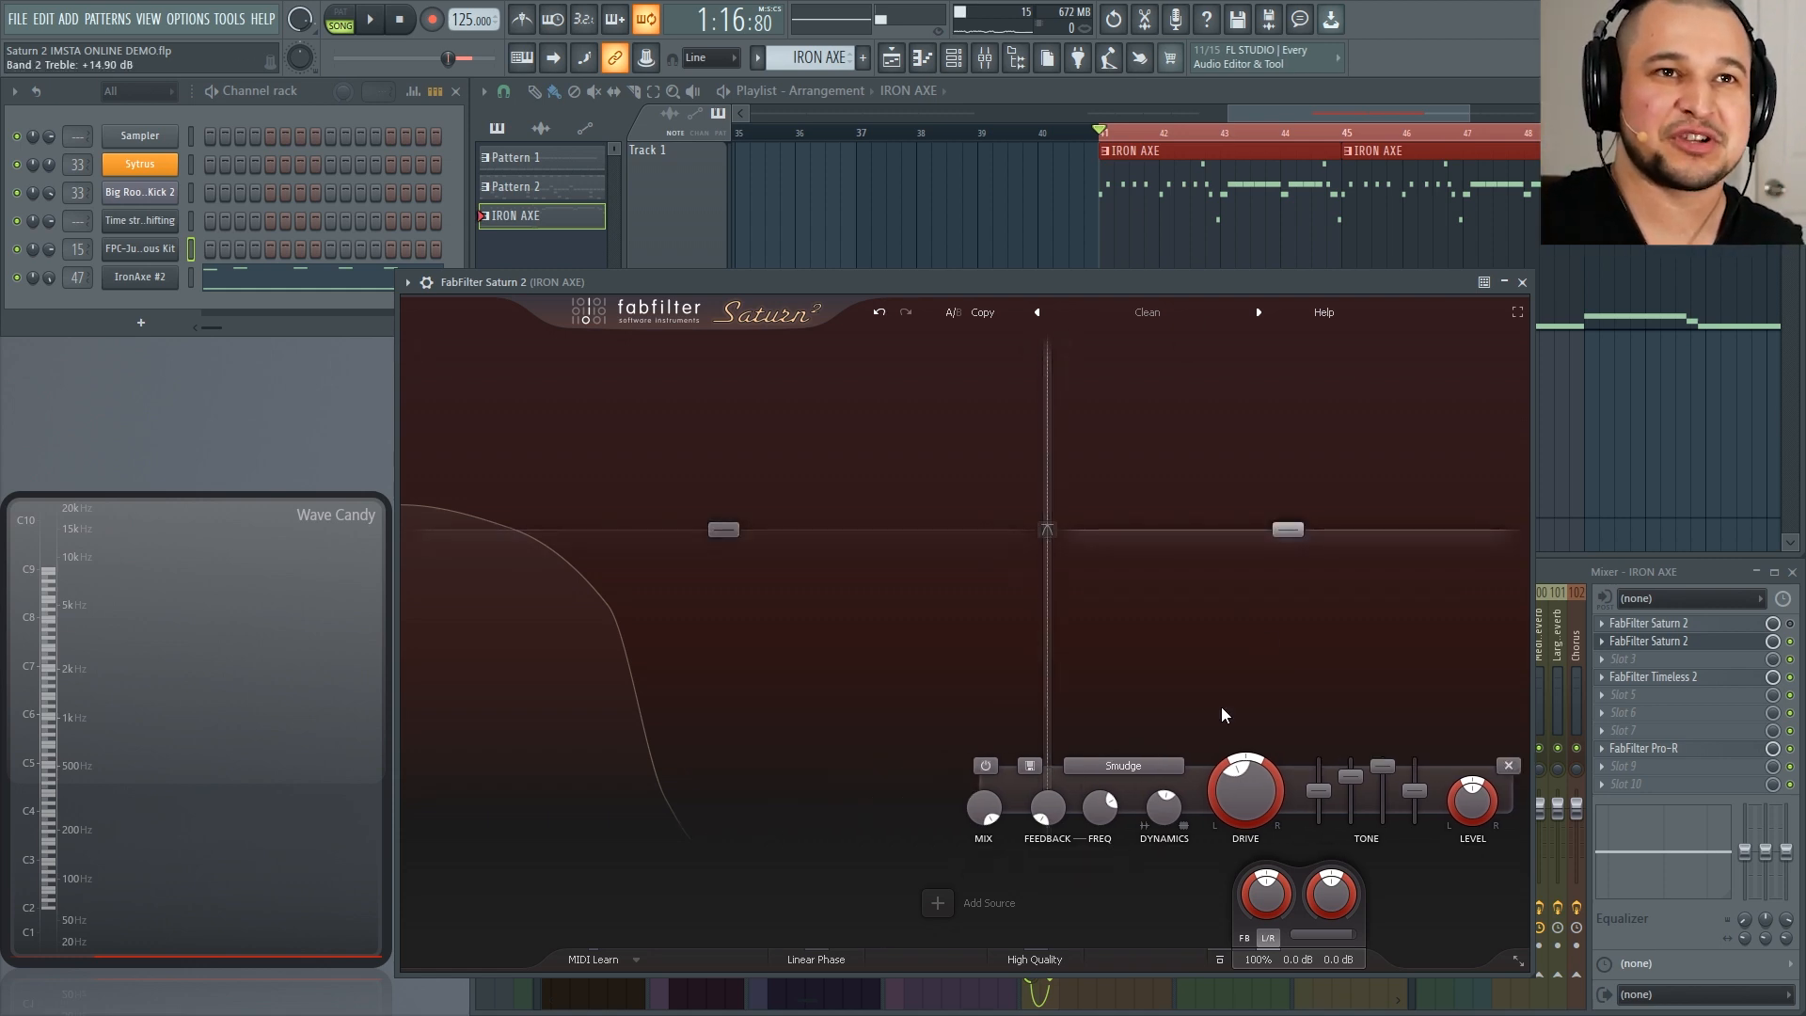
pyautogui.click(845, 657)
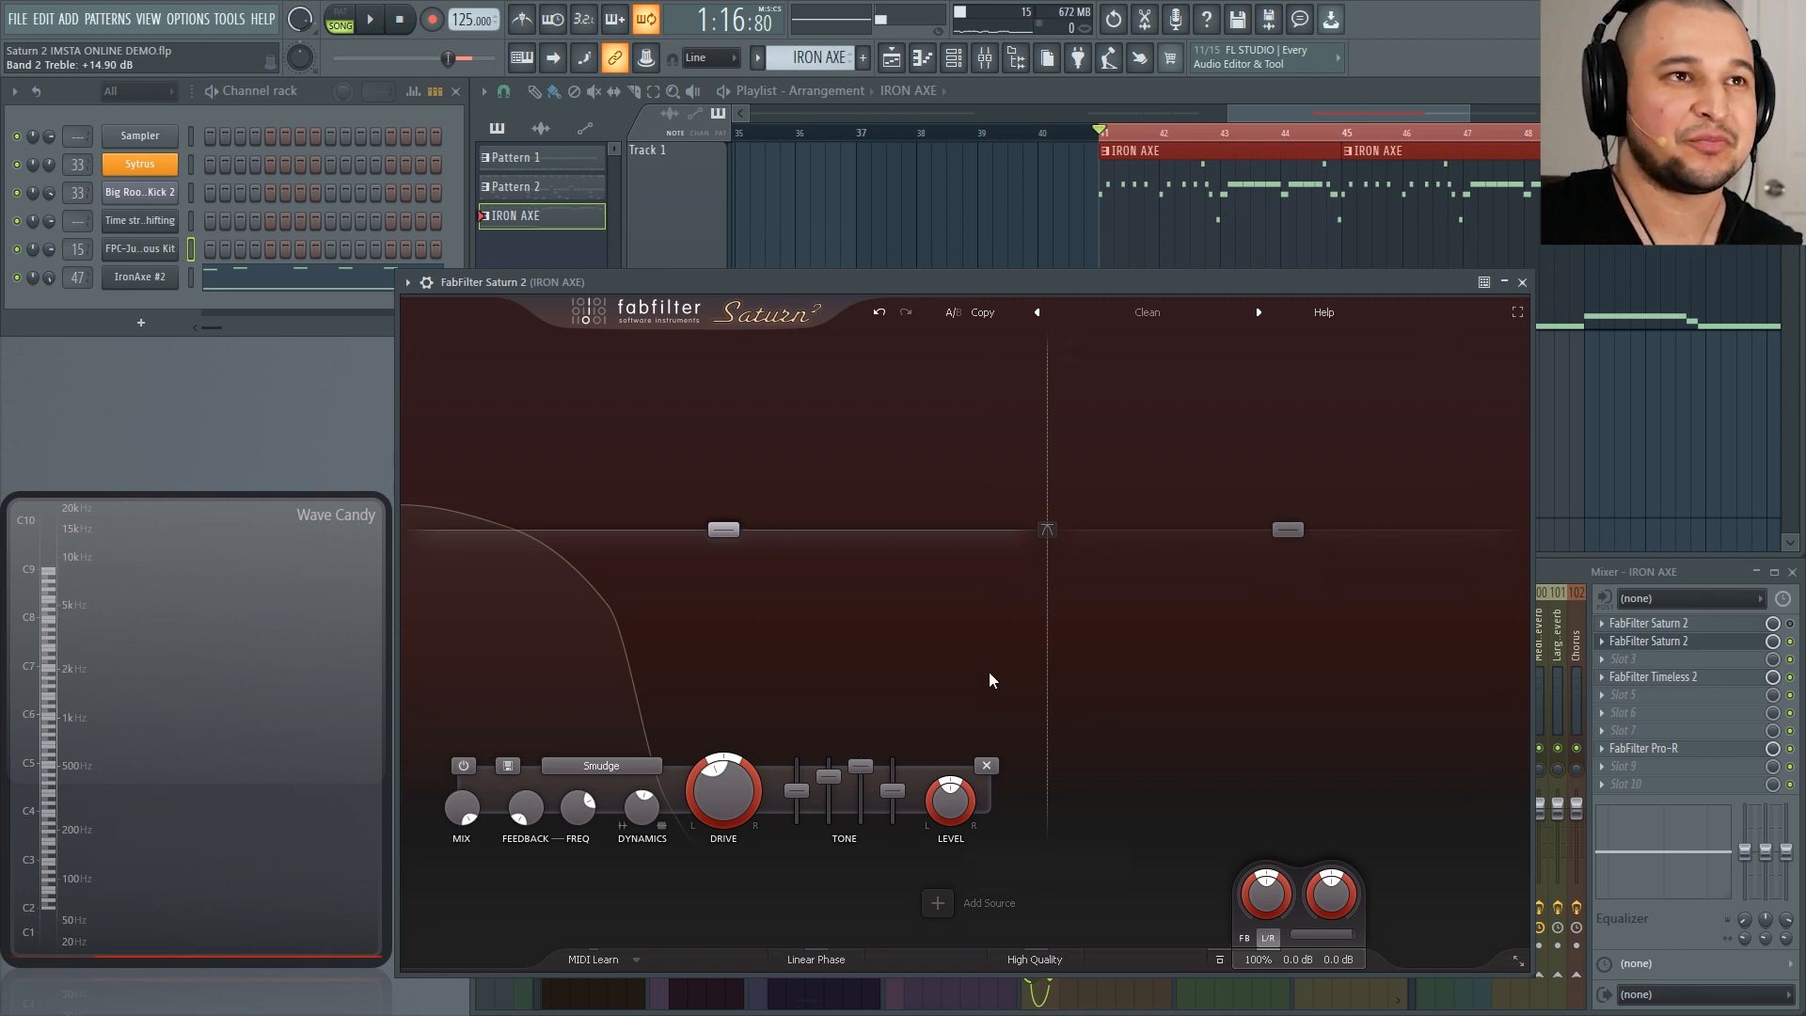
pyautogui.click(1149, 590)
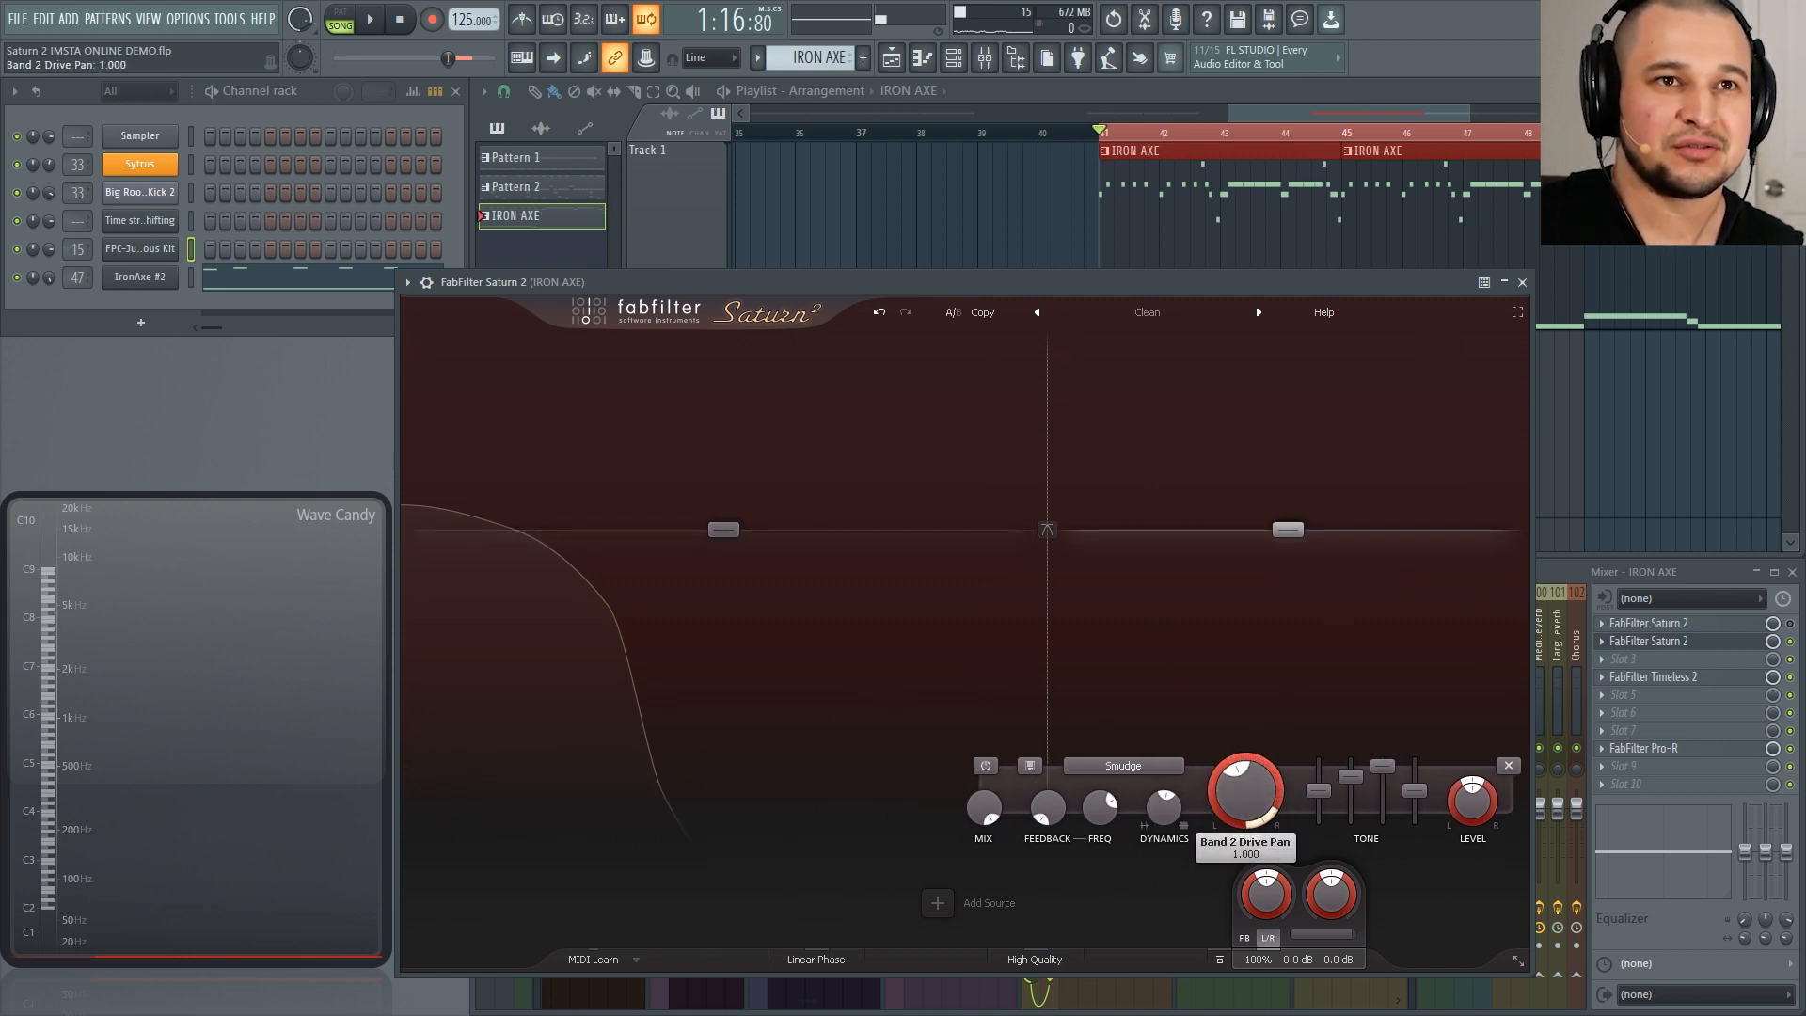
pyautogui.click(1025, 663)
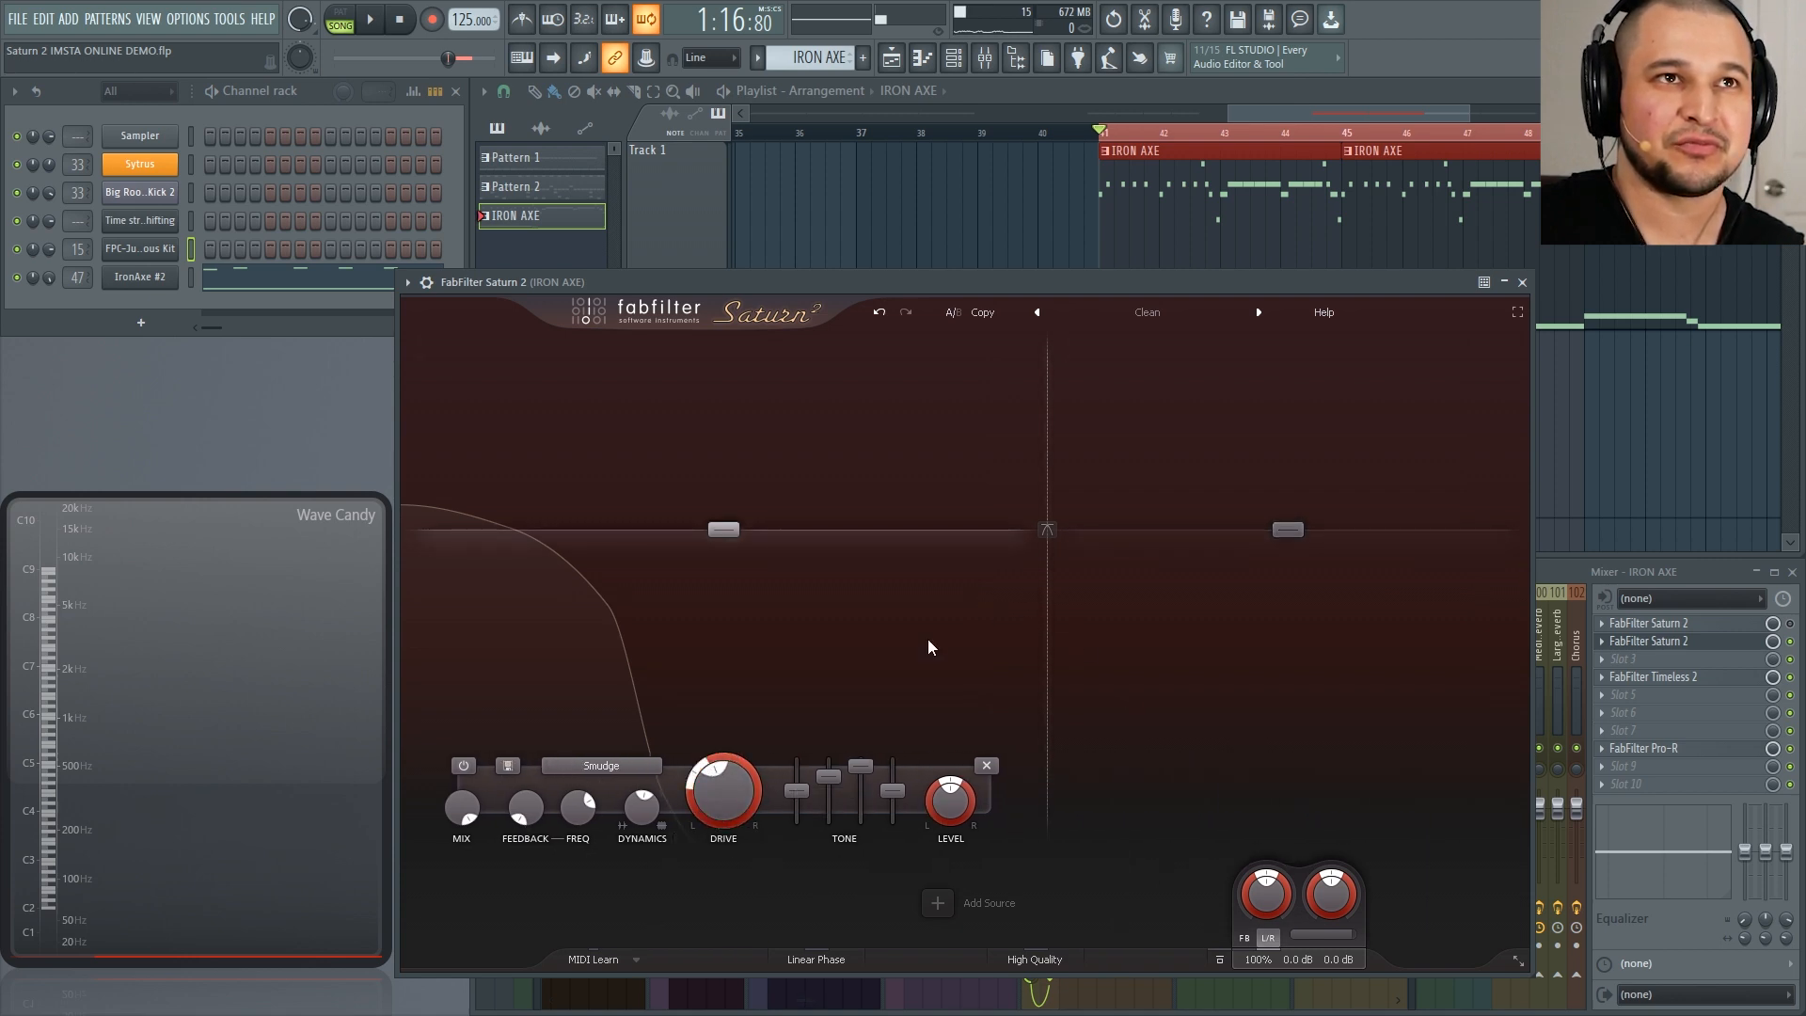
# Step: Play the guitar through the two Smudge bands, bring the upper band's drive to 28.07%, and stop playback
pyautogui.press('space')
pyautogui.click(1144, 659)
pyautogui.moveTo(1240, 806); pyautogui.dragTo(1082, 843)
pyautogui.press('space')
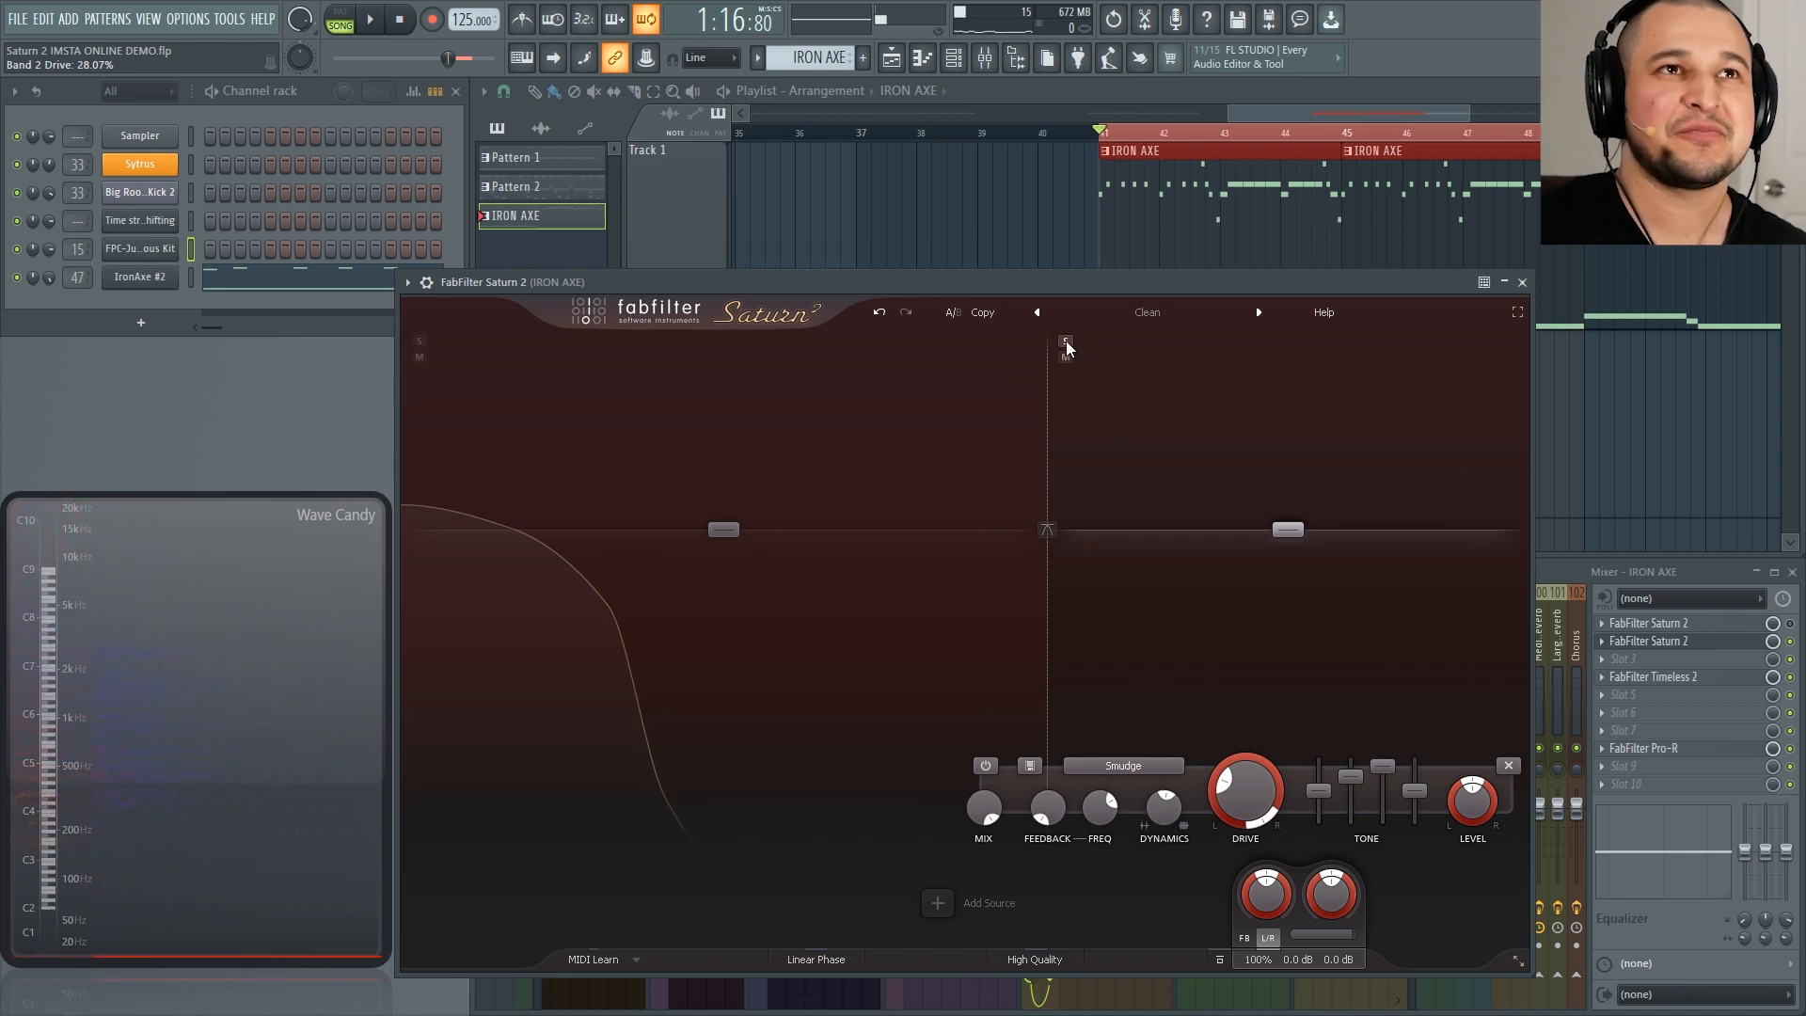
# Step: Shift the band crossover to 1002.4 Hz and reload the Clean preset
pyautogui.moveTo(1051, 374); pyautogui.dragTo(1055, 374)
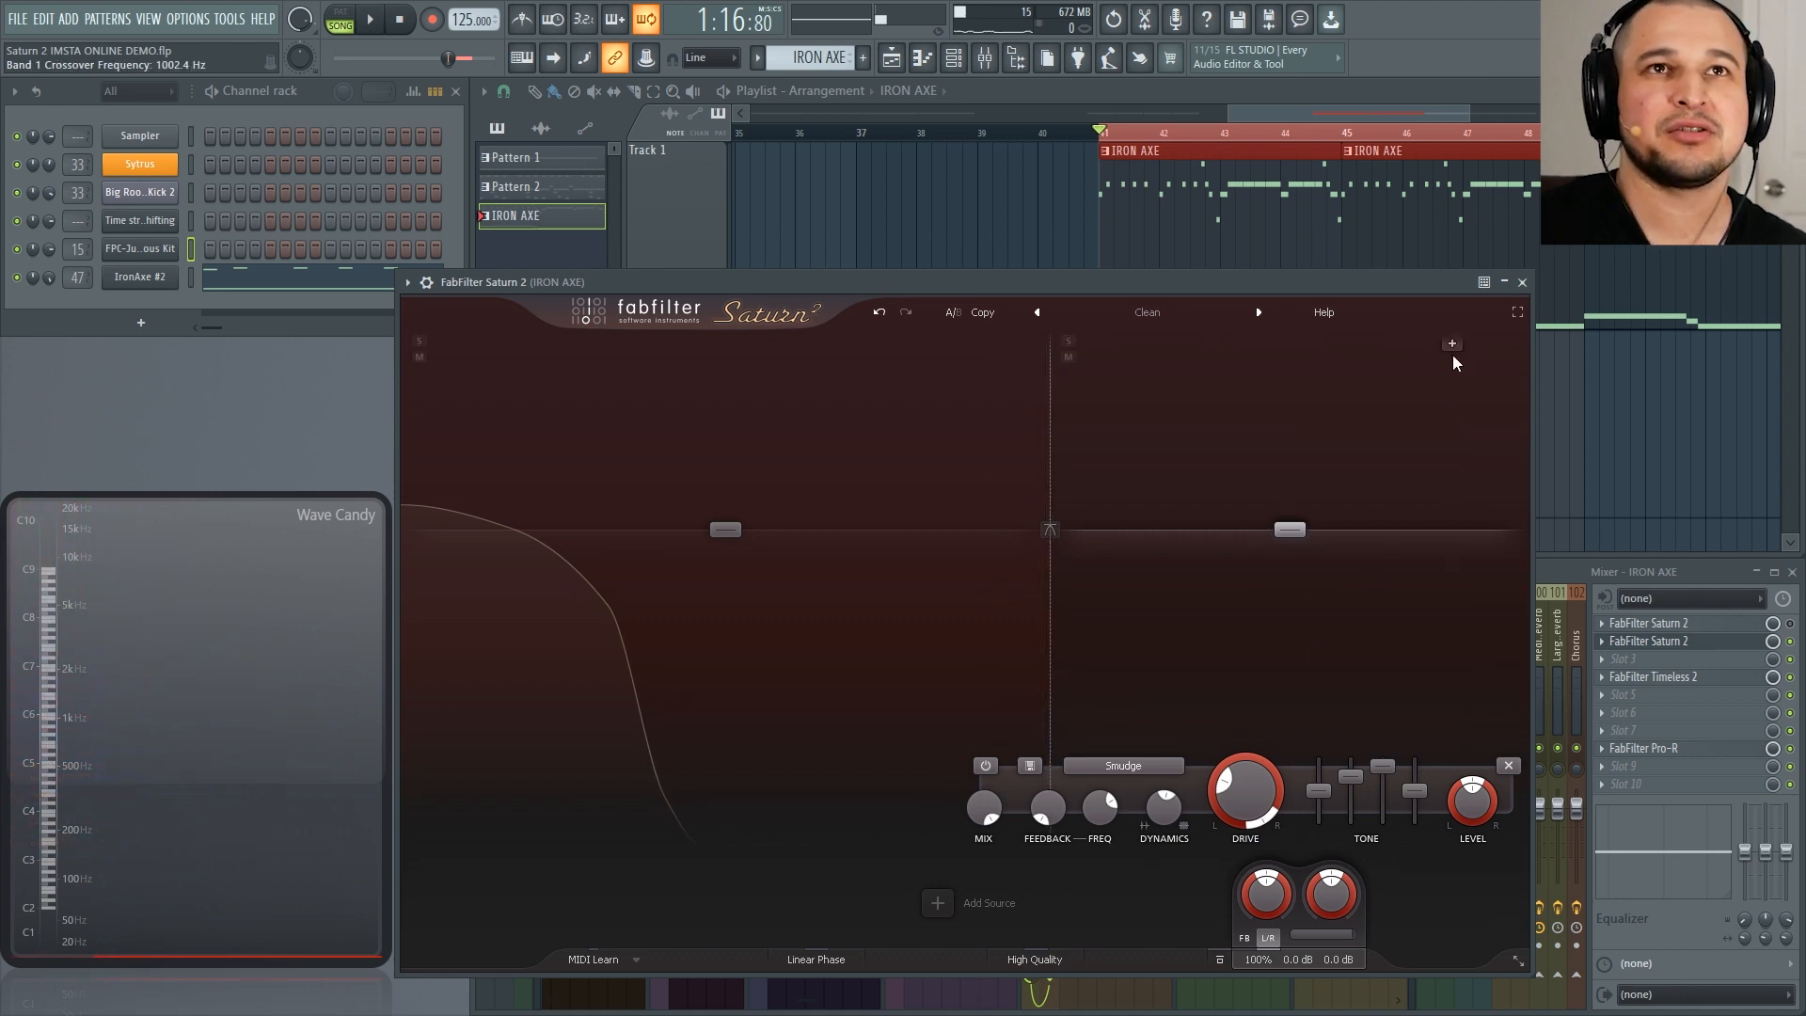
pyautogui.click(1148, 314)
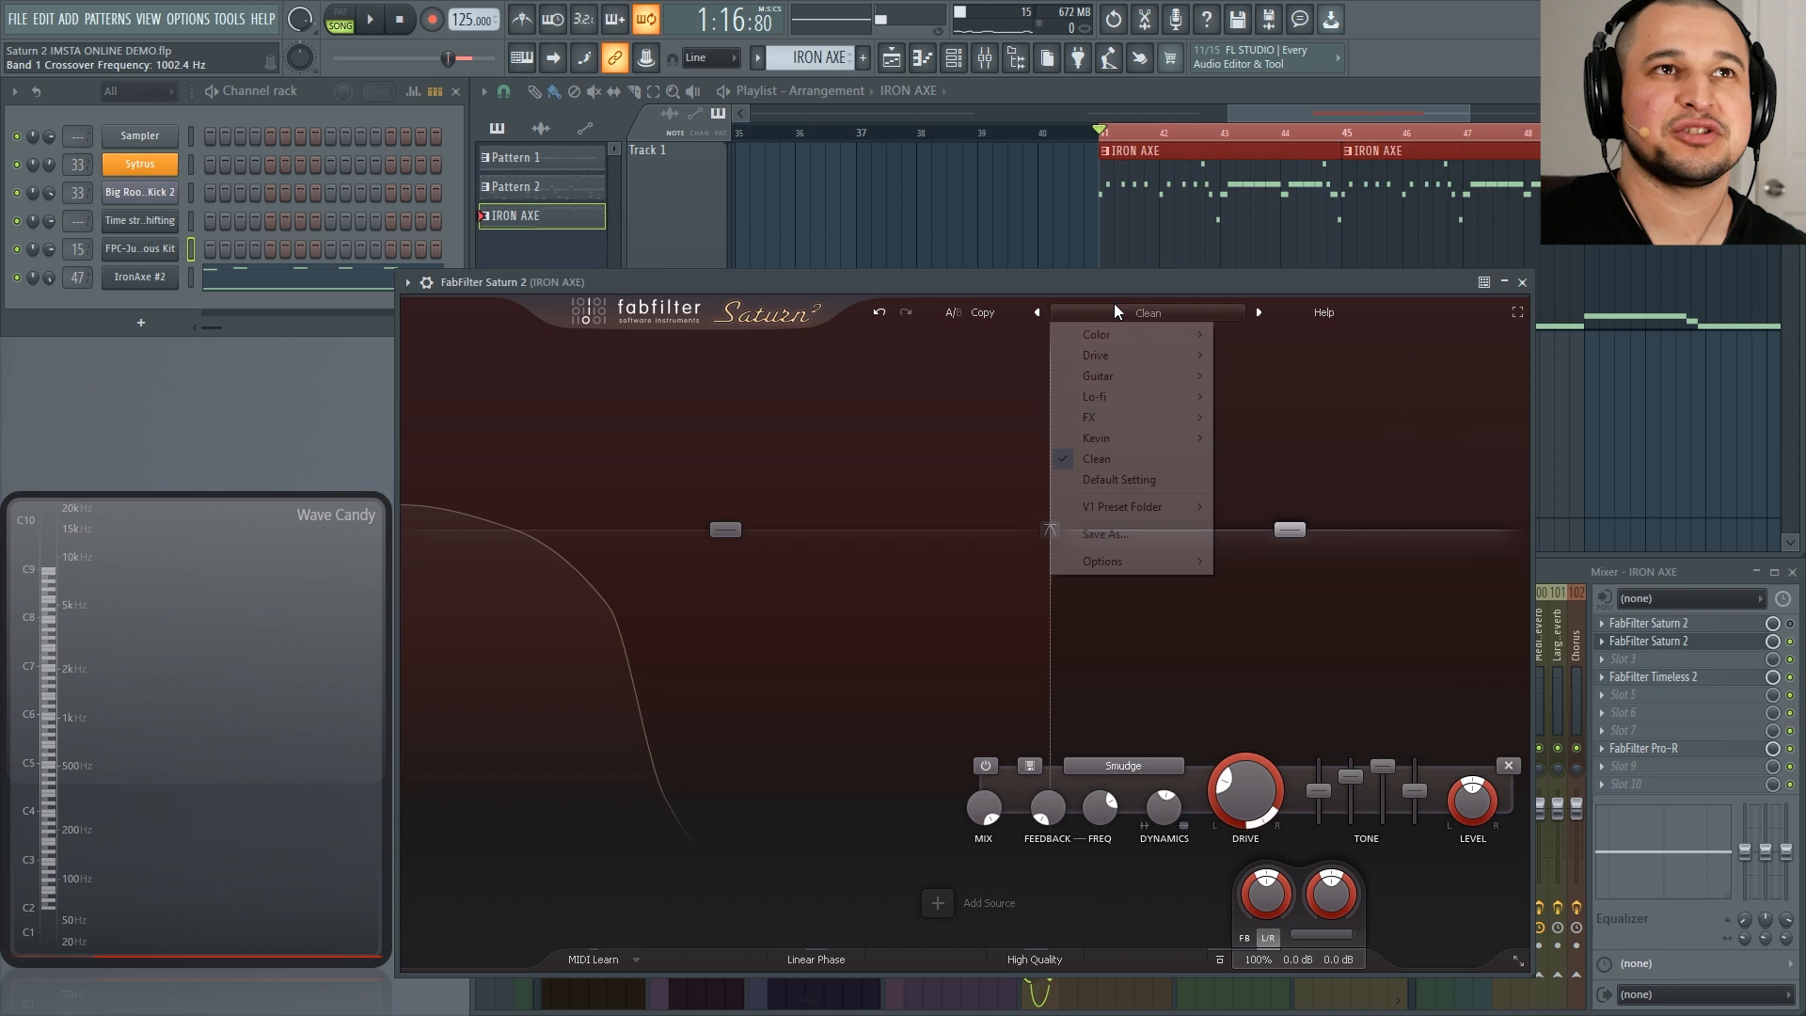
pyautogui.click(1108, 459)
# Step: Change the band's style to Breakdown, play the guitar while sweeping the drive up and back to 4.956%, and stop playback
pyautogui.click(901, 765)
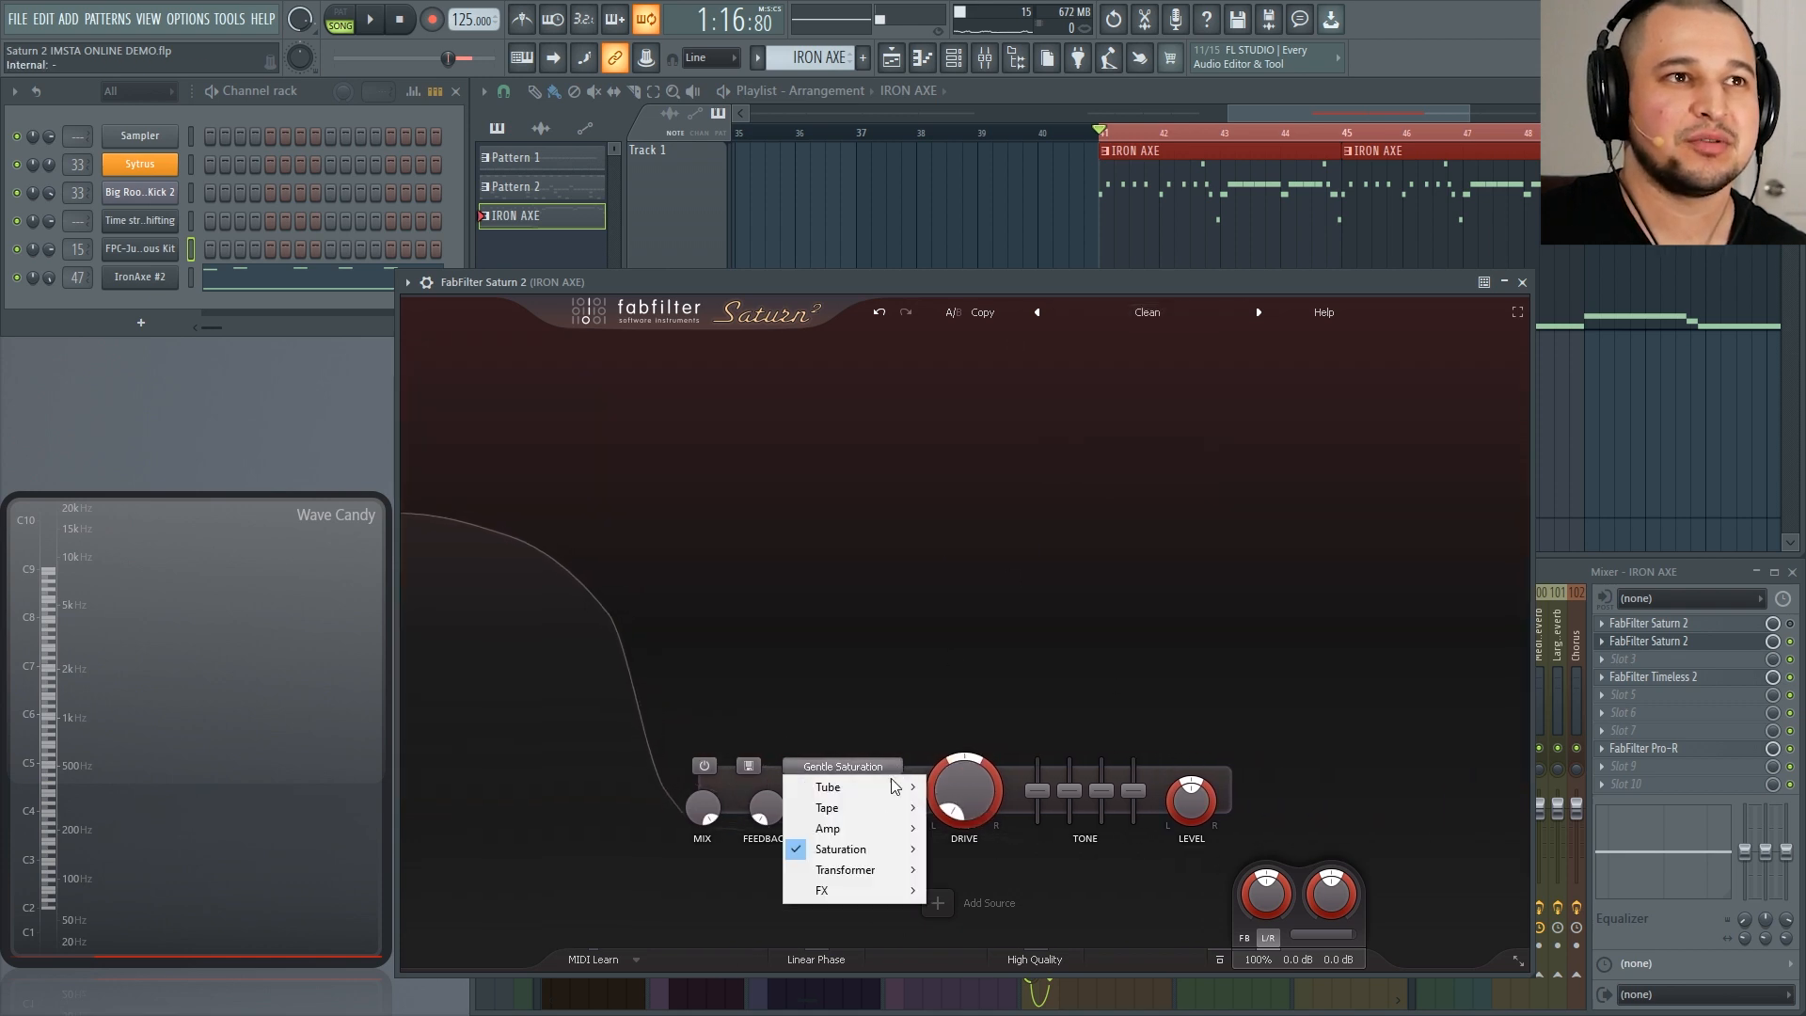
pyautogui.moveTo(893, 905)
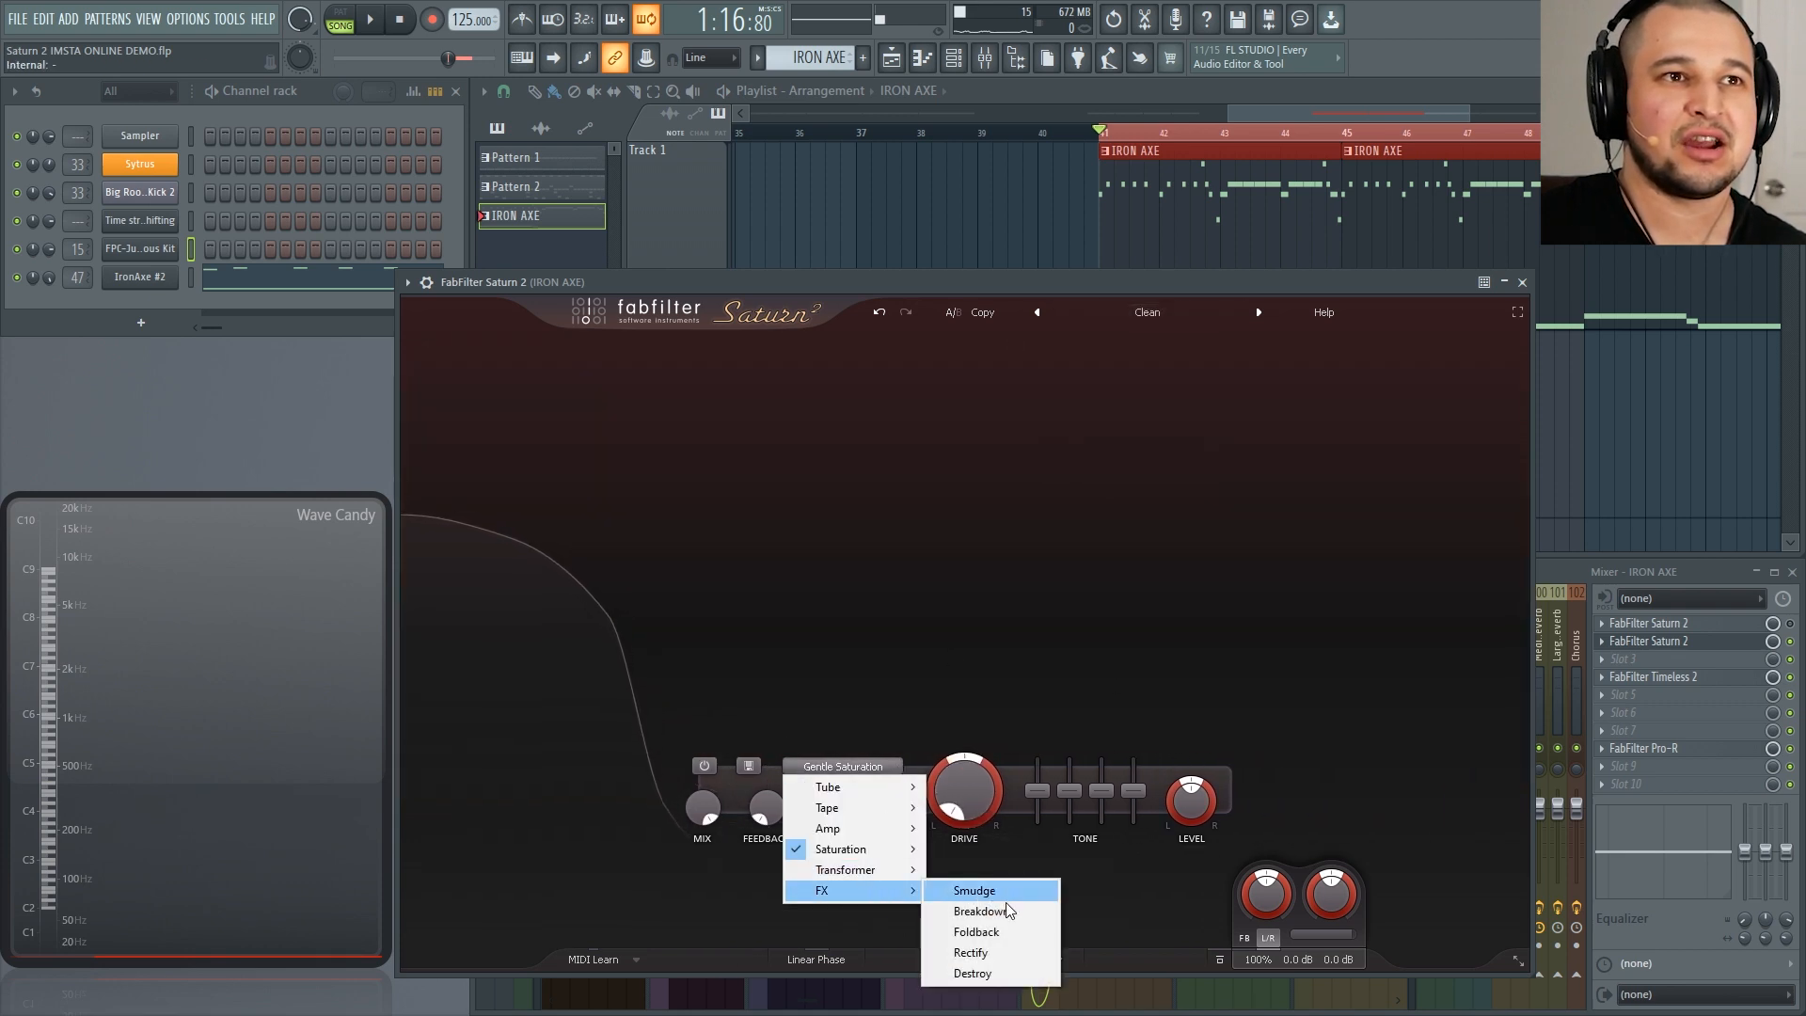
pyautogui.click(1016, 907)
pyautogui.press('space')
pyautogui.moveTo(984, 794); pyautogui.dragTo(934, 622)
pyautogui.moveTo(928, 556); pyautogui.dragTo(793, 771)
pyautogui.press('space')
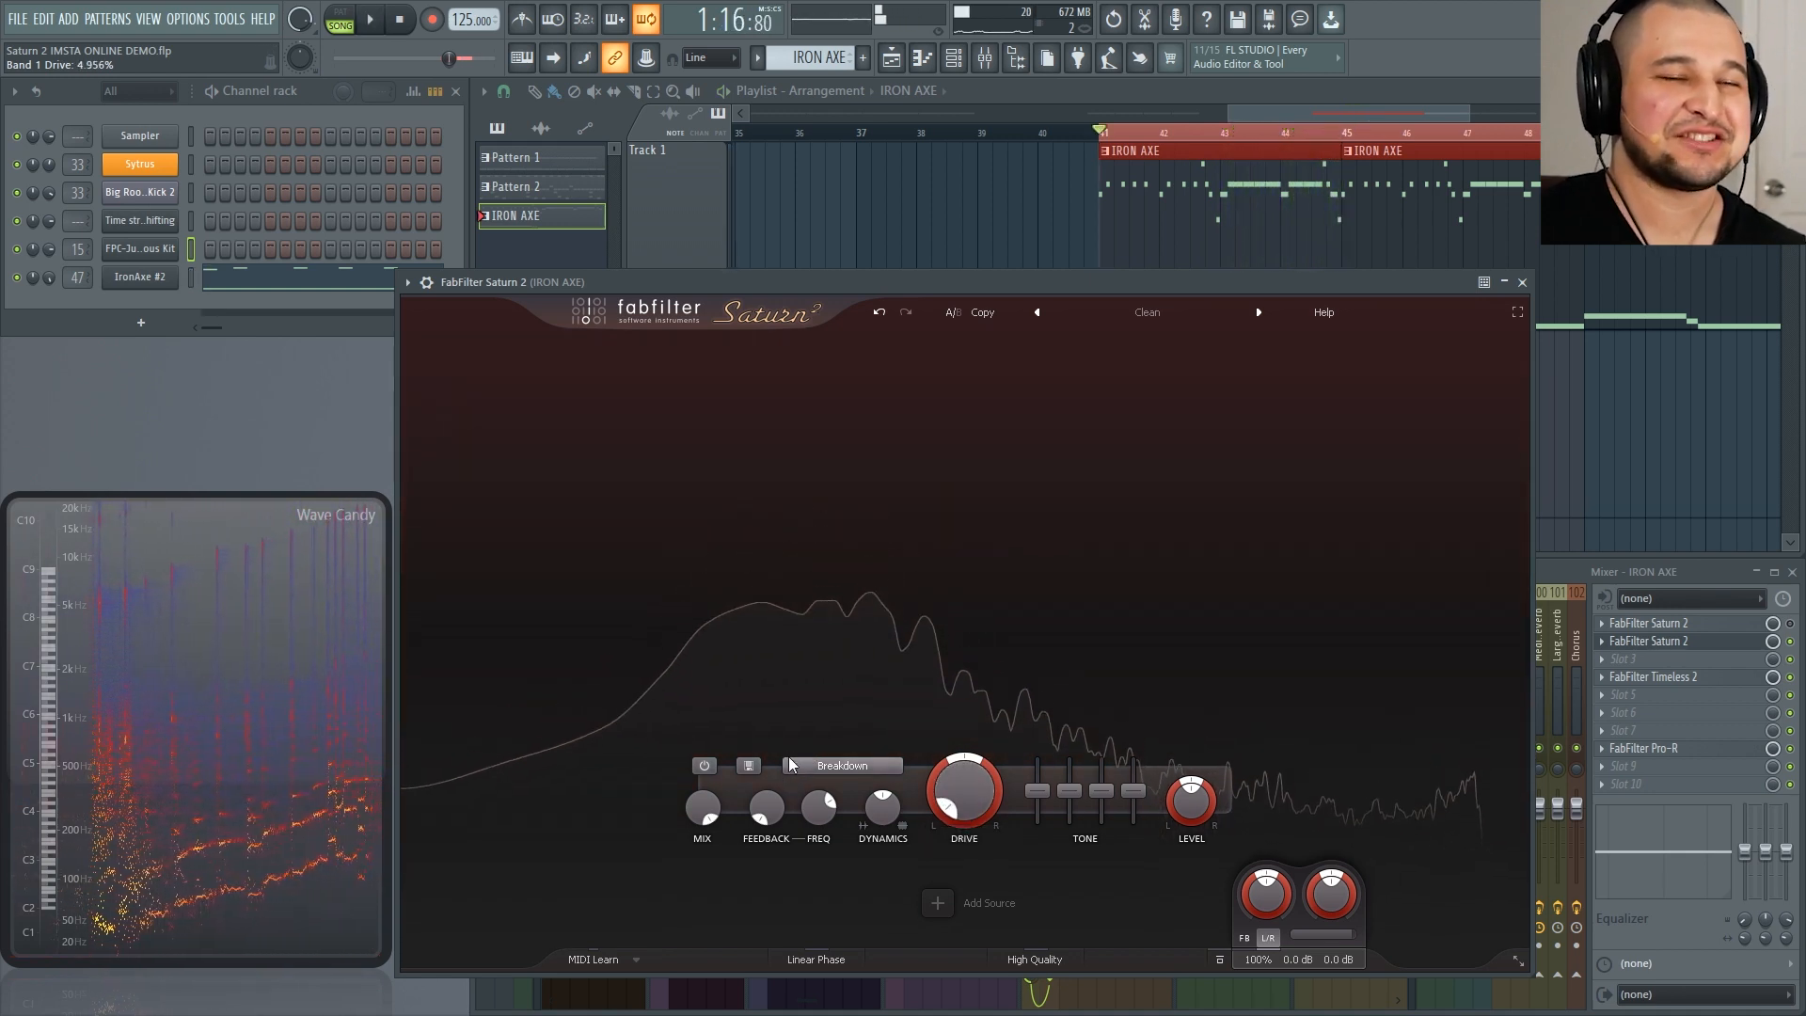
# Step: Close the guitar's Saturn 2 window and loop bars 25 to 29 of the playlist over the first two Pattern 2 clips
pyautogui.click(1524, 282)
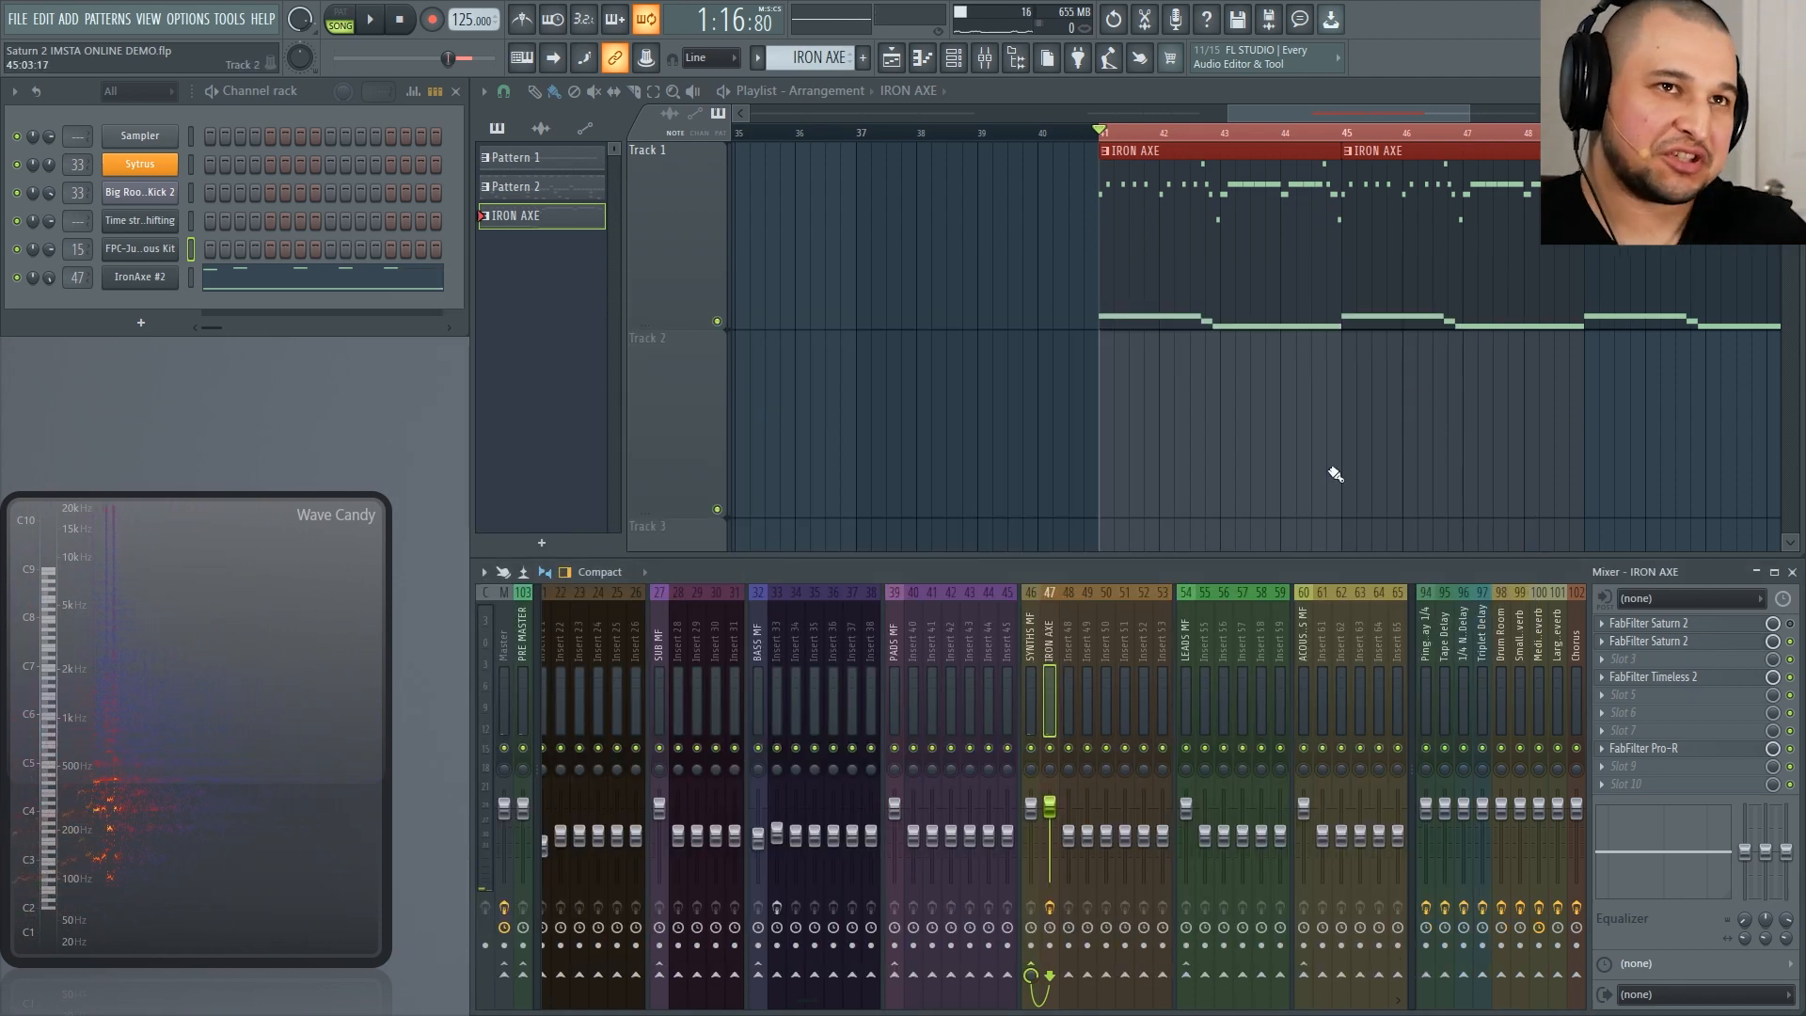
pyautogui.scroll(10, 1086, 625)
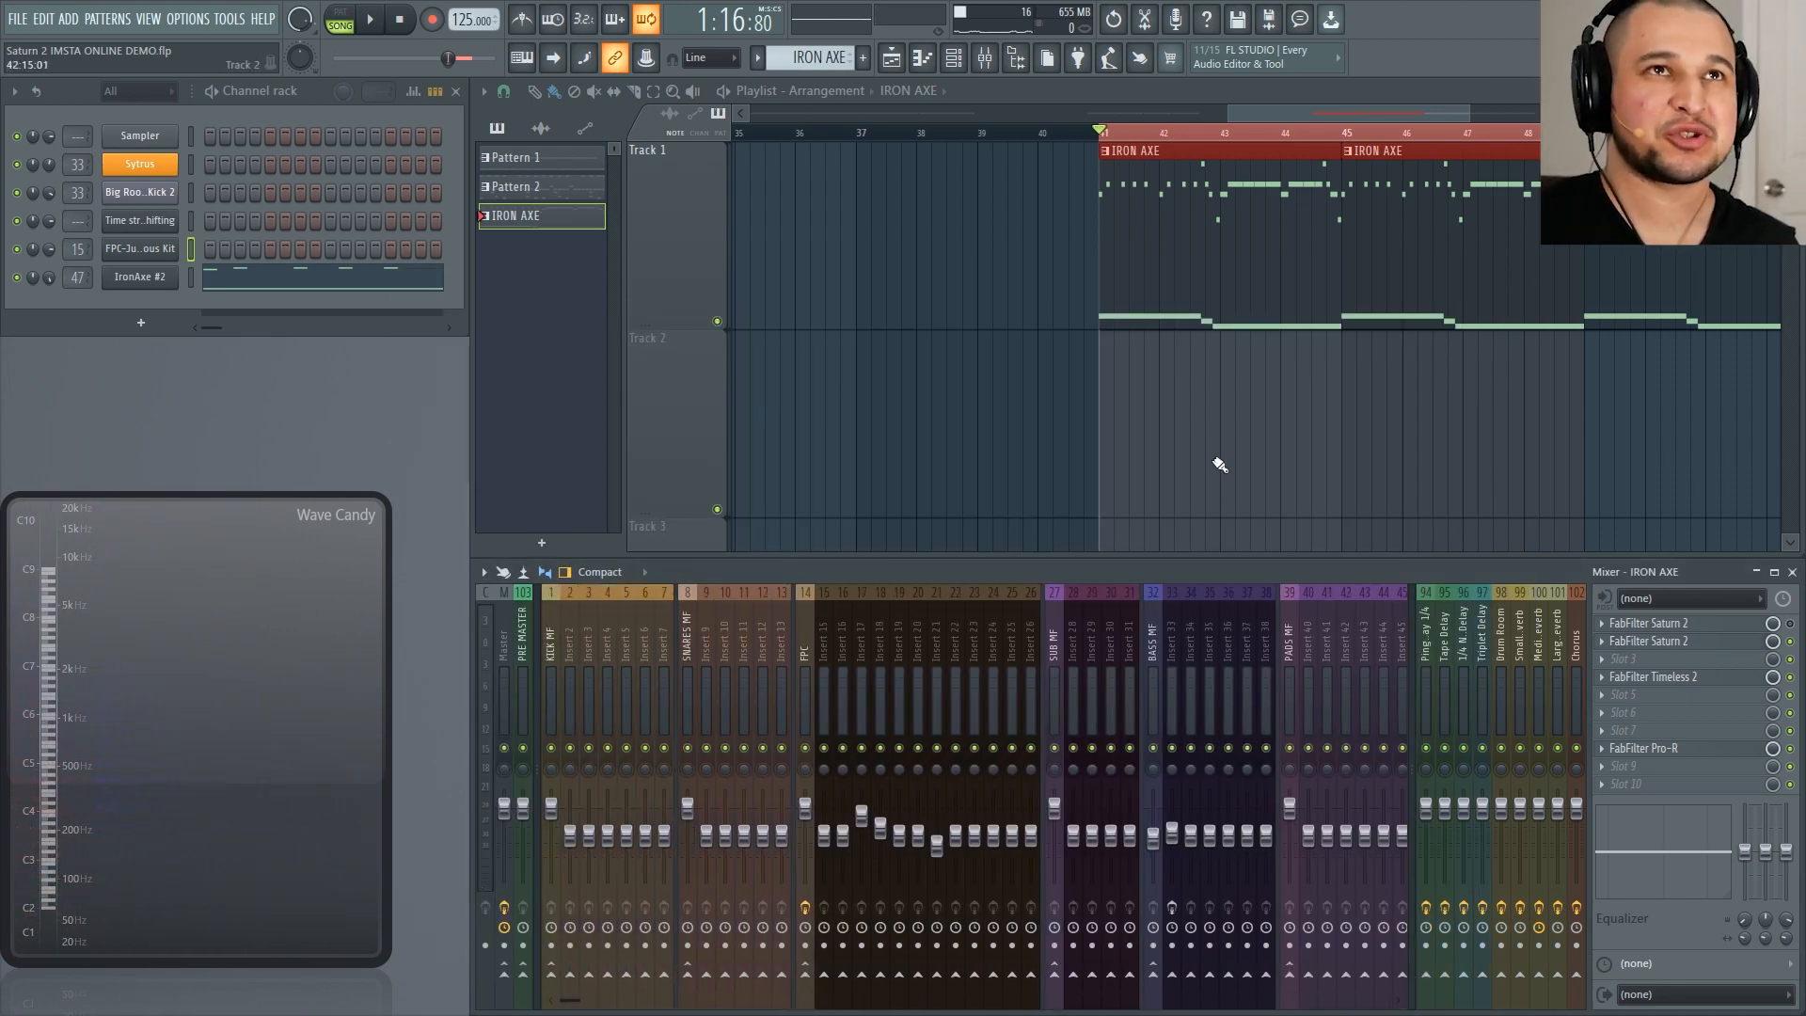
pyautogui.scroll(8, 1194, 405)
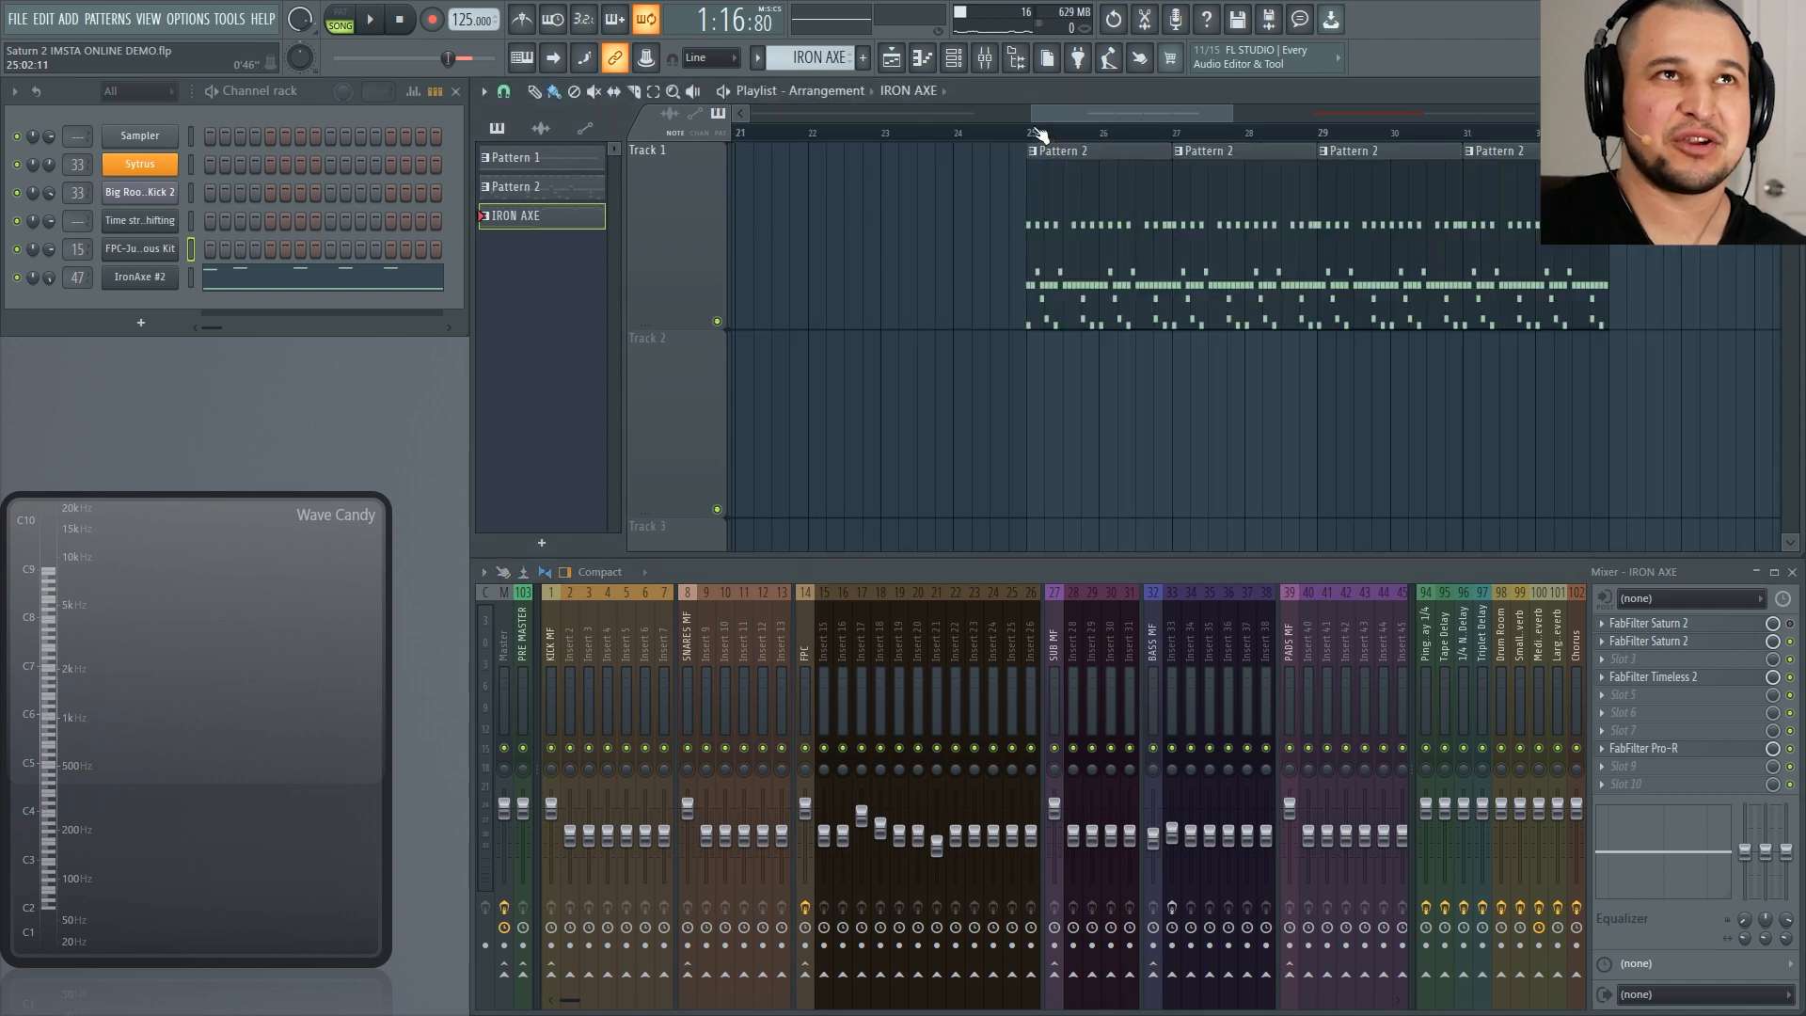
pyautogui.moveTo(1768, 188); pyautogui.dragTo(1054, 177)
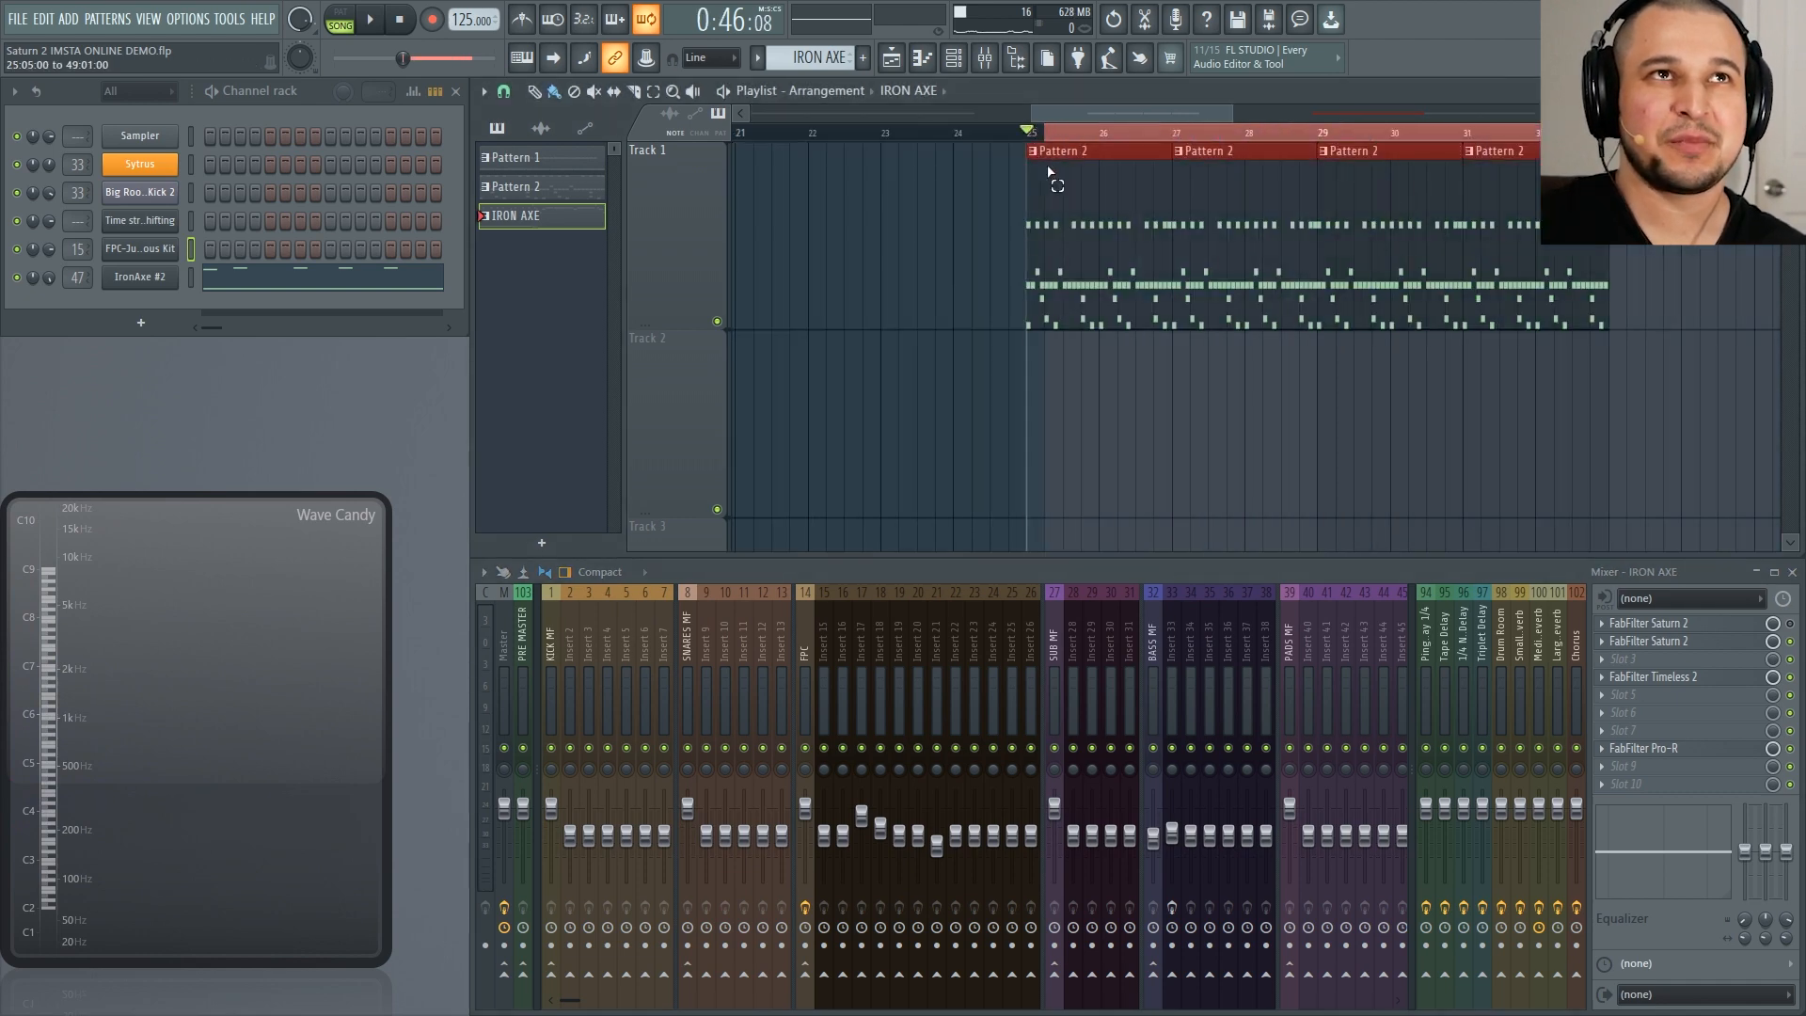
pyautogui.keyDown('ctrl'); pyautogui.click(1085, 354); pyautogui.keyUp('ctrl')
pyautogui.keyDown('ctrl'); pyautogui.rightClick(1085, 354); pyautogui.keyUp('ctrl')
pyautogui.moveTo(1085, 290); pyautogui.dragTo(1487, 192)
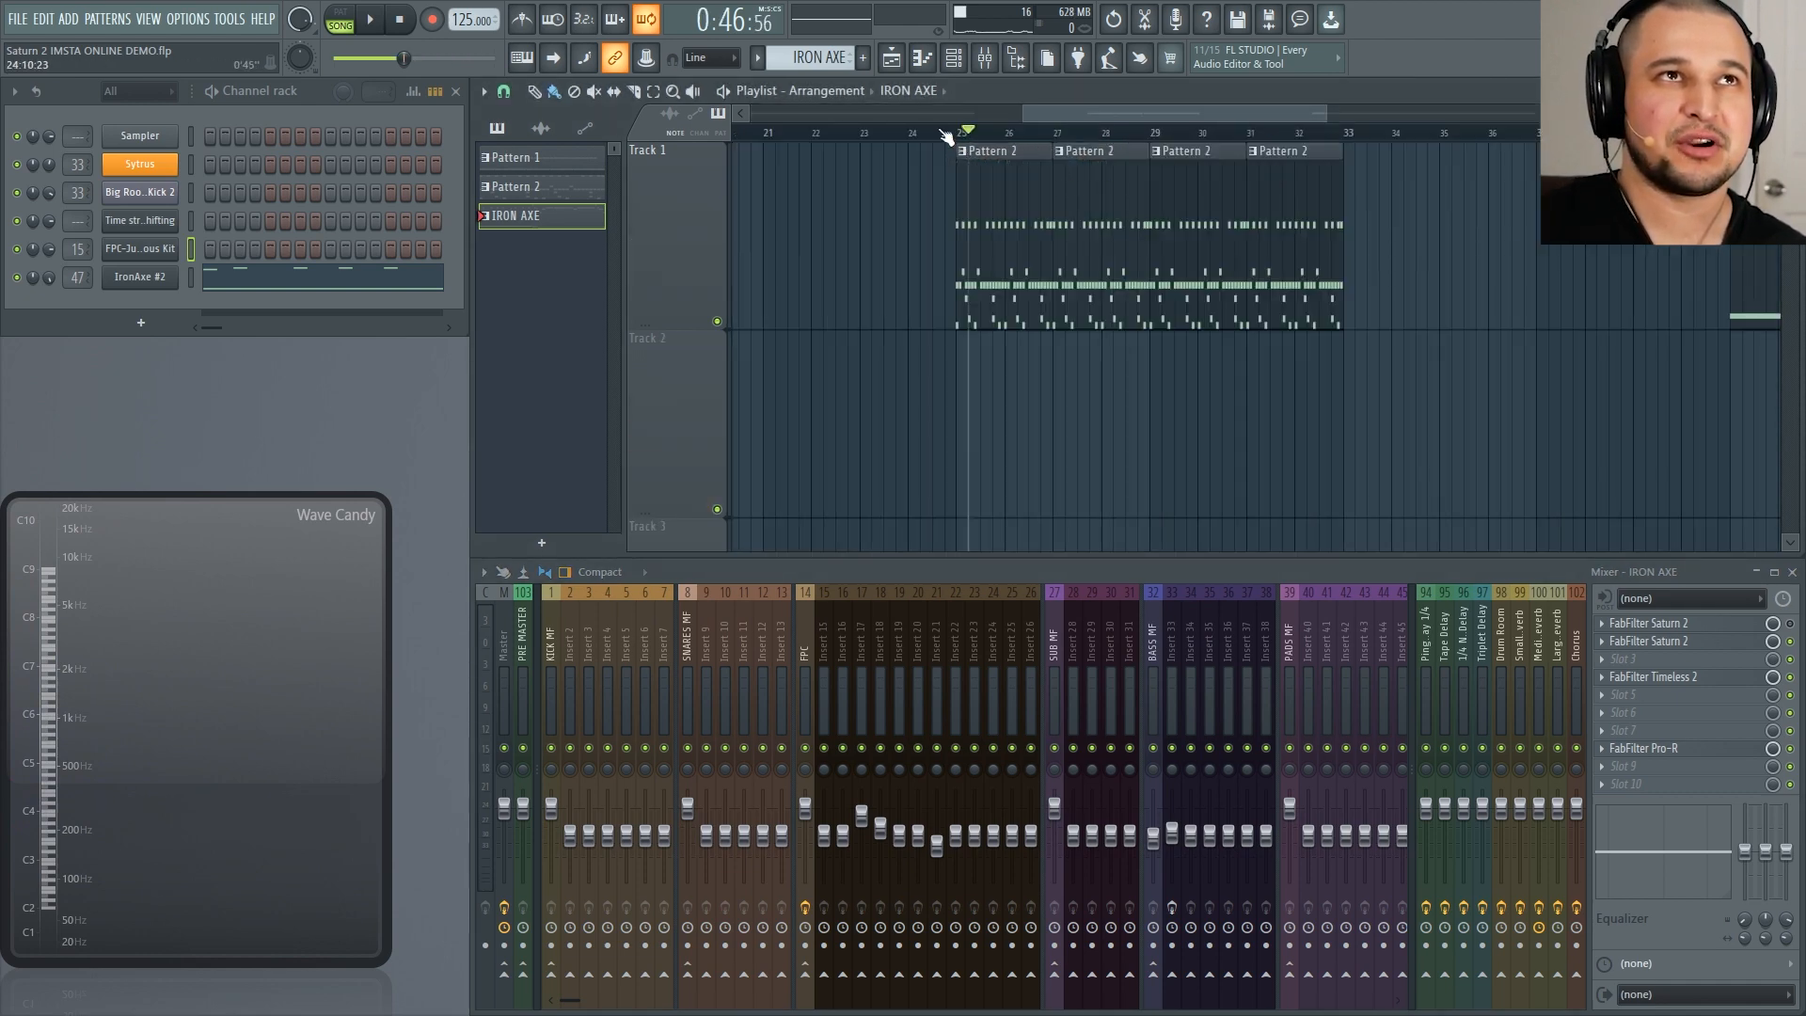
pyautogui.moveTo(964, 139); pyautogui.dragTo(1155, 162)
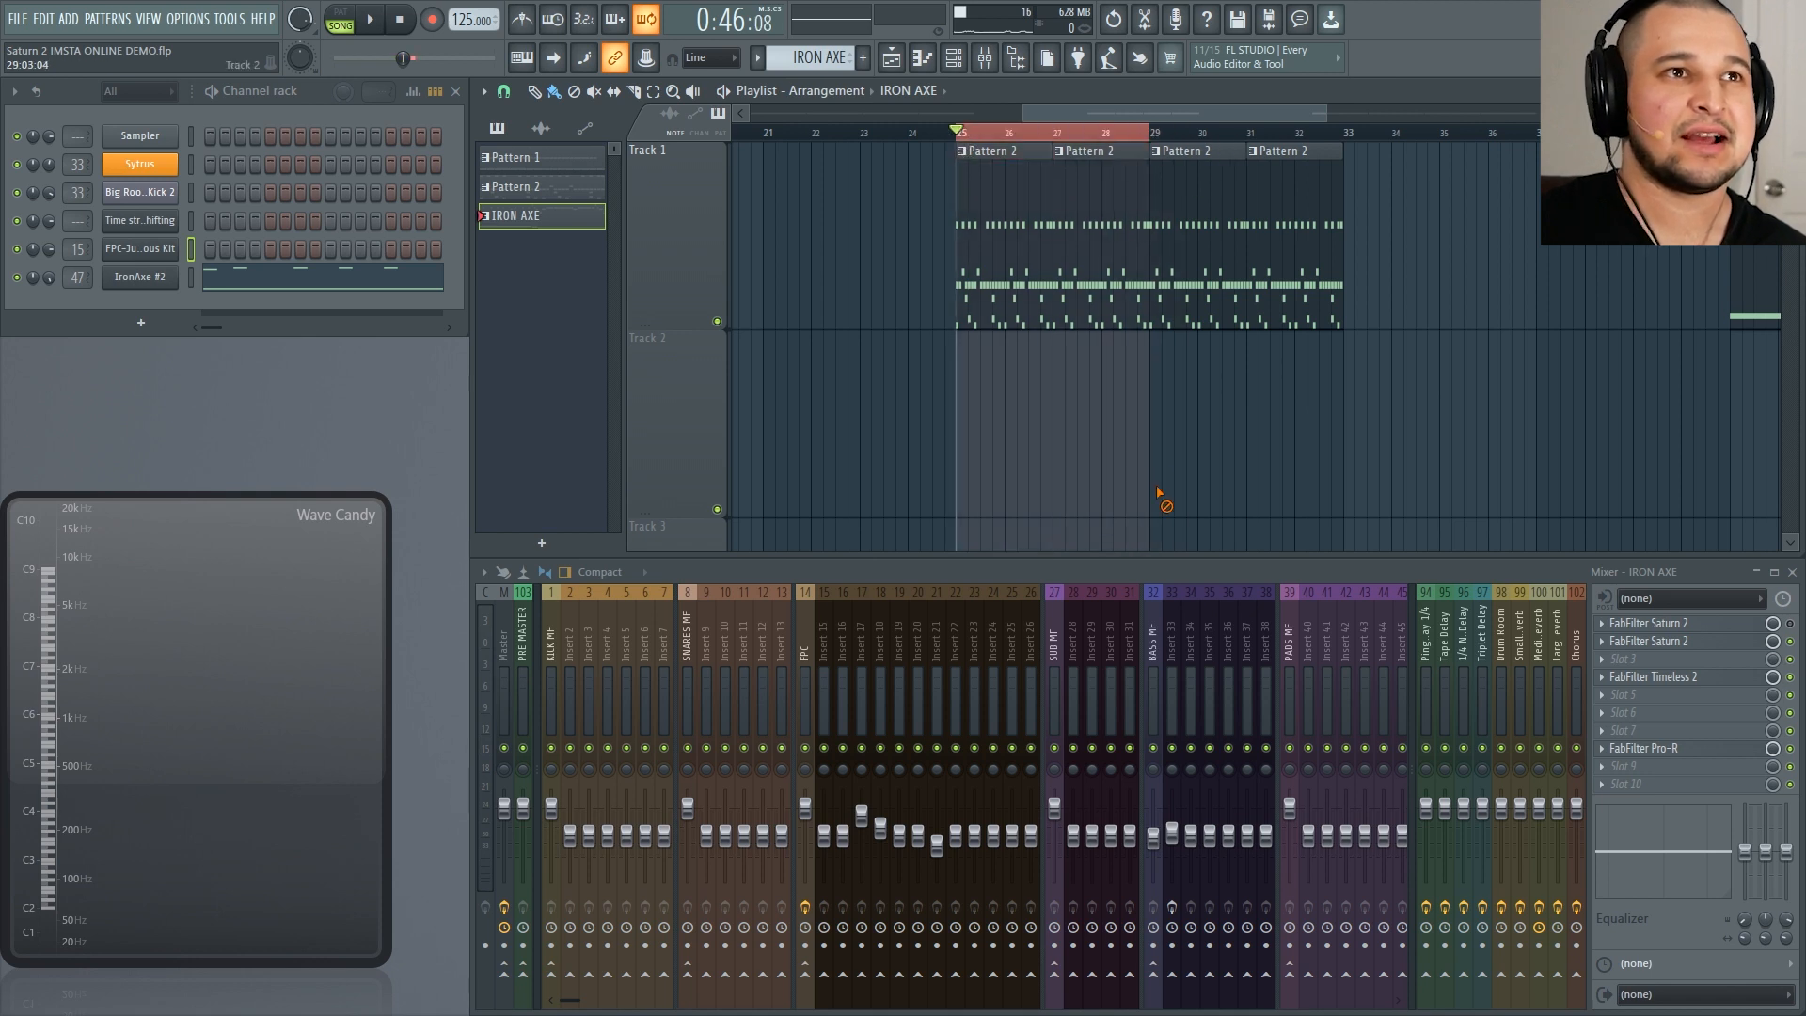
# Step: Play the drum loop briefly, select the FPC mixer track, and open the FabFilter Saturn 2 in its second effect slot
pyautogui.press('space')
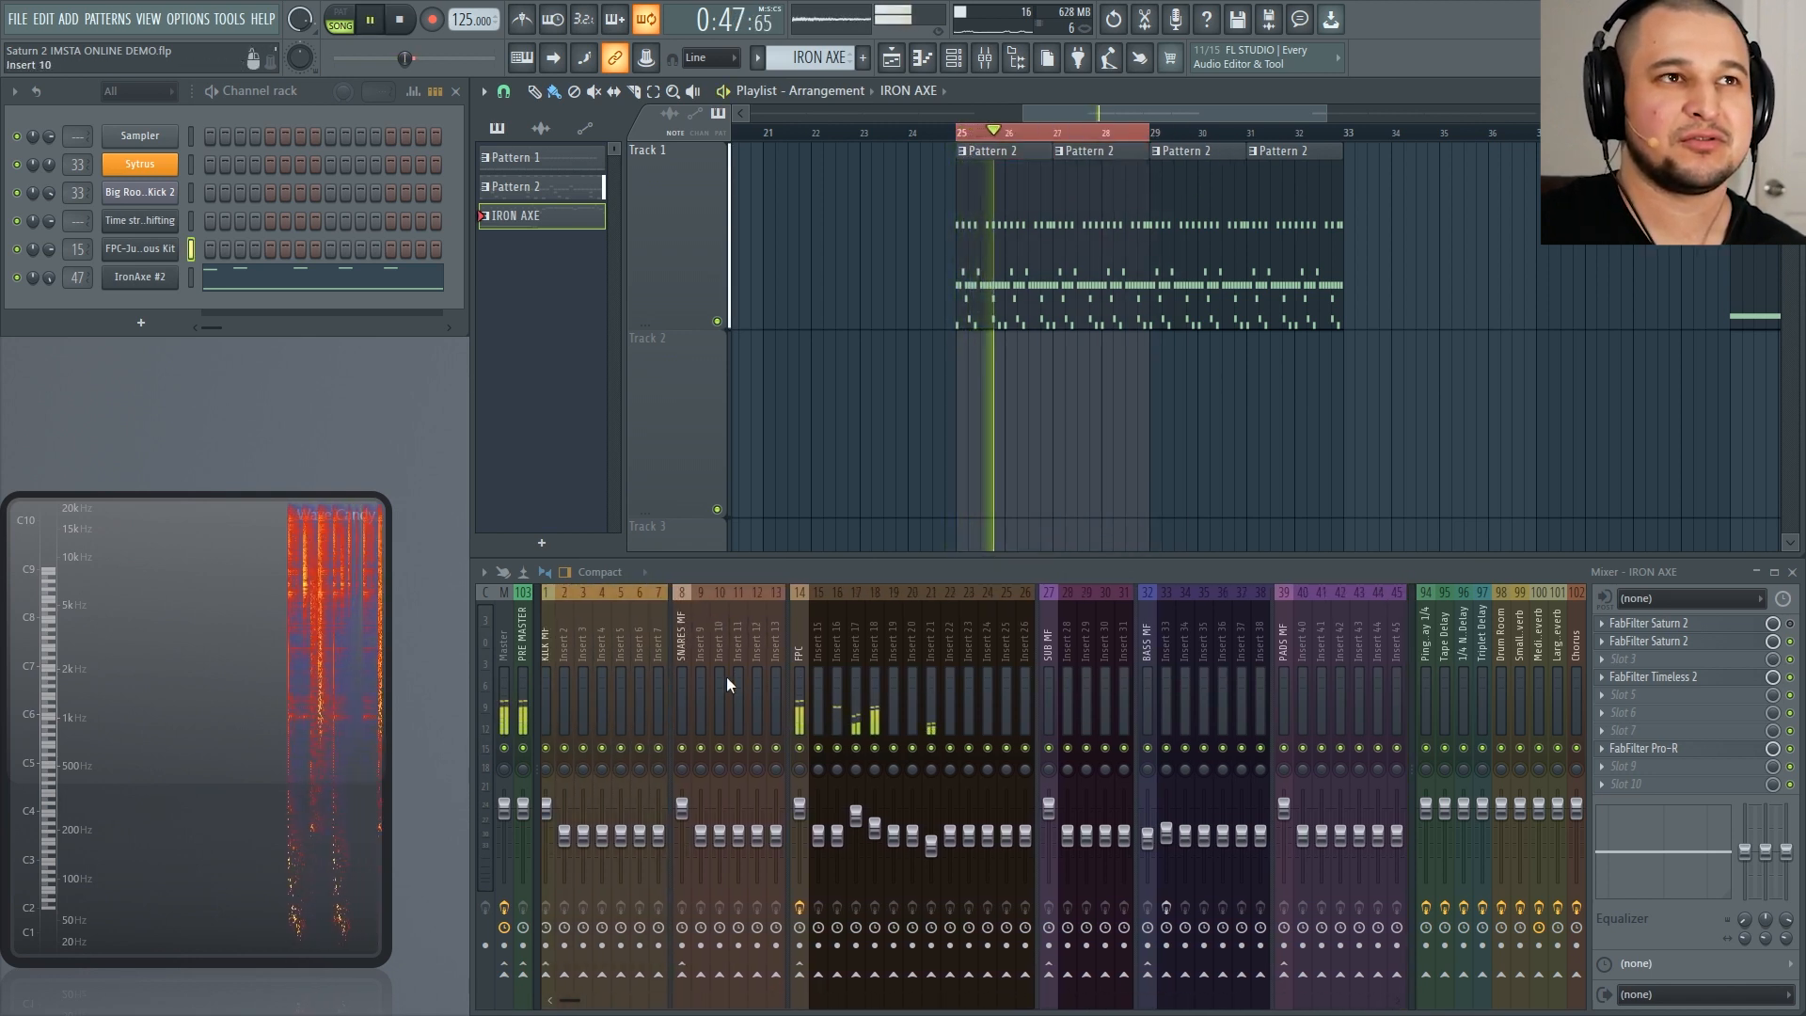
pyautogui.click(805, 656)
pyautogui.press('space')
pyautogui.click(1655, 640)
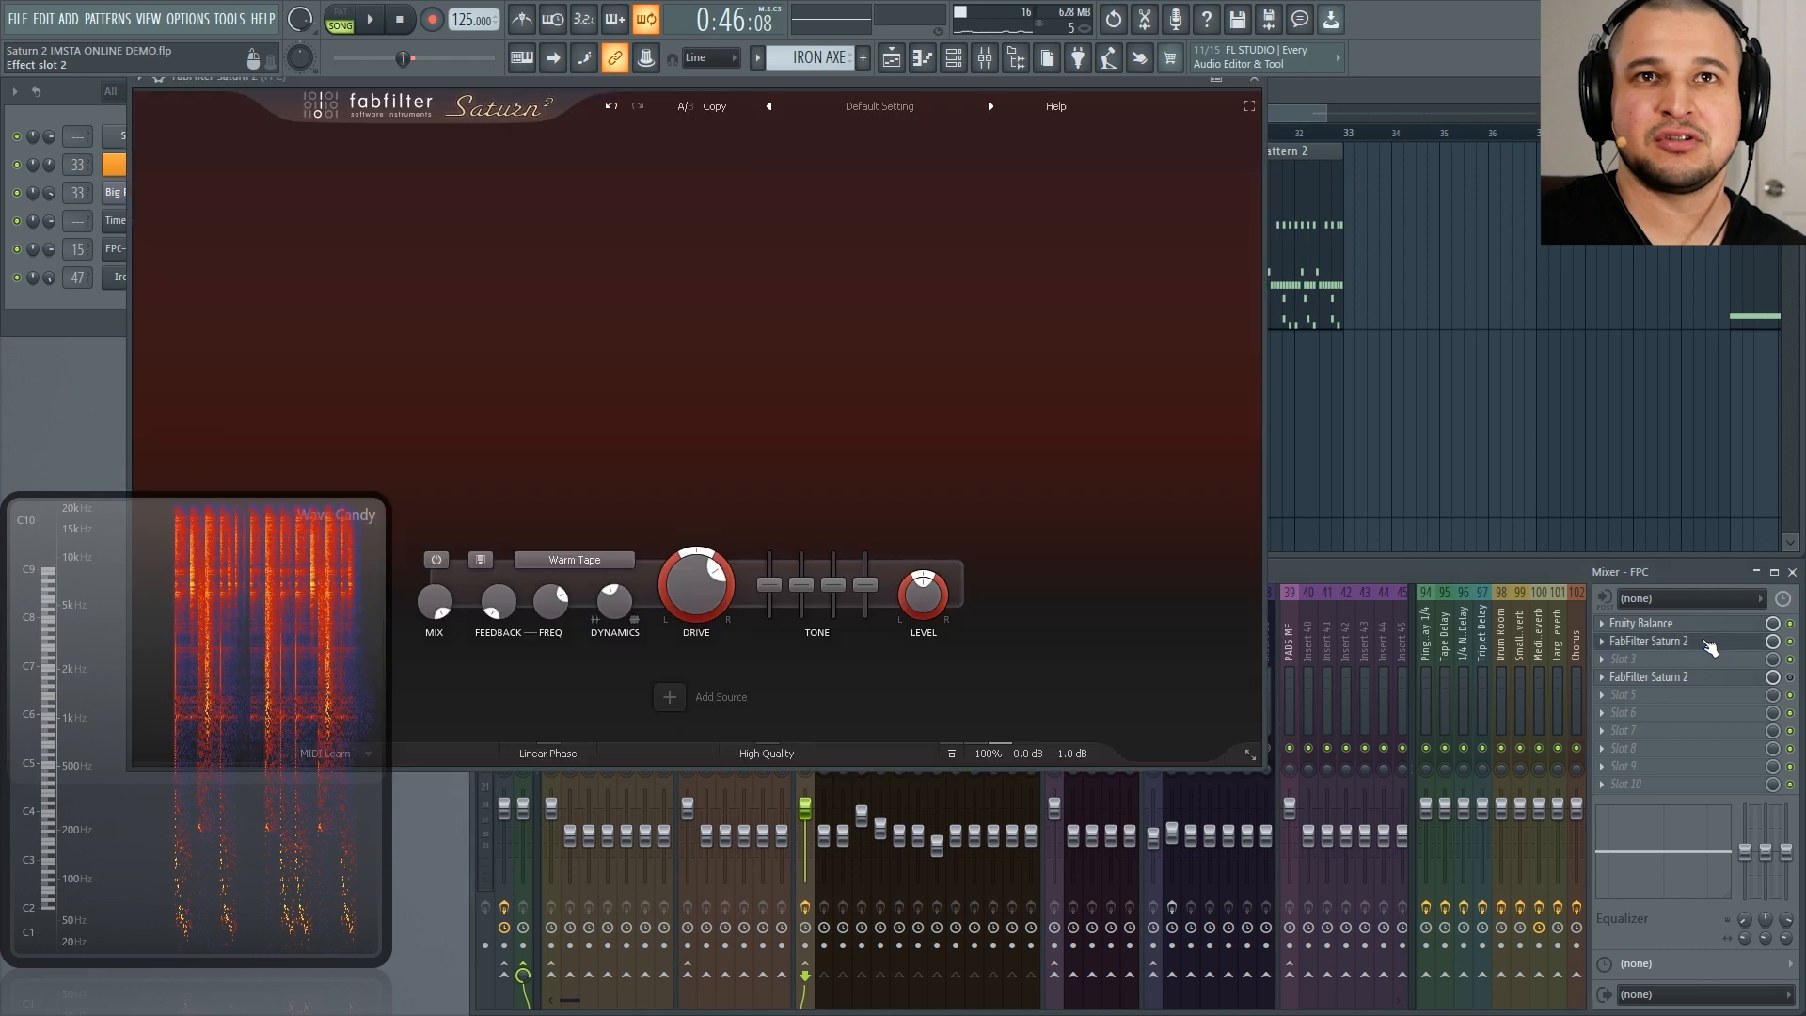
# Step: Change the drum band's style to Breakdown, play the drum loop while raising the drive to 100%, and stop playback
pyautogui.click(591, 560)
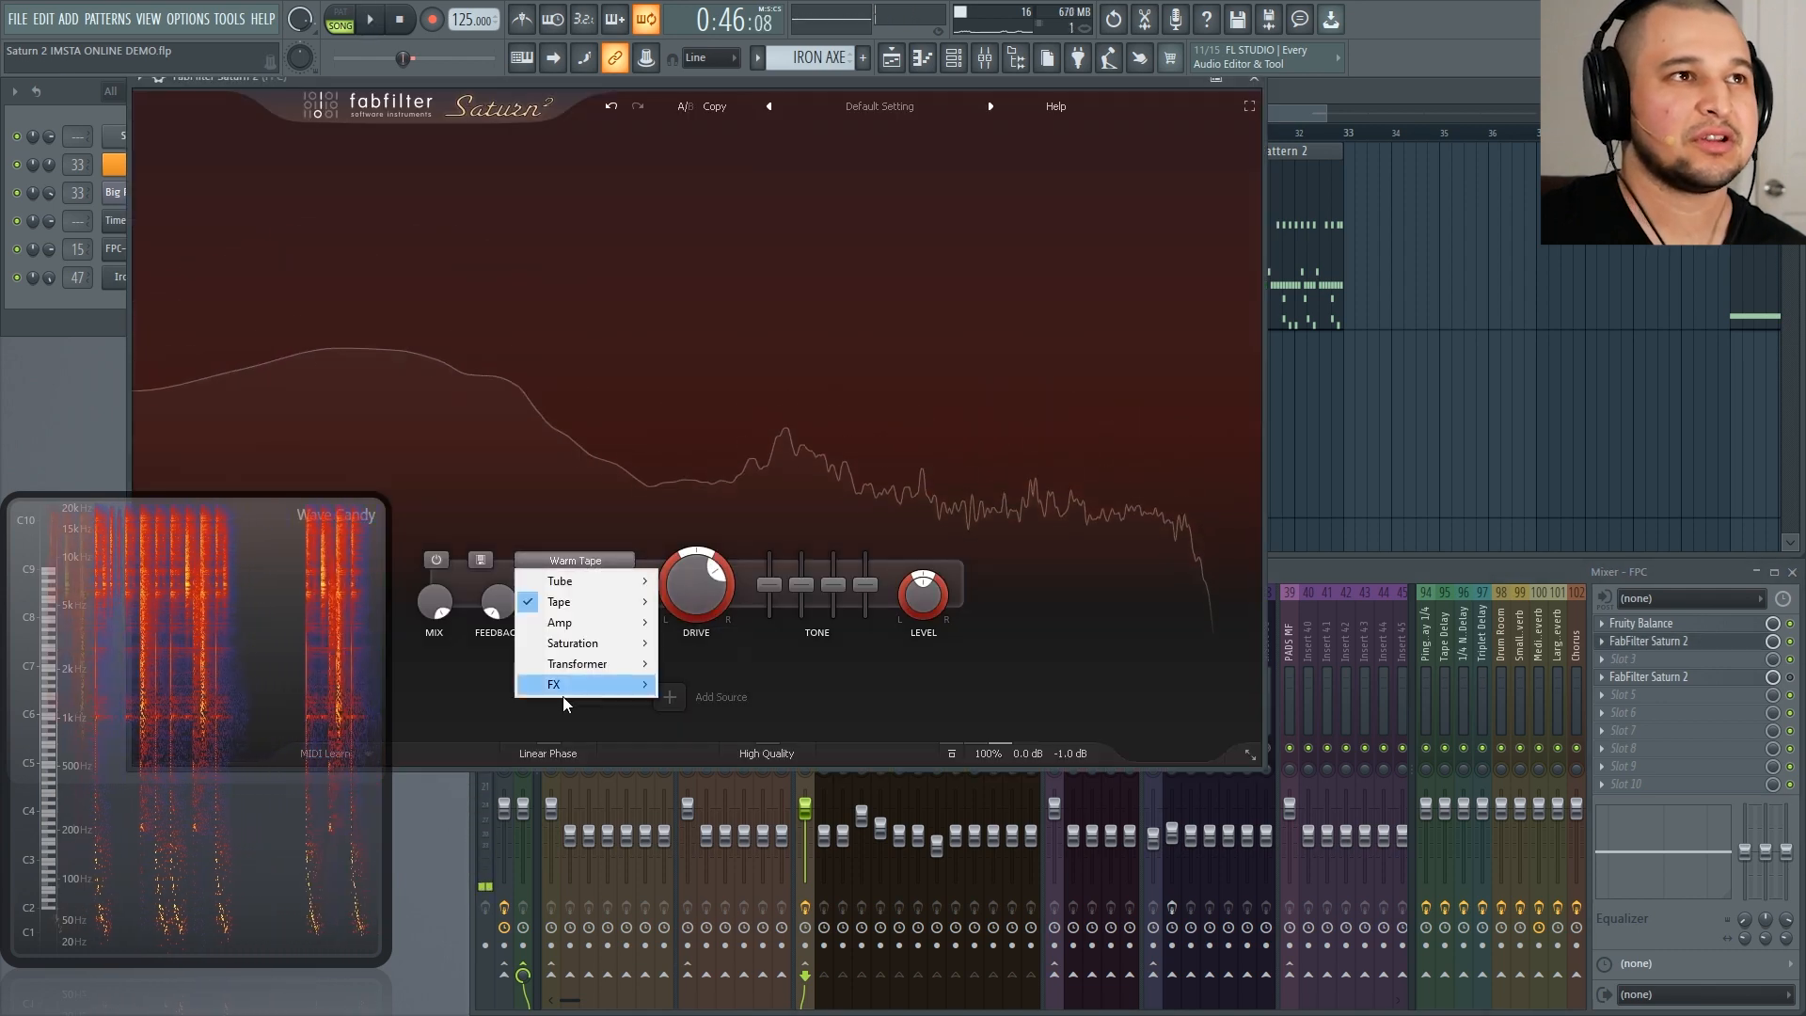
pyautogui.moveTo(611, 685)
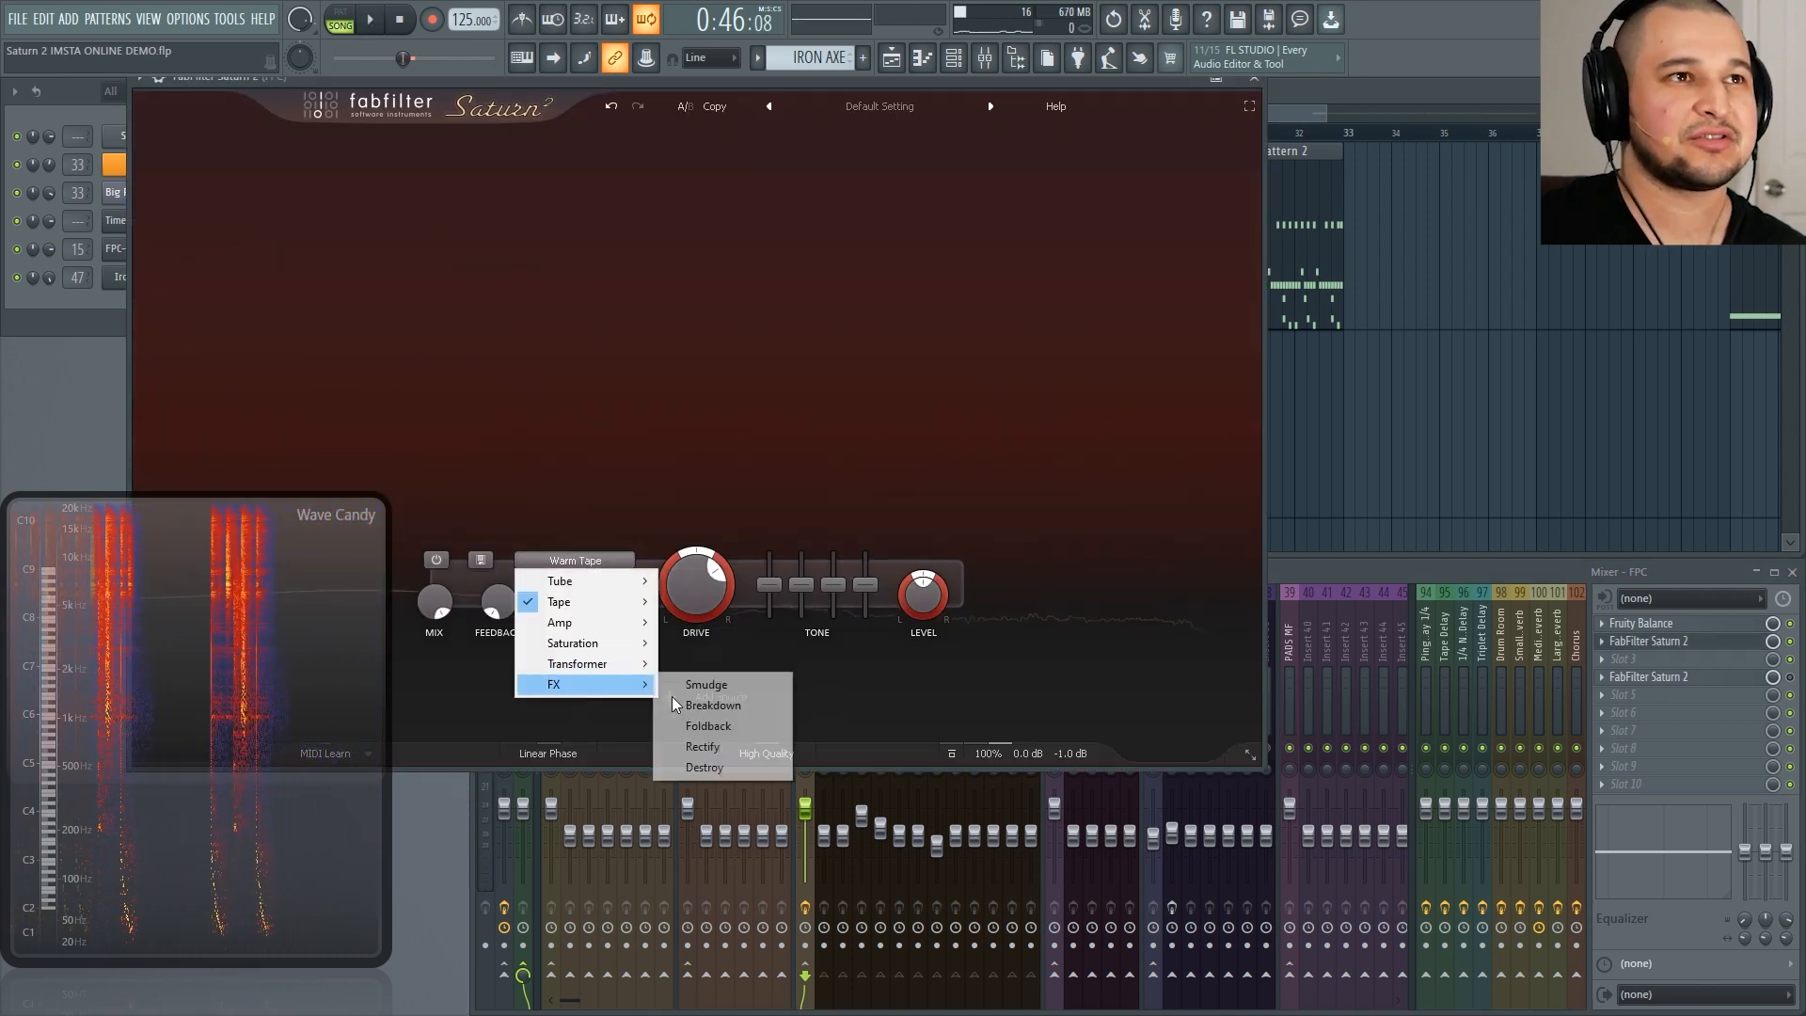
pyautogui.click(764, 701)
pyautogui.press('space')
pyautogui.moveTo(698, 585); pyautogui.dragTo(552, 460)
pyautogui.press('space')
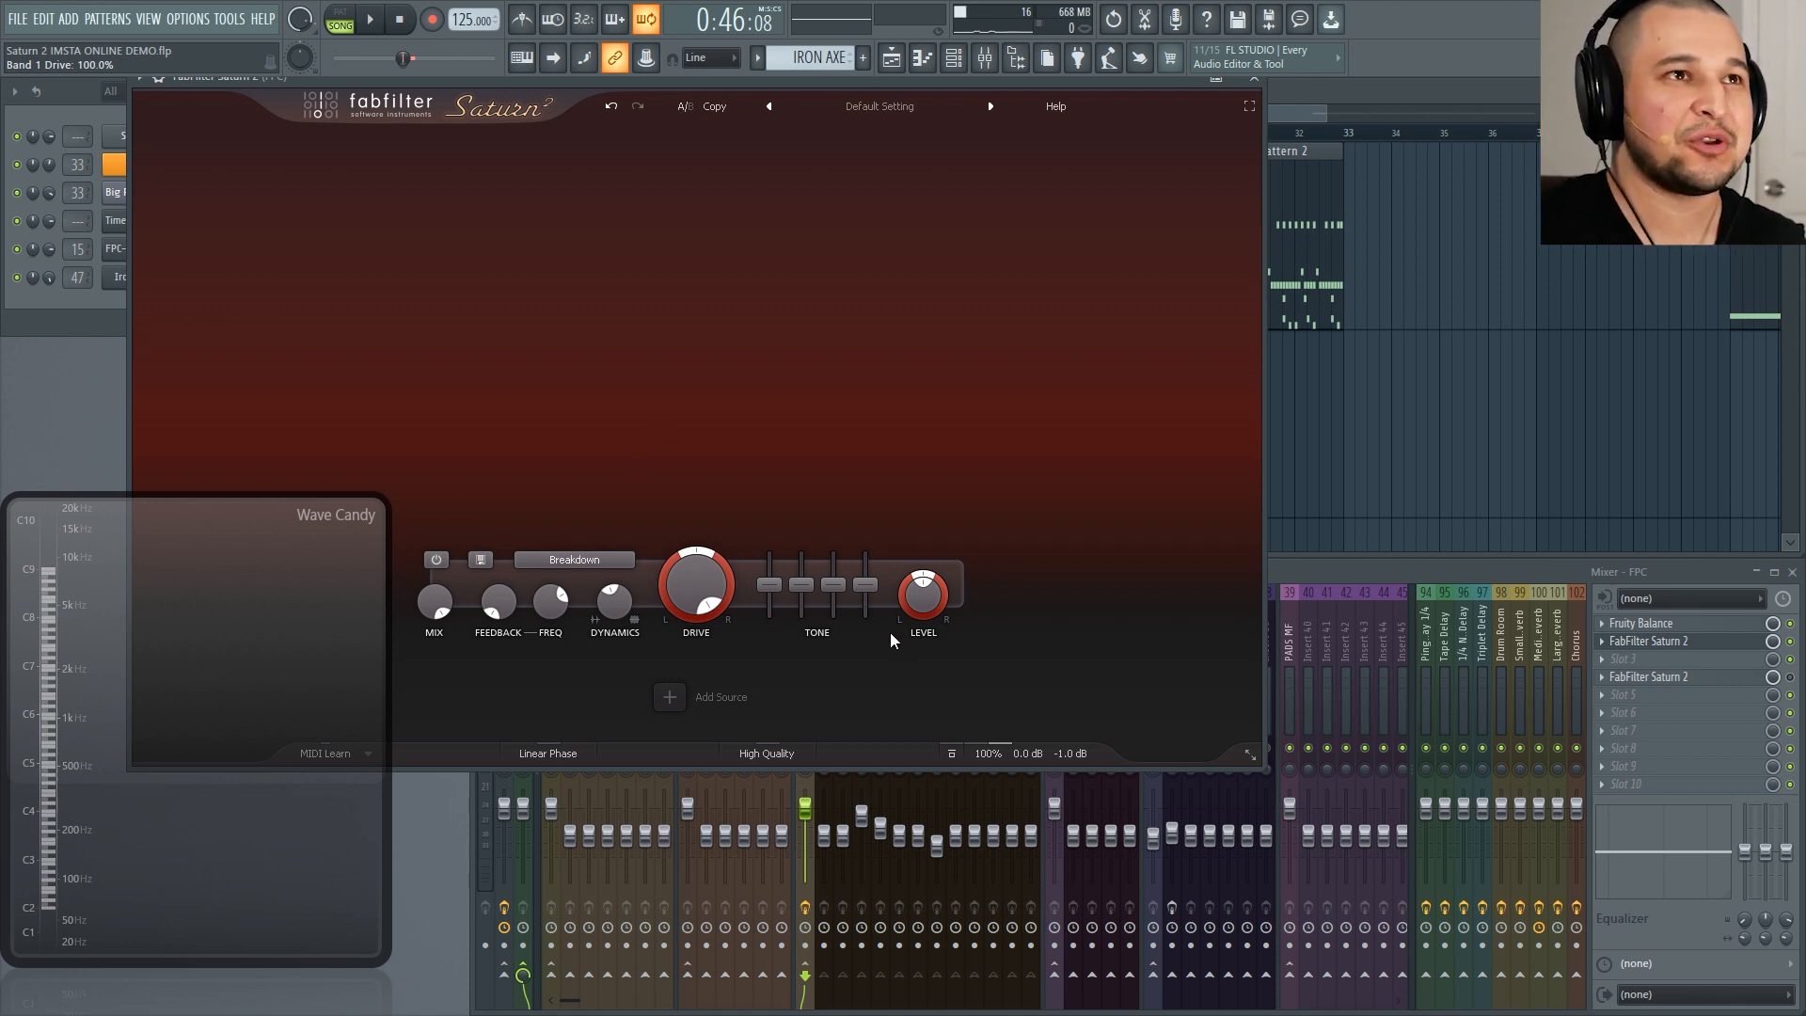
# Step: Lower the drum band's drive to 0%, play the loop while bringing the drive up to 4.231%, and stop playback
pyautogui.moveTo(715, 591); pyautogui.dragTo(693, 798)
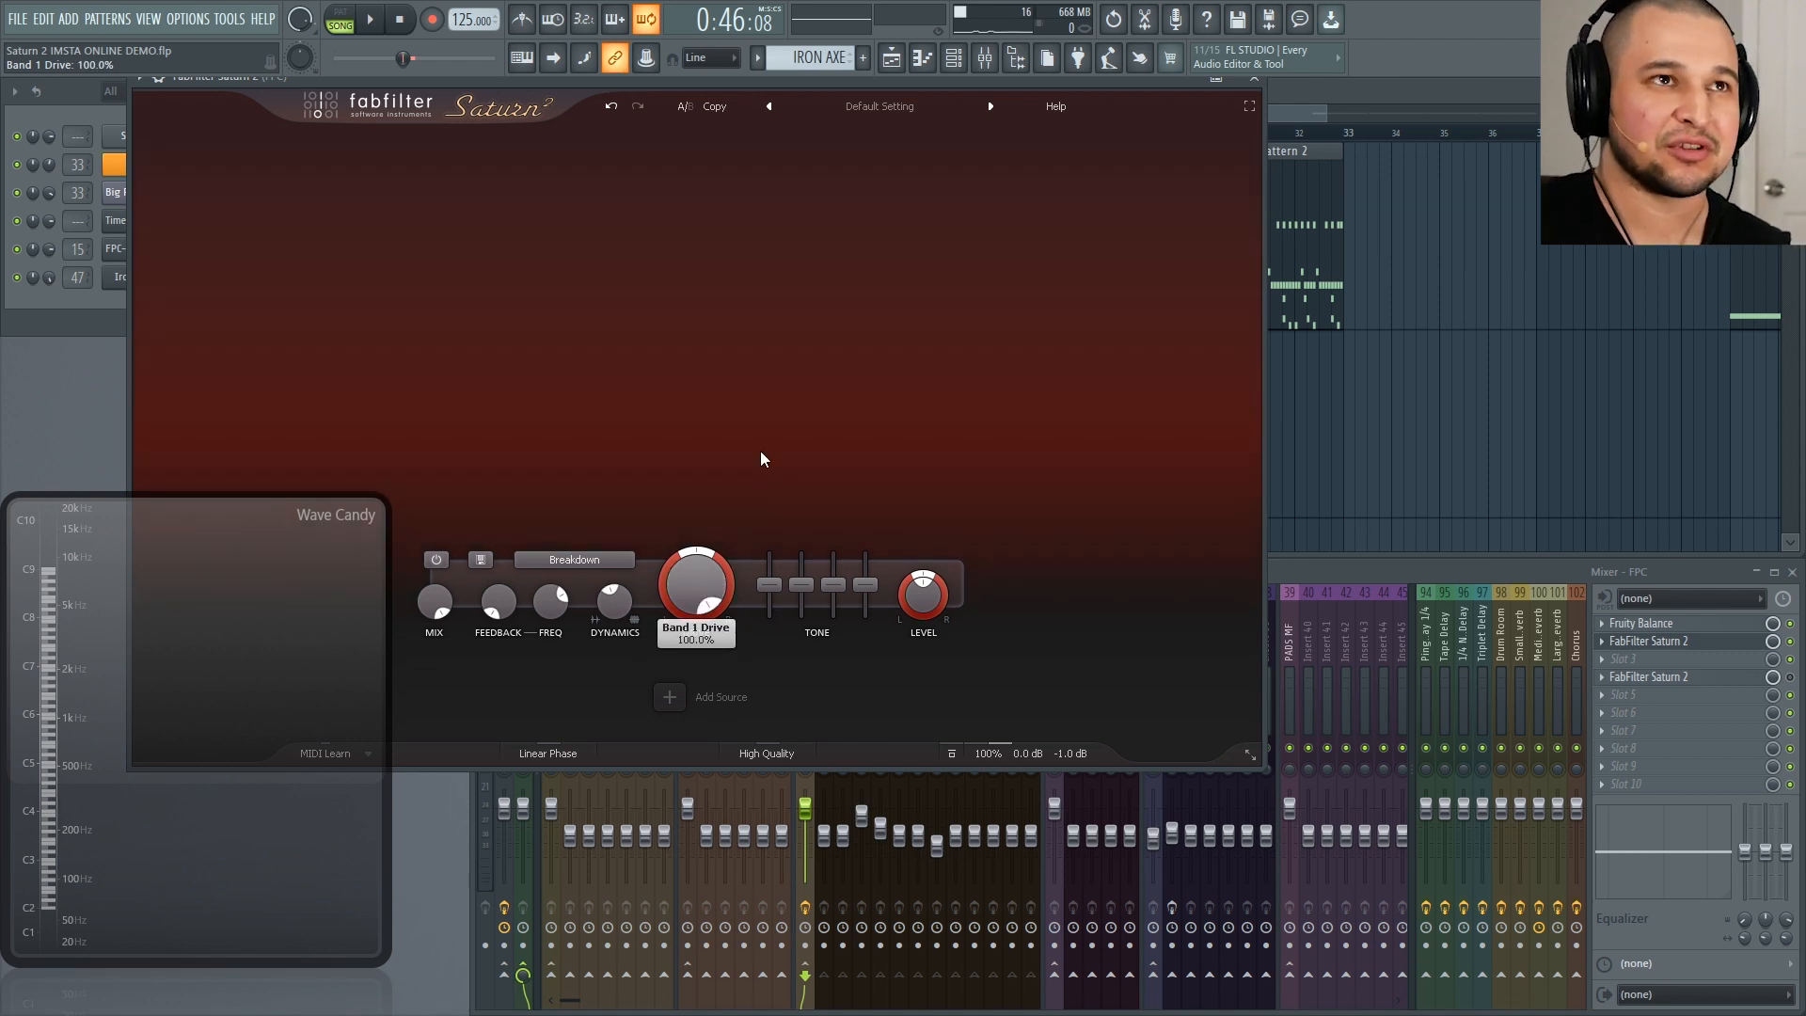
pyautogui.moveTo(761, 453); pyautogui.dragTo(770, 747)
pyautogui.press('space')
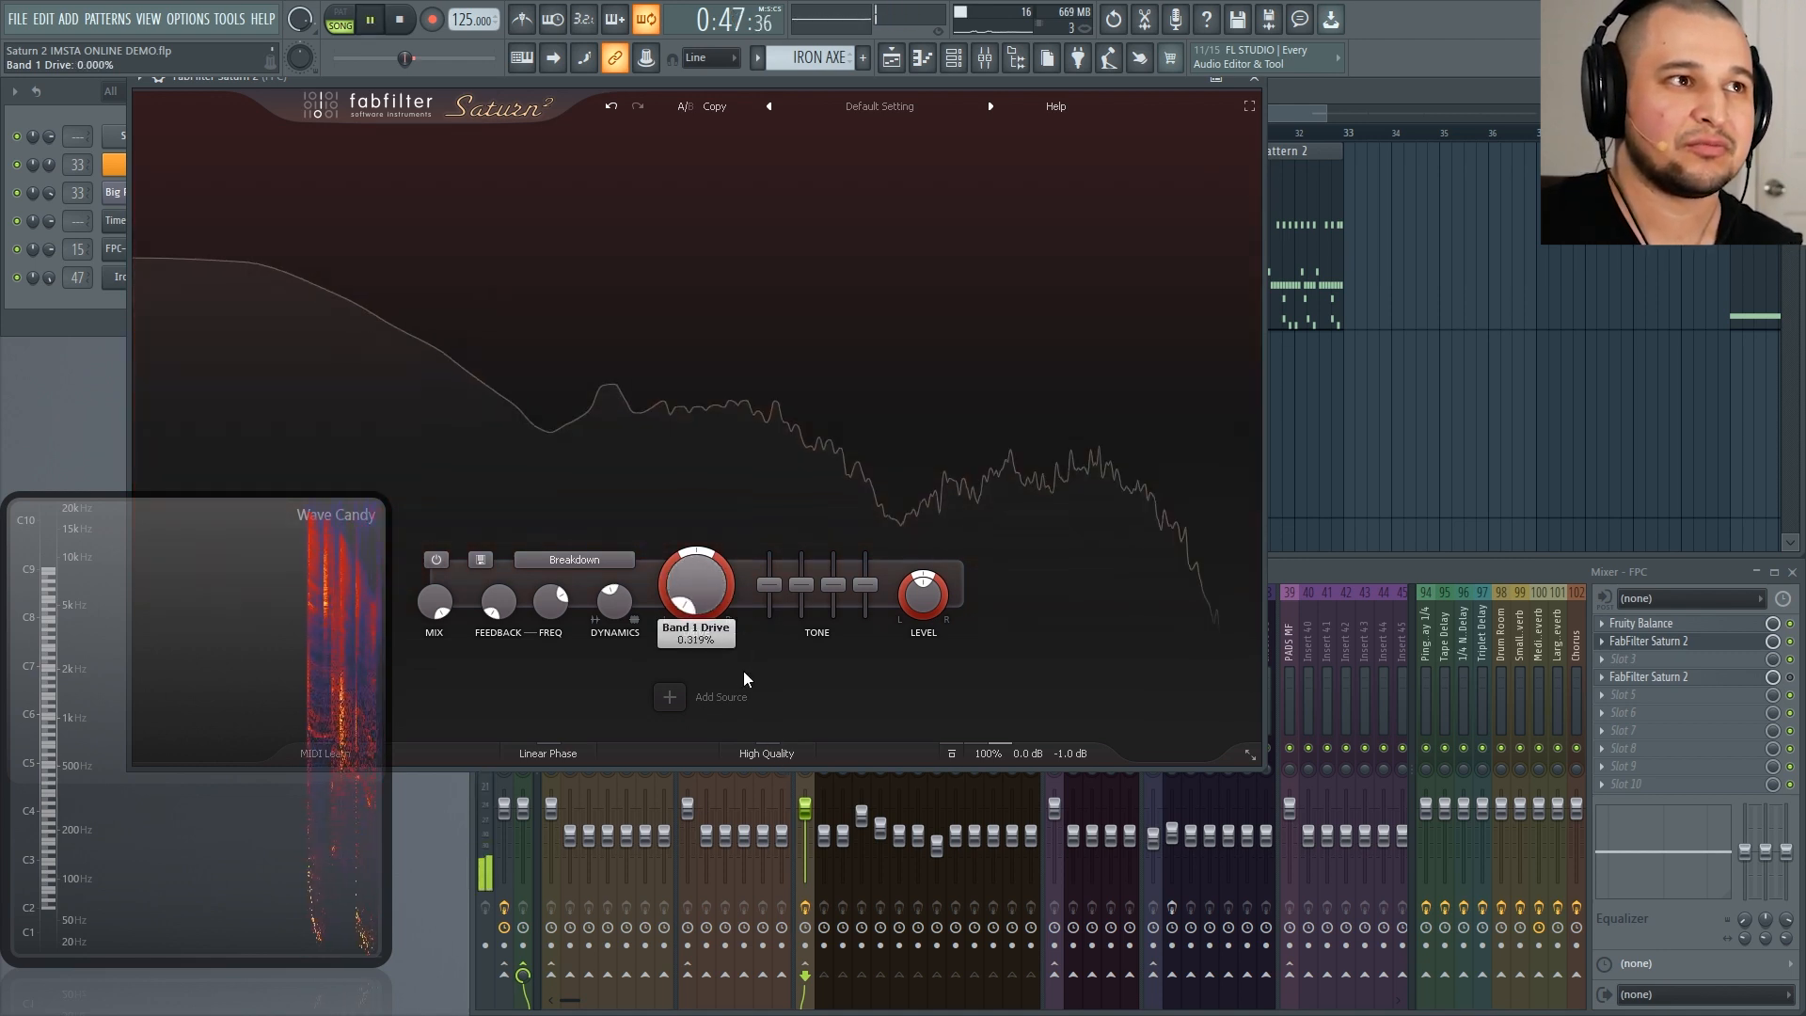
pyautogui.moveTo(706, 563); pyautogui.dragTo(646, 640)
pyautogui.press('space')
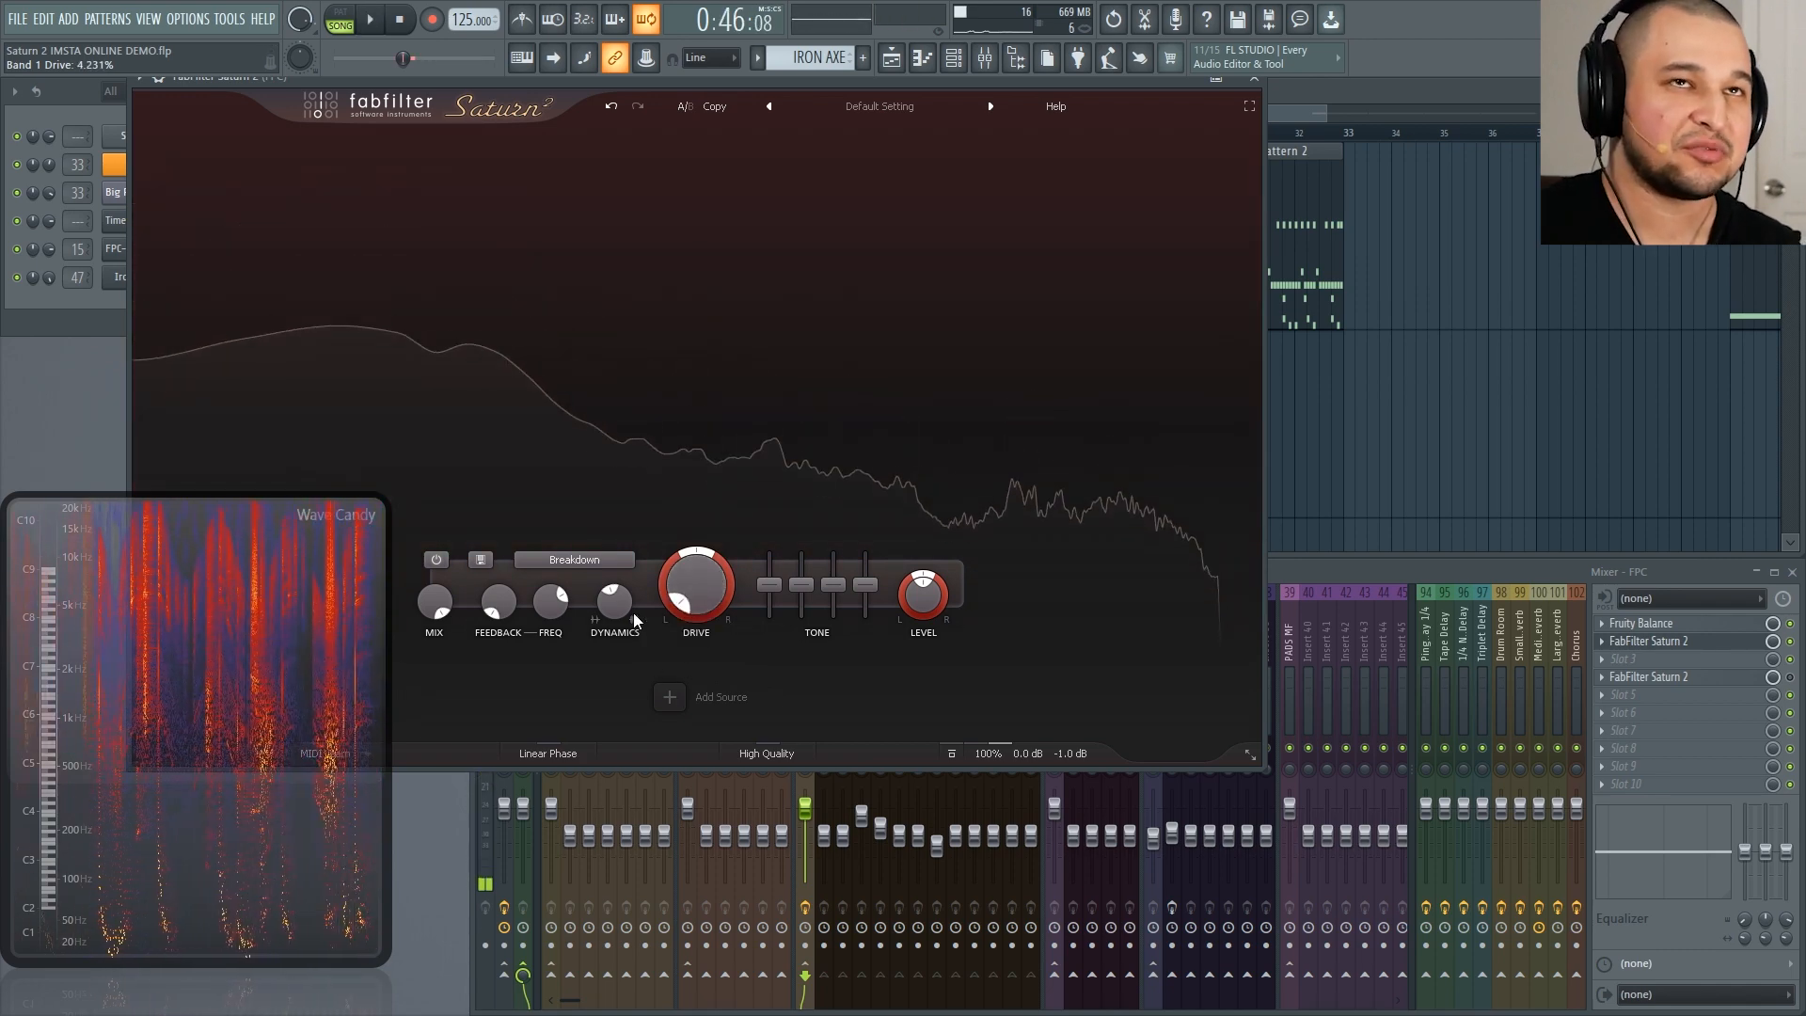
# Step: Close the drums' Saturn 2 window and loop bars 43 to 45 of the playlist over the second half of the first IRON AXE clip
pyautogui.click(1248, 85)
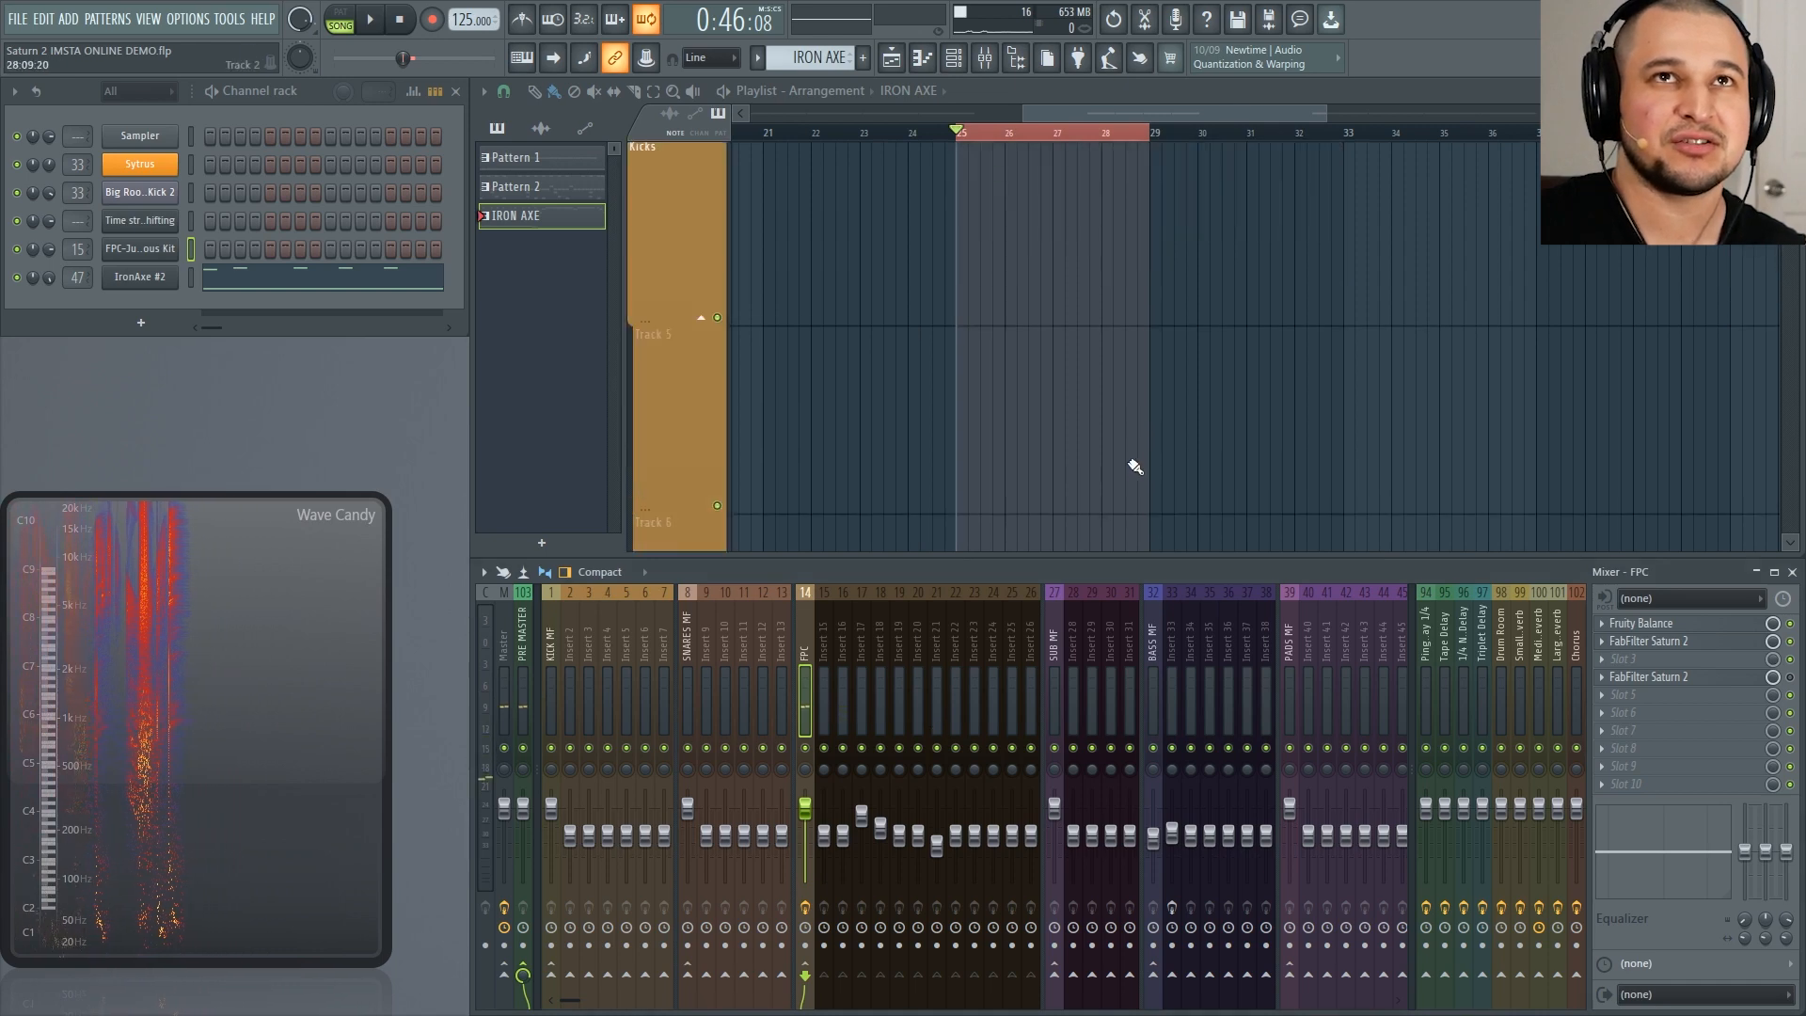
pyautogui.scroll(4, 1157, 400)
pyautogui.scroll(3, 1149, 409)
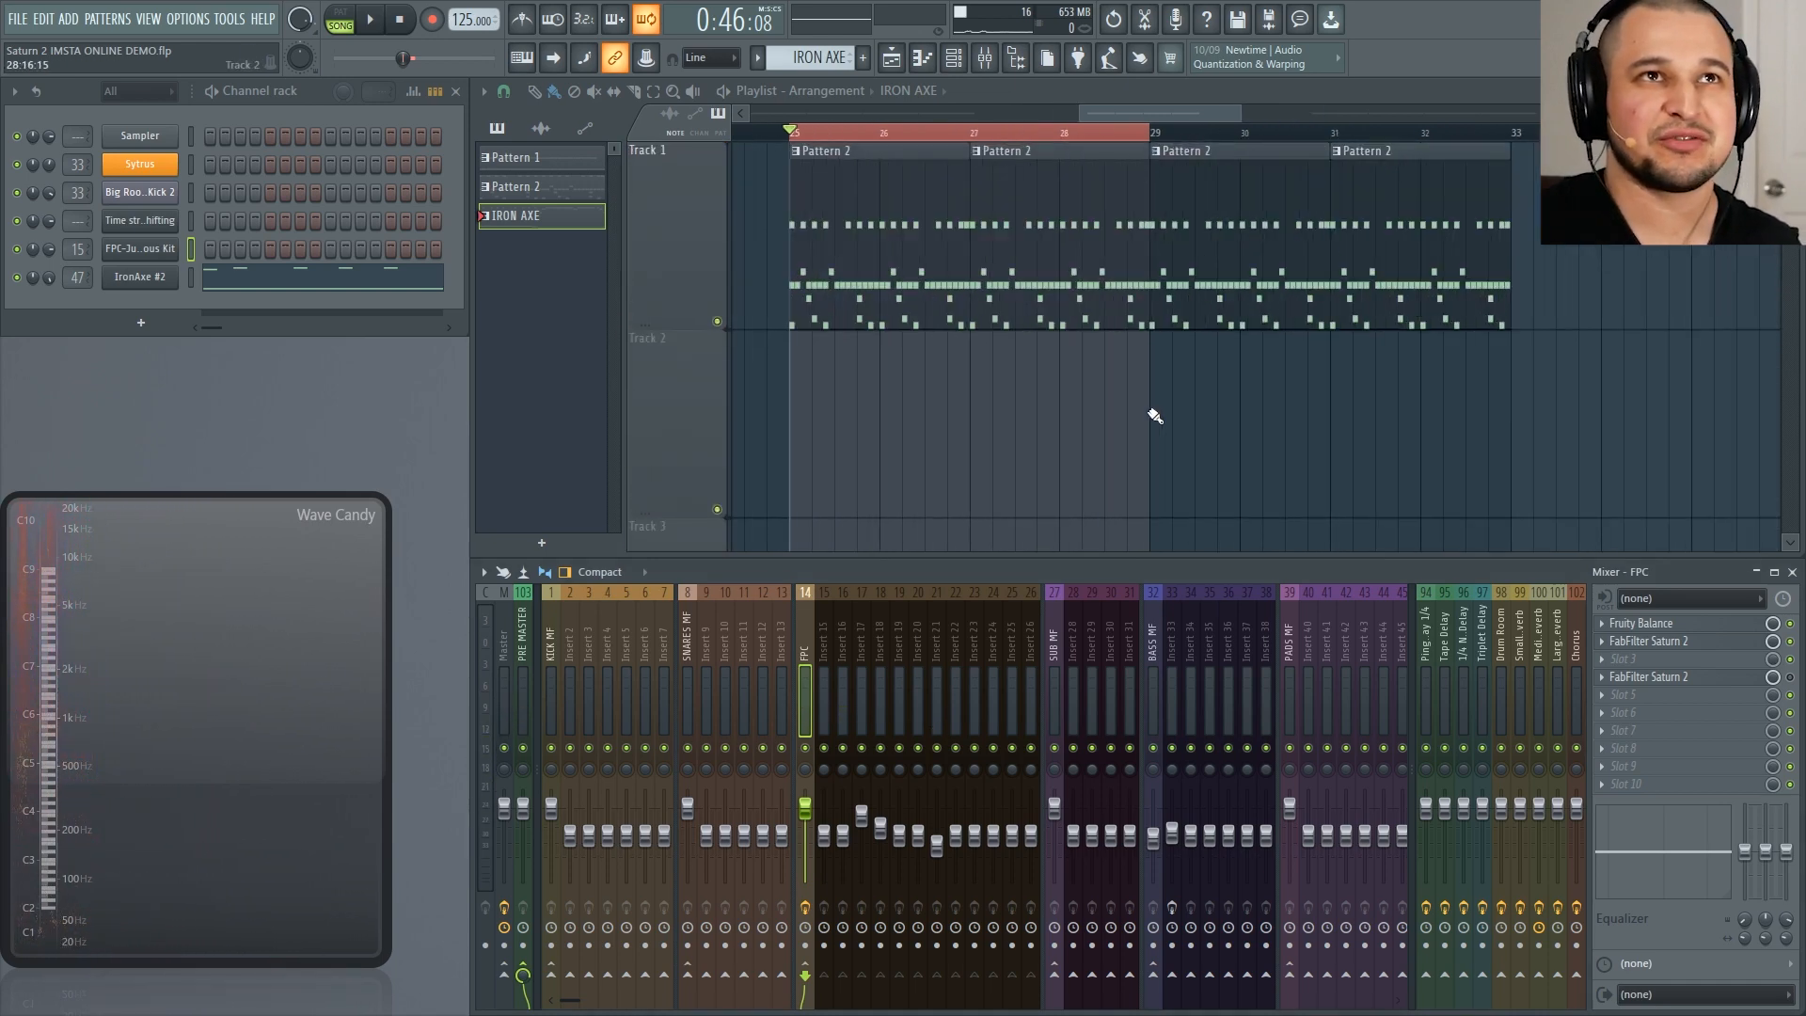
pyautogui.keyDown('ctrl'); pyautogui.click(1154, 413); pyautogui.keyUp('ctrl')
pyautogui.keyDown('ctrl'); pyautogui.rightClick(1154, 414); pyautogui.keyUp('ctrl')
pyautogui.moveTo(1261, 405); pyautogui.dragTo(1425, 175)
pyautogui.moveTo(1039, 137); pyautogui.dragTo(1673, 133)
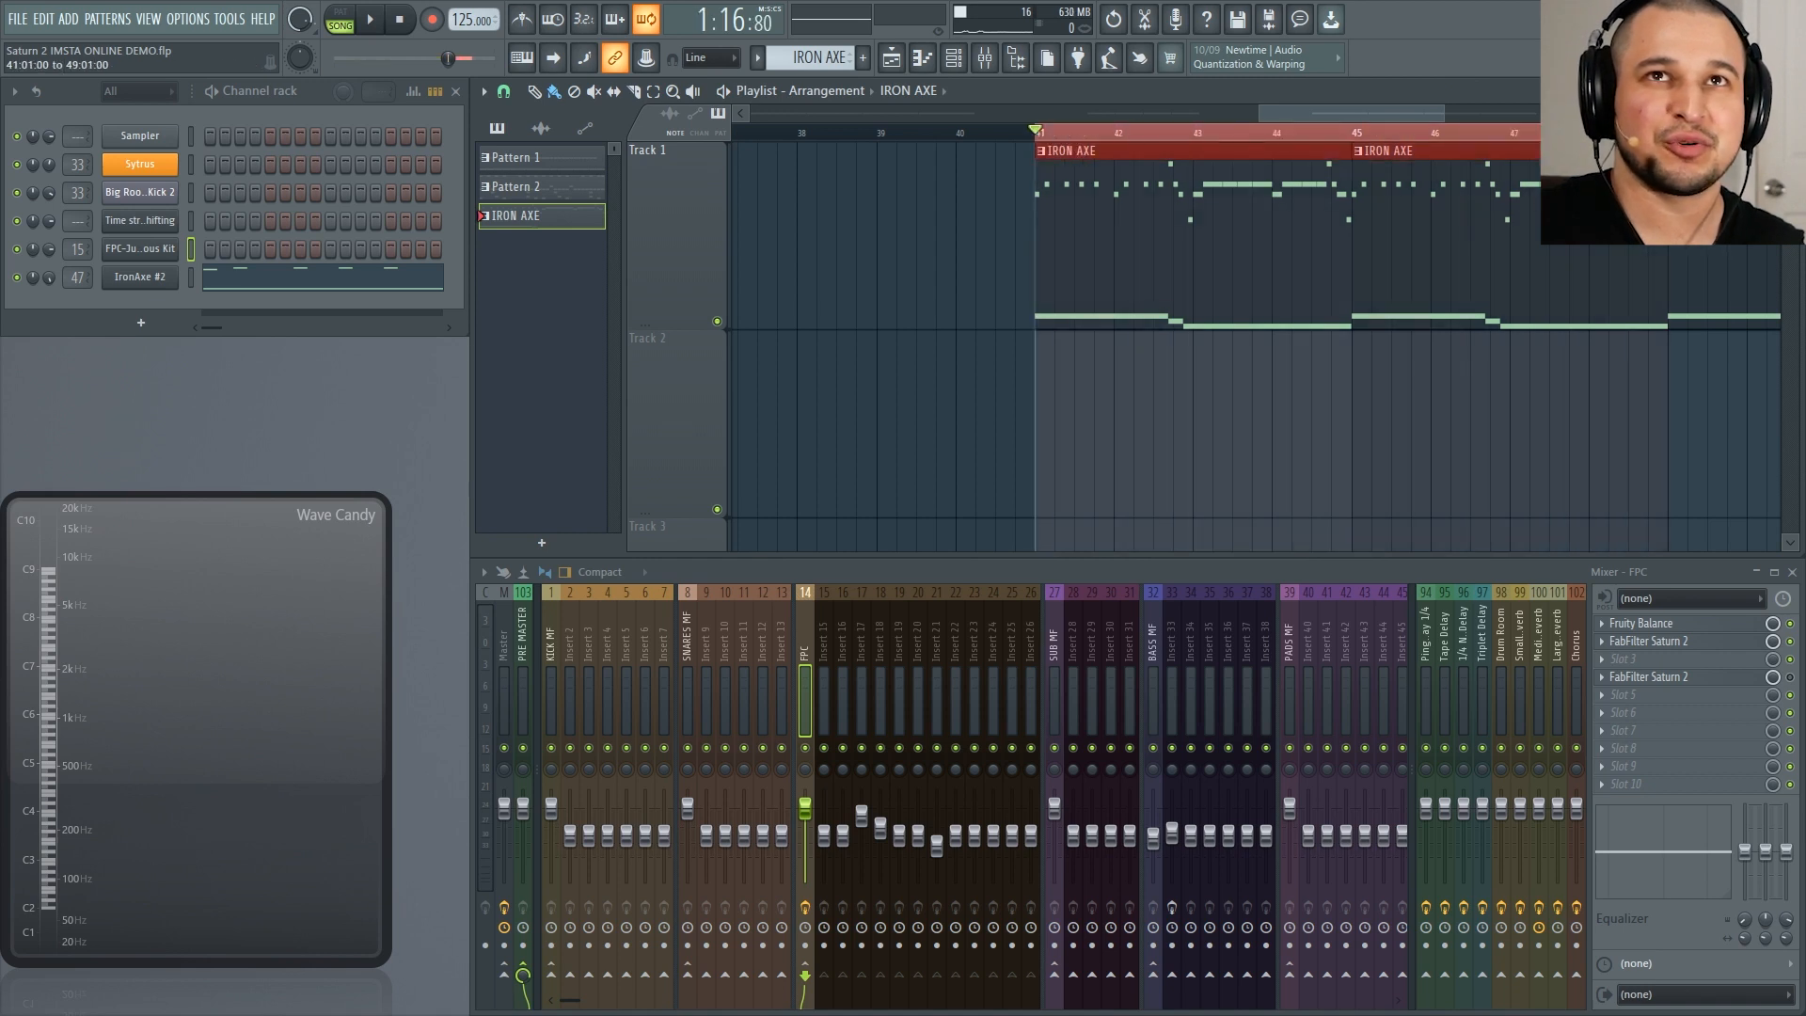
pyautogui.rightClick(1647, 408)
pyautogui.moveTo(1038, 133); pyautogui.dragTo(1196, 175)
pyautogui.moveTo(1669, 133); pyautogui.dragTo(1351, 244)
pyautogui.rightClick(1404, 439)
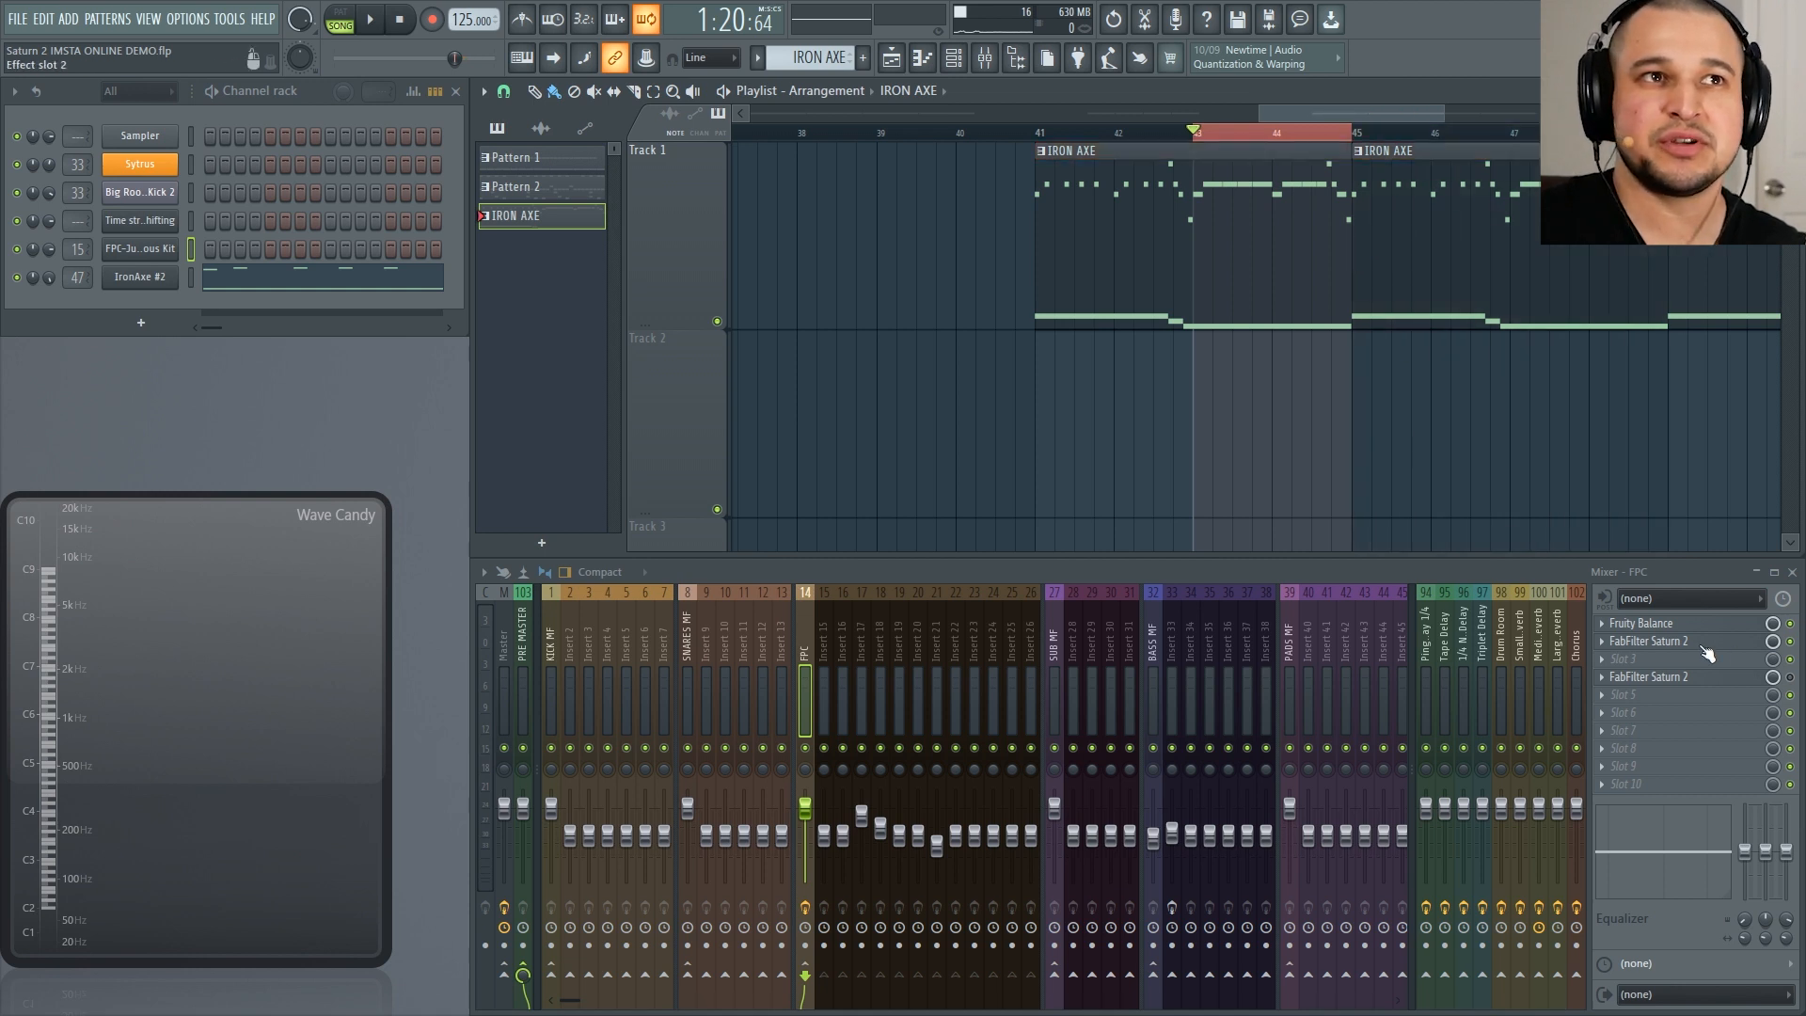
# Step: Select the IRON AXE mixer track, open its FabFilter Saturn 2, and play the guitar loop while adjusting the drive before stopping
pyautogui.scroll(-4, 912, 652)
pyautogui.click(1223, 651)
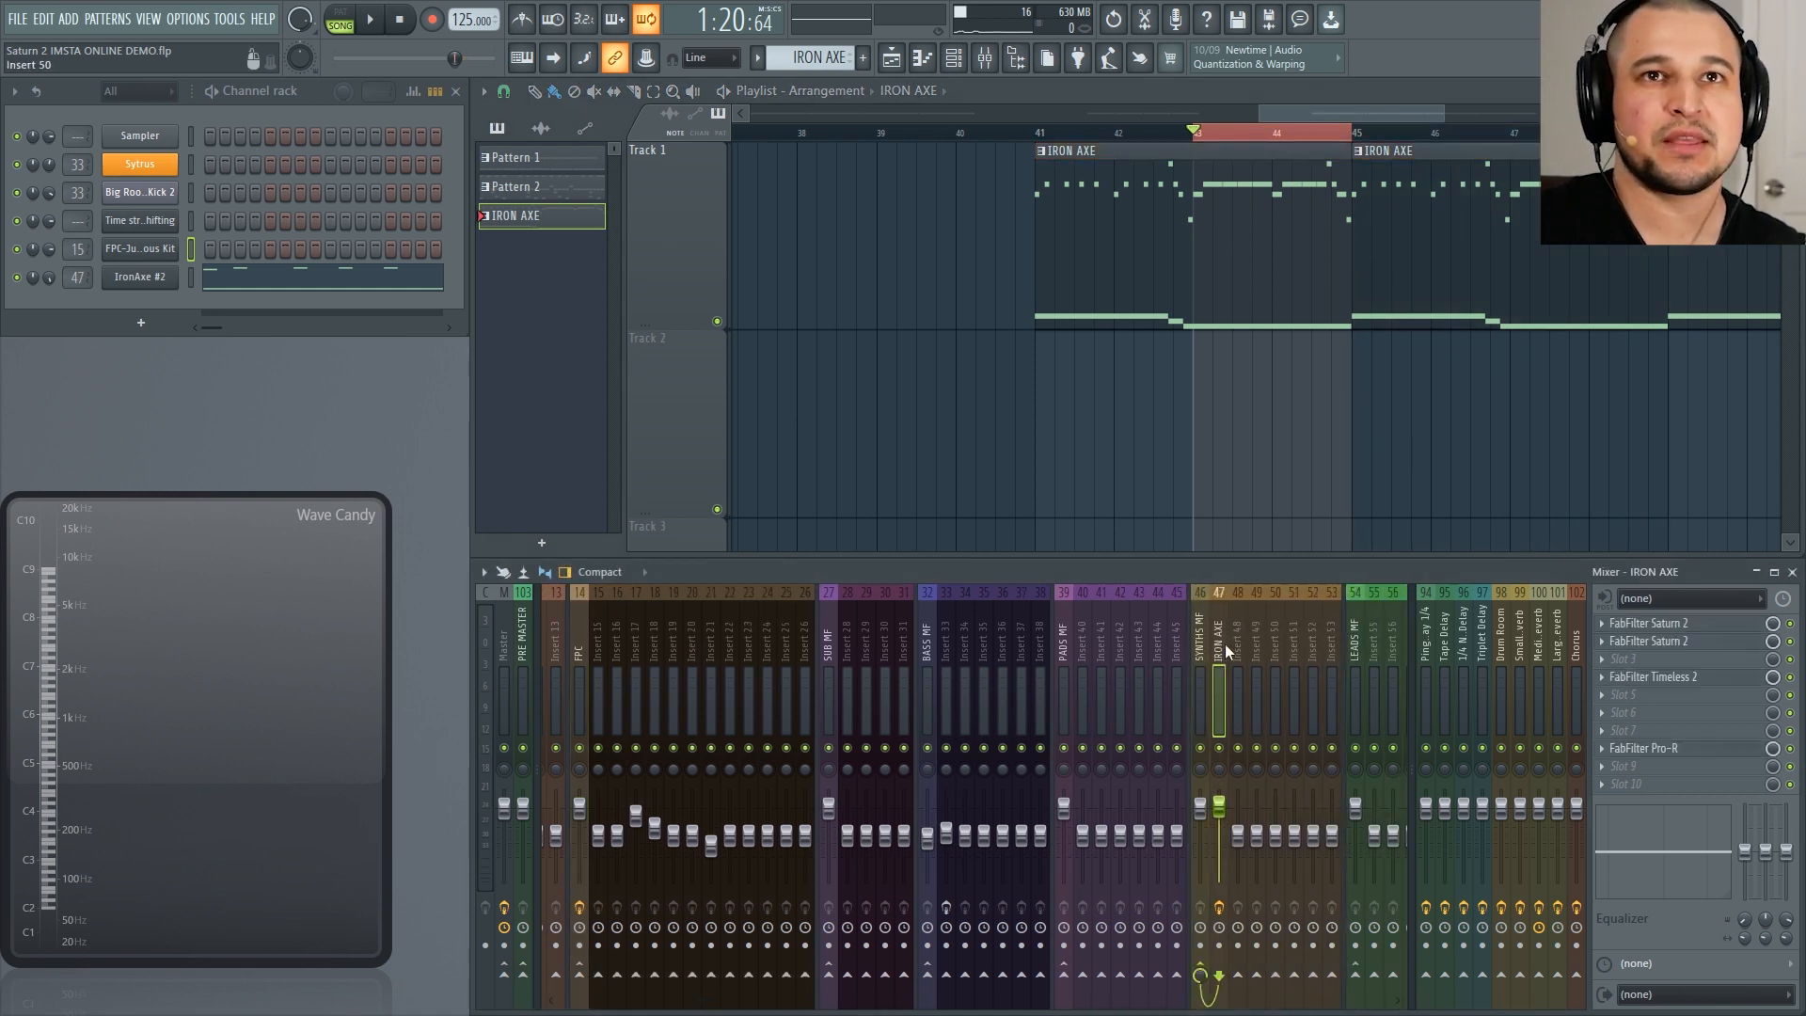
pyautogui.click(1766, 643)
pyautogui.press('space')
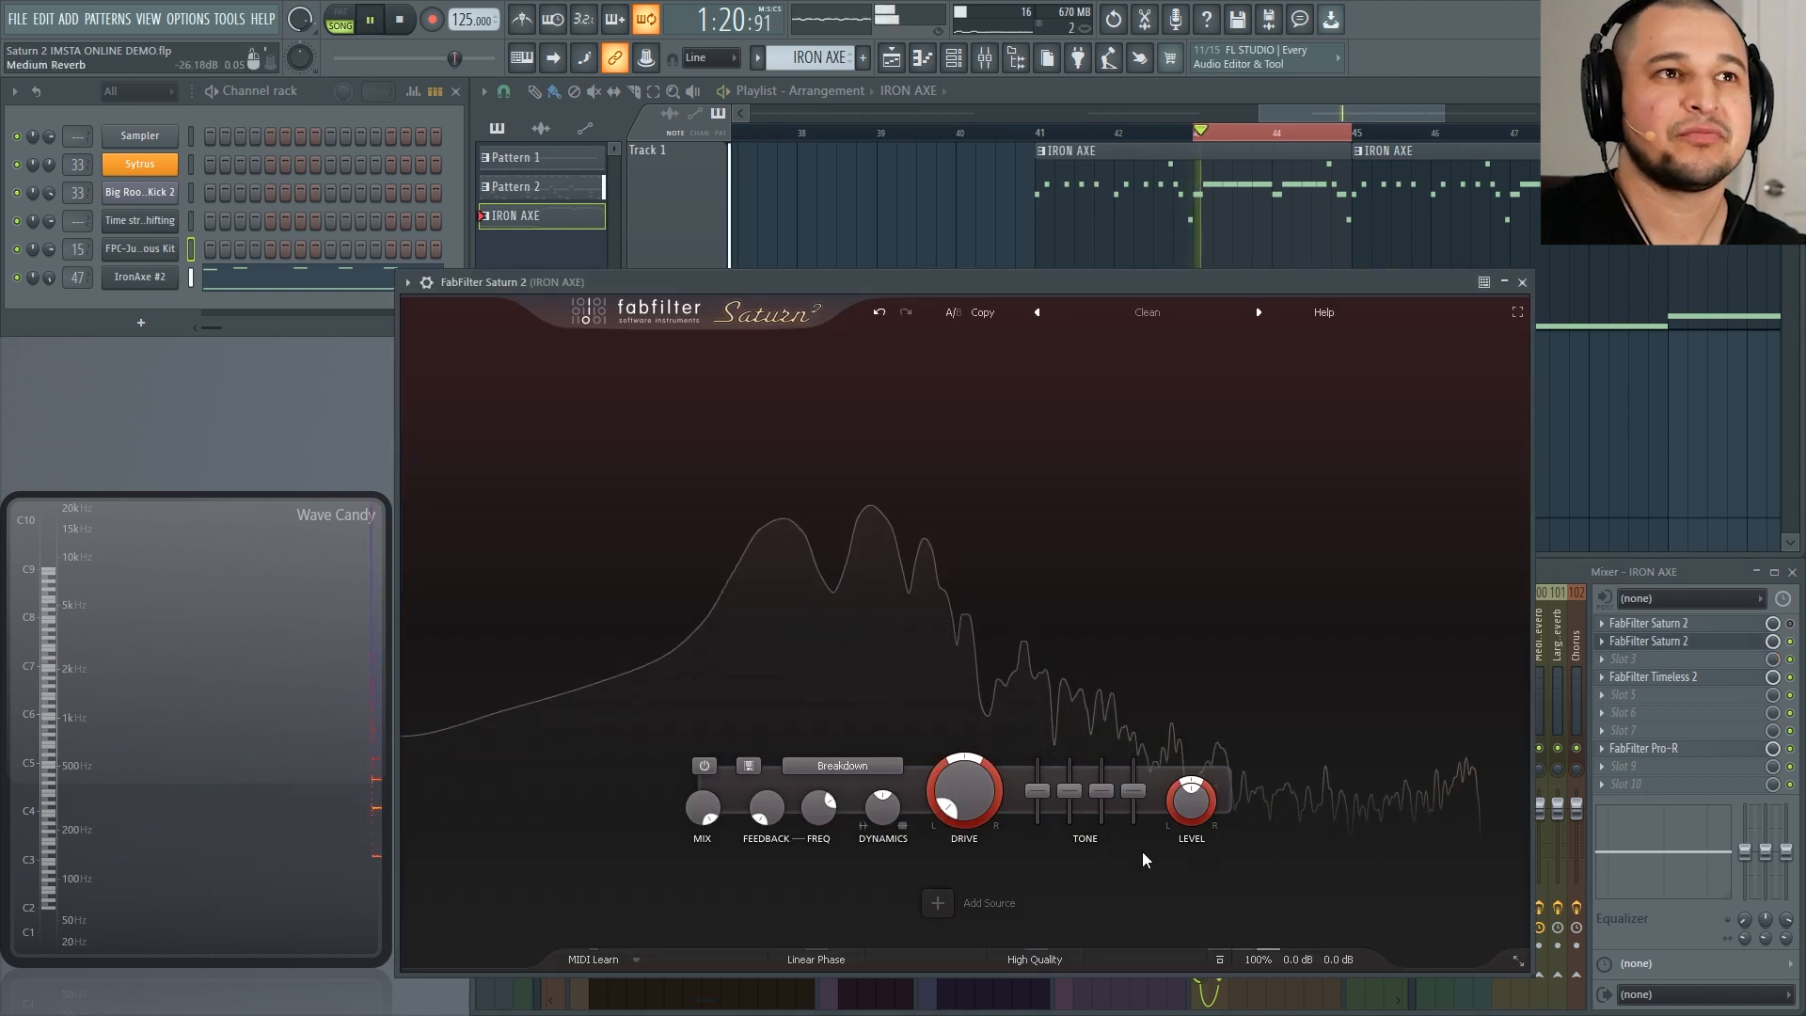
pyautogui.moveTo(961, 698); pyautogui.dragTo(897, 734)
pyautogui.press('space')
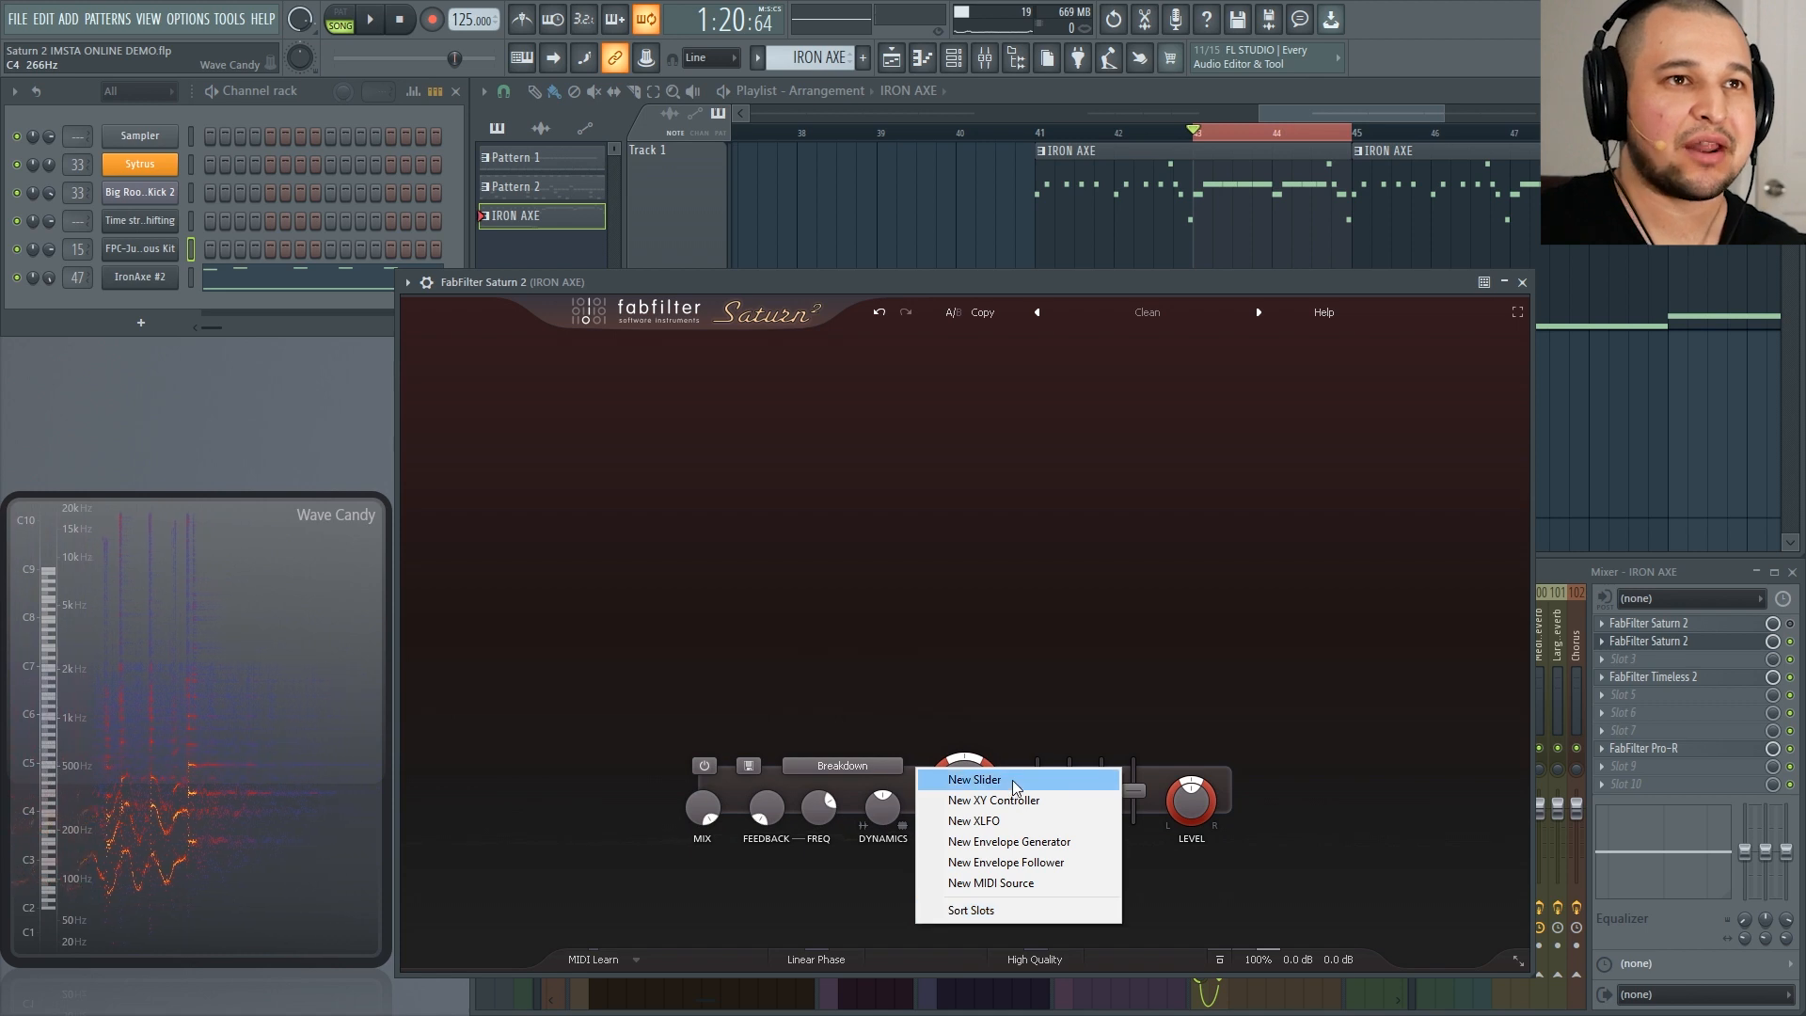
# Step: Add an XLFO source, reduce its glide to 0.007, and assign it to modulate the Band 1 drive
pyautogui.click(968, 820)
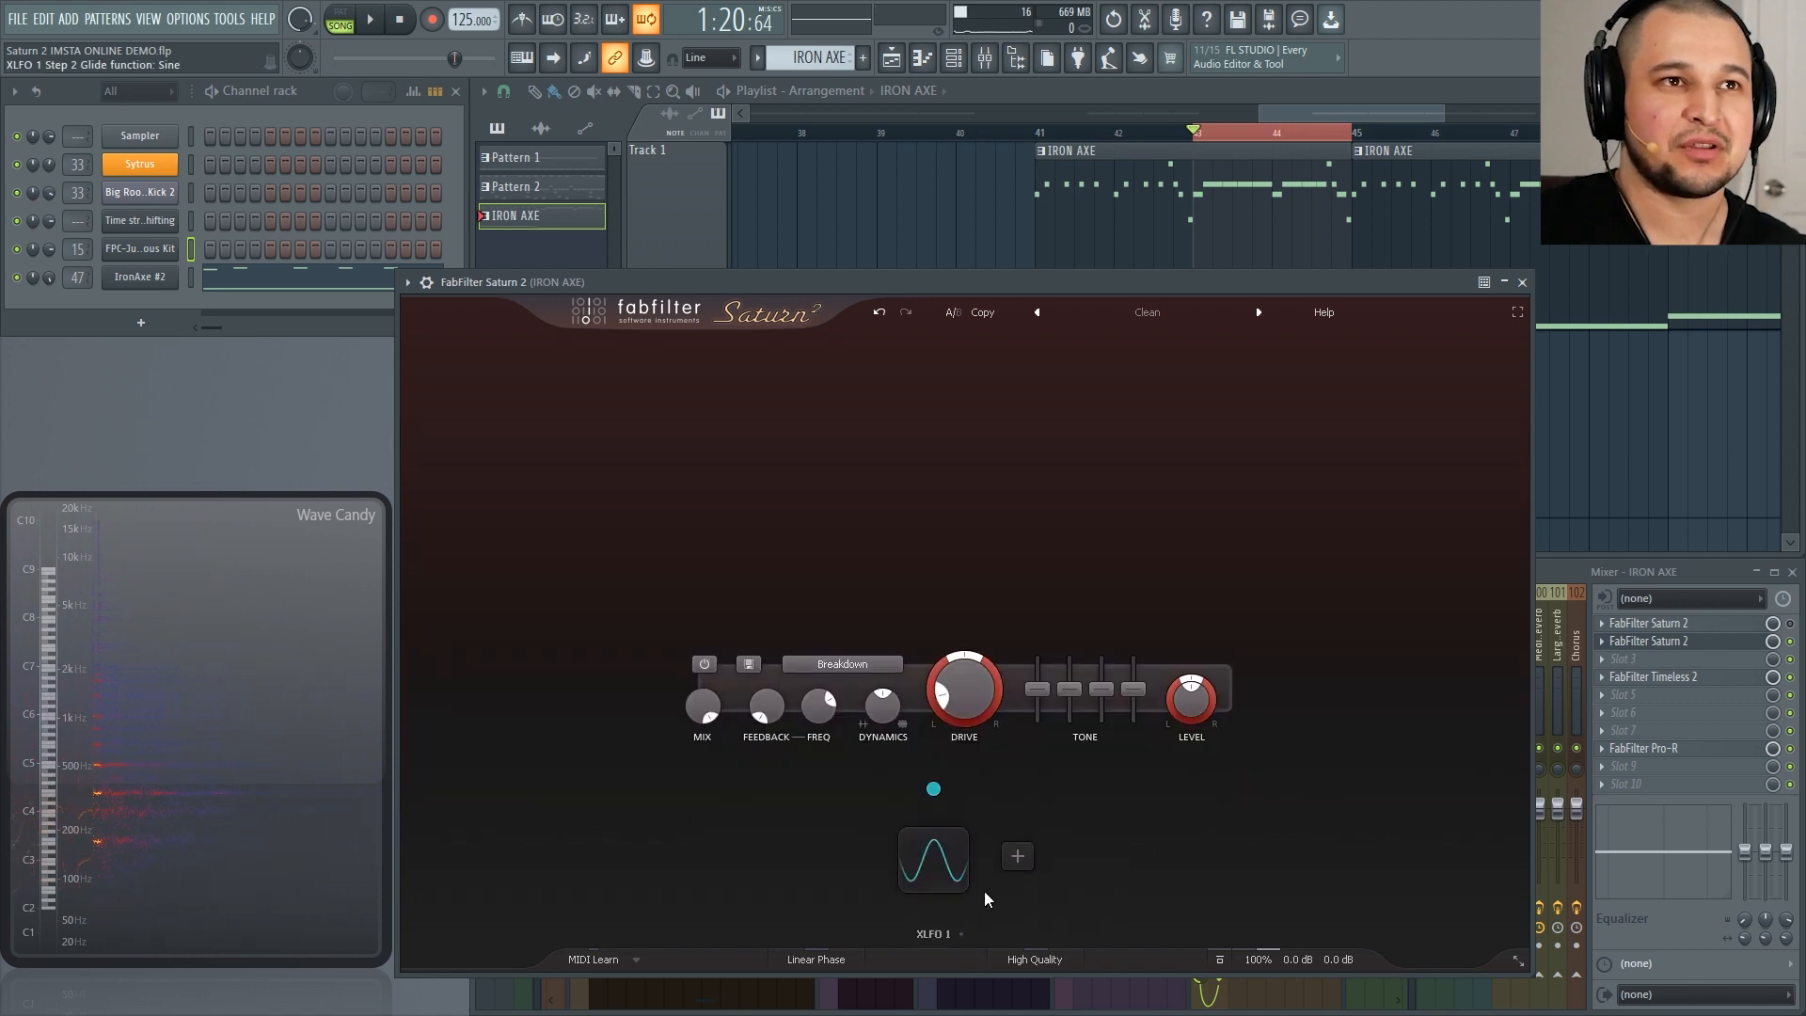
pyautogui.click(930, 843)
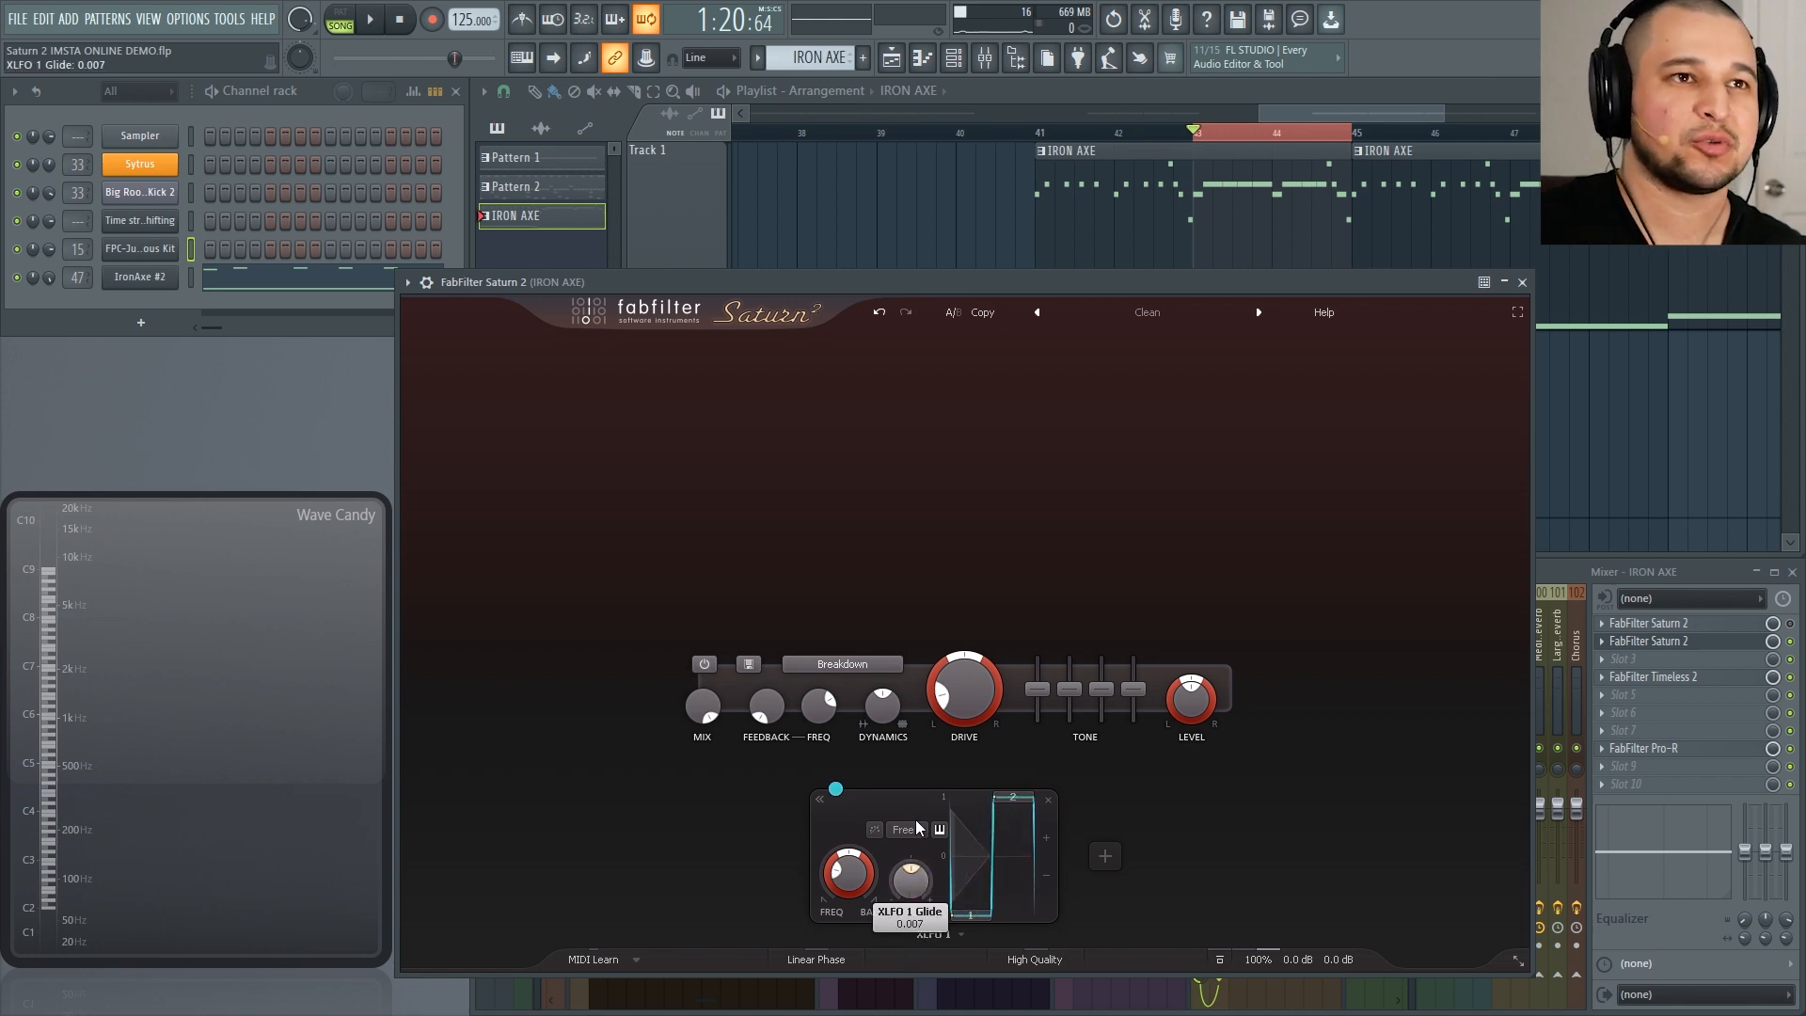
pyautogui.moveTo(837, 794); pyautogui.dragTo(1078, 723)
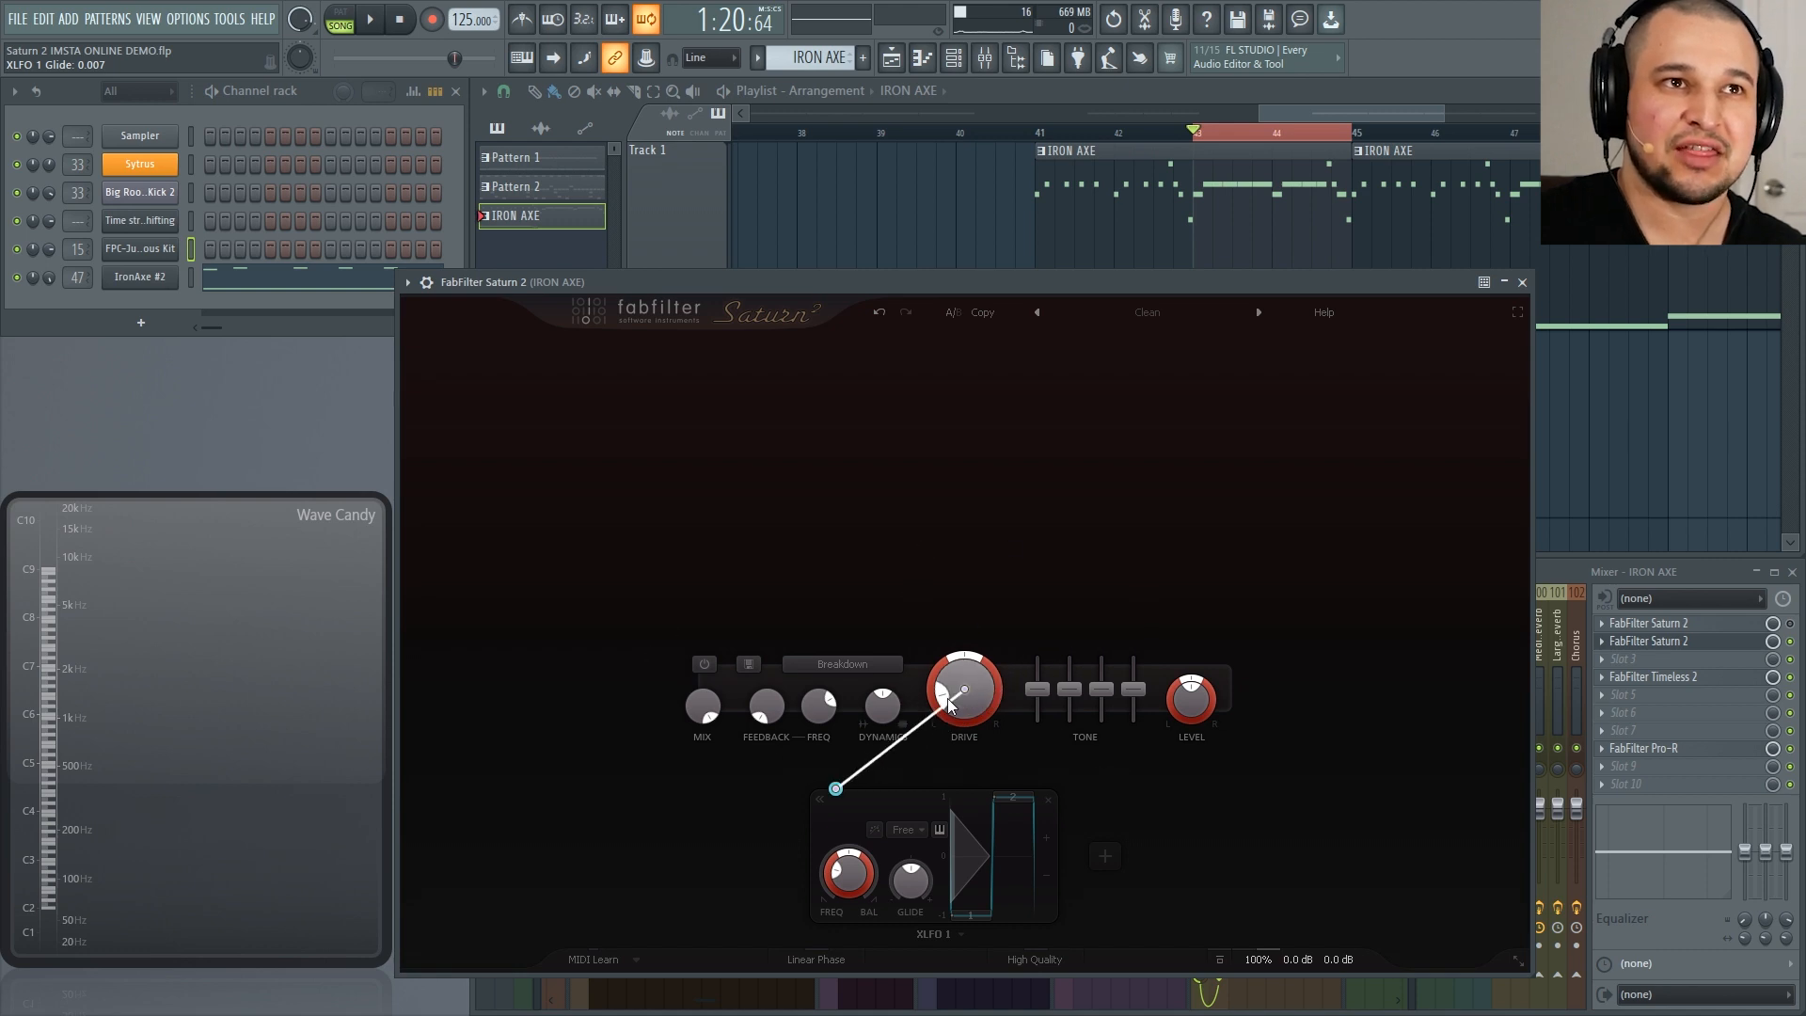
pyautogui.moveTo(950, 705); pyautogui.dragTo(961, 694)
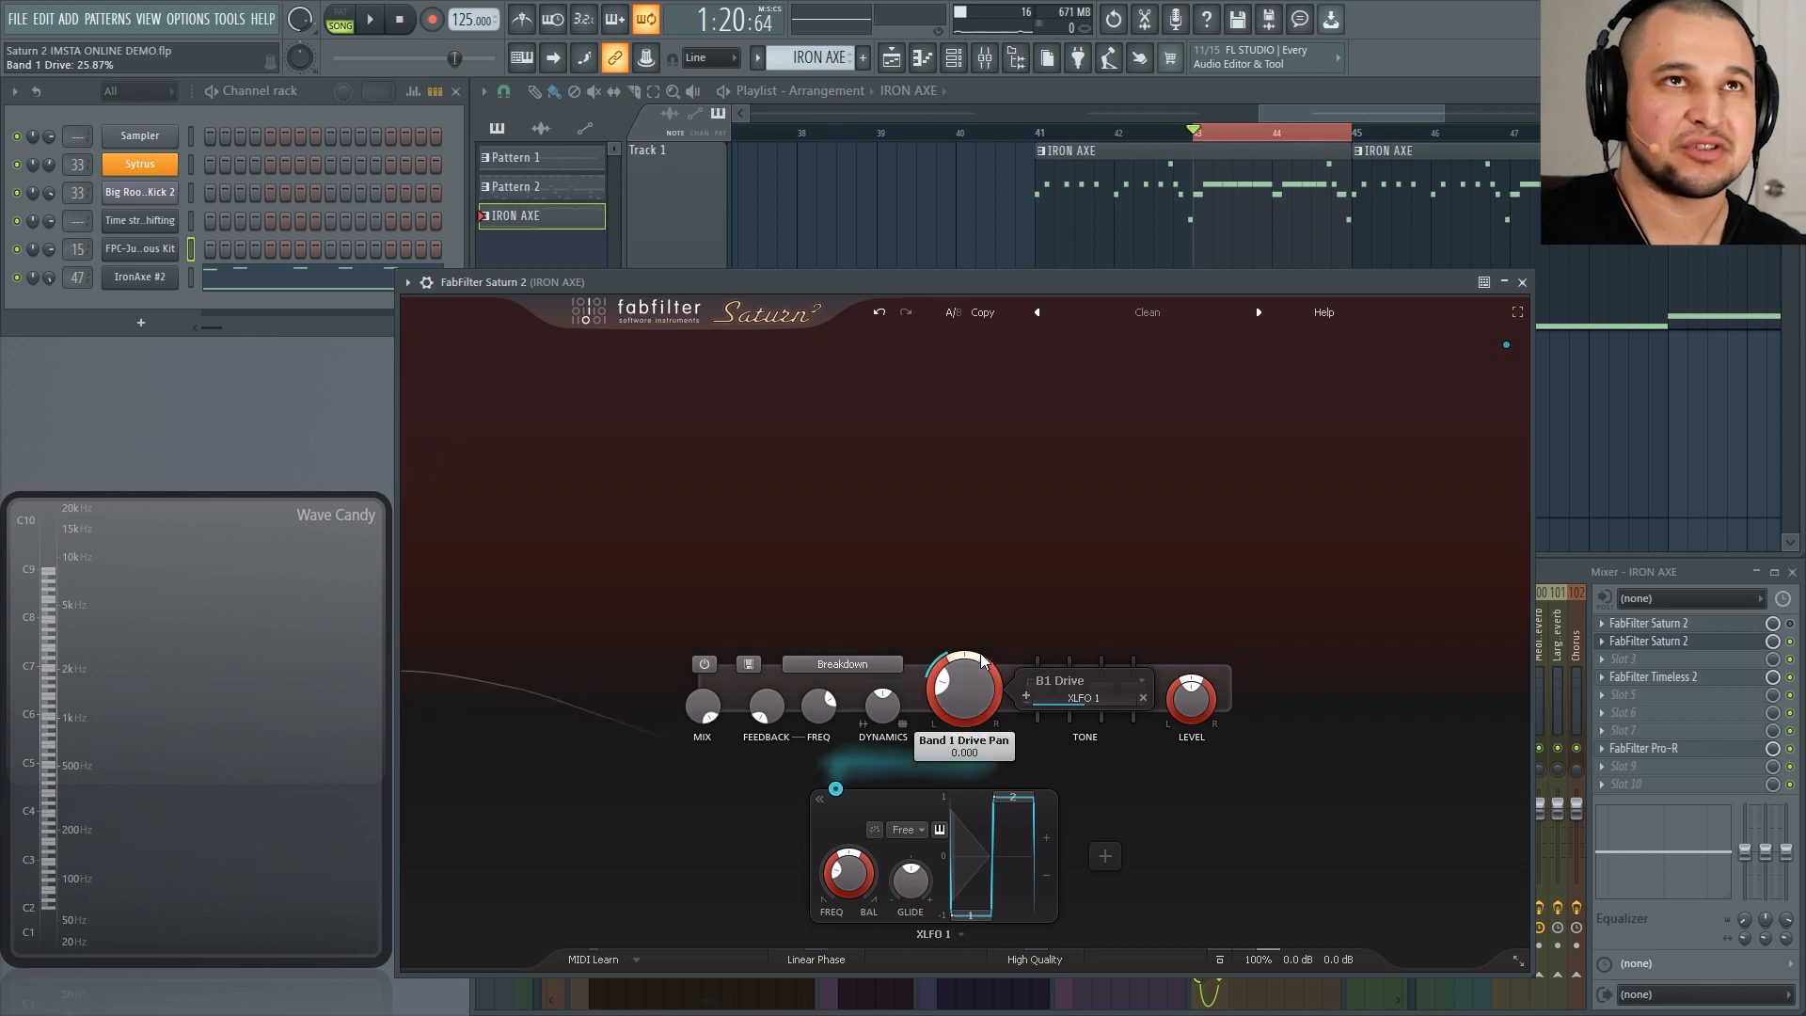
# Step: Play the modulated guitar loop, set the Band 1 drive to 25%, and stop playback
pyautogui.press('space')
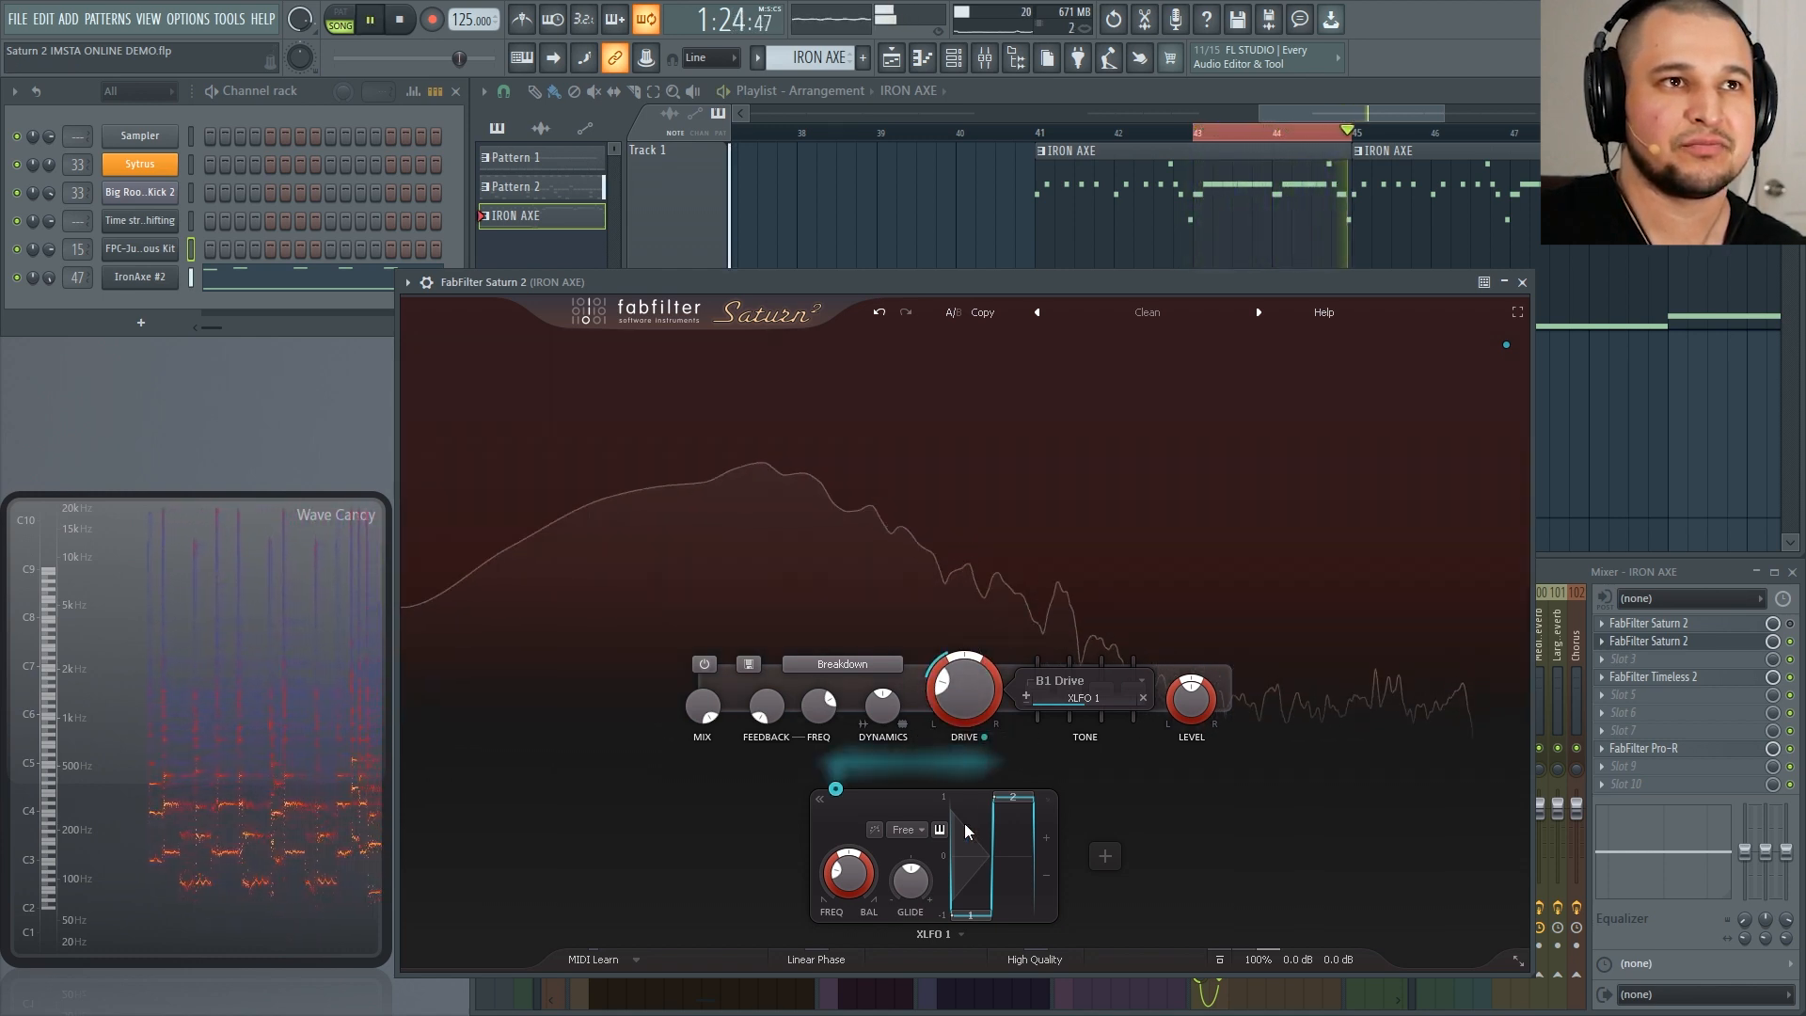
pyautogui.doubleClick(958, 677)
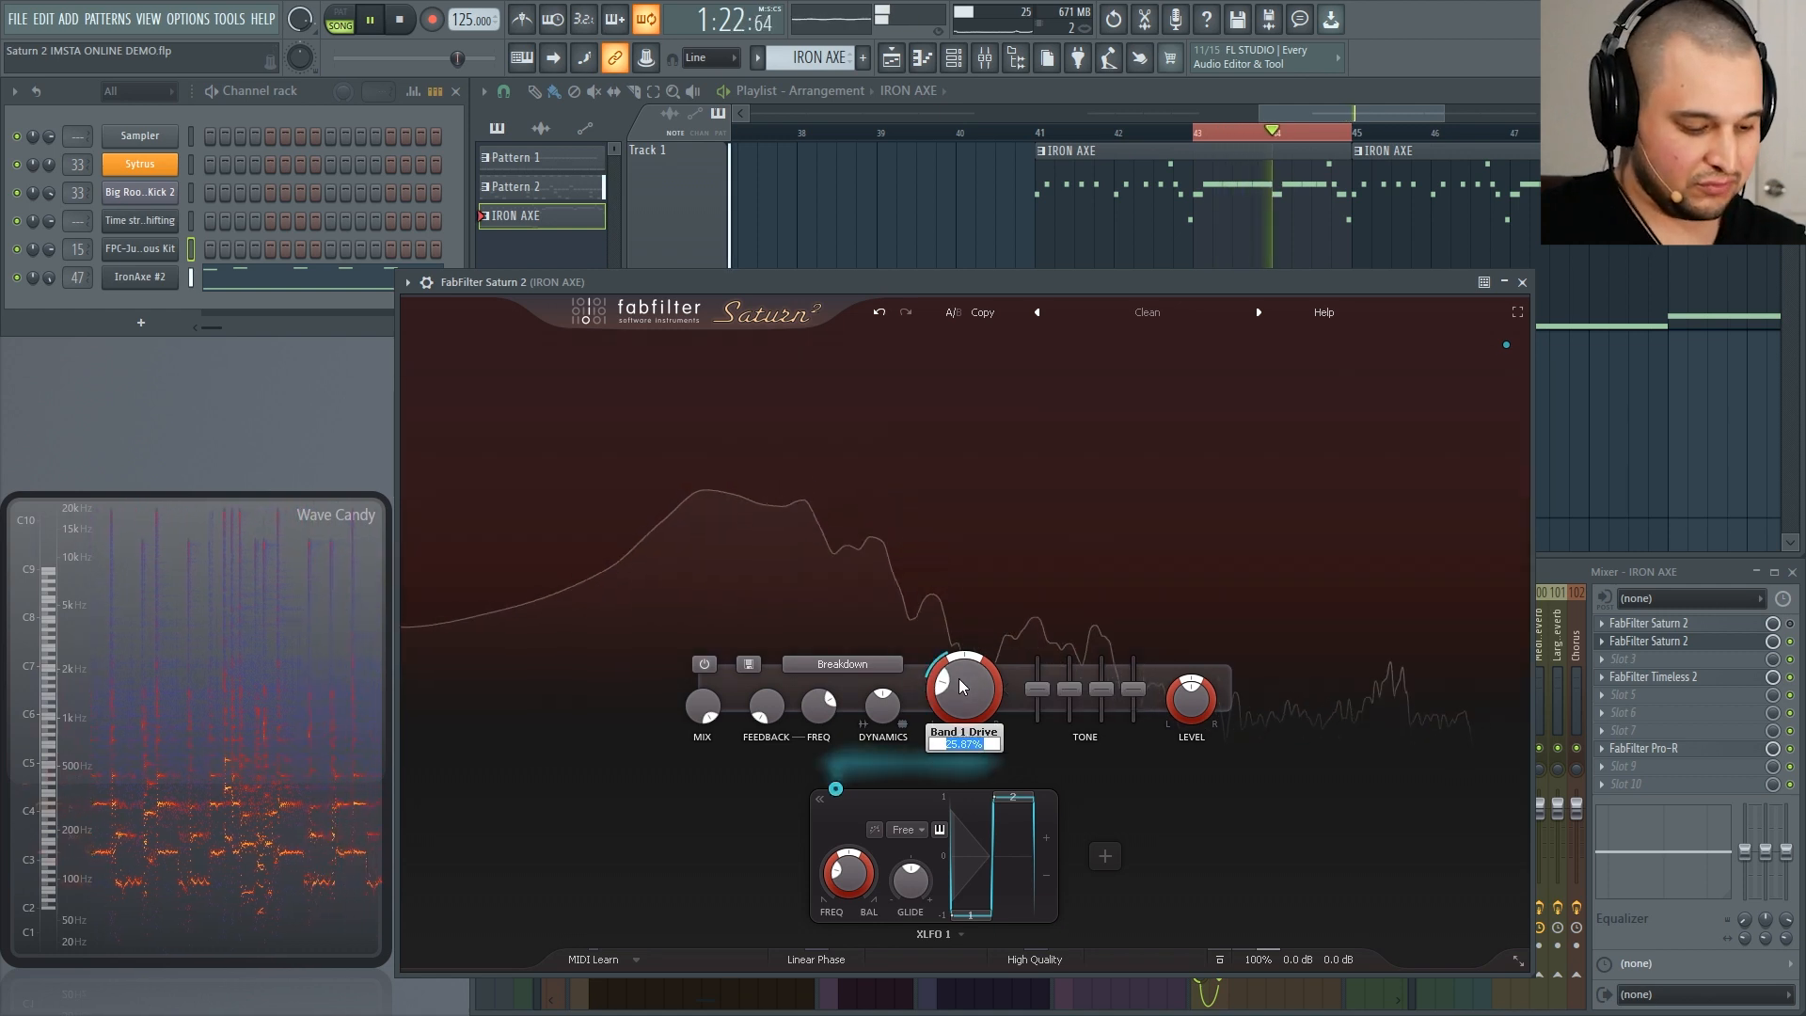
pyautogui.write('25')
pyautogui.press('Return')
pyautogui.press('space')
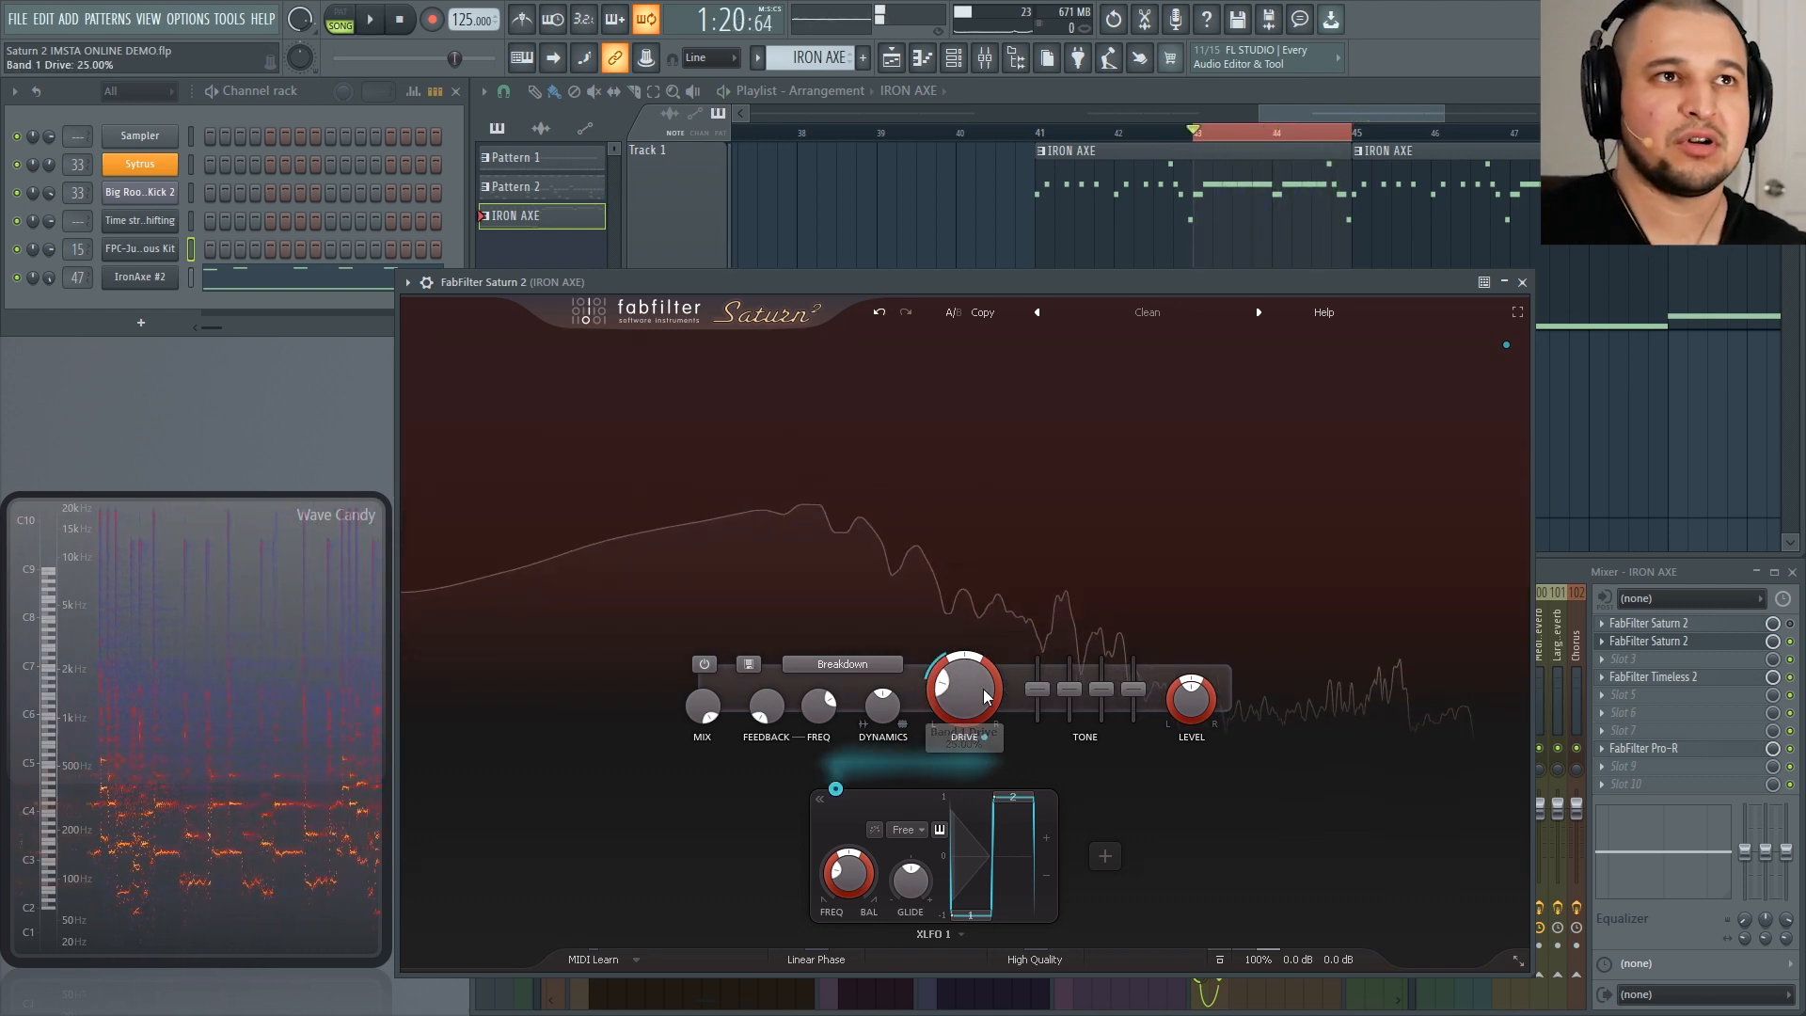
# Step: Set the XLFO 1 modulation level on the Band 1 drive to 0.25
pyautogui.moveTo(984, 696); pyautogui.dragTo(983, 696)
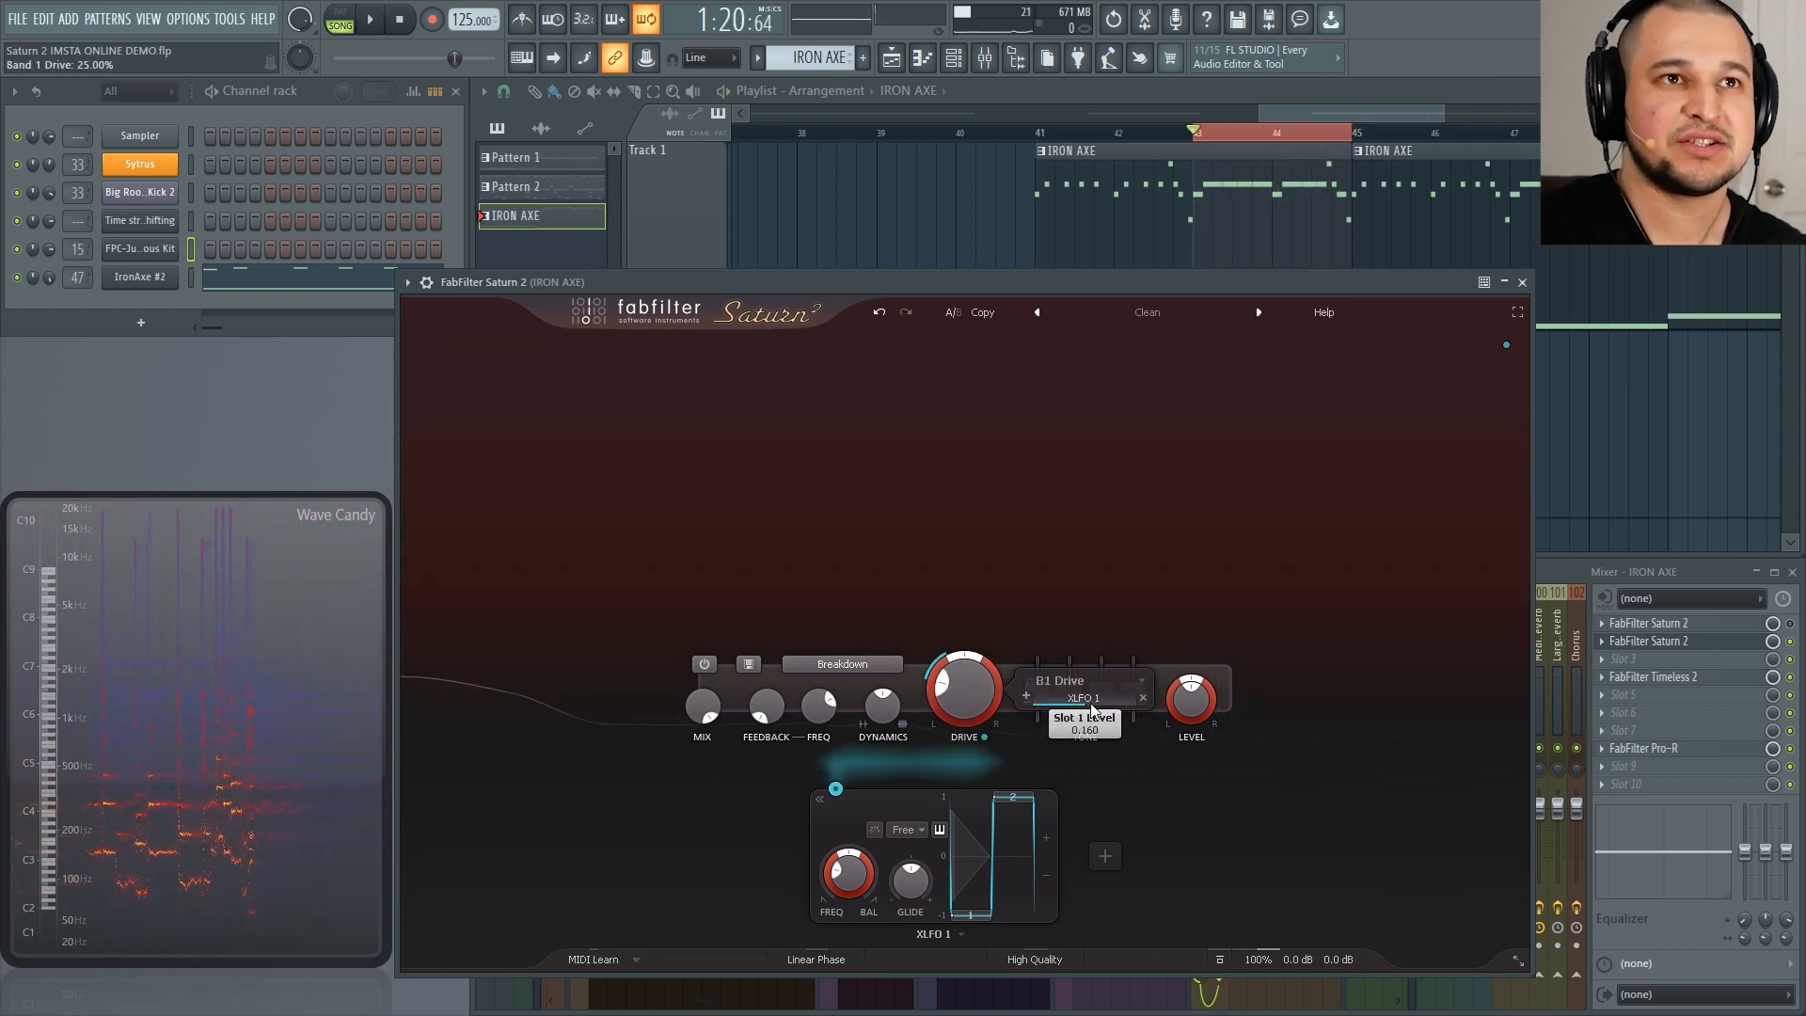
pyautogui.moveTo(1126, 705); pyautogui.dragTo(1143, 709)
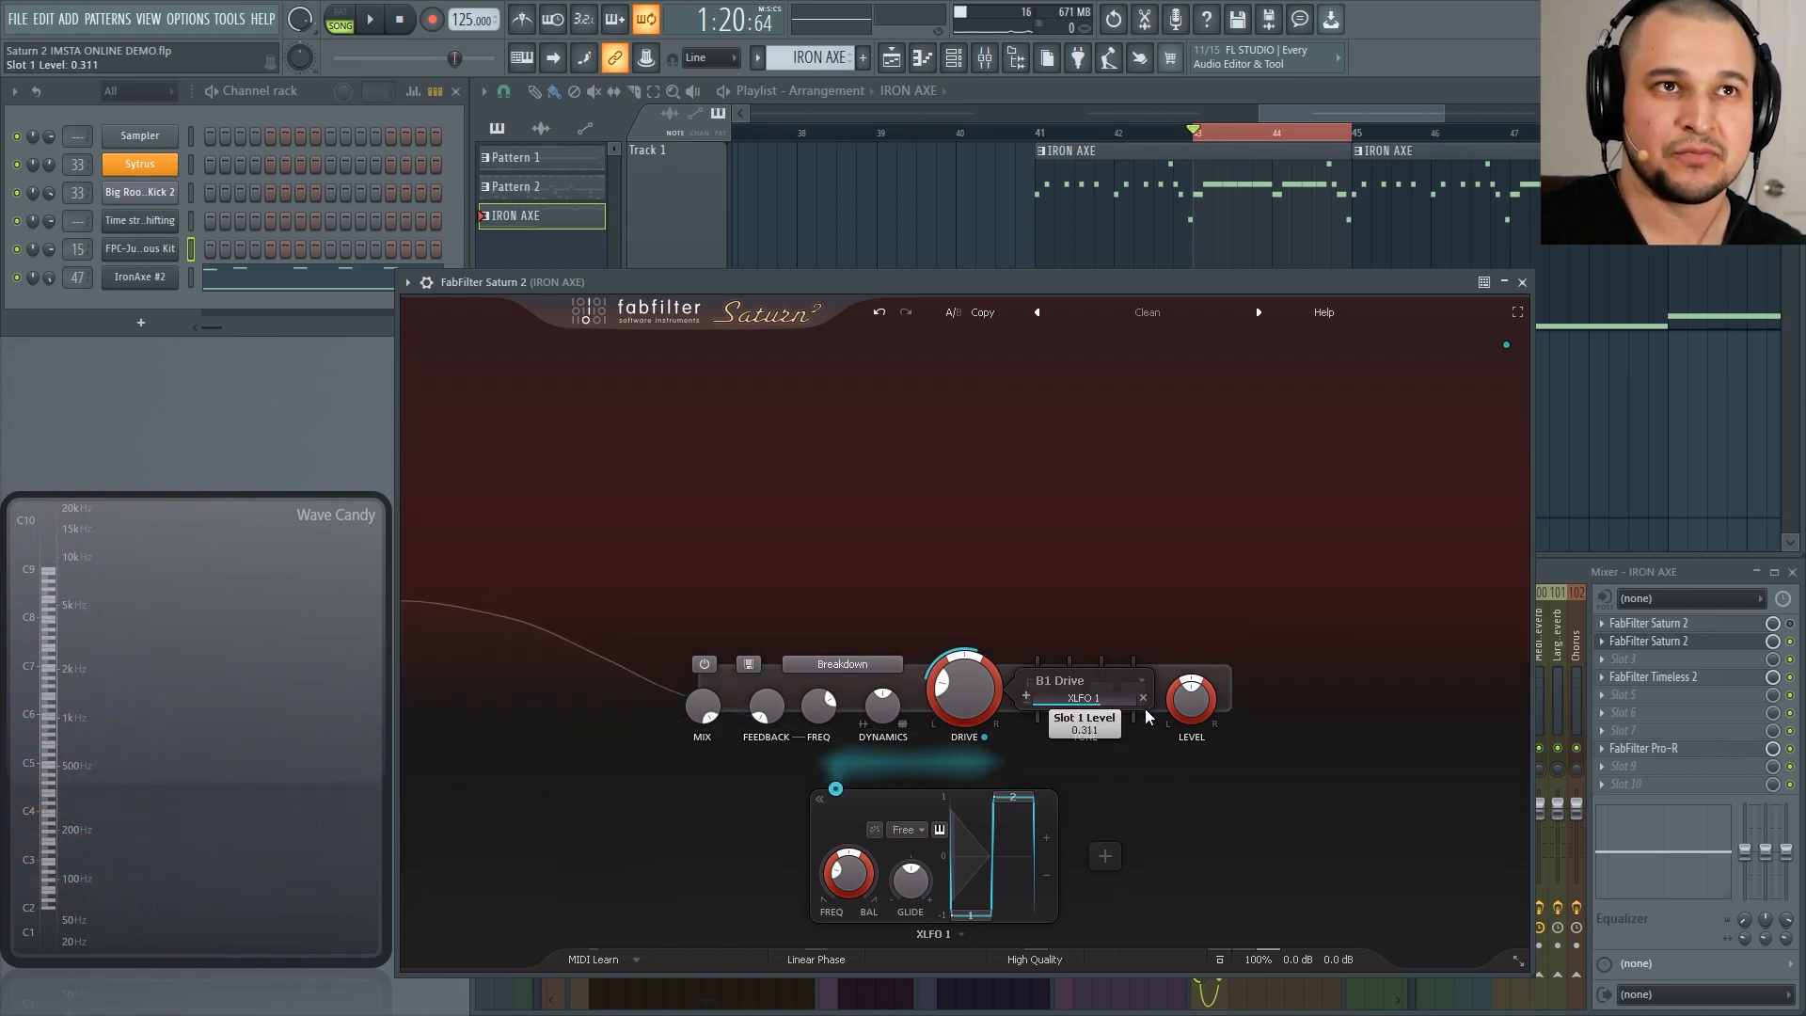
pyautogui.doubleClick(1081, 708)
pyautogui.write('0.25')
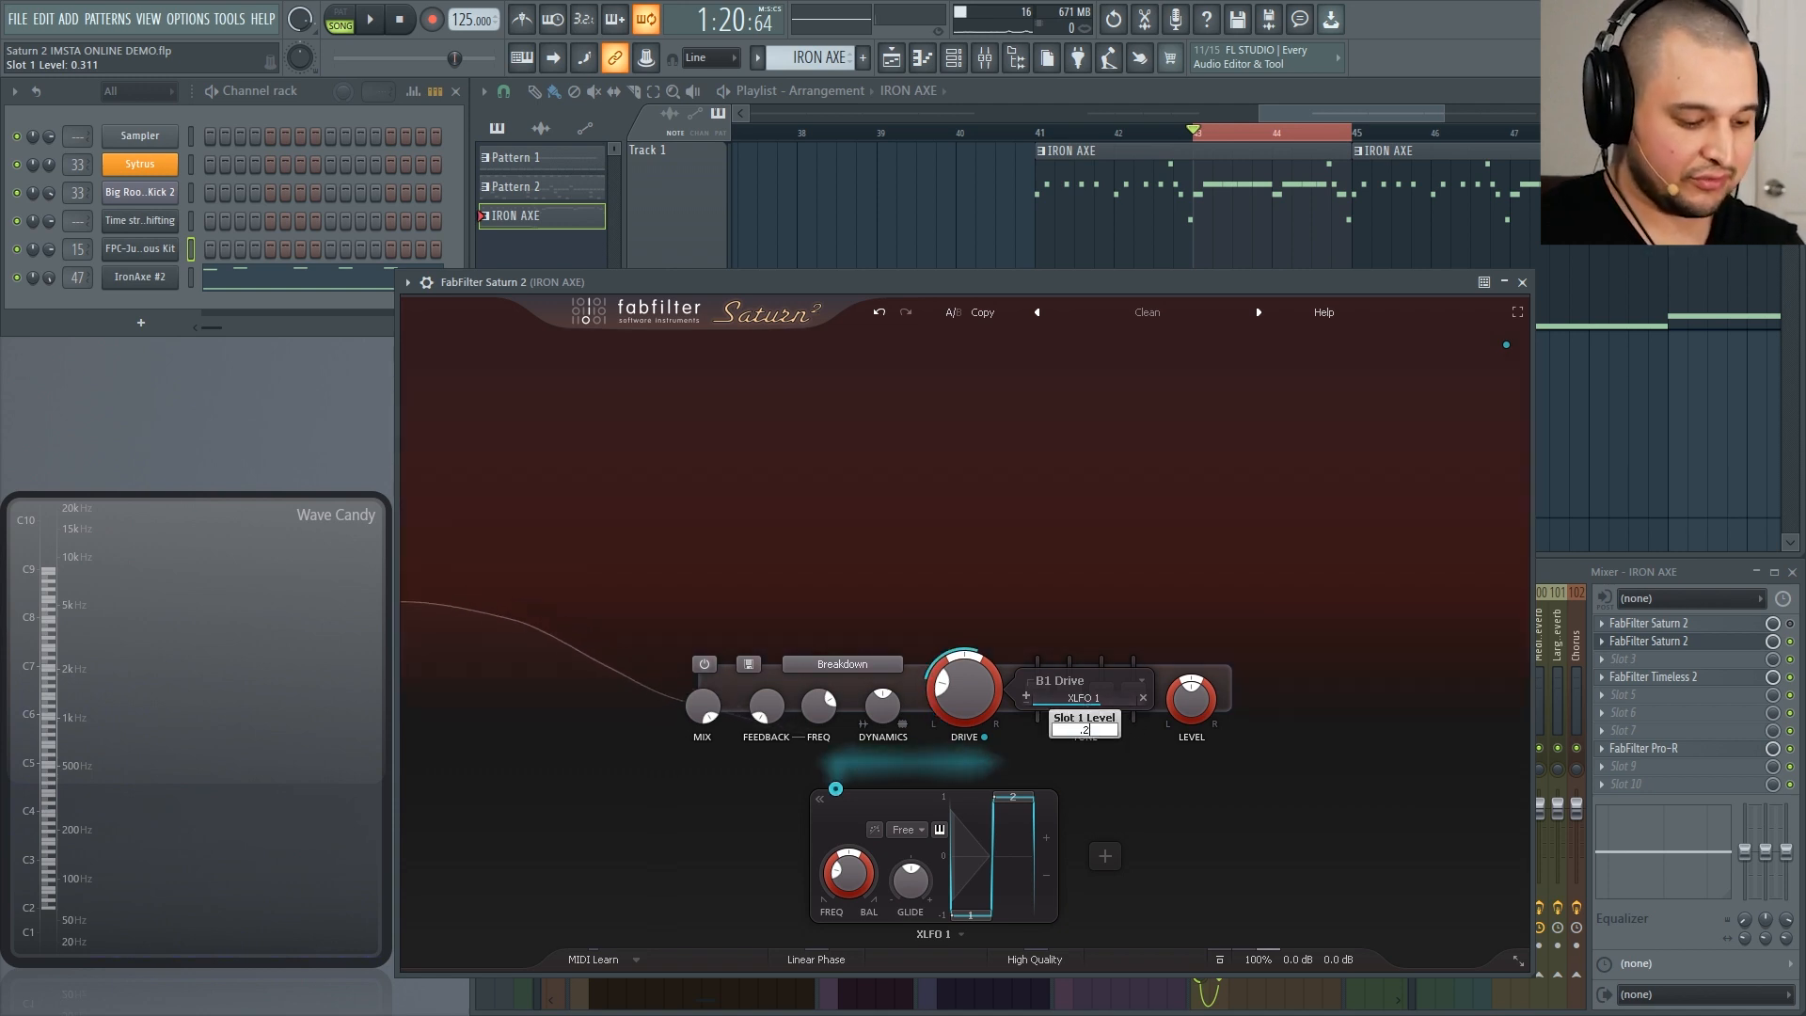
pyautogui.press('Return')
# Step: Play the guitar loop with the drive lowered to 0%, undo the recent changes, and replay the loop
pyautogui.press('space')
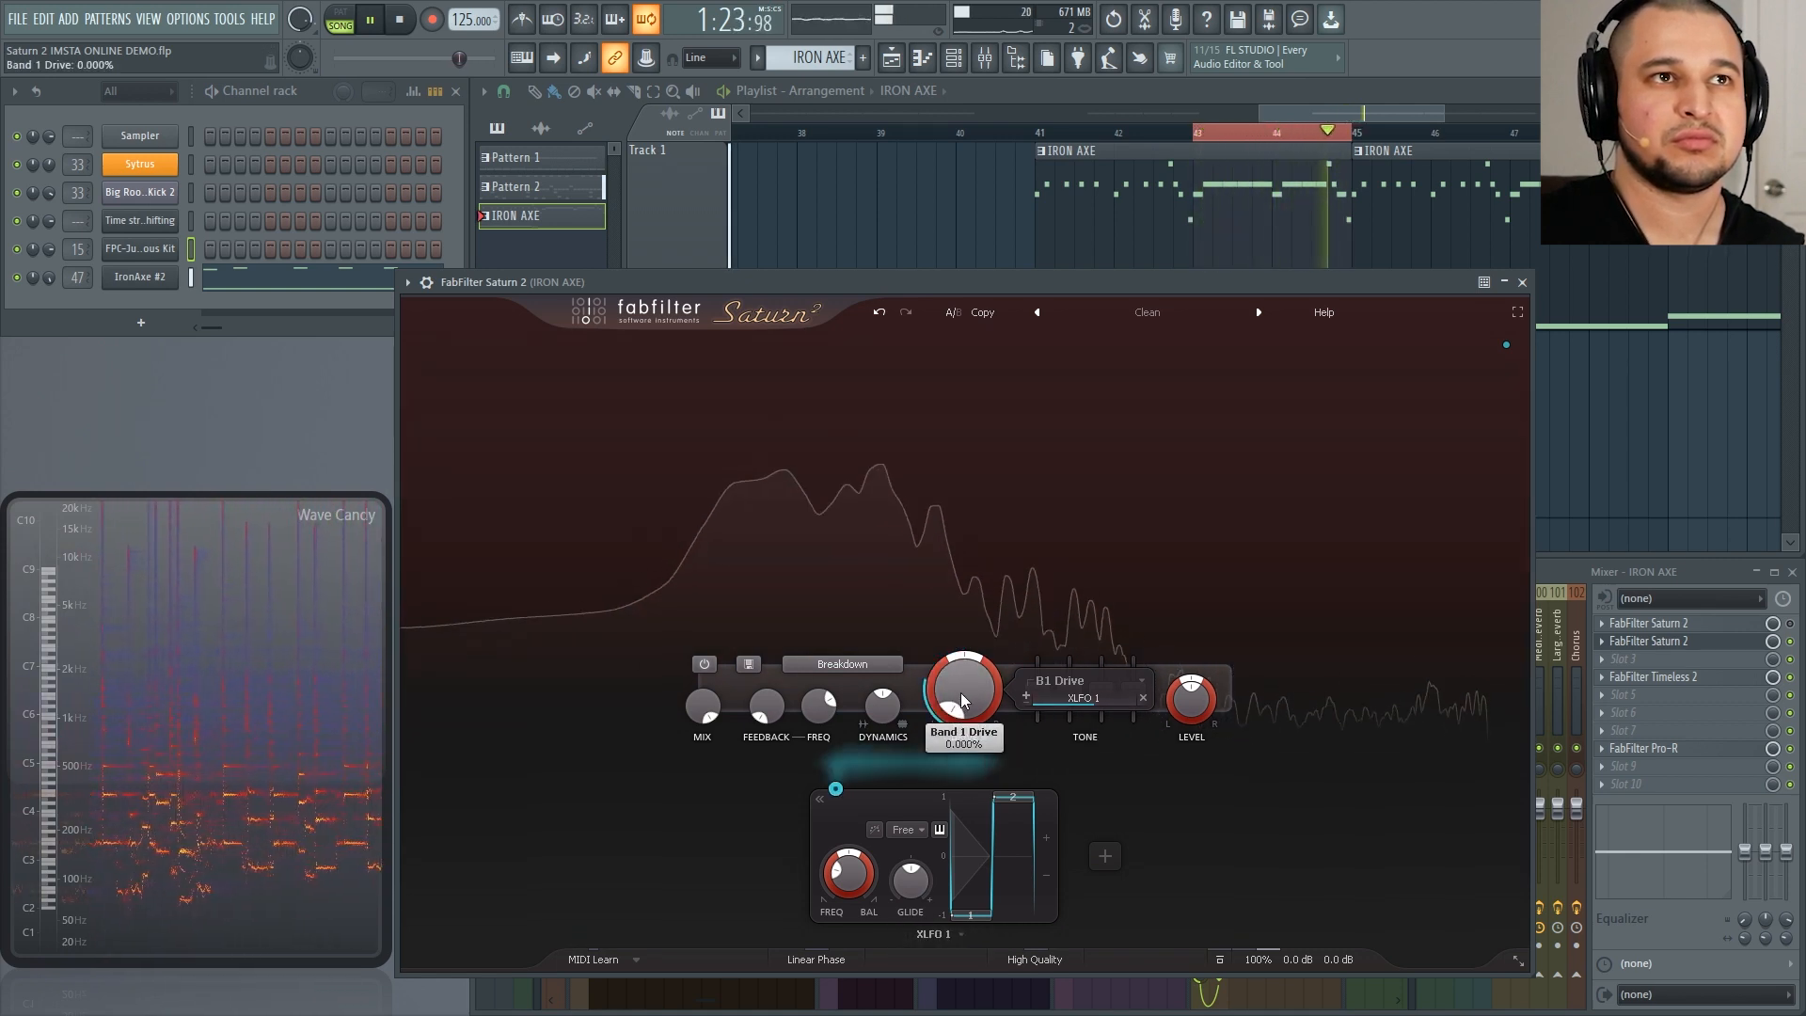
pyautogui.hotkey('ctrl', 'z')
pyautogui.click(879, 312)
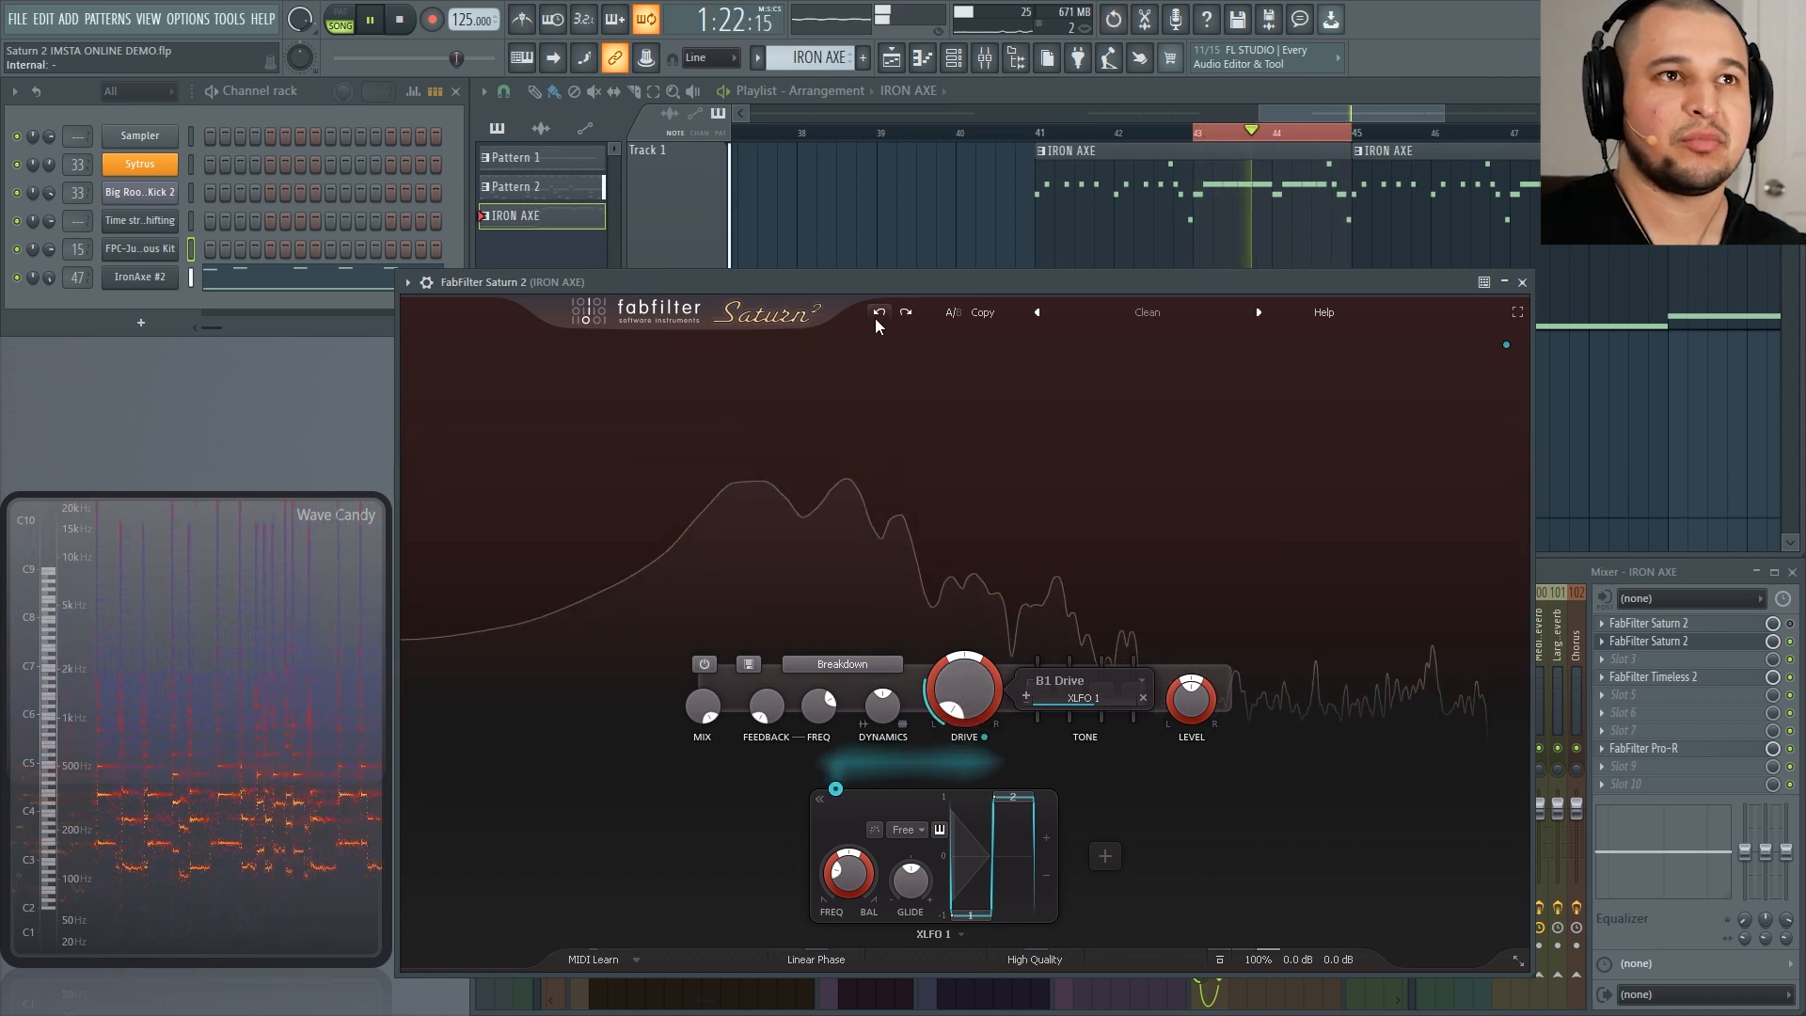
pyautogui.press('space')
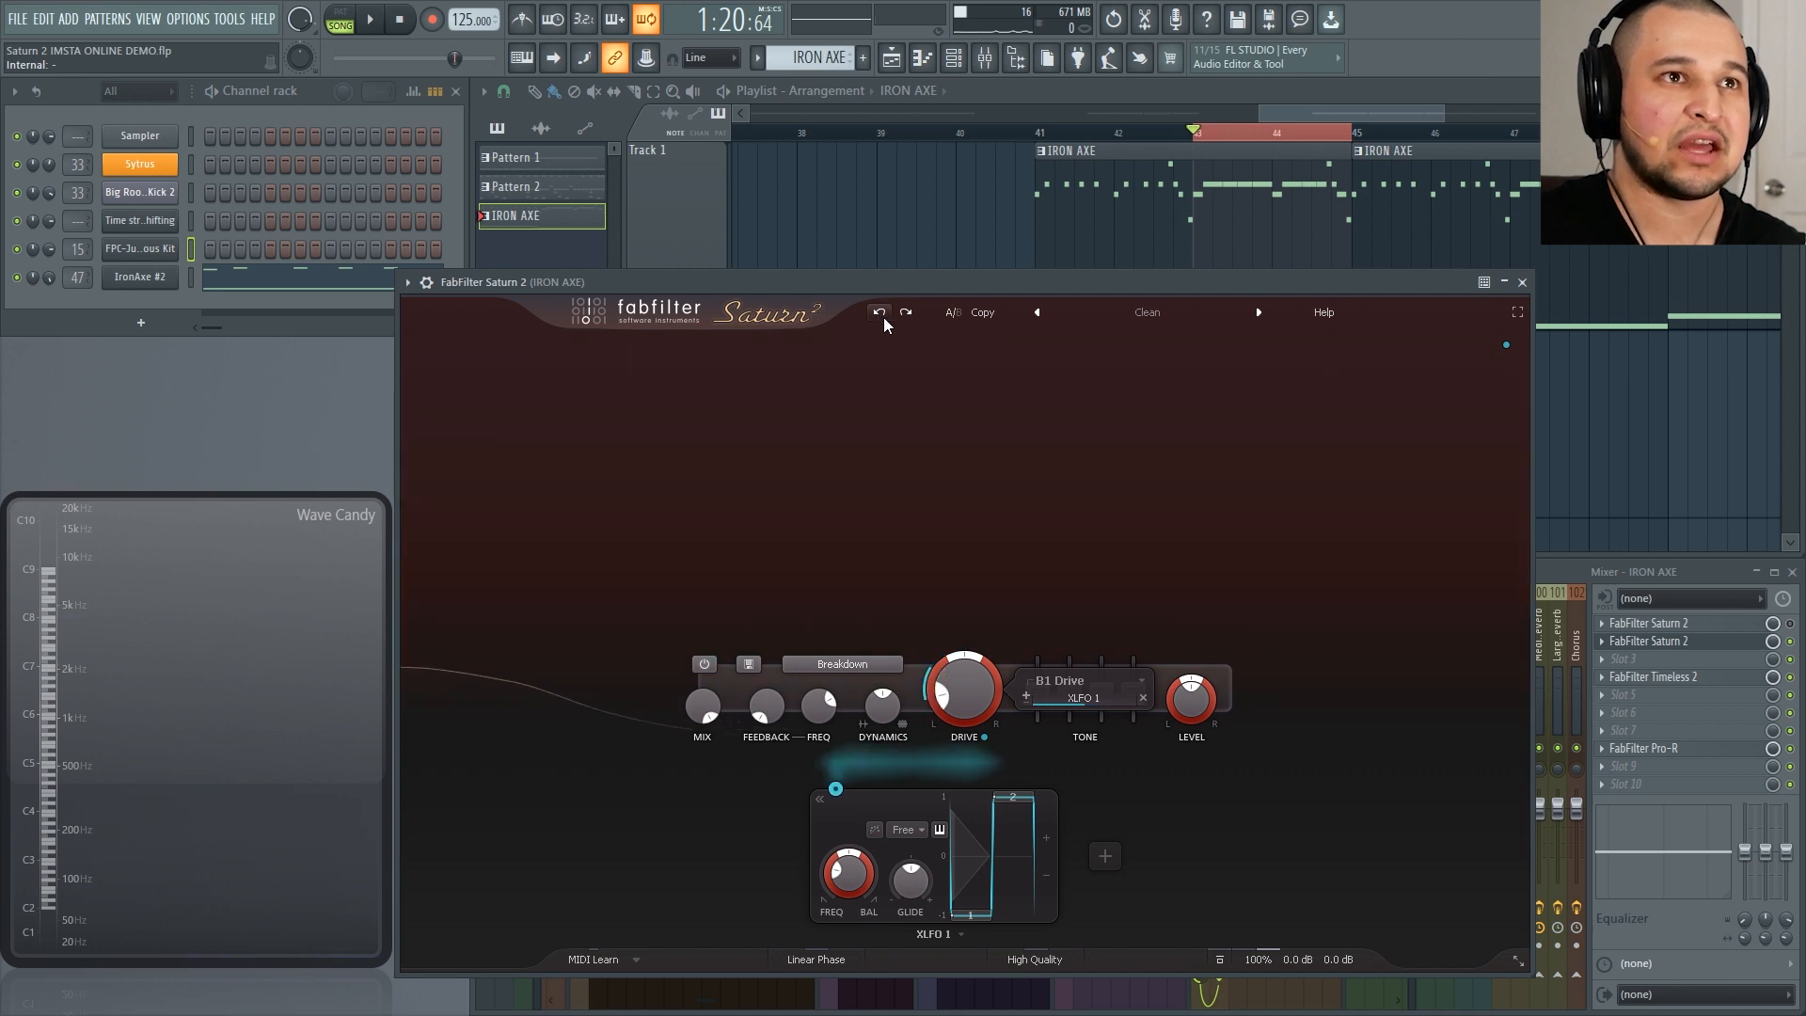
pyautogui.click(882, 314)
pyautogui.press('space')
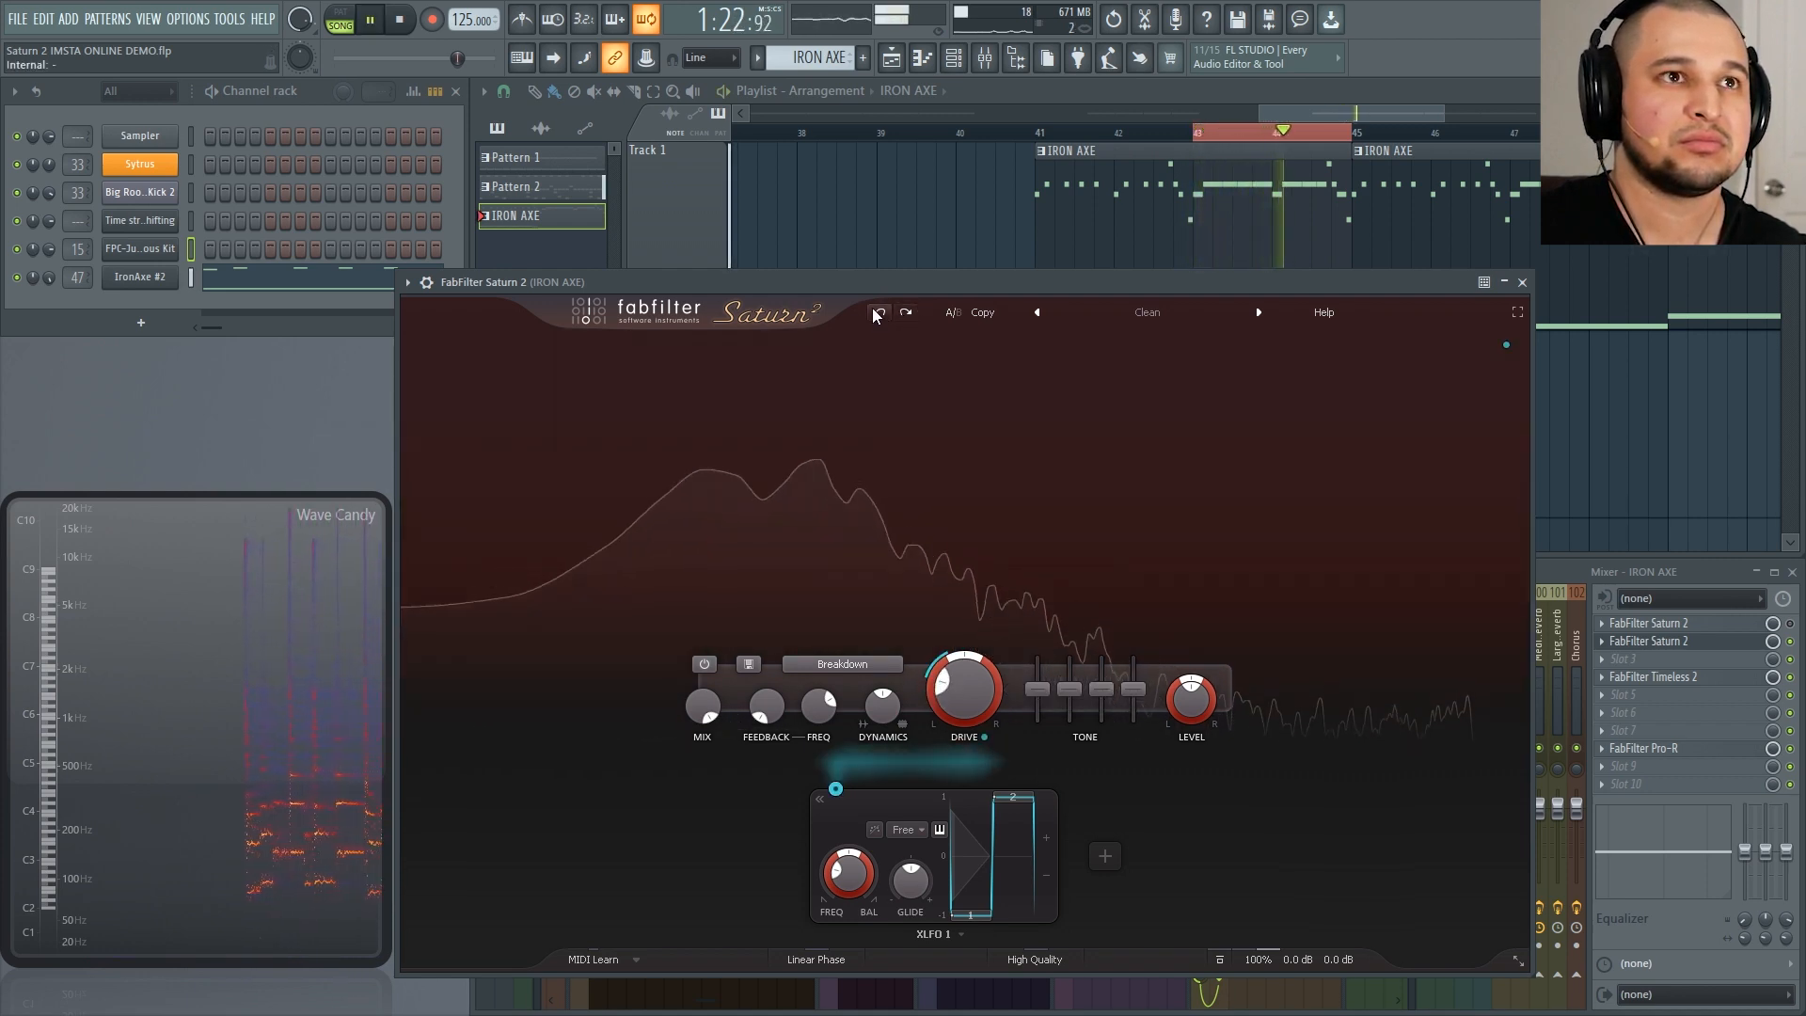
pyautogui.moveTo(948, 710)
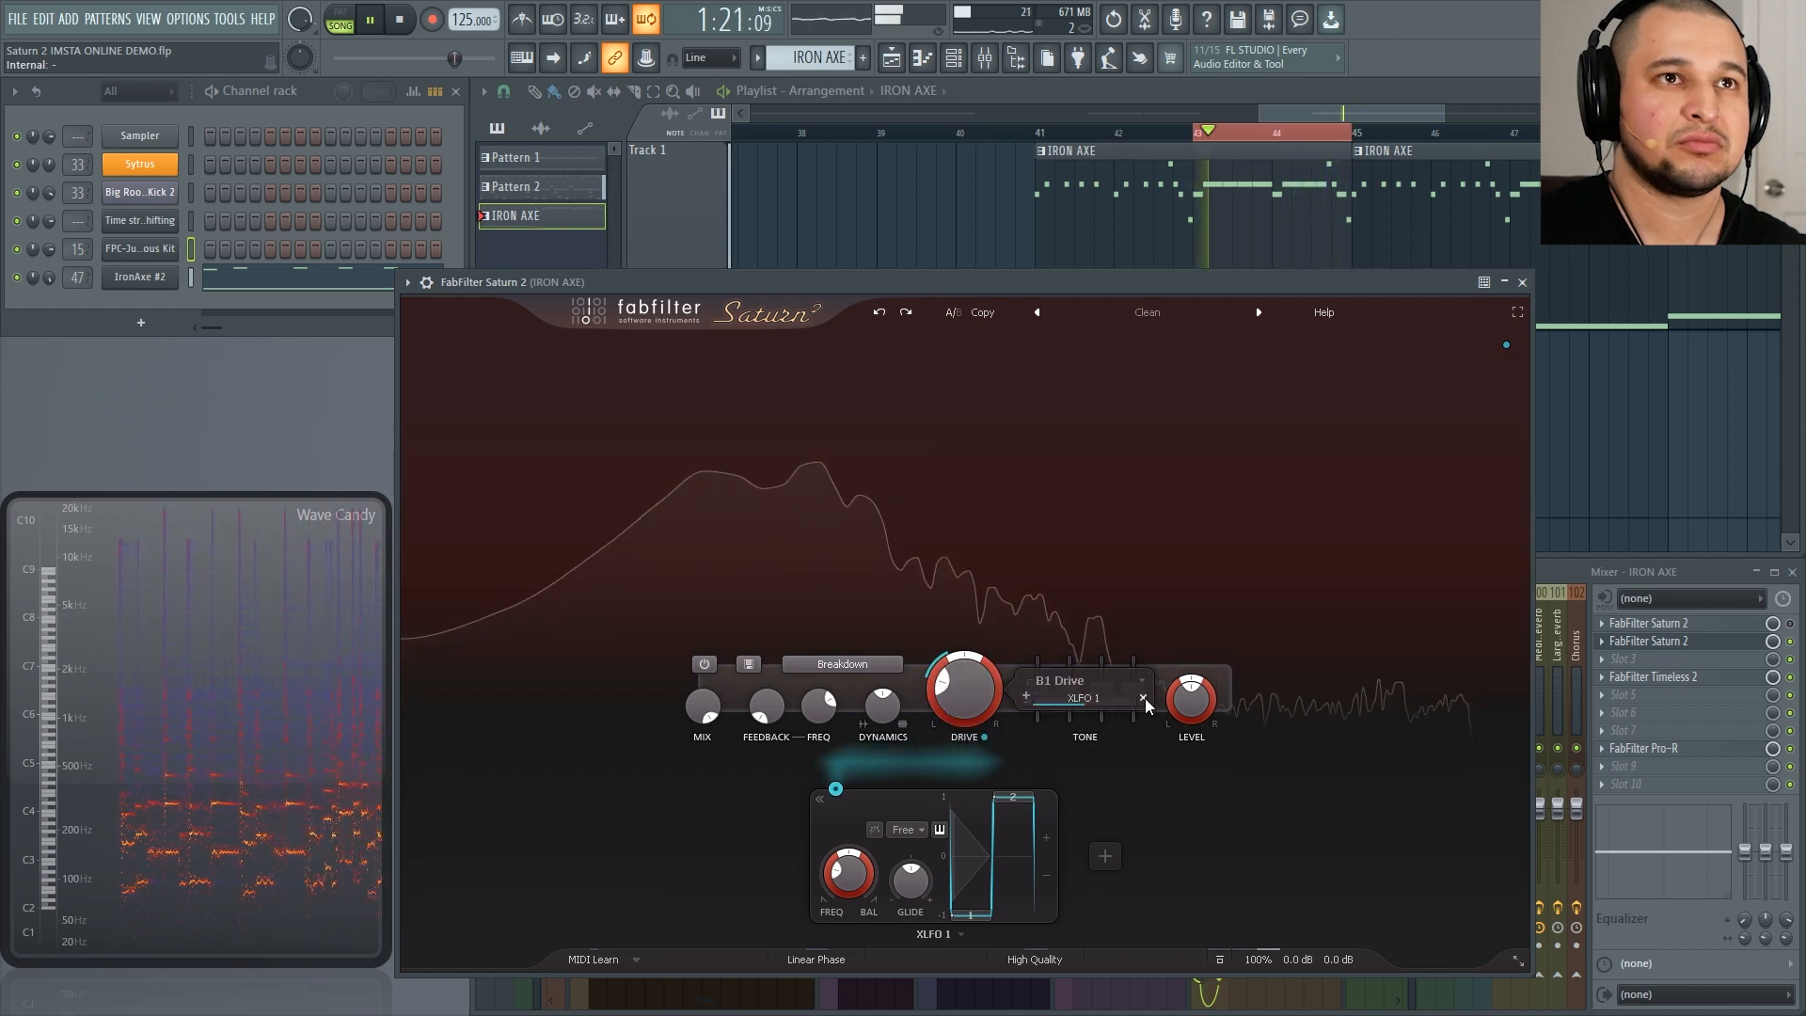
# Step: Sweep the XLFO 1 modulation level on the drive during playback, and set it to 0.5
pyautogui.moveTo(1084, 700); pyautogui.dragTo(1322, 681)
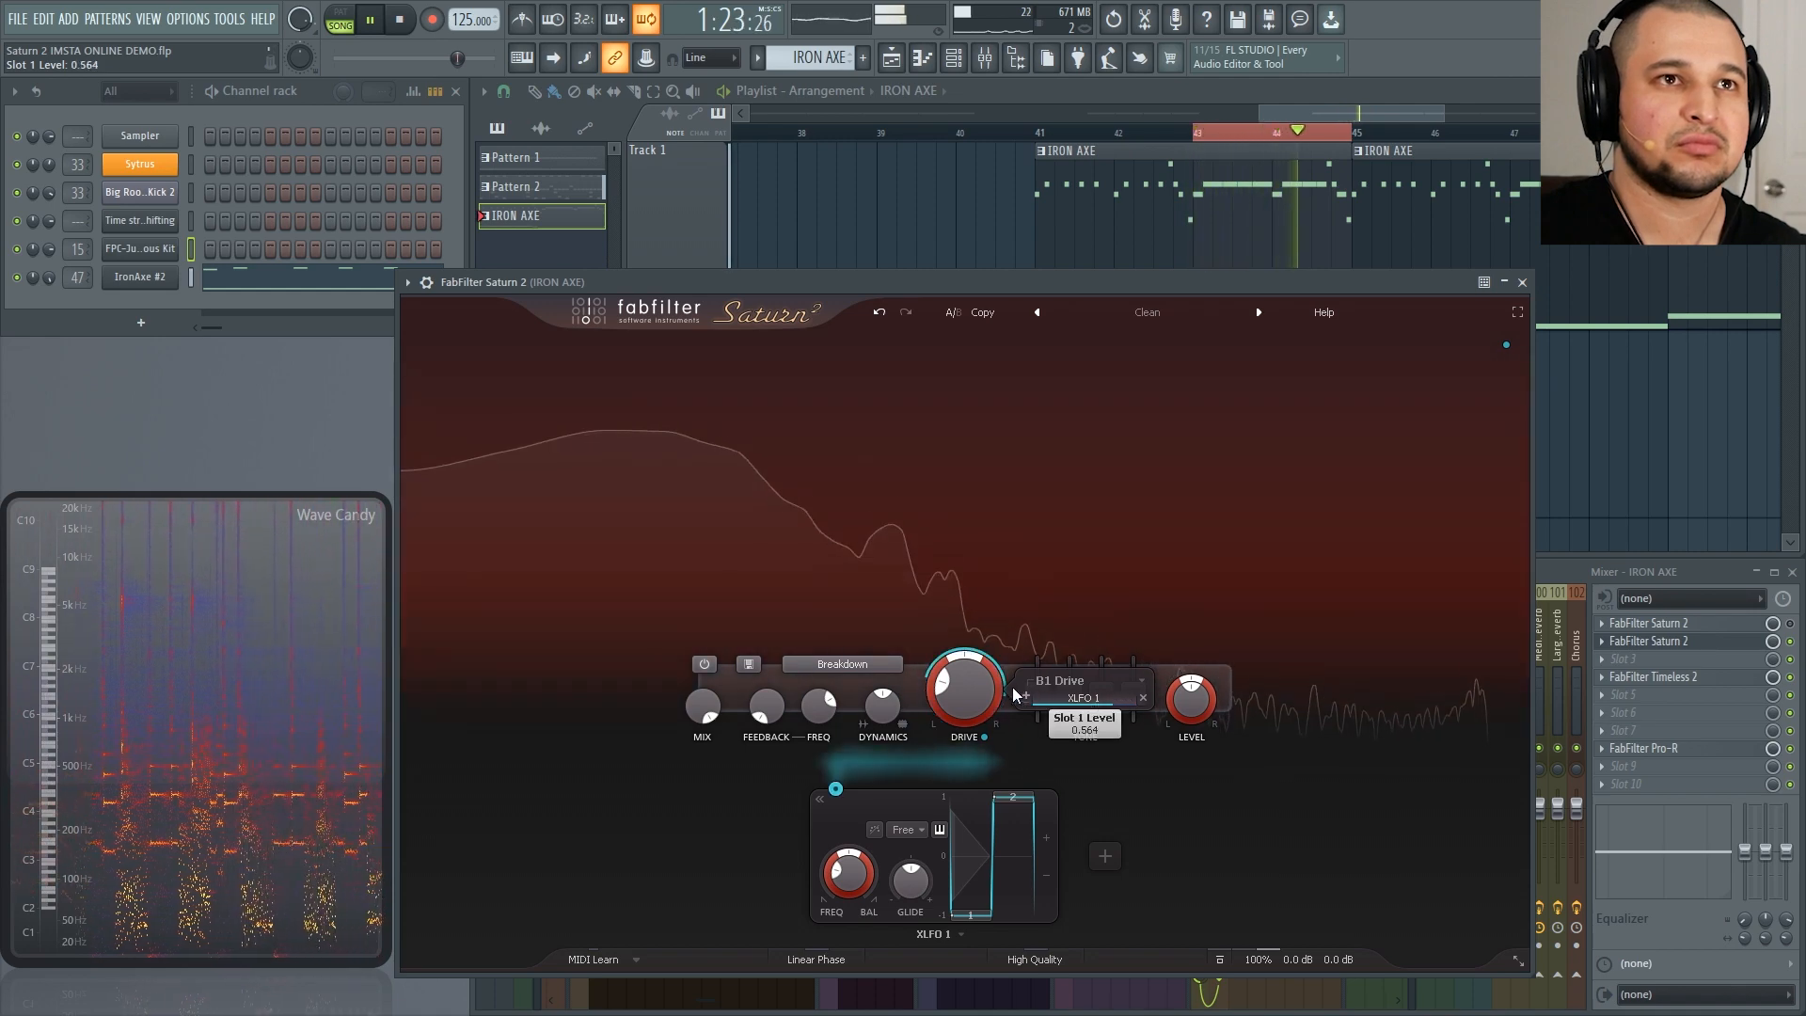
pyautogui.moveTo(1098, 705); pyautogui.dragTo(1047, 698)
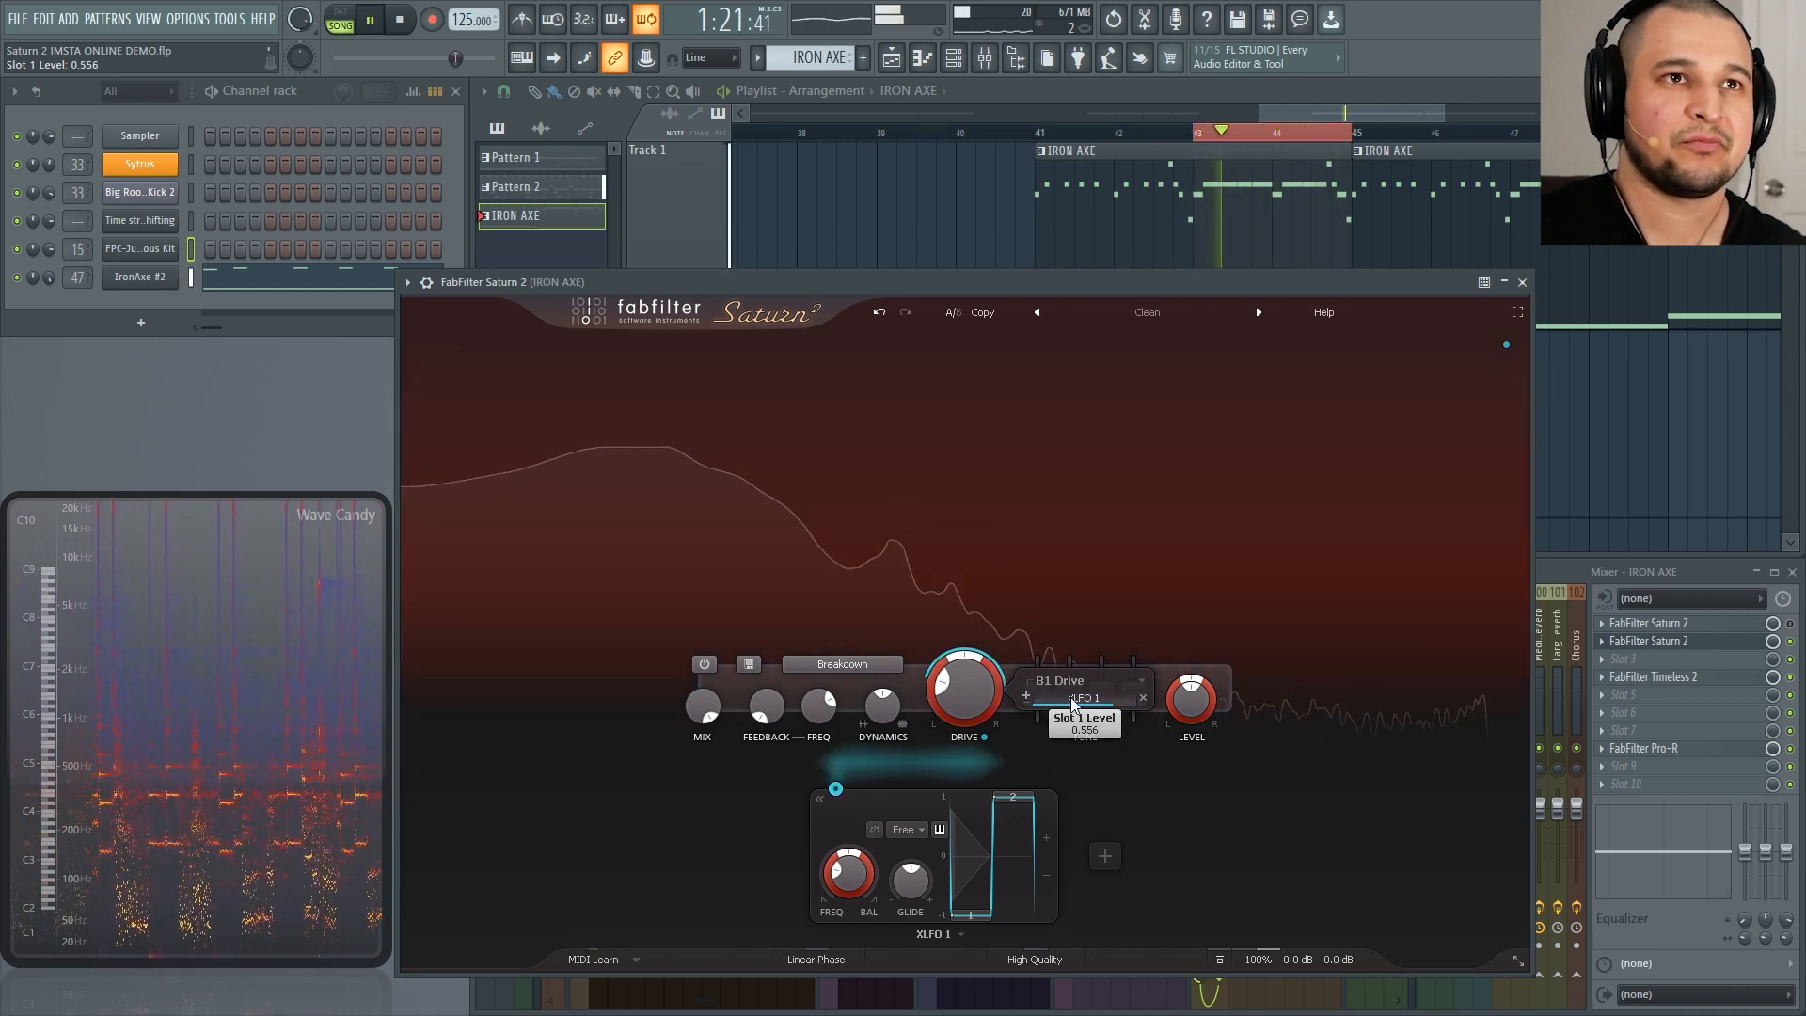
pyautogui.doubleClick(1074, 705)
pyautogui.write('0.5')
pyautogui.press('Return')
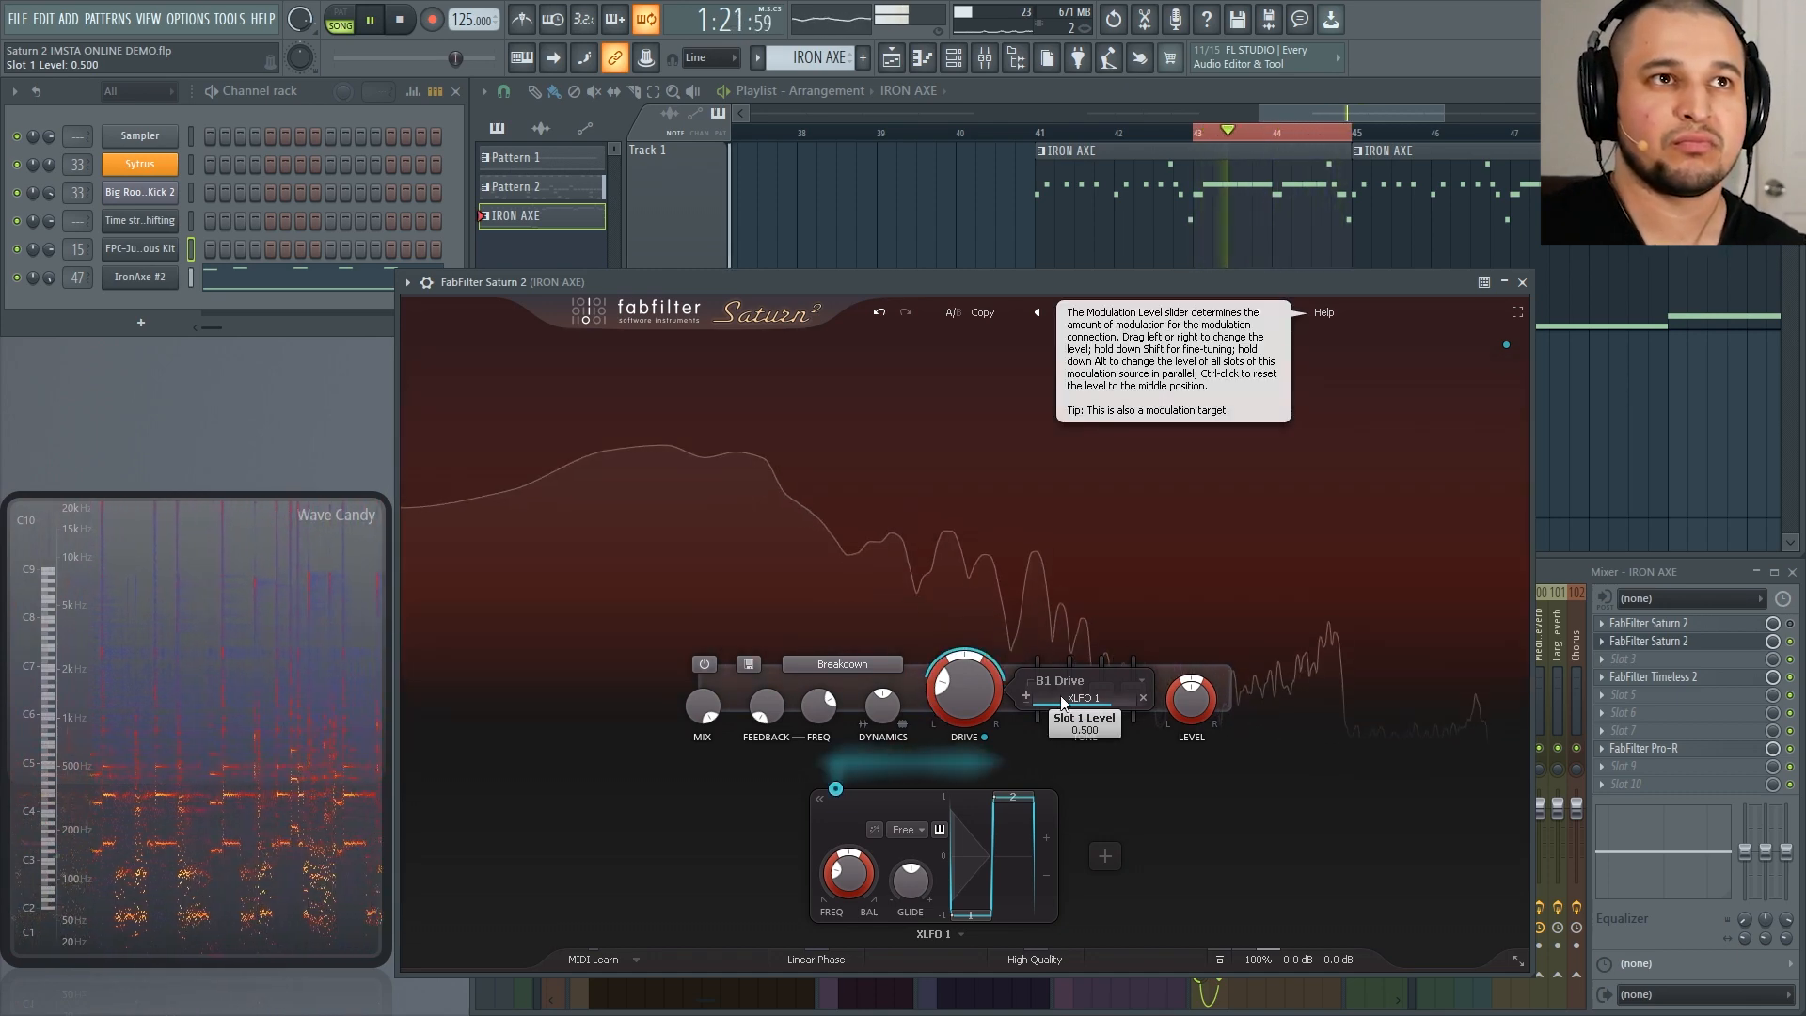
# Step: Lower the guitar's Band 1 drive to 0% while the loop plays, and stop playback
pyautogui.moveTo(969, 690); pyautogui.dragTo(996, 900)
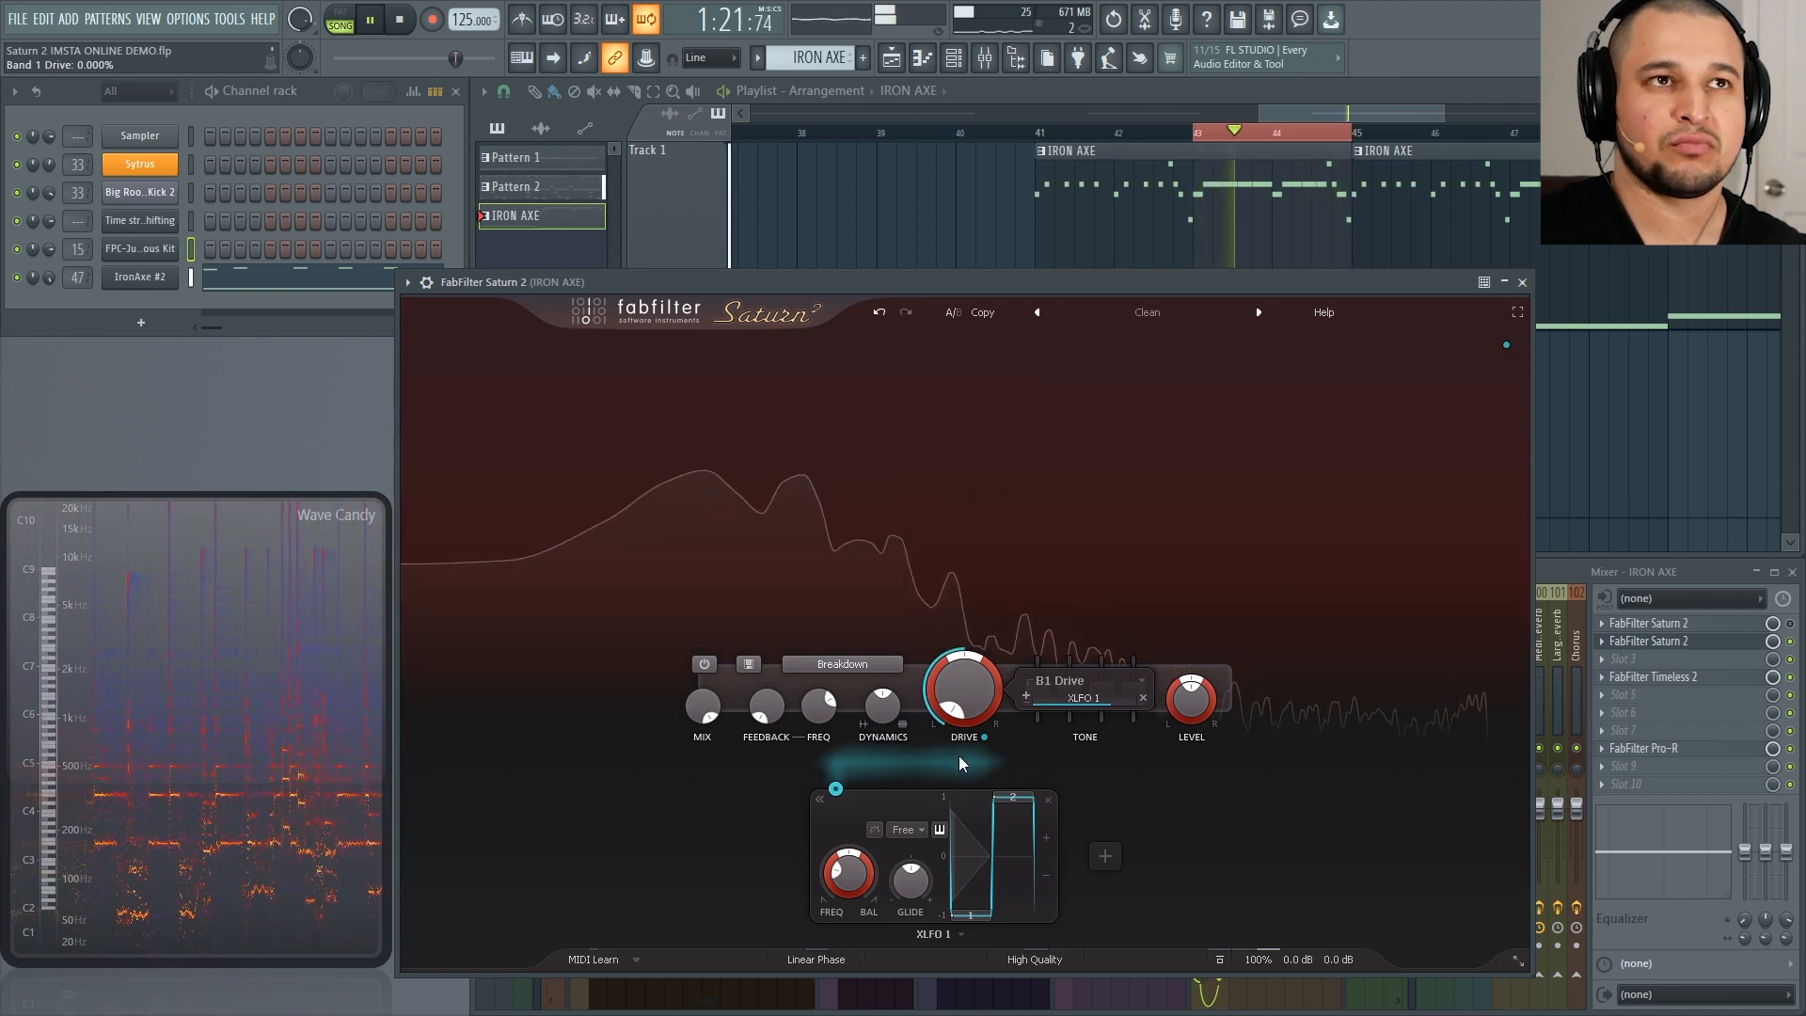
pyautogui.press('space')
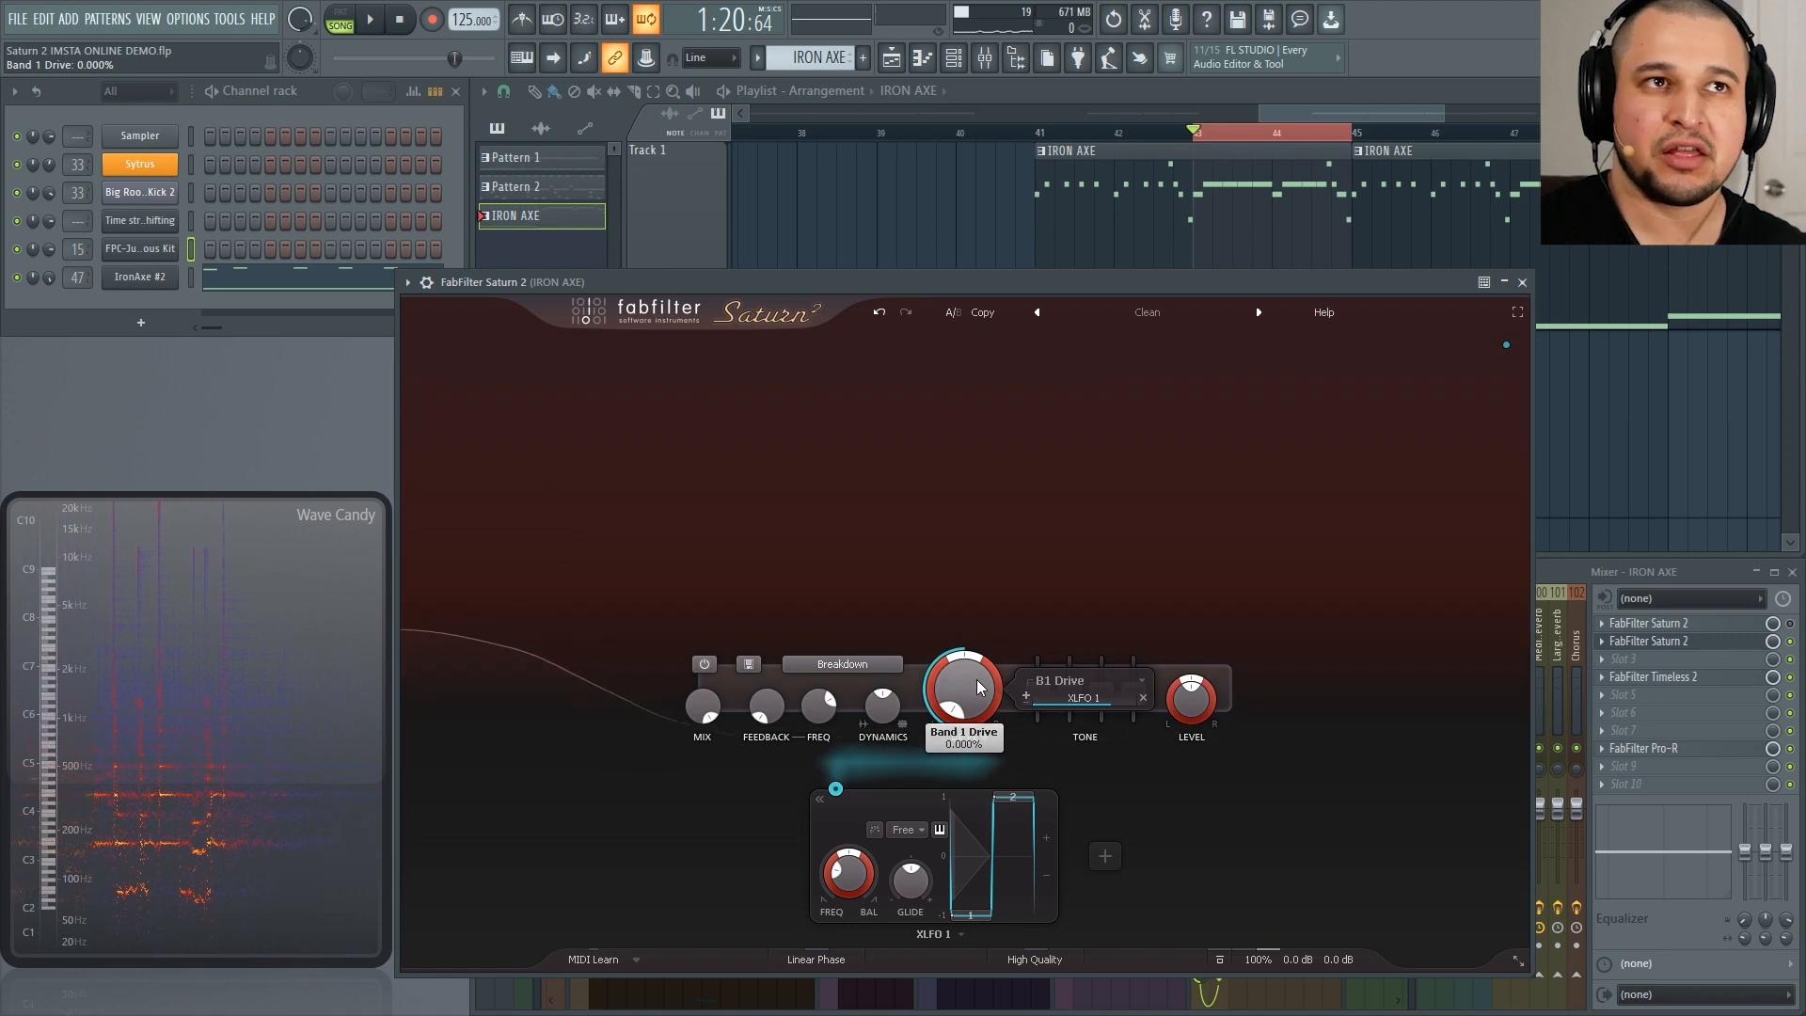
pyautogui.doubleClick(952, 713)
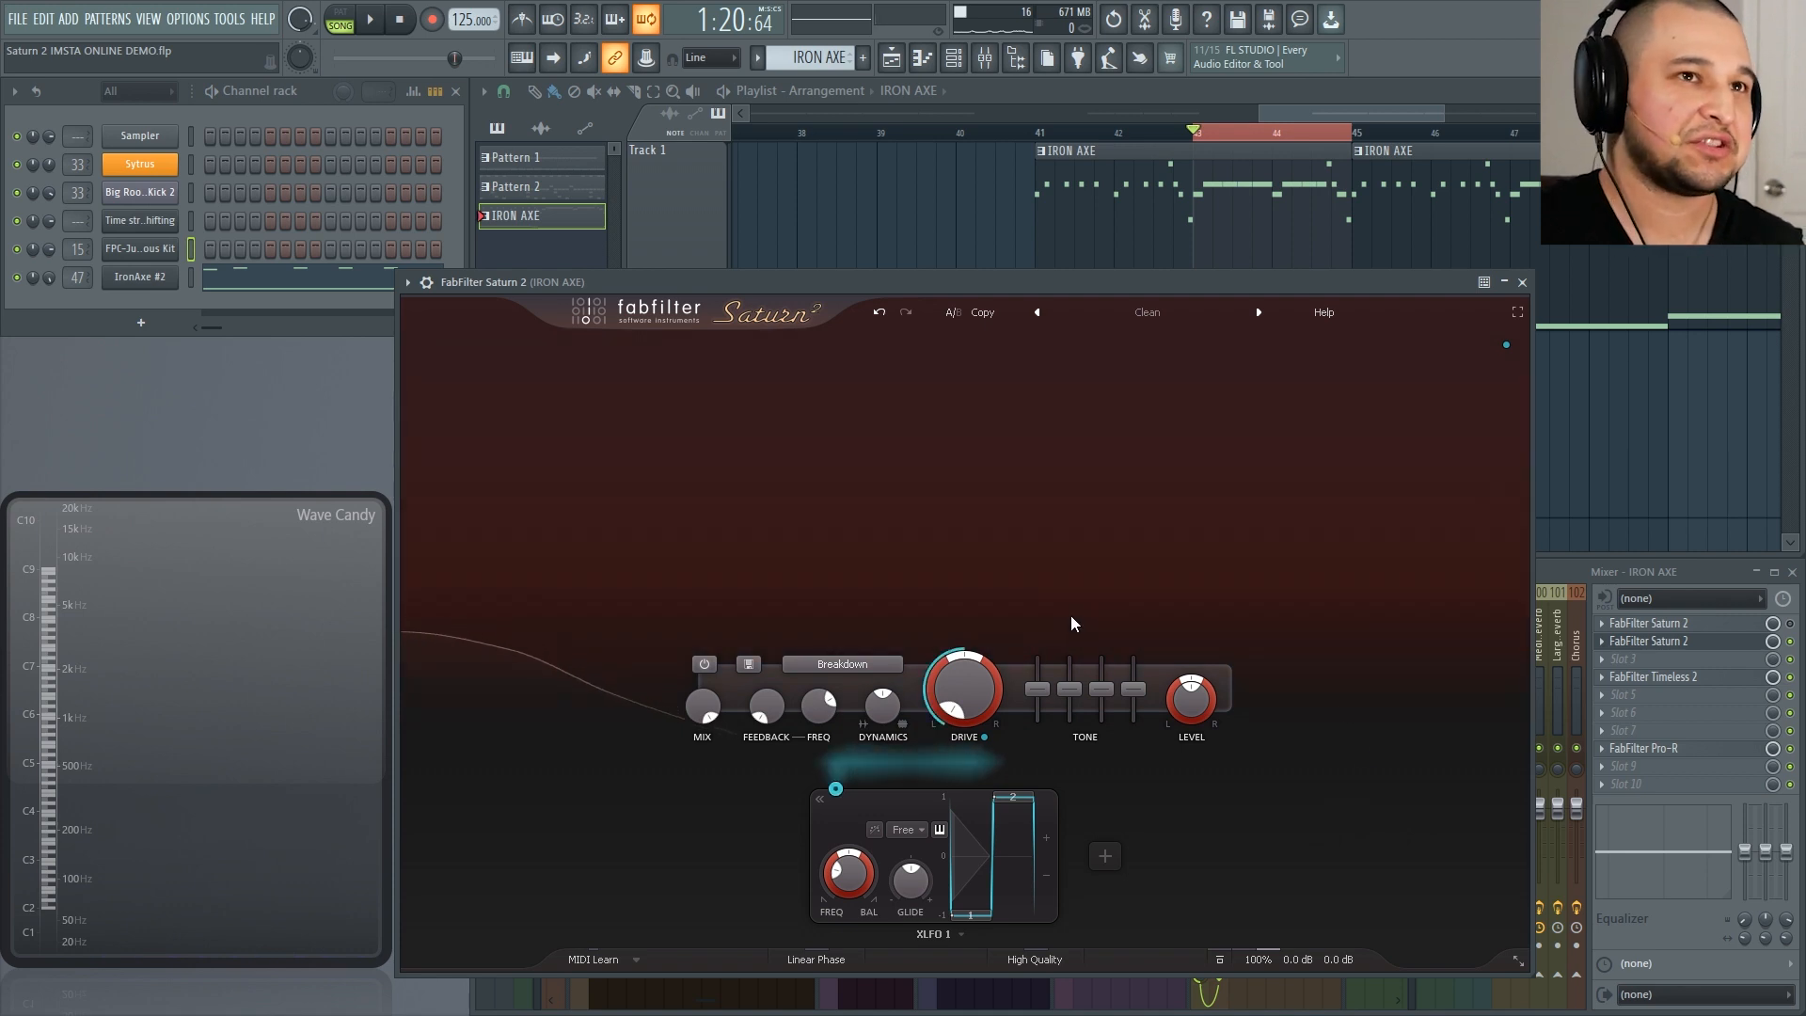
# Step: Reload the Clean preset to reset the guitar's Saturn 2 settings
pyautogui.click(855, 662)
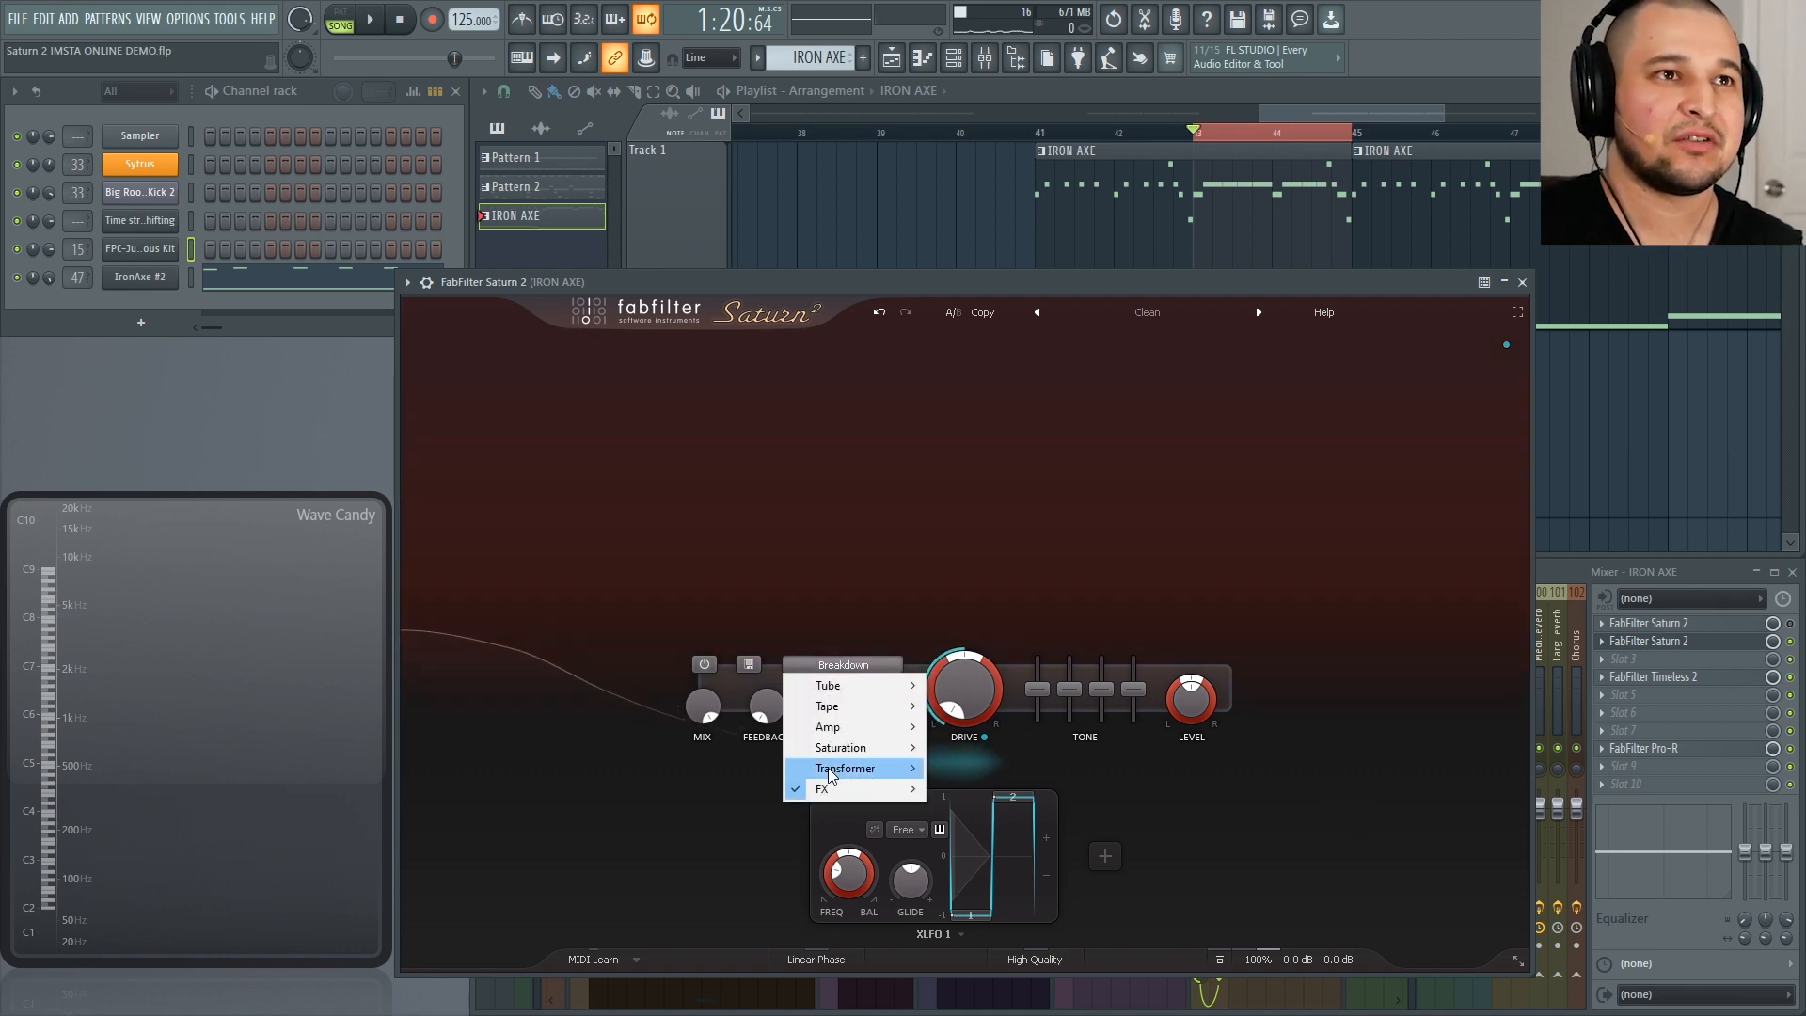
pyautogui.moveTo(875, 788)
pyautogui.click(1239, 317)
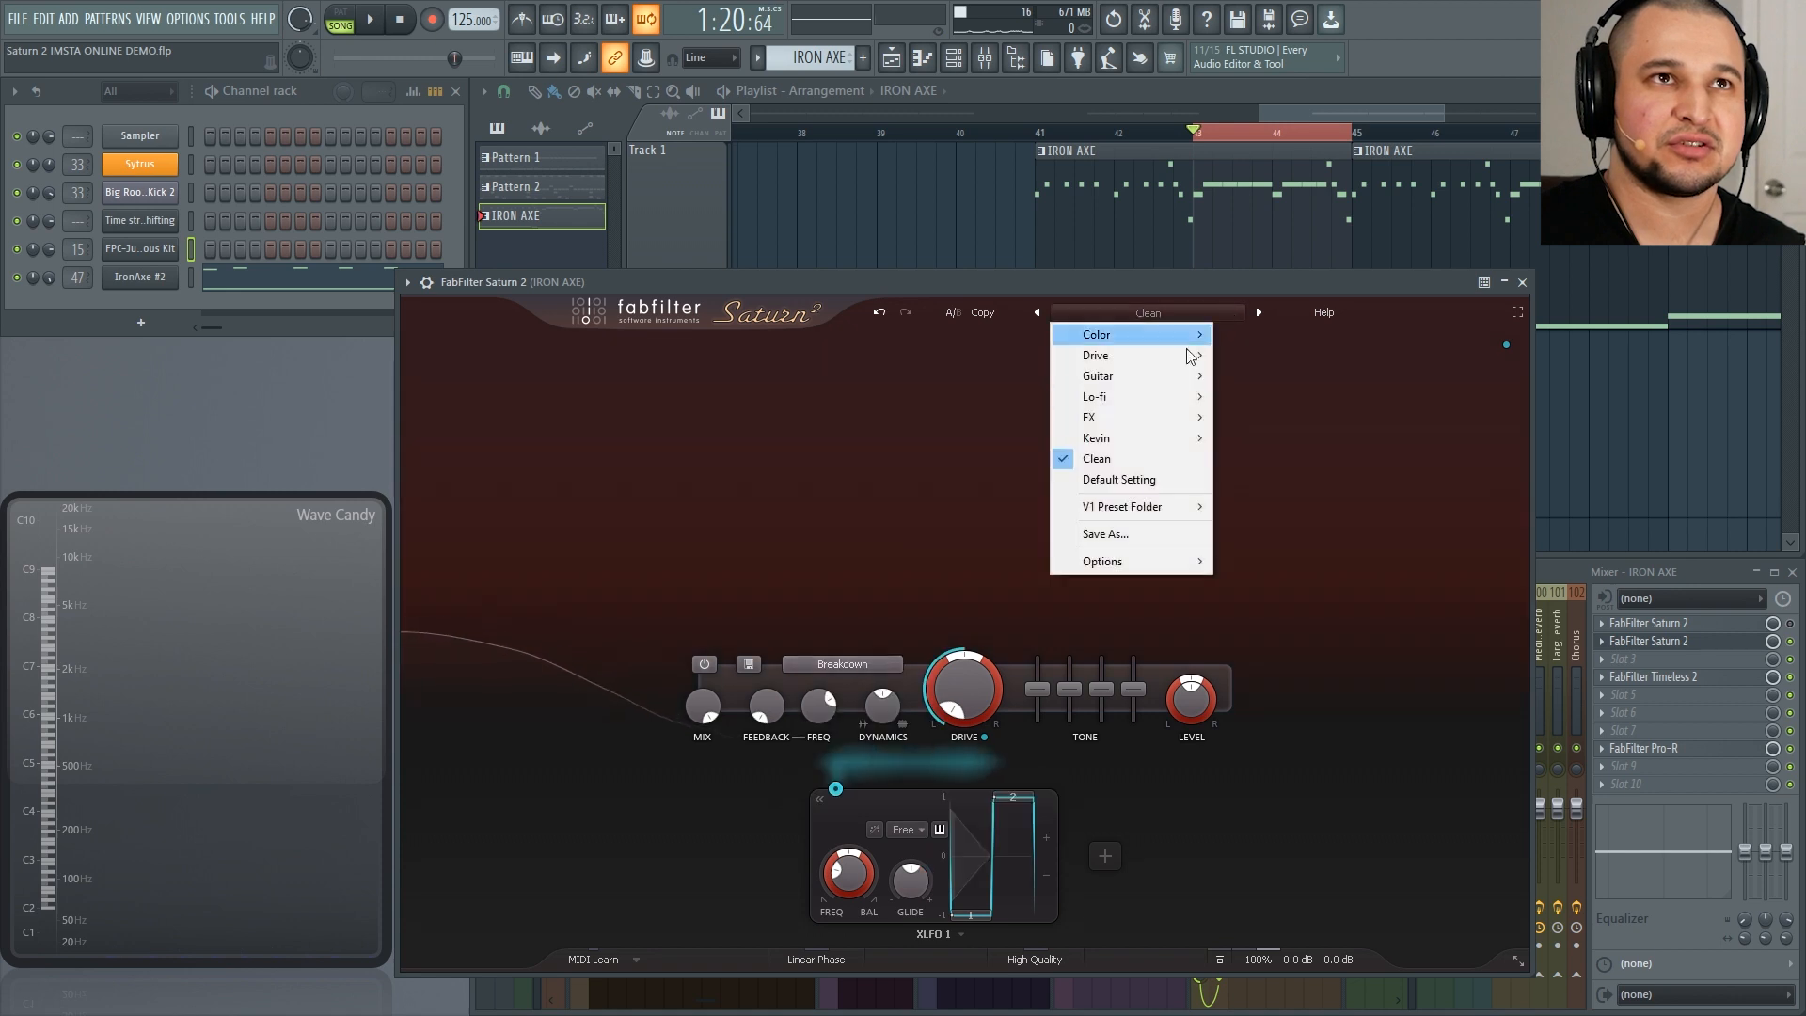
pyautogui.click(1141, 463)
# Step: Set the Band 1 style to Foldback and audition a drive sweep over the guitar loop, ending at 0%
pyautogui.click(819, 770)
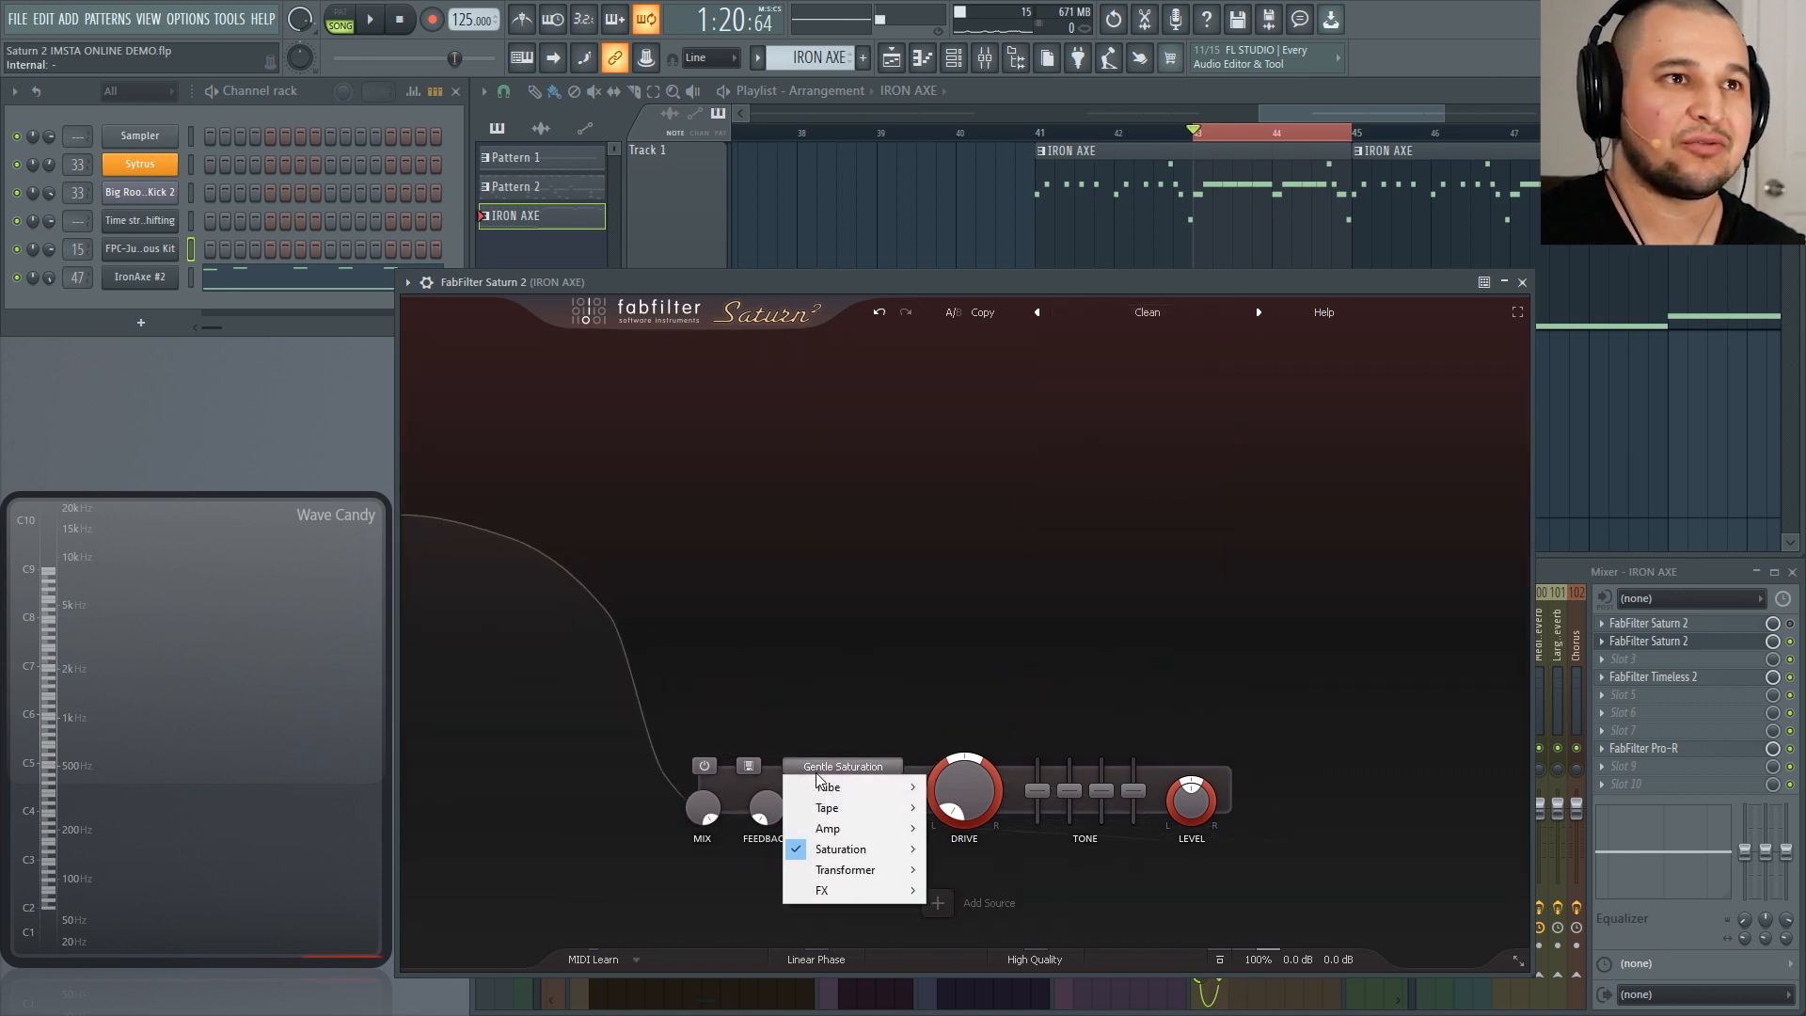
pyautogui.moveTo(844, 890)
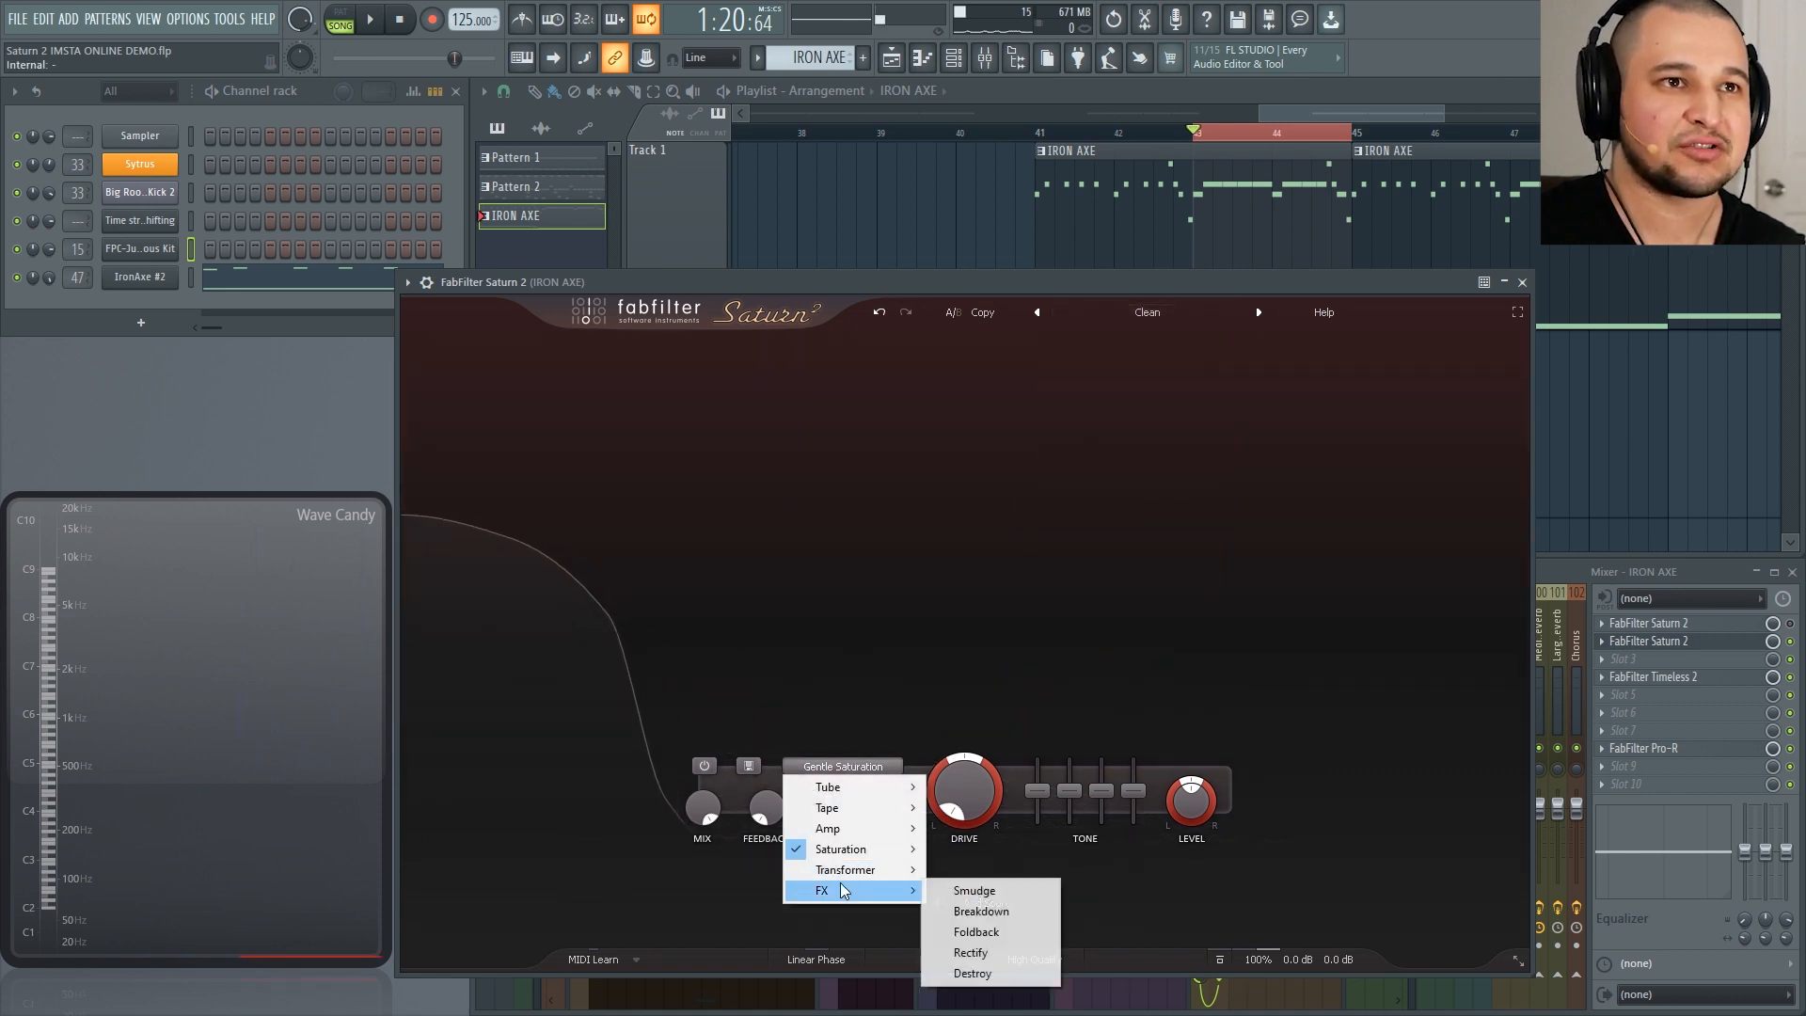
pyautogui.click(1034, 939)
pyautogui.press('space')
pyautogui.moveTo(970, 786); pyautogui.dragTo(992, 903)
pyautogui.press('space')
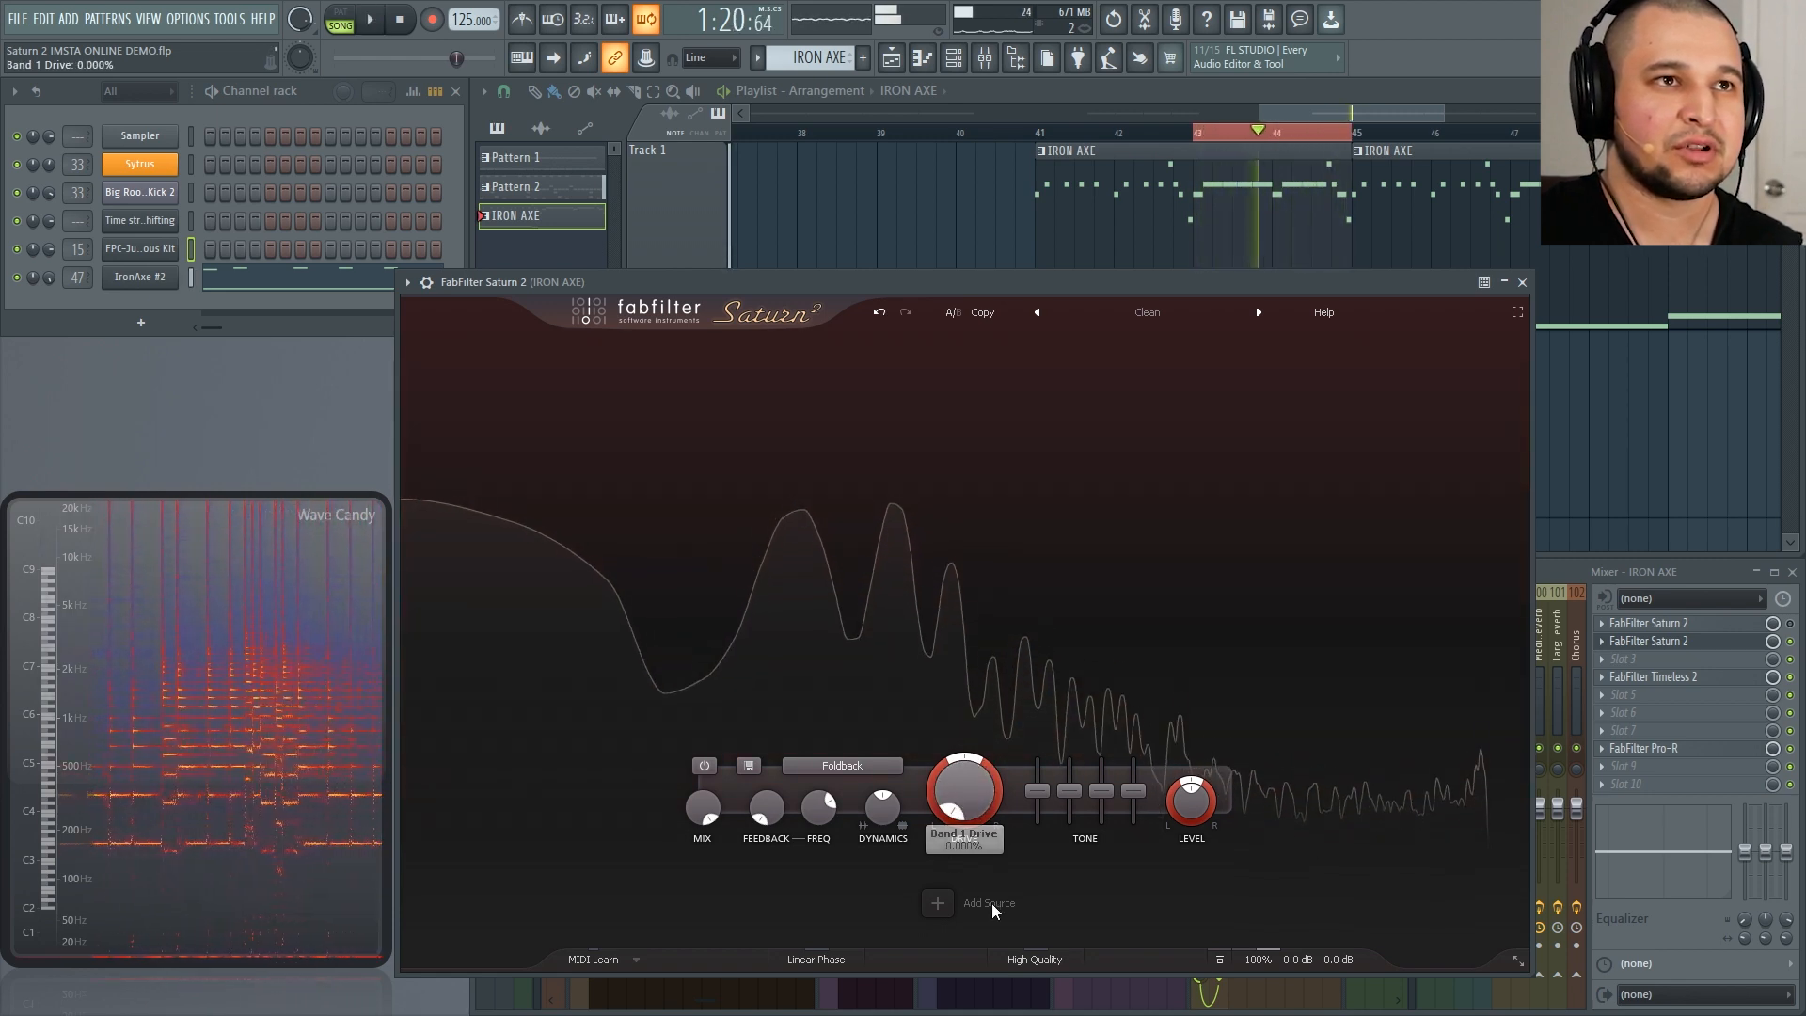
# Step: Change the Band 1 style to Destroy and then Rectify, and sweep the drive during playback, ending at 0%
pyautogui.click(864, 769)
pyautogui.moveTo(875, 890)
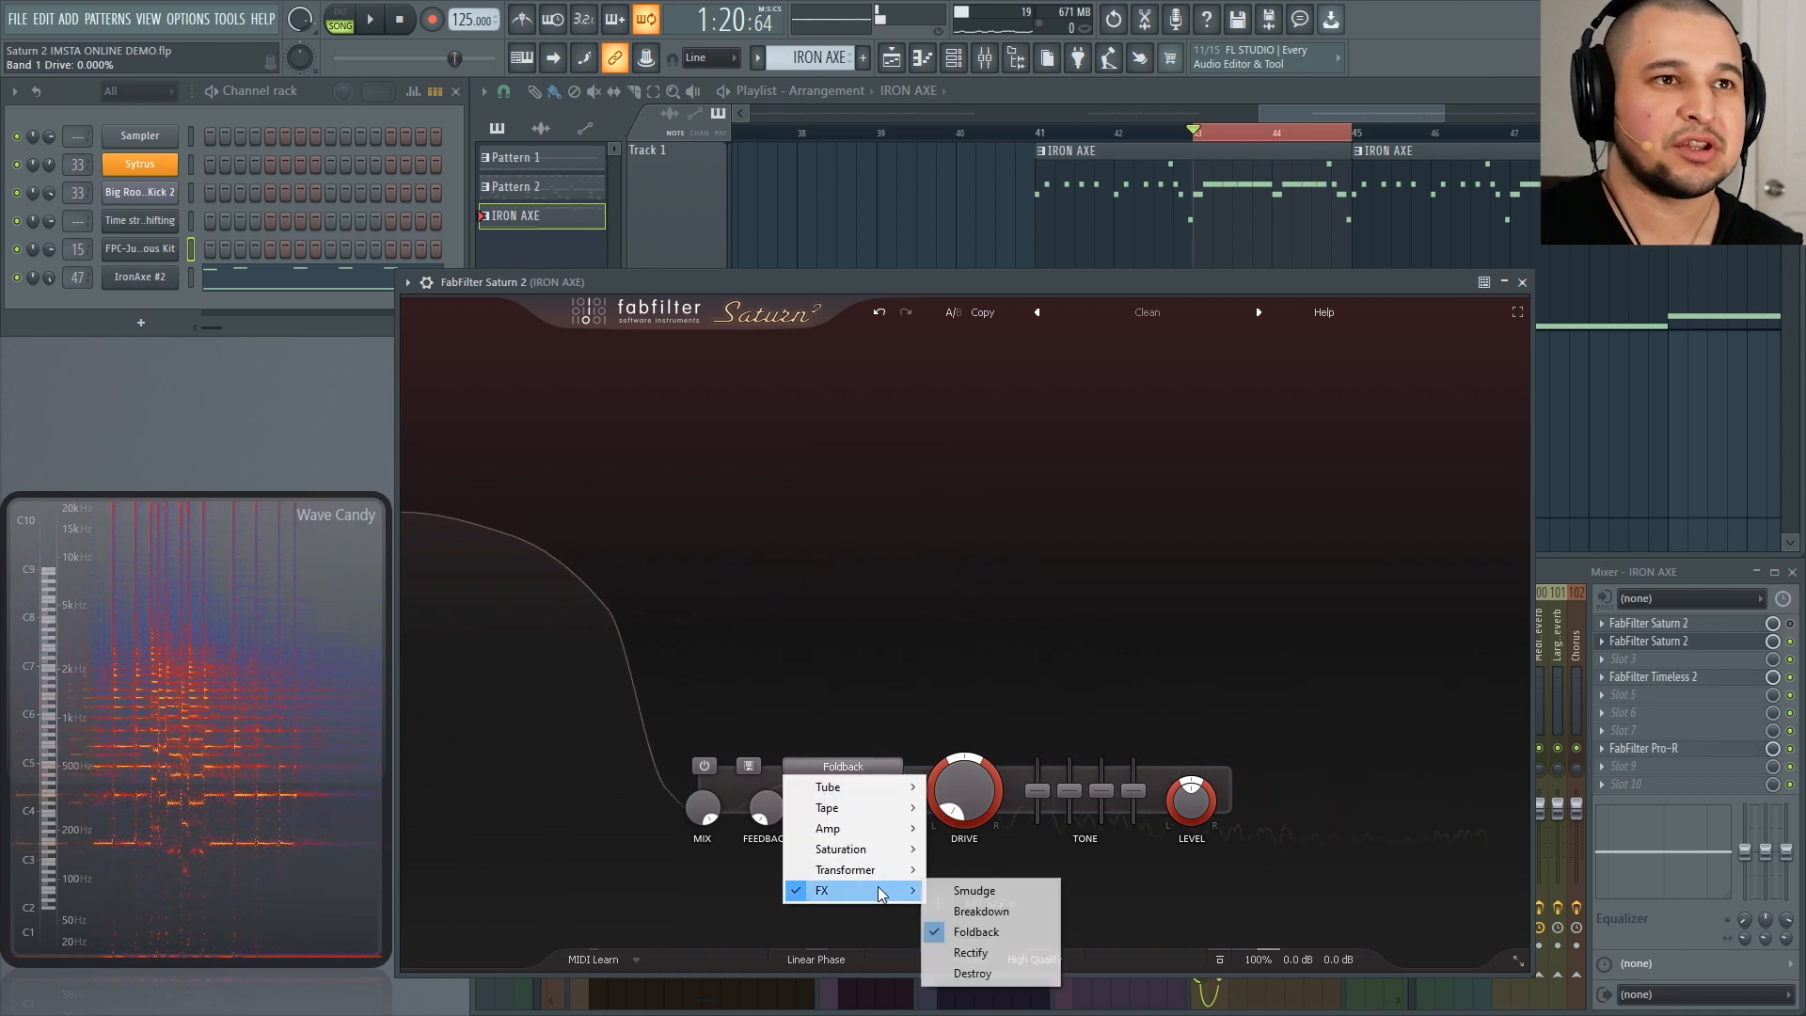
pyautogui.click(1008, 969)
pyautogui.click(830, 764)
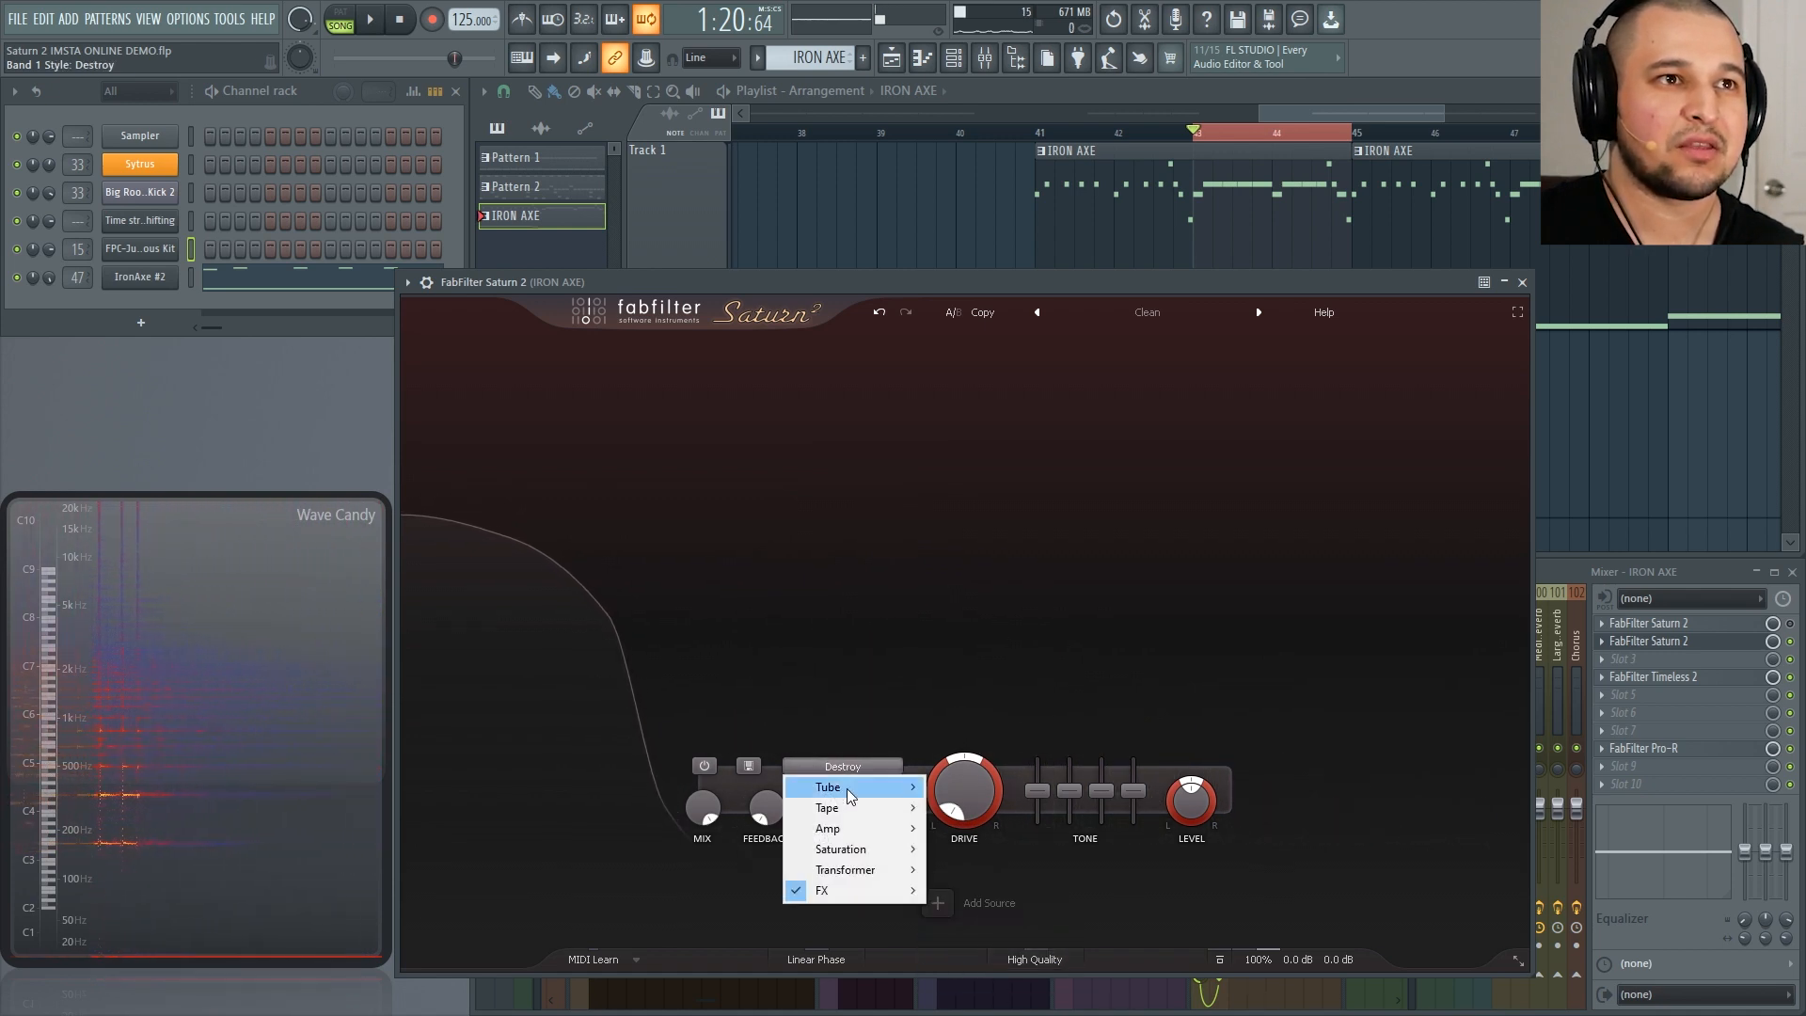
pyautogui.moveTo(827, 875)
pyautogui.click(985, 955)
pyautogui.press('space')
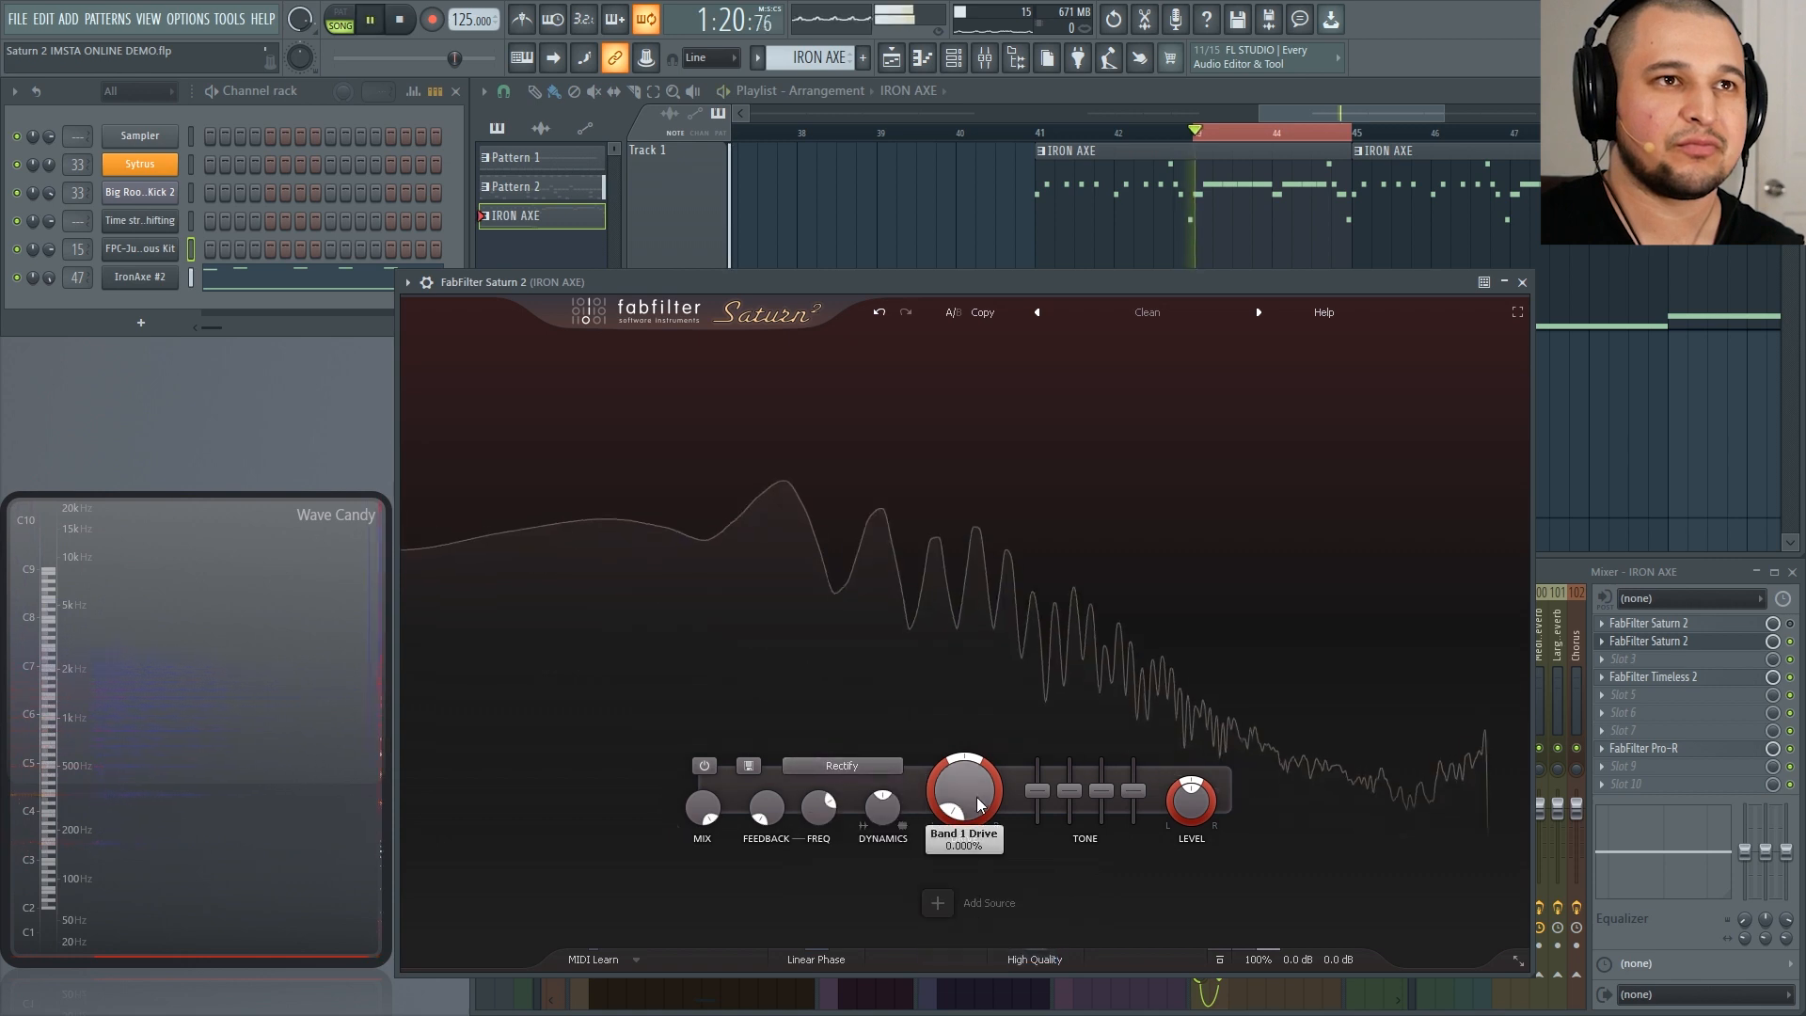
pyautogui.moveTo(972, 796); pyautogui.dragTo(1021, 911)
# Step: Set the Band 1 style to Destroy, raise the drive to 100% while the loop plays, and stop playback
pyautogui.click(852, 764)
pyautogui.moveTo(825, 891)
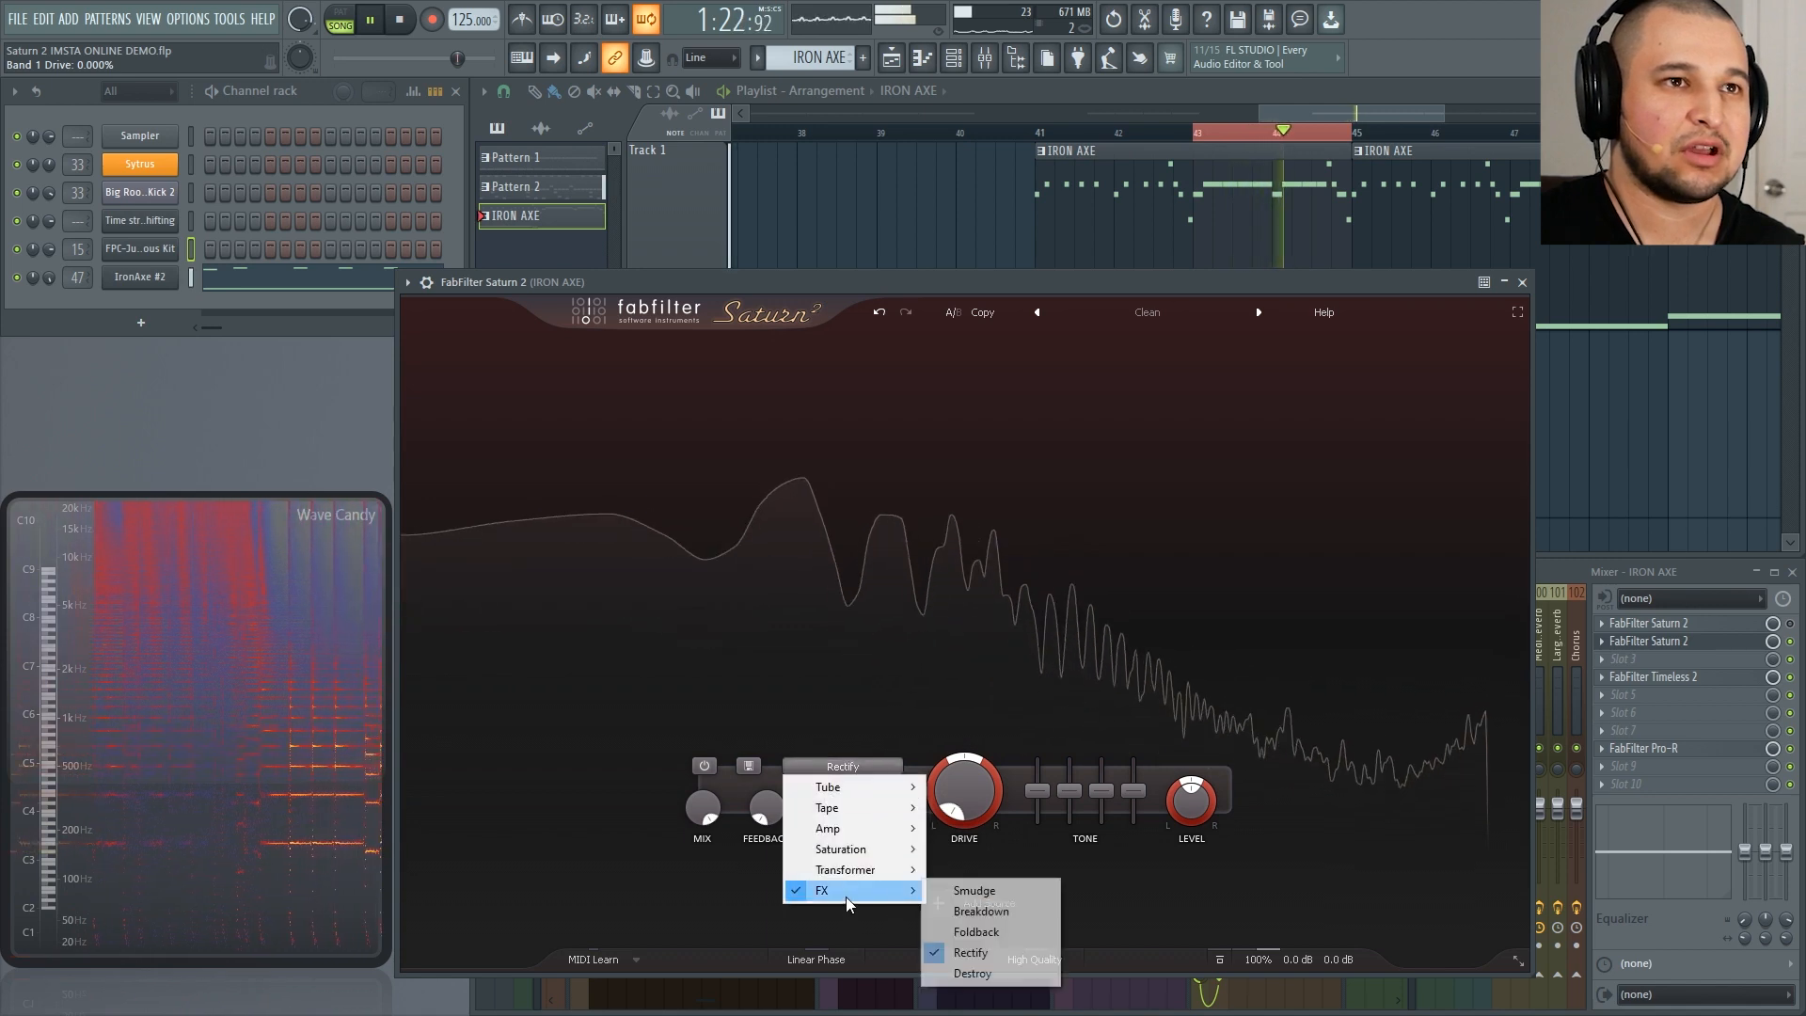
pyautogui.click(996, 975)
pyautogui.moveTo(978, 829); pyautogui.dragTo(977, 446)
pyautogui.press('space')
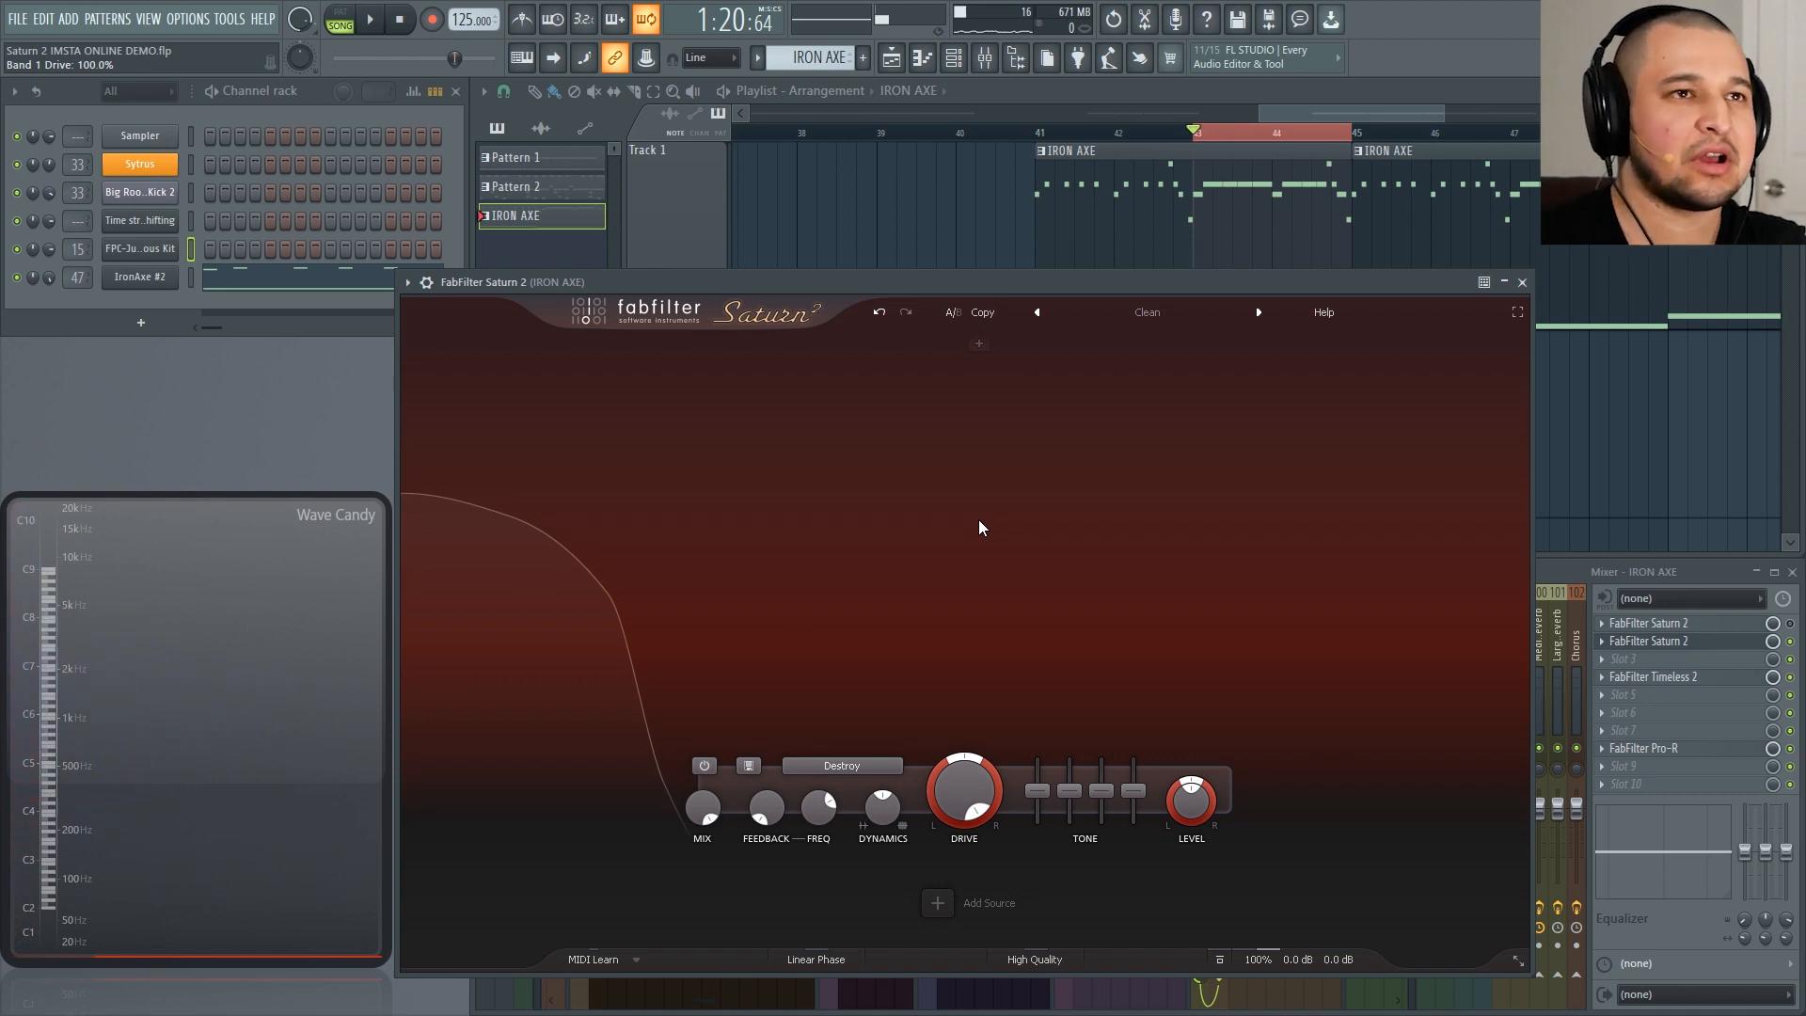
# Step: Change the Band 1 style to Rectify and then to Breakdown
pyautogui.click(839, 764)
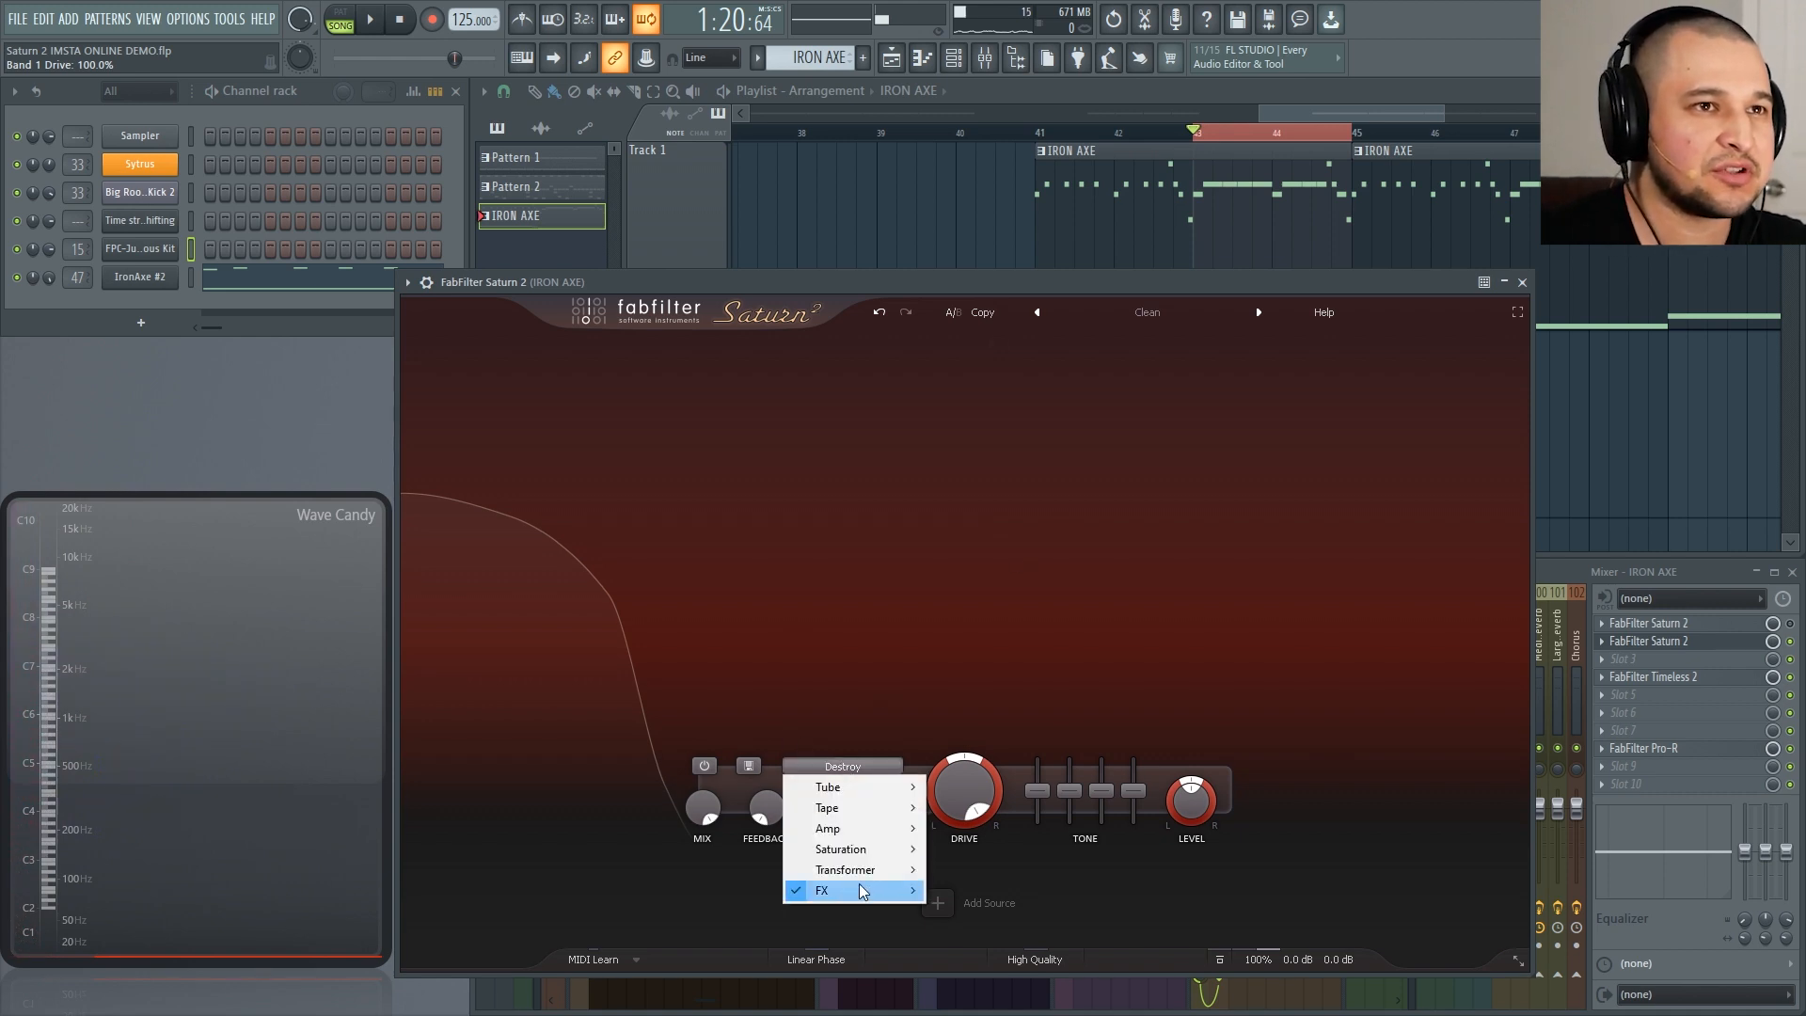
pyautogui.moveTo(862, 890)
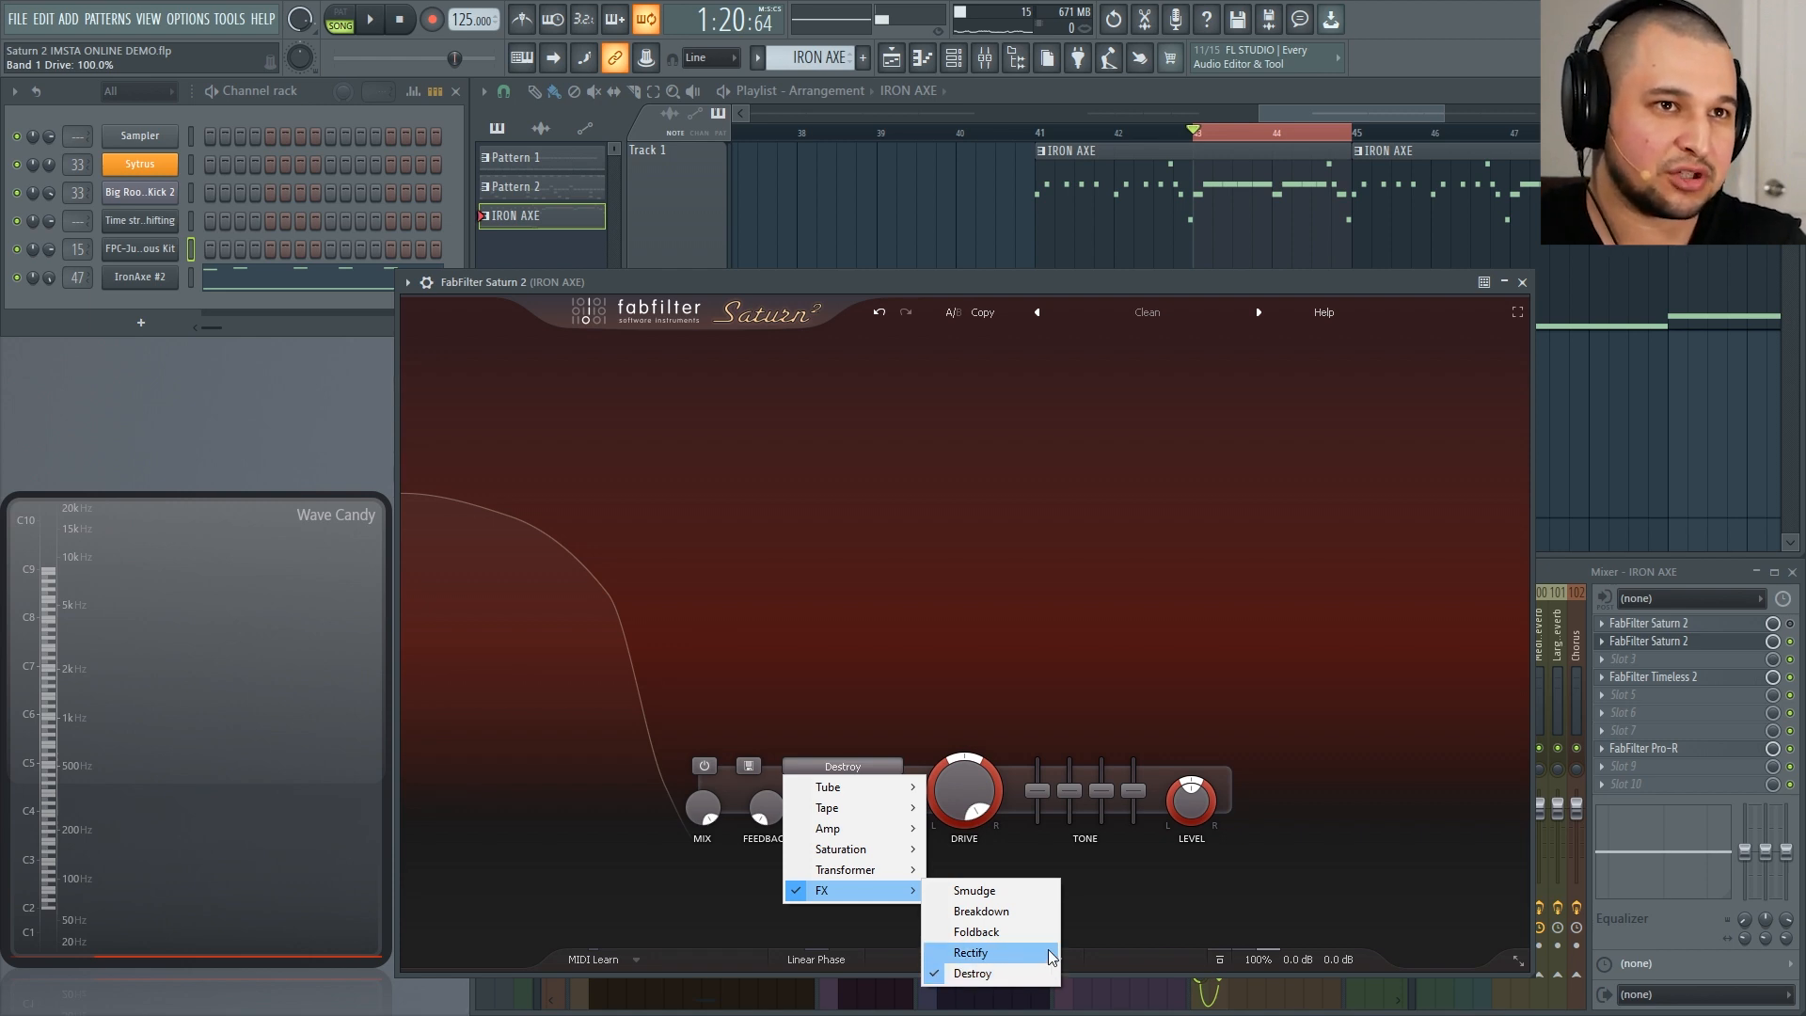
pyautogui.click(1052, 959)
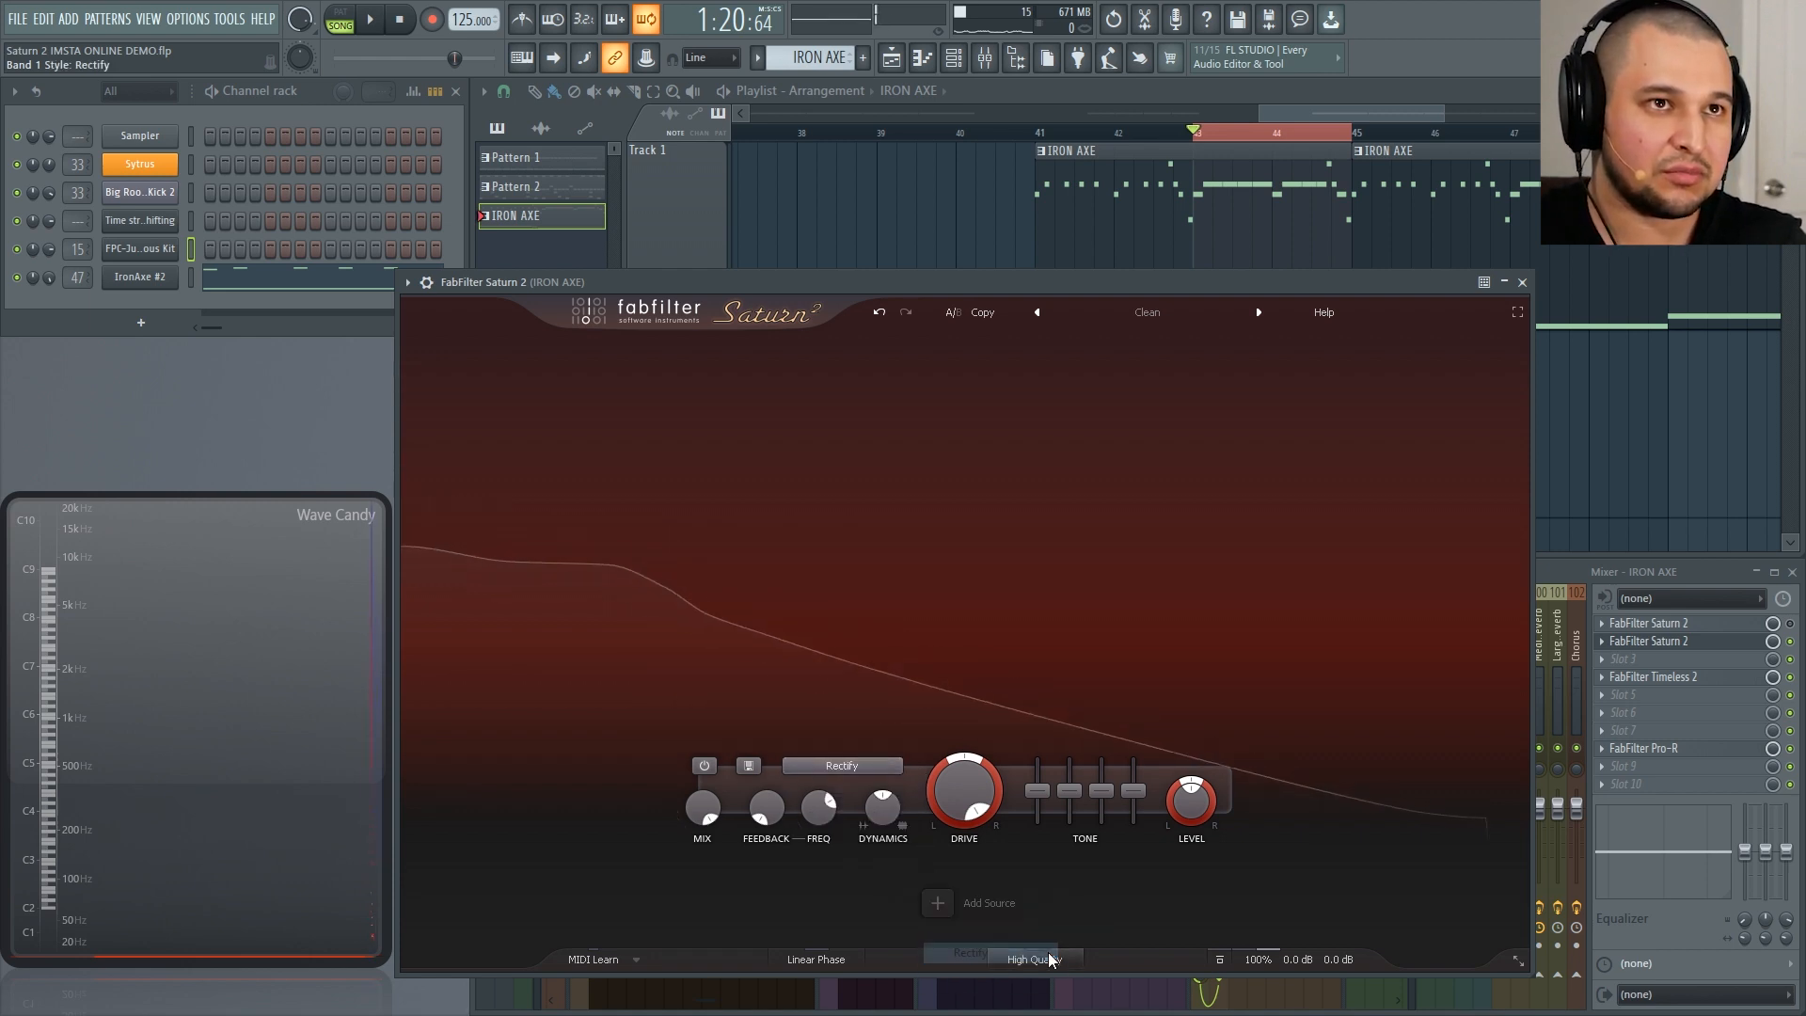
pyautogui.click(845, 764)
pyautogui.moveTo(857, 890)
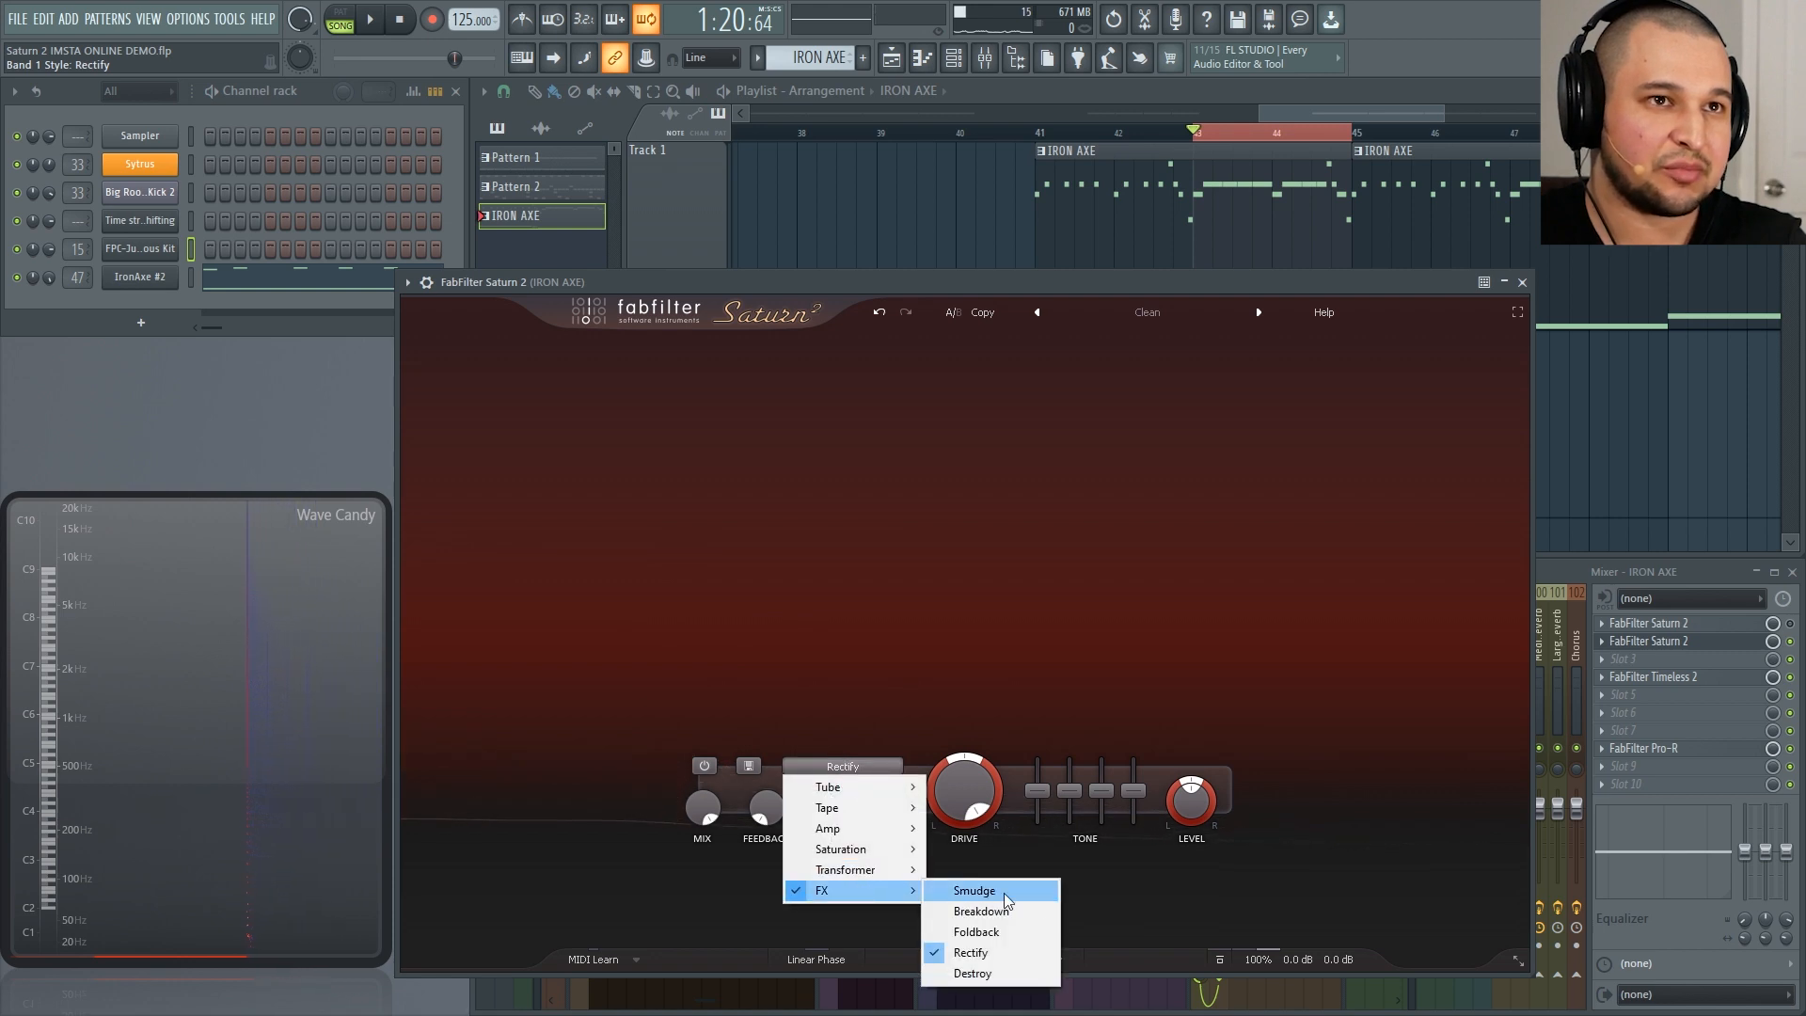
pyautogui.click(1008, 907)
pyautogui.click(858, 765)
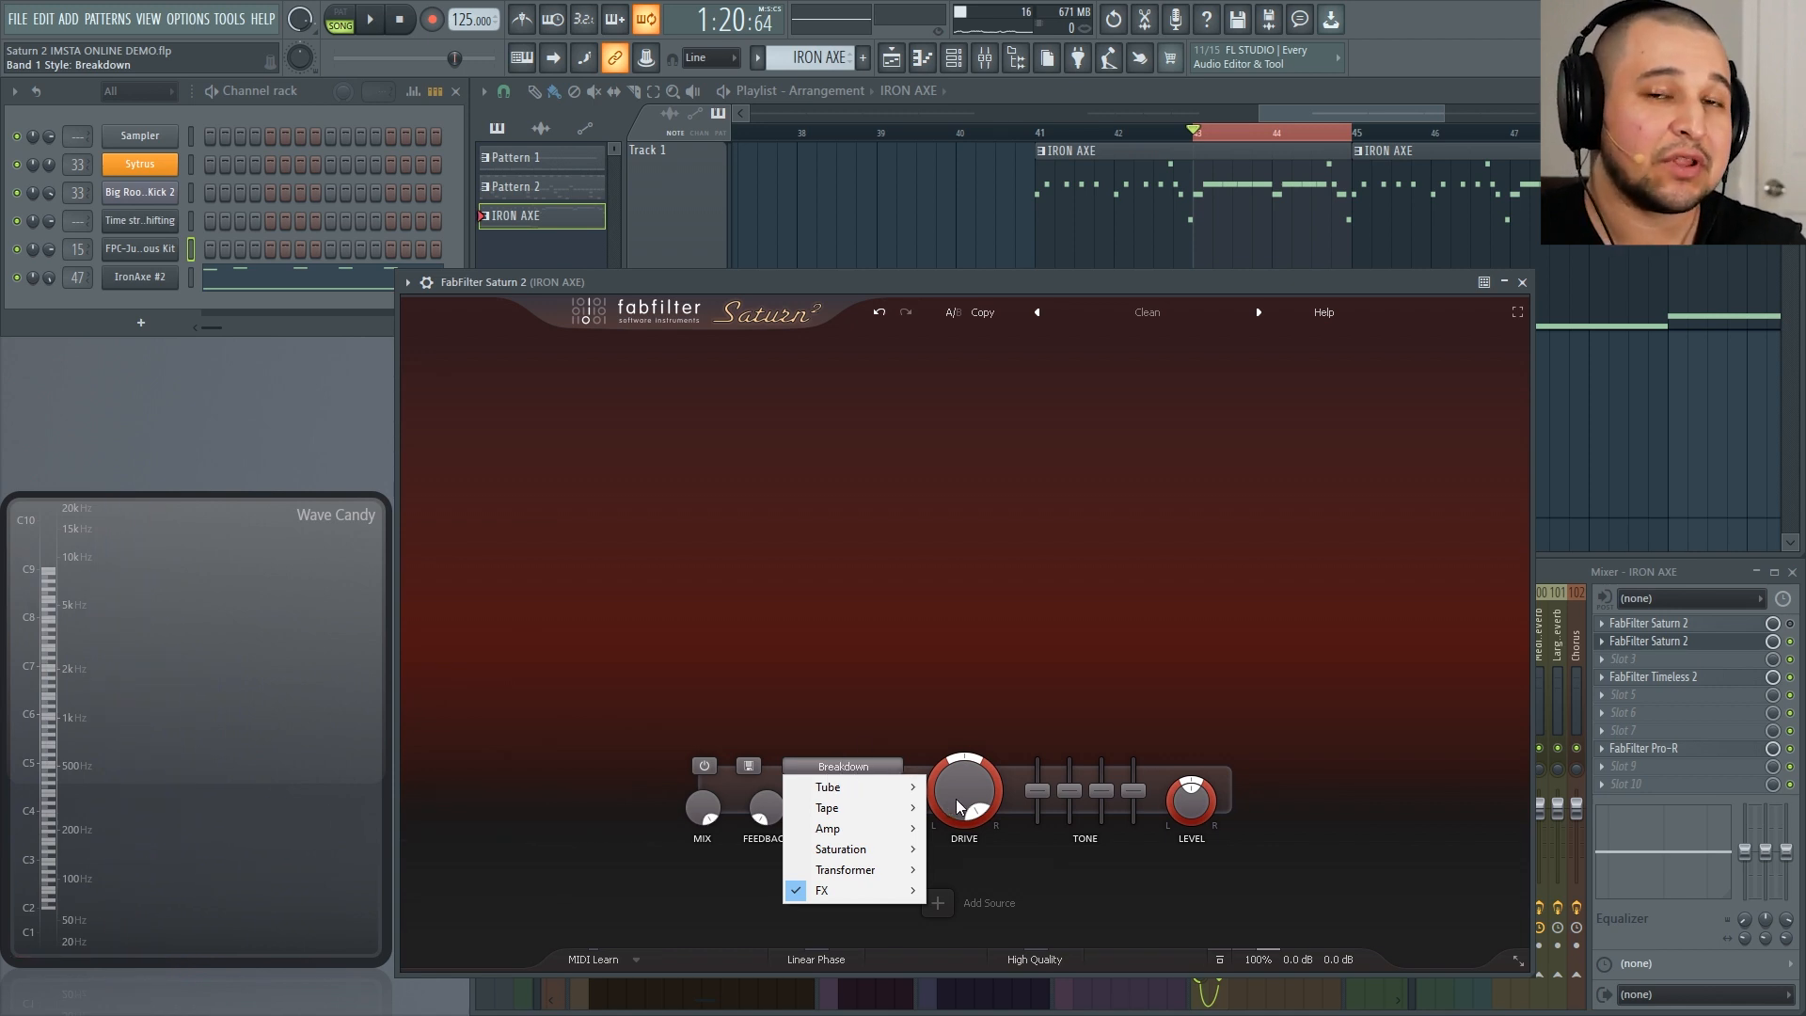
pyautogui.click(1033, 595)
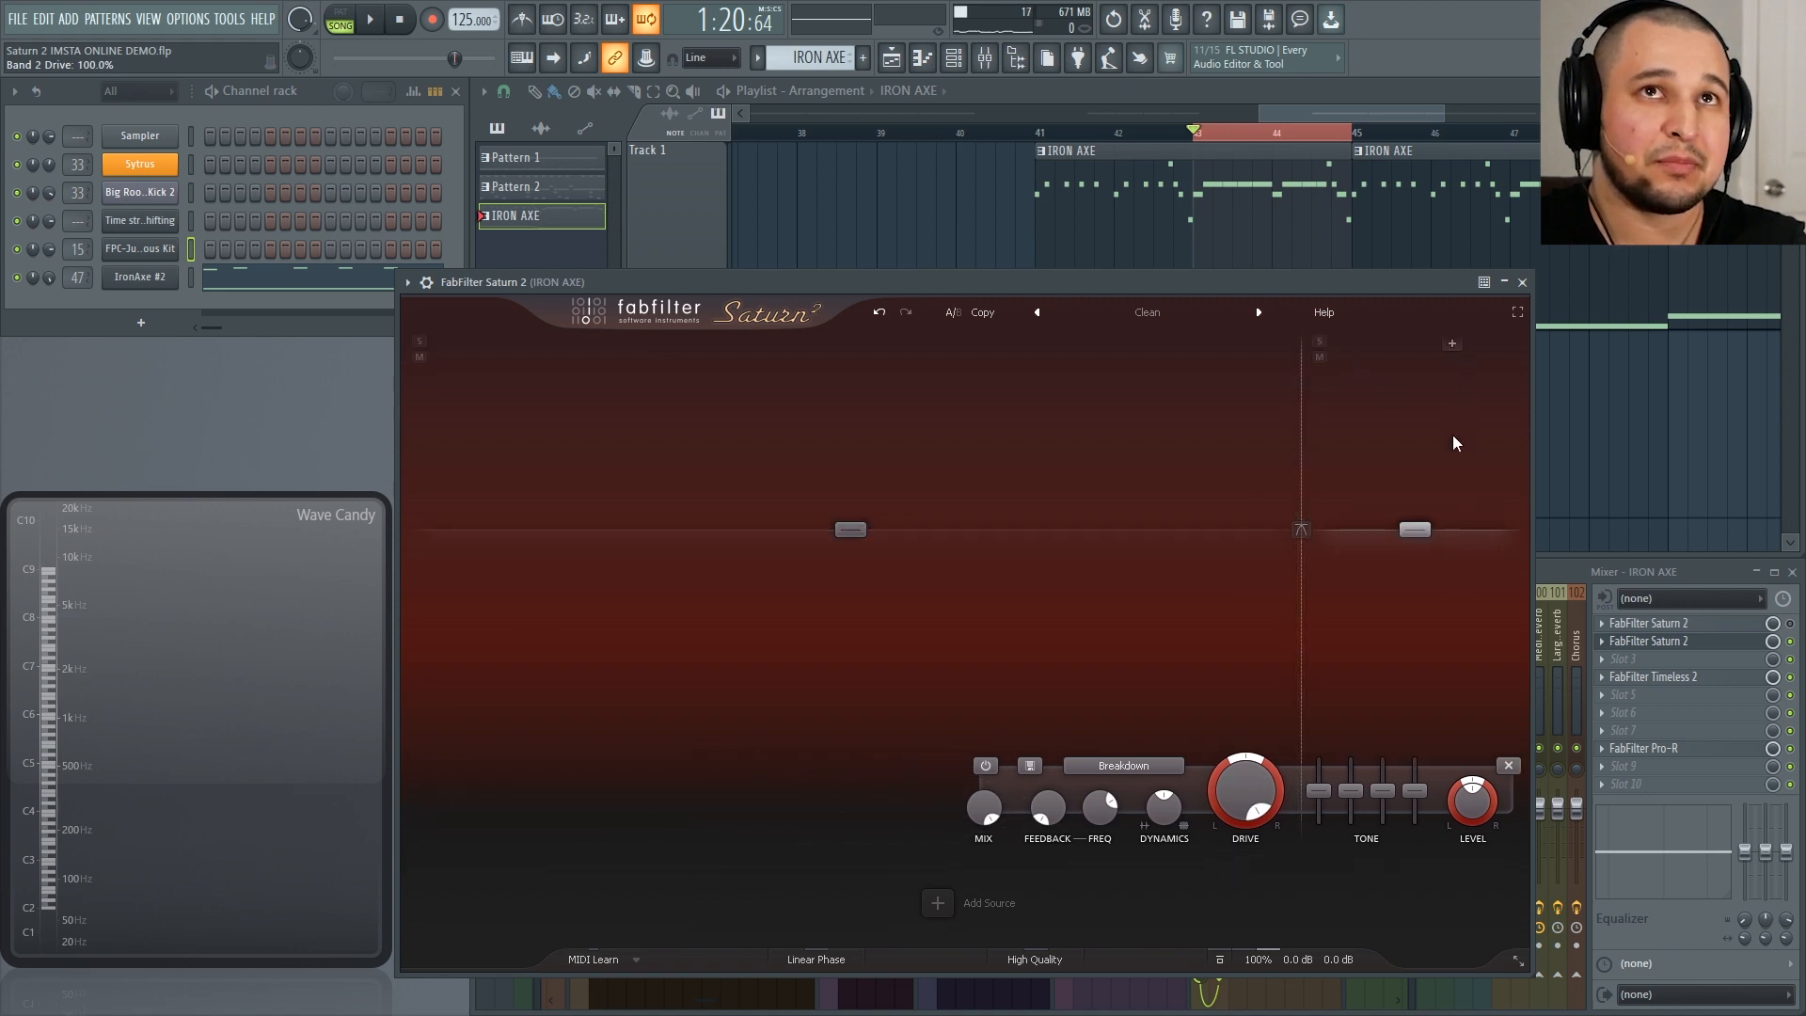
# Step: Add a third band and move the Band 1 crossover to about 65 Hz and the Band 2 crossover to about 465 Hz
pyautogui.click(1424, 345)
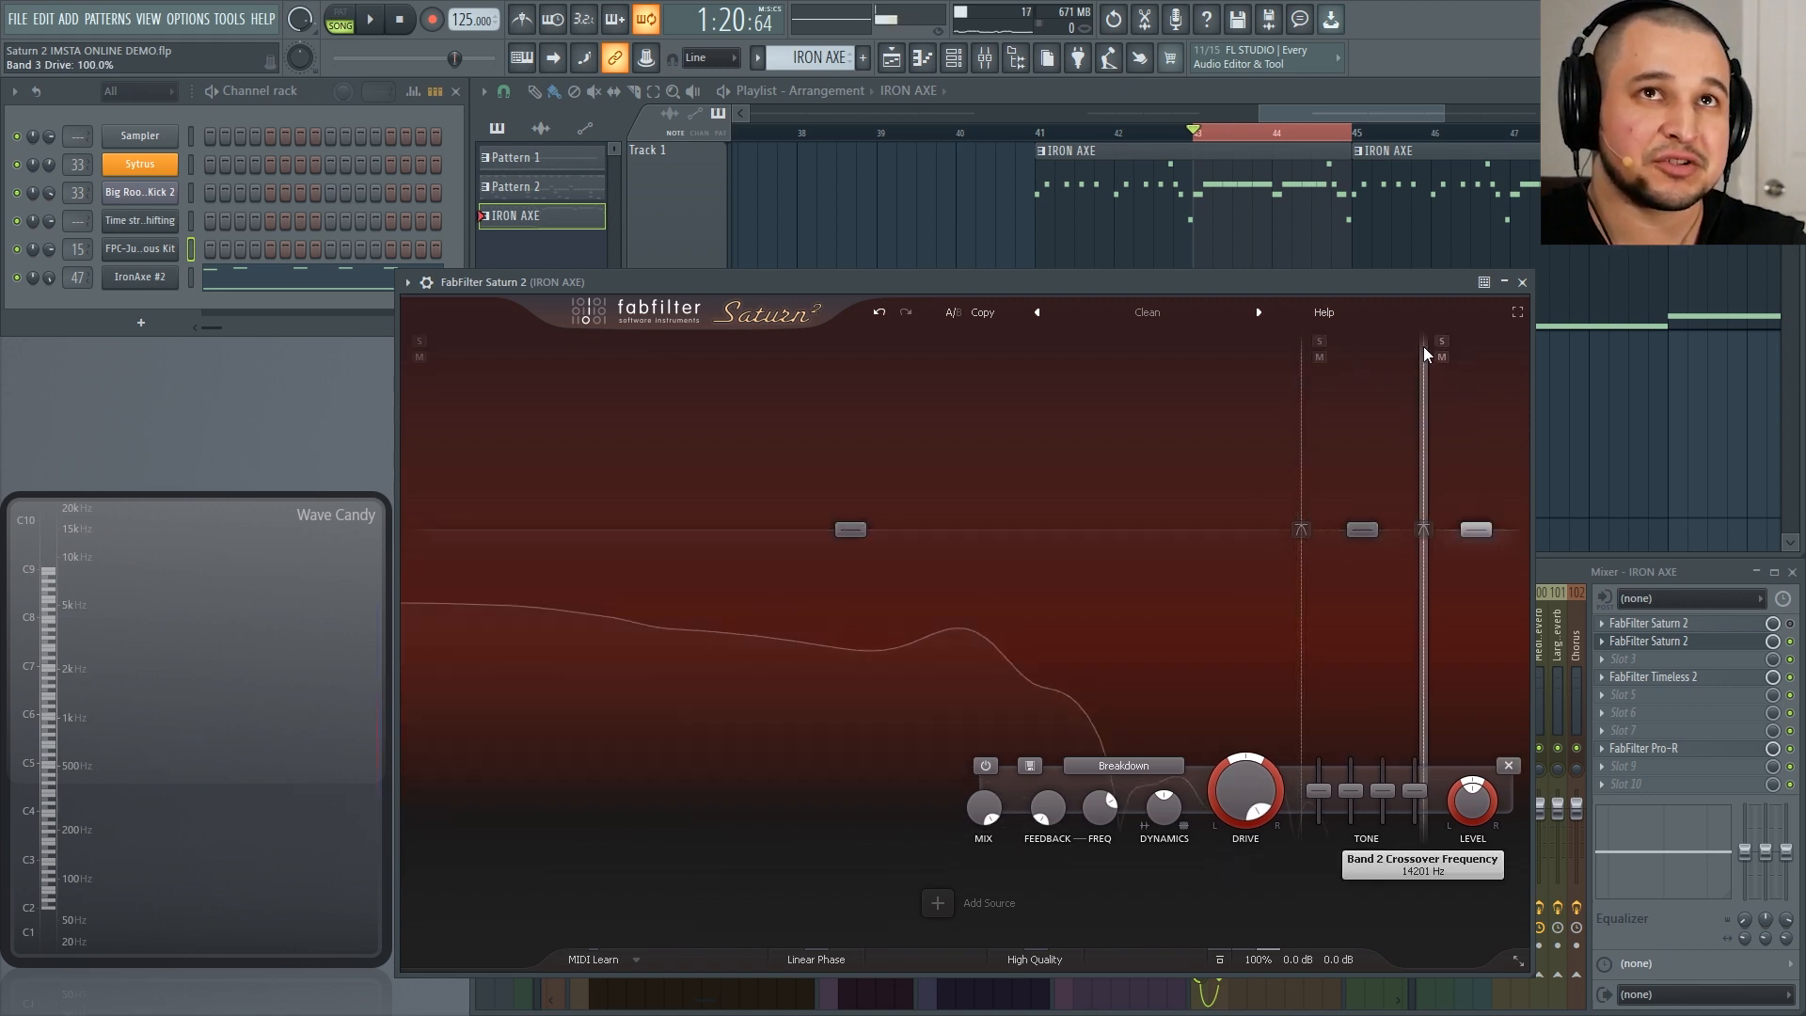
pyautogui.moveTo(1304, 487); pyautogui.dragTo(610, 434)
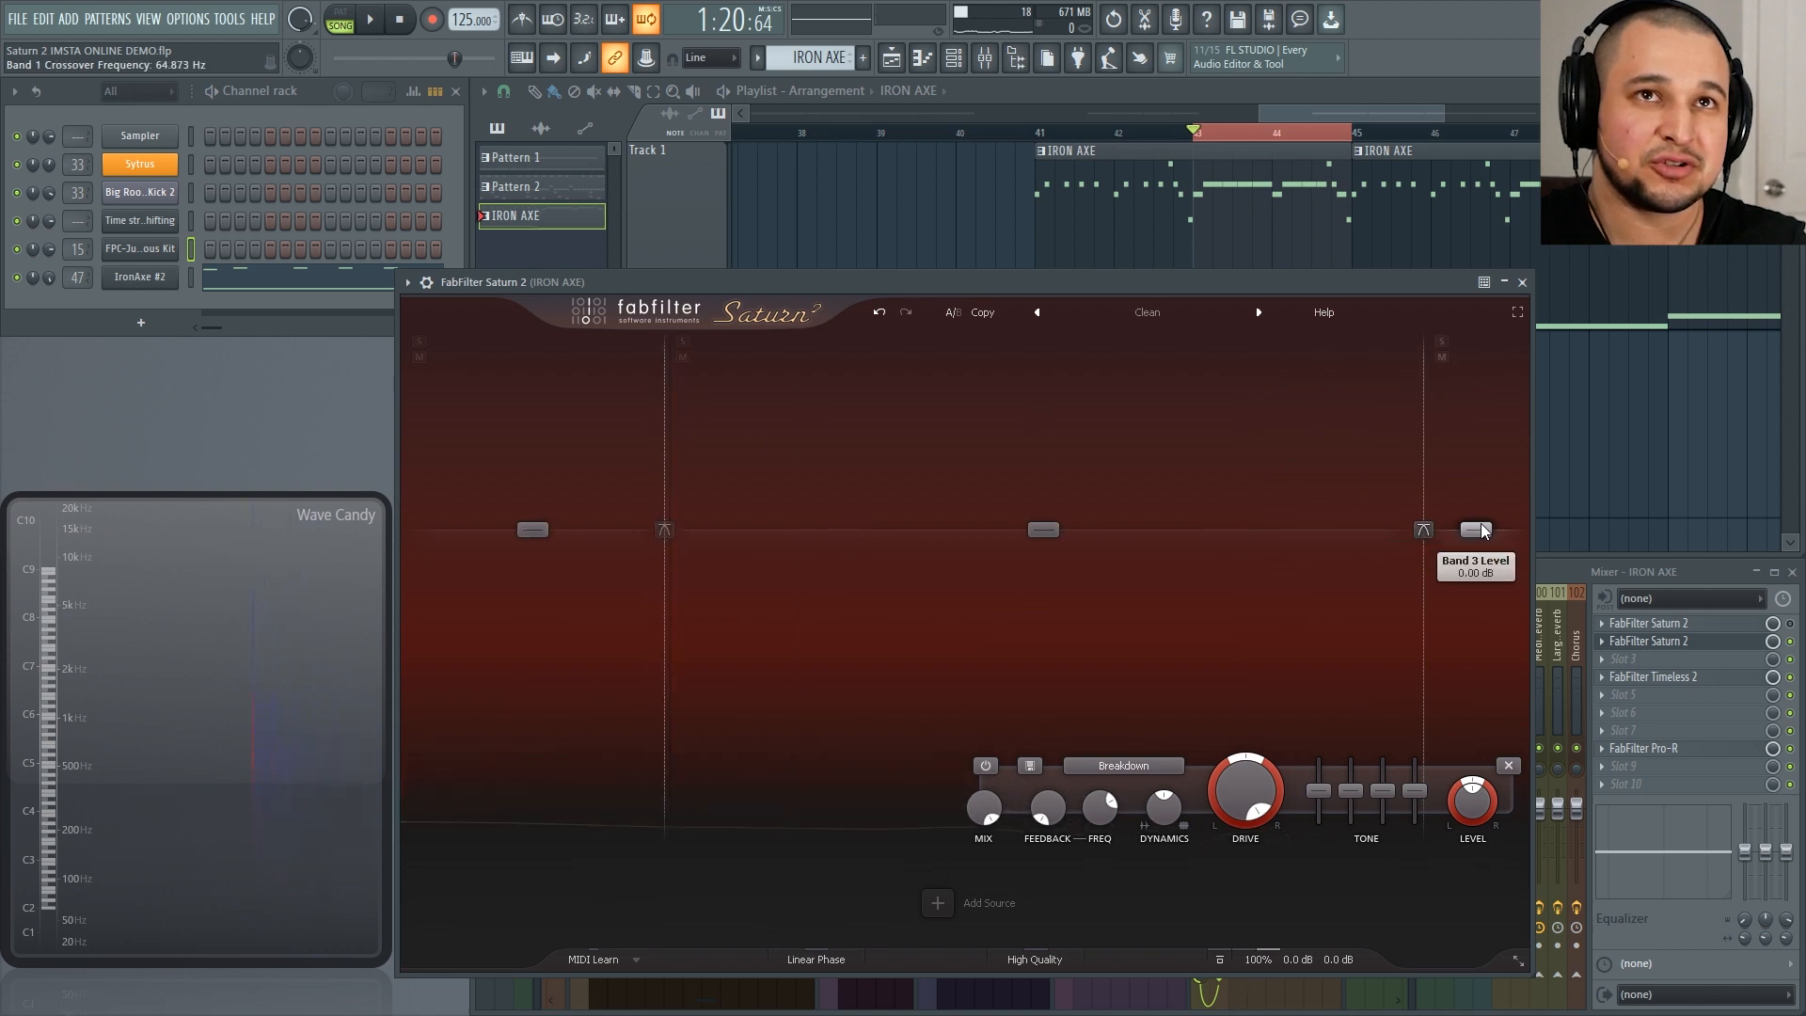
pyautogui.moveTo(1426, 470); pyautogui.dragTo(944, 451)
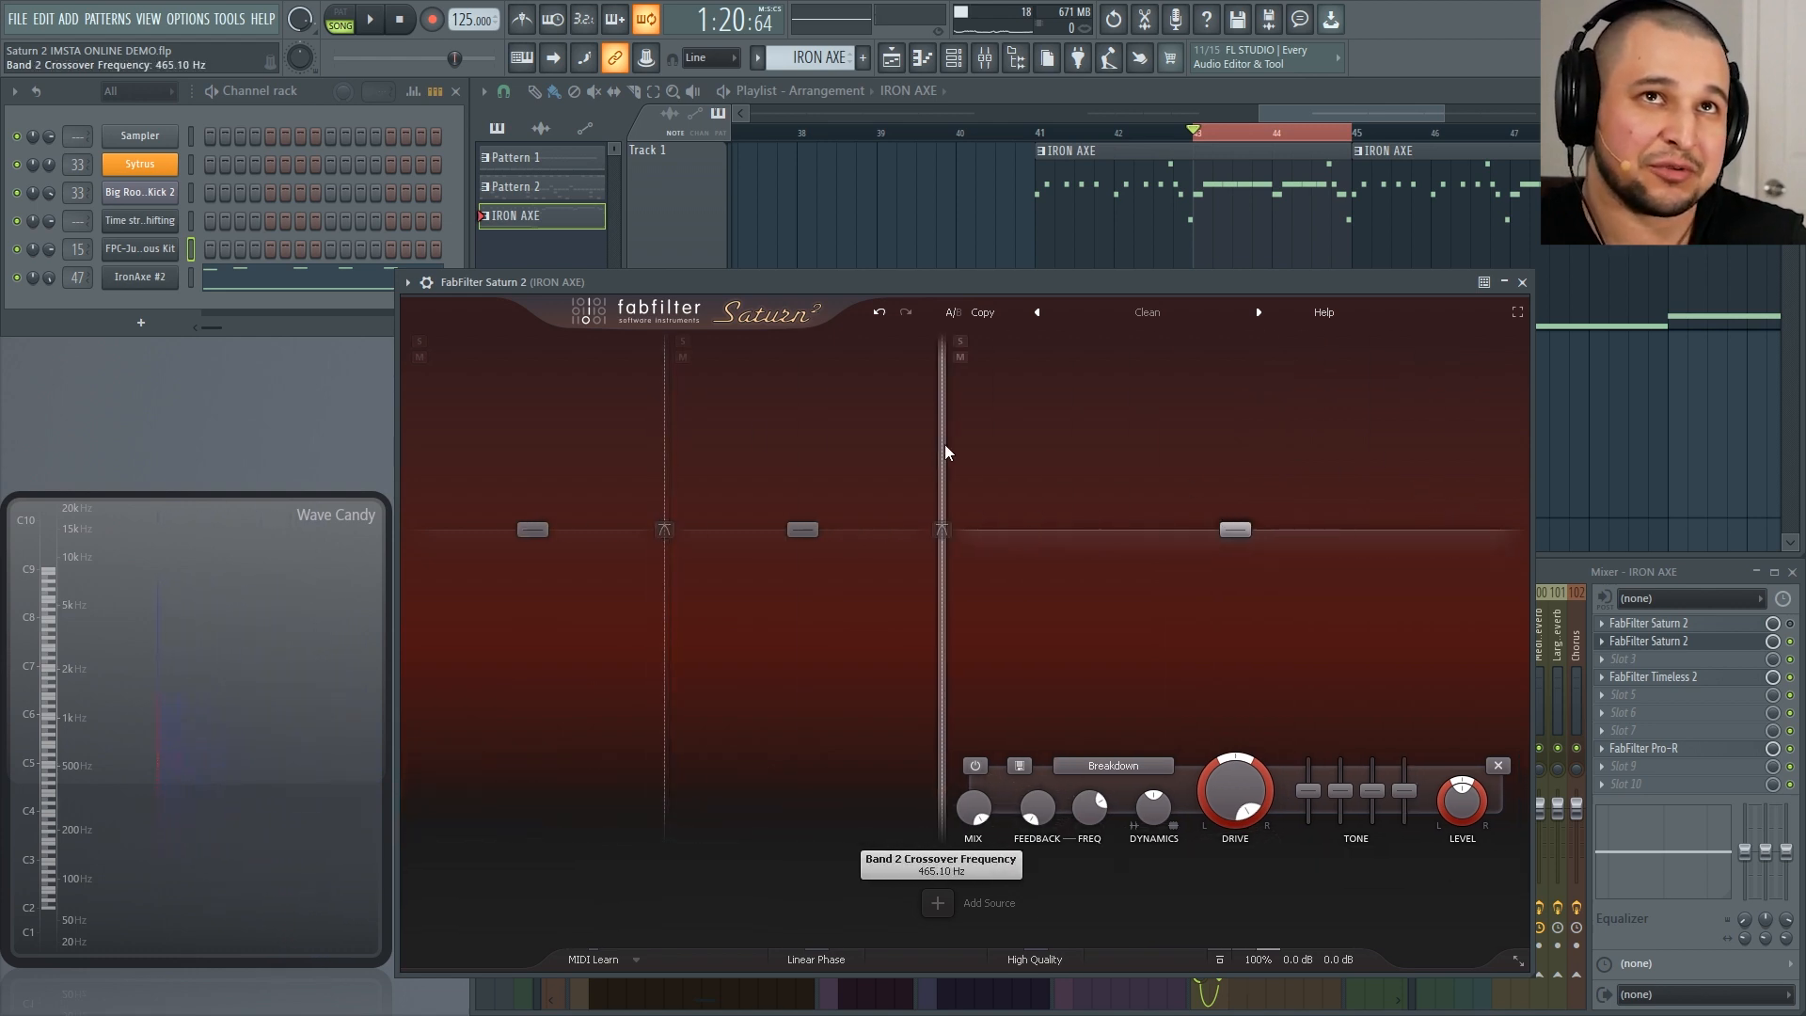
# Step: Add three more bands in the high range, placing the Band 3 crossover at about 2404 Hz and Band 4 at about 8050 Hz
pyautogui.click(1391, 344)
pyautogui.moveTo(1391, 352); pyautogui.dragTo(1174, 367)
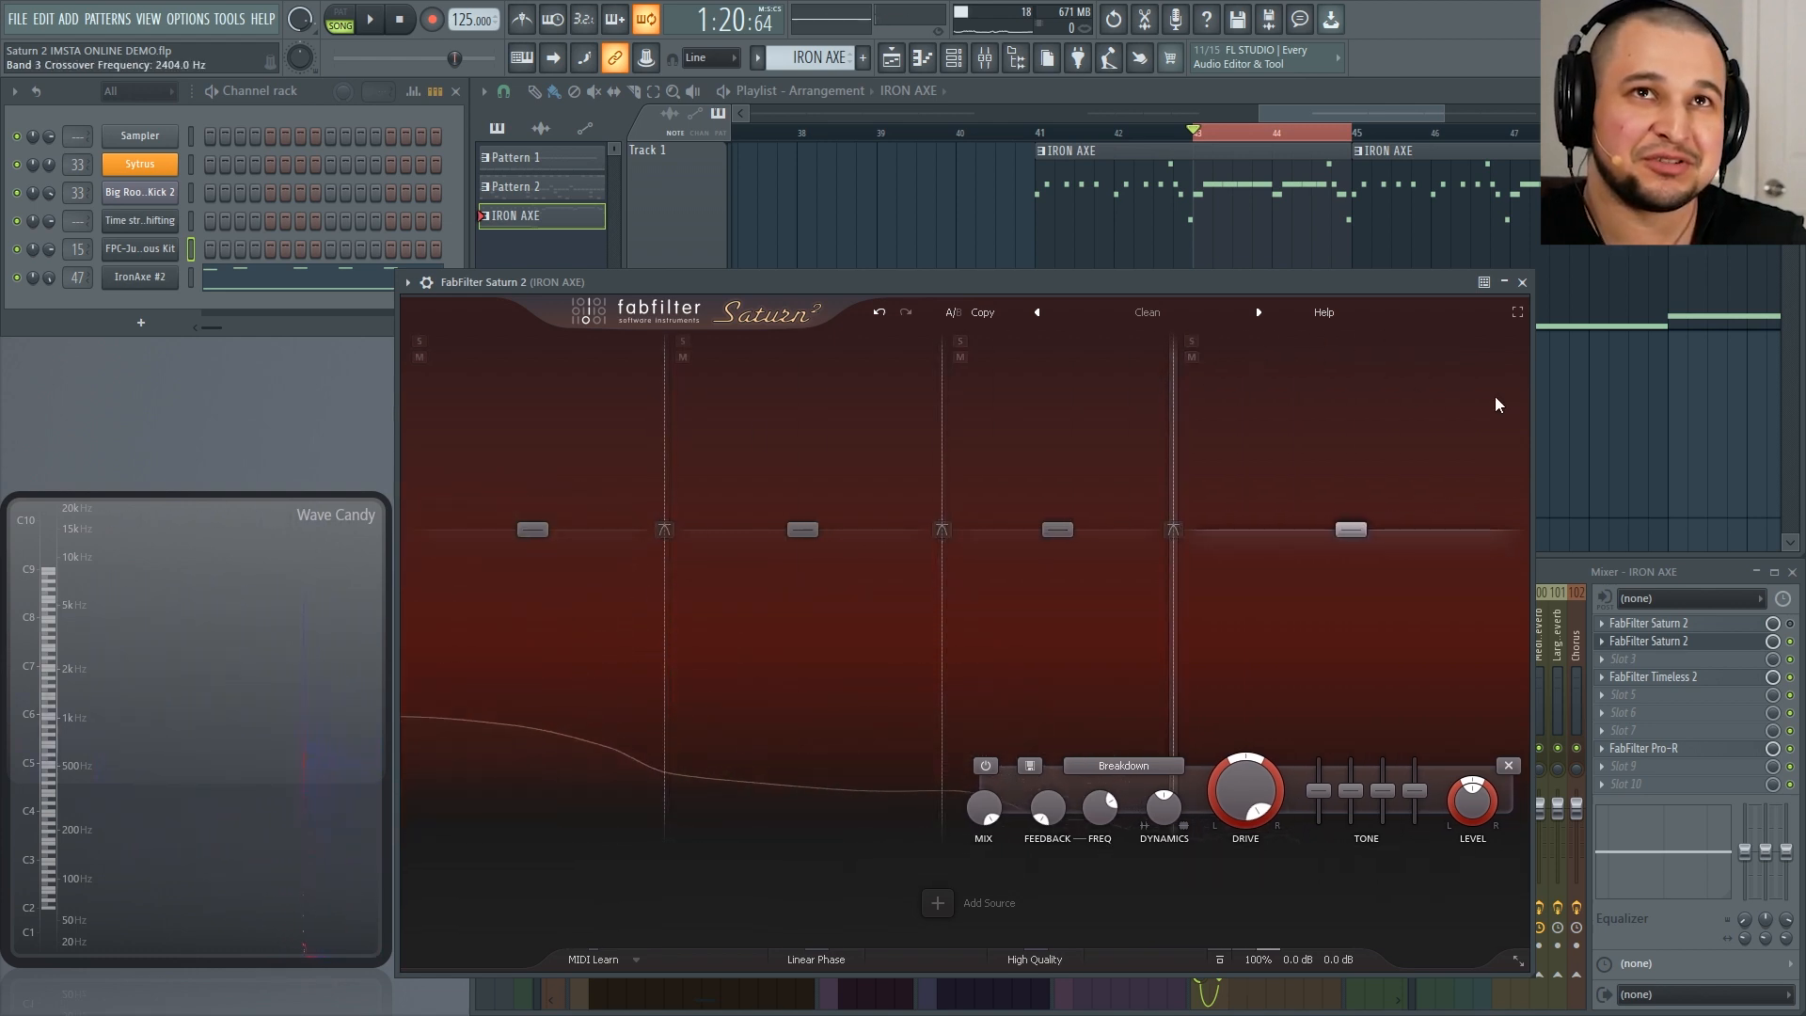
pyautogui.click(1397, 344)
pyautogui.moveTo(1400, 347); pyautogui.dragTo(1345, 400)
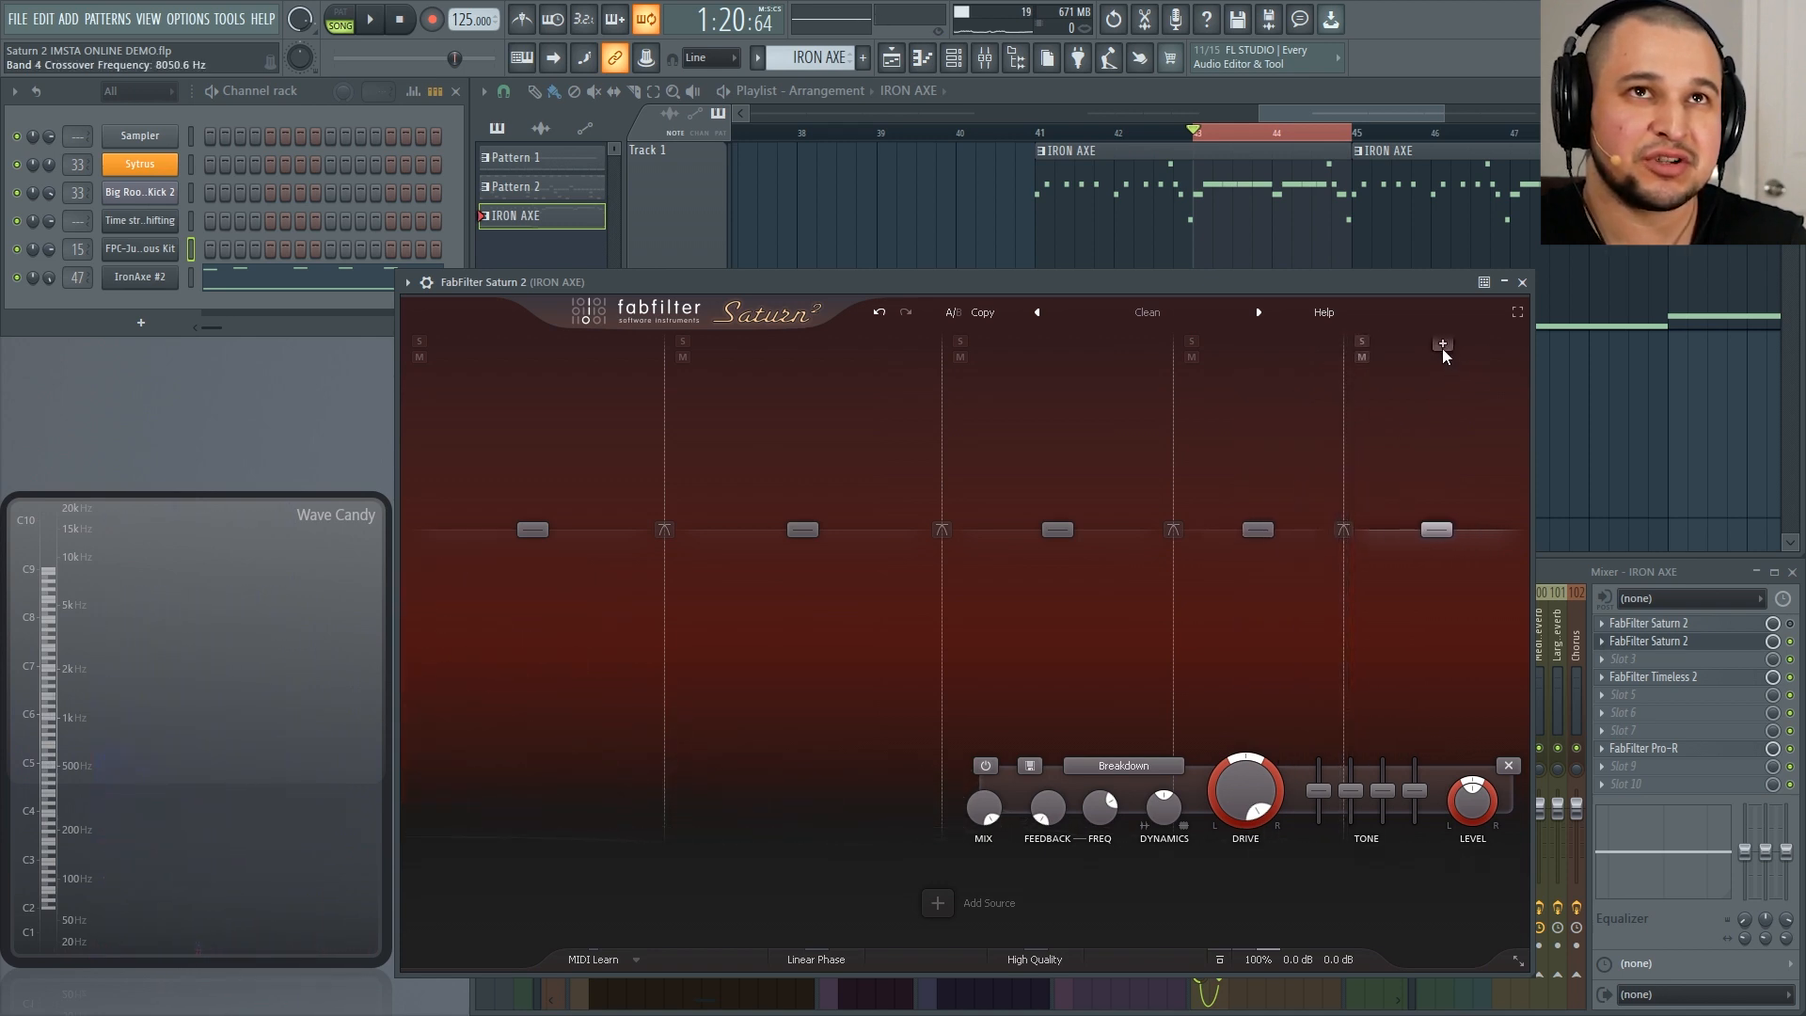
pyautogui.click(1442, 348)
# Step: Lower the Band 2 crossover to about 305 Hz and Band 4 to about 2021 Hz, and shift the Band 3 and Band 5 crossovers lower
pyautogui.moveTo(1337, 437); pyautogui.dragTo(1234, 453)
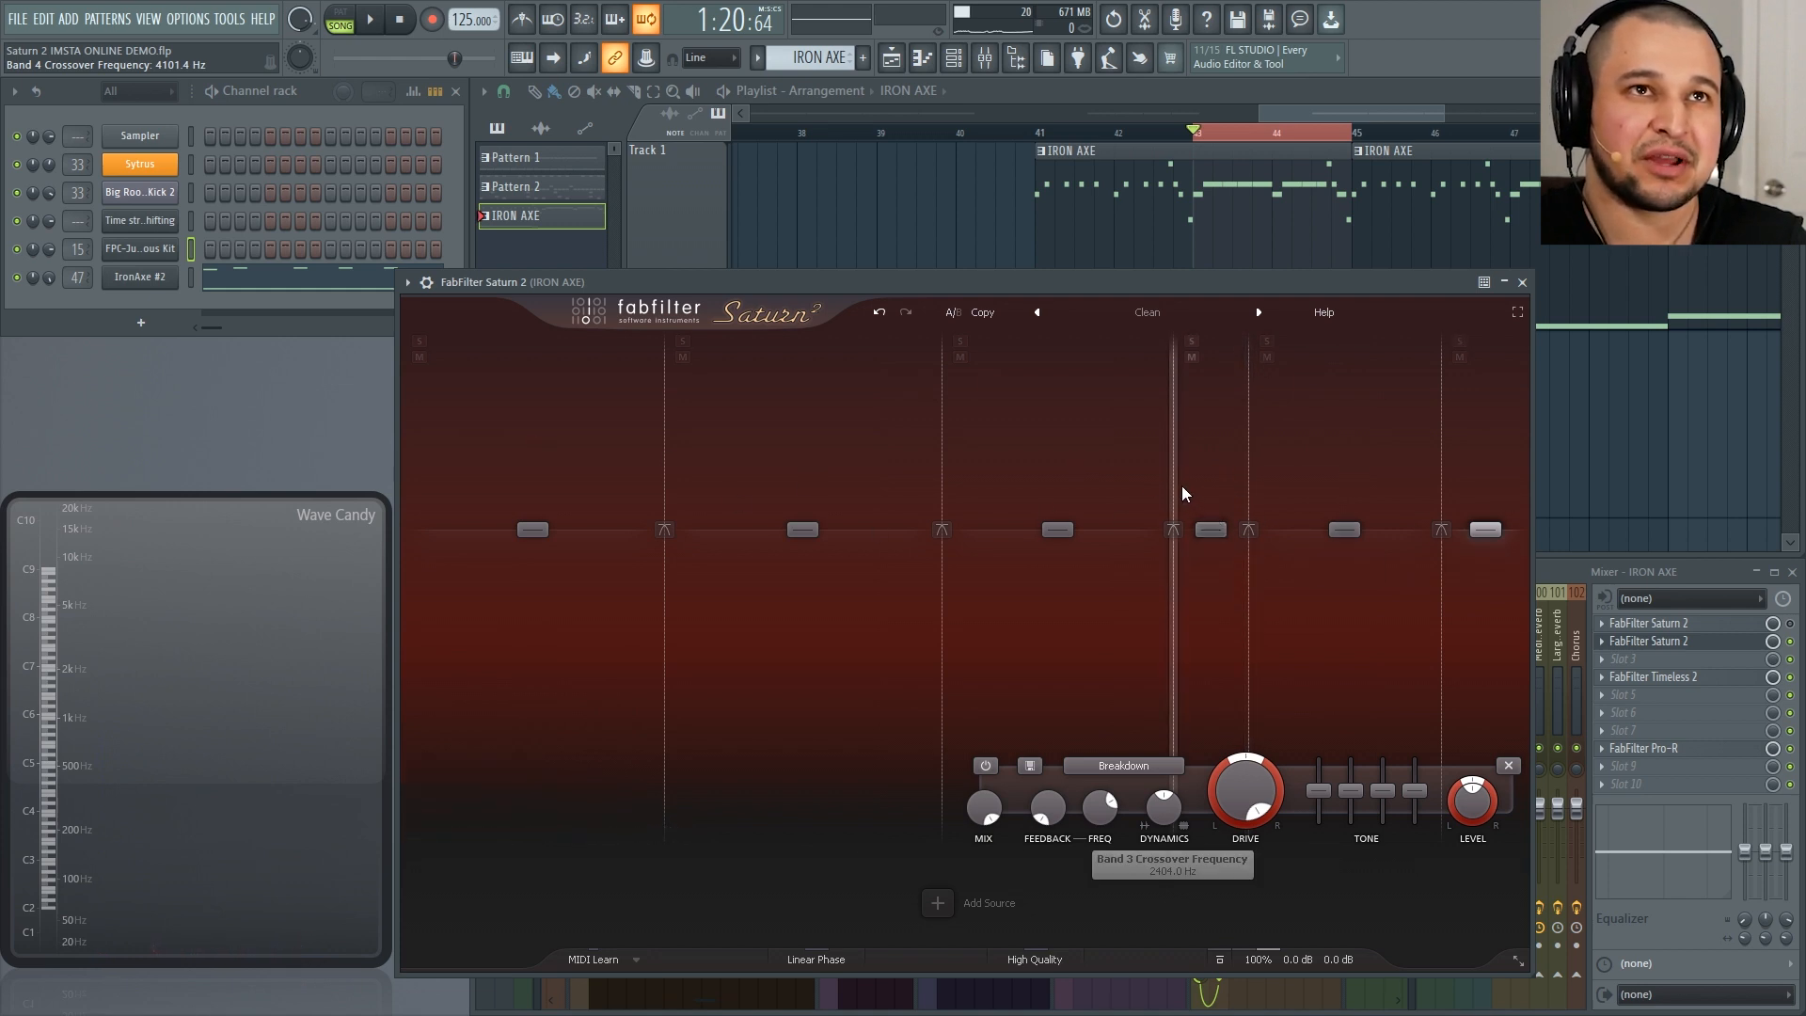
pyautogui.moveTo(1182, 485); pyautogui.dragTo(1038, 504)
pyautogui.moveTo(1247, 493); pyautogui.dragTo(1148, 499)
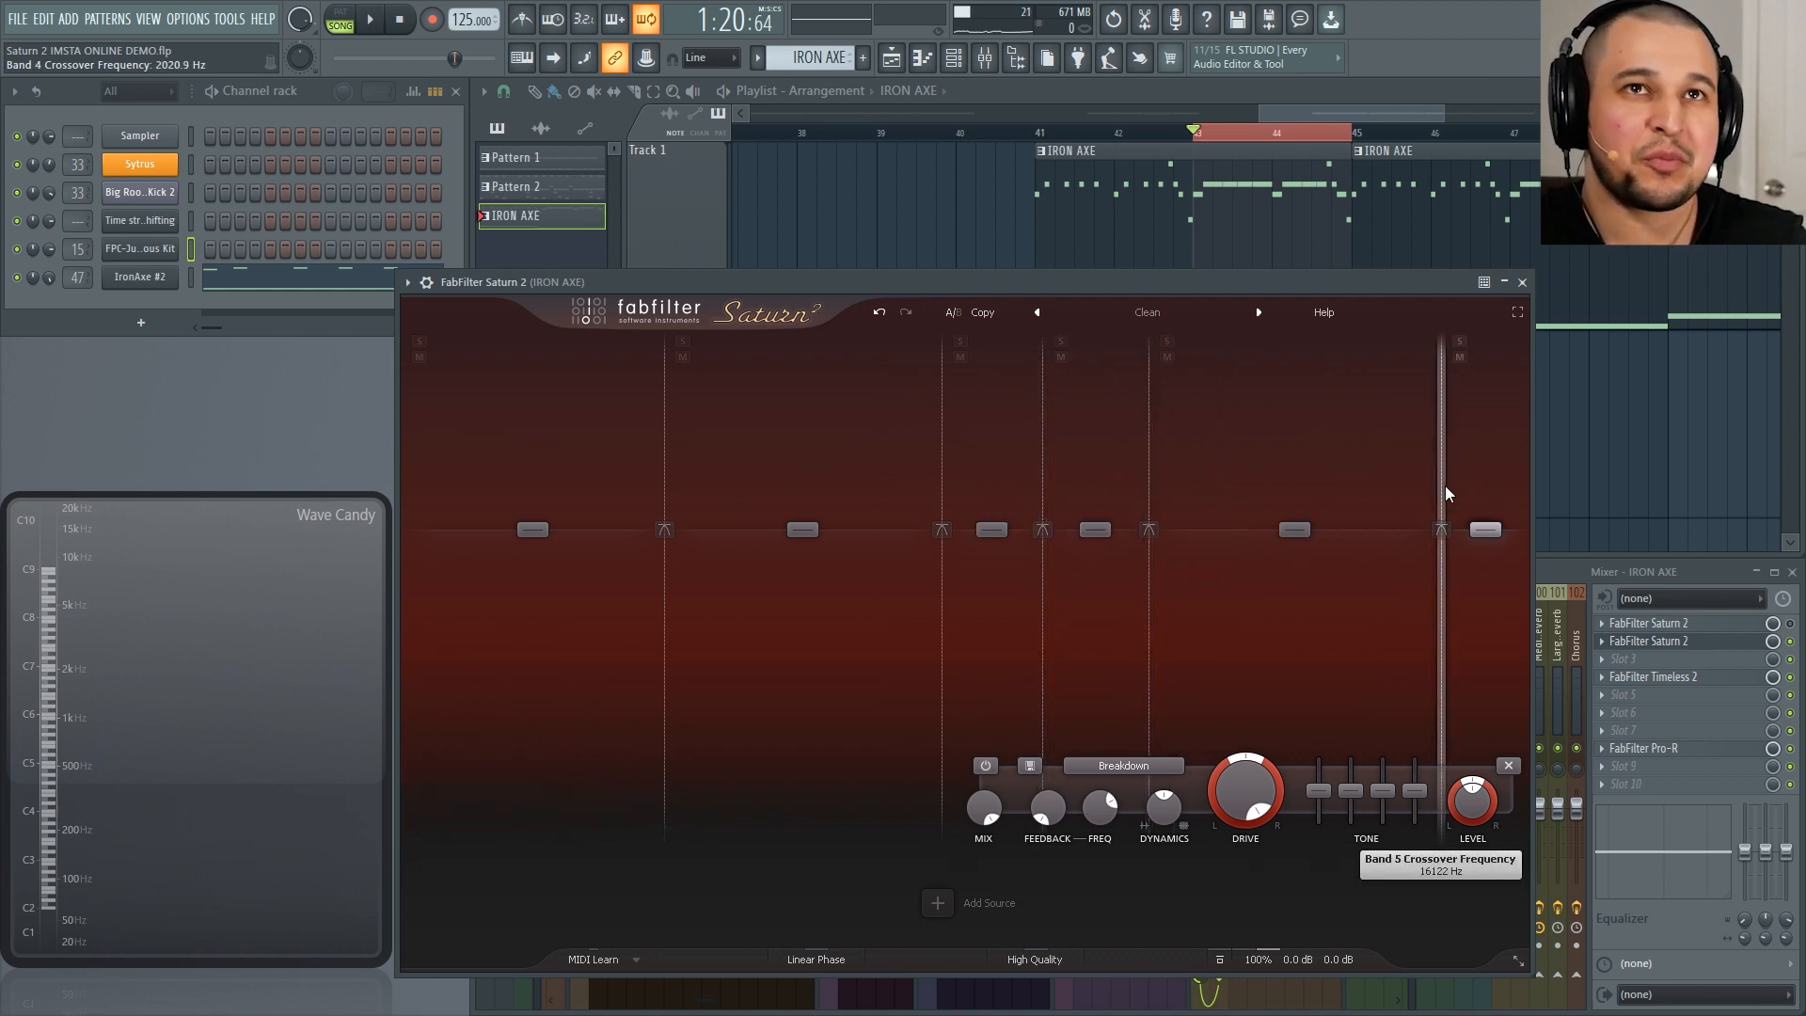
pyautogui.moveTo(1442, 487); pyautogui.dragTo(1346, 519)
pyautogui.moveTo(940, 495); pyautogui.dragTo(883, 498)
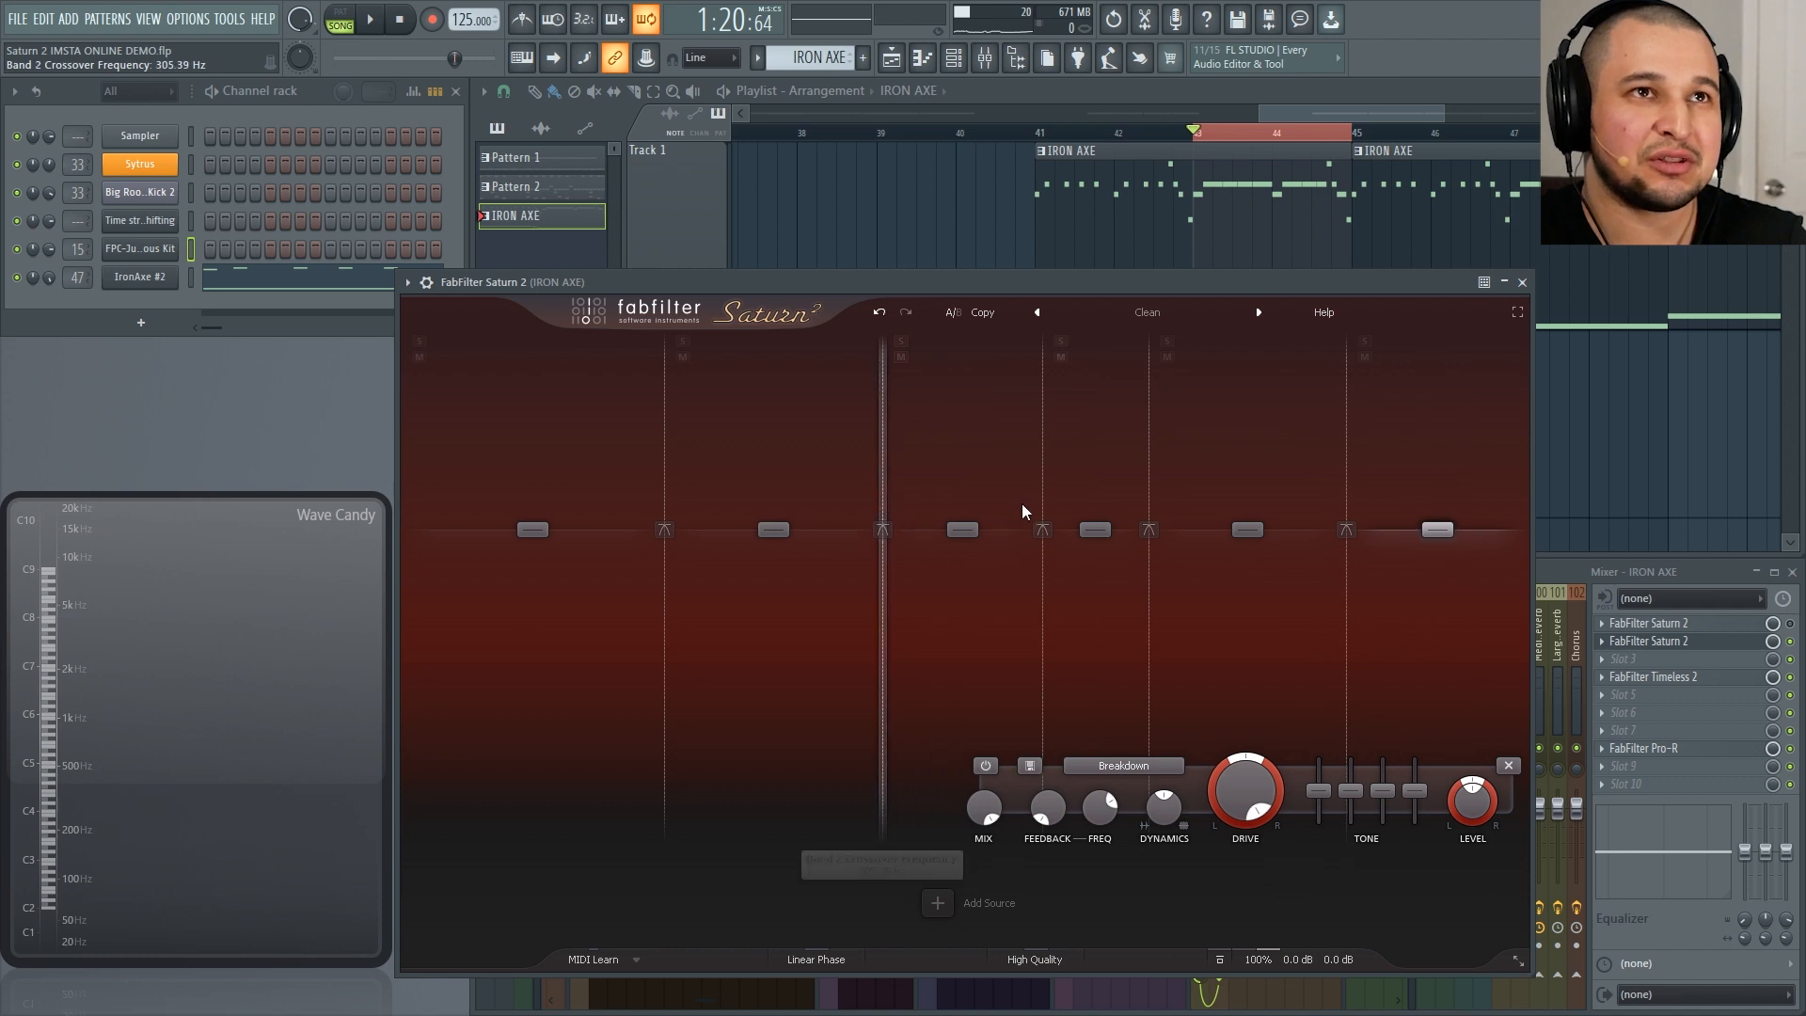
# Step: Set the Band 3 style to British Rock Amp and the Band 2 style to Crunchy Amp
pyautogui.click(956, 545)
pyautogui.click(817, 769)
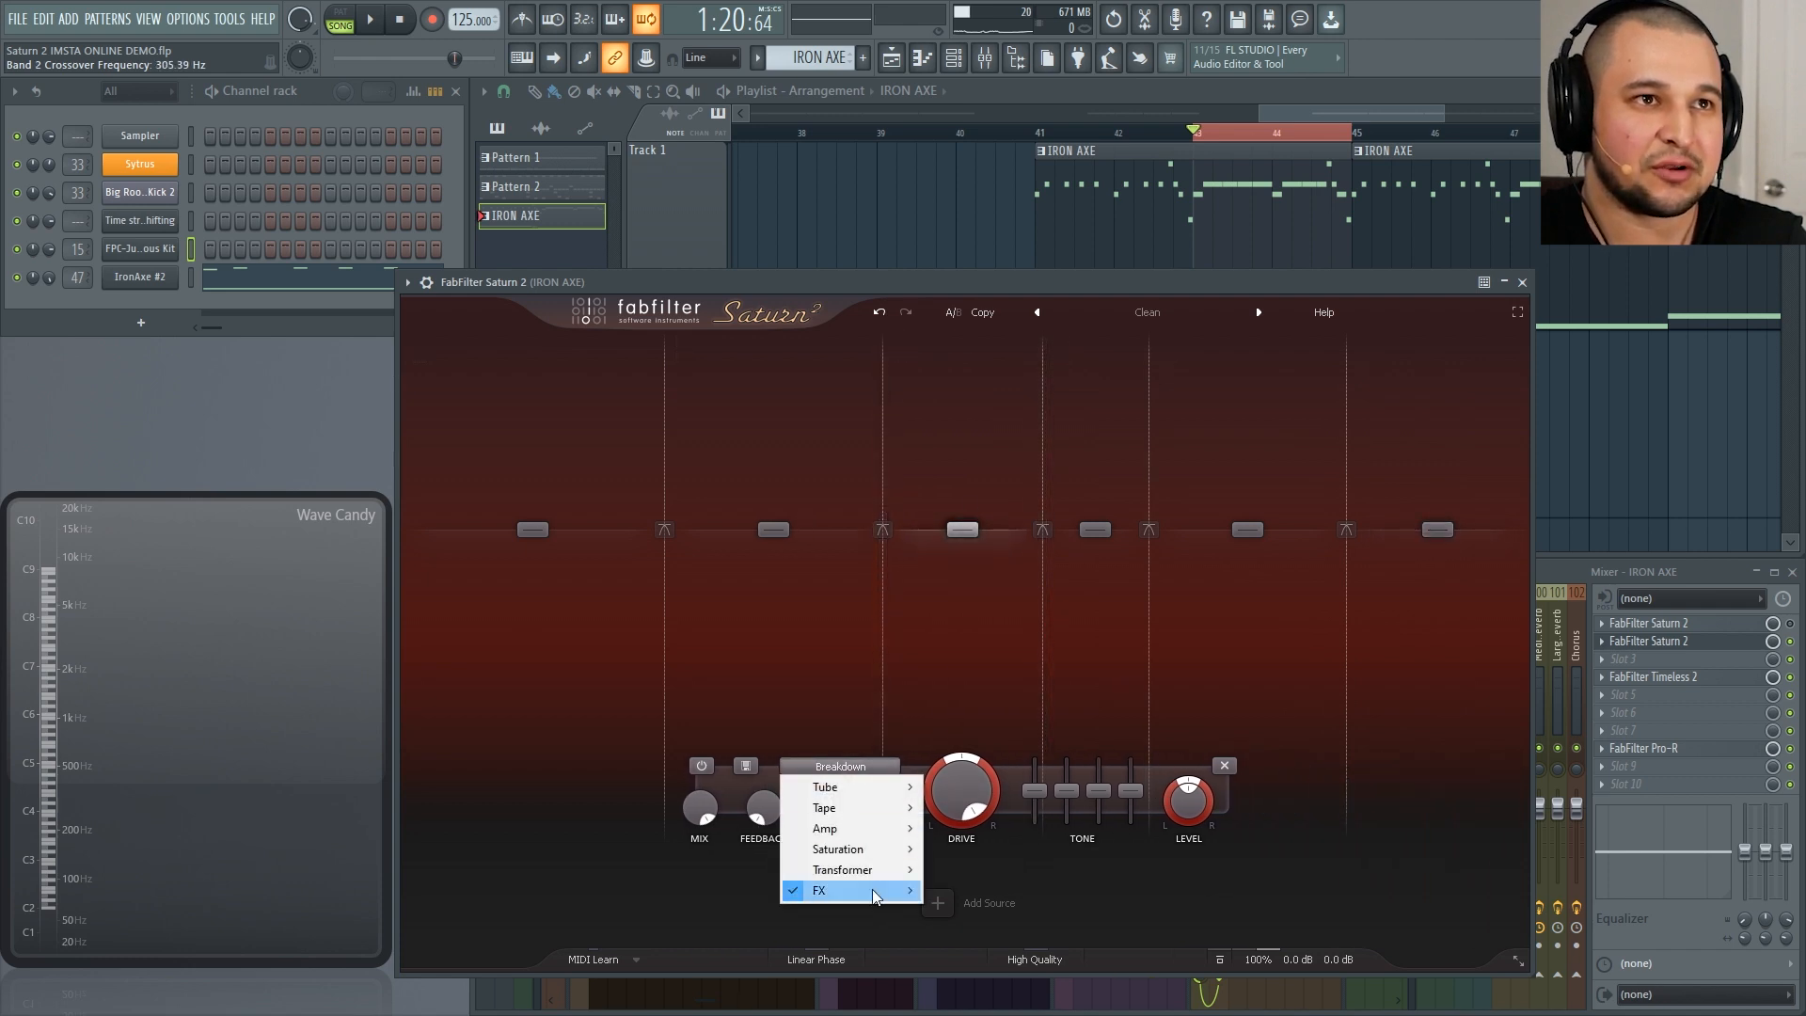
pyautogui.moveTo(867, 837)
pyautogui.click(1030, 786)
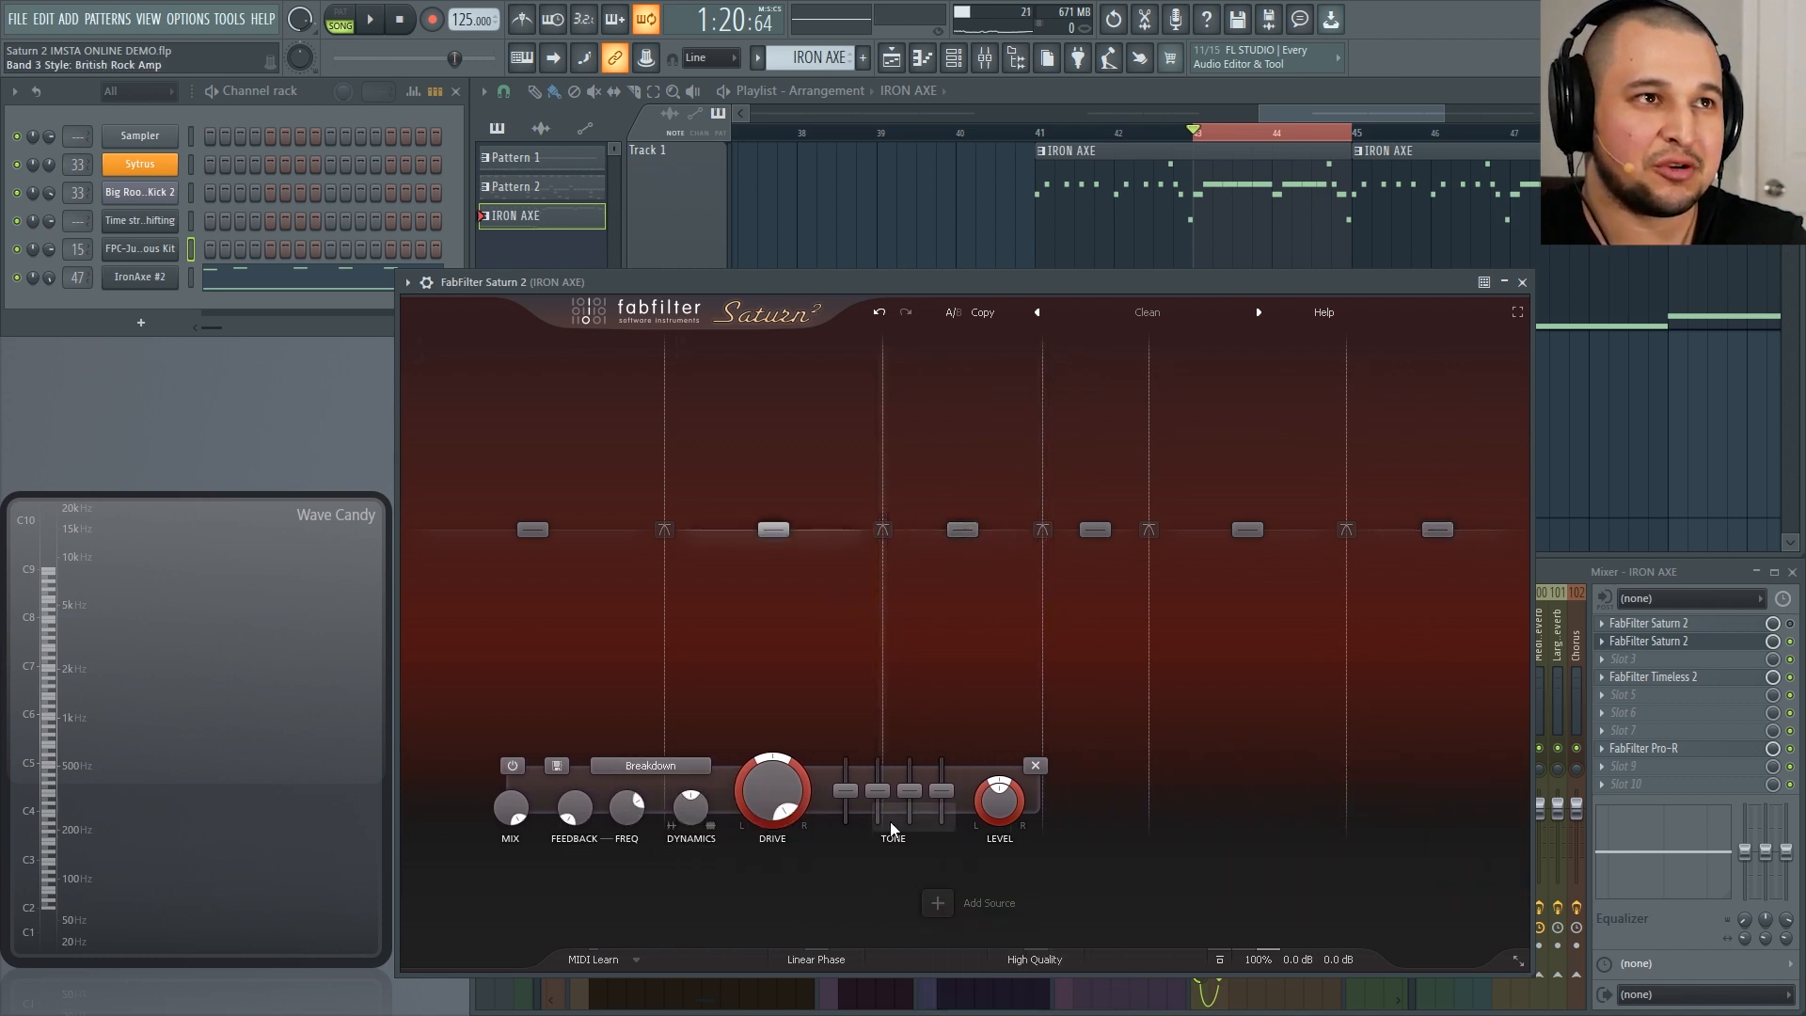
pyautogui.click(653, 770)
pyautogui.moveTo(666, 833)
pyautogui.click(800, 932)
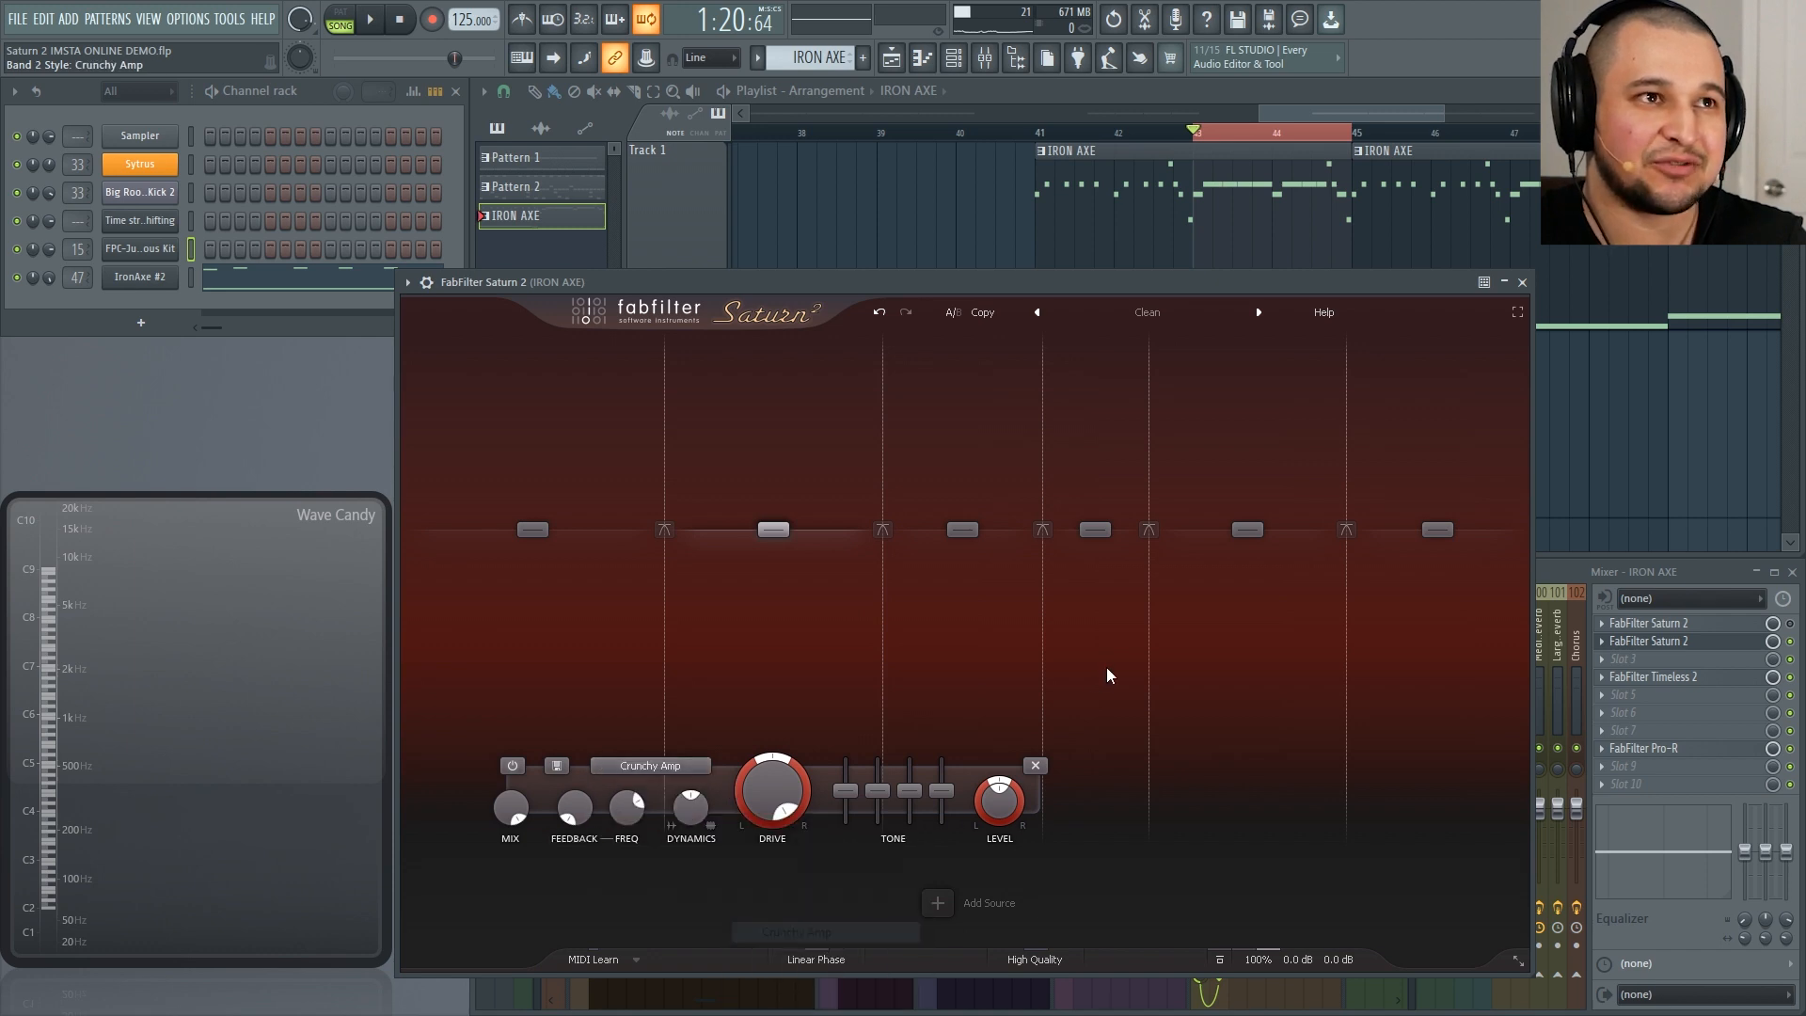
# Step: Set the Band 4 style to British Rock Amp and the Band 5 style to British Pop Amp
pyautogui.click(1104, 666)
pyautogui.click(979, 770)
pyautogui.moveTo(1011, 828)
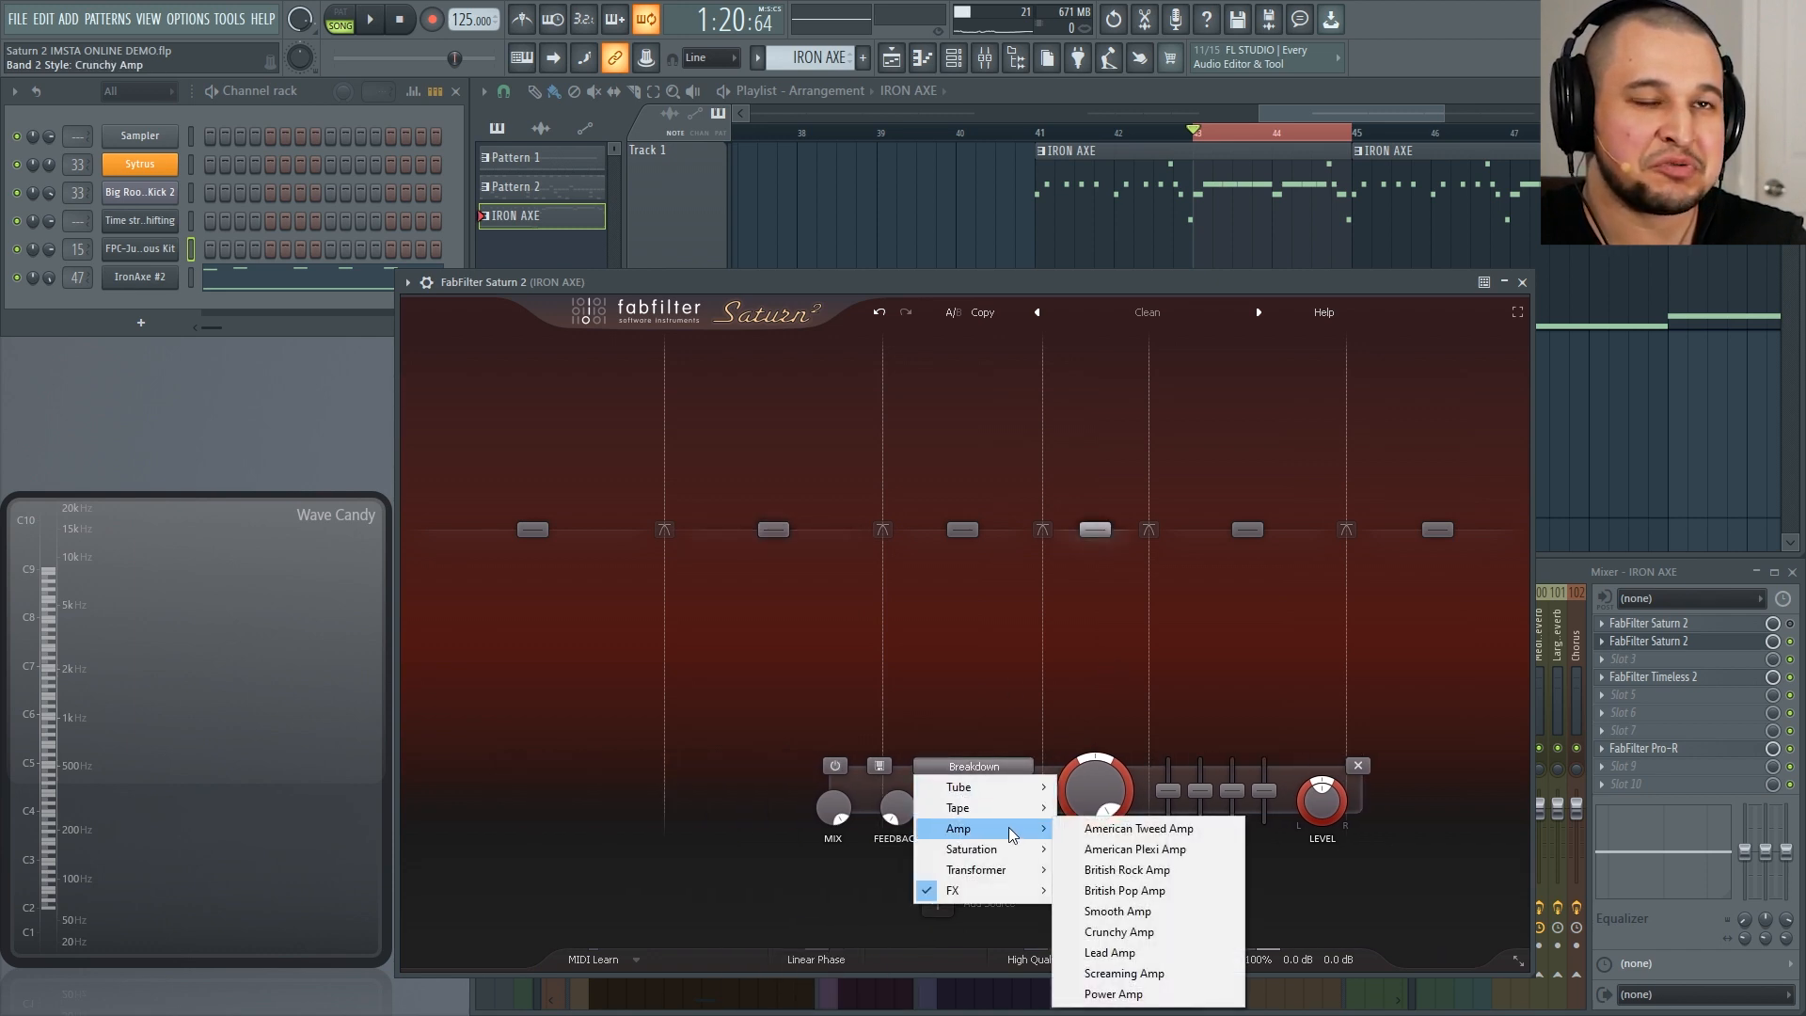
pyautogui.click(1165, 869)
pyautogui.click(1255, 607)
pyautogui.click(1126, 767)
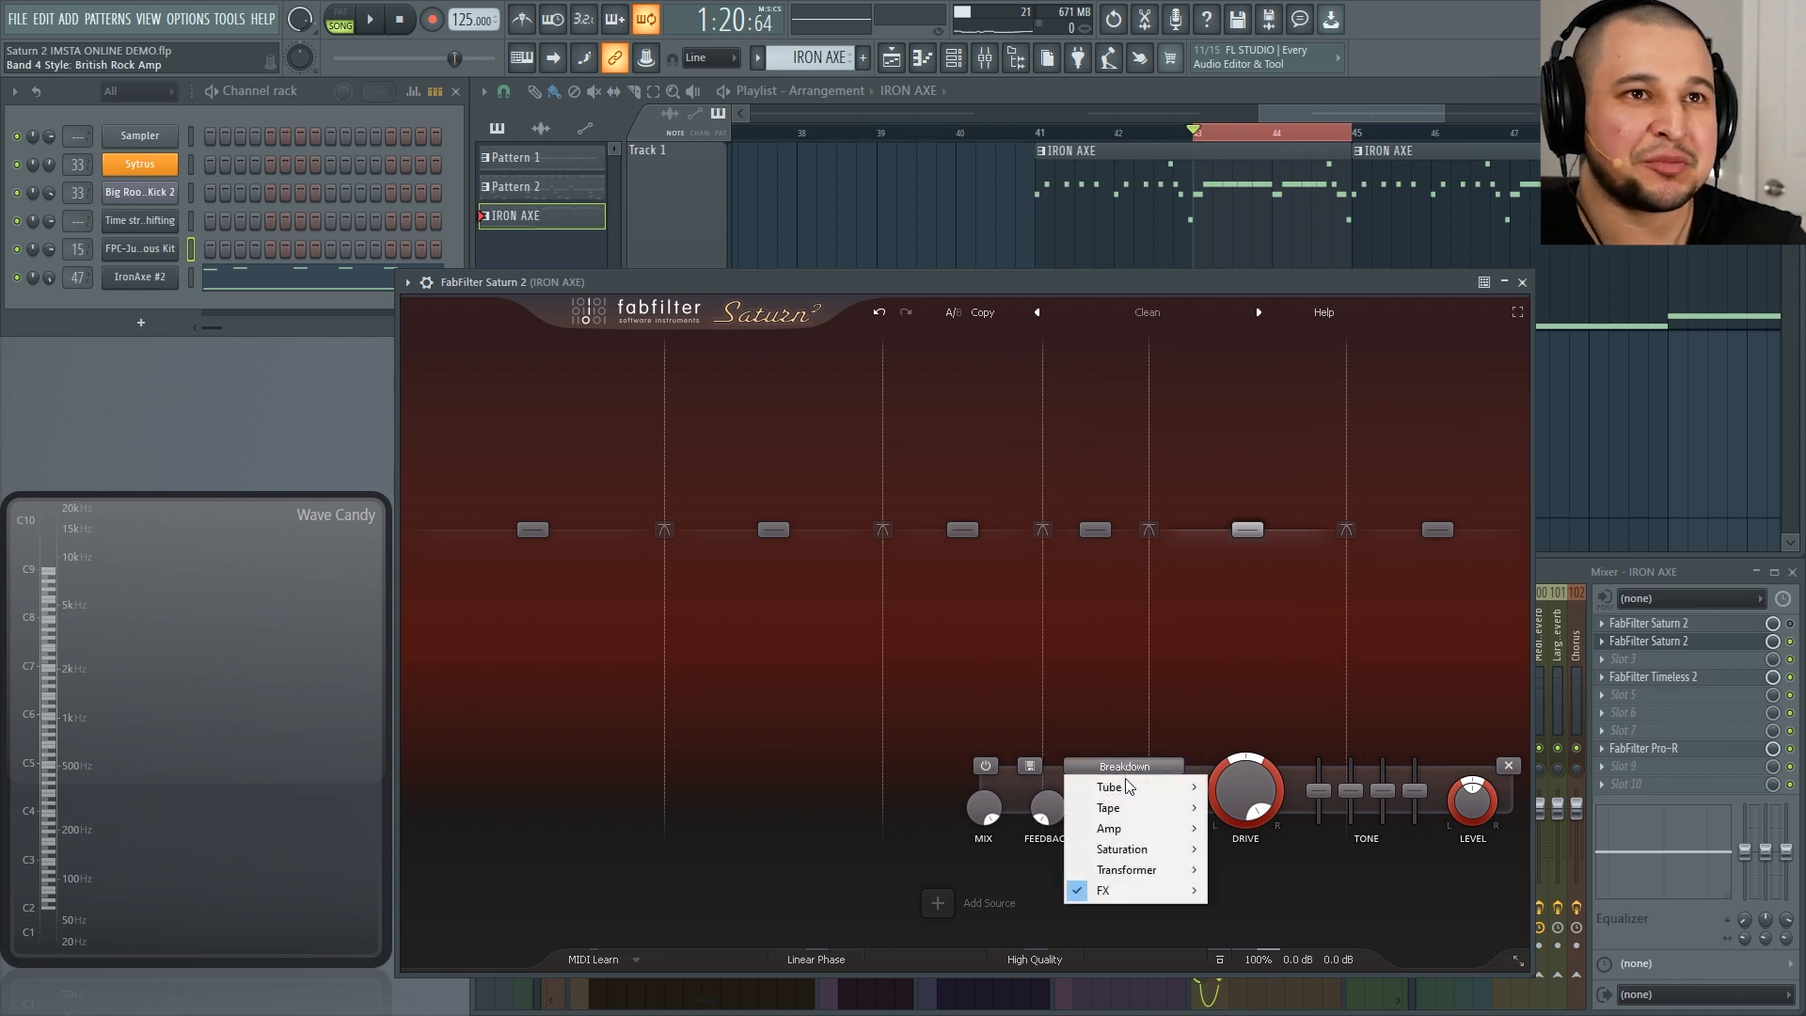
pyautogui.moveTo(1124, 833)
pyautogui.click(1275, 890)
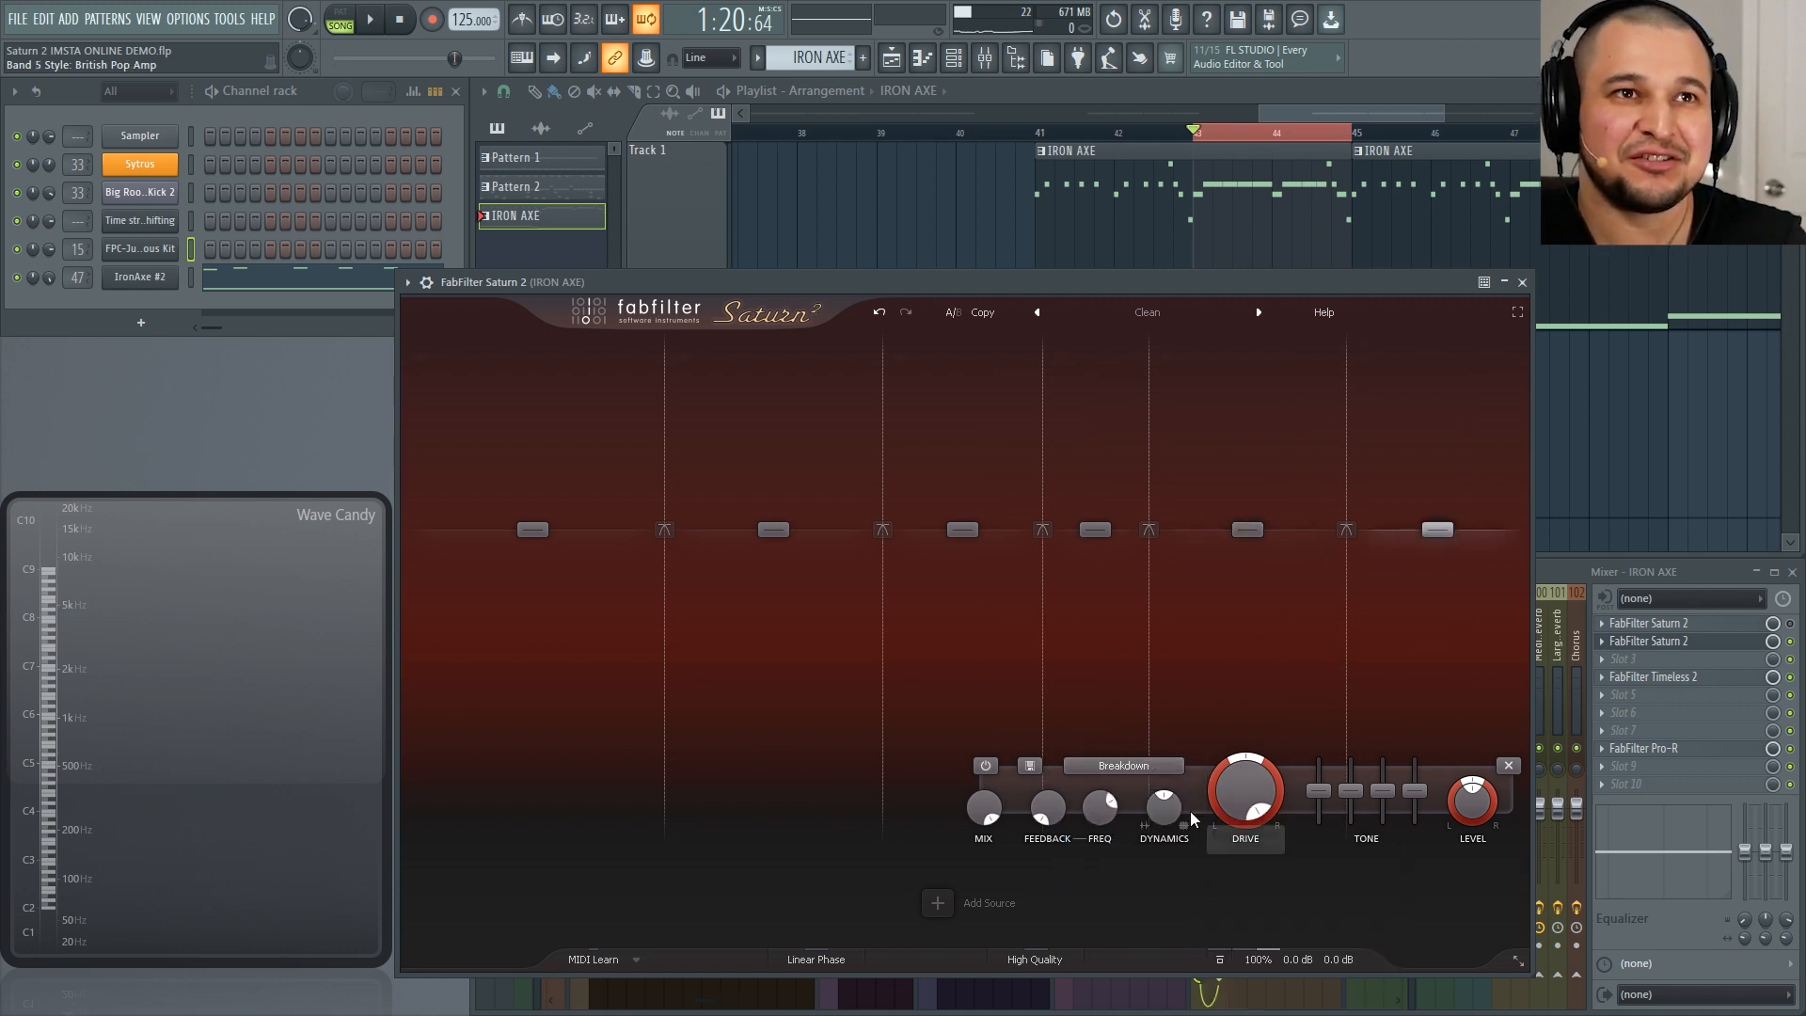
# Step: Set the style of Band 6 and Band 1 to British Rock Amp
pyautogui.click(1124, 766)
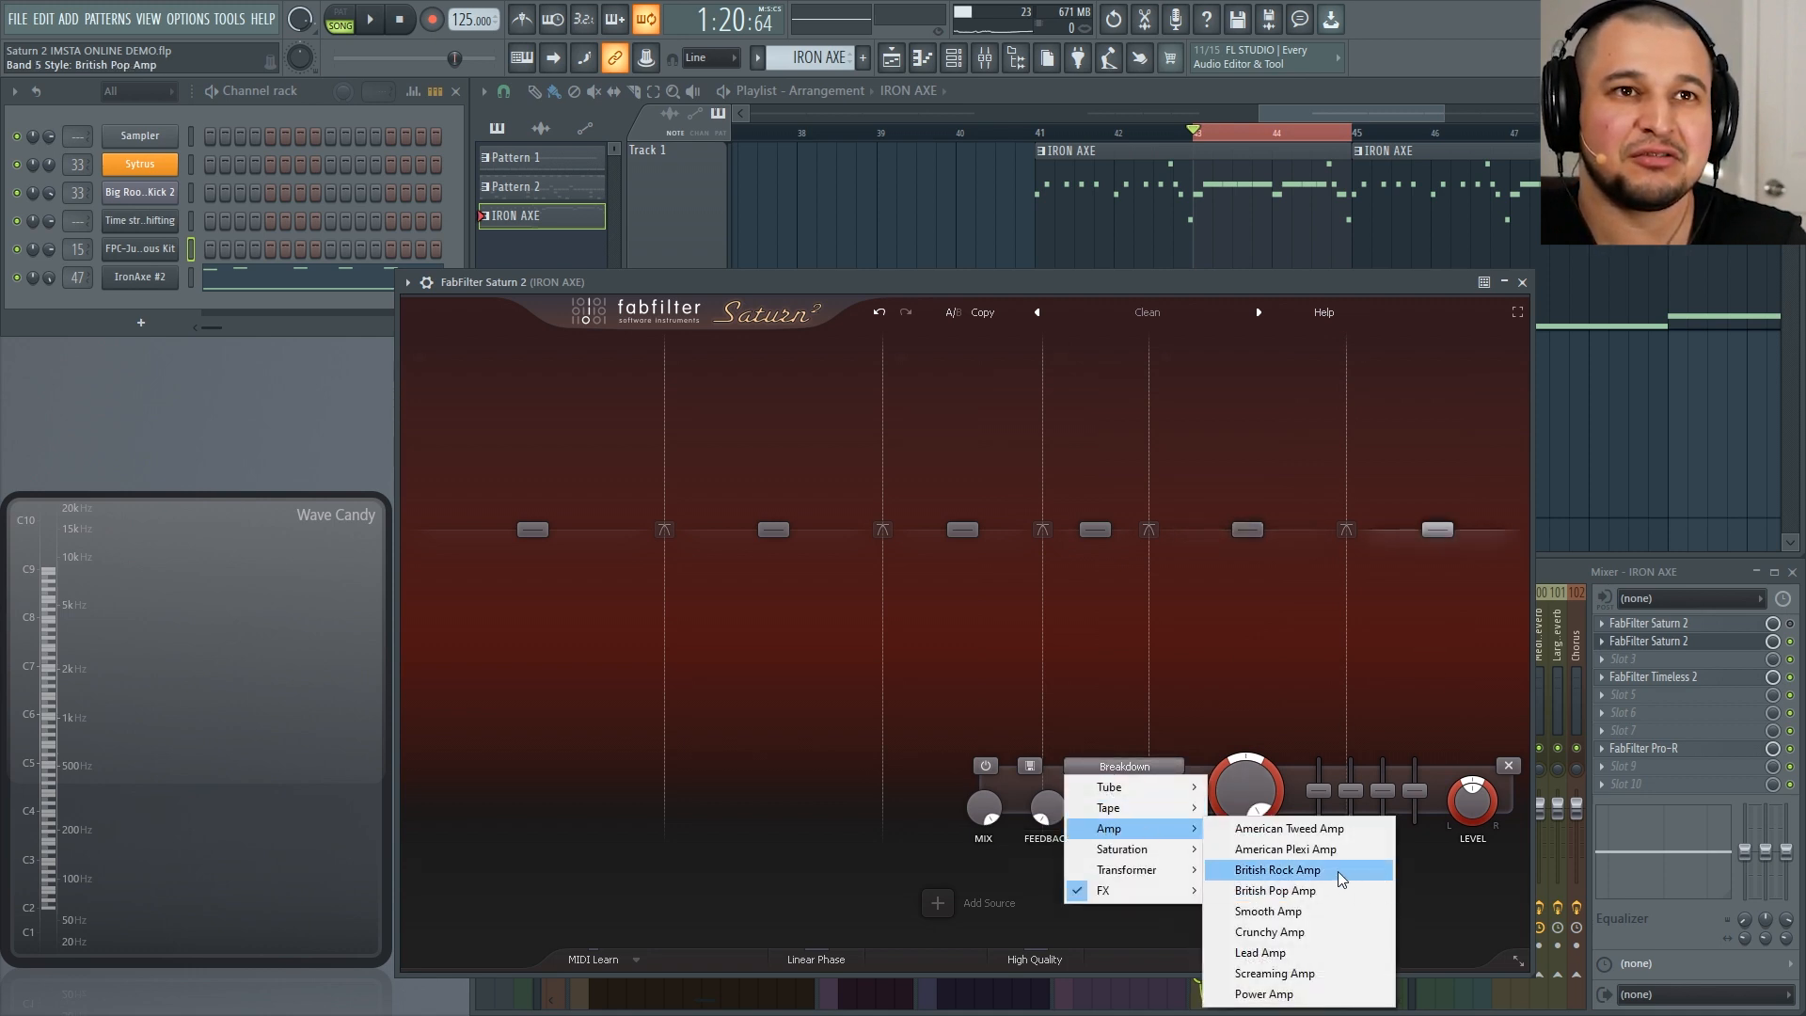
pyautogui.click(1339, 874)
pyautogui.click(638, 625)
pyautogui.click(592, 768)
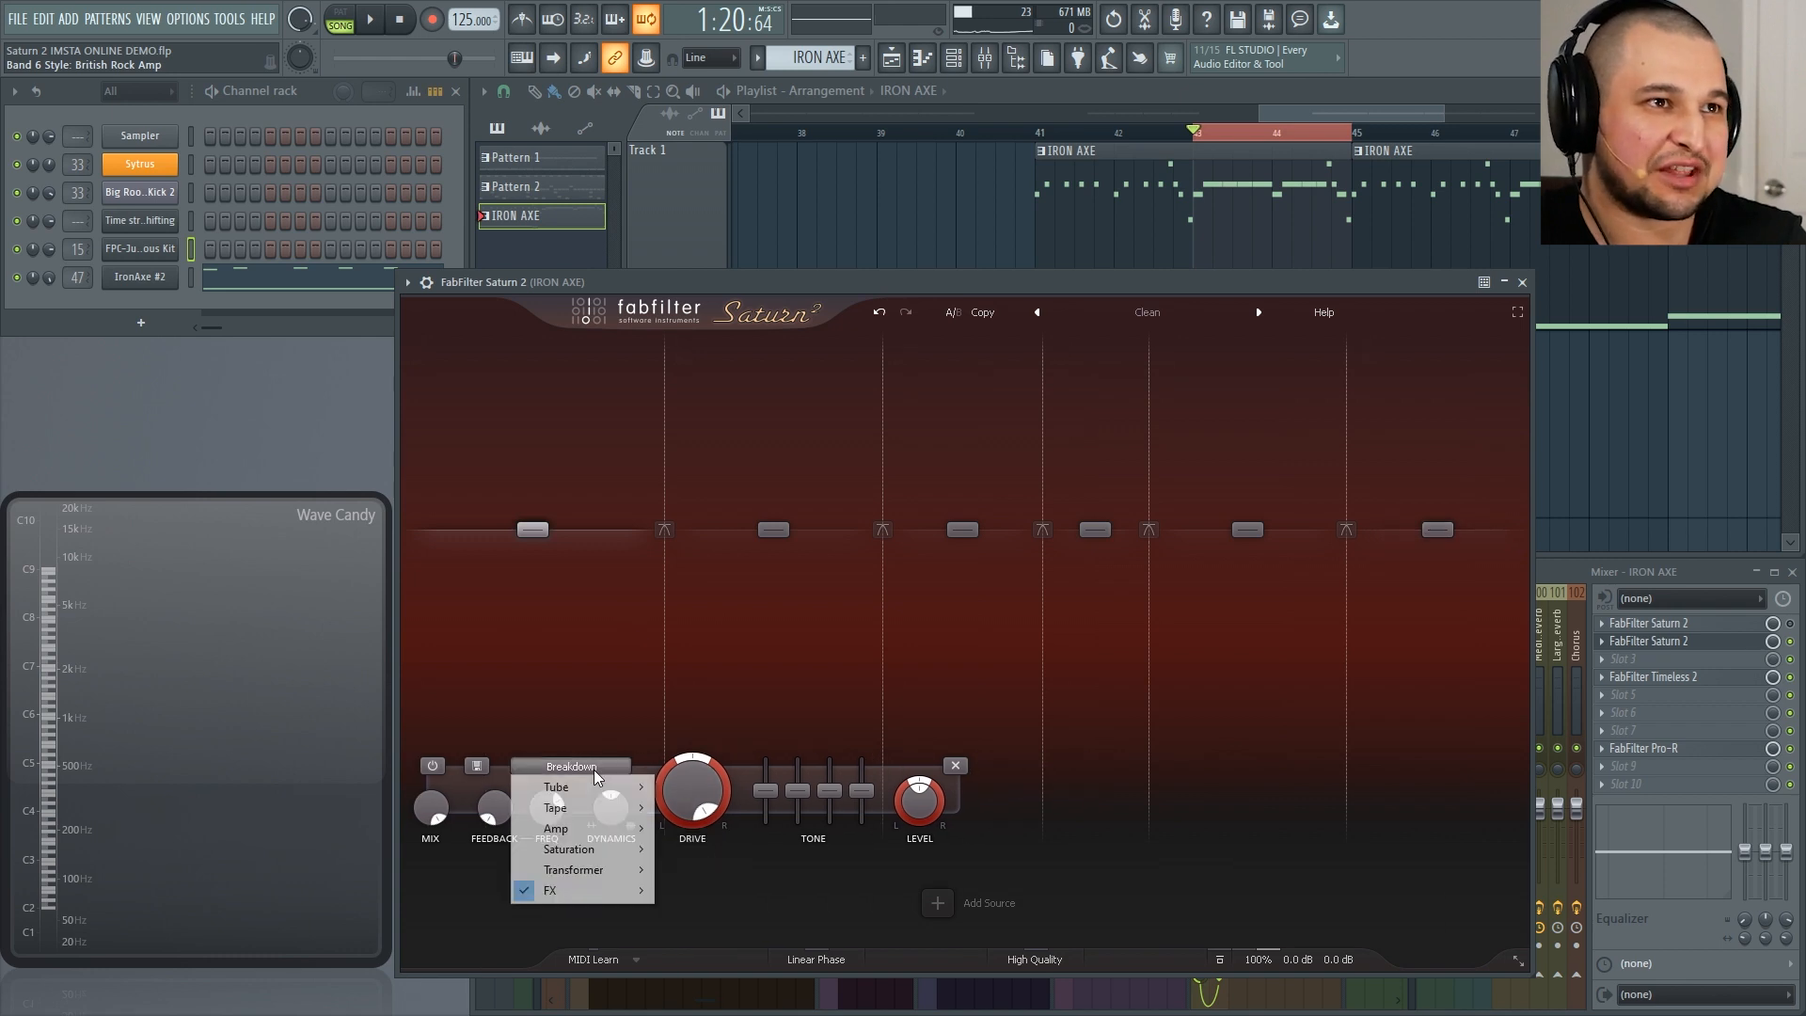
pyautogui.moveTo(600, 819)
pyautogui.moveTo(604, 834)
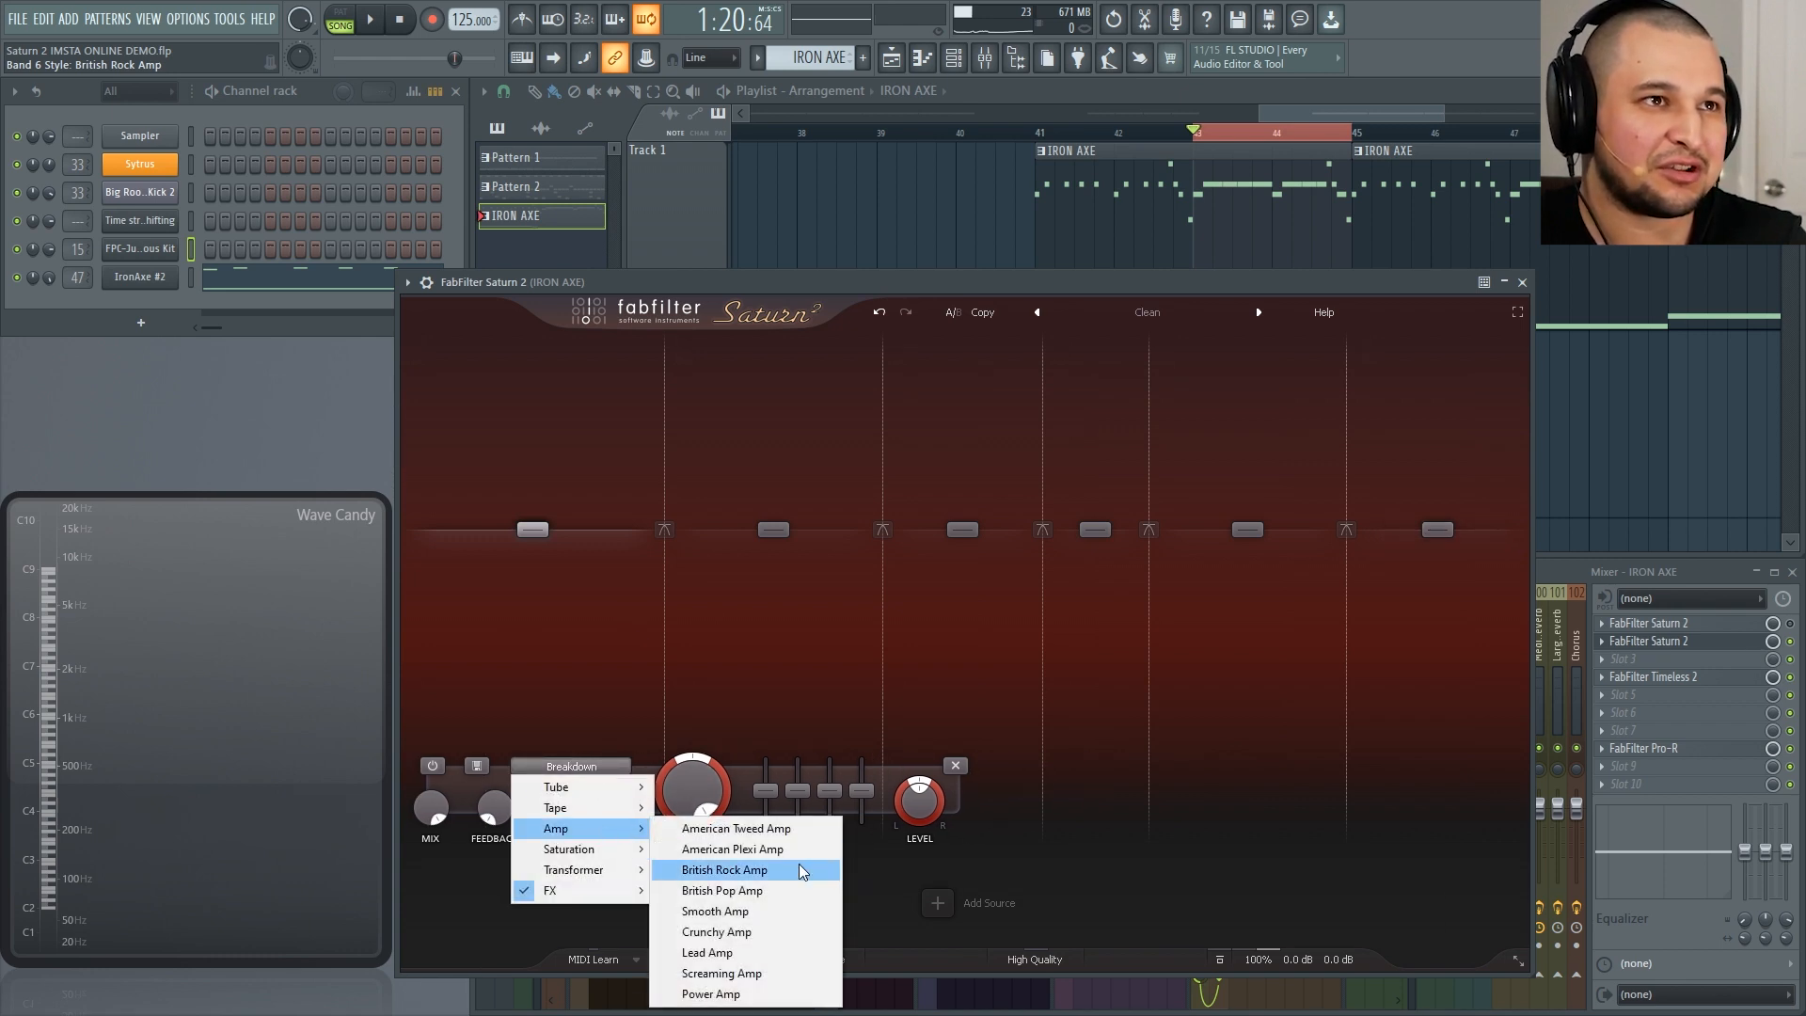
pyautogui.click(799, 863)
# Step: Play the guitar loop and reduce the Band 3 drive from full while listening, with playback stopped at the end
pyautogui.press('space')
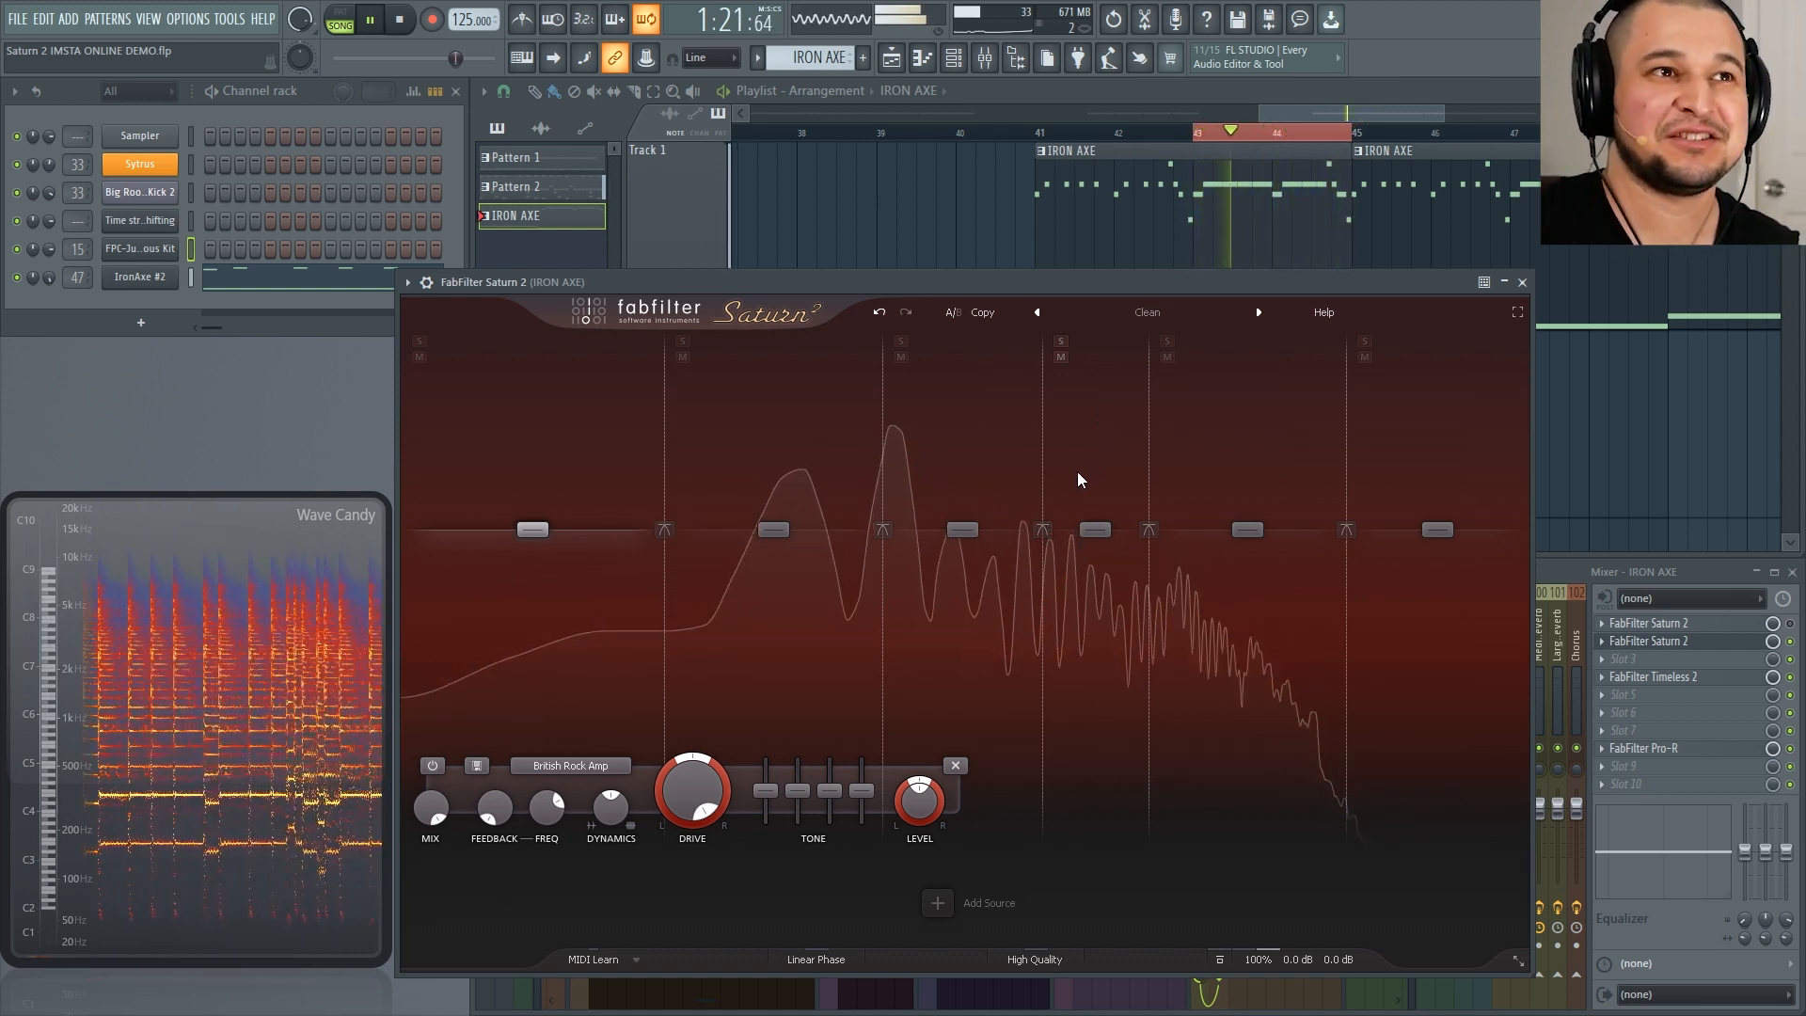
pyautogui.click(975, 629)
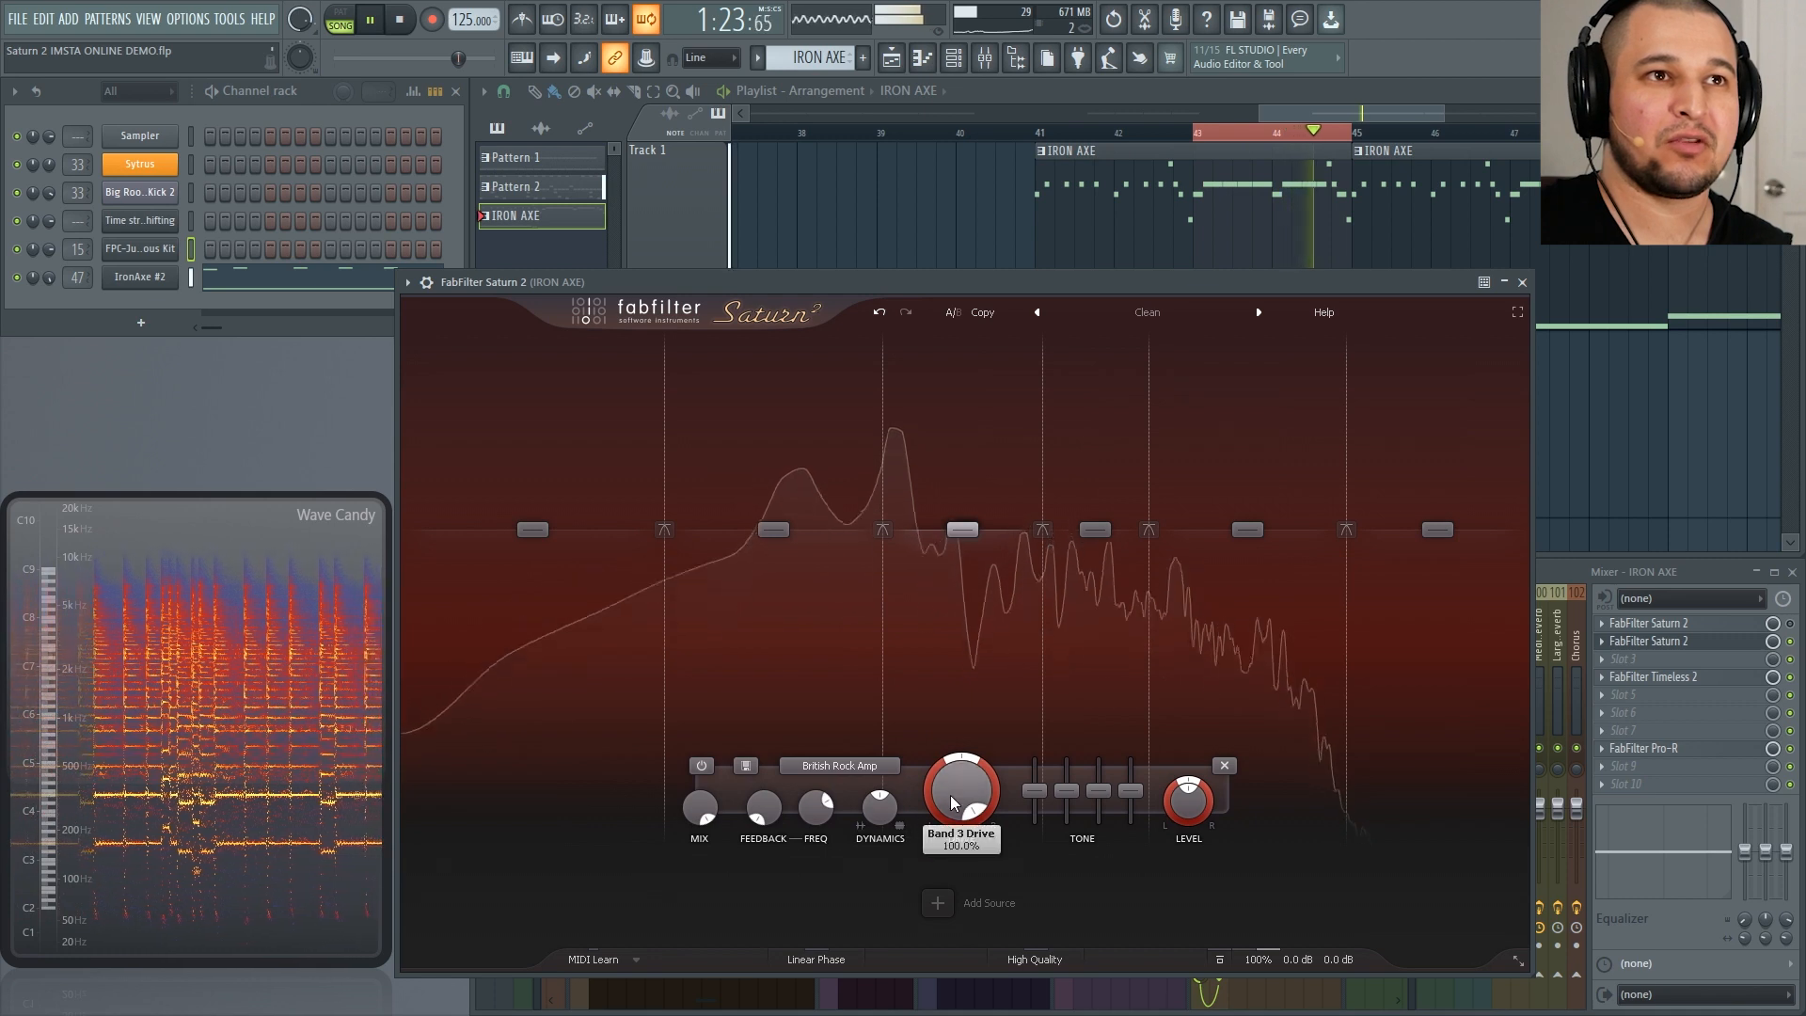
pyautogui.moveTo(950, 794); pyautogui.dragTo(941, 854)
pyautogui.press('space')
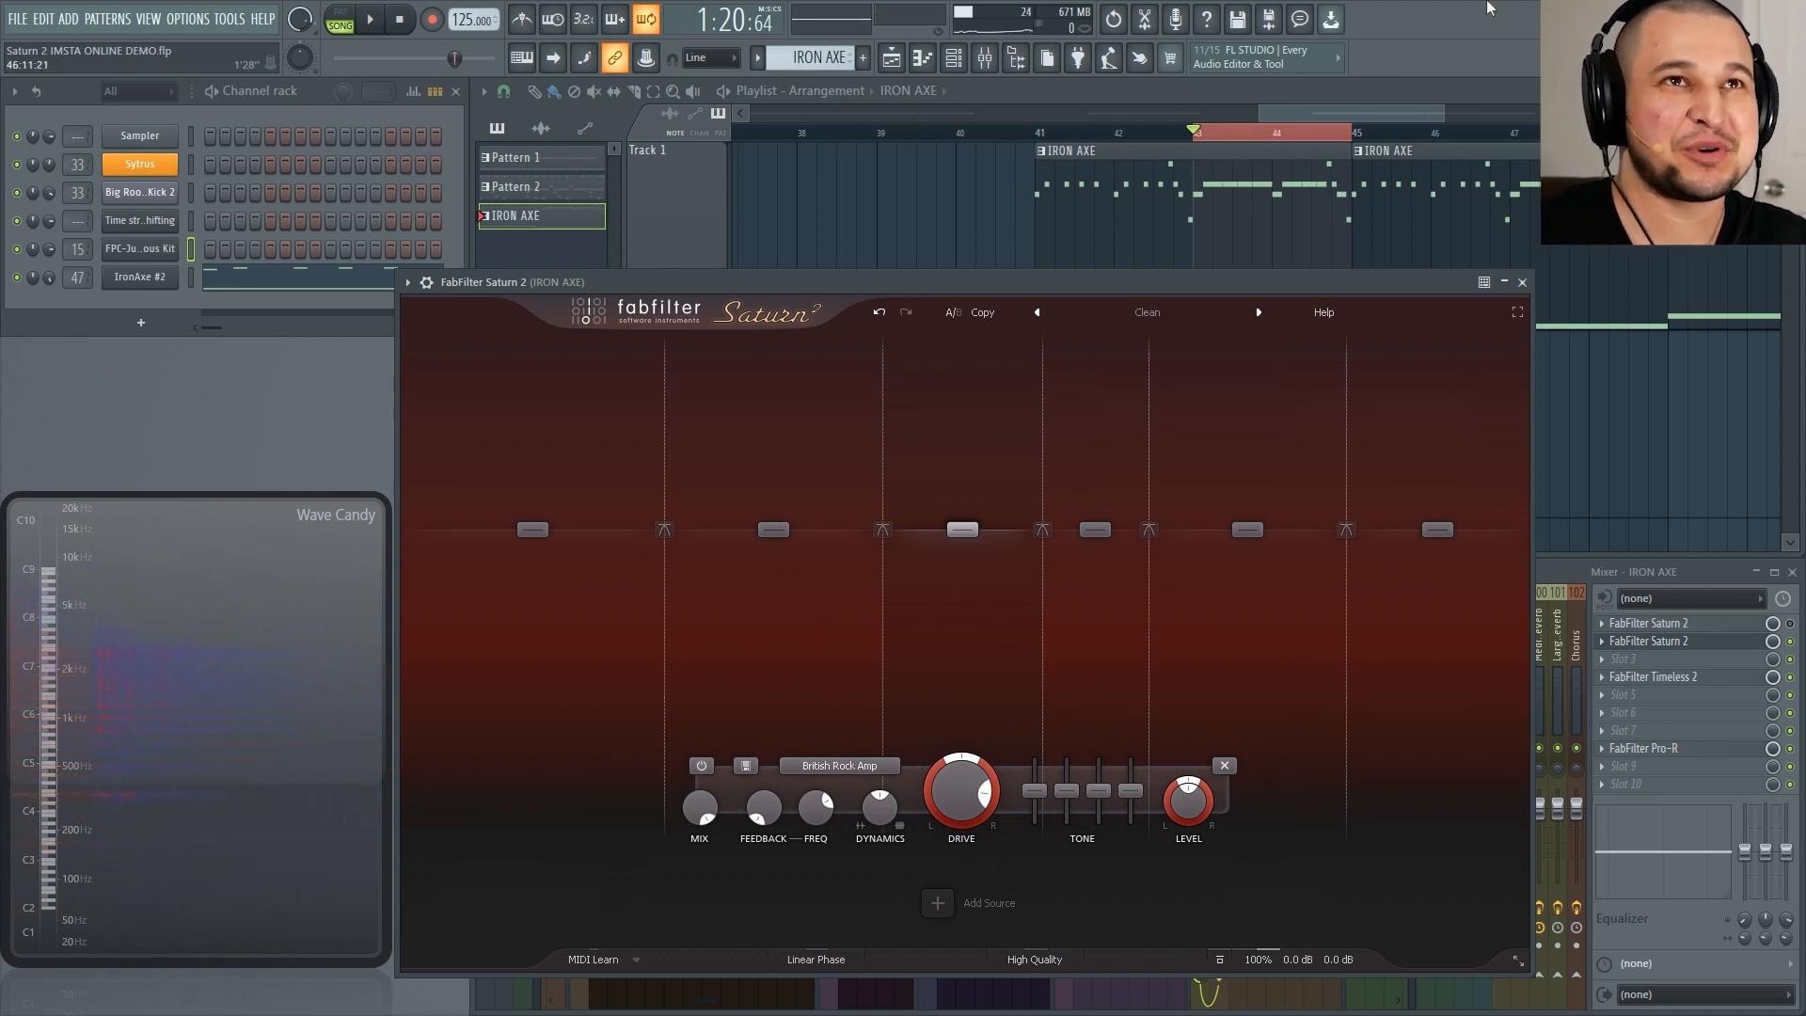
# Step: Save the current multiband setup as a new Saturn 2 preset named "6 Band Random Amp"
pyautogui.click(1145, 312)
pyautogui.click(1112, 532)
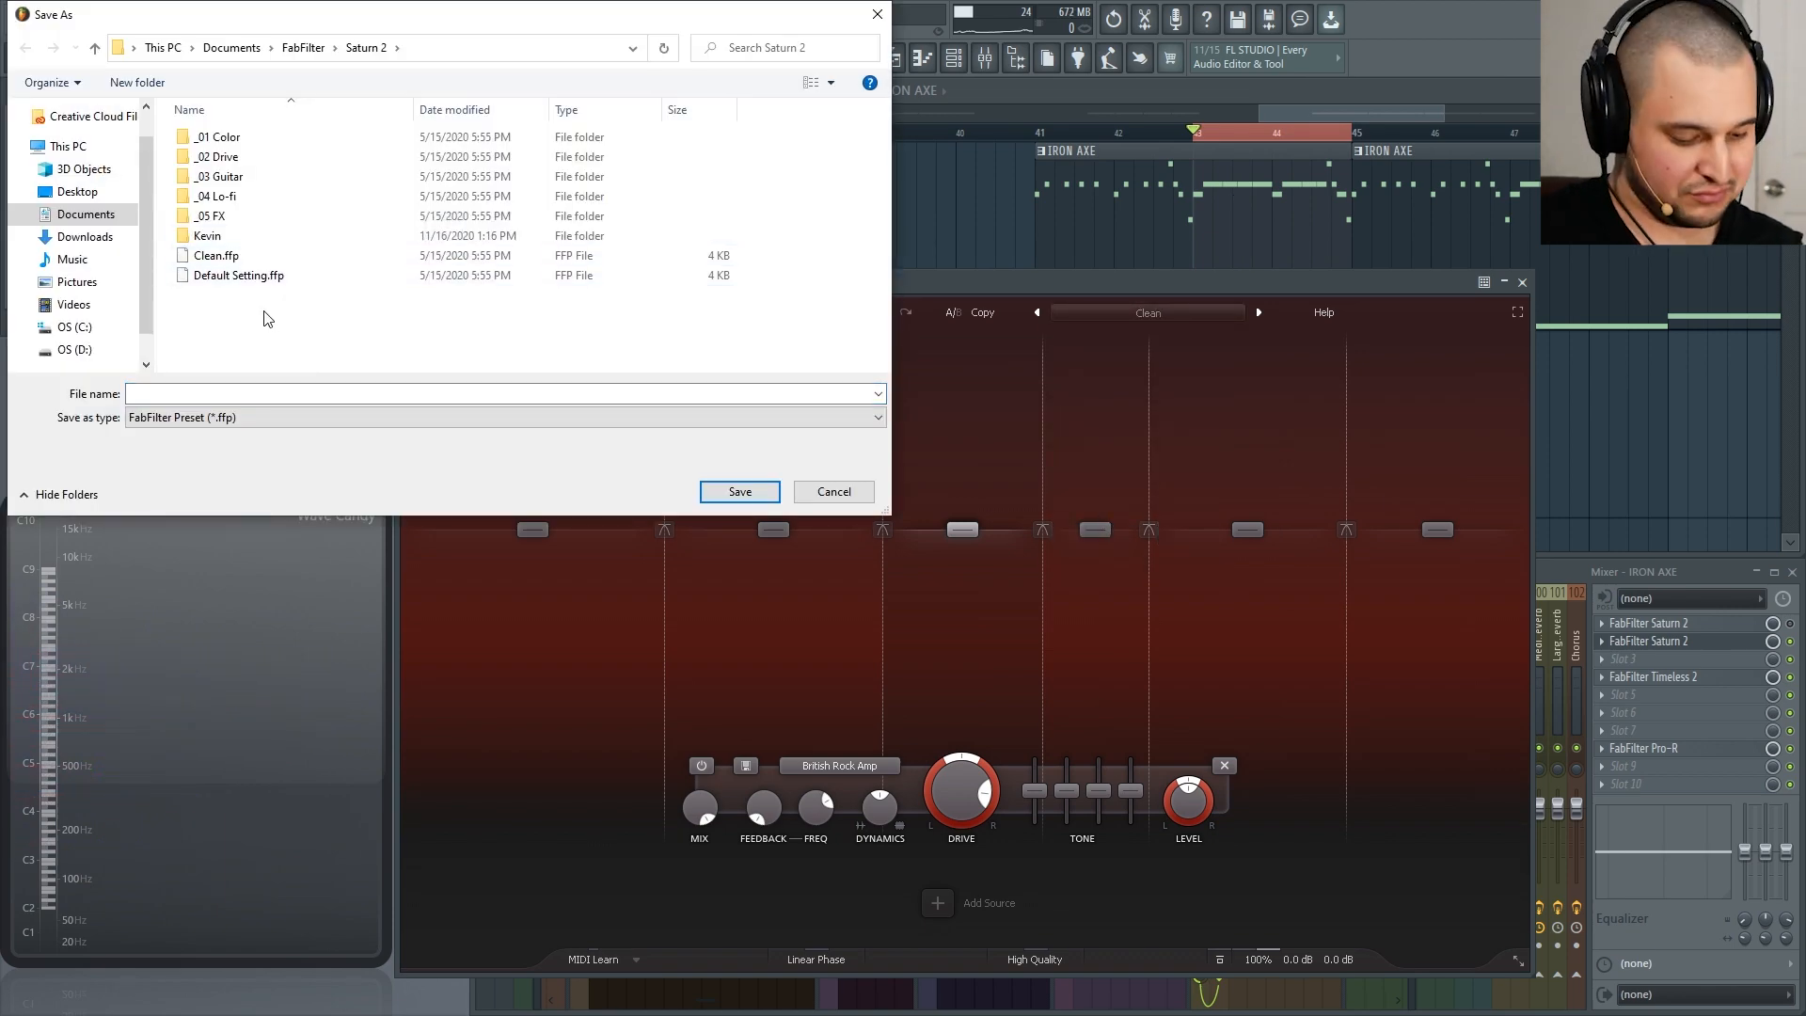
pyautogui.press('capslock')
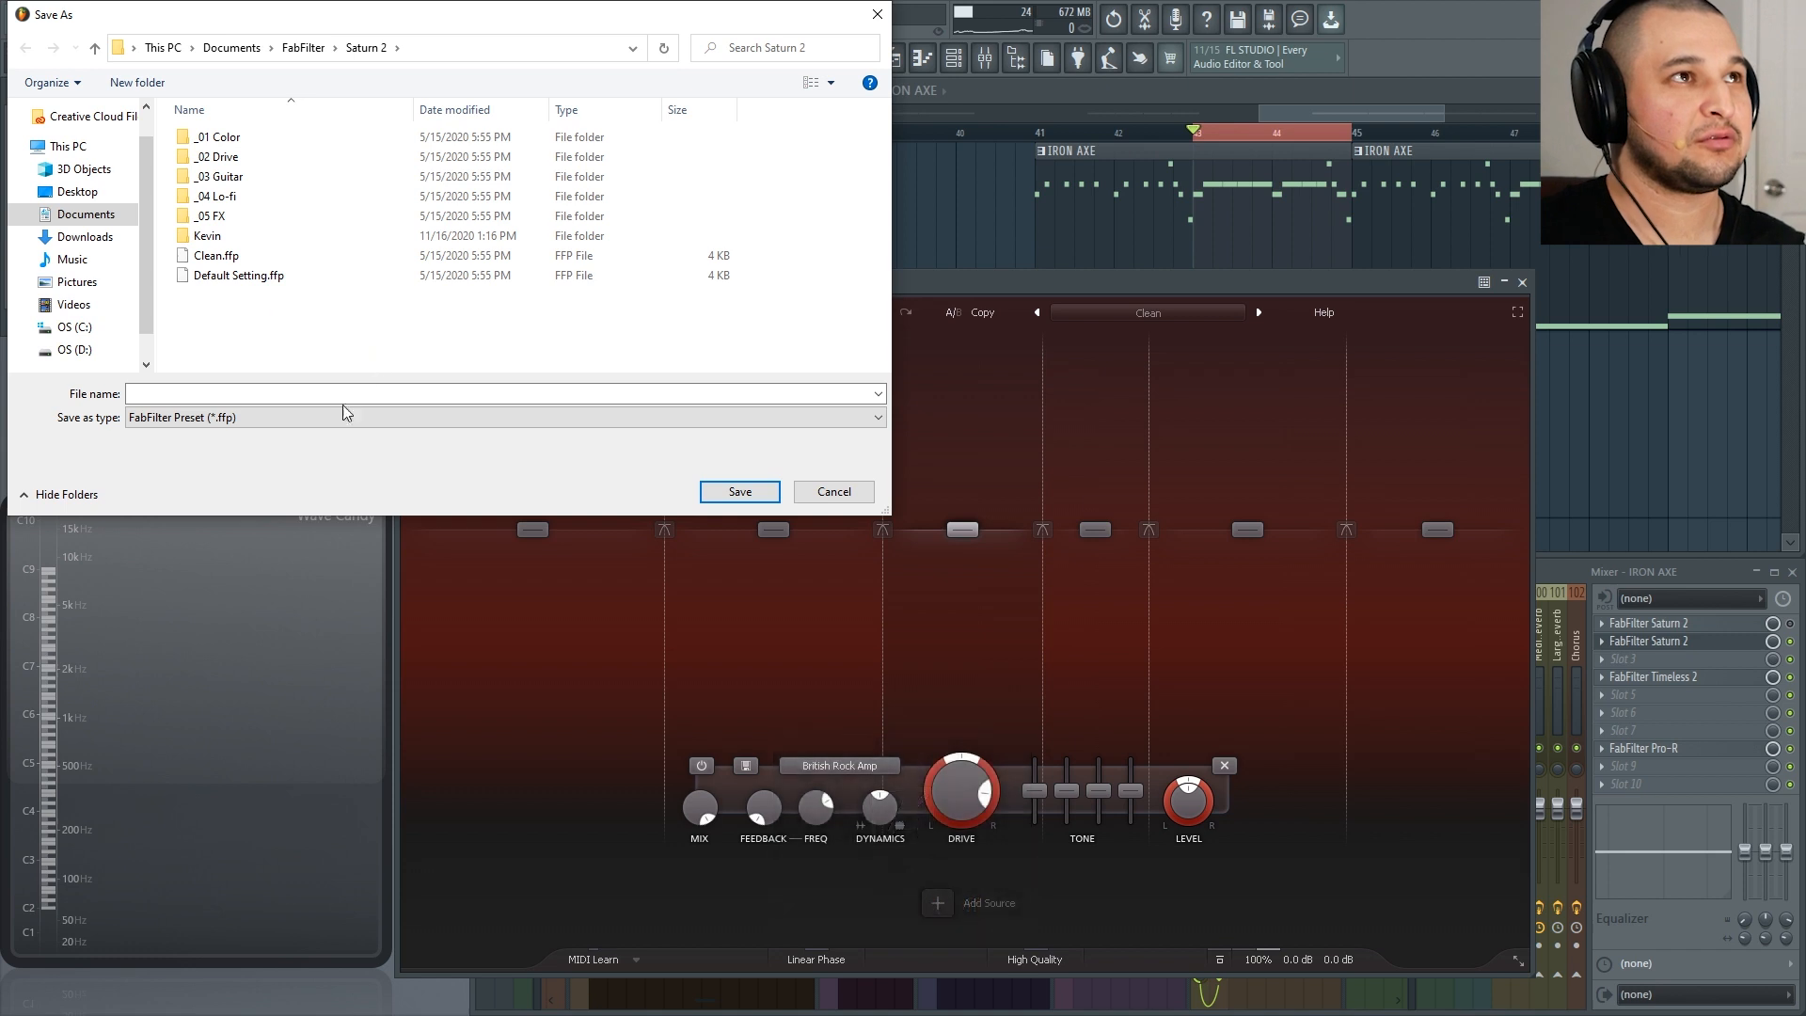
pyautogui.write('6 b')
pyautogui.press('capslock')
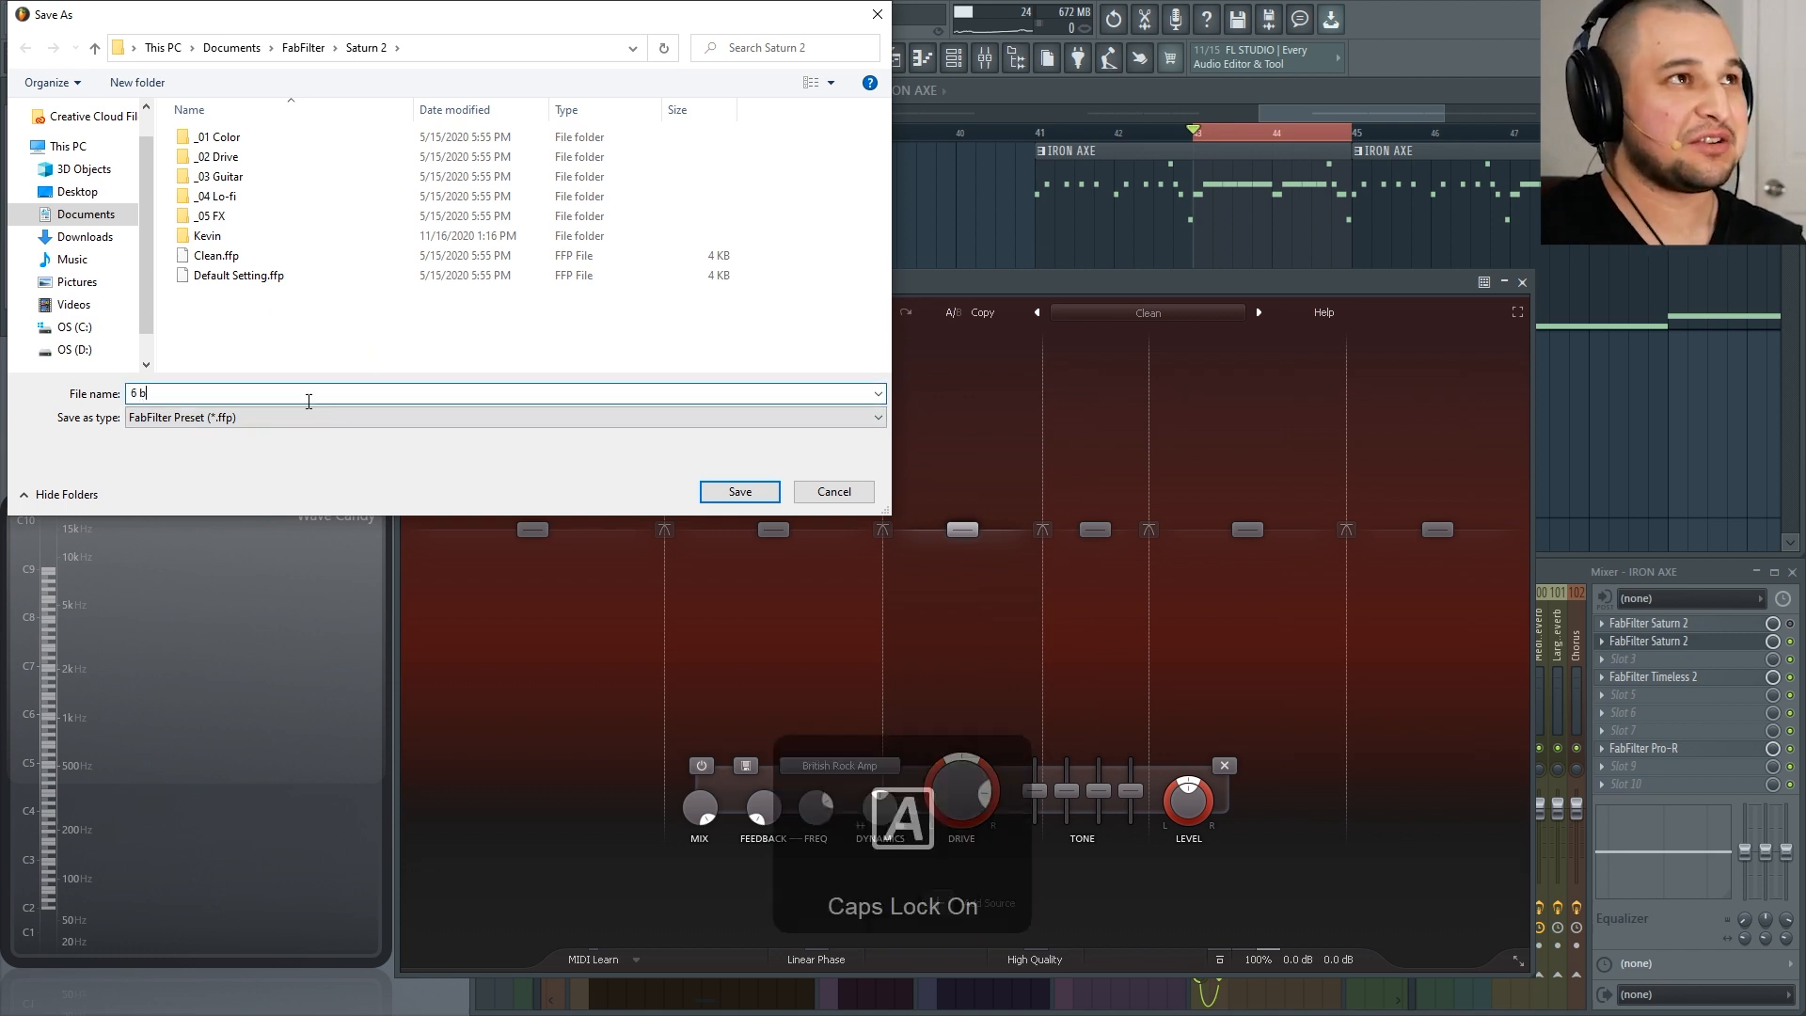
pyautogui.write('and Ramd')
pyautogui.press('BackSpace')
pyautogui.press('BackSpace')
pyautogui.write('nd')
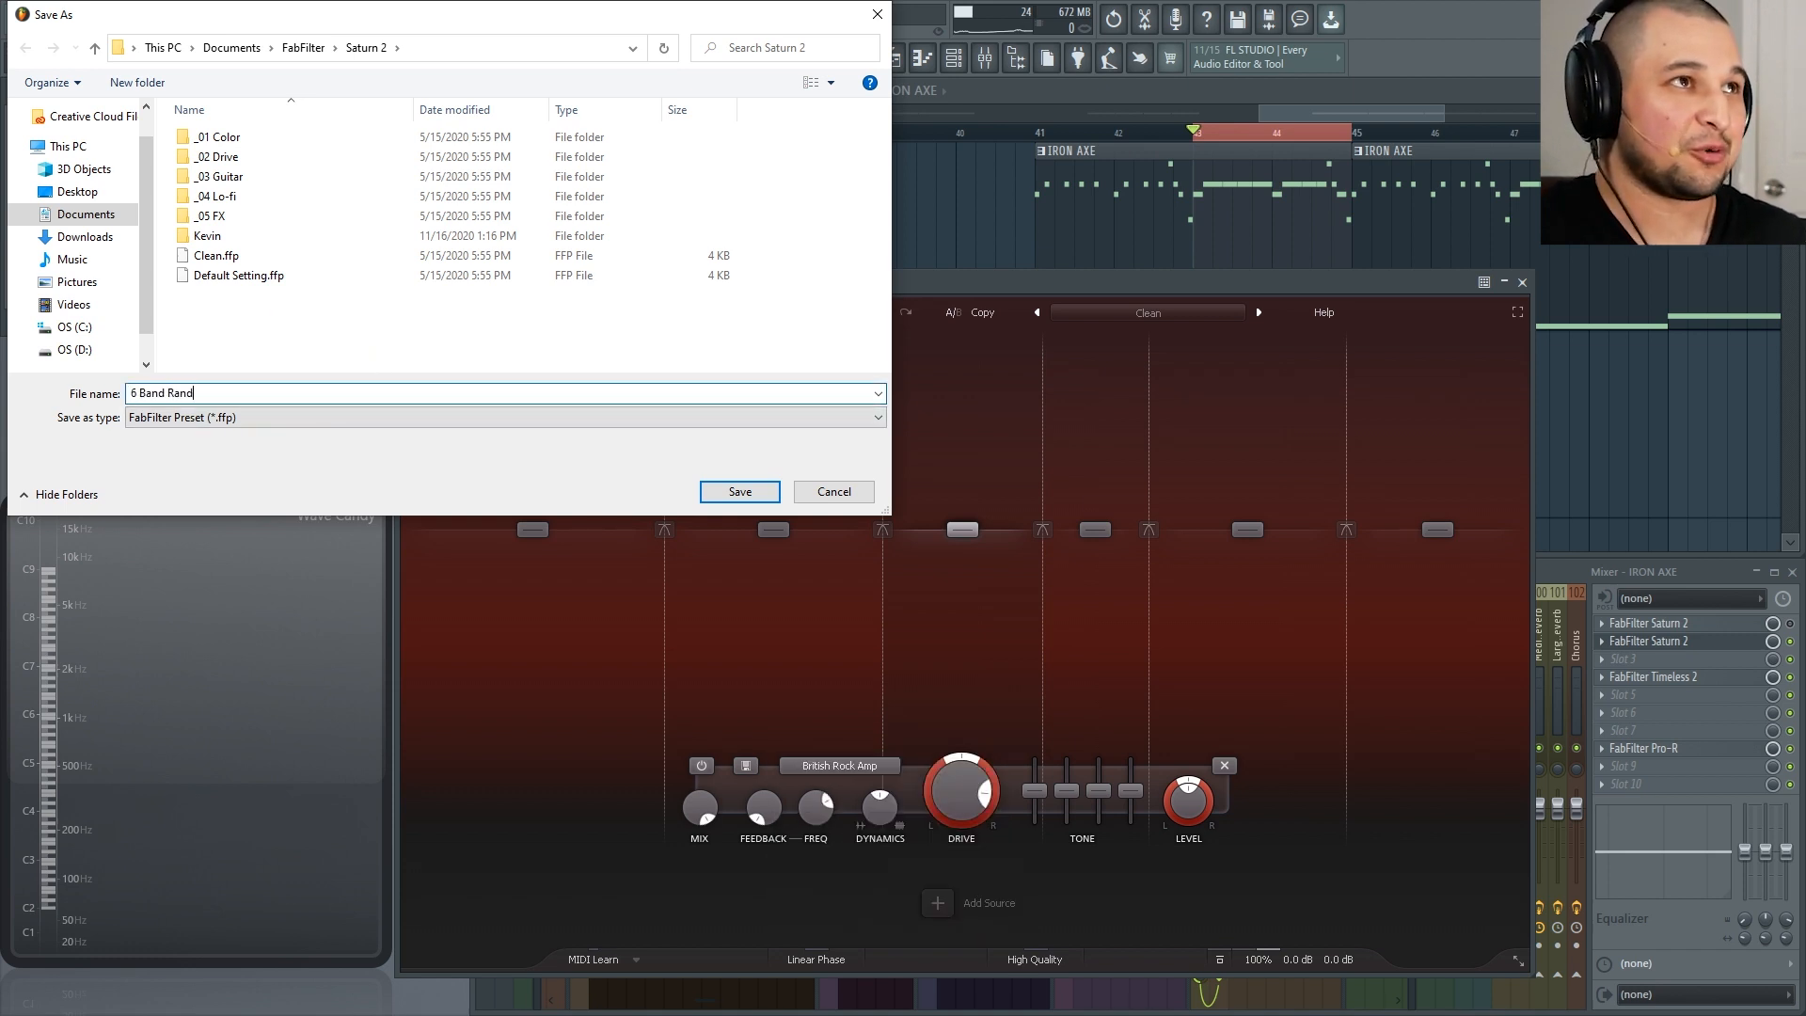
pyautogui.write('om')
pyautogui.press('capslock')
pyautogui.write('A')
pyautogui.press('capslock')
pyautogui.write('mp')
pyautogui.press('Return')
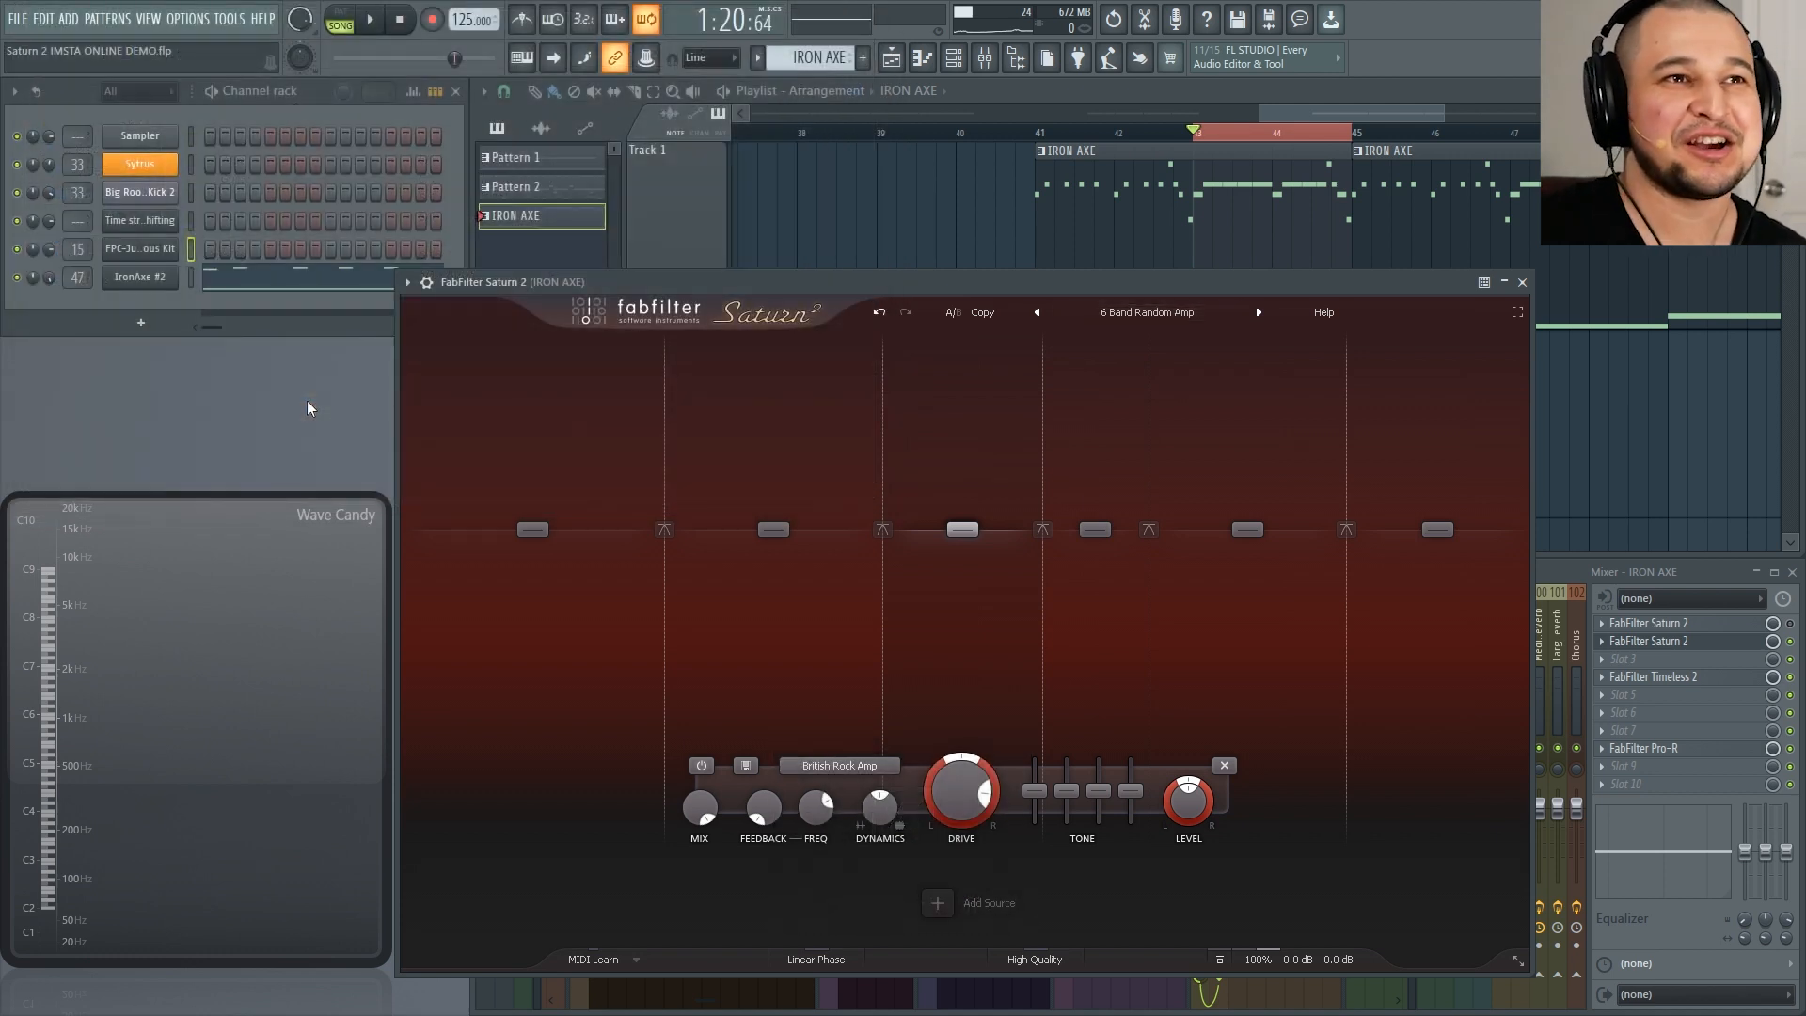
# Step: Audition Band 4 at lower levels during playback and set its level to about -1.29 dB
pyautogui.click(1052, 653)
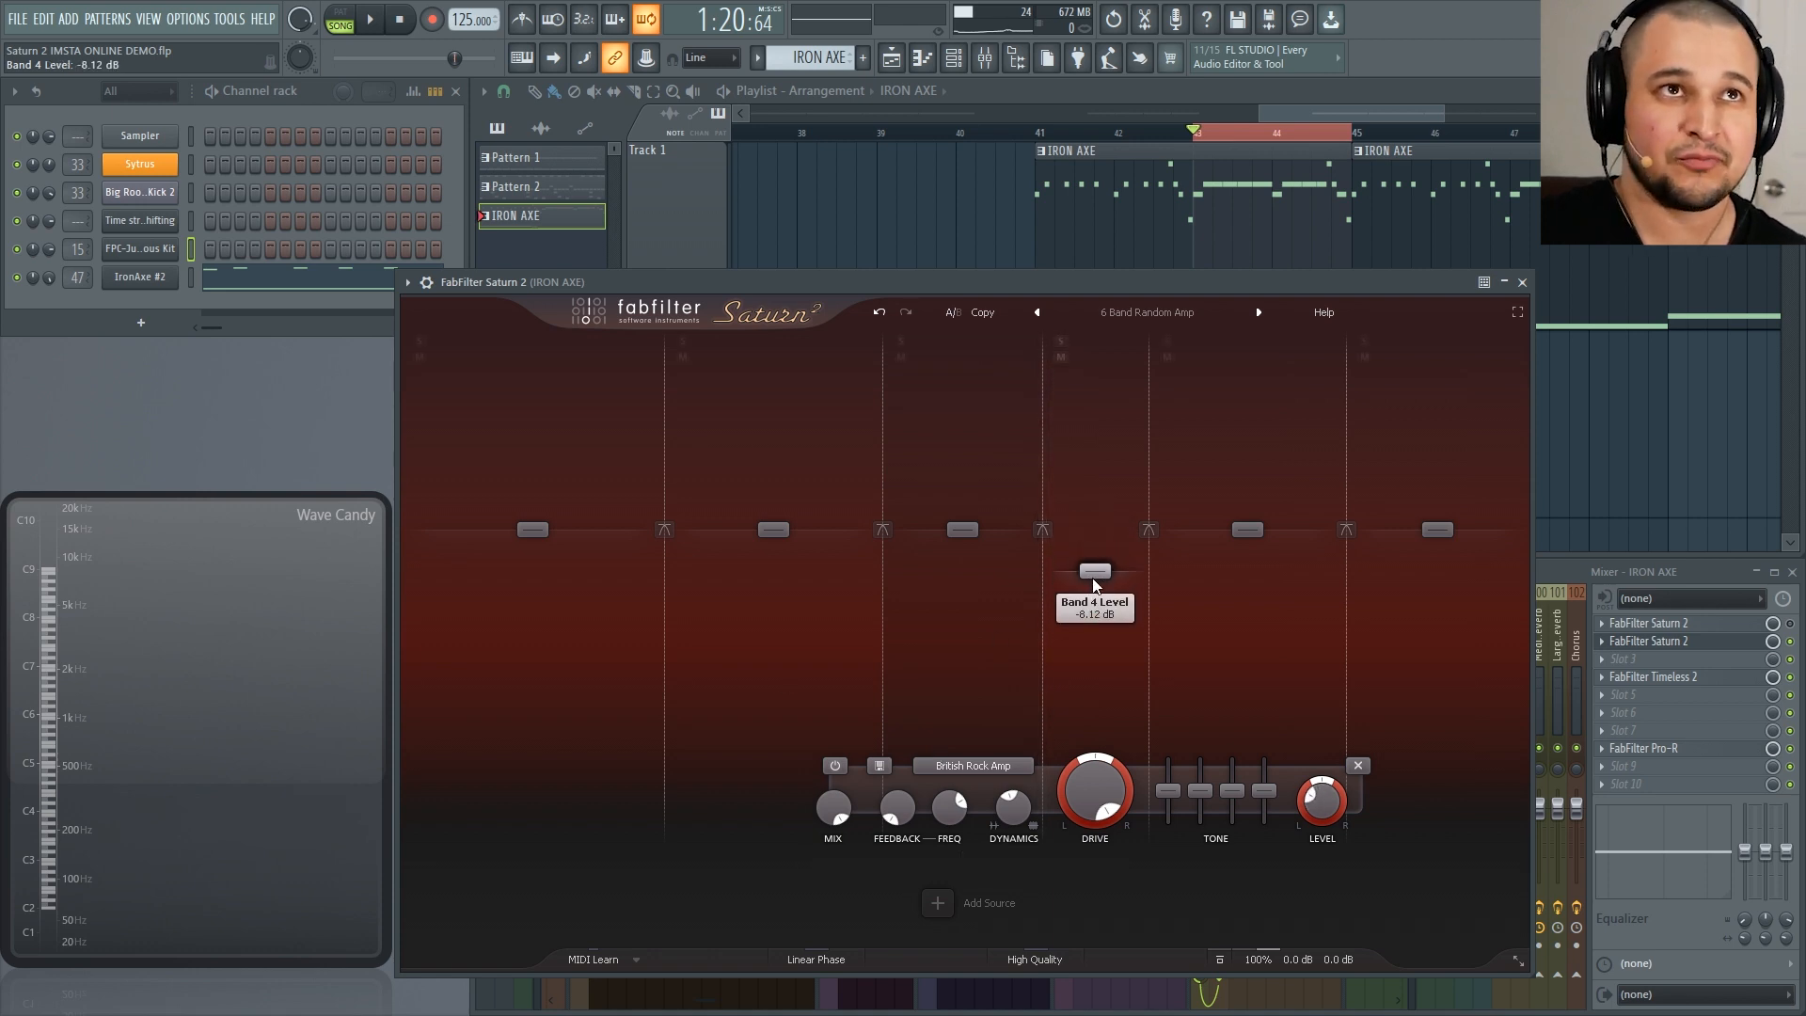
pyautogui.press('space')
pyautogui.moveTo(1095, 584)
pyautogui.mouseDown()
pyautogui.moveTo(1095, 555)
pyautogui.moveTo(1060, 596)
pyautogui.moveTo(1054, 694)
pyautogui.moveTo(1057, 444)
pyautogui.moveTo(1029, 668)
pyautogui.moveTo(1007, 484)
pyautogui.moveTo(994, 544)
pyautogui.mouseUp()
pyautogui.press('space')
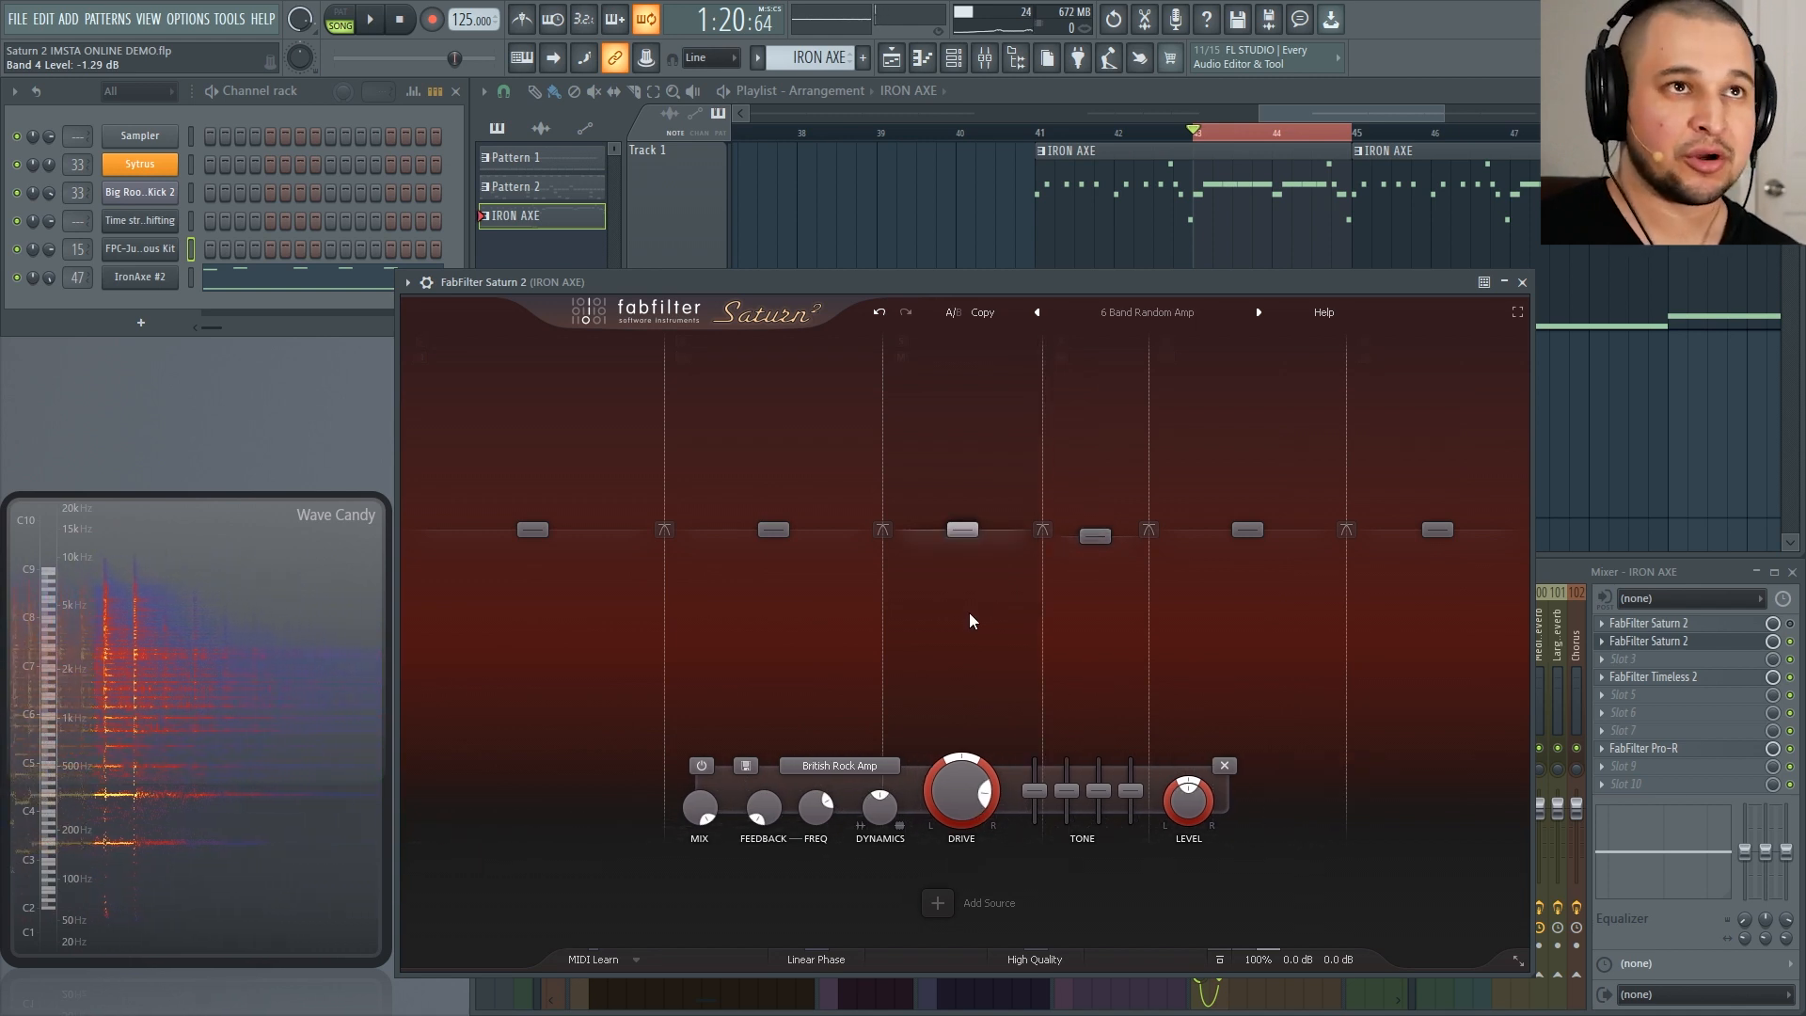
# Step: Sweep the Band 3 drive down and up while the guitar loop plays, finishing at about 85.5%
pyautogui.moveTo(961, 790); pyautogui.dragTo(999, 967)
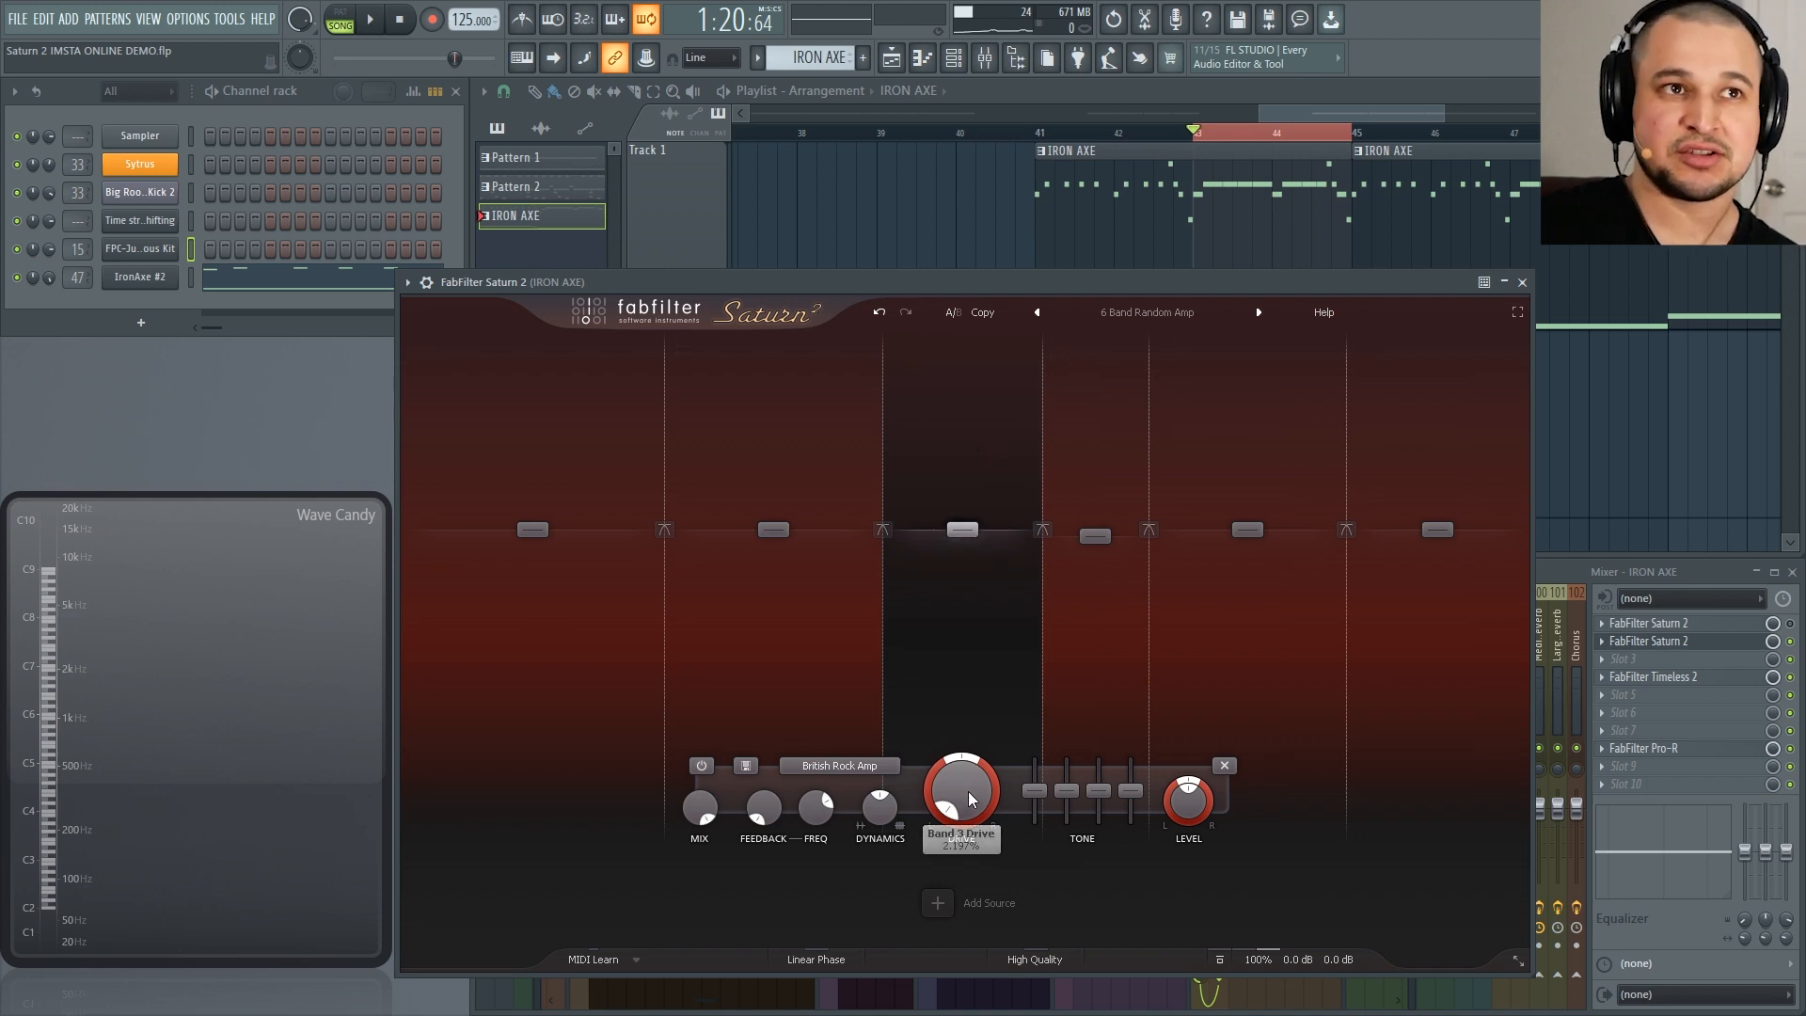
pyautogui.moveTo(968, 792); pyautogui.dragTo(967, 661)
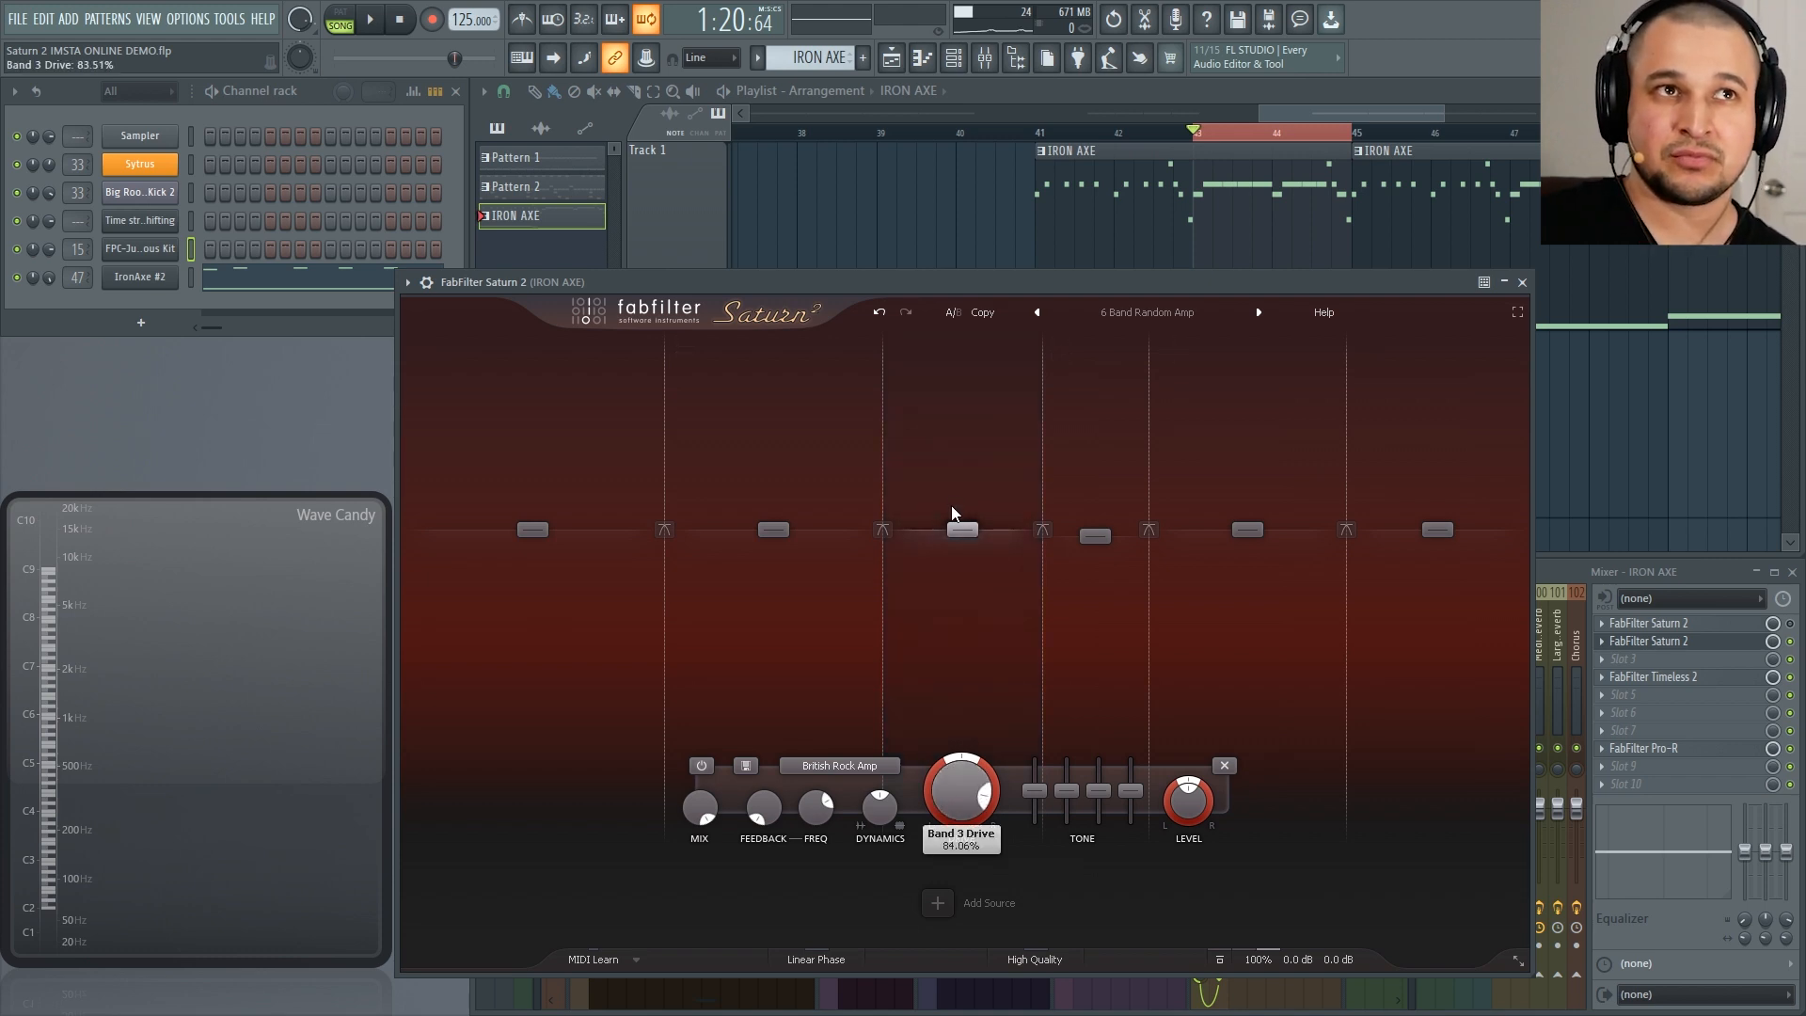
pyautogui.moveTo(947, 482); pyautogui.dragTo(979, 730)
pyautogui.press('space')
pyautogui.moveTo(968, 813); pyautogui.dragTo(957, 512)
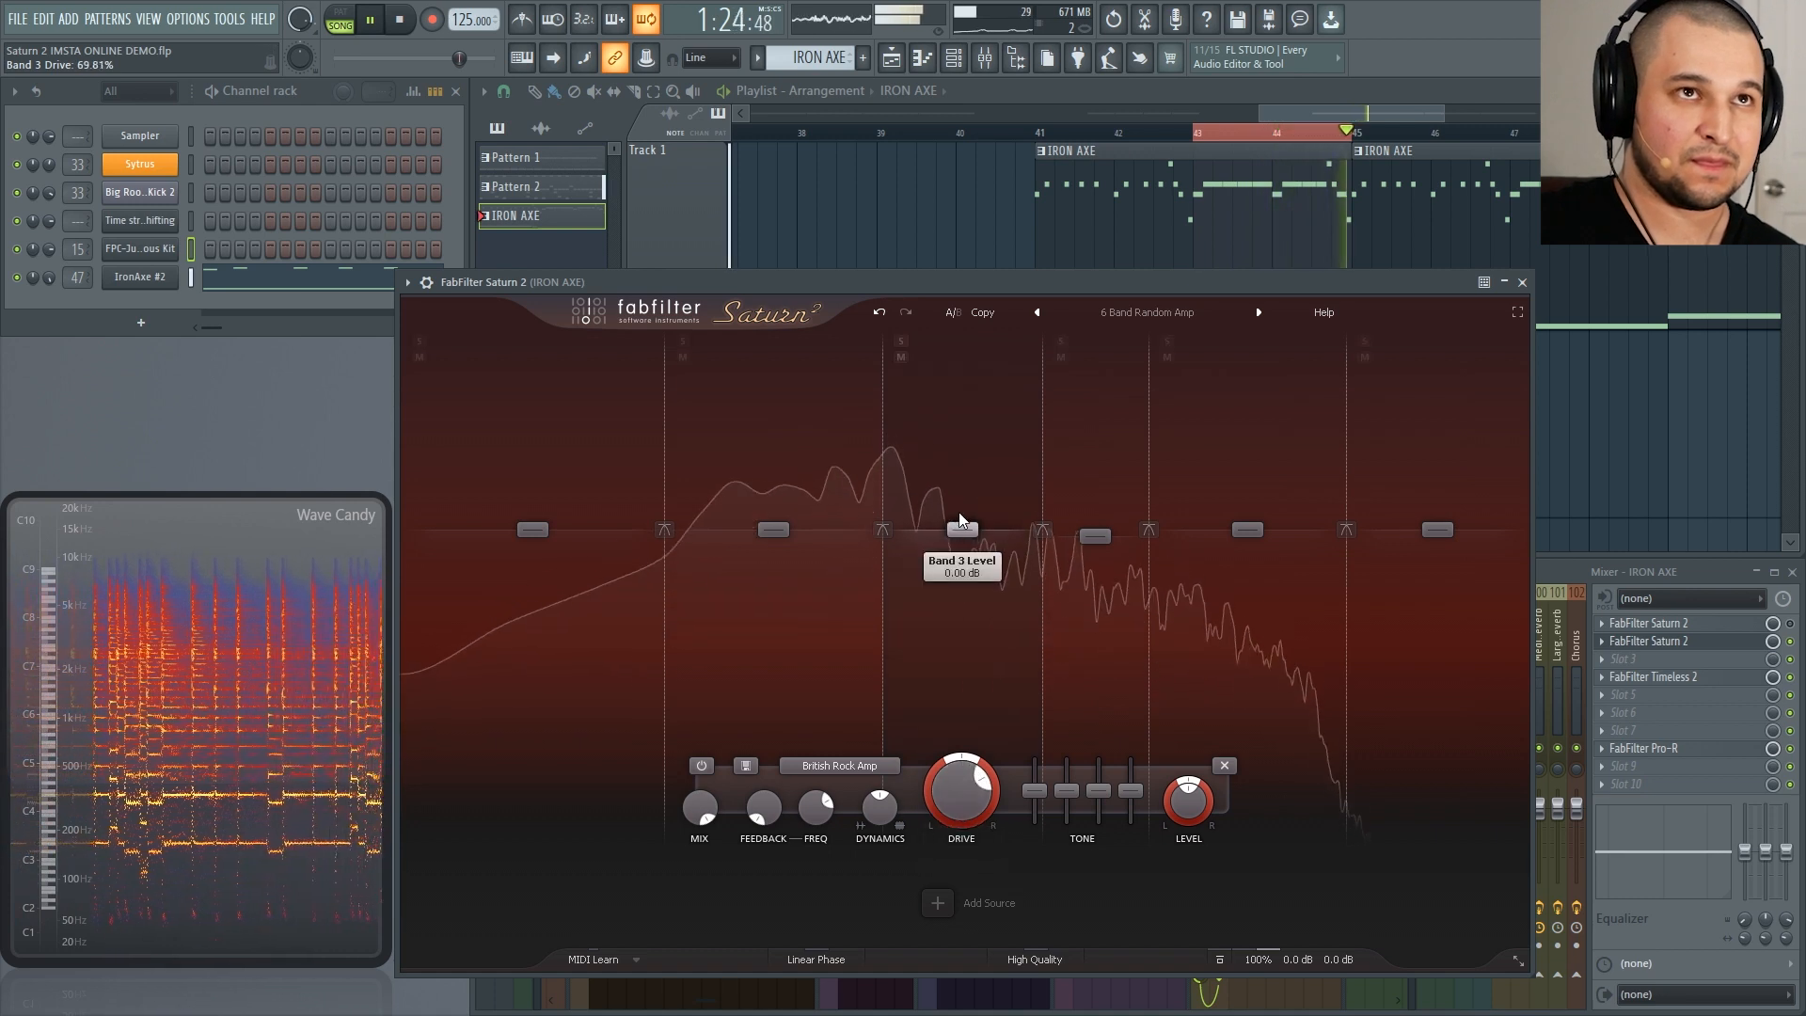
pyautogui.press('space')
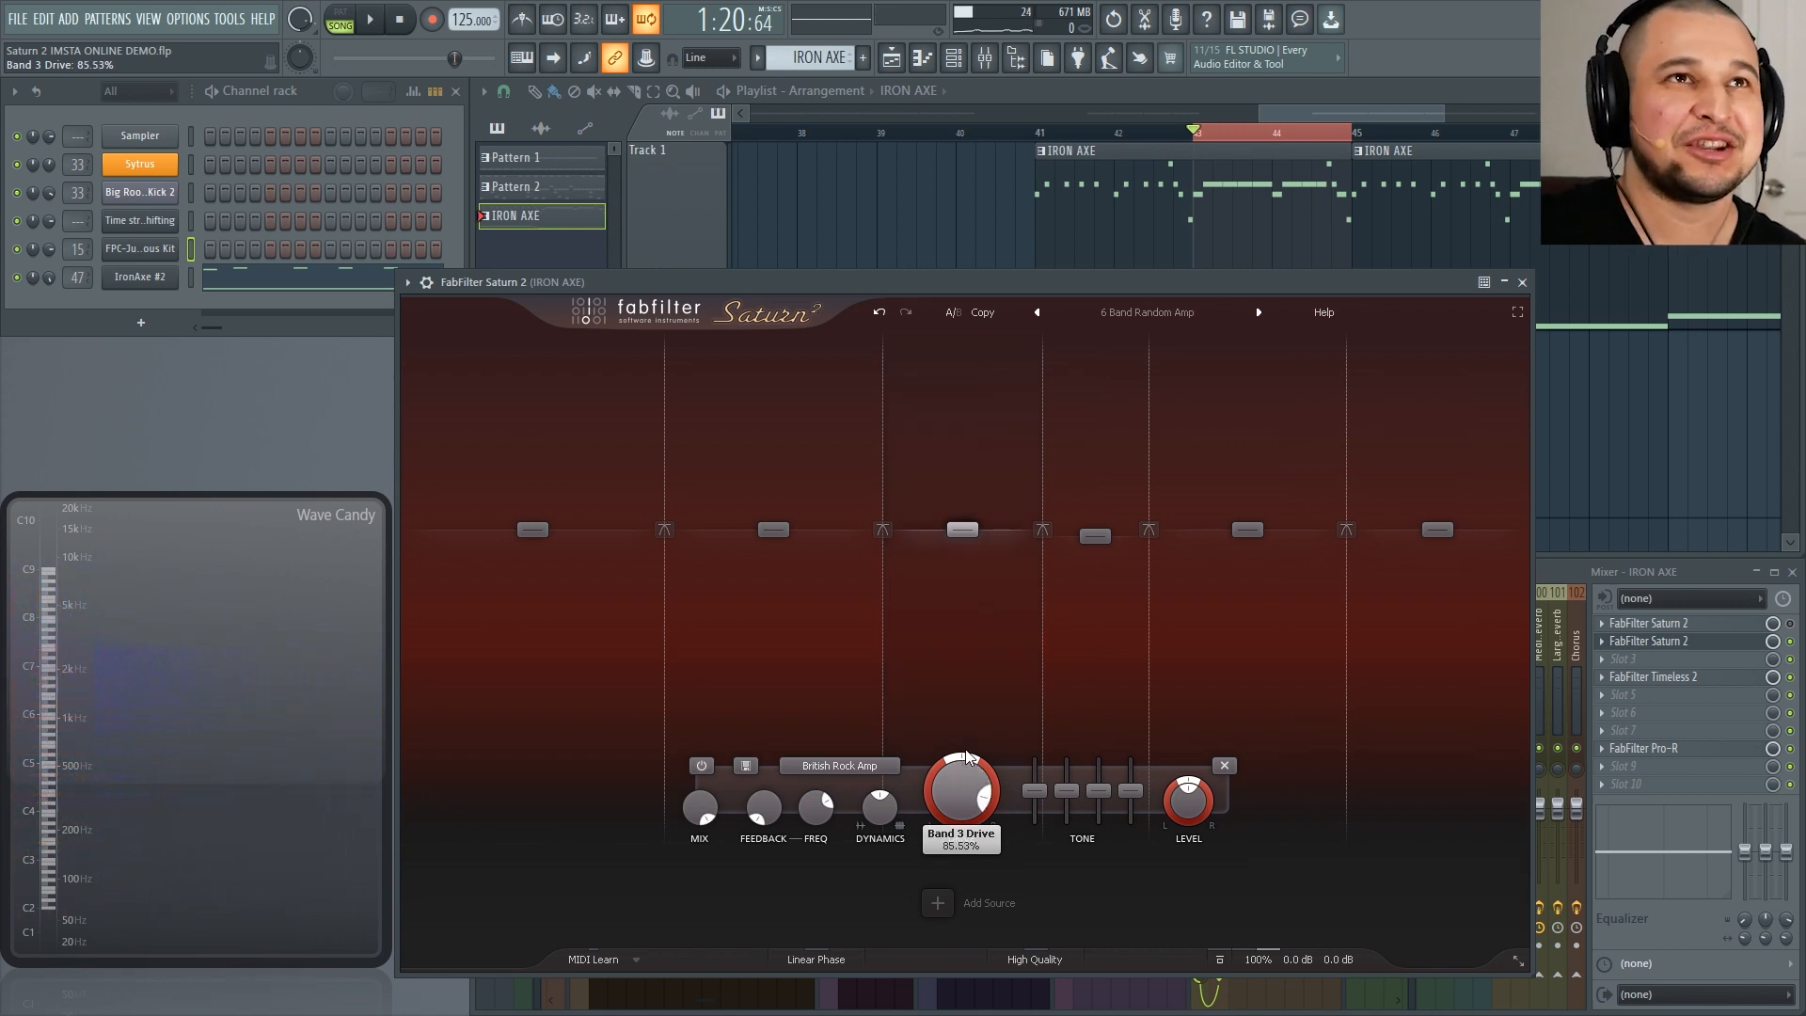
# Step: Close the Saturn 2 window and loop the first Pattern 1 clip at the start of the playlist
pyautogui.click(1522, 282)
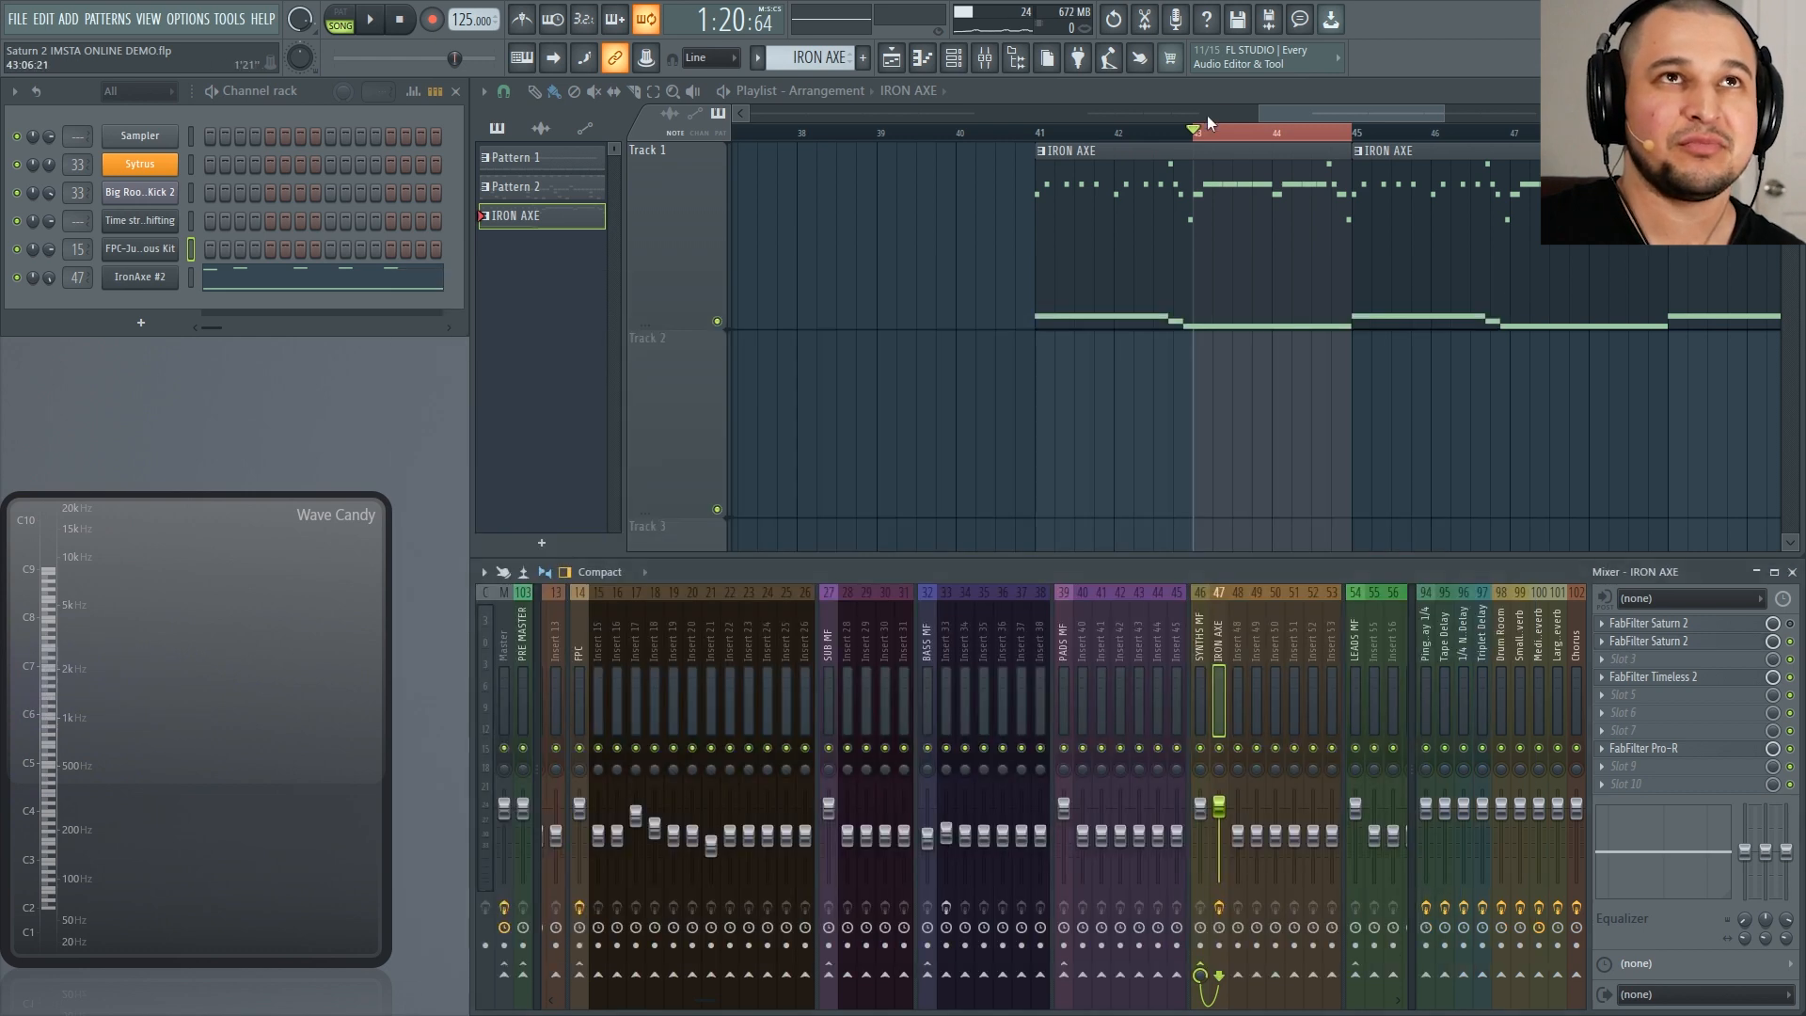
pyautogui.keyDown('ctrl'); pyautogui.rightClick(1298, 399); pyautogui.keyUp('ctrl')
pyautogui.moveTo(1789, 114); pyautogui.dragTo(354, 61)
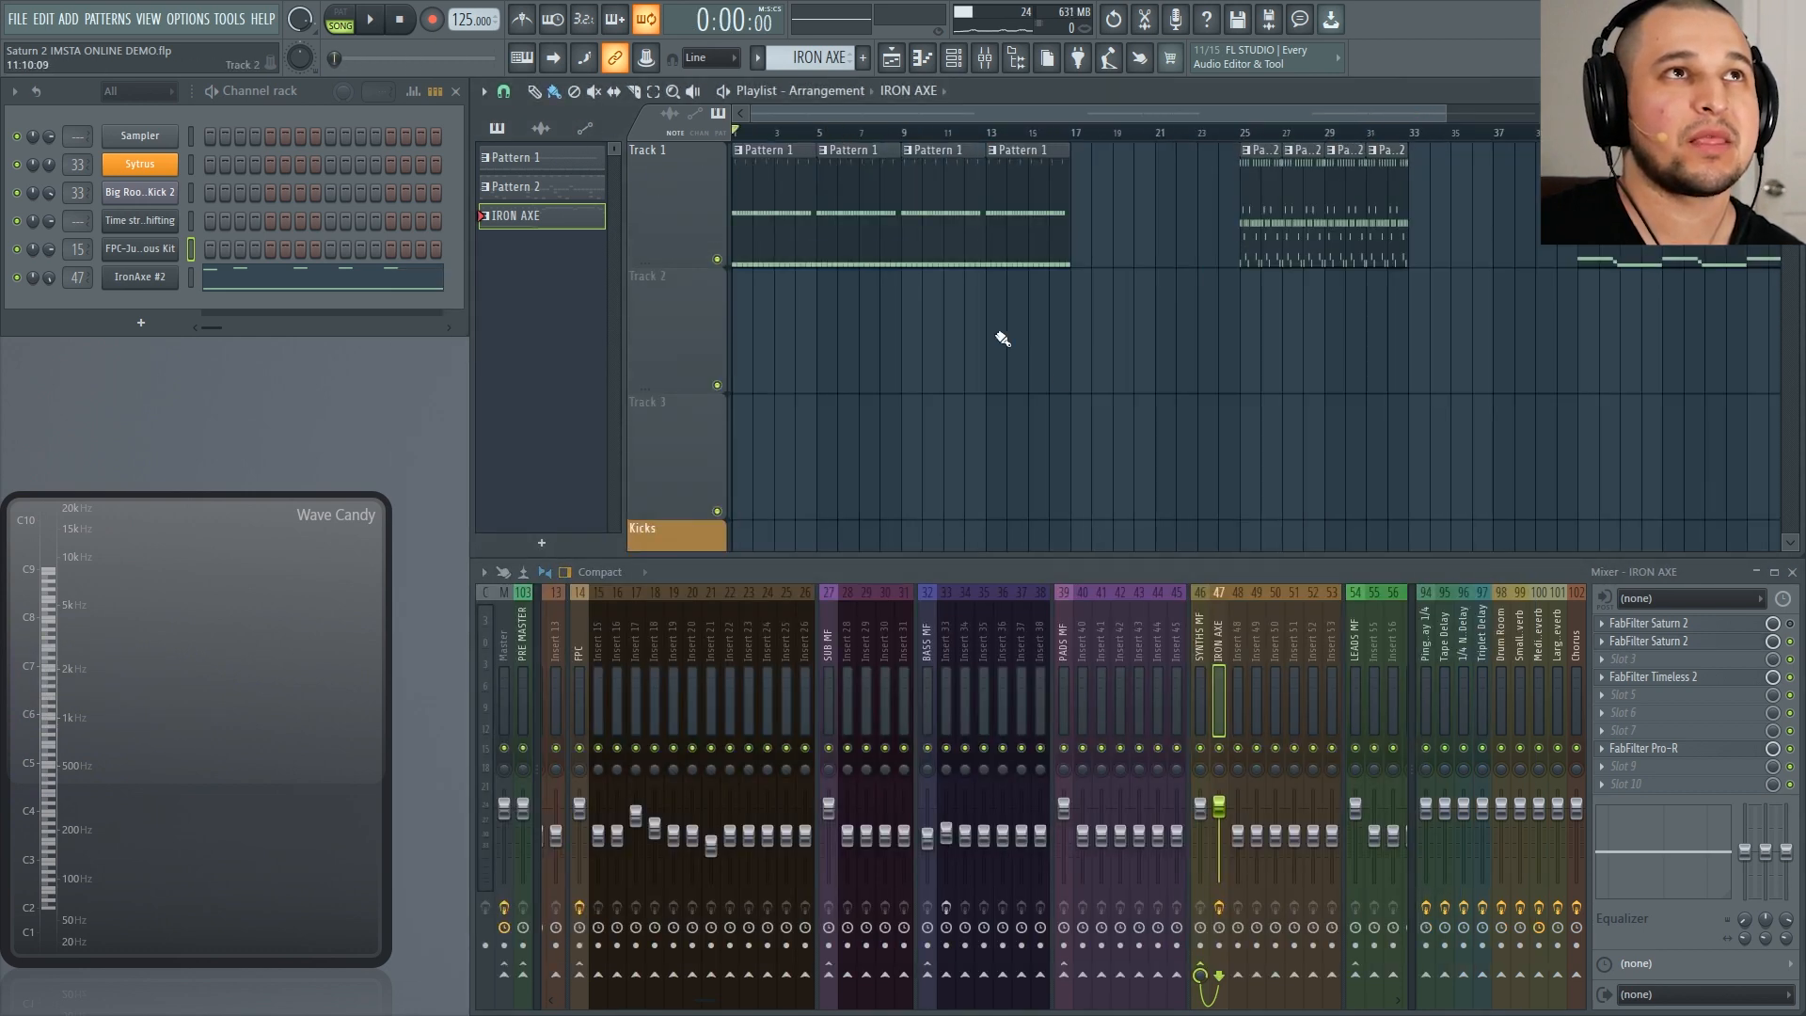
pyautogui.moveTo(1002, 339); pyautogui.dragTo(698, 115)
pyautogui.keyDown('ctrl'); pyautogui.scroll(-4, 1008, 339); pyautogui.keyUp('ctrl')
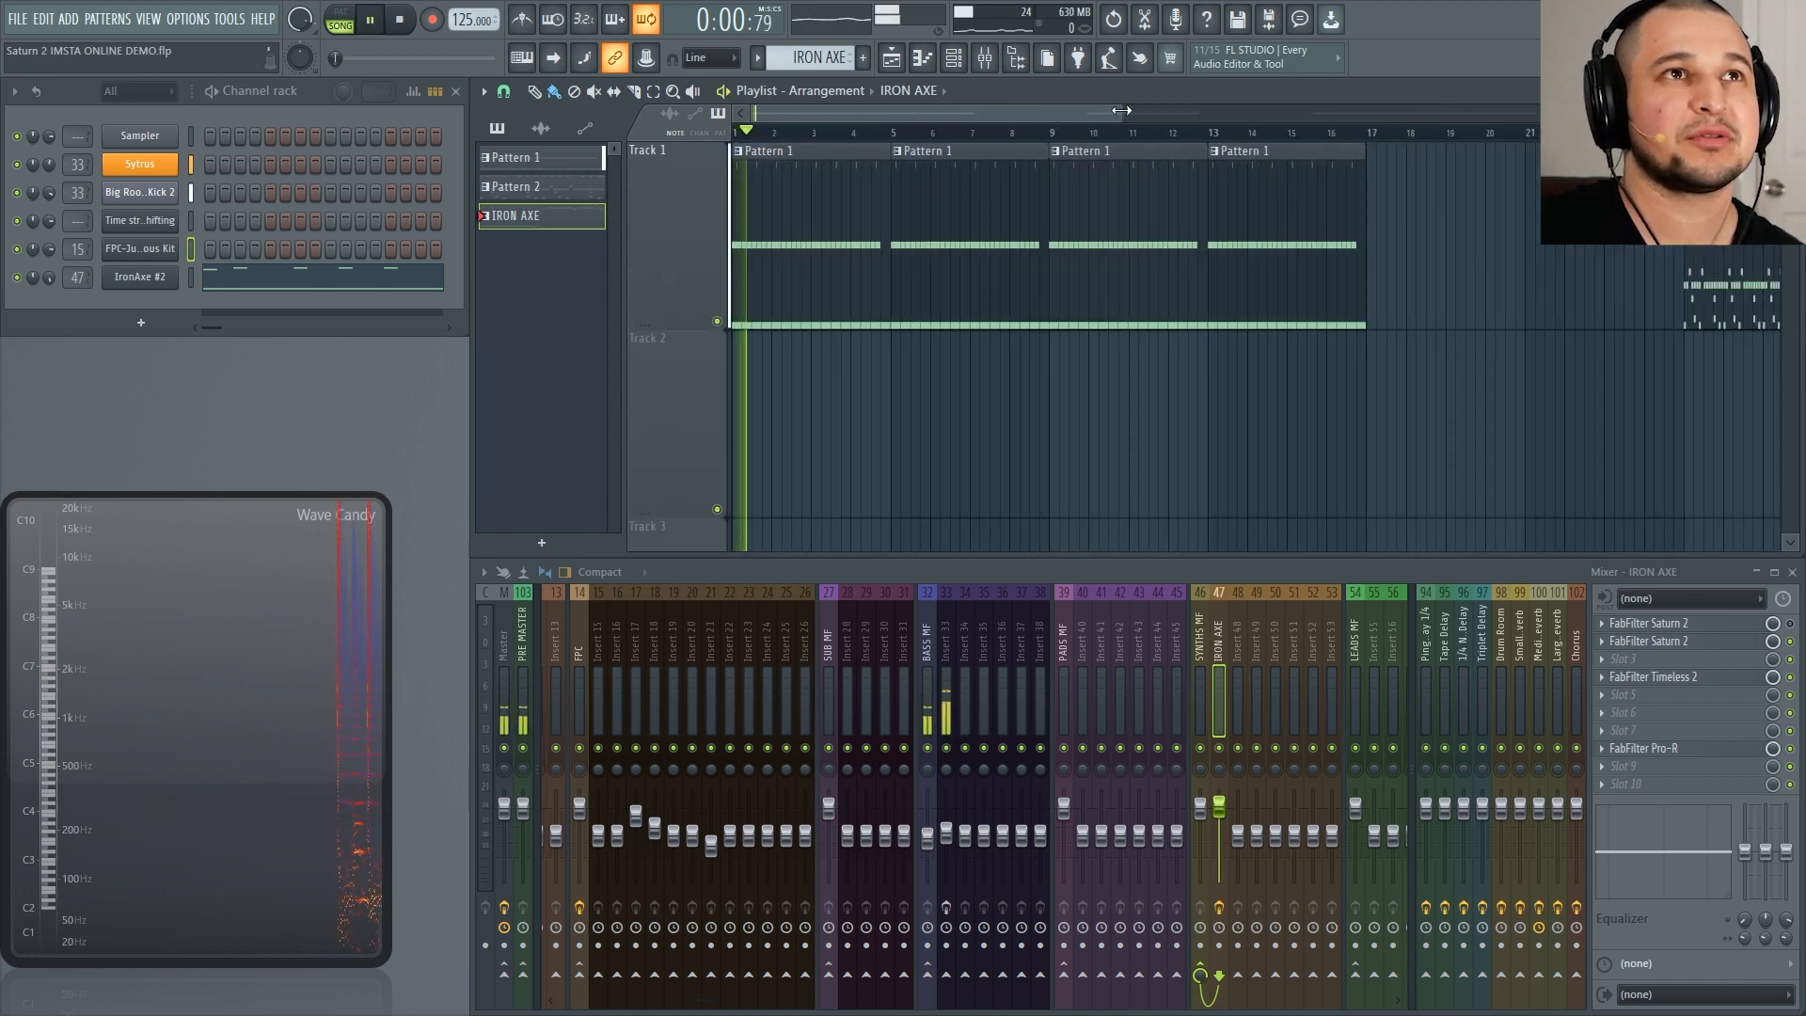
pyautogui.moveTo(1121, 110); pyautogui.dragTo(1463, 111)
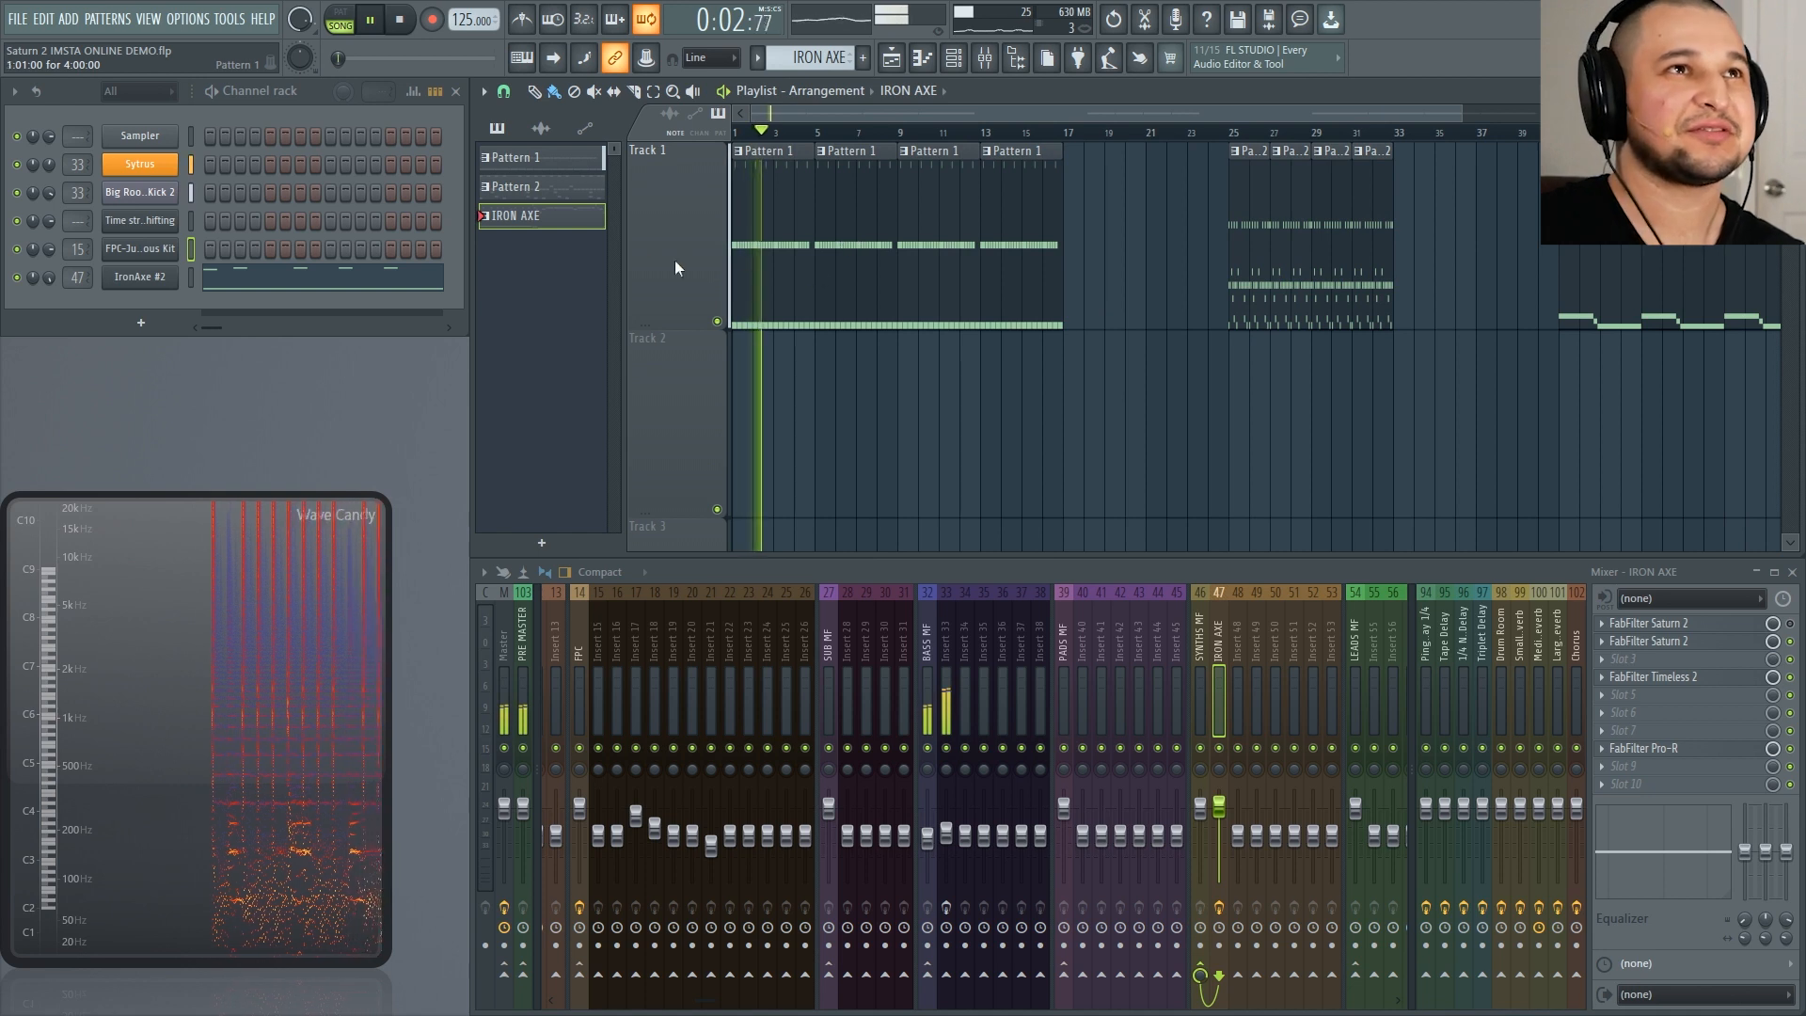
pyautogui.press('space')
pyautogui.moveTo(734, 134); pyautogui.dragTo(816, 143)
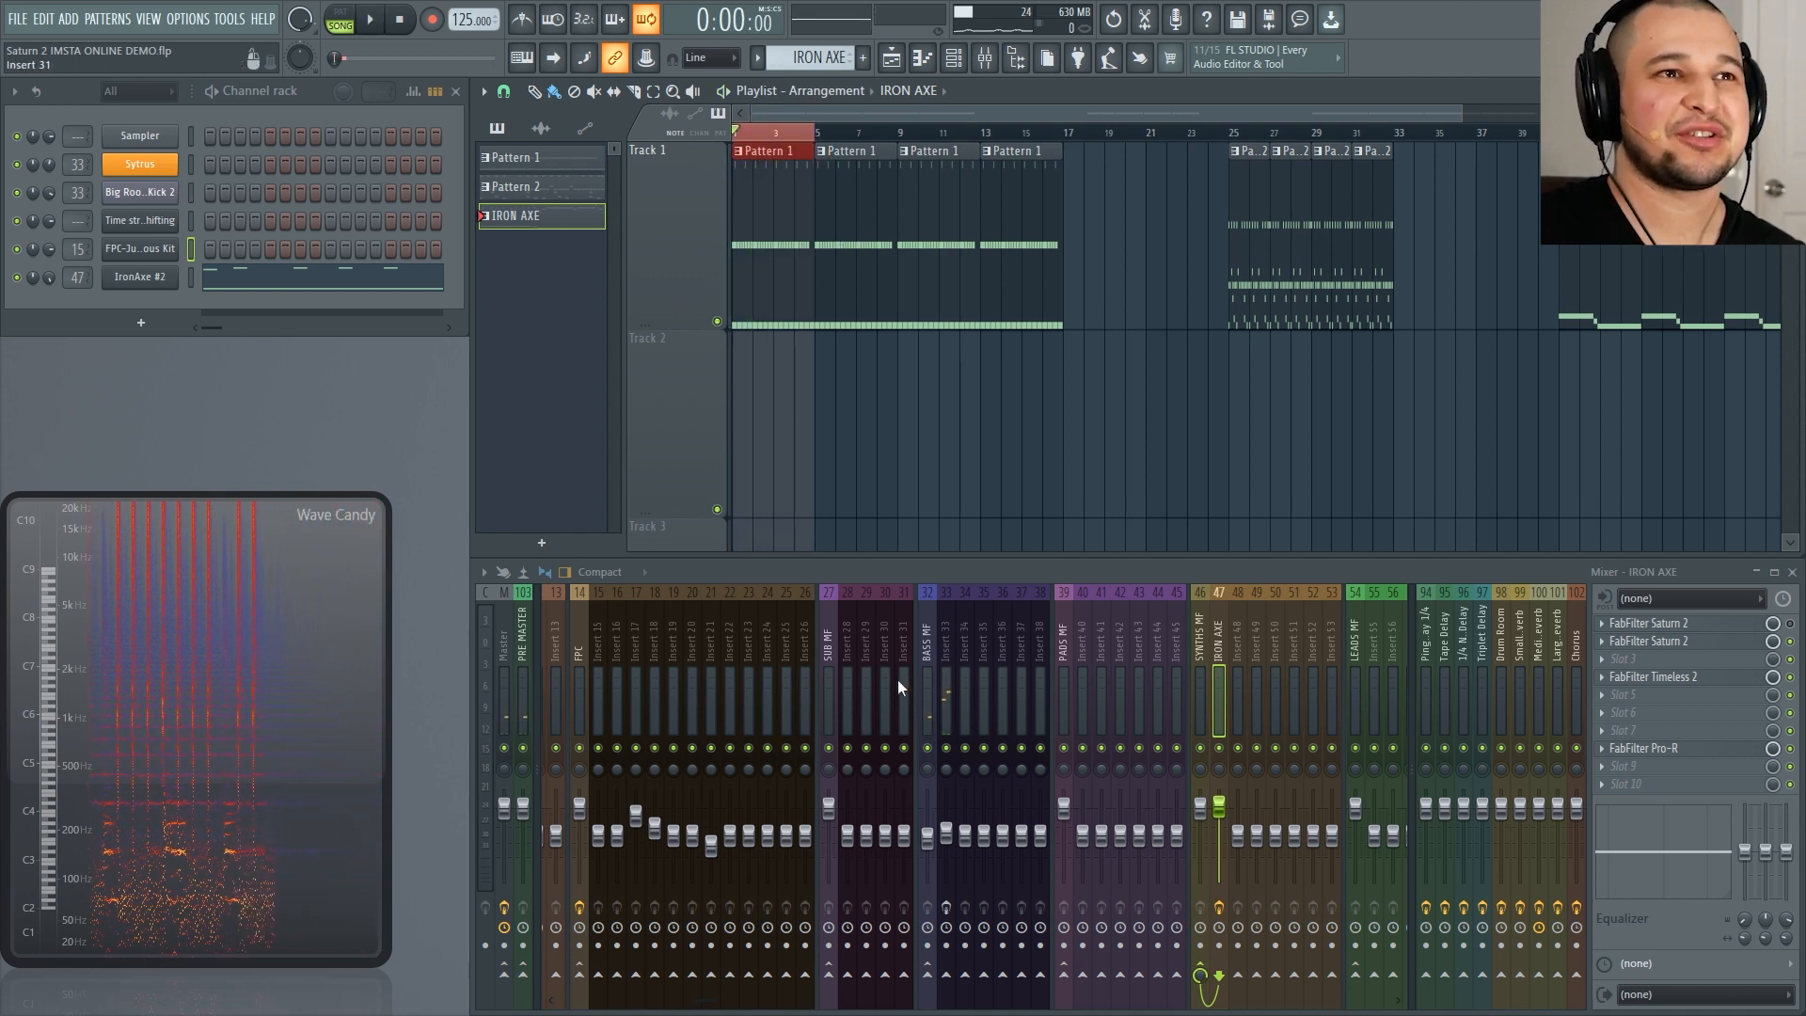
# Step: Select mixer Insert 33 and open the Saturn 2 in slot 4 during playback, moving its window below the playlist ruler
pyautogui.scroll(12, 901, 685)
pyautogui.scroll(-9, 1121, 713)
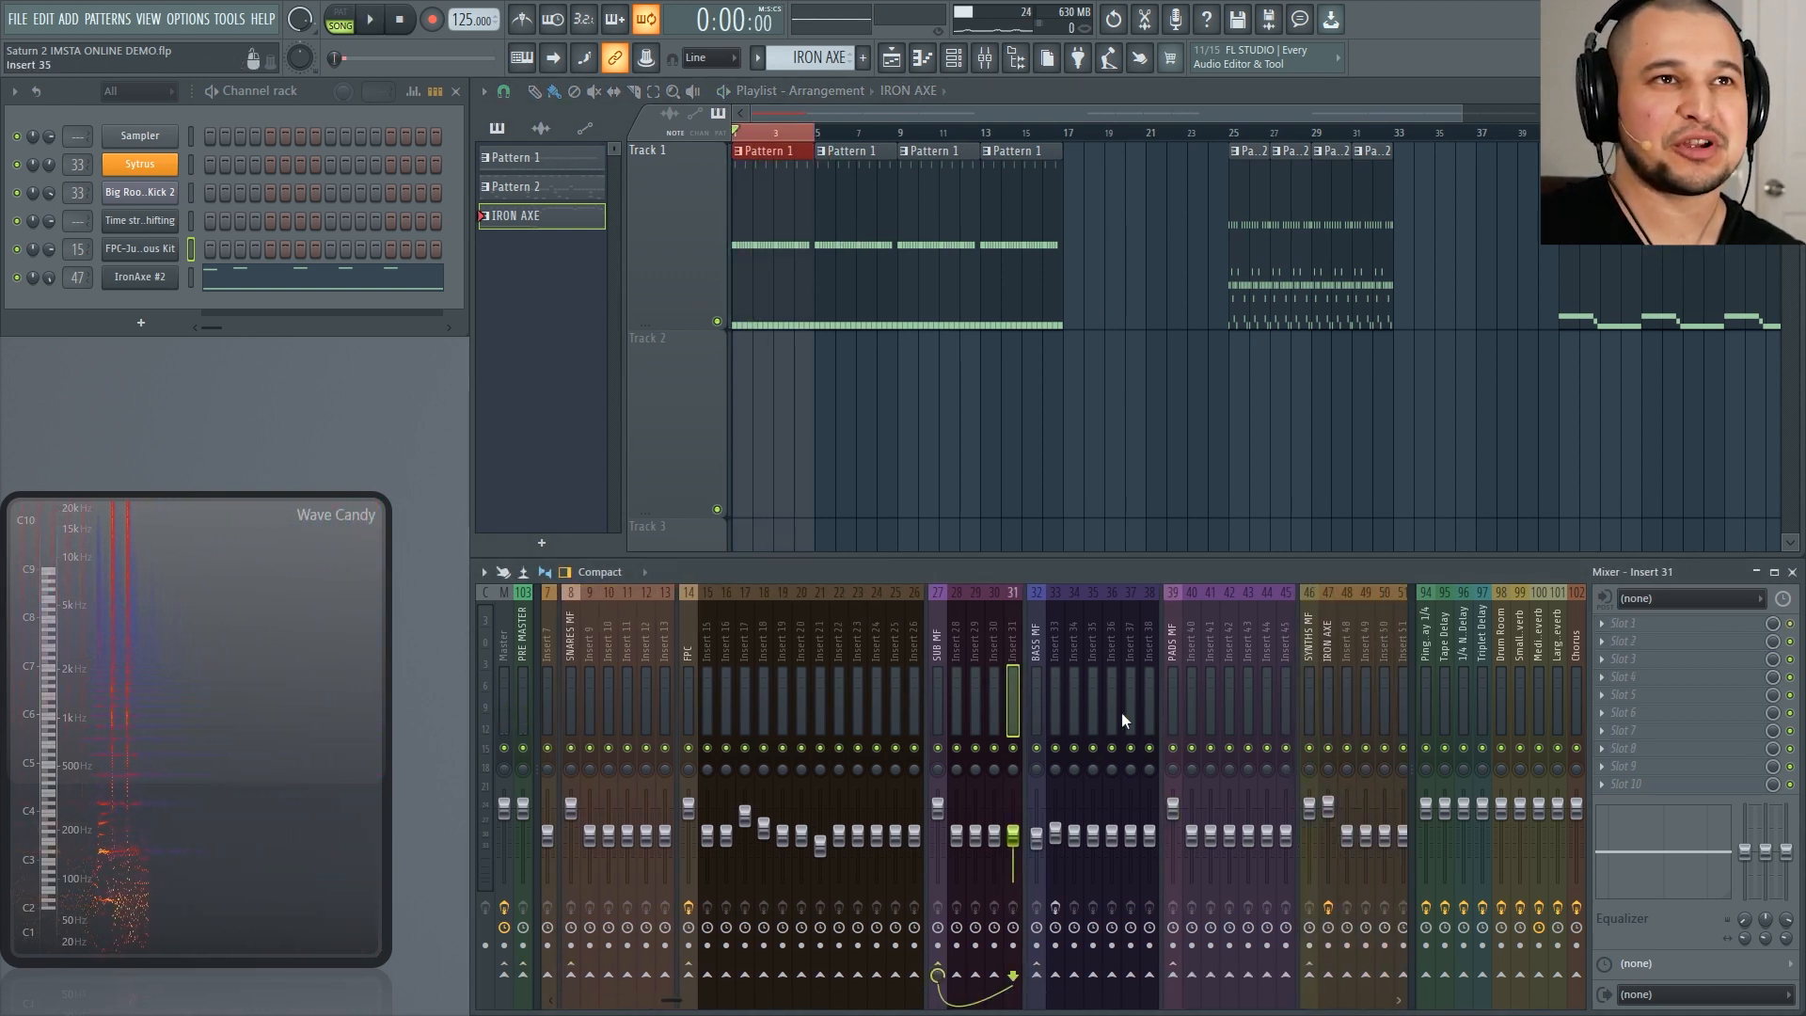
pyautogui.click(1004, 705)
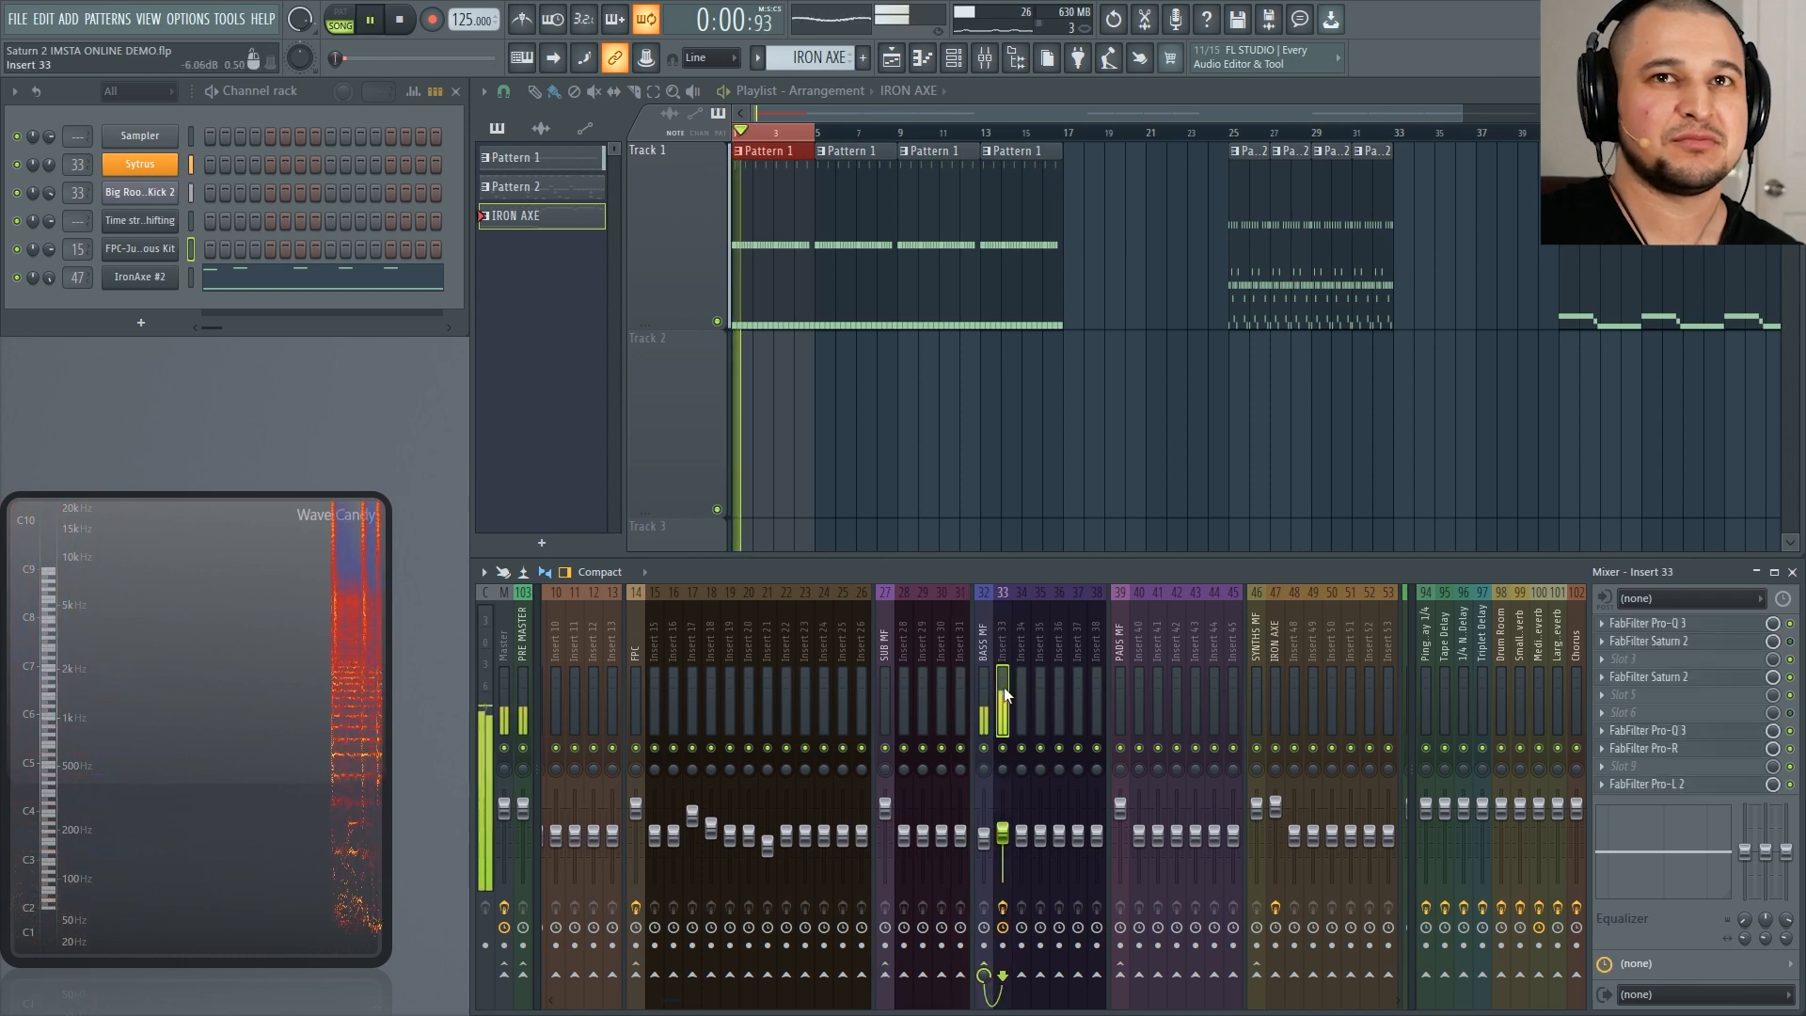
pyautogui.click(1705, 679)
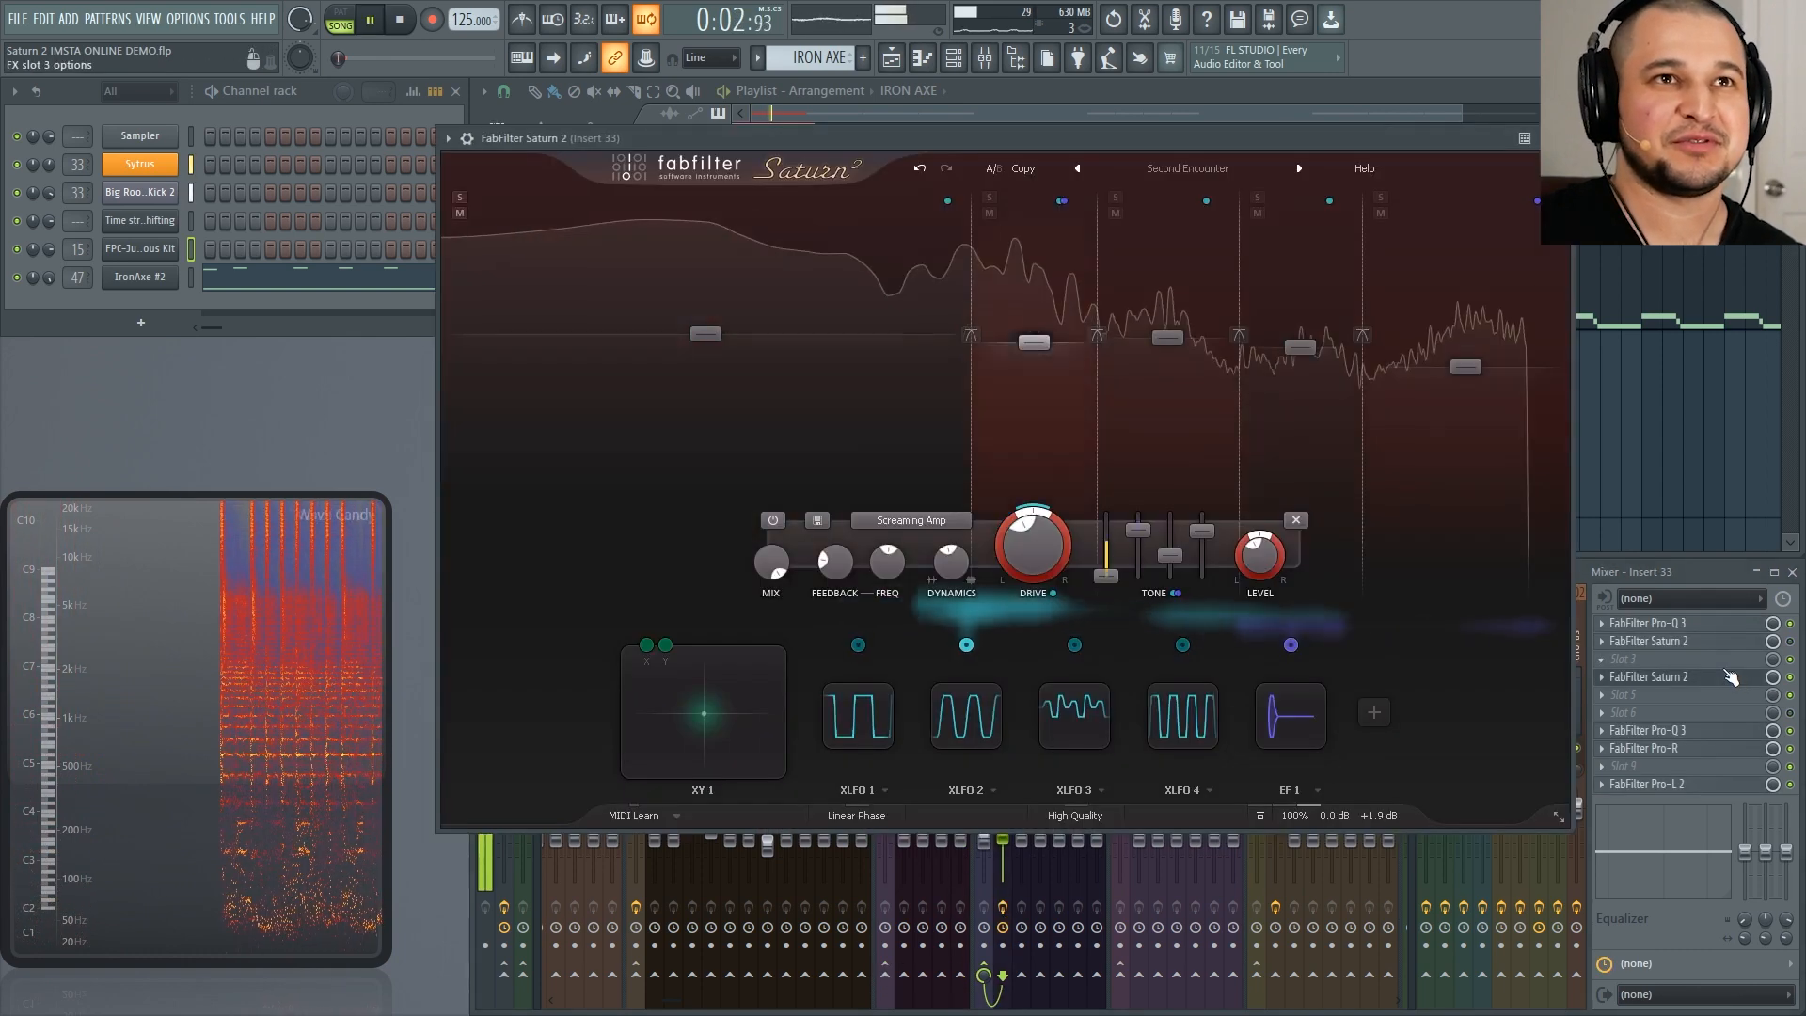
pyautogui.moveTo(1035, 141); pyautogui.dragTo(1007, 250)
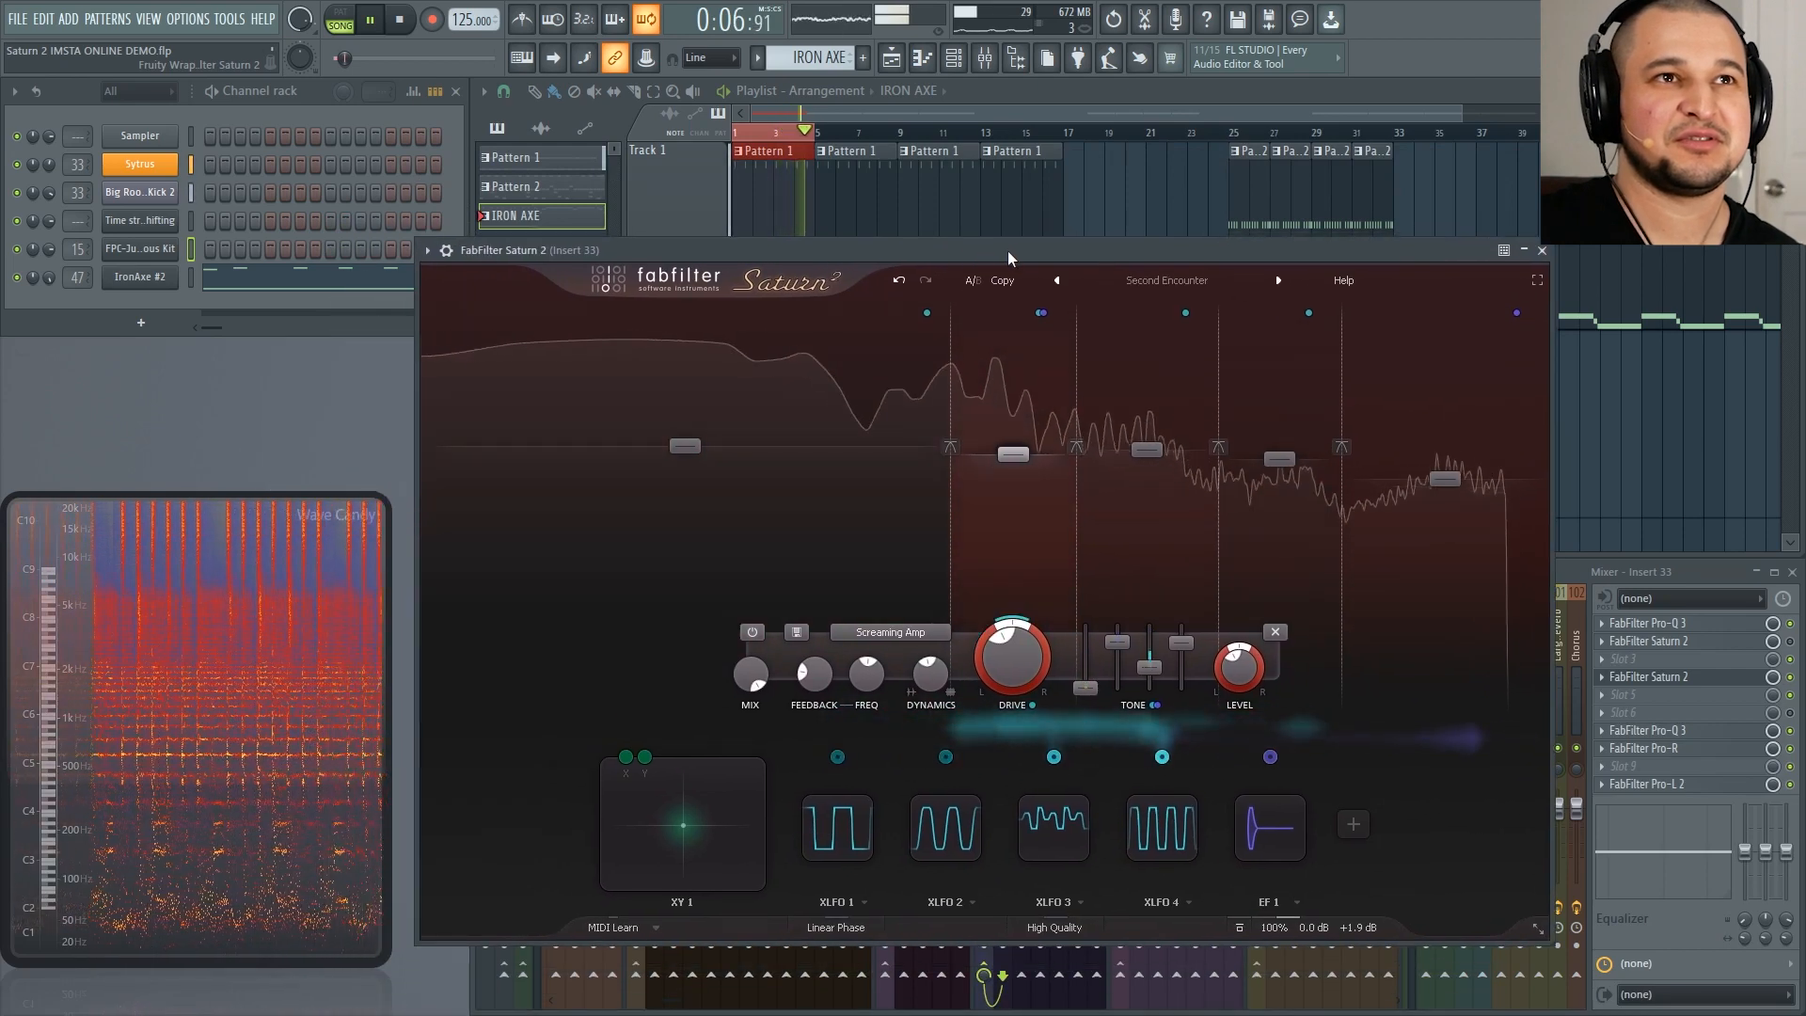
pyautogui.press('space')
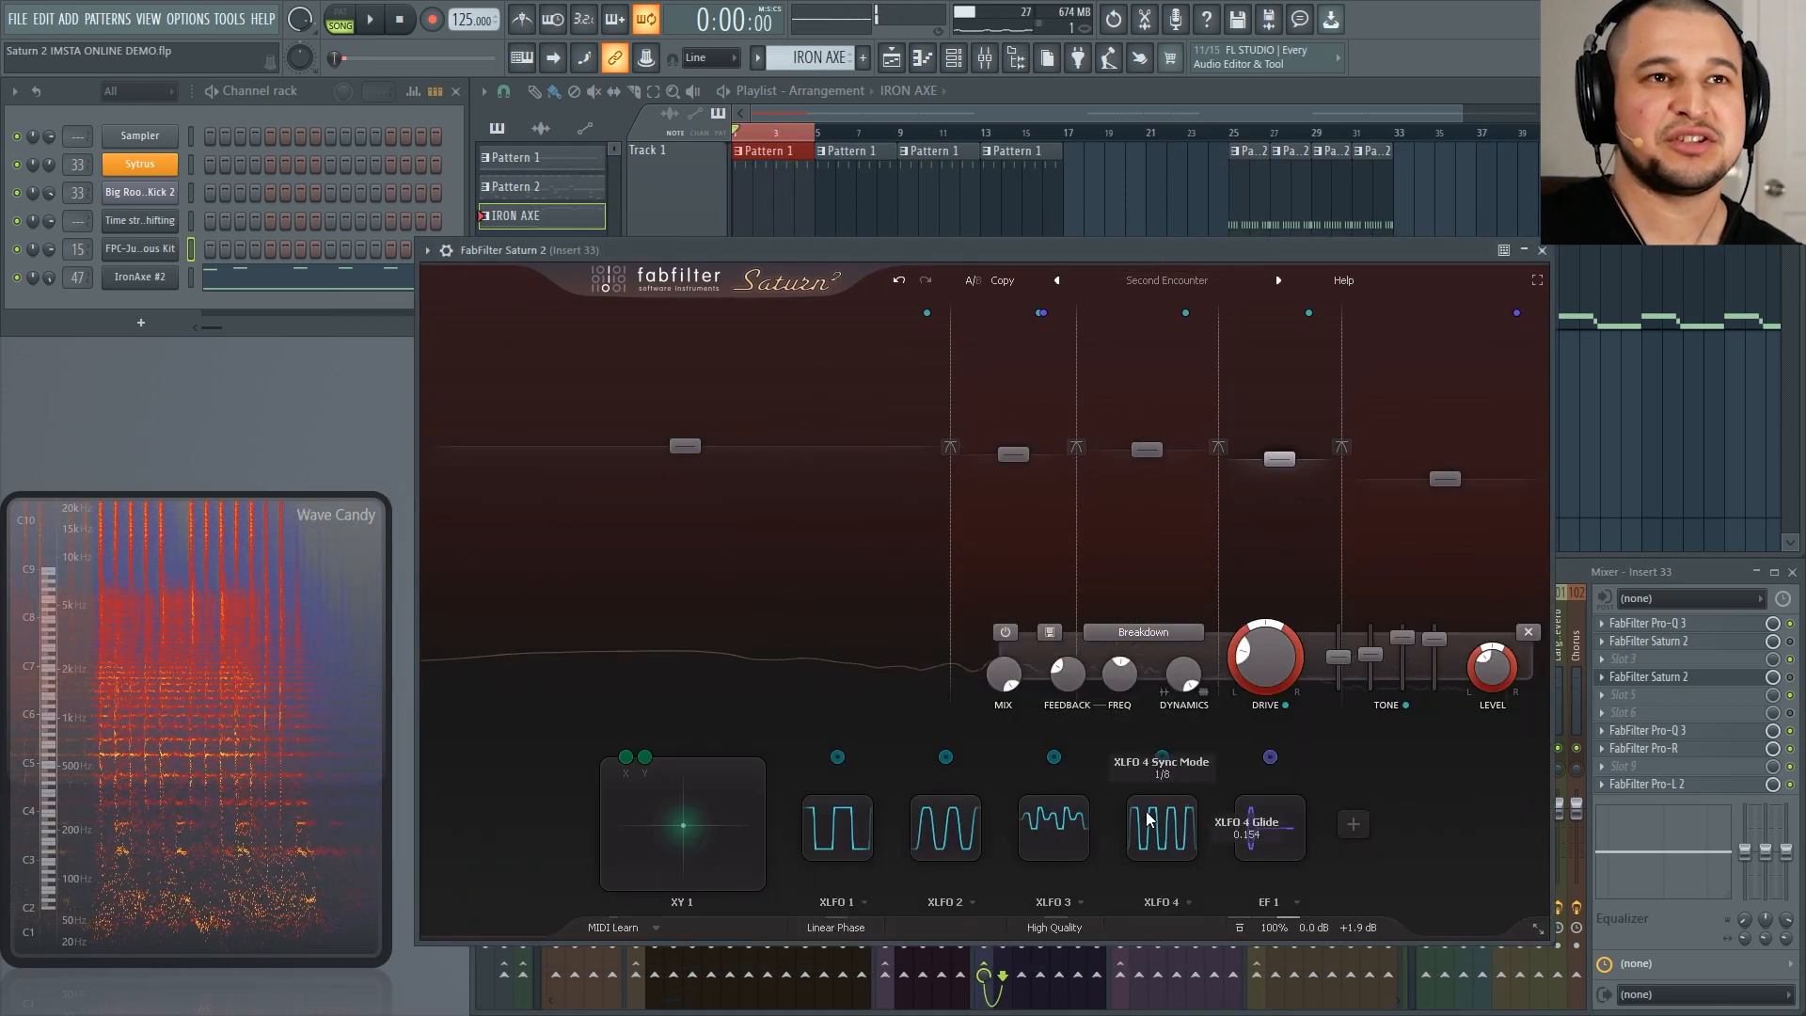
# Step: Examine the XLFO, envelope follower and XY modulation sources of the Second Encounter preset in full screen
pyautogui.click(1793, 695)
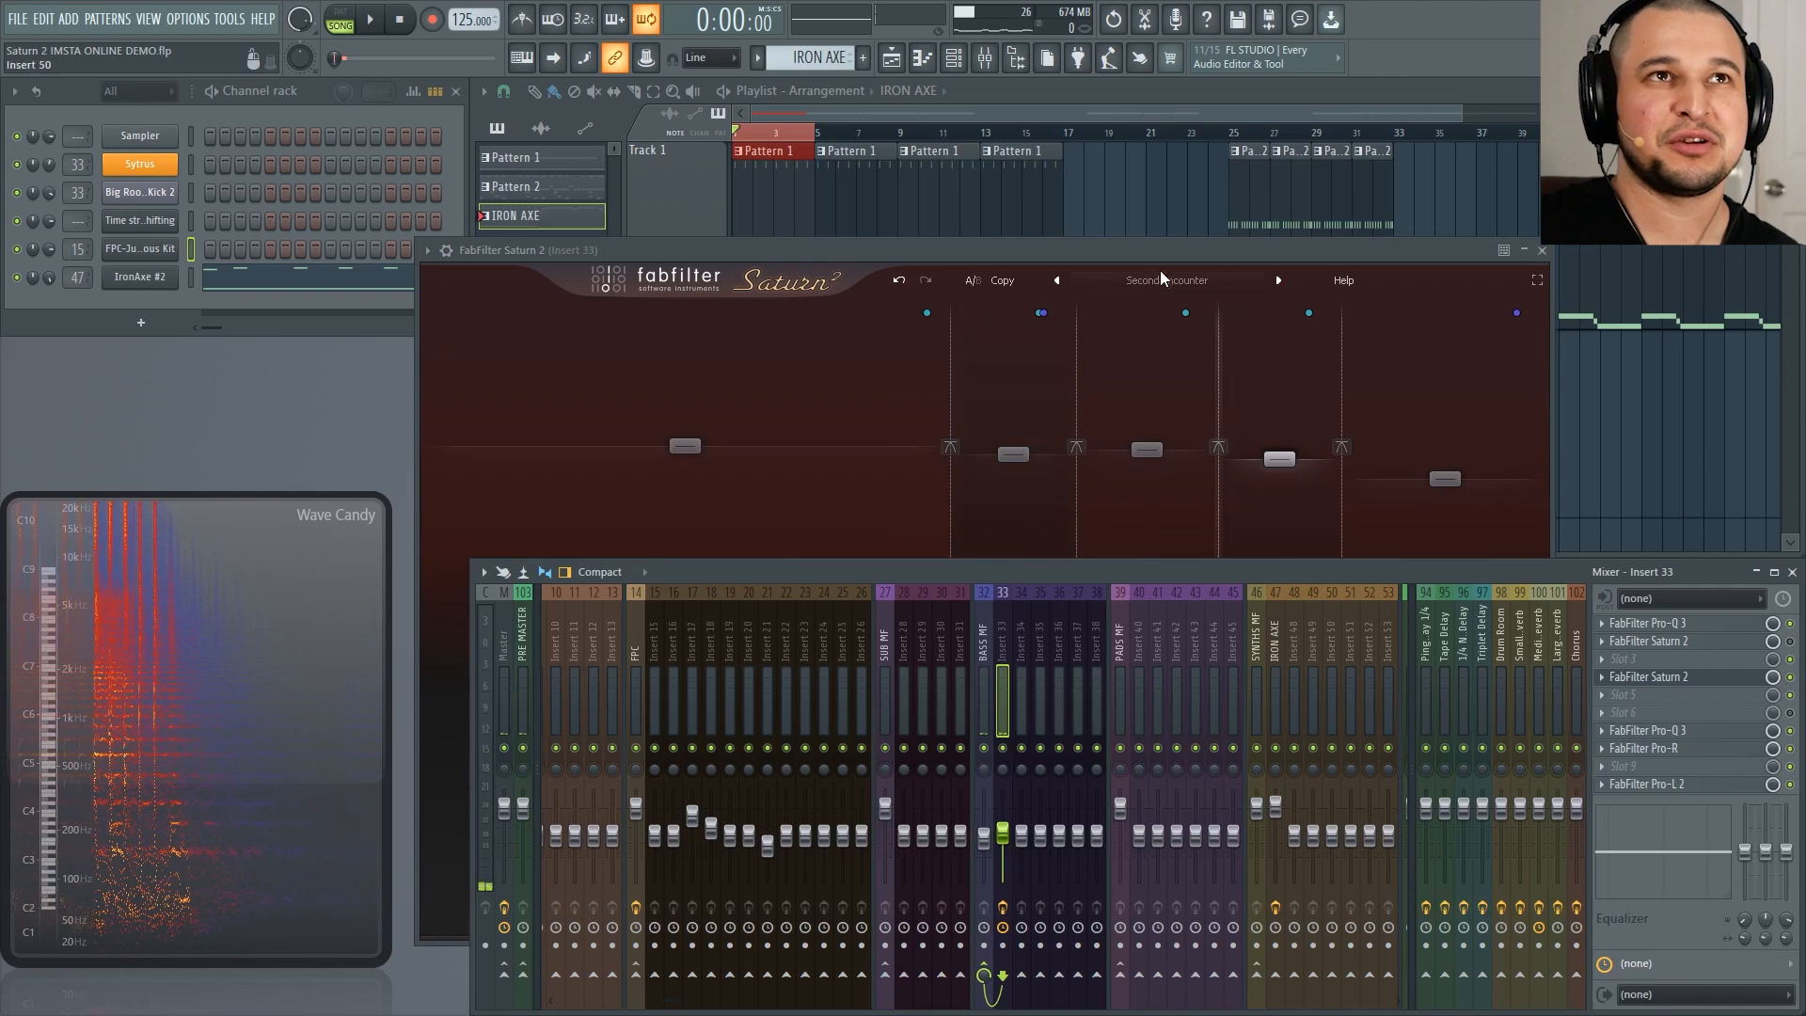
pyautogui.click(1144, 375)
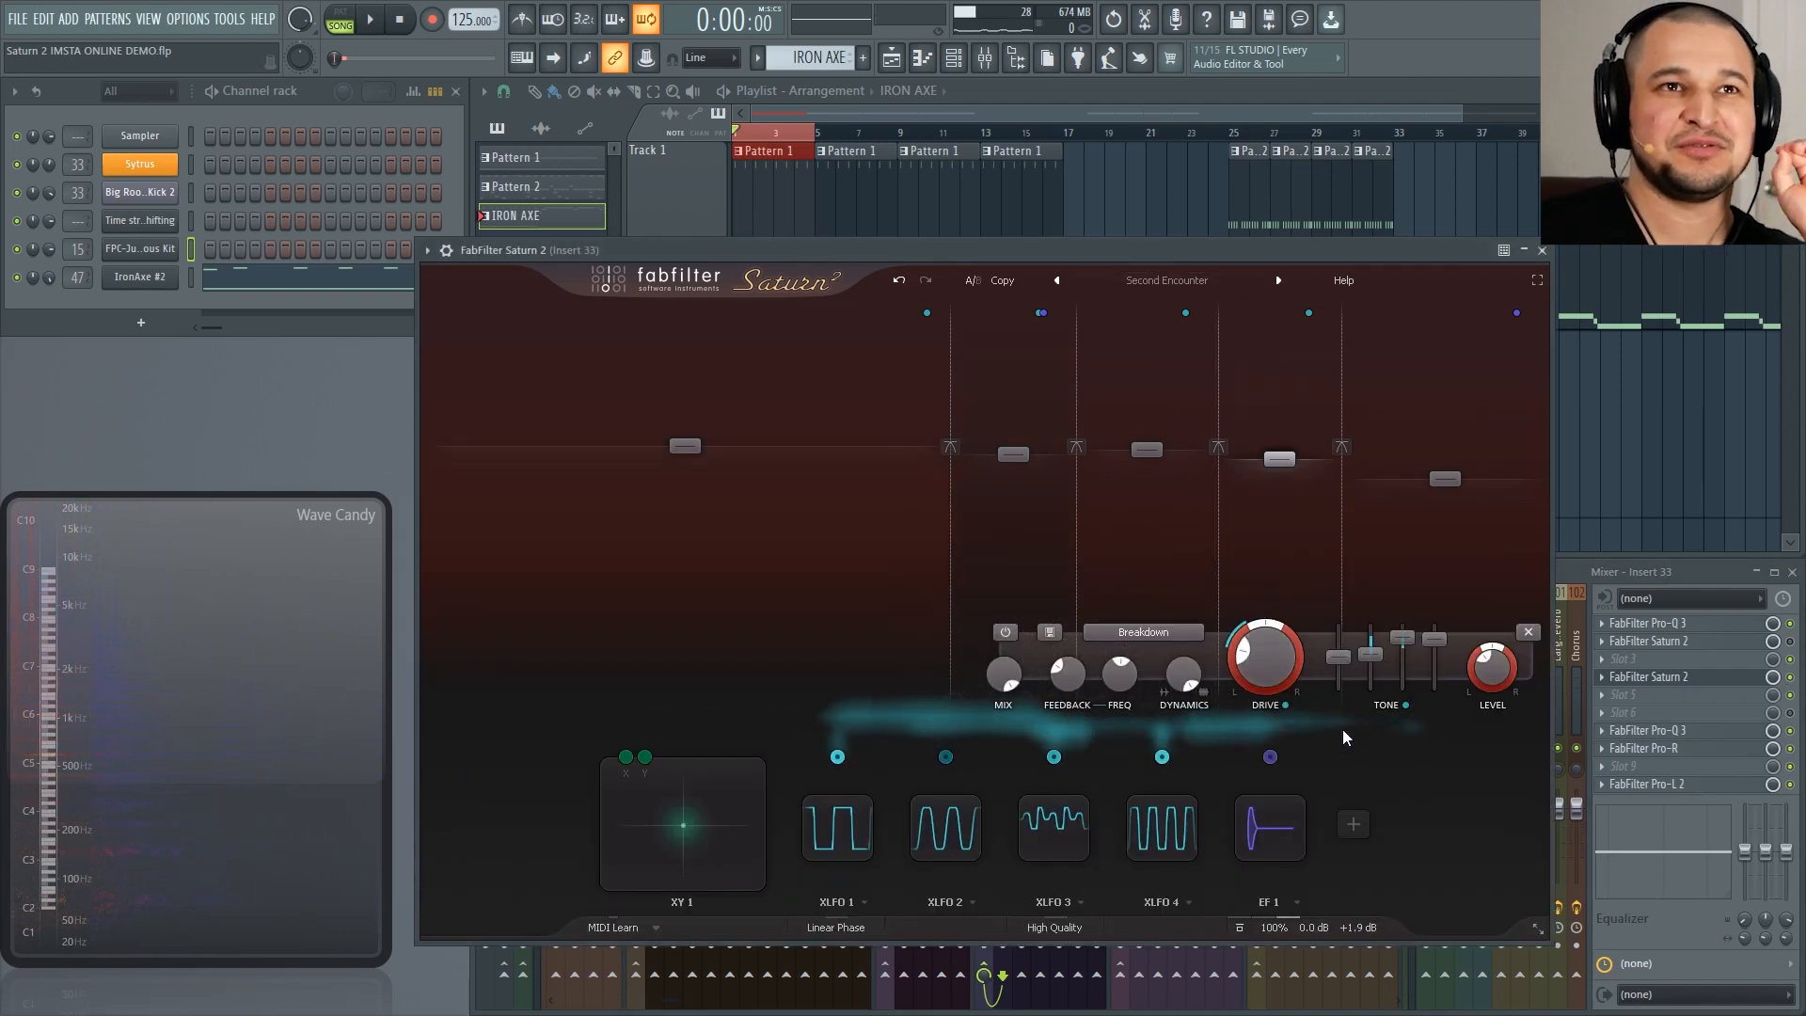
pyautogui.click(1536, 281)
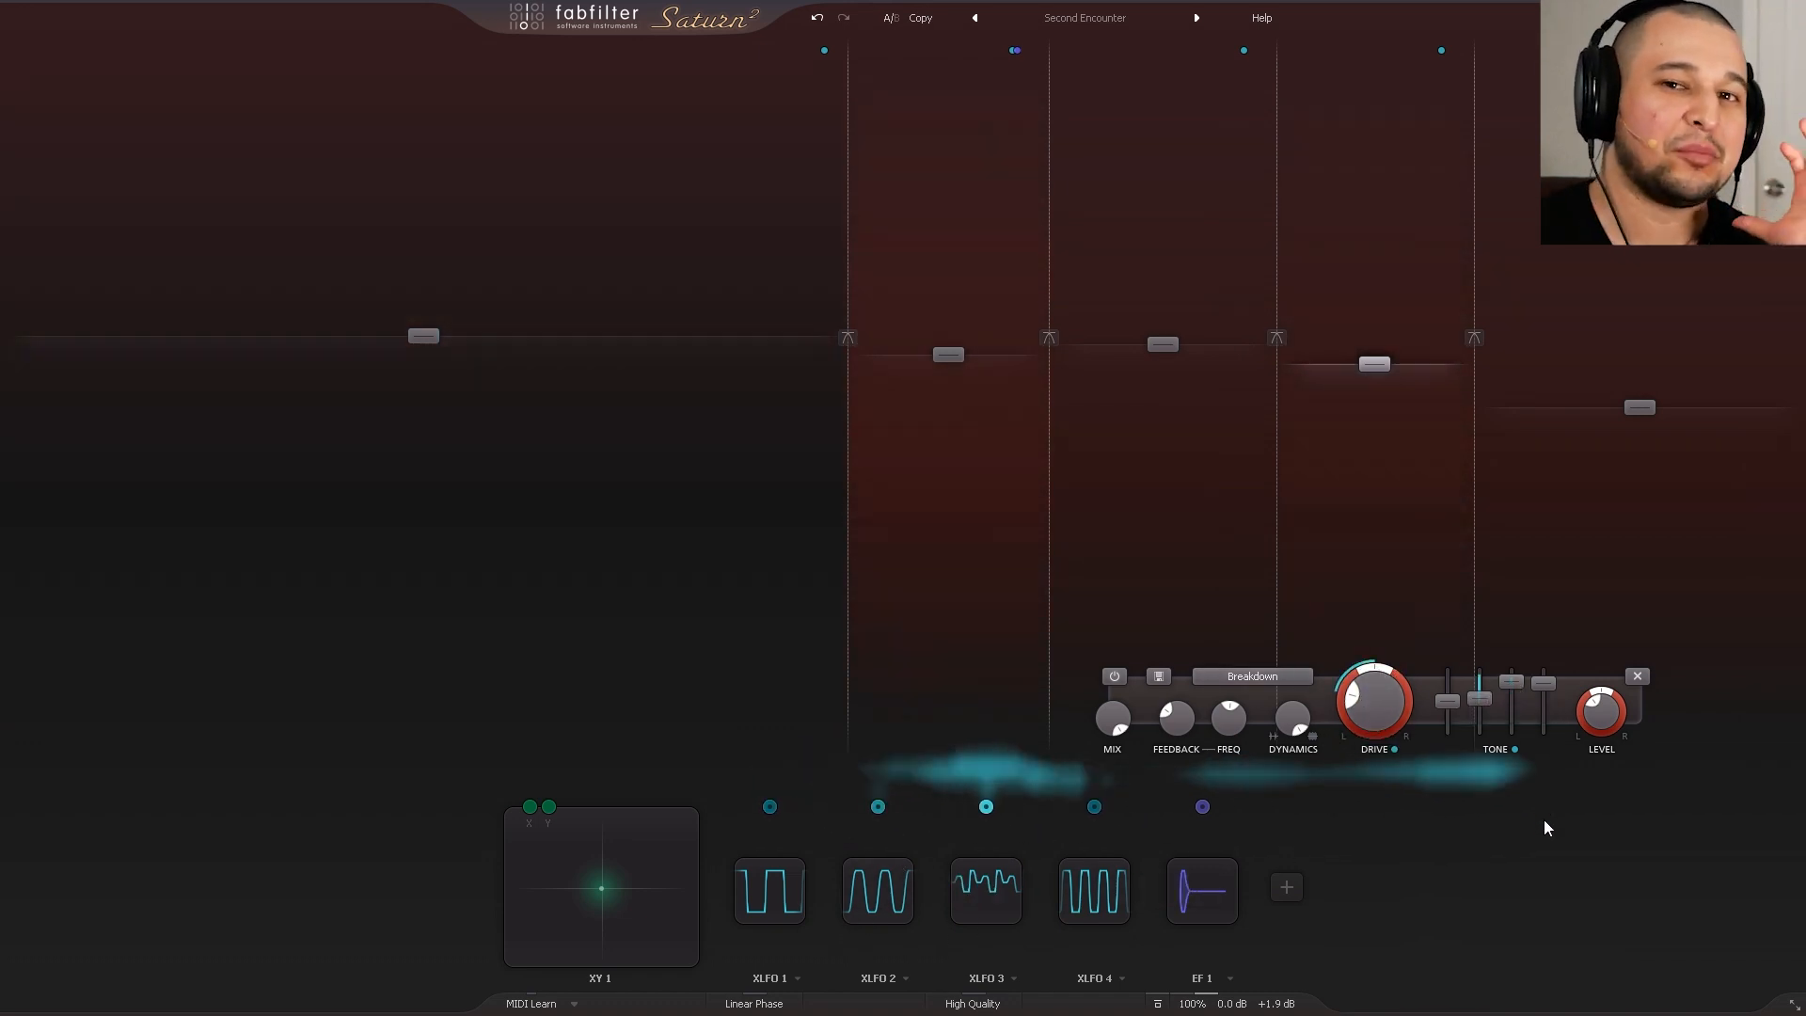
pyautogui.moveTo(797, 861)
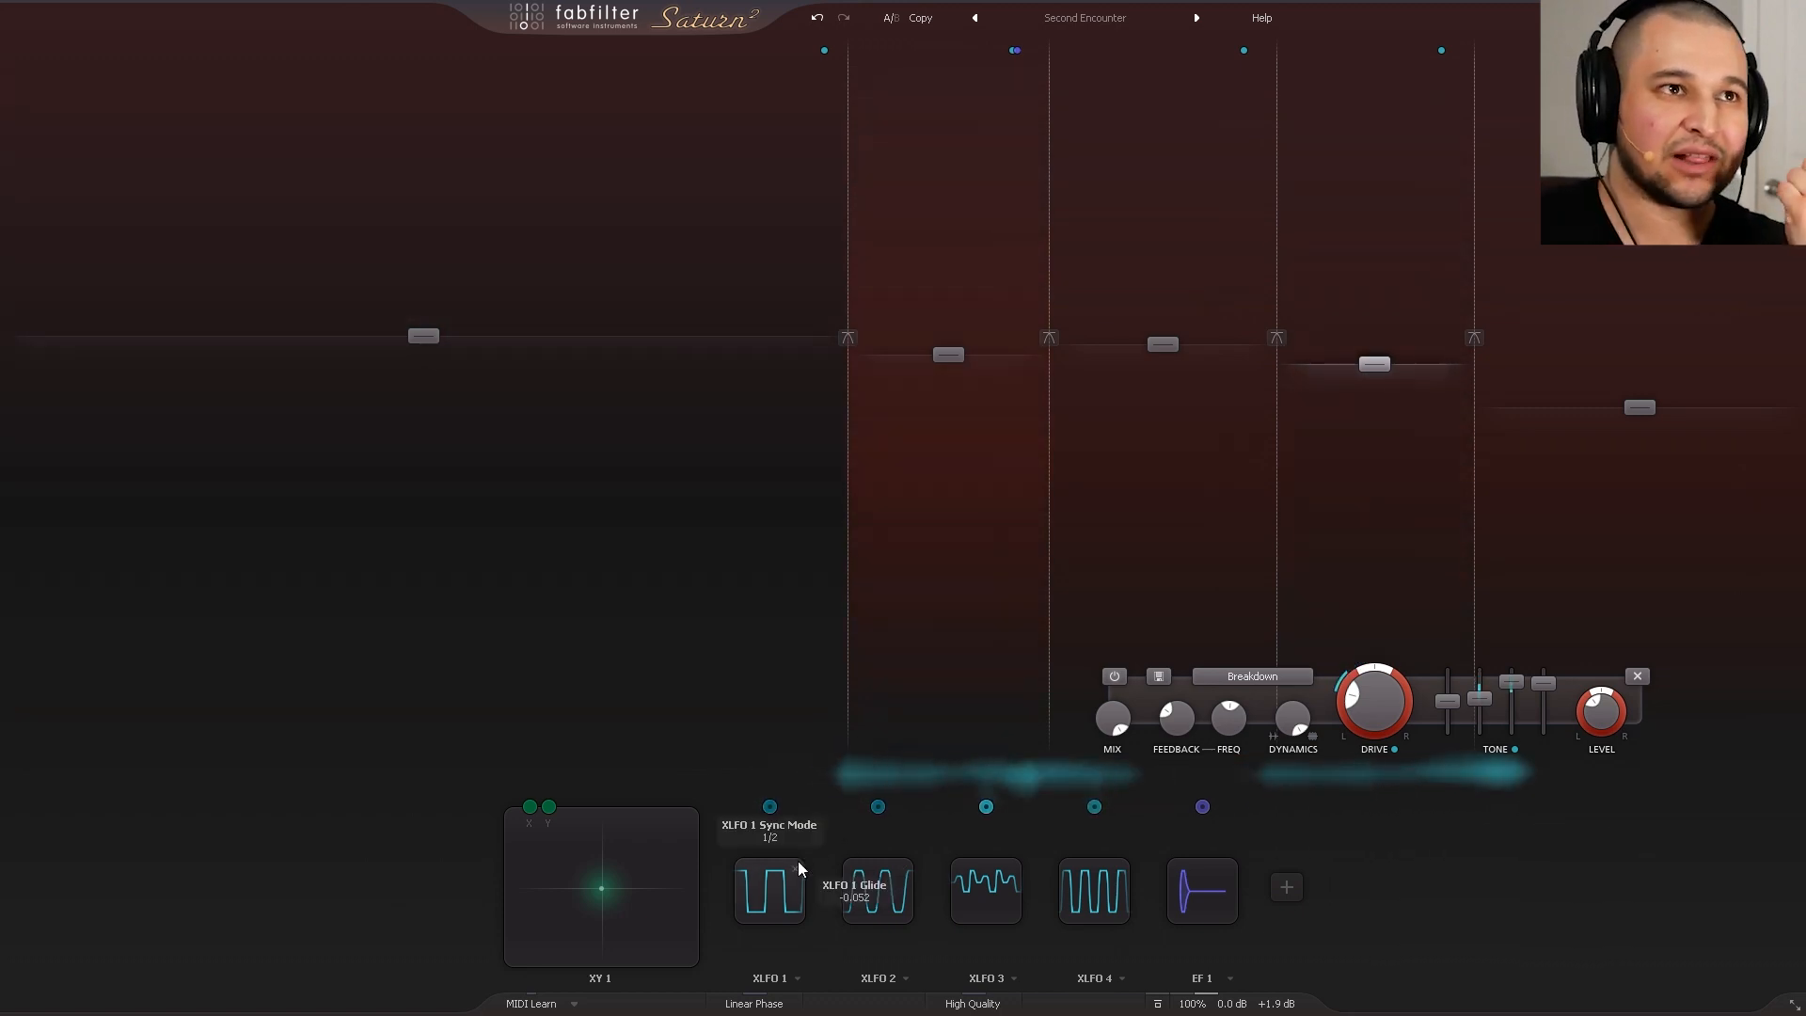
pyautogui.moveTo(885, 905)
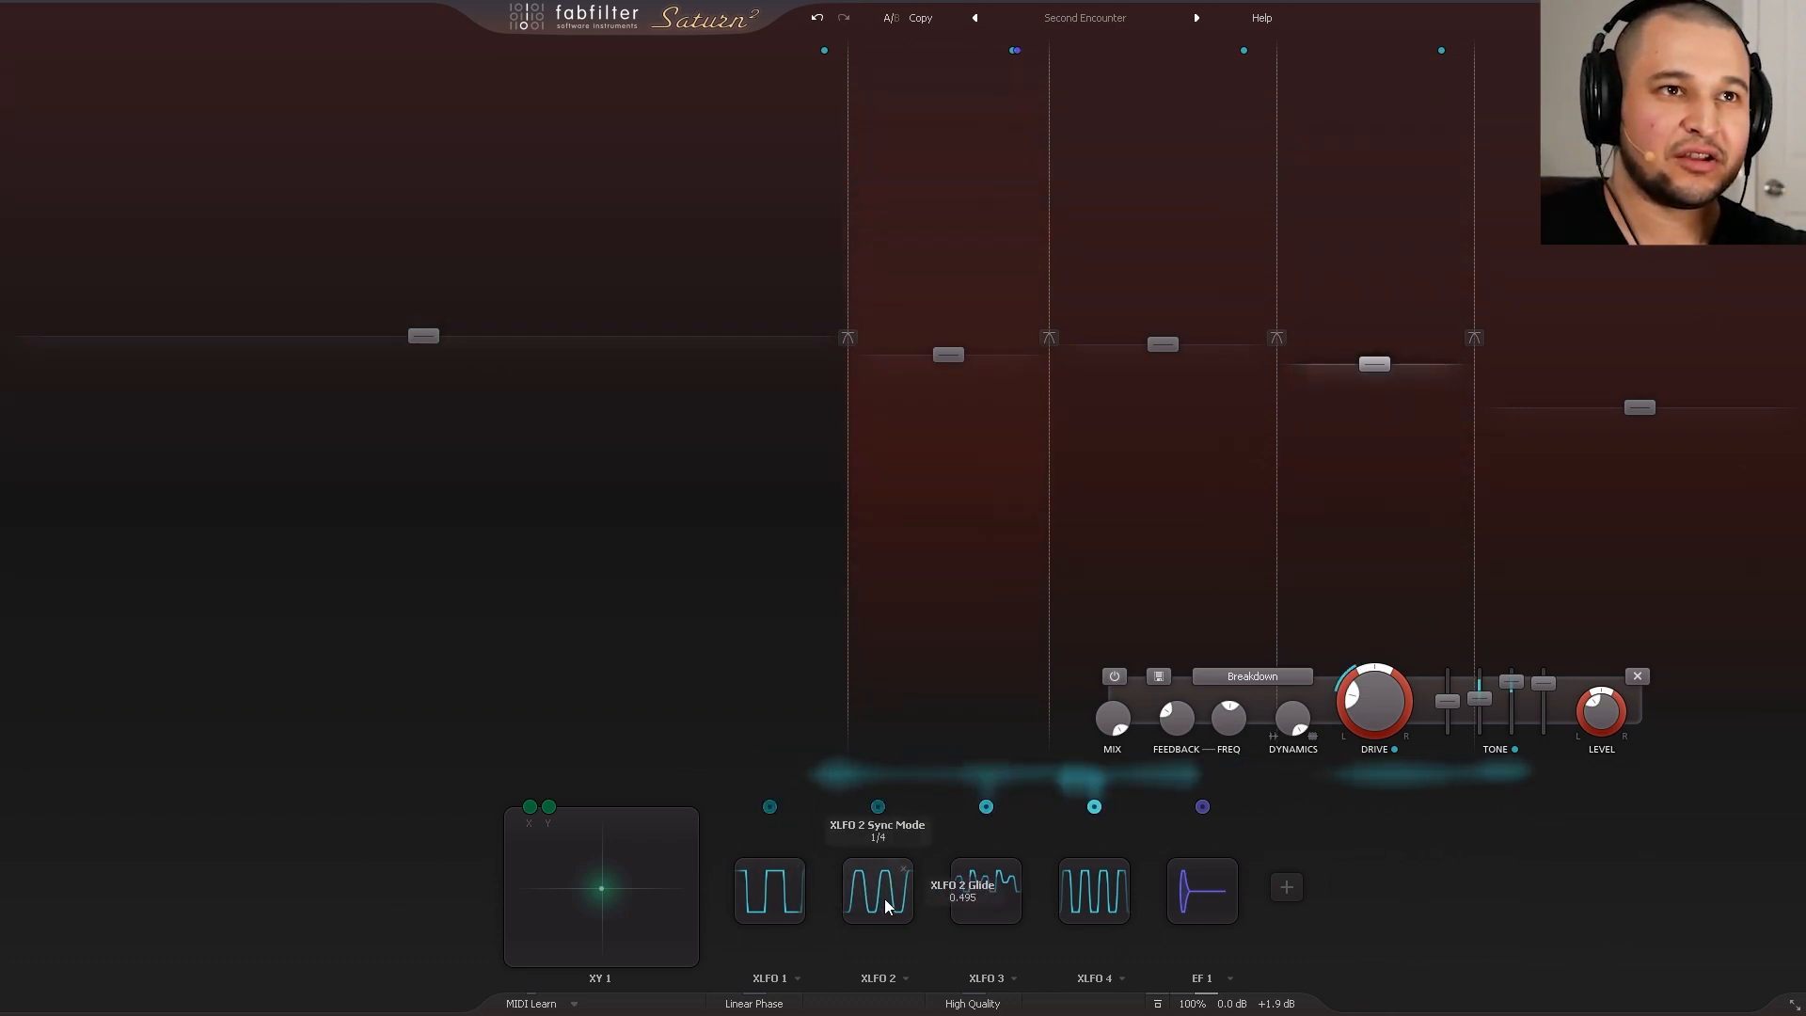
pyautogui.moveTo(1188, 893)
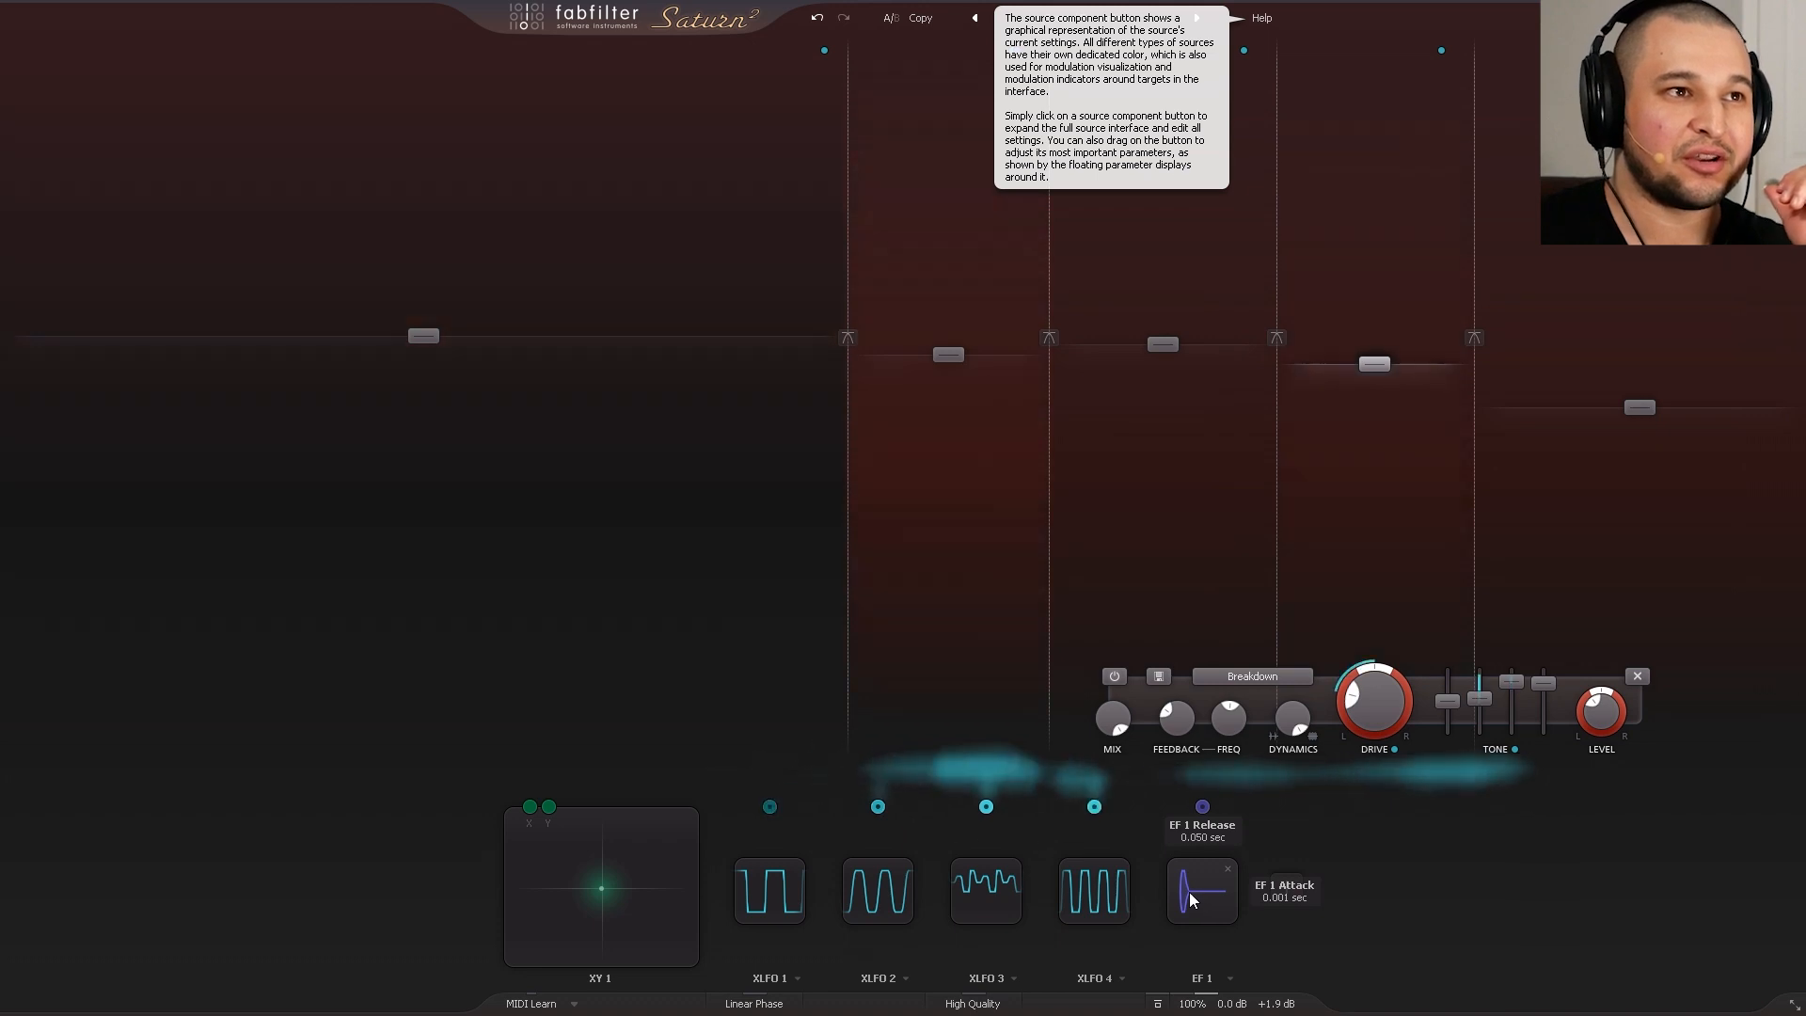
pyautogui.moveTo(611, 915); pyautogui.dragTo(588, 884)
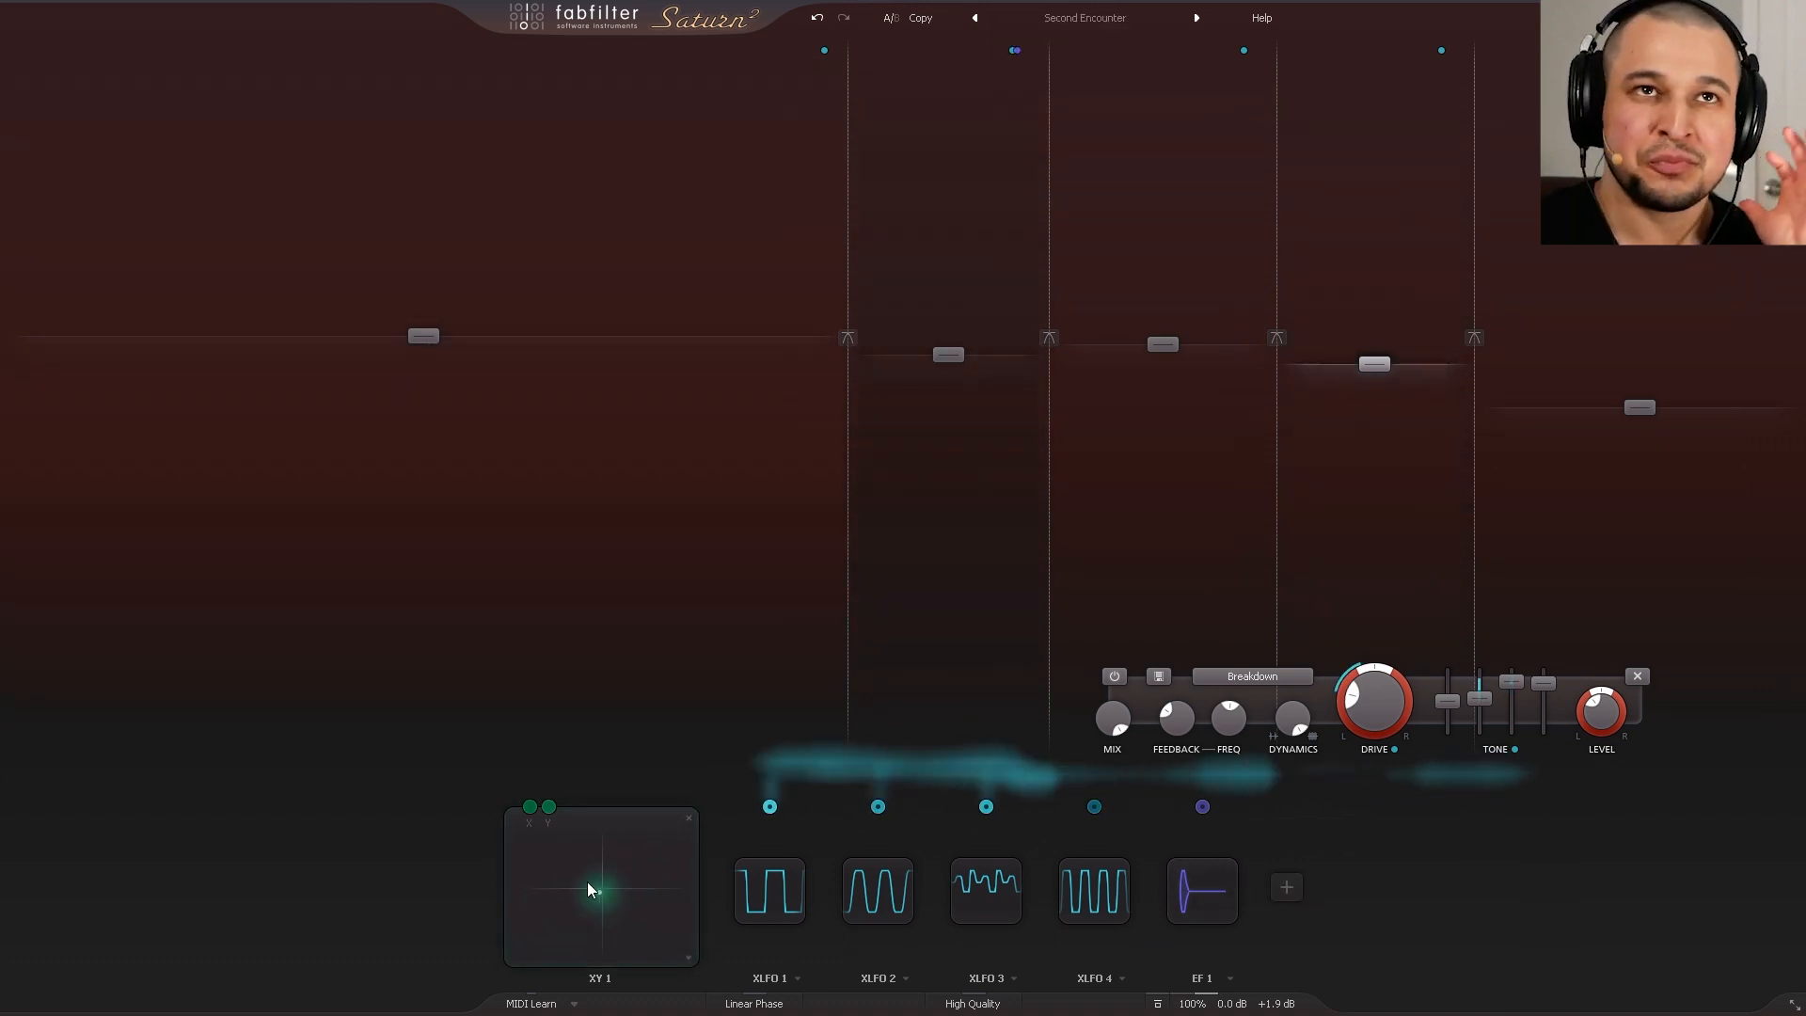
pyautogui.click(1793, 18)
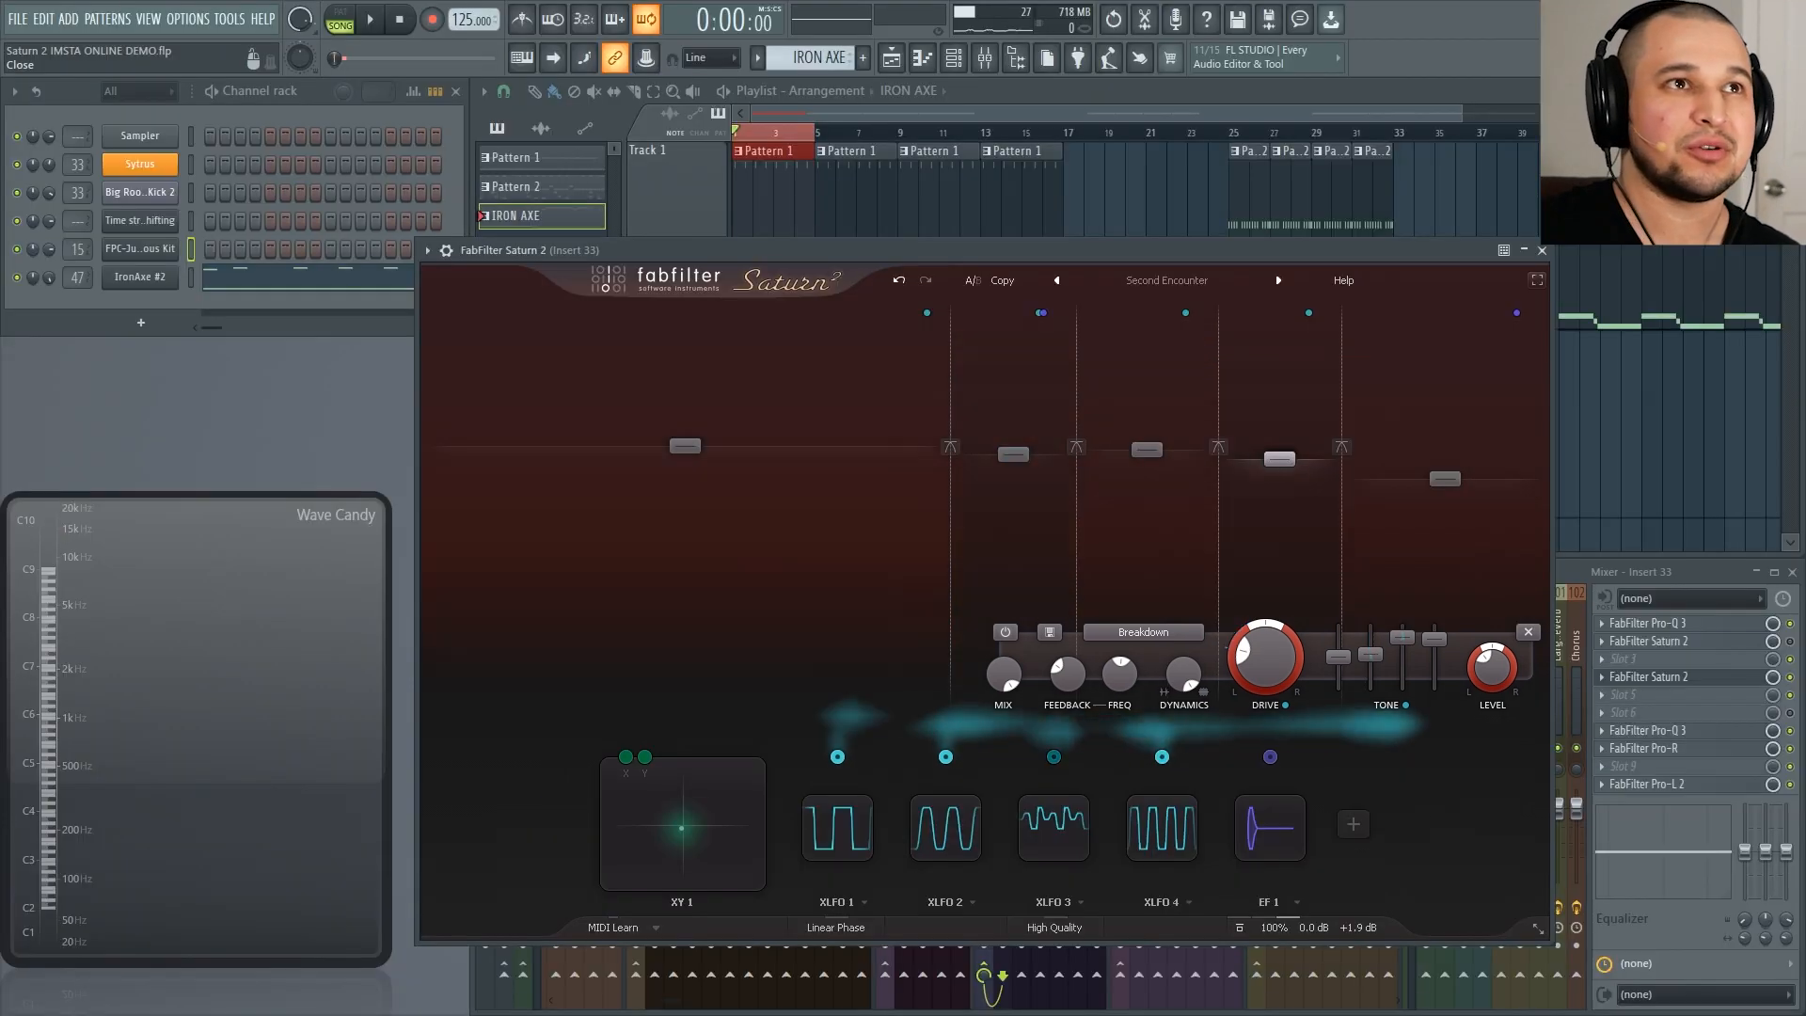
# Step: Toggle the Saturn 2 in slot 4 of Insert 33 and load the Clean preset in its window
pyautogui.click(910, 167)
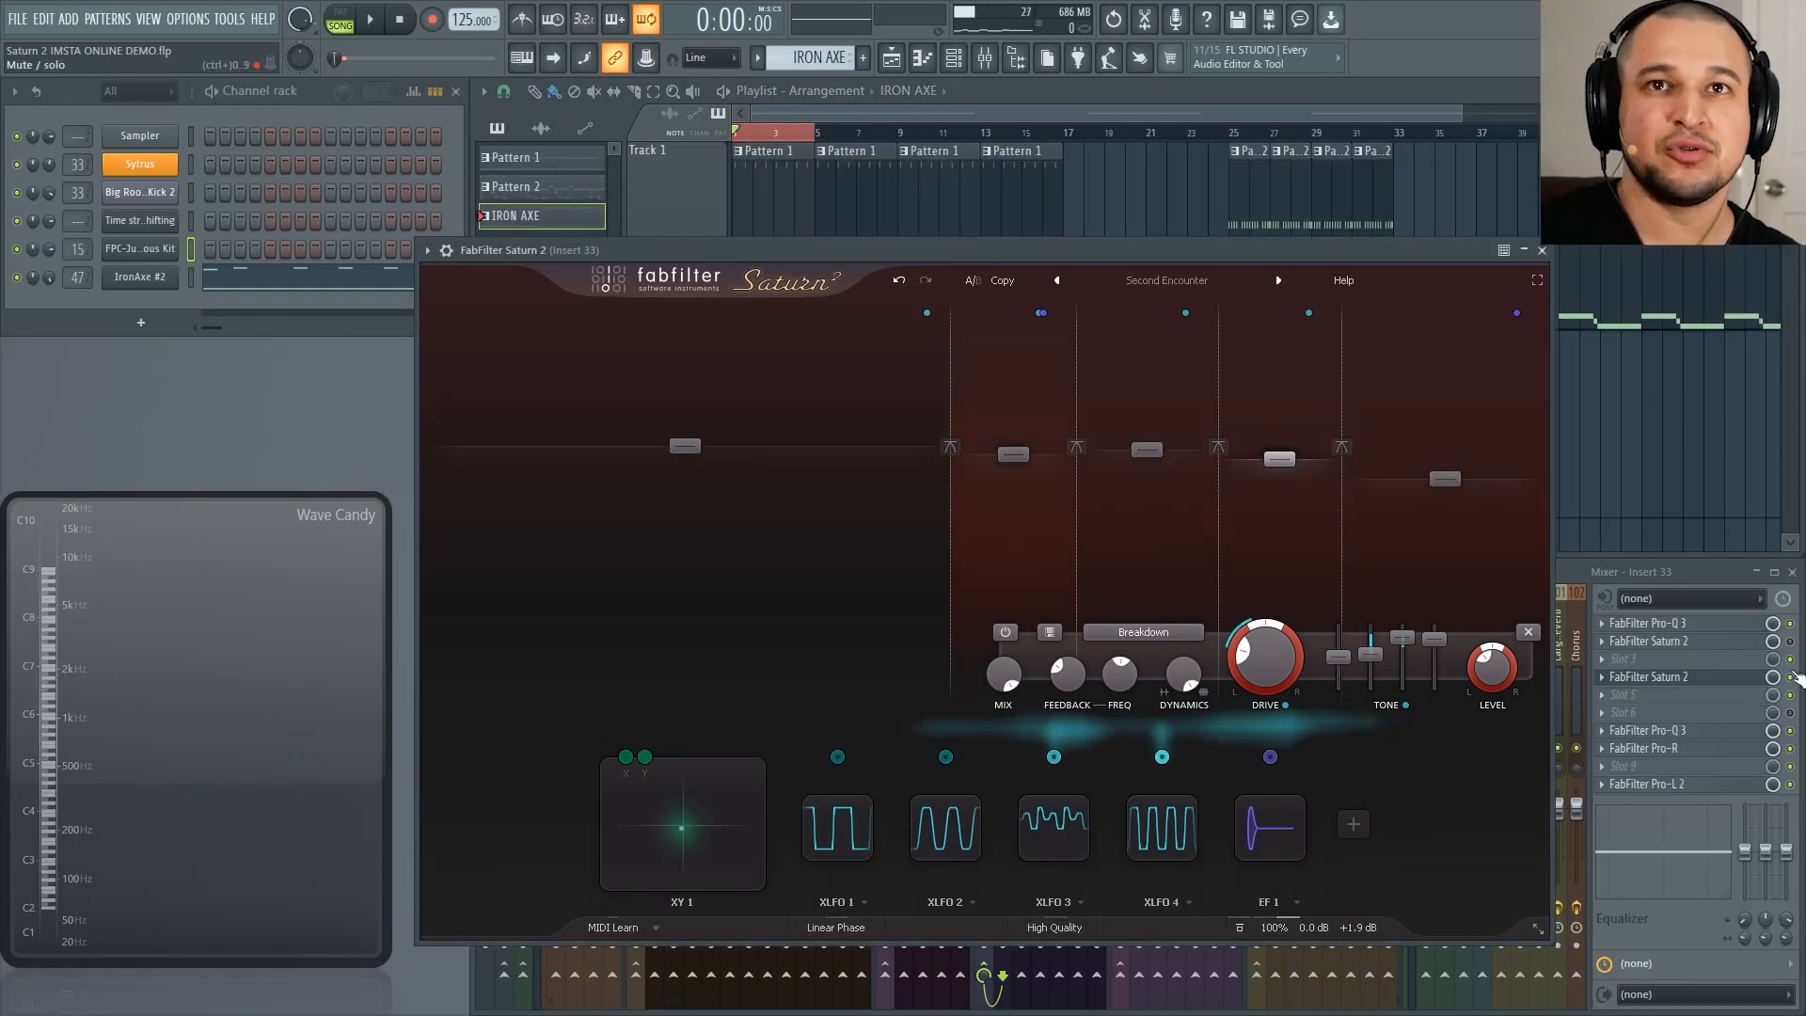
pyautogui.click(1796, 678)
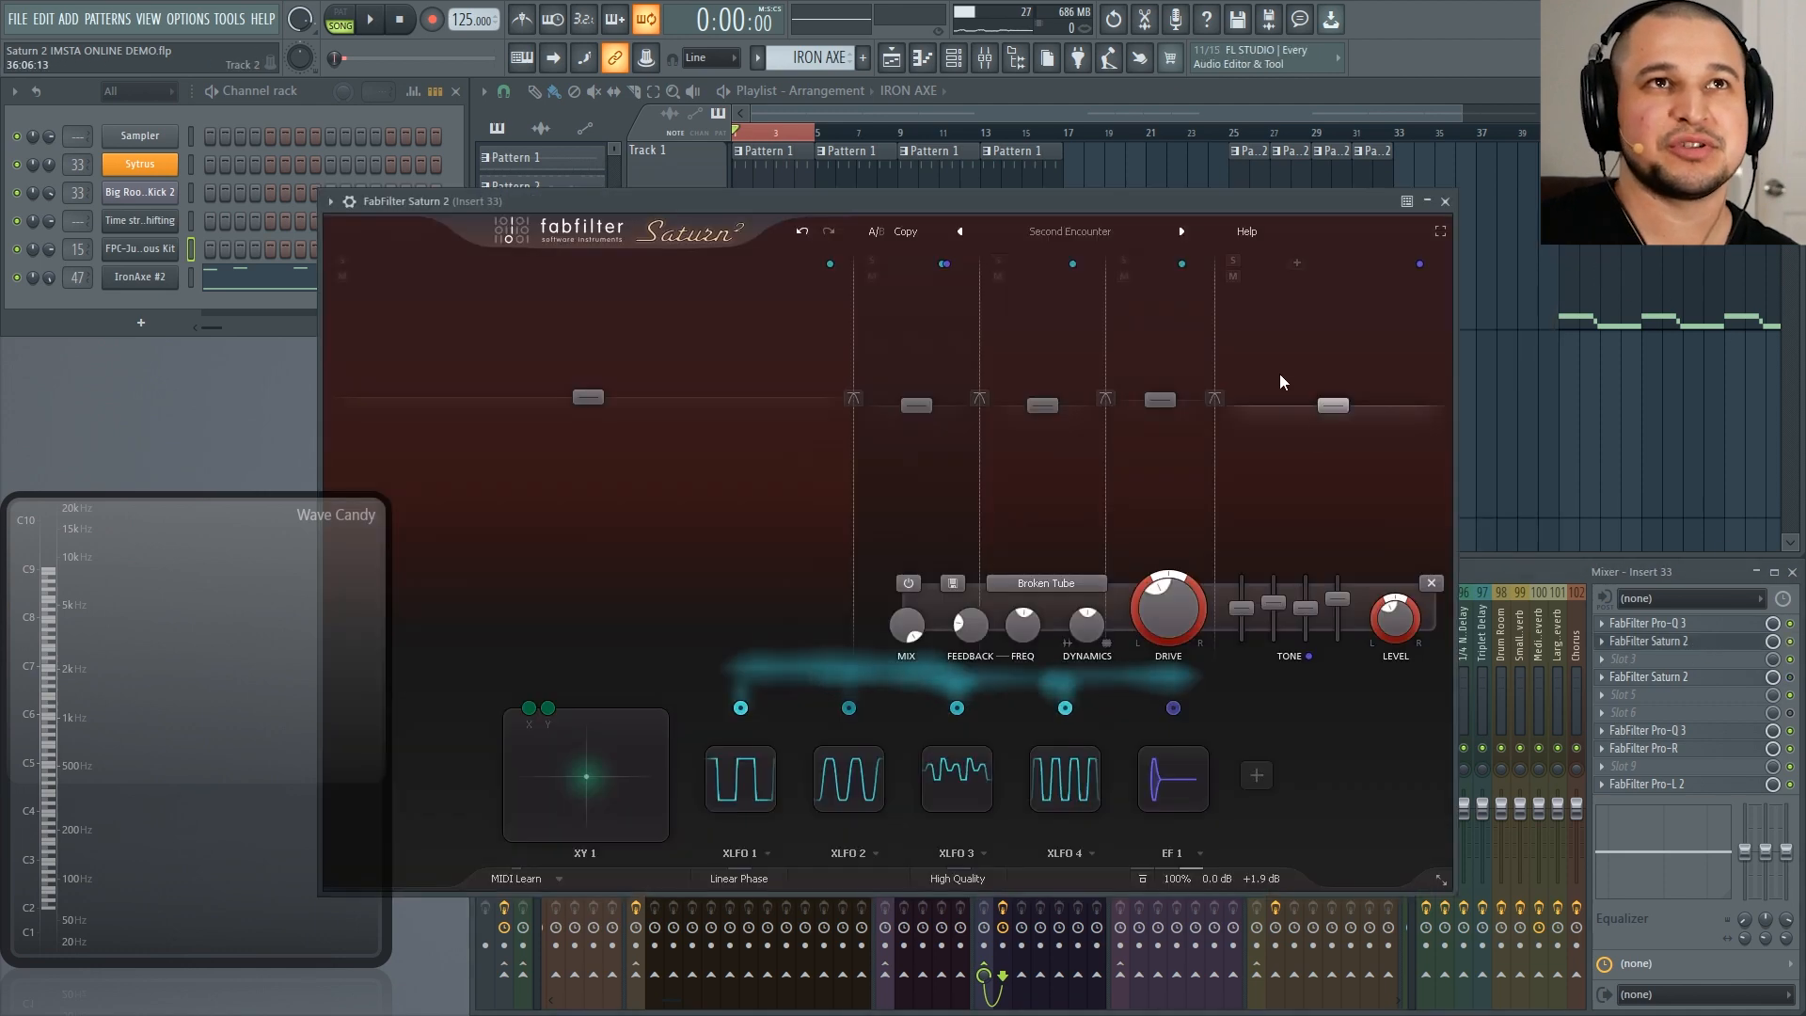
pyautogui.click(1147, 235)
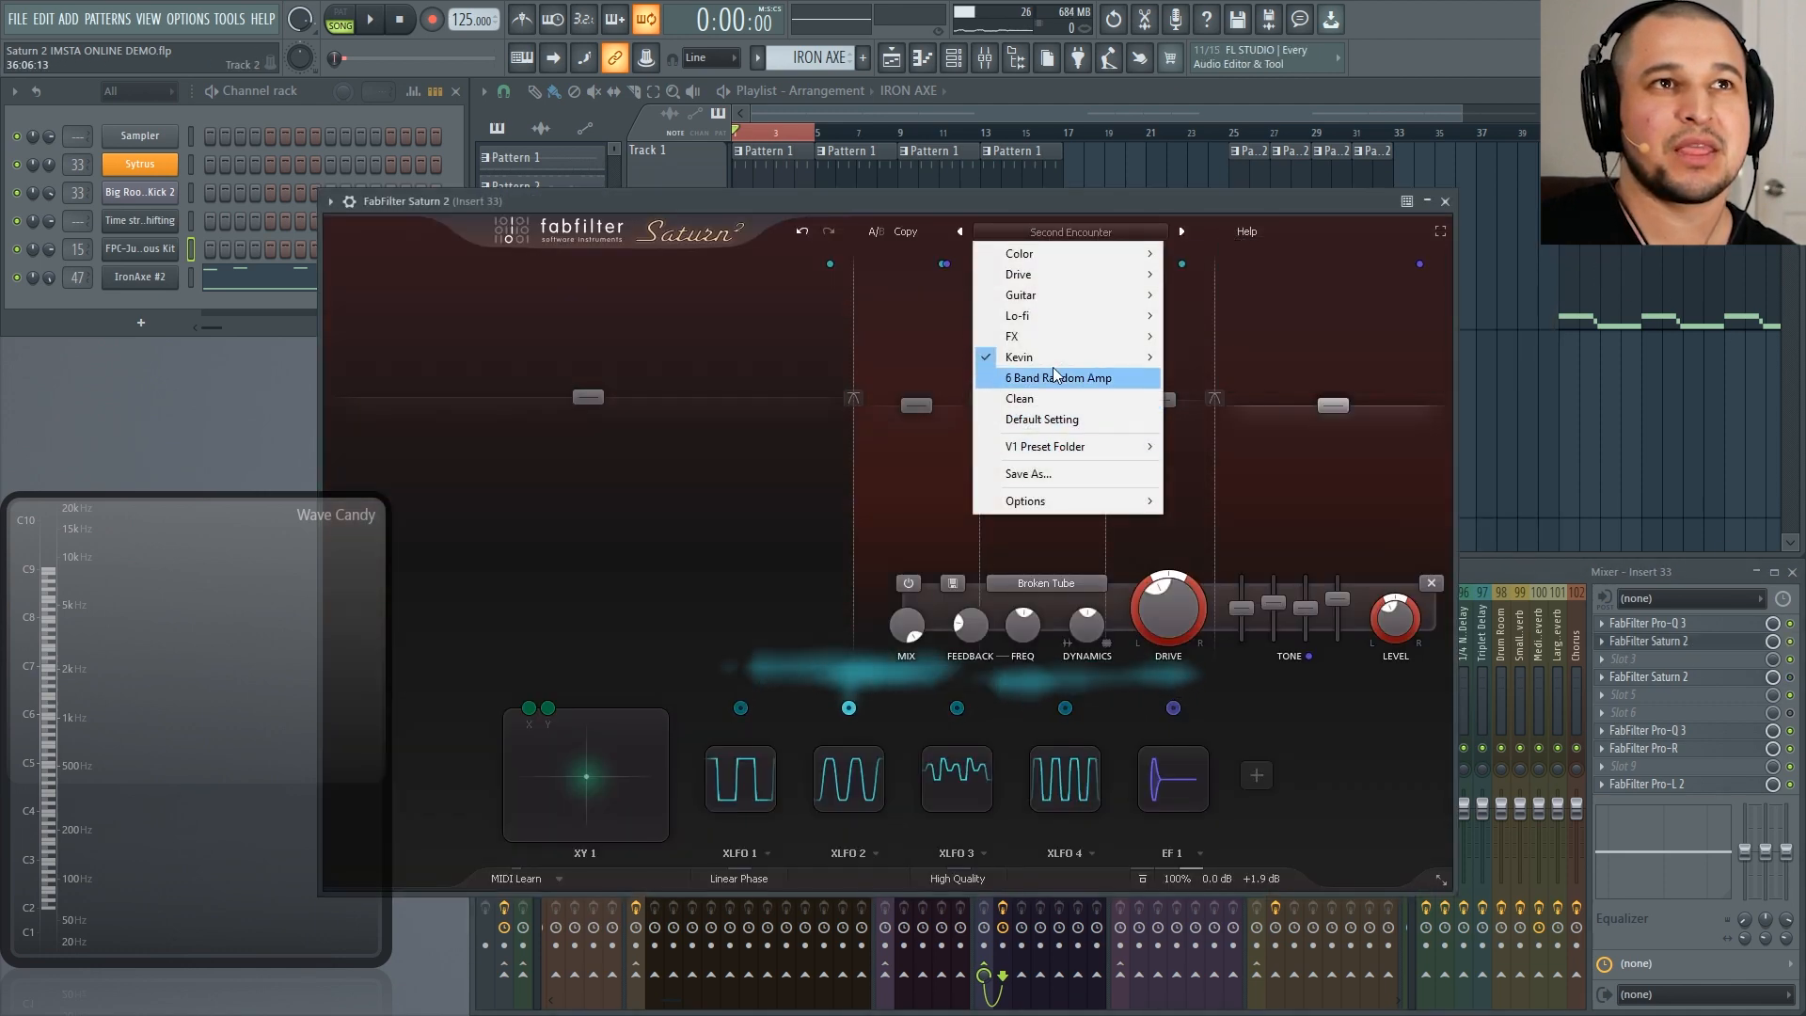
pyautogui.click(1025, 399)
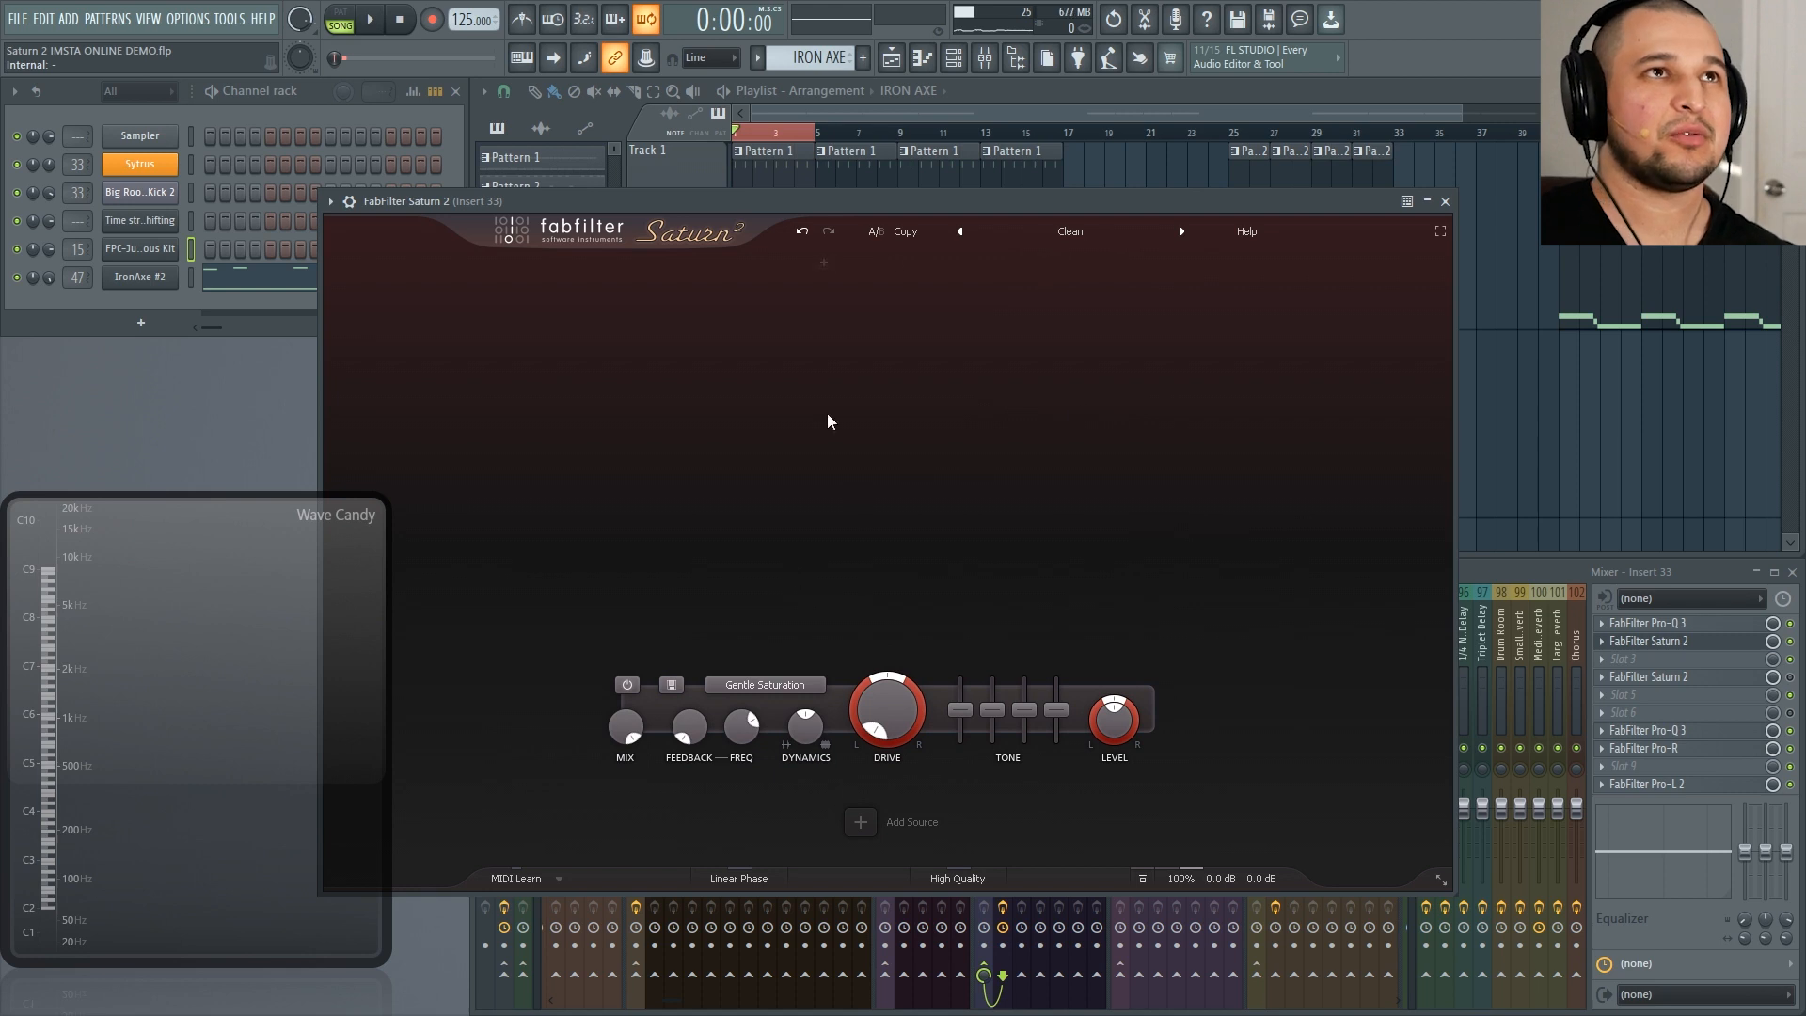
# Step: Move the Saturn 2 window up over the playlist and audition the loop with the Clean preset
pyautogui.moveTo(798, 202); pyautogui.dragTo(1018, 132)
pyautogui.press('space')
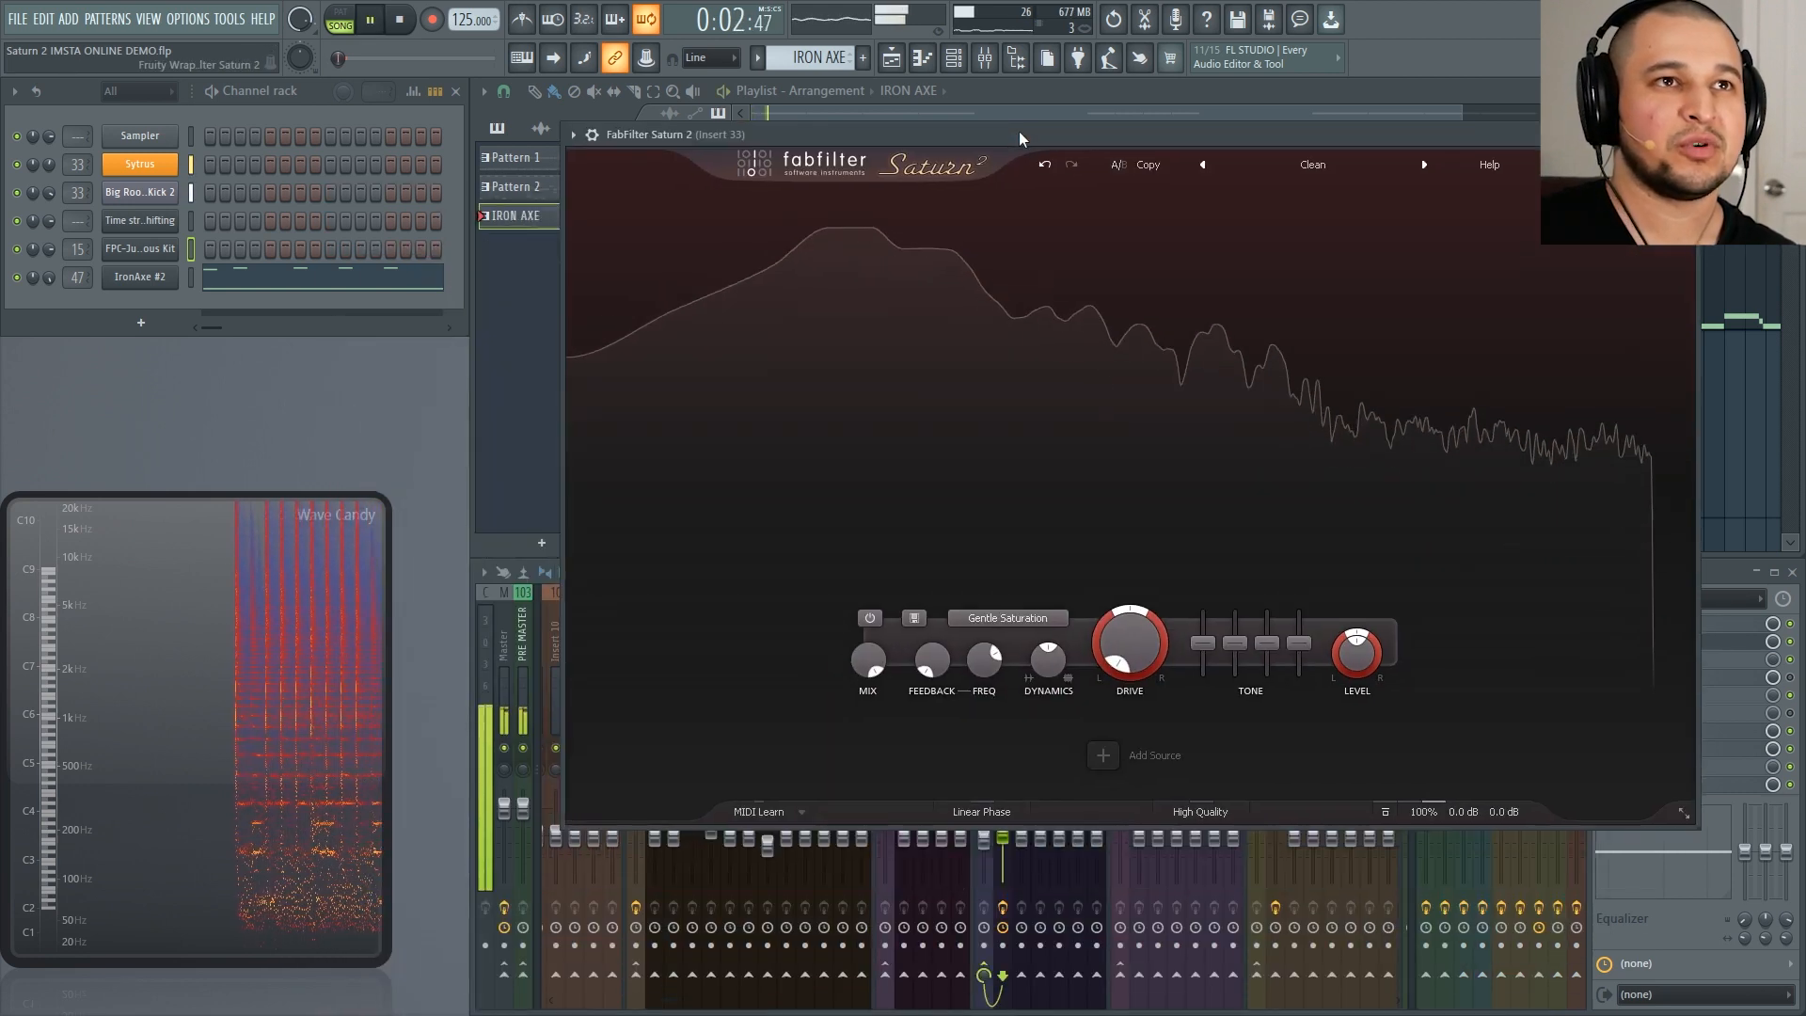
pyautogui.press('space')
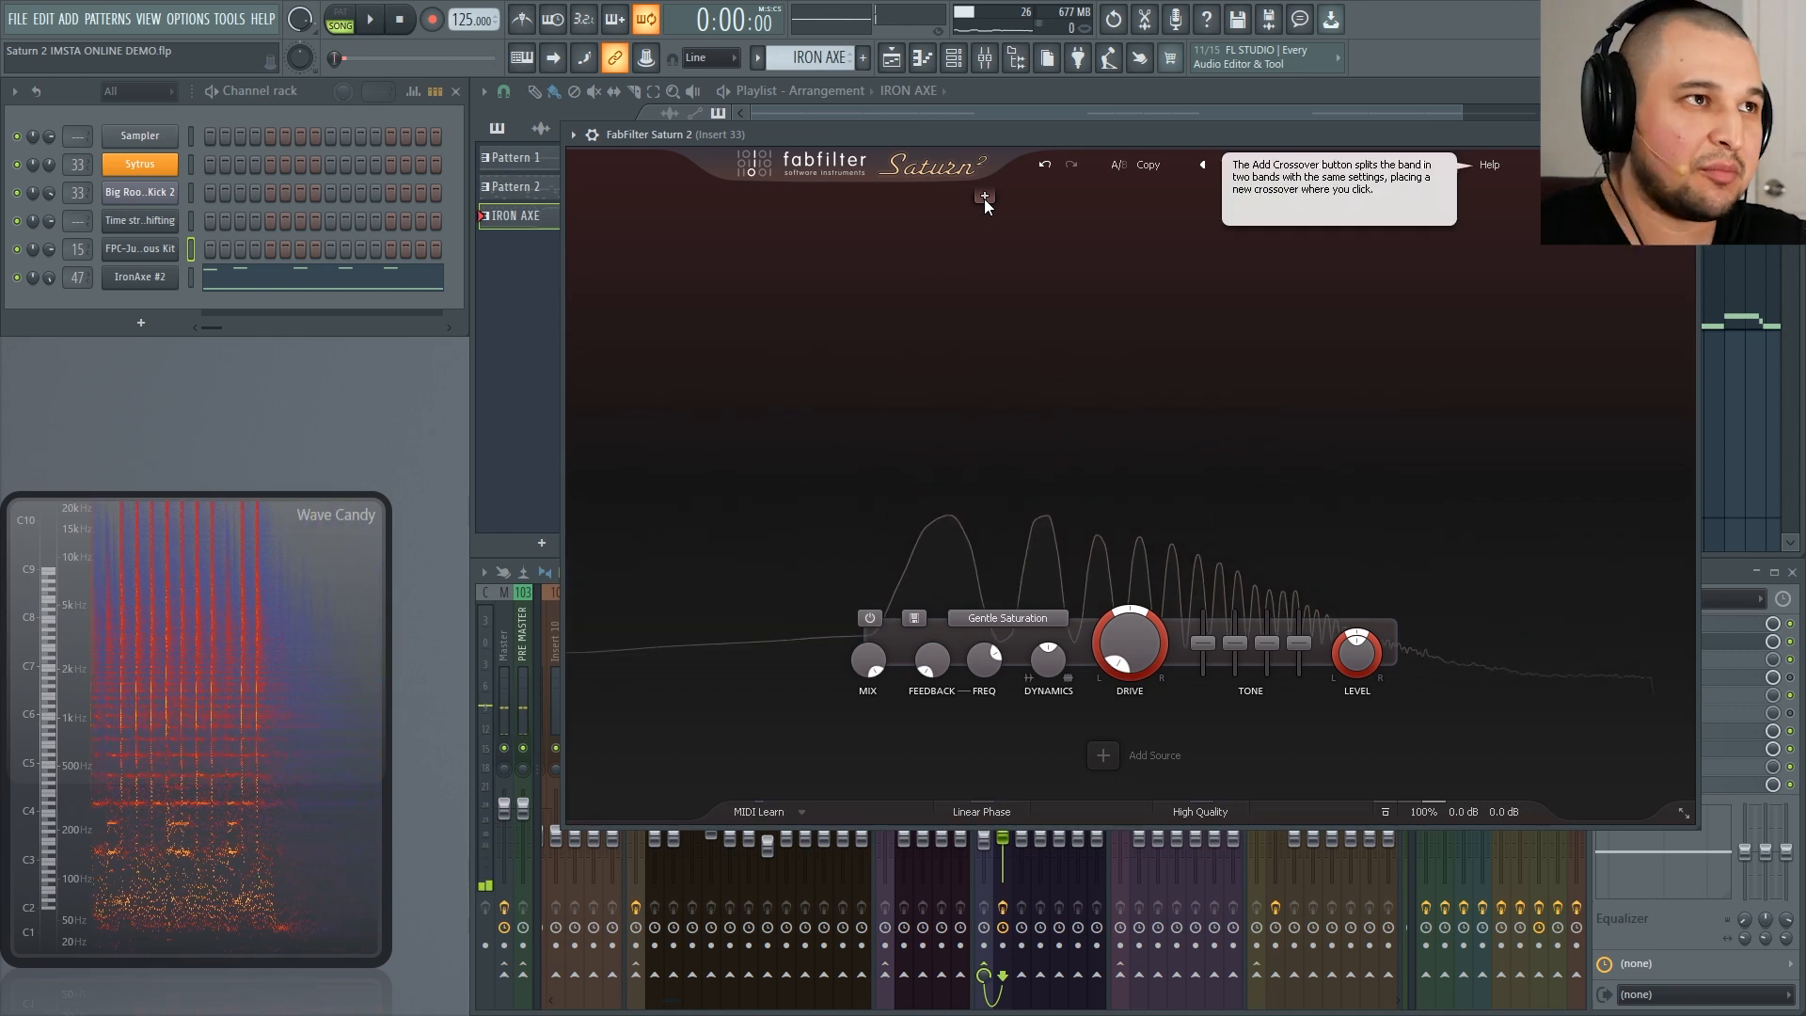
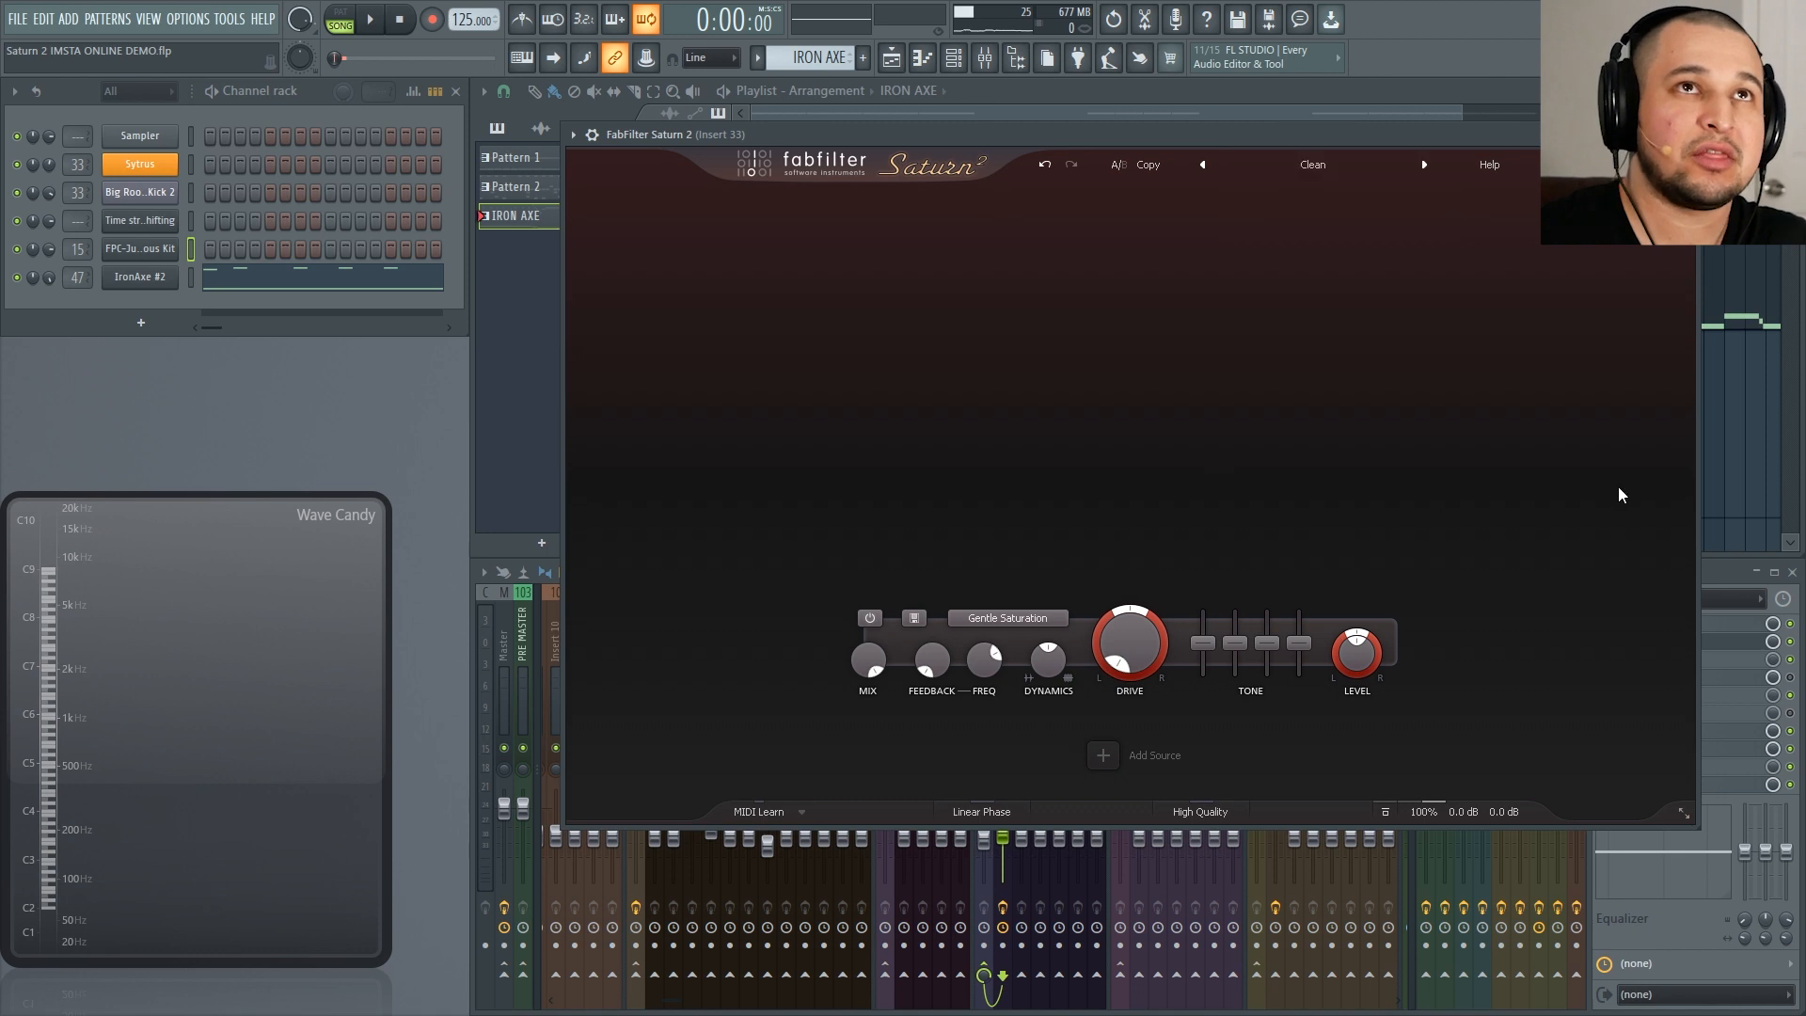
# Step: Load the First Encounter preset in Saturn 2 and audition it on the loop
pyautogui.click(1284, 164)
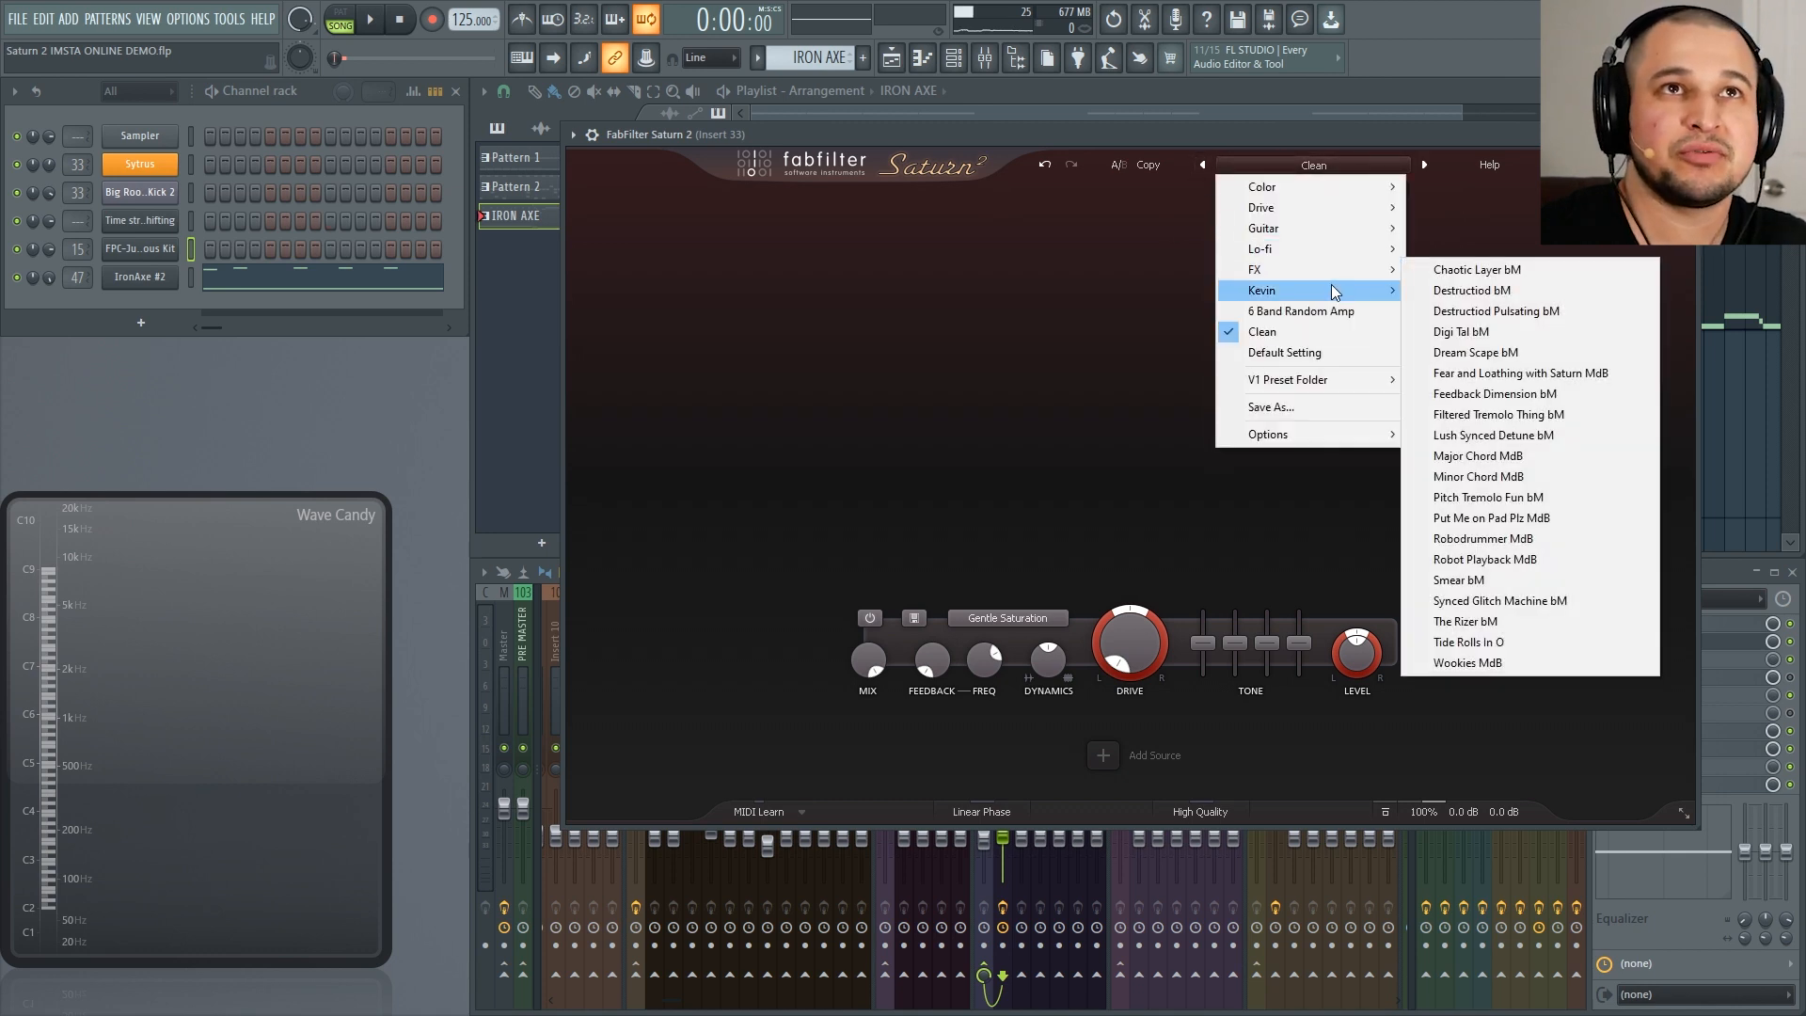
pyautogui.moveTo(1336, 293)
pyautogui.click(1473, 291)
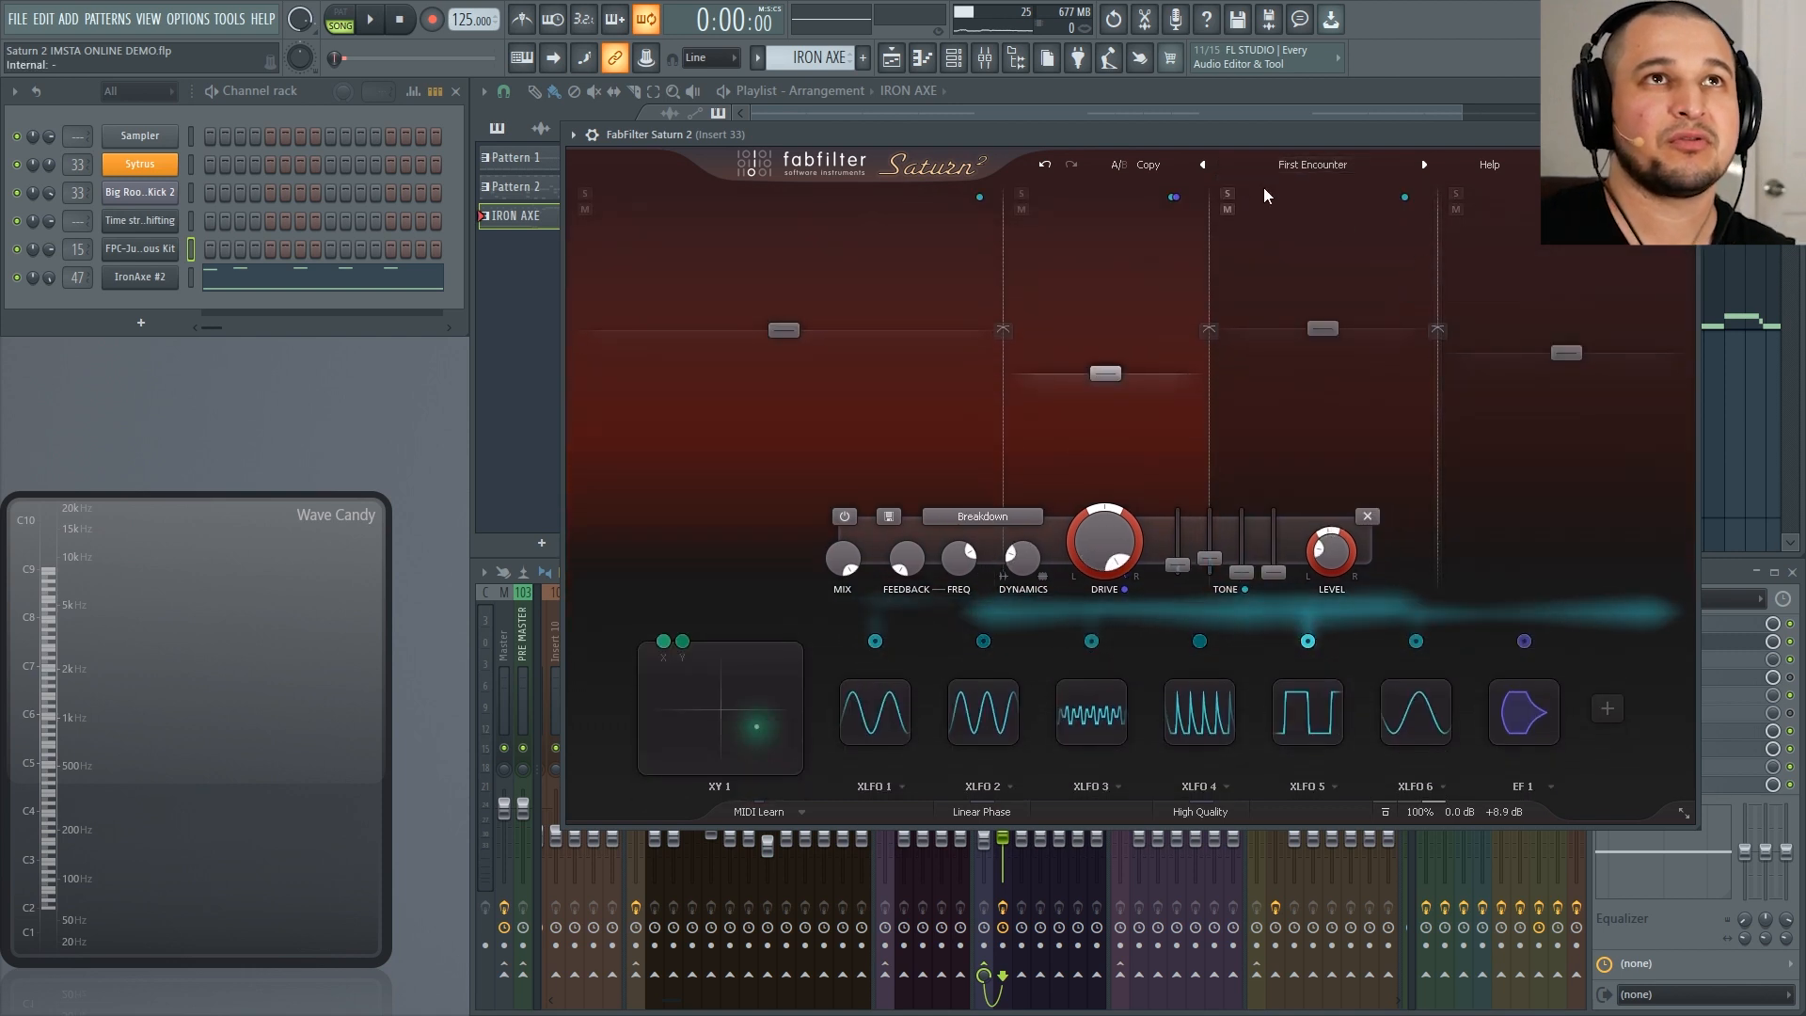
pyautogui.press('space')
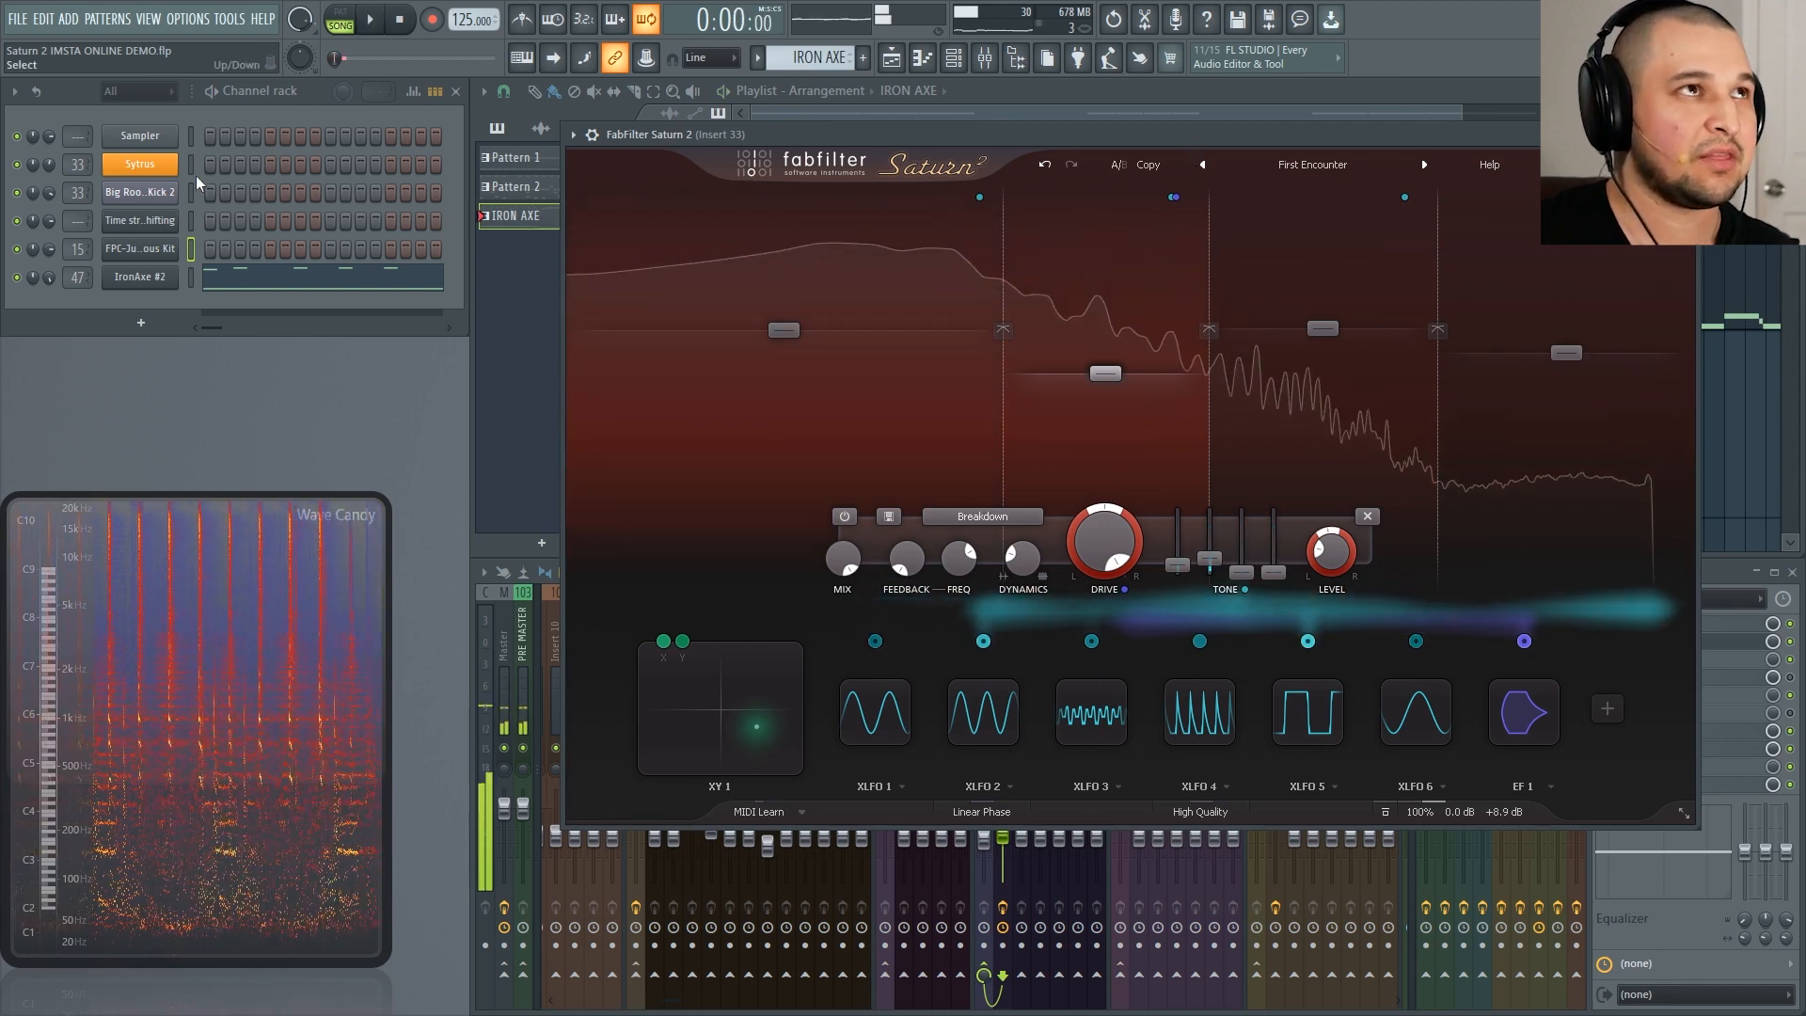
pyautogui.press('space')
# Step: Clone the Sytrus channel, choose a preset for the Sytrus #2 copy and close its window
pyautogui.rightClick(167, 165)
pyautogui.click(211, 327)
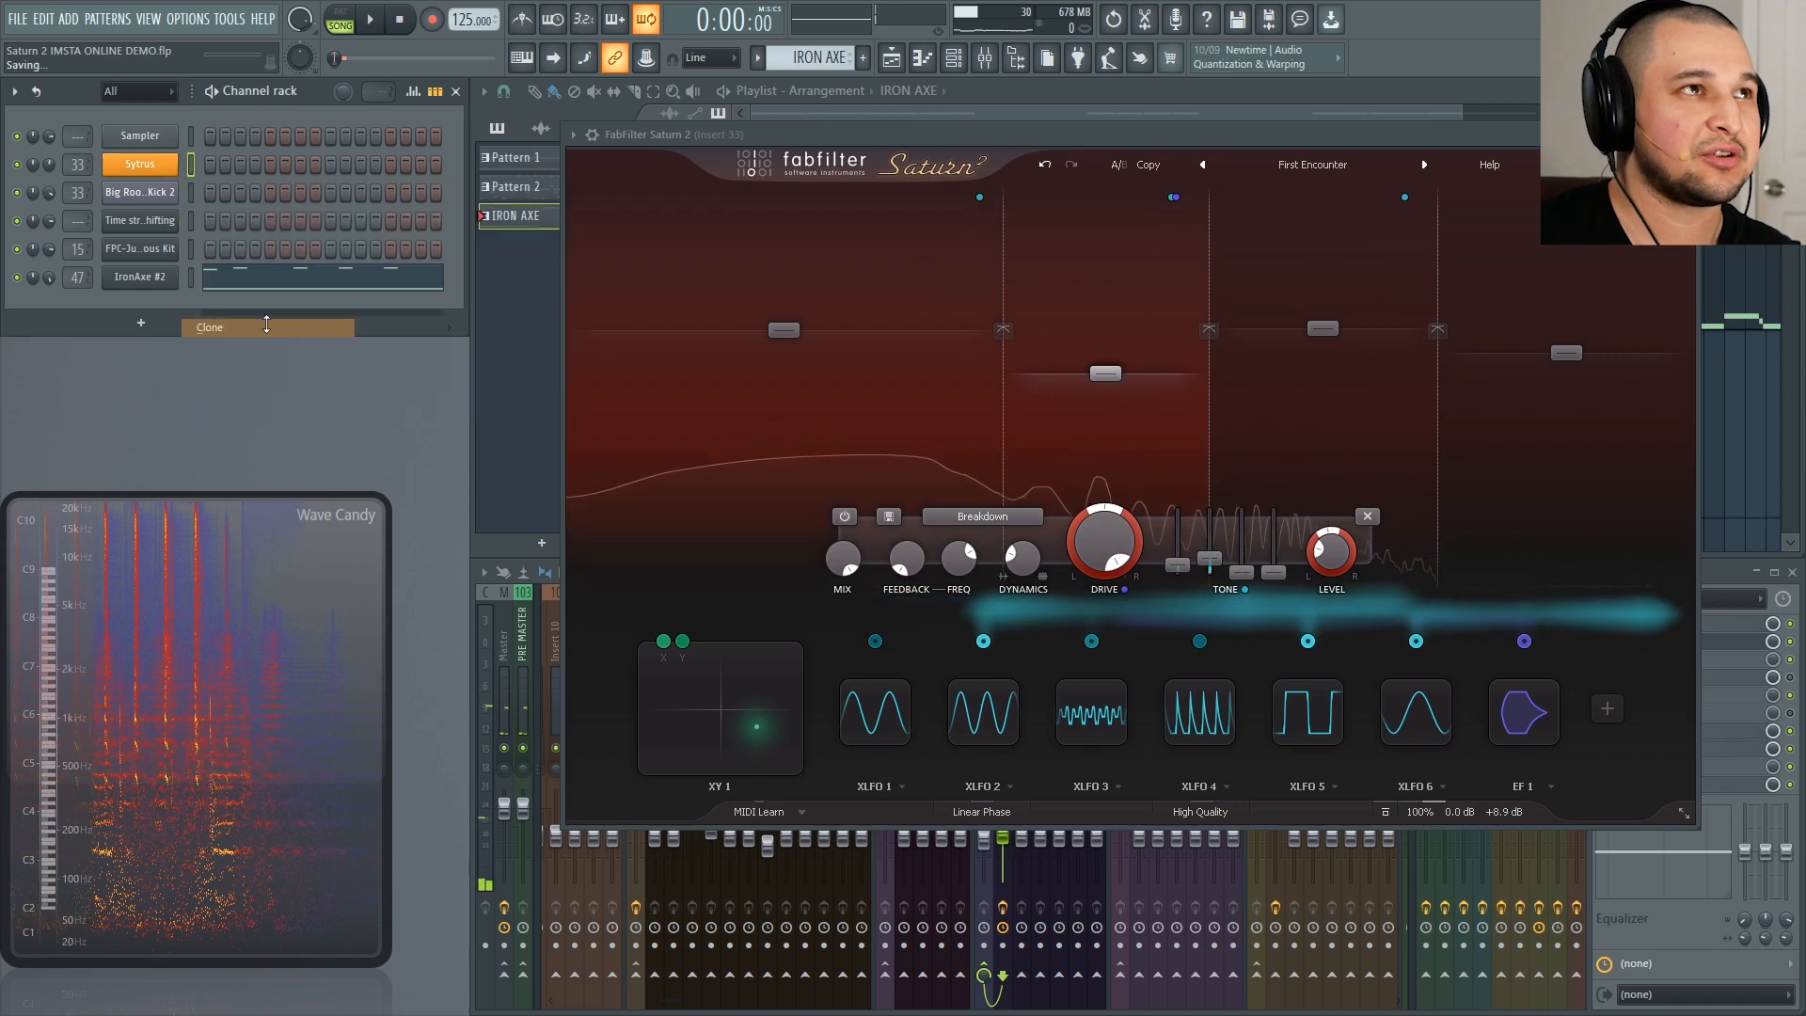
pyautogui.click(929, 377)
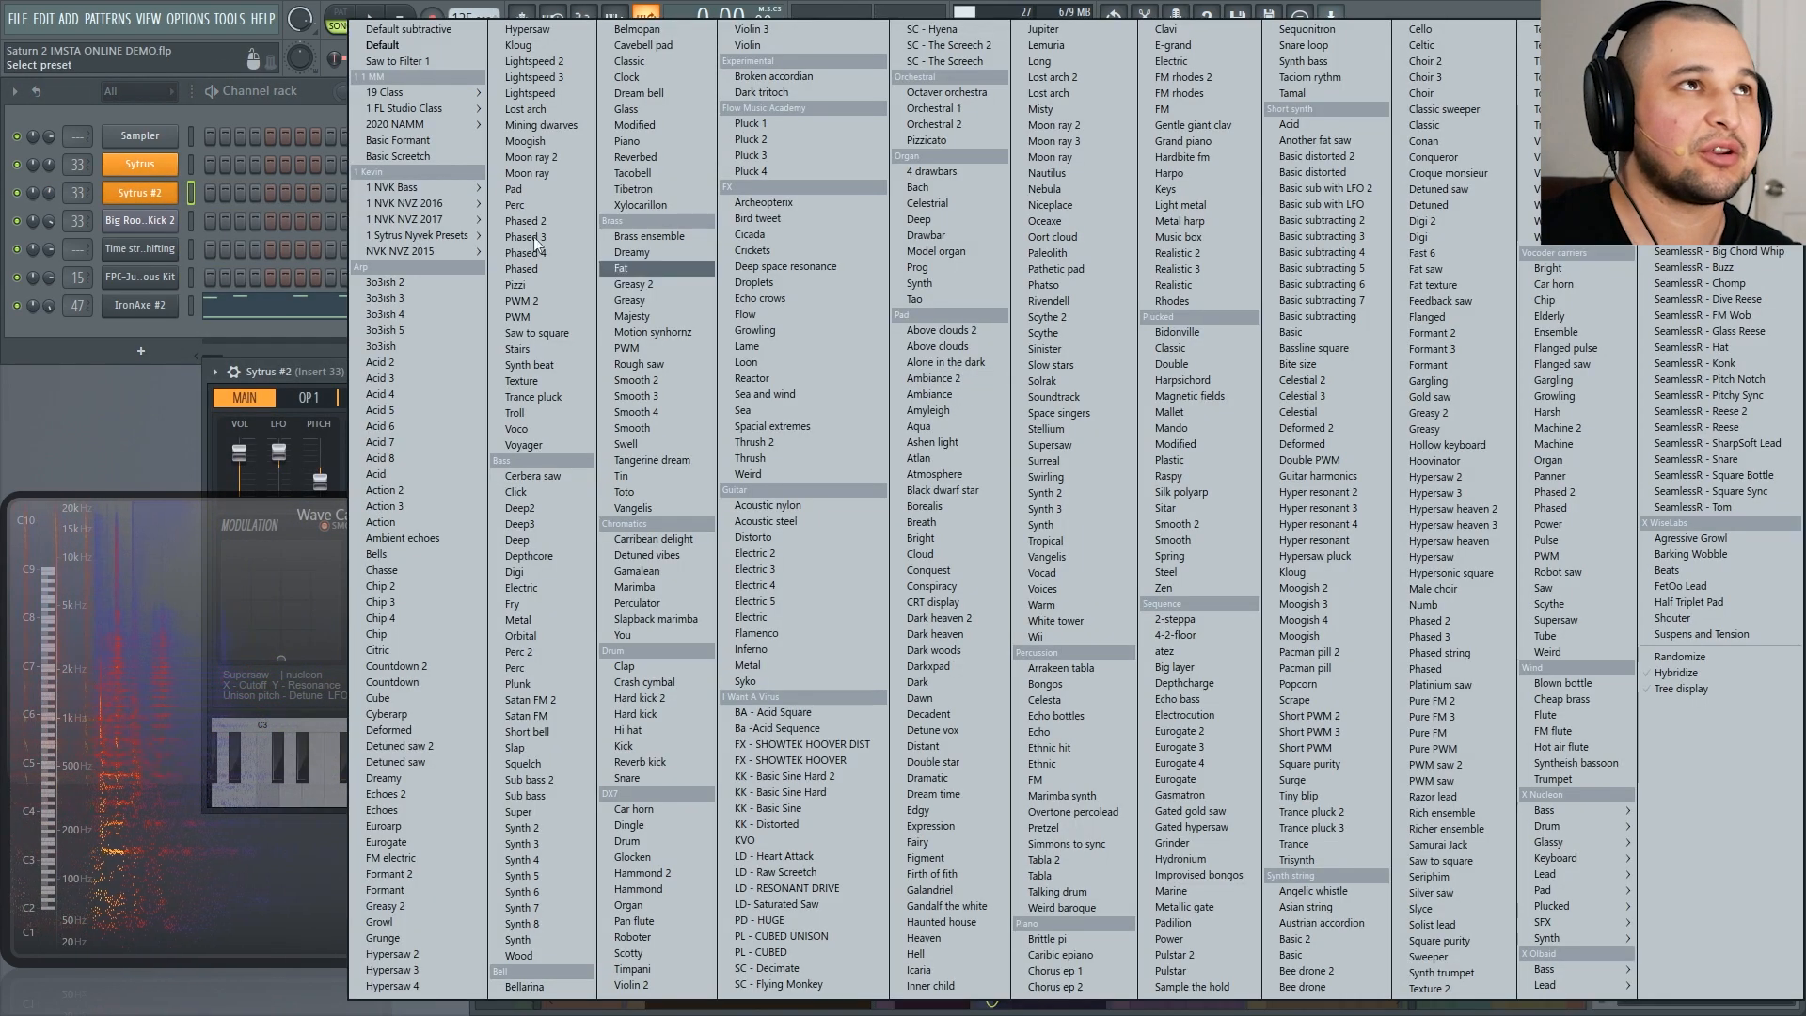
pyautogui.click(213, 87)
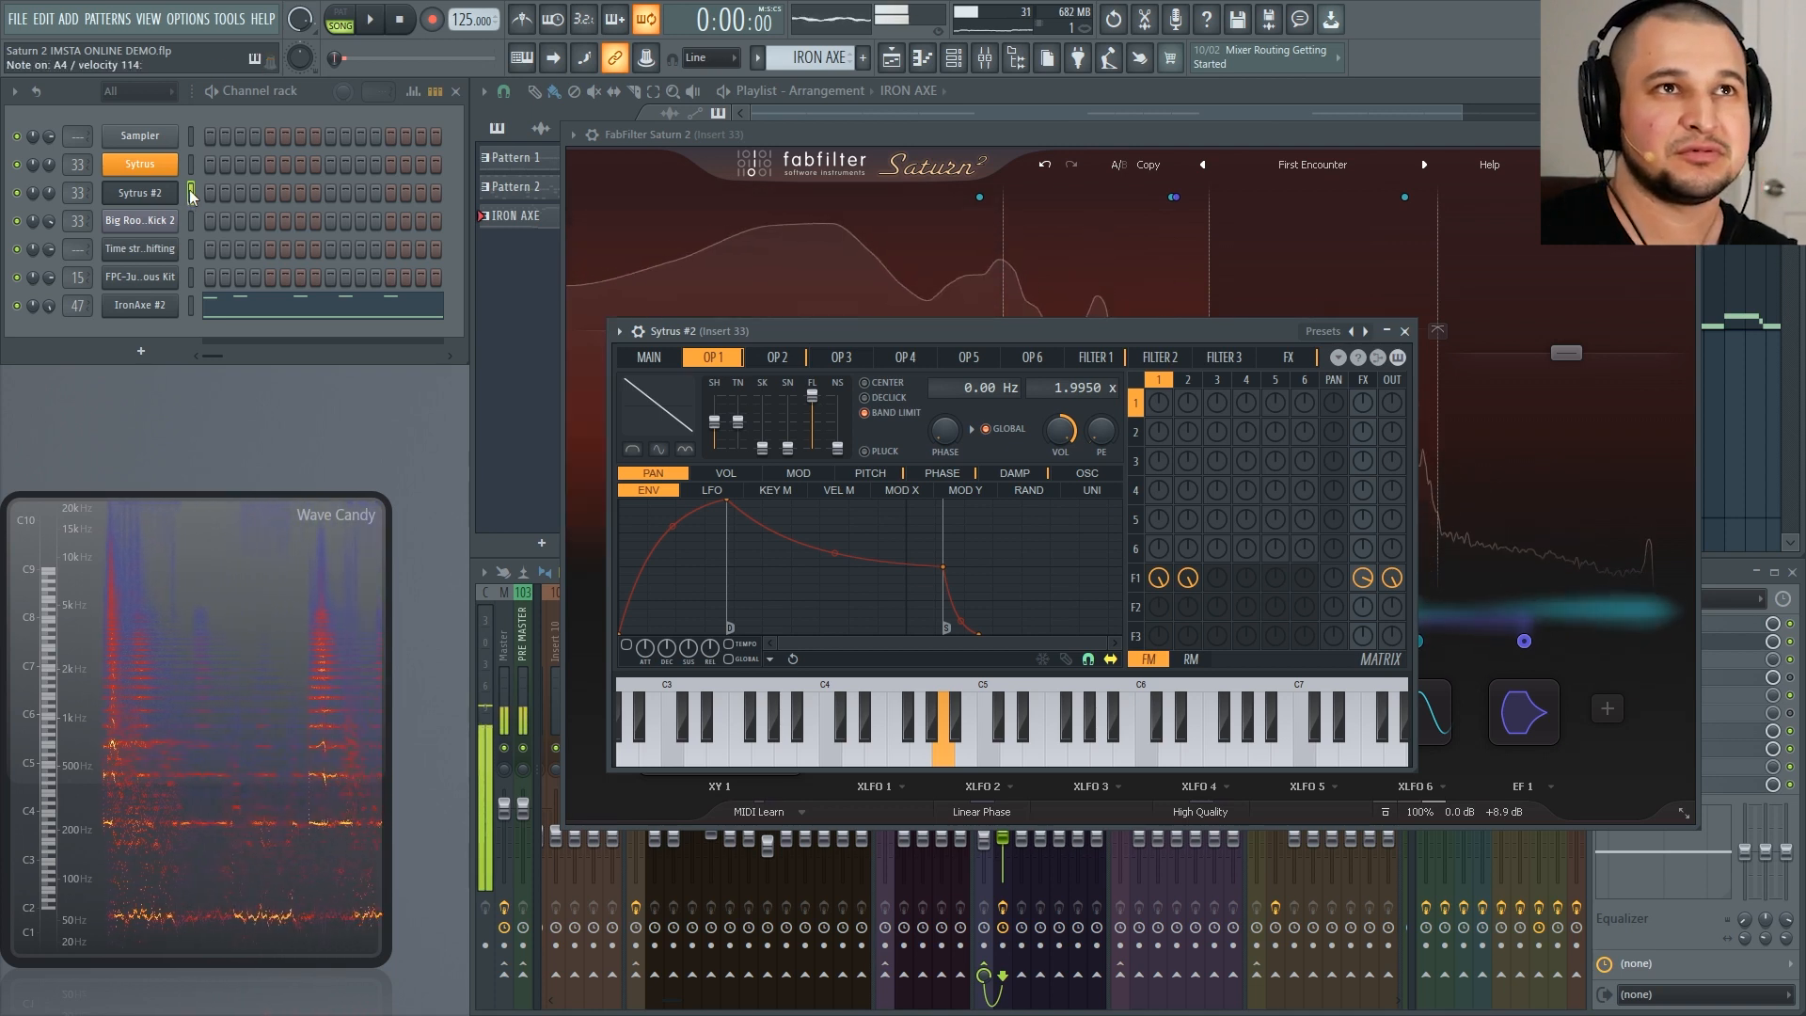
pyautogui.click(1404, 330)
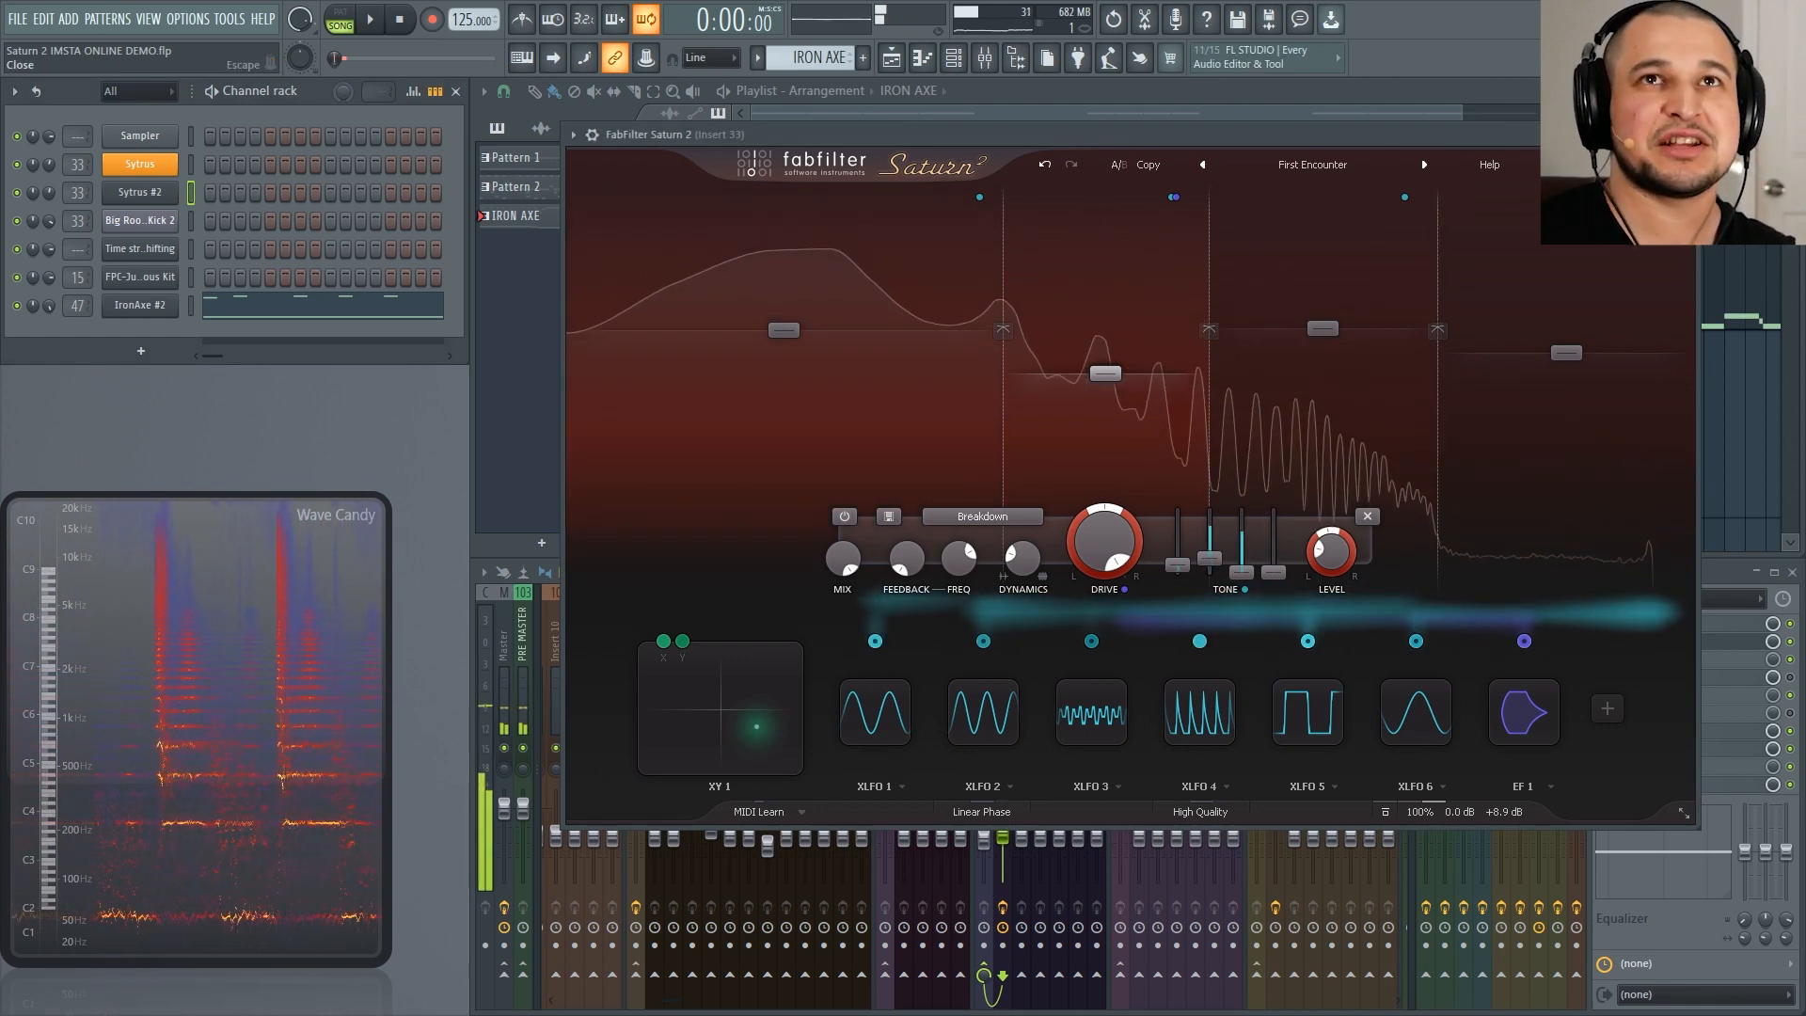
# Step: Close the Saturn 2 window, create a new pattern and open the piano roll for Sytrus #2
pyautogui.click(1684, 135)
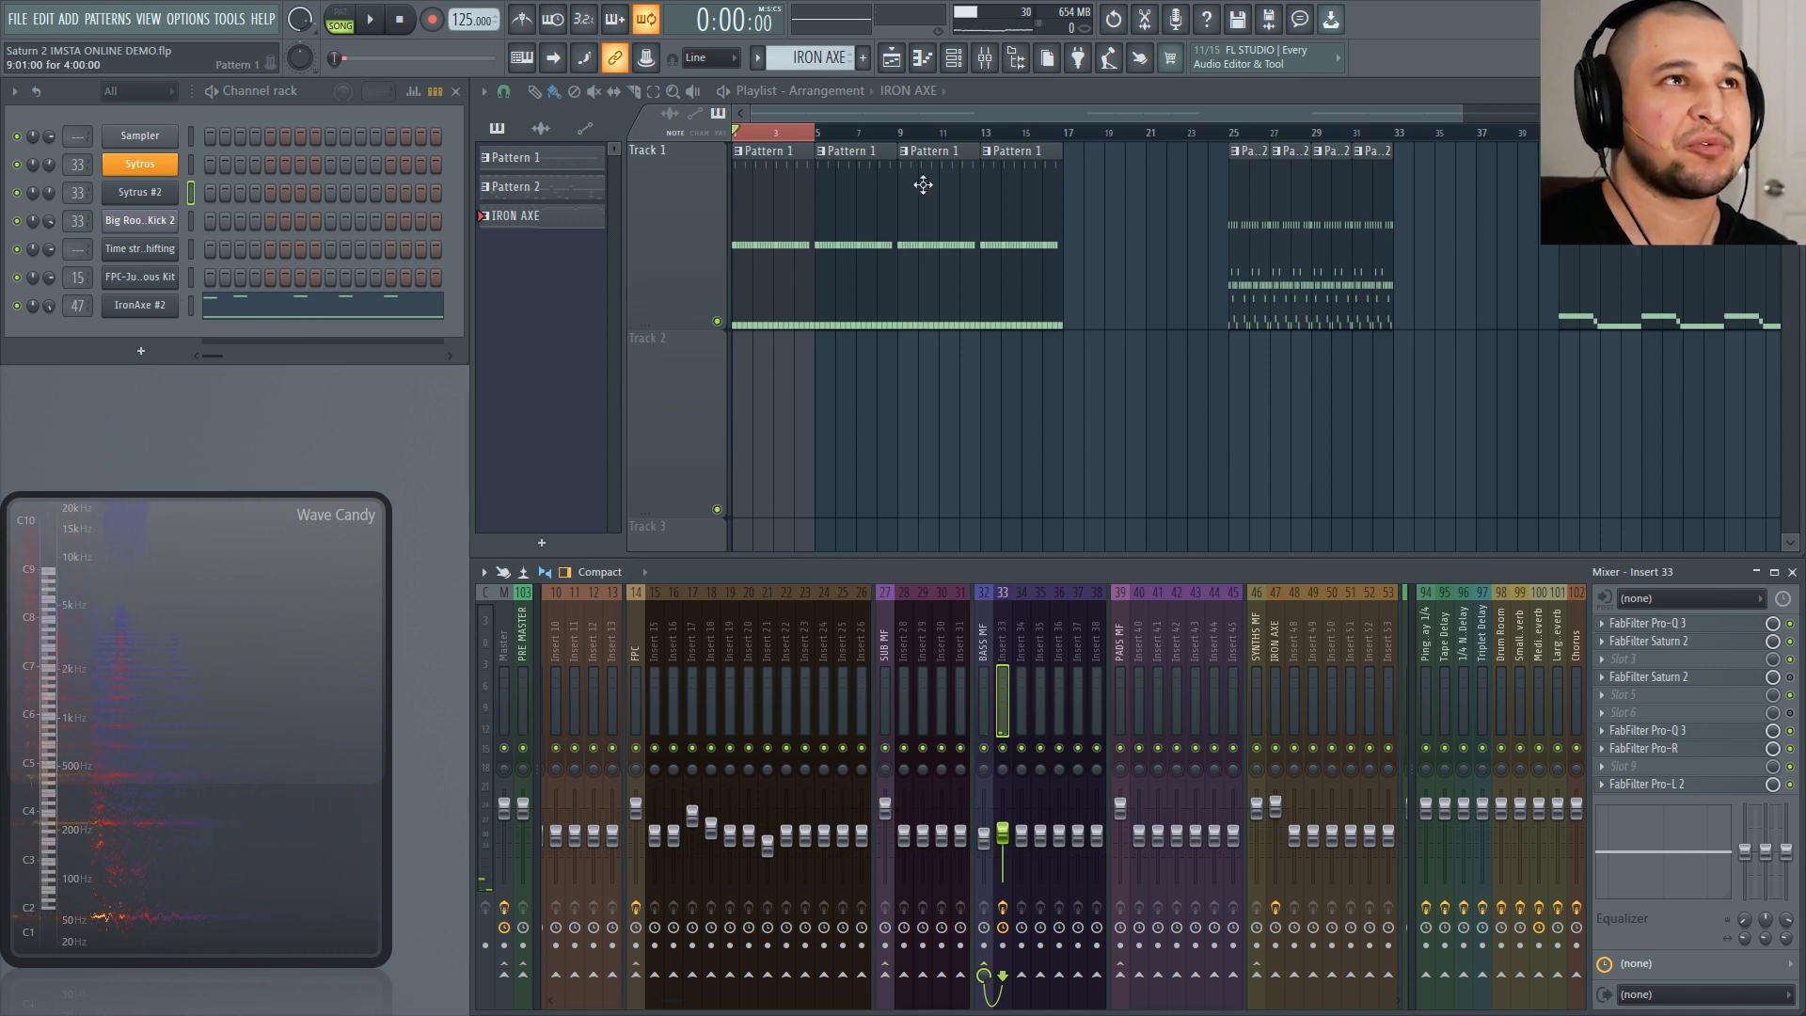
pyautogui.press('F4')
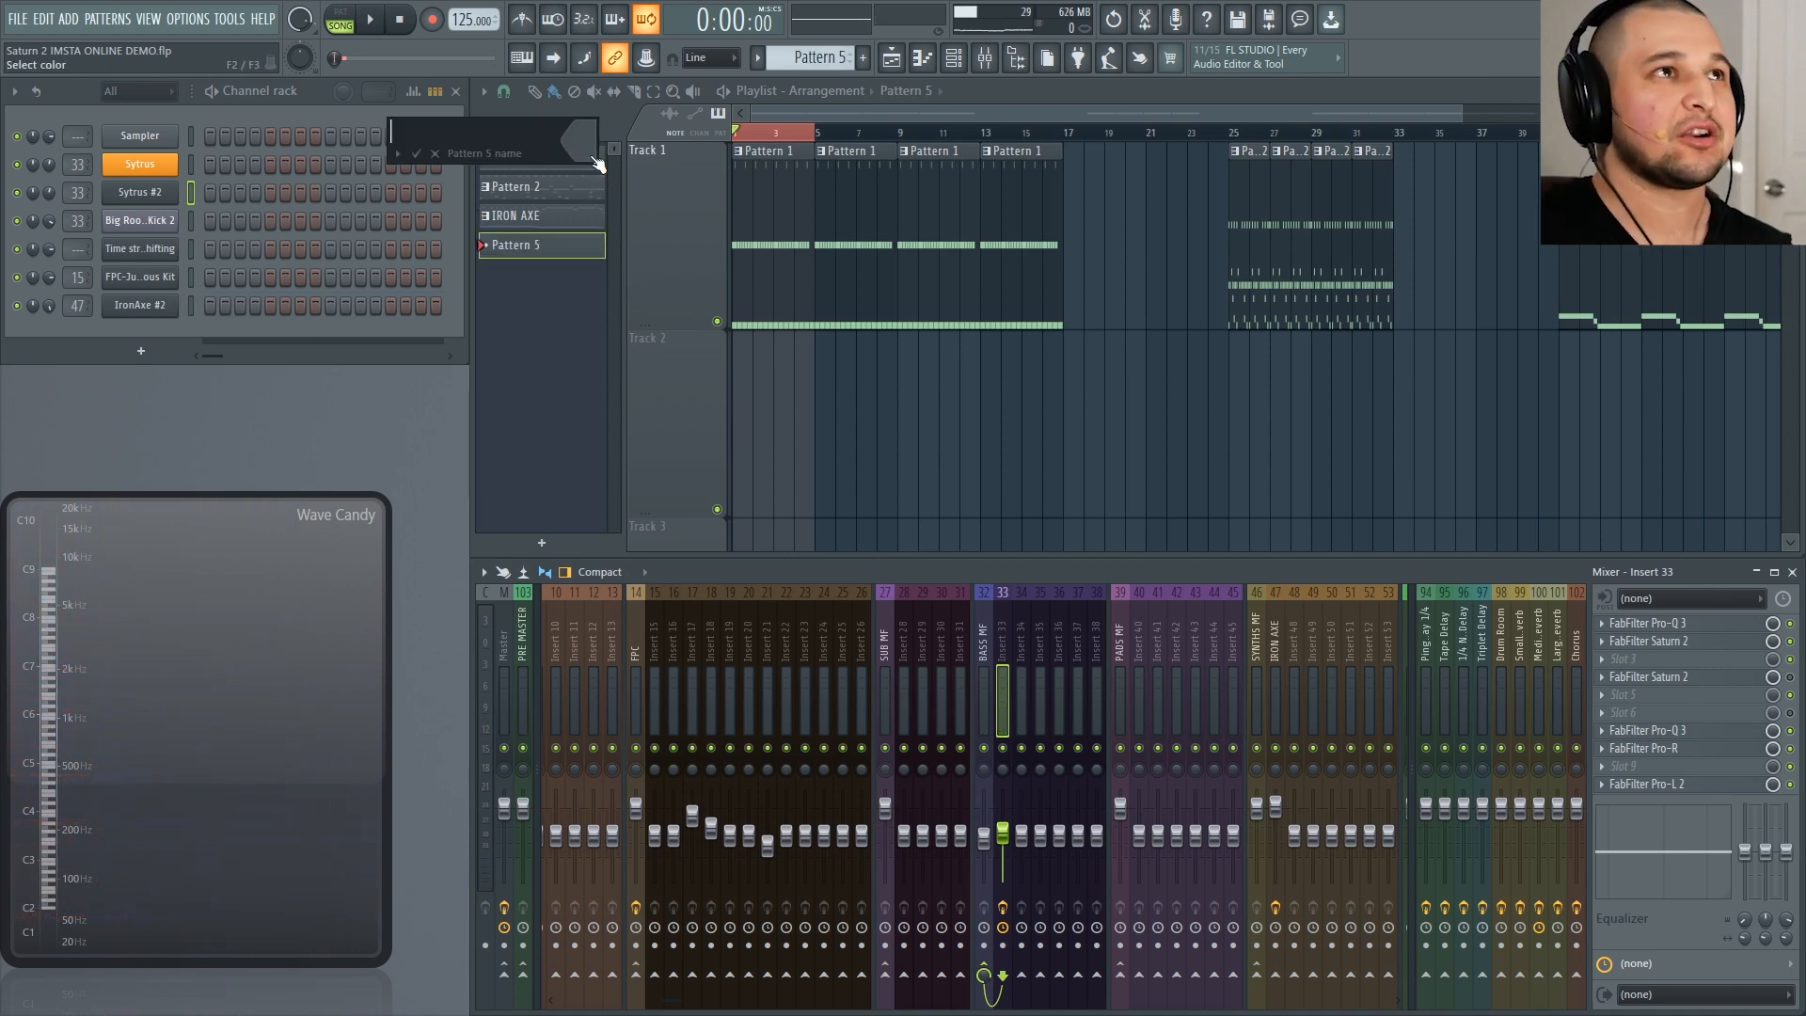
pyautogui.rightClick(153, 188)
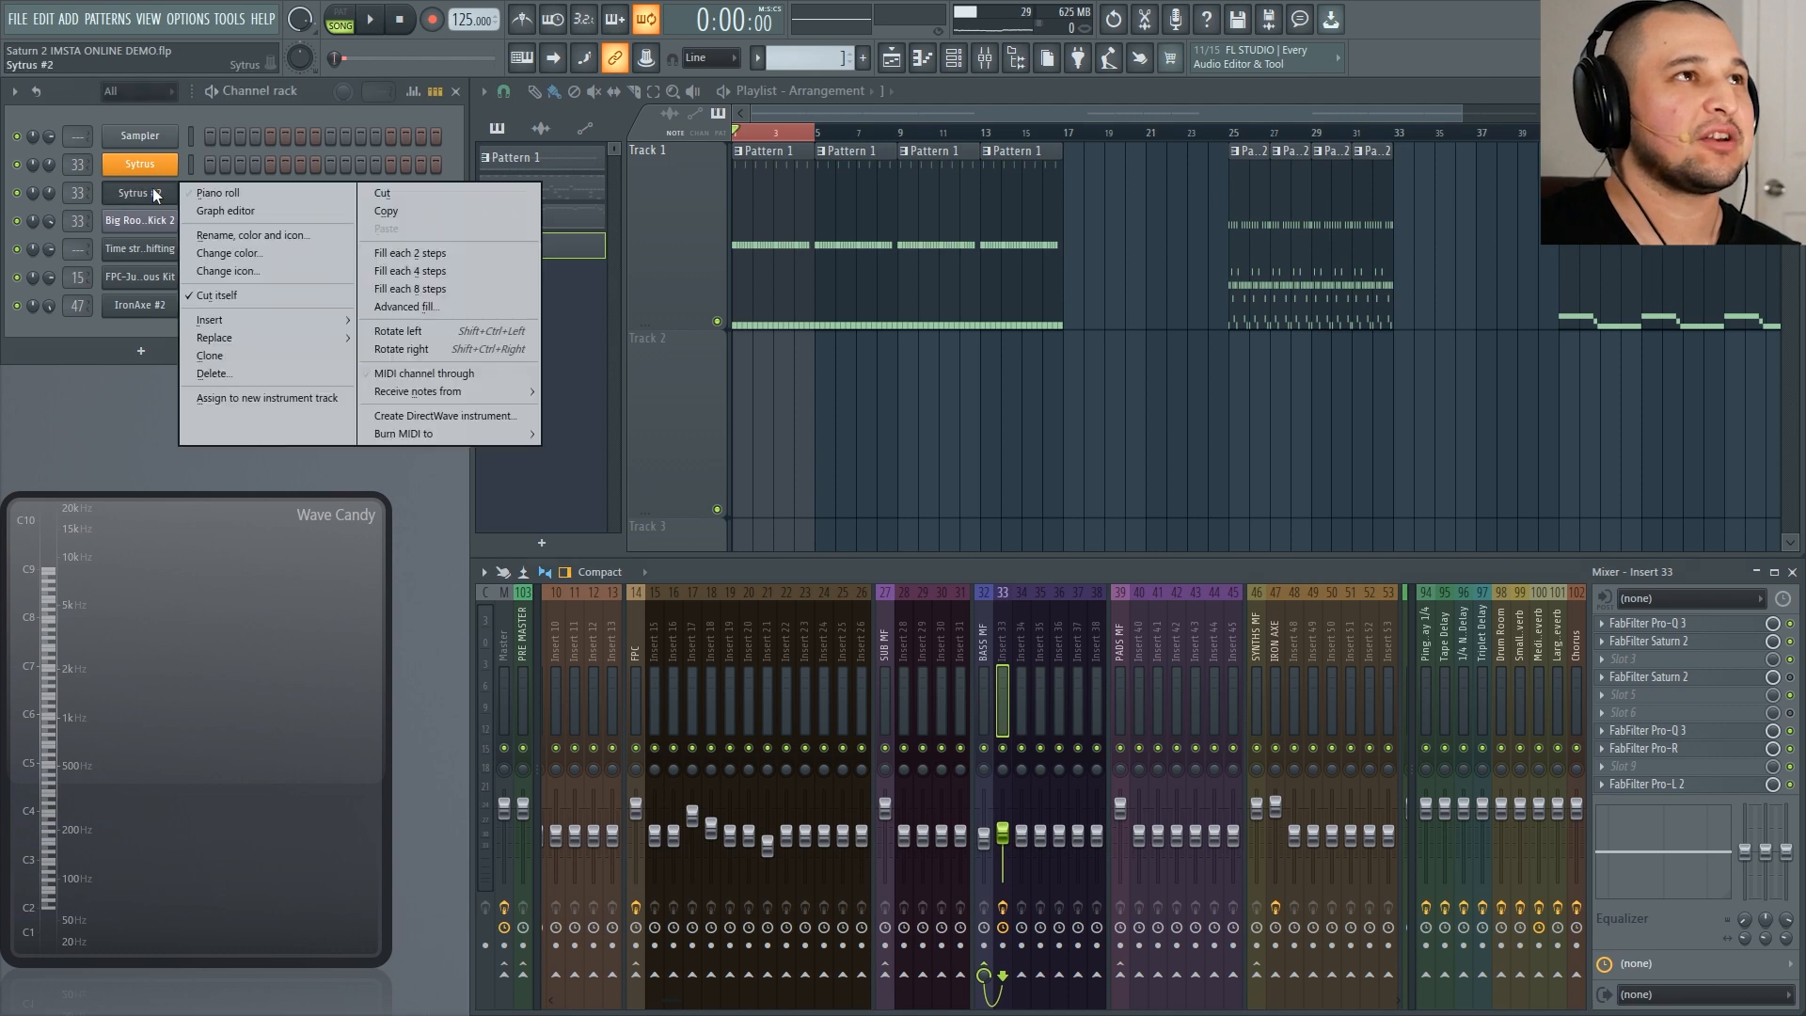
pyautogui.click(183, 190)
# Step: Place a C3 note at the start of the Sytrus #2 piano roll and extend it to four bars
pyautogui.scroll(4, 551, 363)
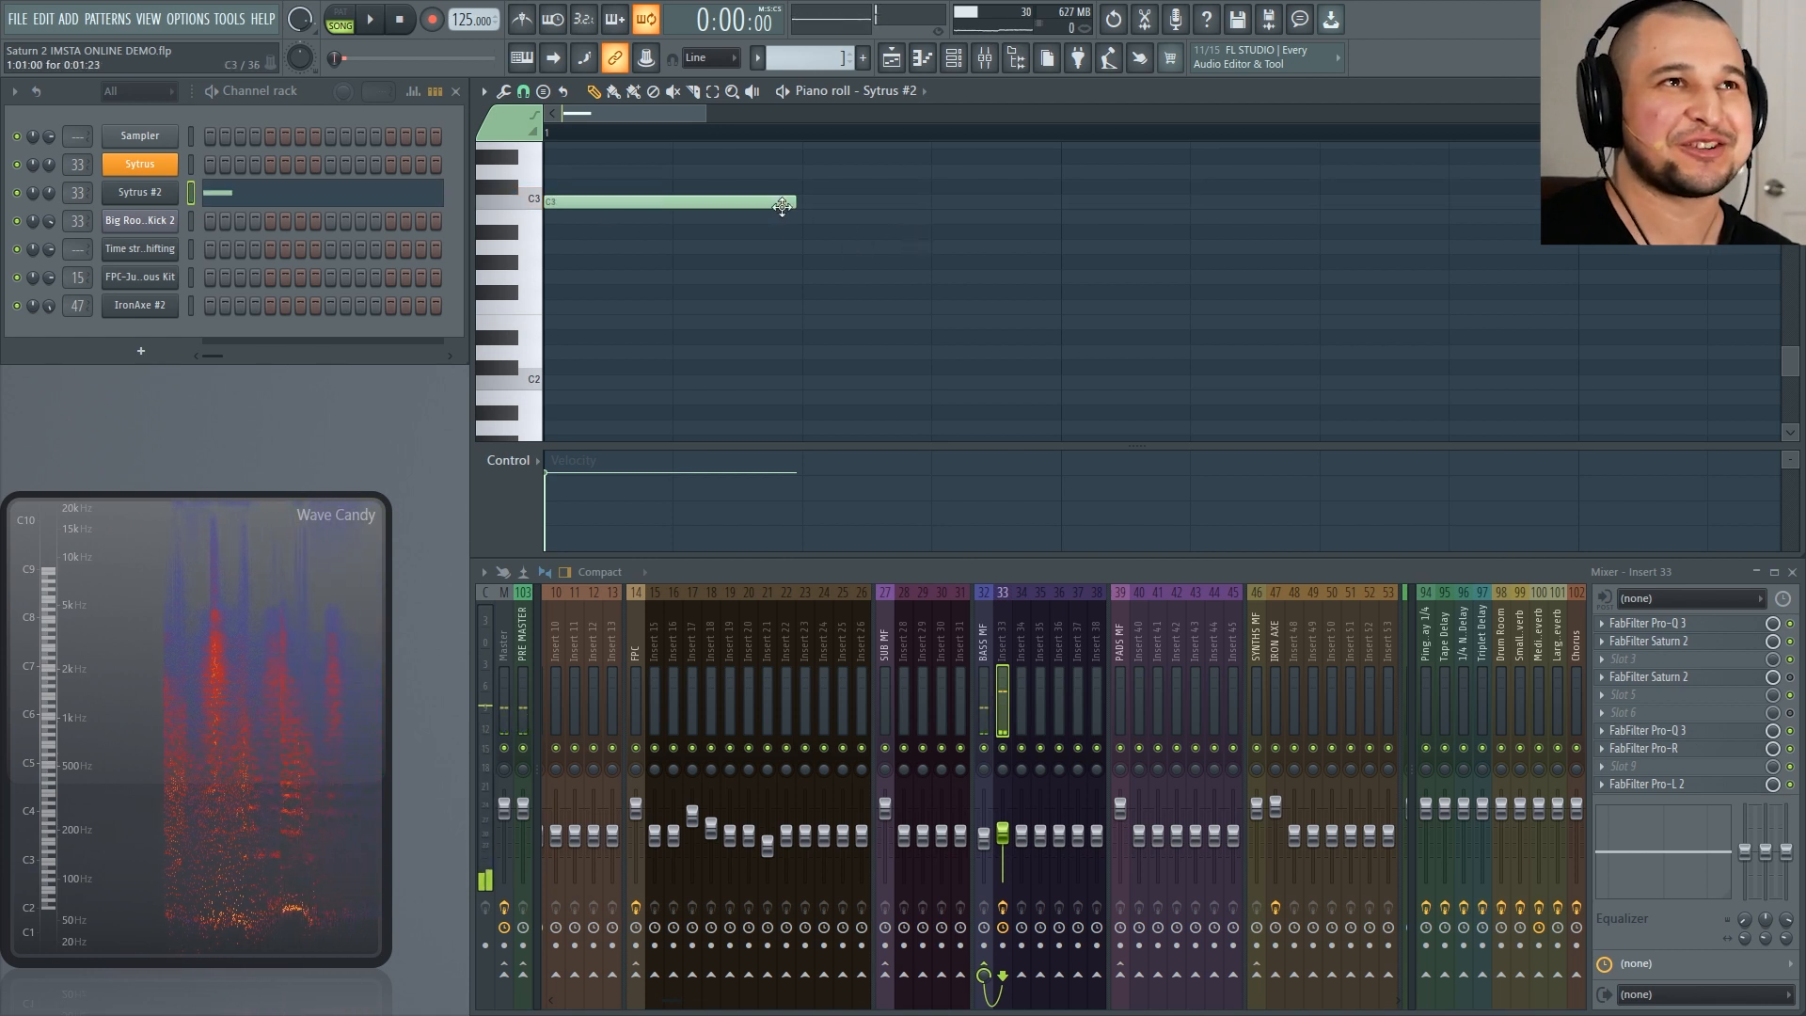
pyautogui.moveTo(798, 205); pyautogui.dragTo(1642, 250)
pyautogui.hotkey('ctrl', 'z')
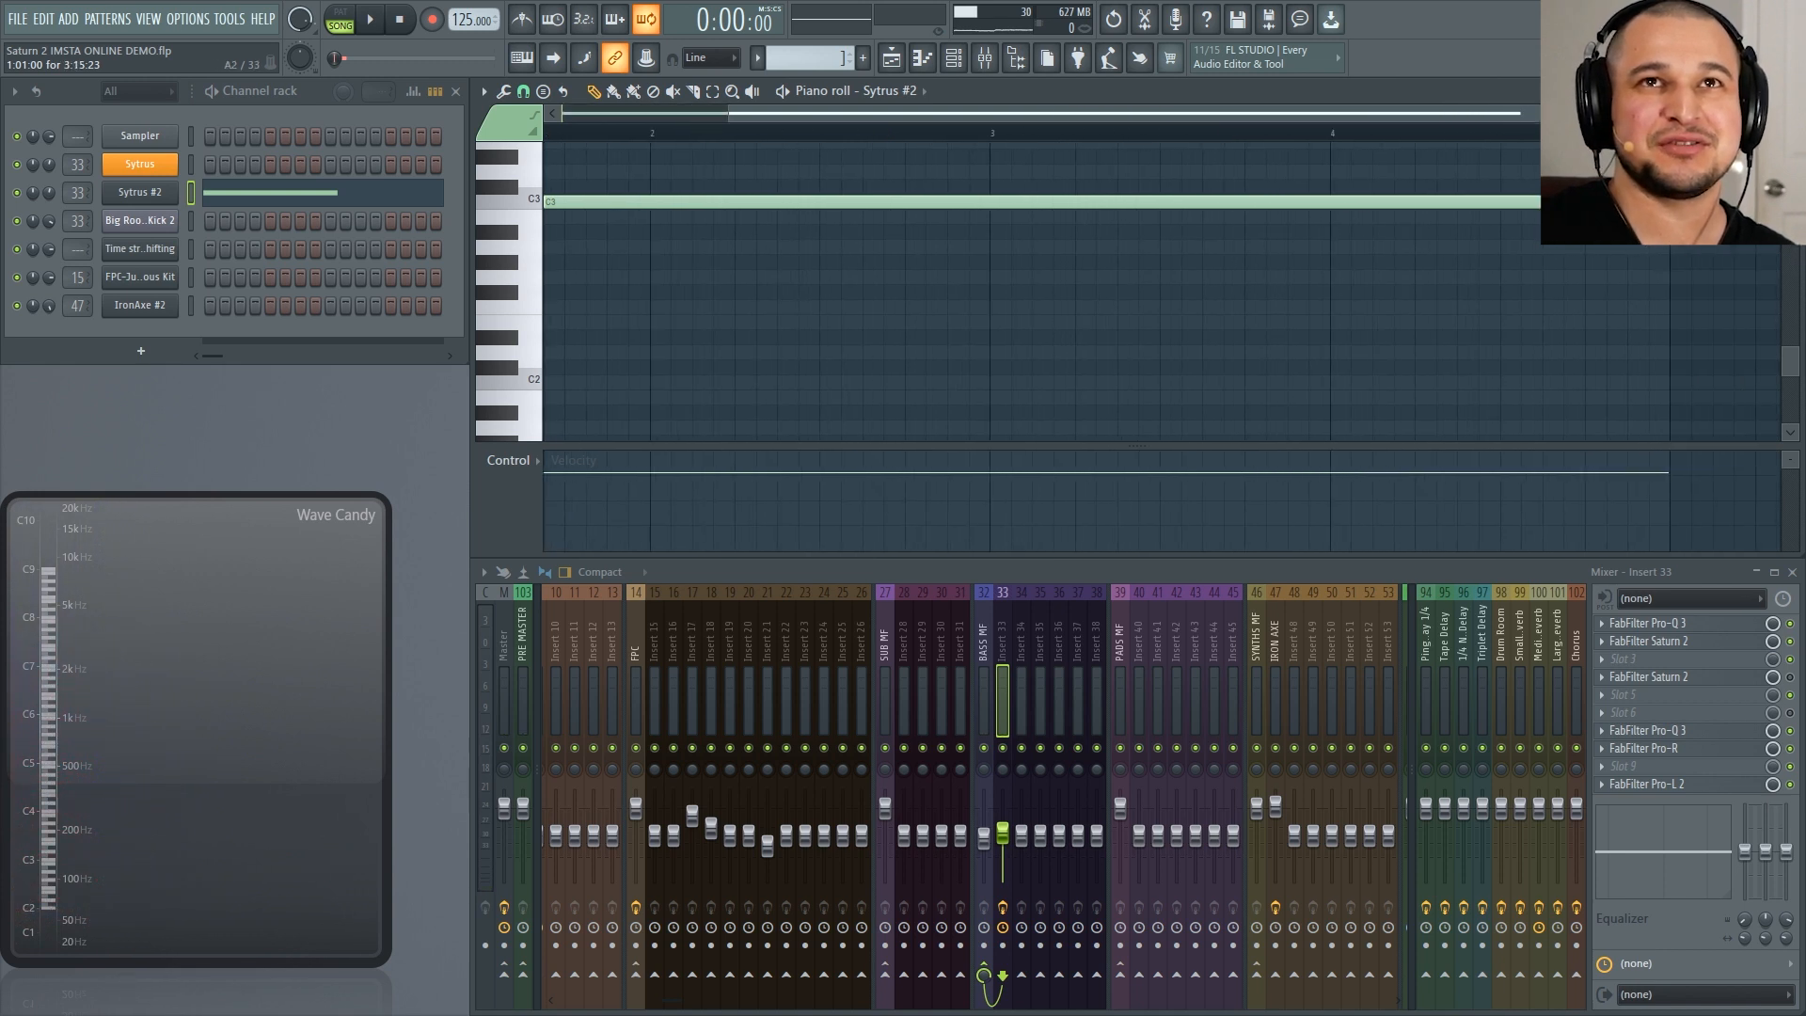
pyautogui.scroll(3, 1559, 272)
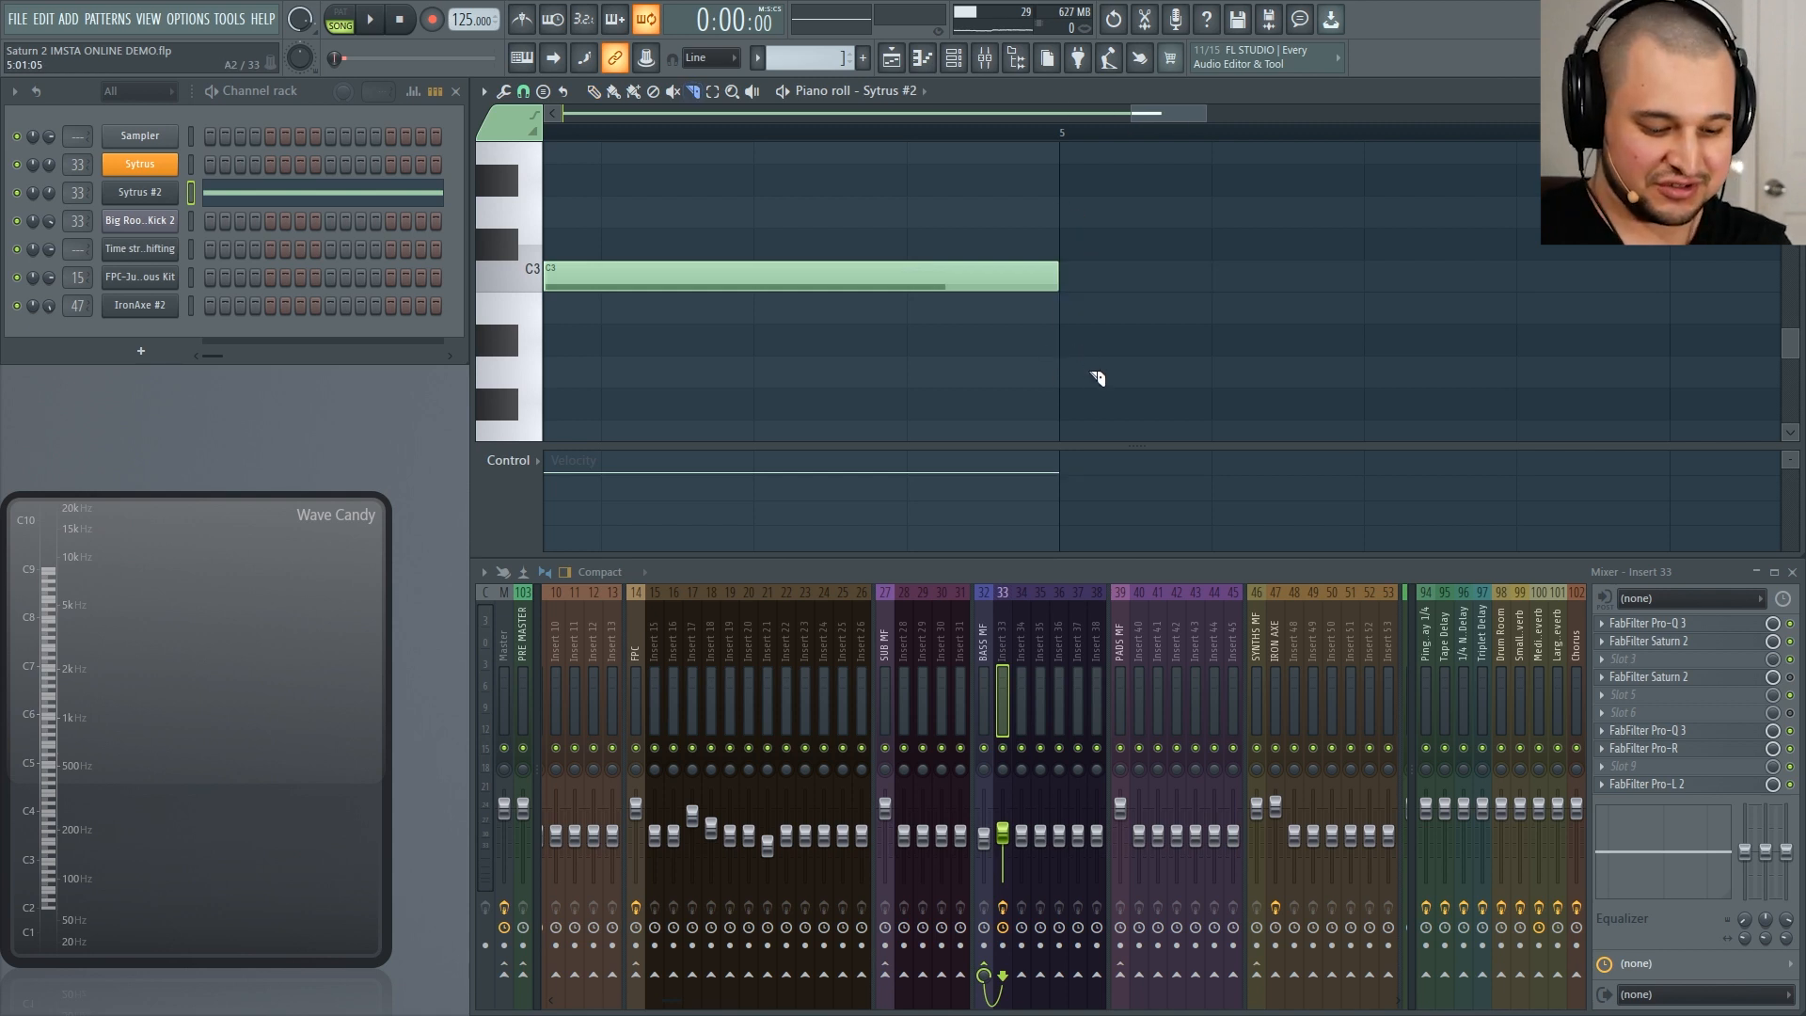
pyautogui.scroll(-3, 1102, 377)
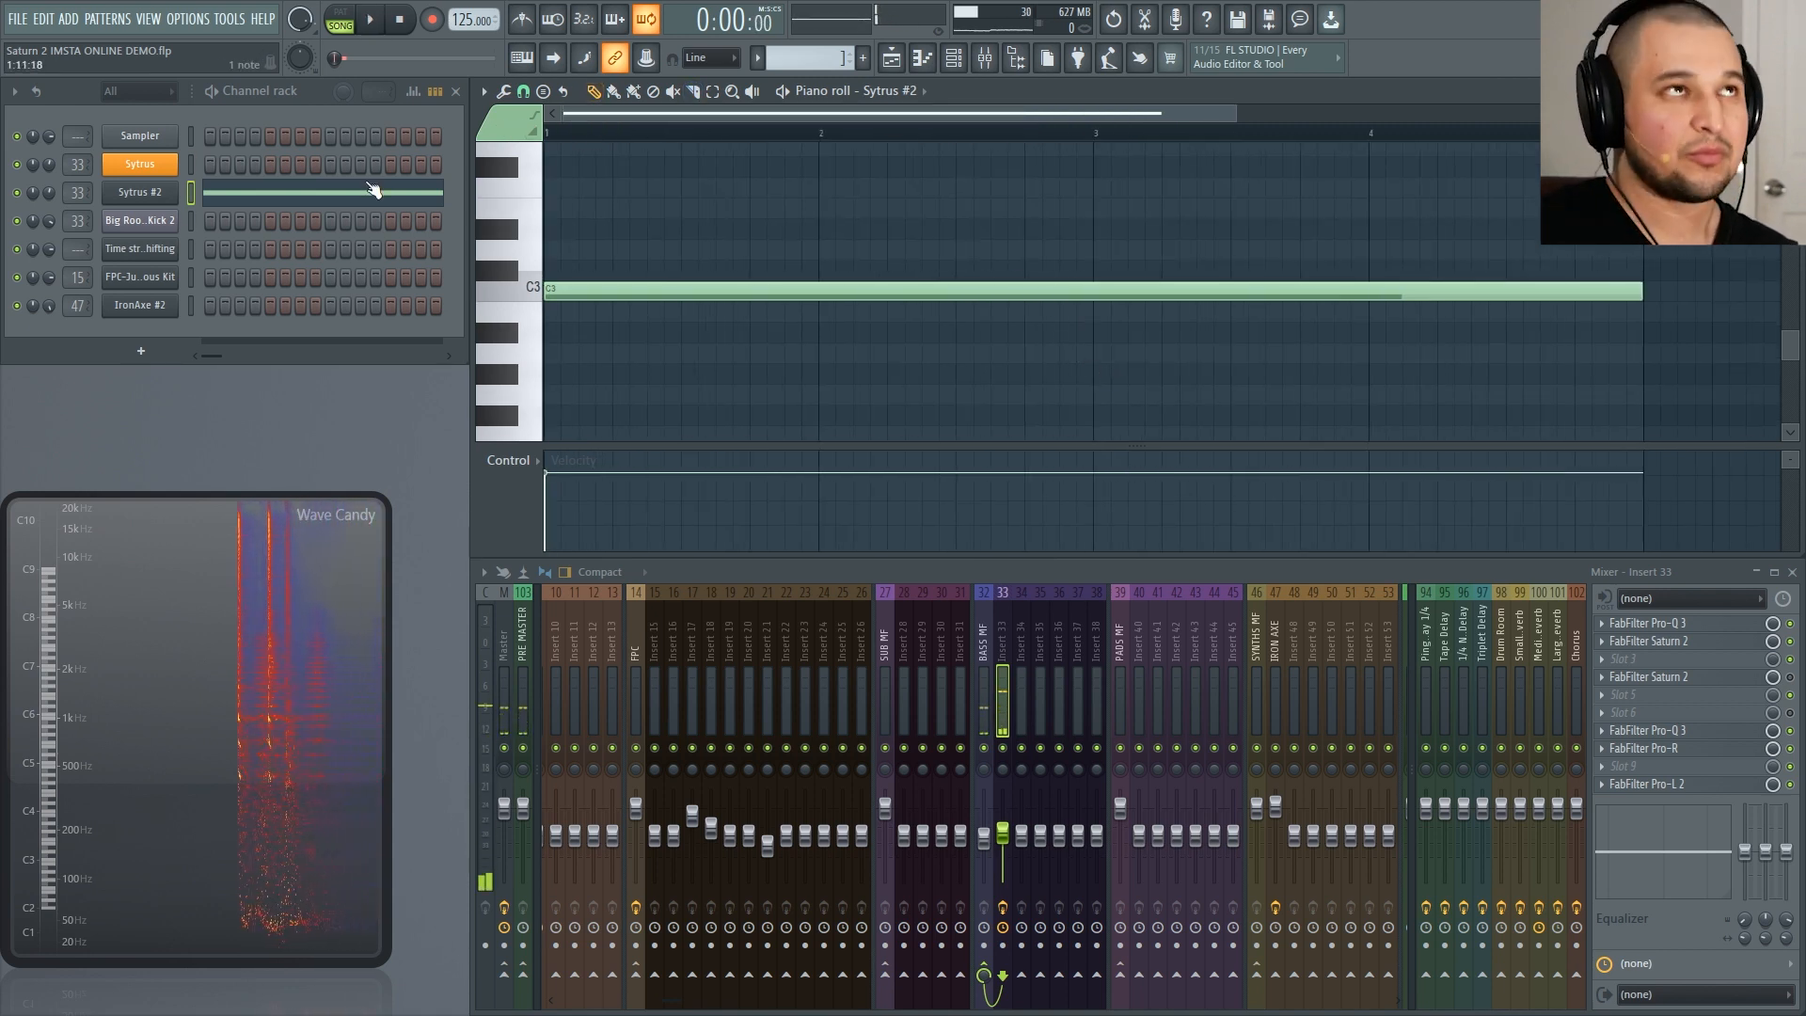
# Step: Transpose the note up two octaves to C5 in pattern playback and turn it into four one-bar notes
pyautogui.press('space')
pyautogui.moveTo(726, 243); pyautogui.dragTo(720, 459)
pyautogui.press('space')
pyautogui.hotkey('ctrl', 'Up')
pyautogui.hotkey('ctrl', 'Up')
pyautogui.press('space')
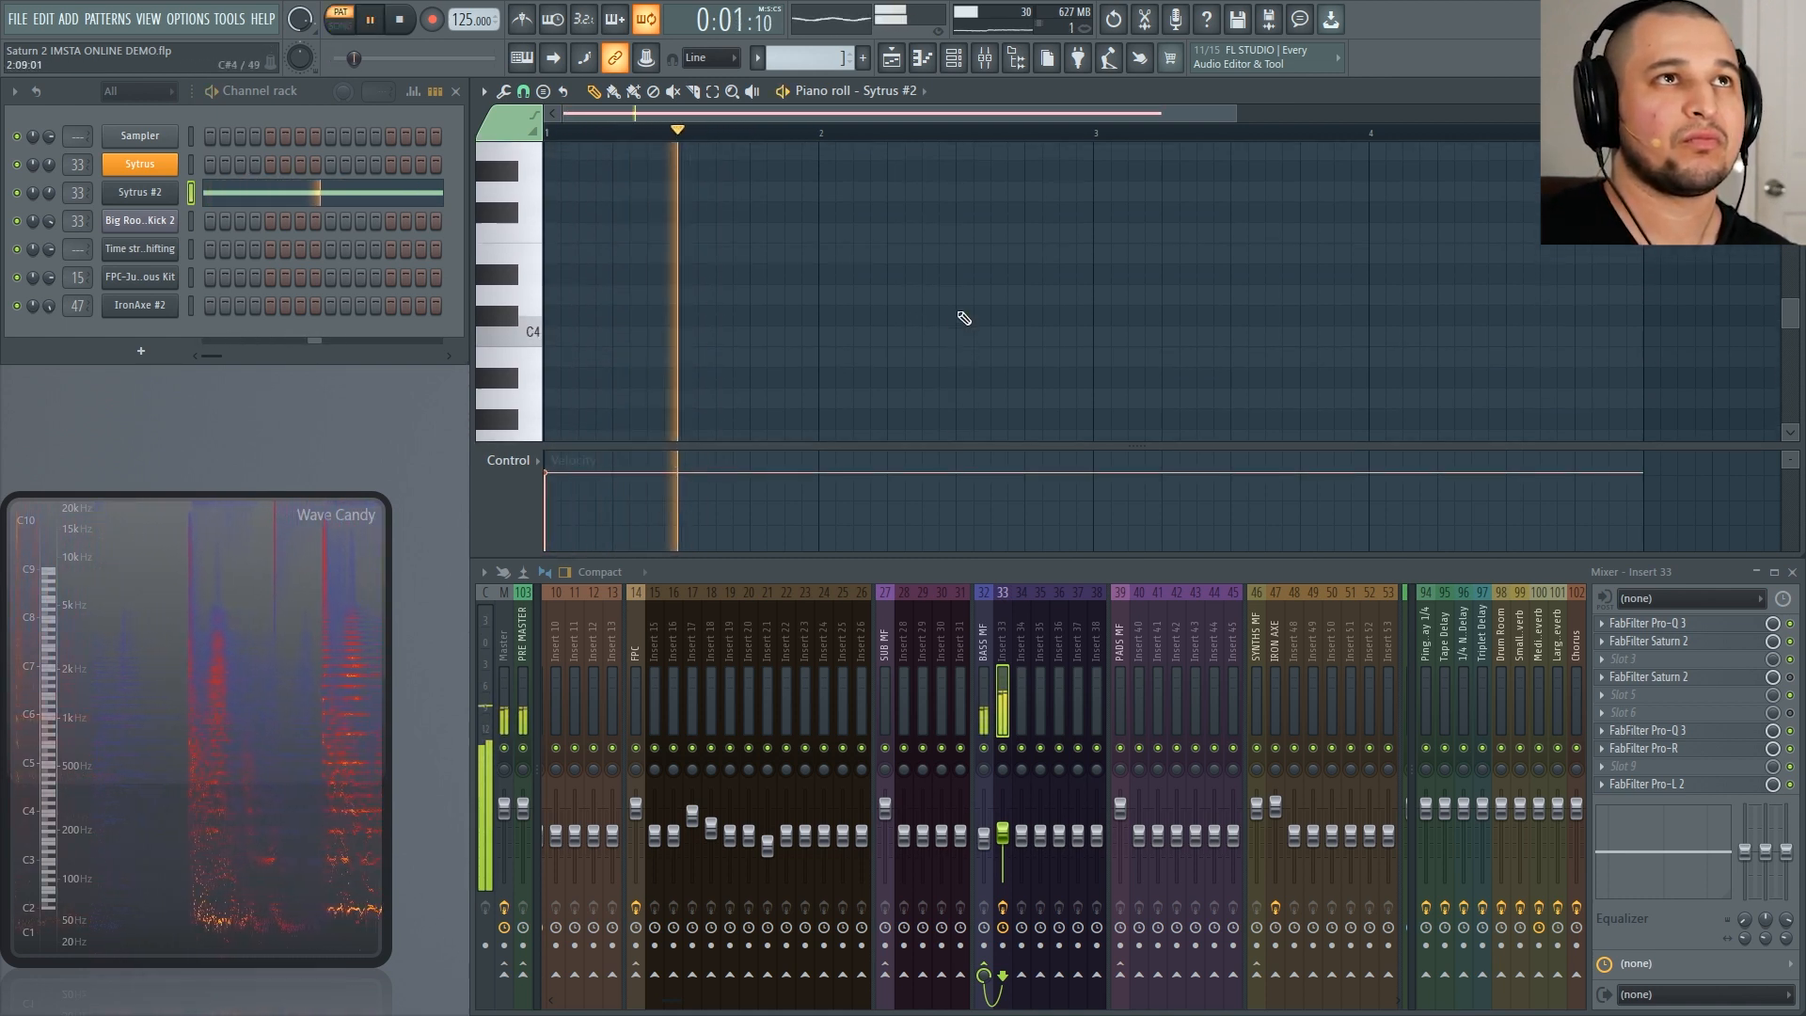
pyautogui.scroll(5, 987, 319)
pyautogui.press('space')
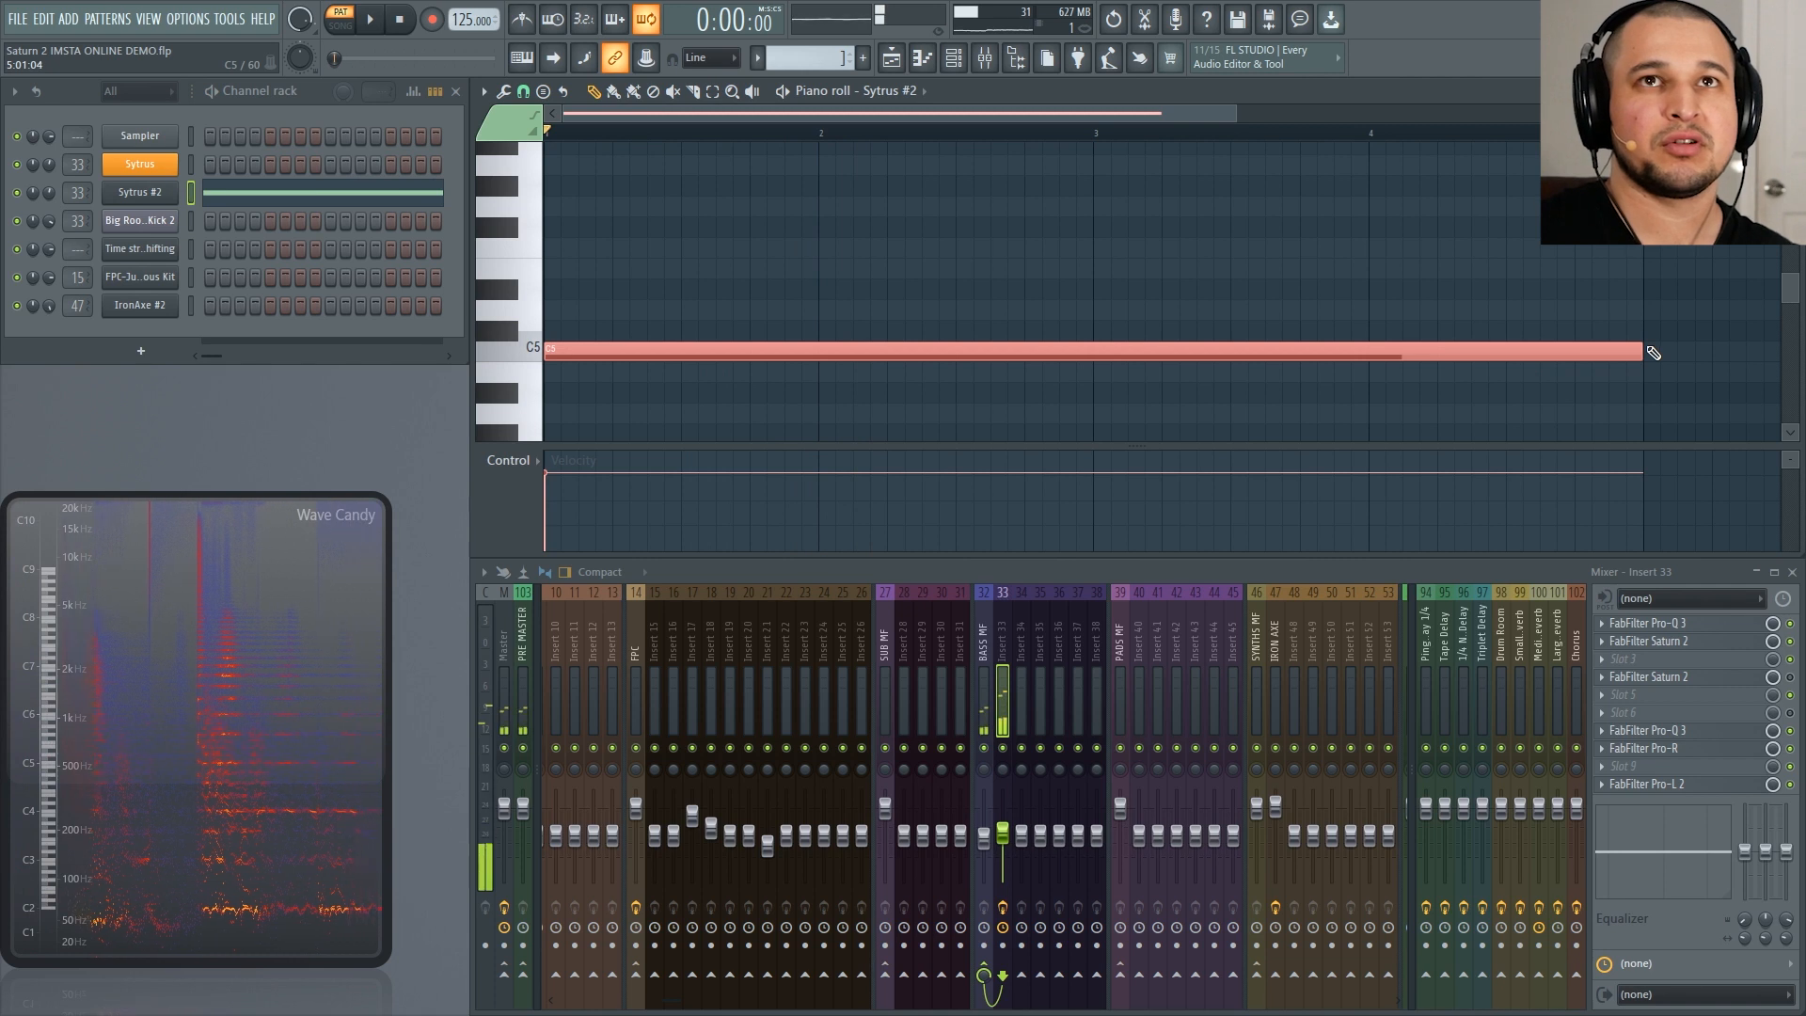
pyautogui.moveTo(1644, 347)
pyautogui.mouseDown()
pyautogui.moveTo(790, 352)
pyautogui.moveTo(1020, 382)
pyautogui.moveTo(1051, 355)
pyautogui.moveTo(1451, 373)
pyautogui.moveTo(1388, 351)
pyautogui.mouseUp()
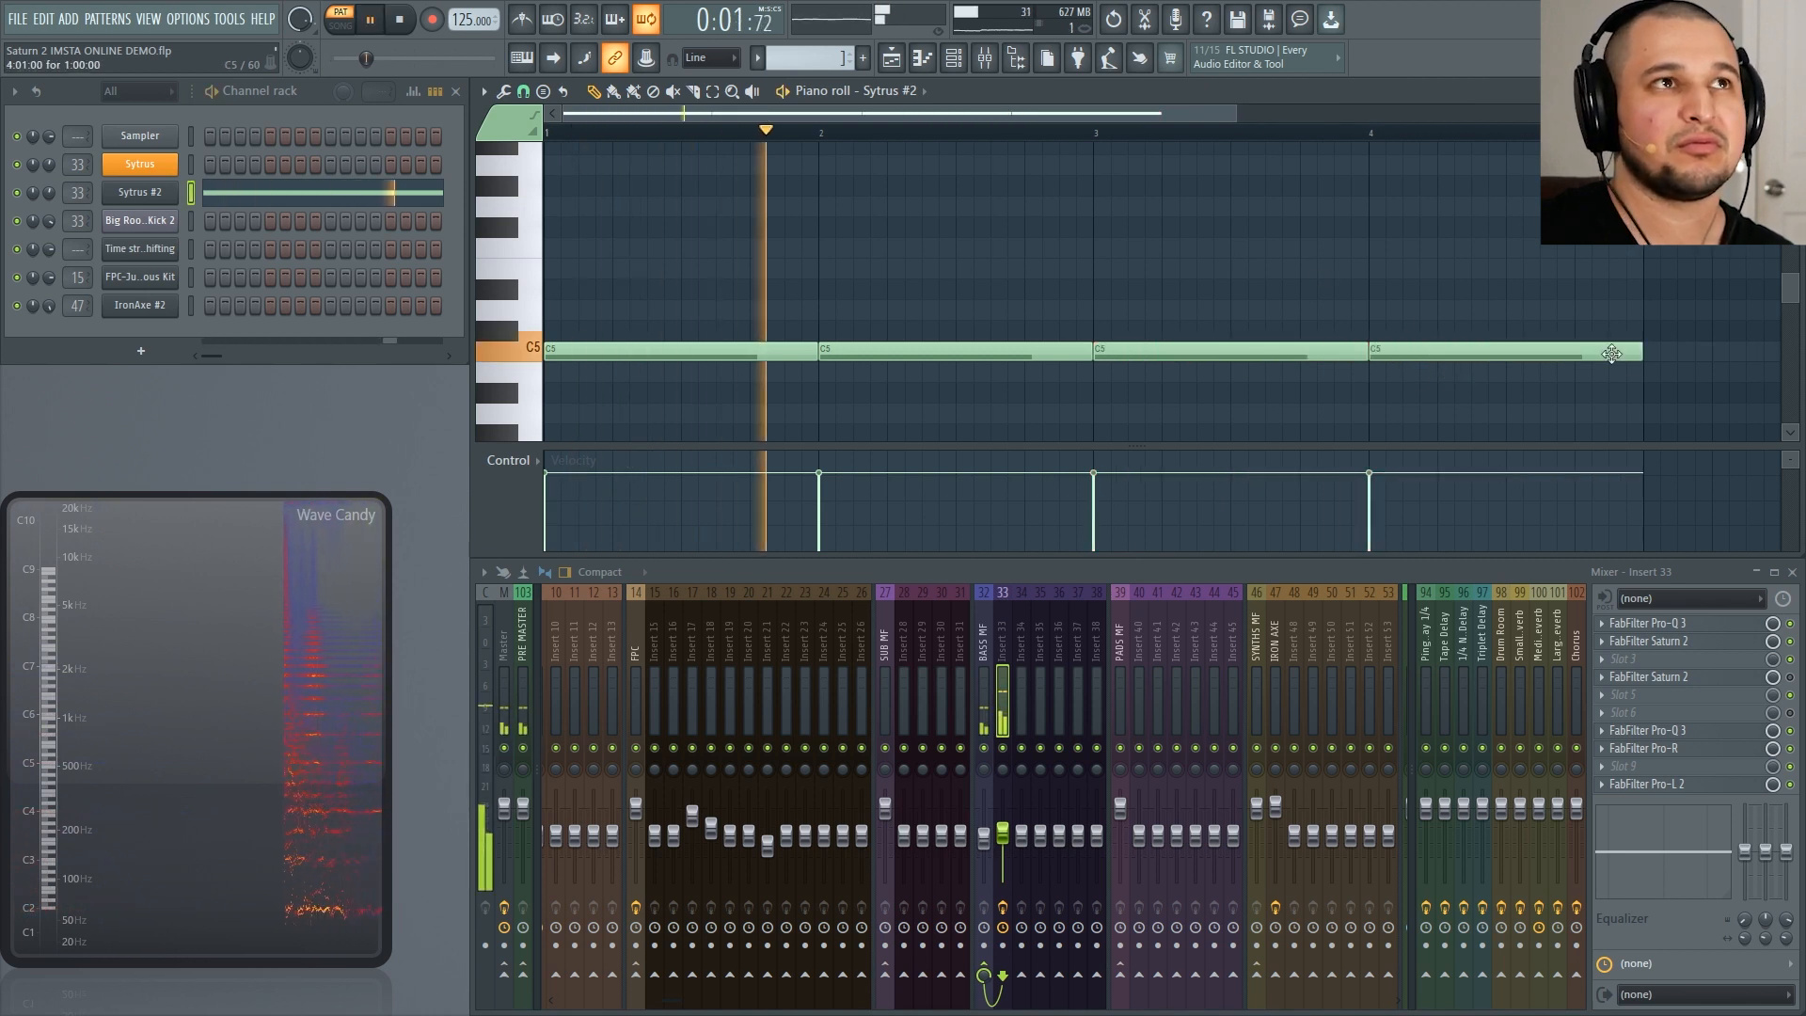
# Step: Try all four one-bar notes in a higher octave while the pattern plays
pyautogui.hotkey('ctrl', 'a')
pyautogui.moveTo(1564, 414); pyautogui.dragTo(643, 297)
pyautogui.press('Delete')
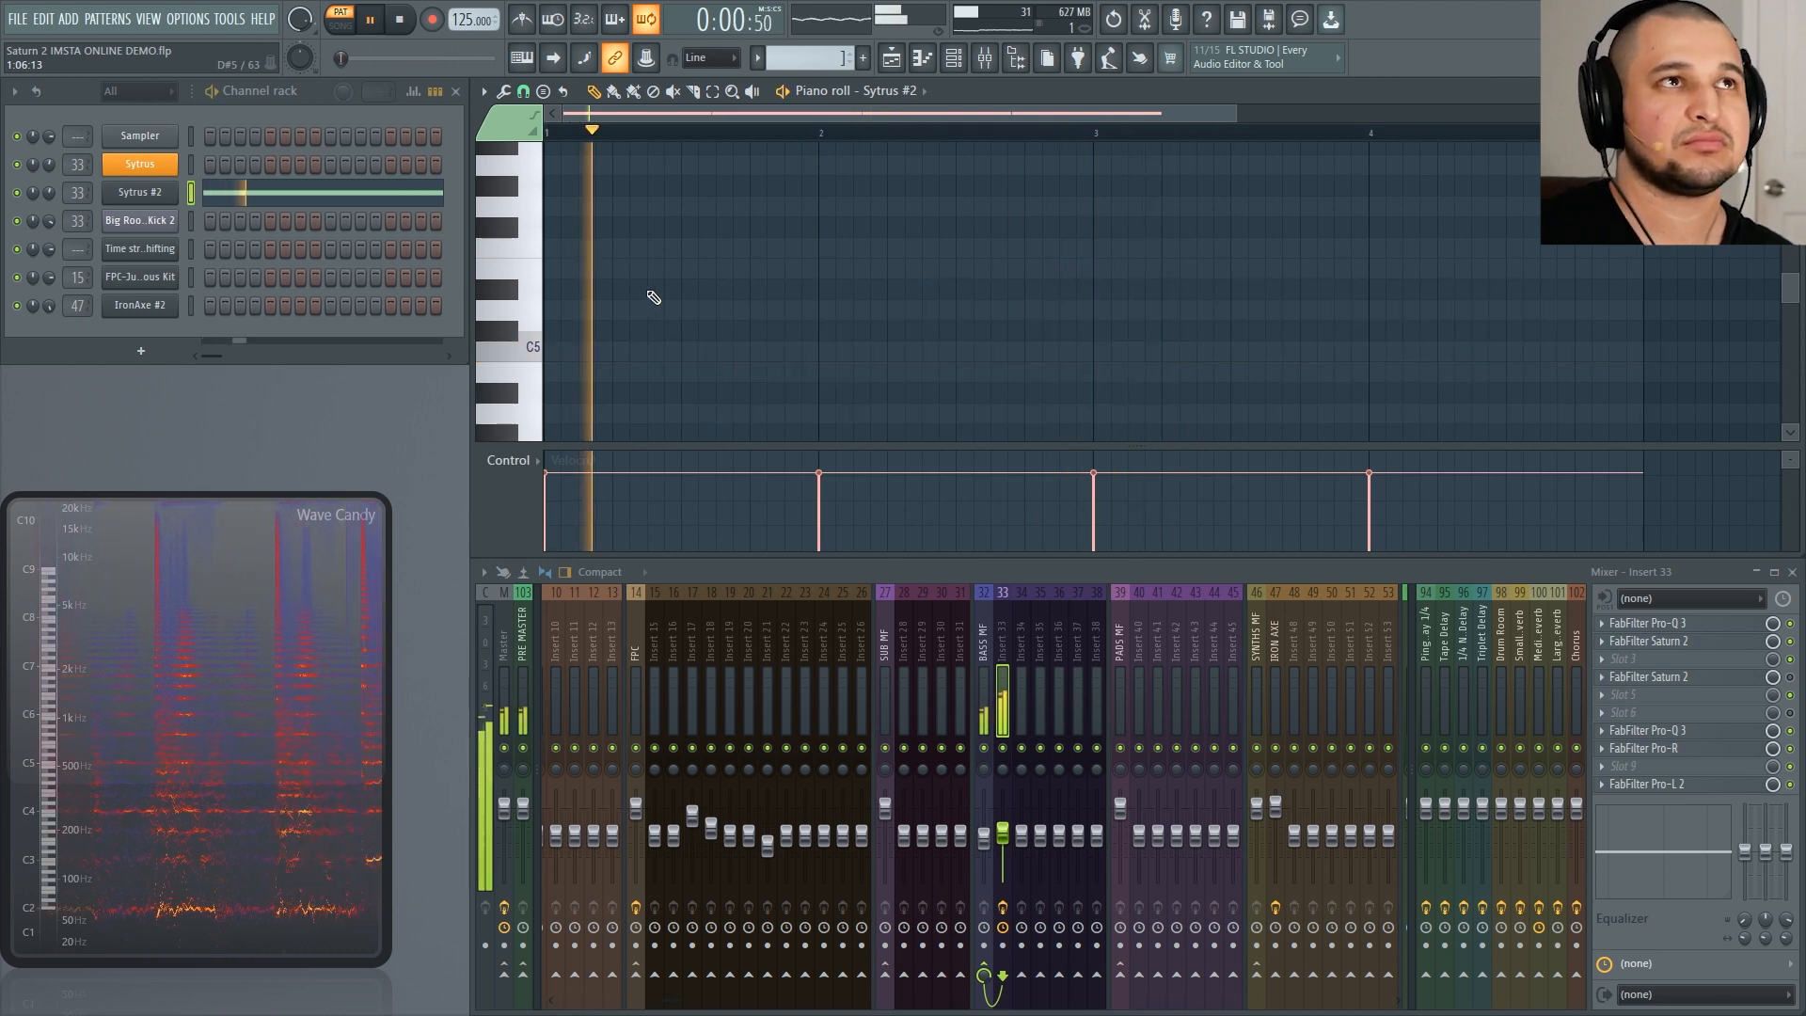
pyautogui.keyDown('ctrl'); pyautogui.rightClick(1042, 291); pyautogui.keyUp('ctrl')
pyautogui.keyDown('ctrl'); pyautogui.rightClick(1040, 291); pyautogui.keyUp('ctrl')
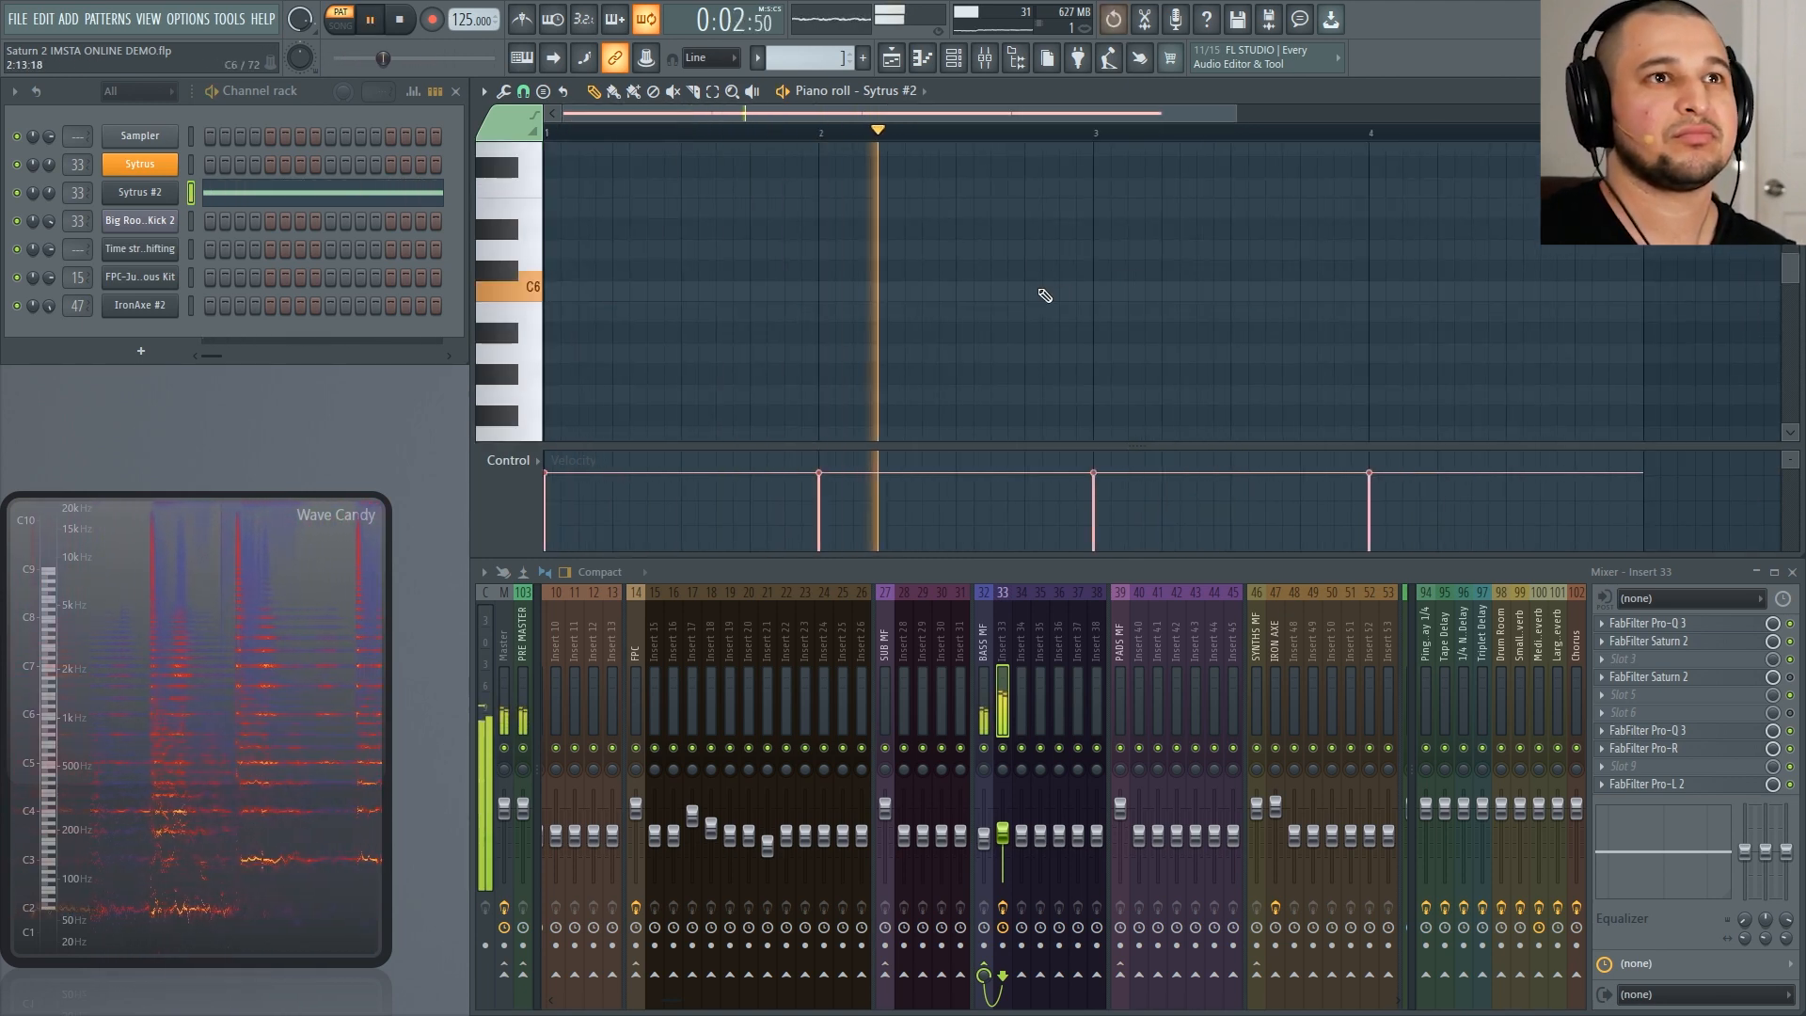
pyautogui.click(306, 196)
pyautogui.click(305, 196)
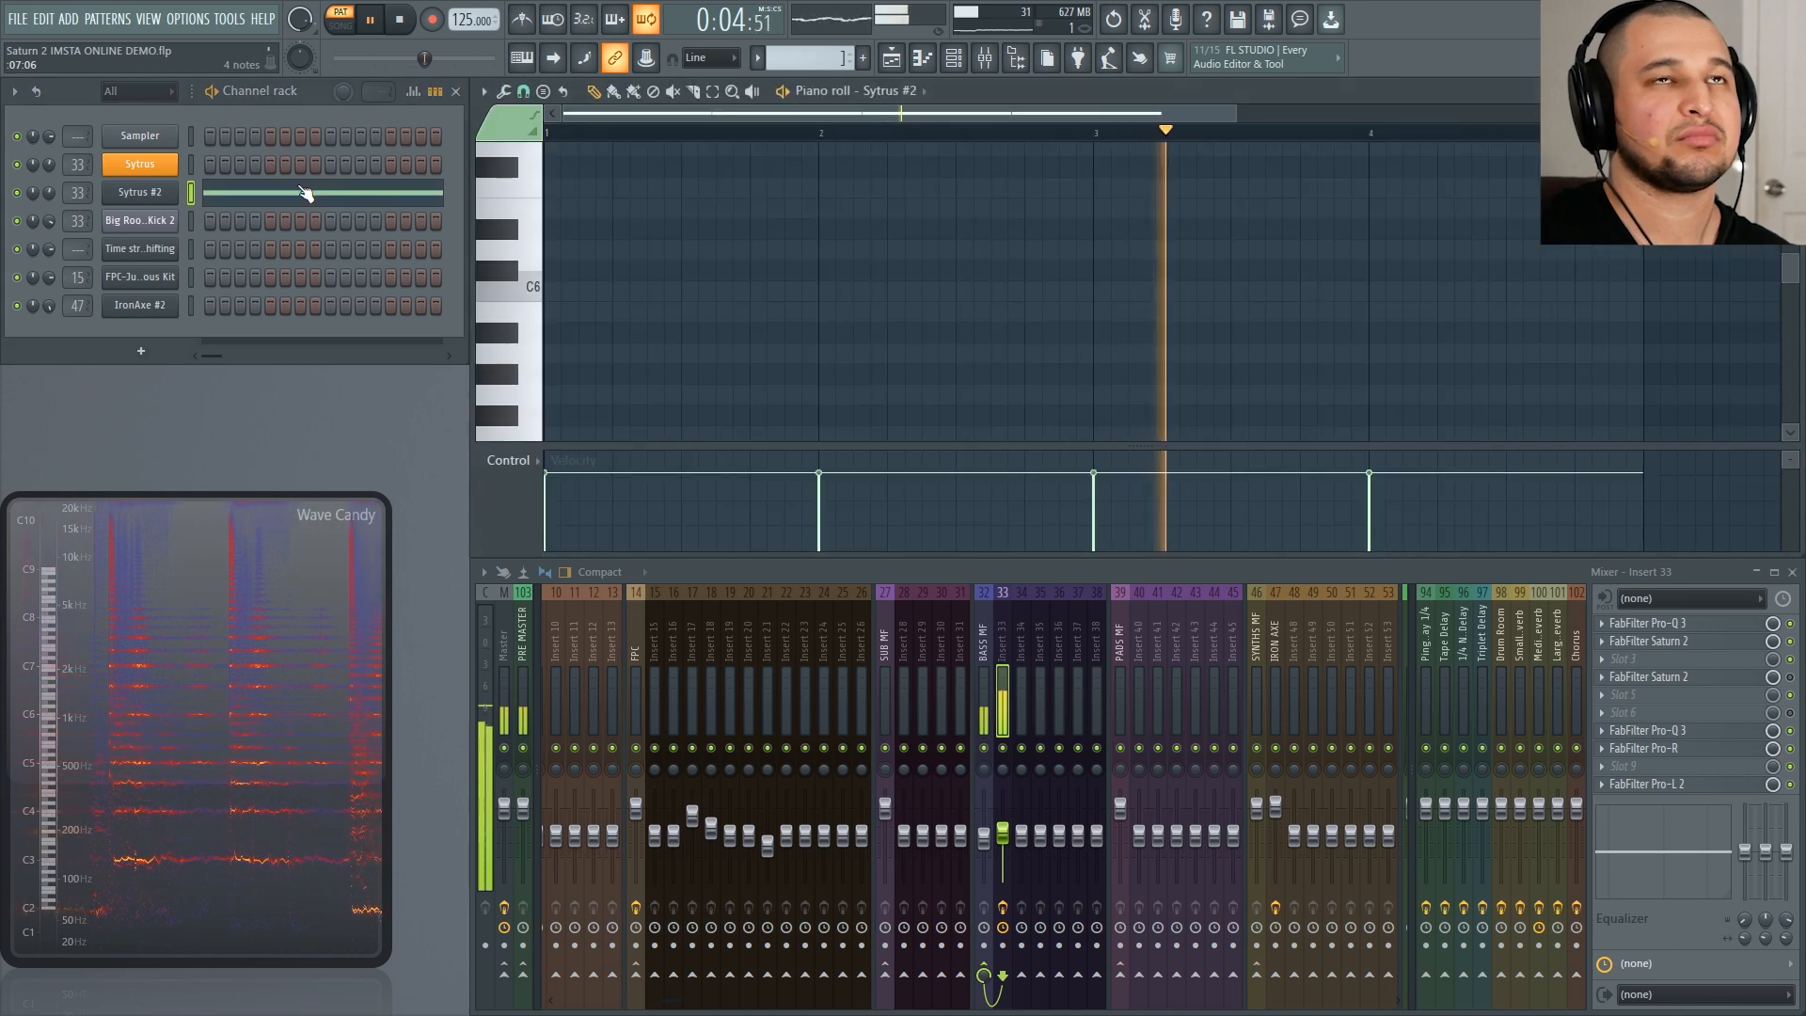
# Step: Select the four bars of notes and transpose them down to C4
pyautogui.scroll(-4, 1201, 267)
pyautogui.hotkey('ctrl', 'a')
pyautogui.press('space')
pyautogui.press('Delete')
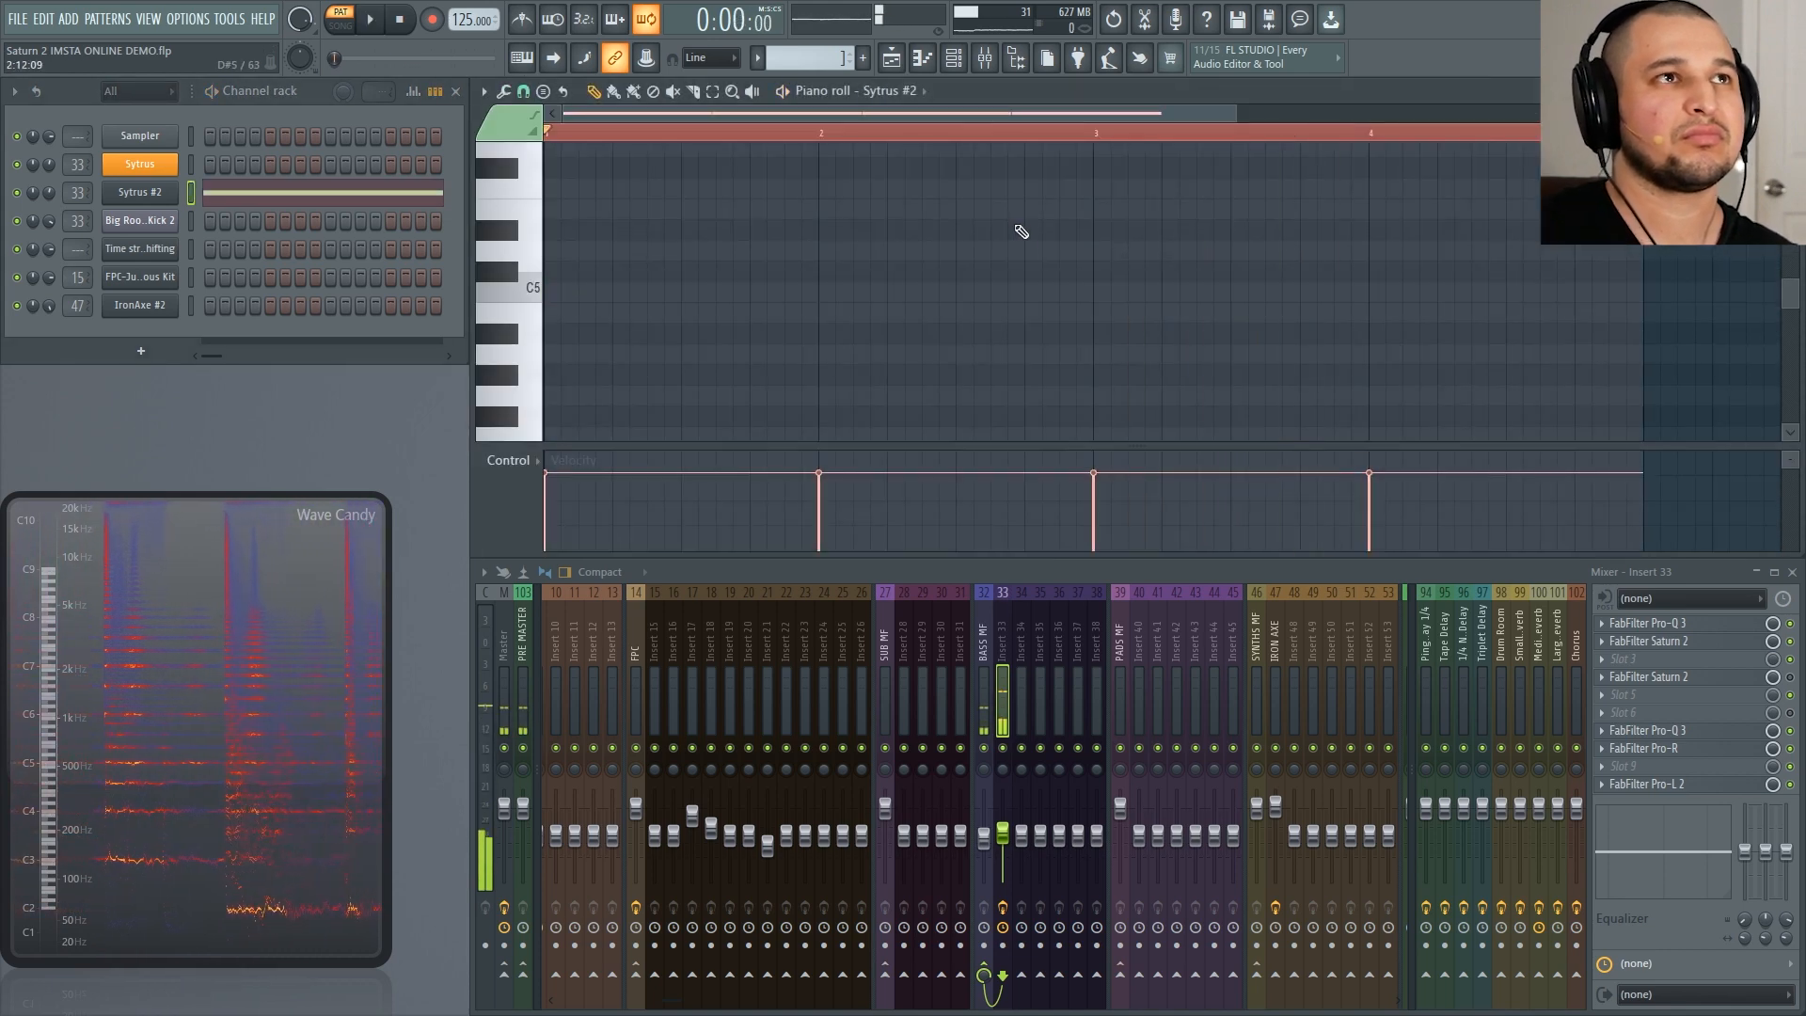
# Step: Divide the one-bar C4 notes into sixteen one-beat notes across the four bars
pyautogui.scroll(-3, 842, 434)
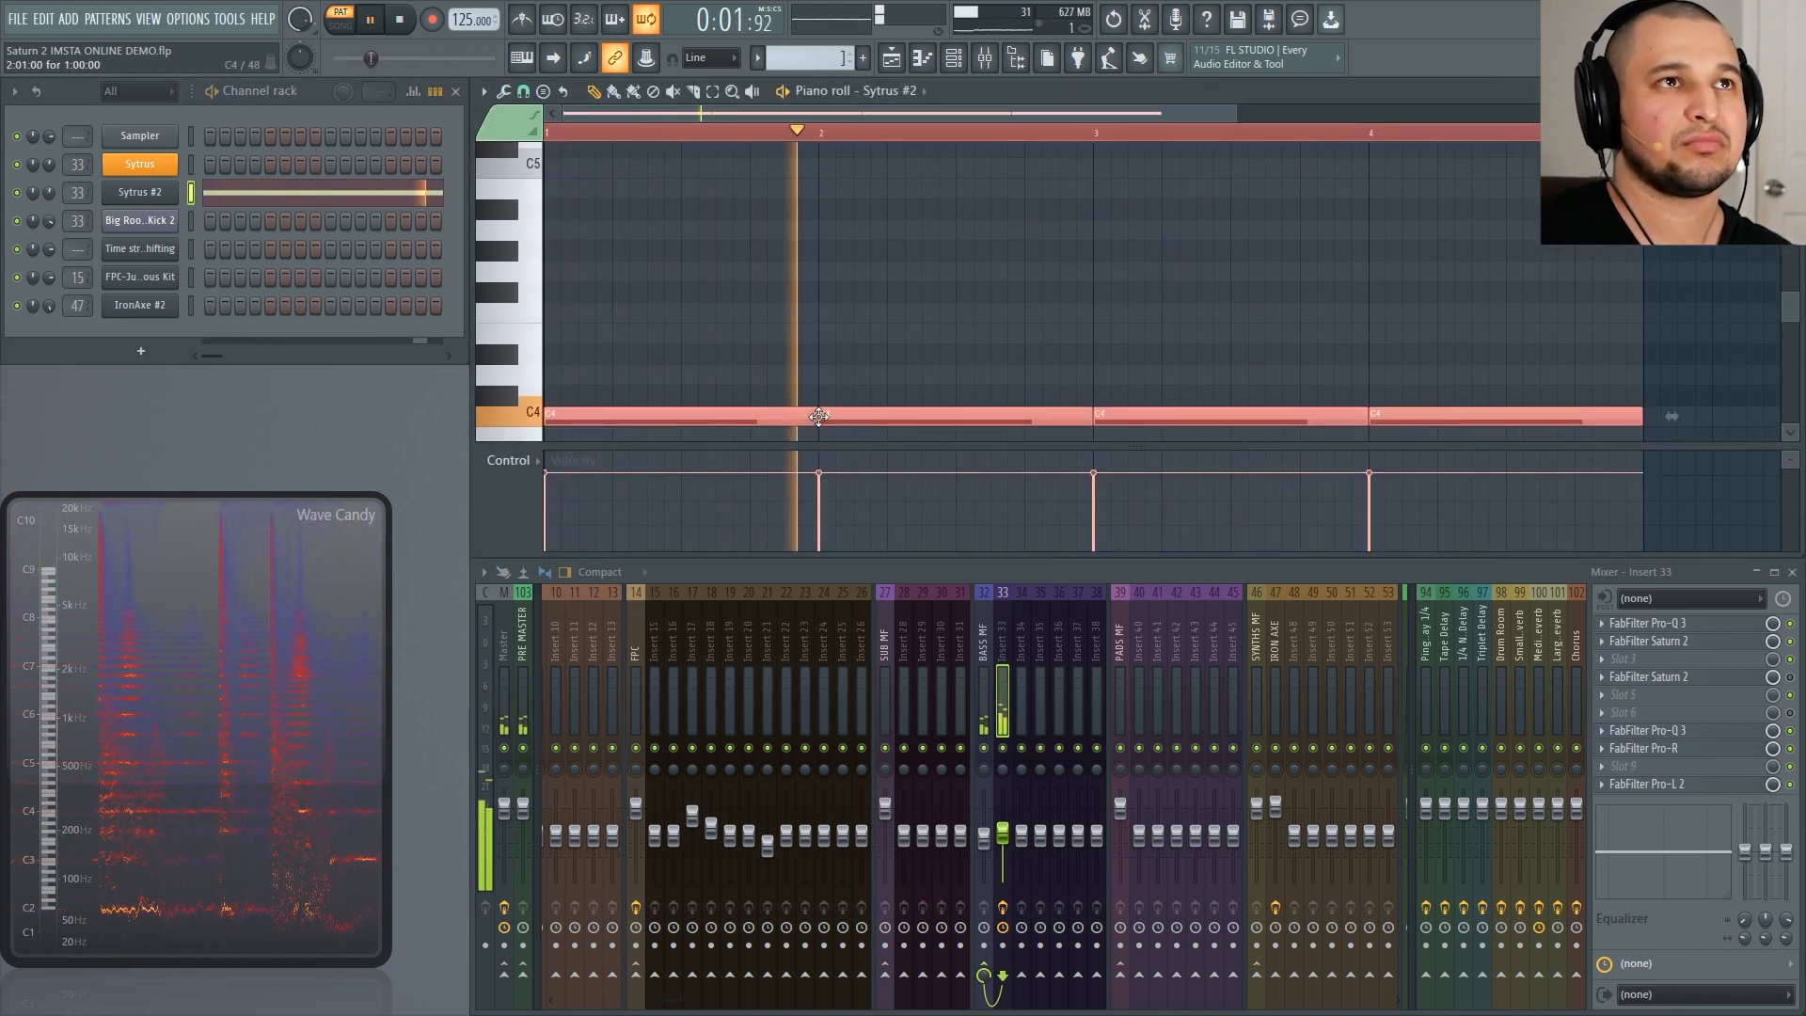
pyautogui.moveTo(816, 416)
pyautogui.mouseDown()
pyautogui.moveTo(602, 413)
pyautogui.moveTo(787, 412)
pyautogui.mouseUp()
pyautogui.keyDown('ctrl'); pyautogui.click(840, 341); pyautogui.keyUp('ctrl')
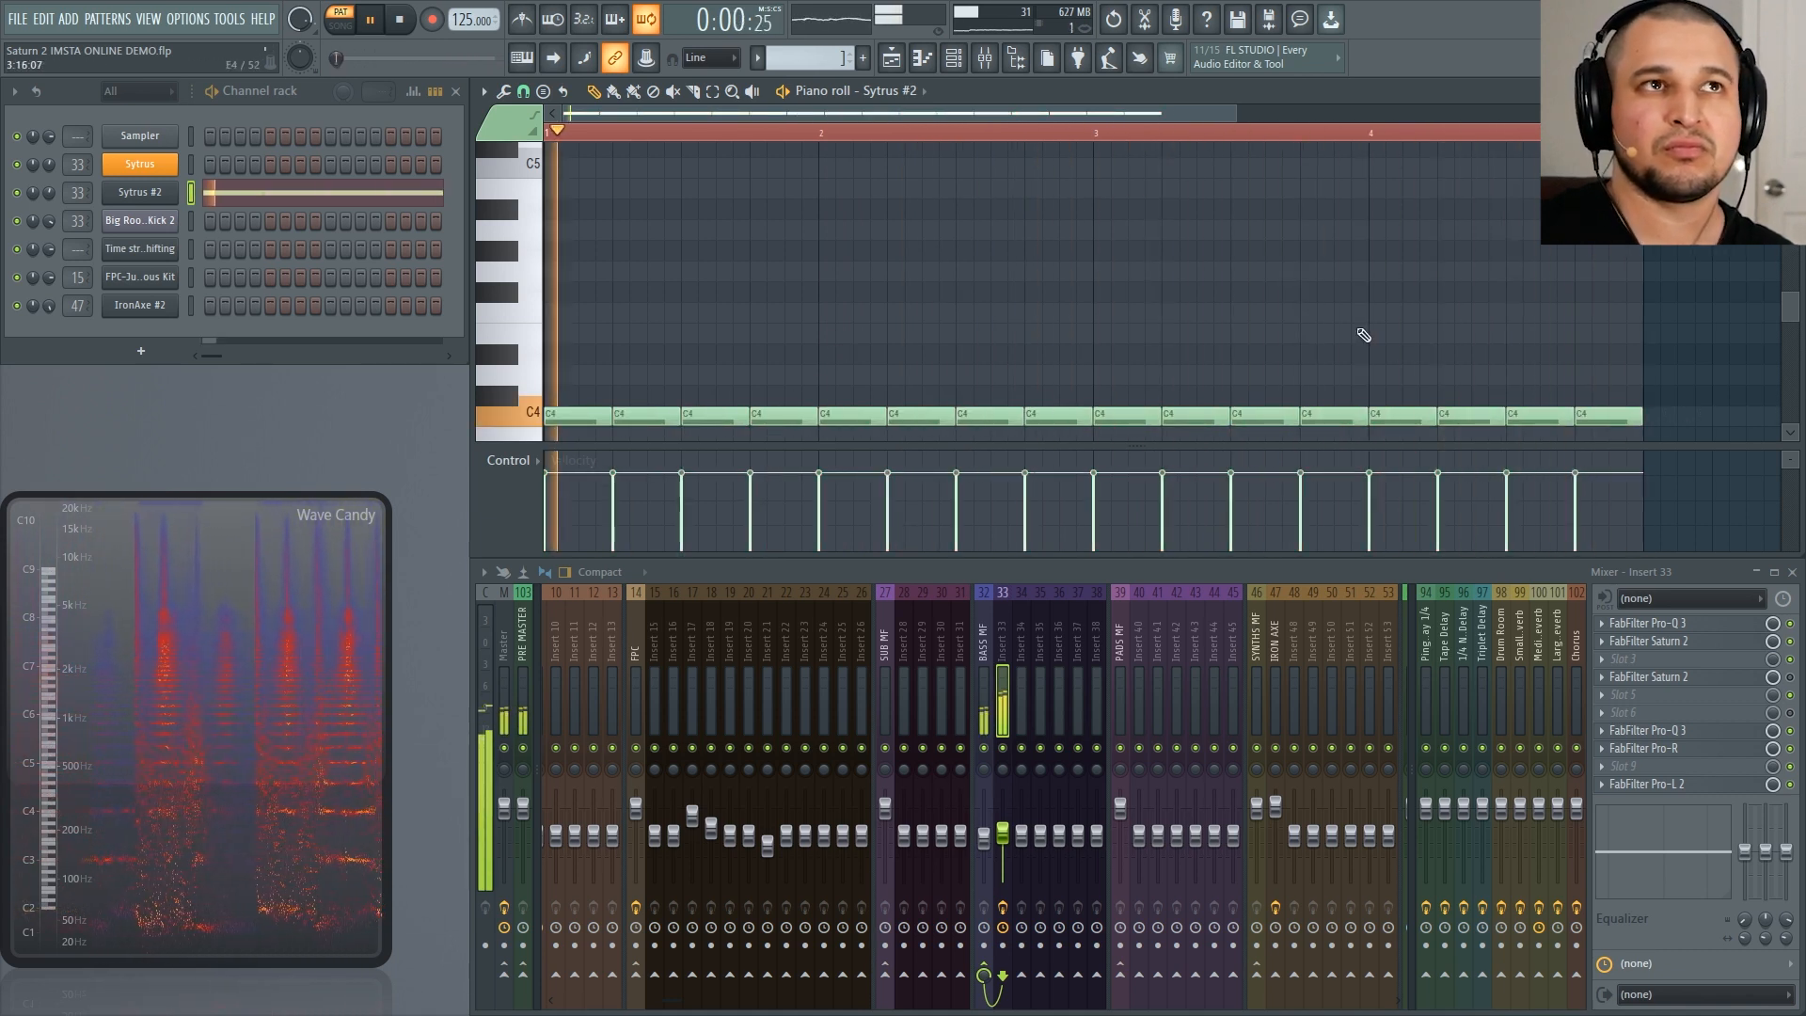
# Step: Check the Saturn 2 in slot 4 during playback, close its window and stop the pattern
pyautogui.click(1657, 677)
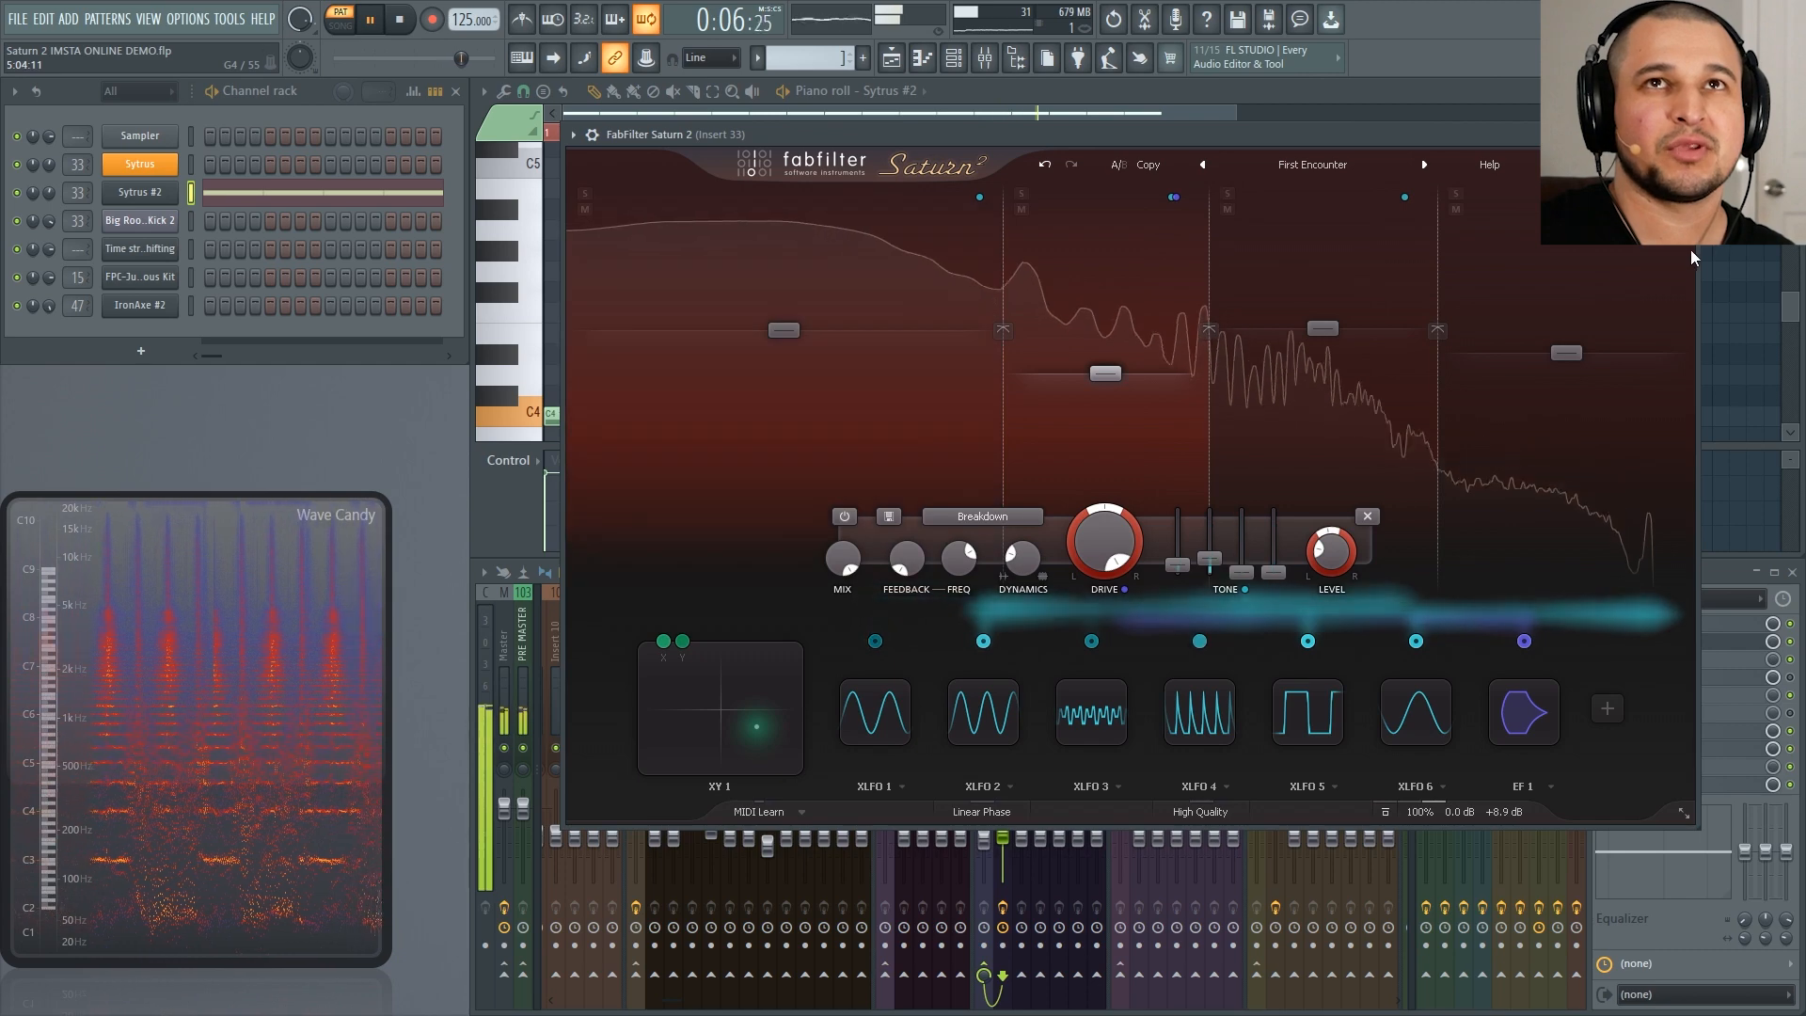
pyautogui.click(1686, 134)
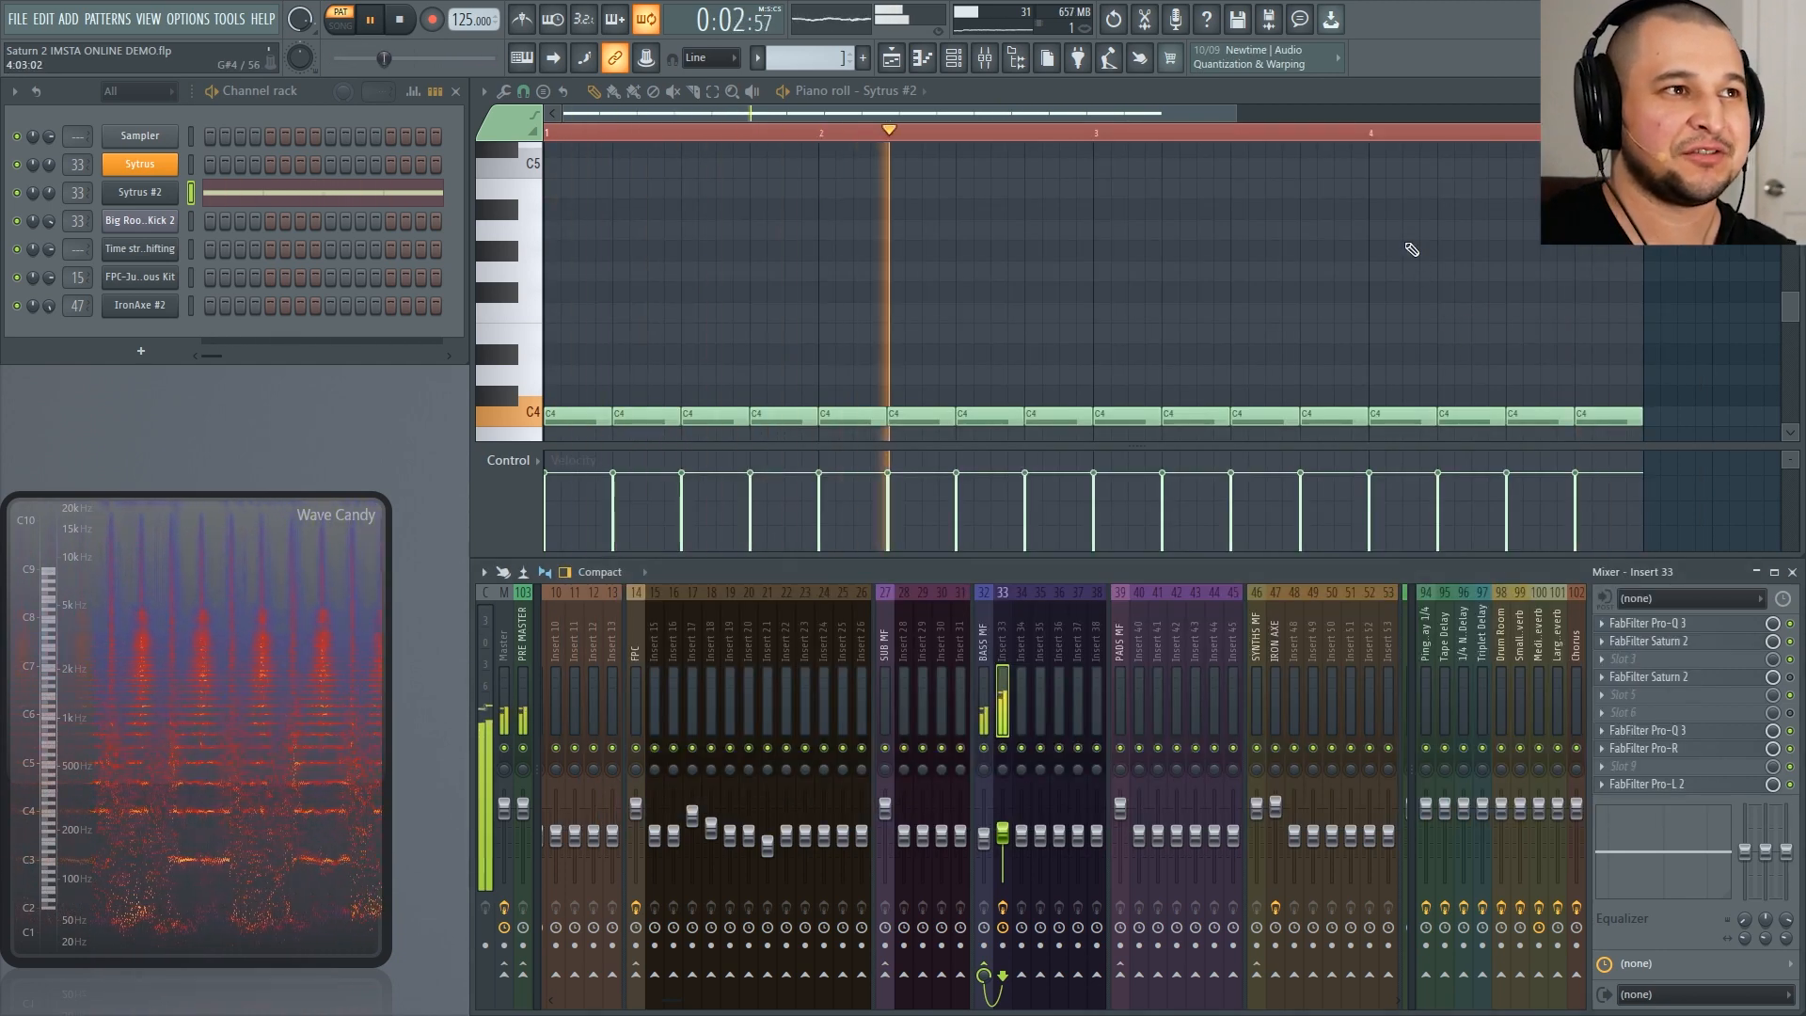
pyautogui.press('space')
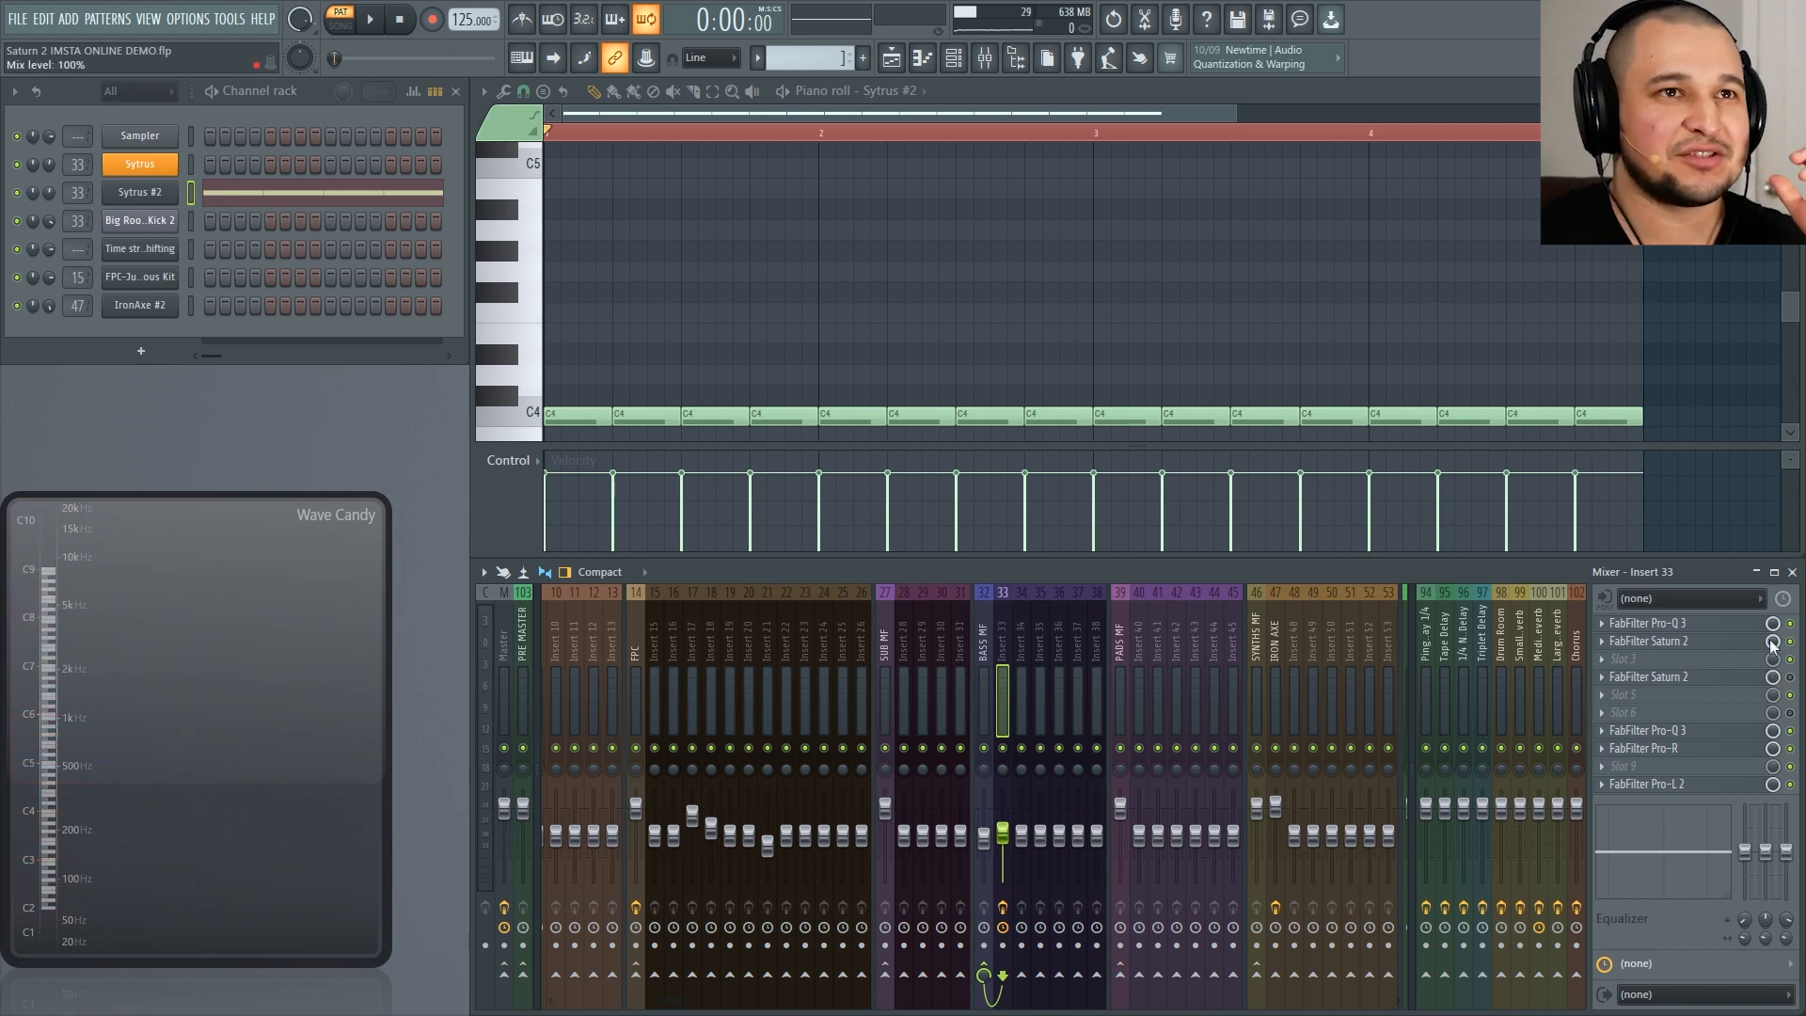
# Step: Compare Insert 33 with its effects bypassed and enabled during playback, and stop the pattern
pyautogui.click(1008, 907)
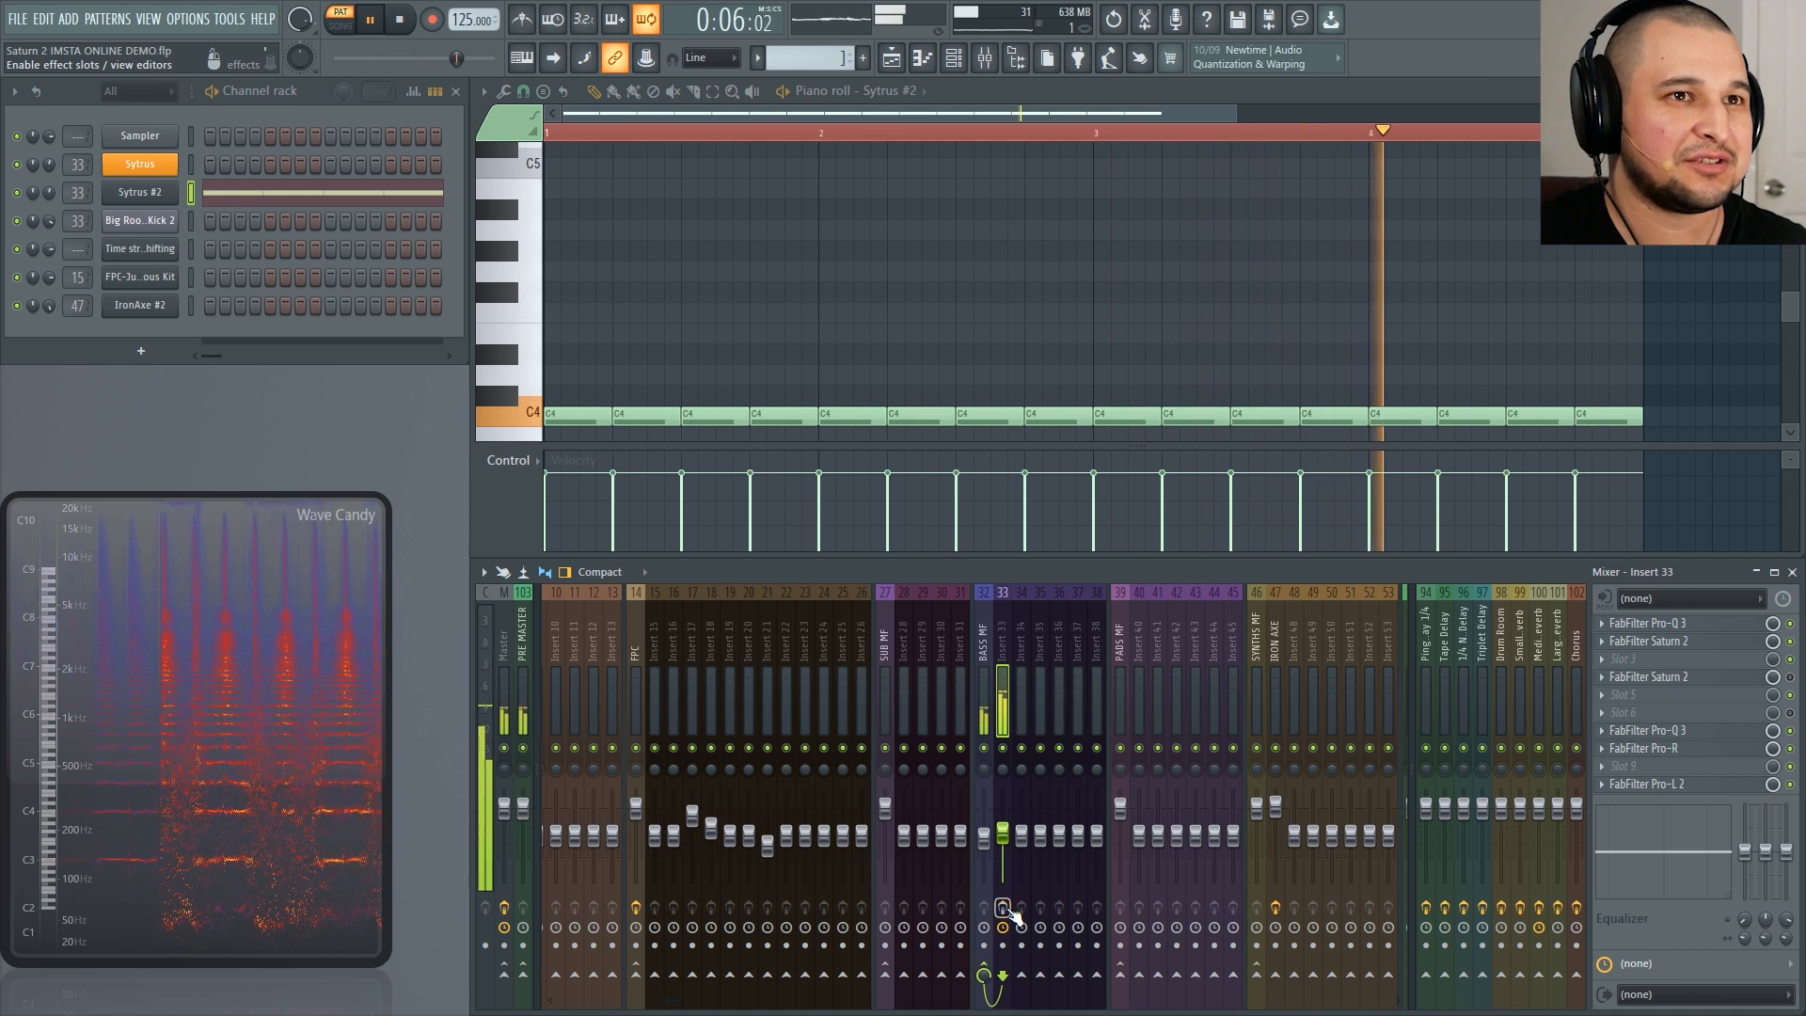
pyautogui.click(1003, 907)
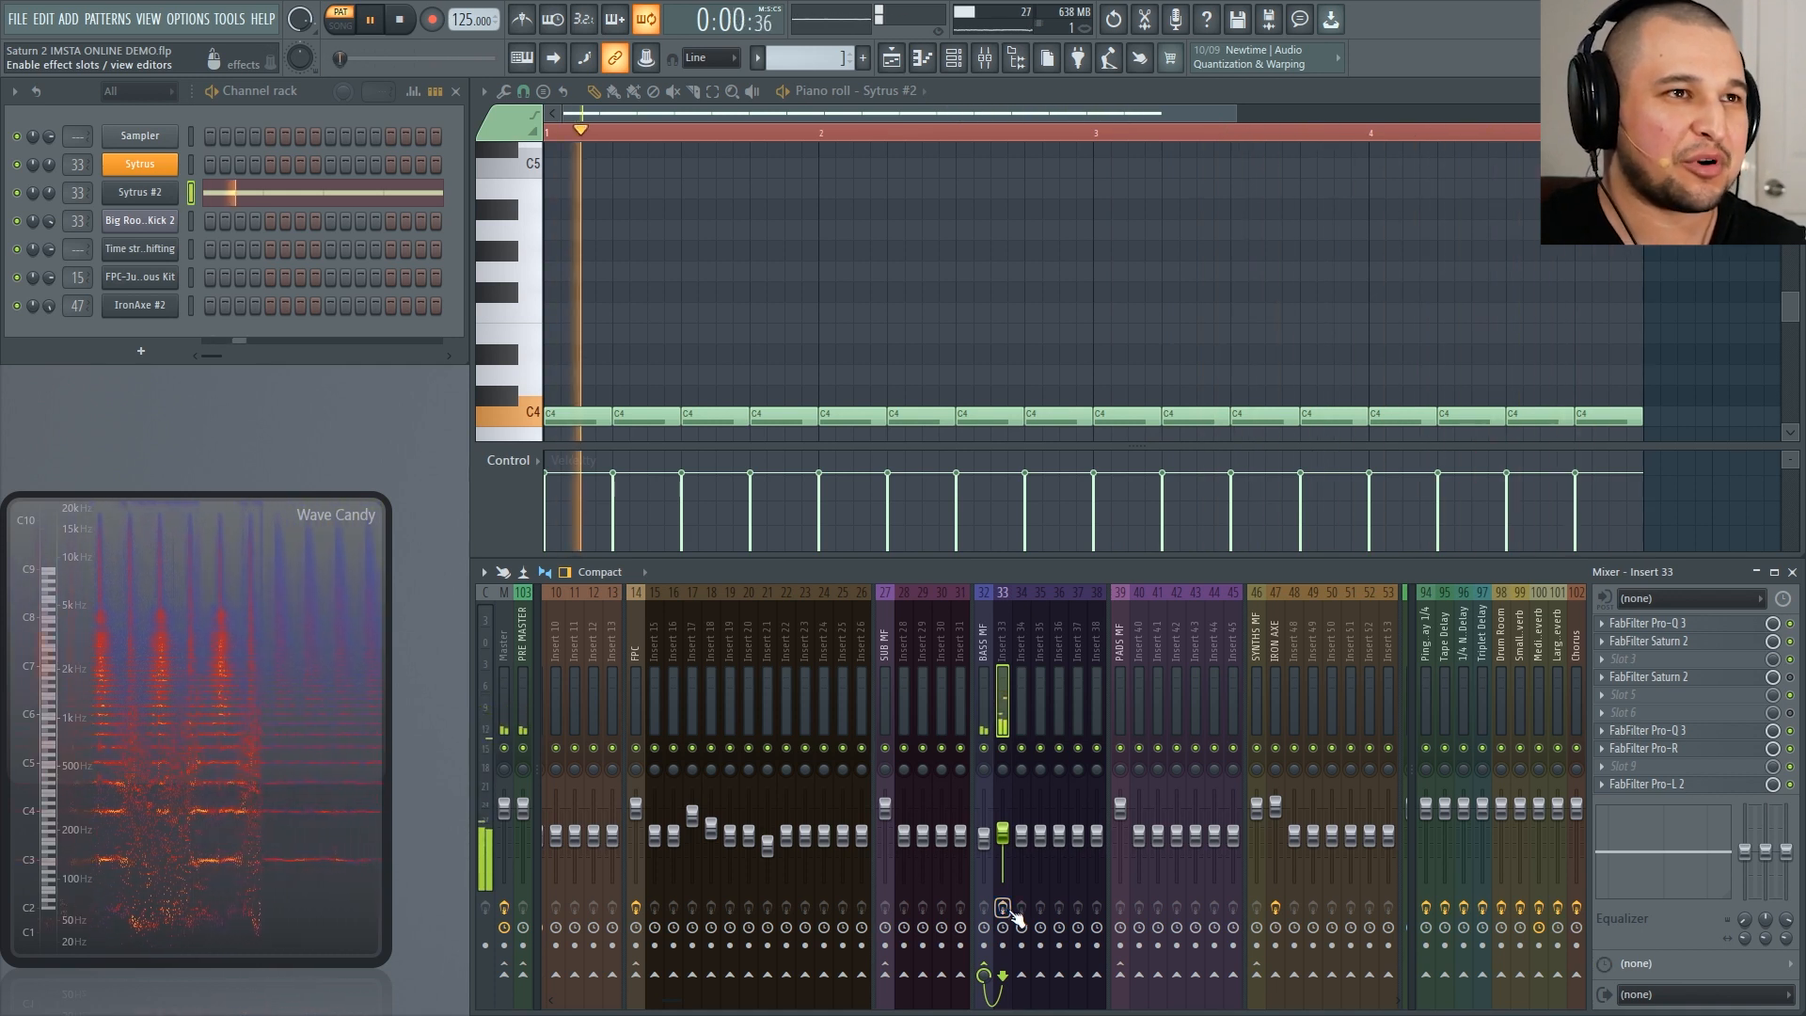
pyautogui.click(1003, 906)
pyautogui.press('space')
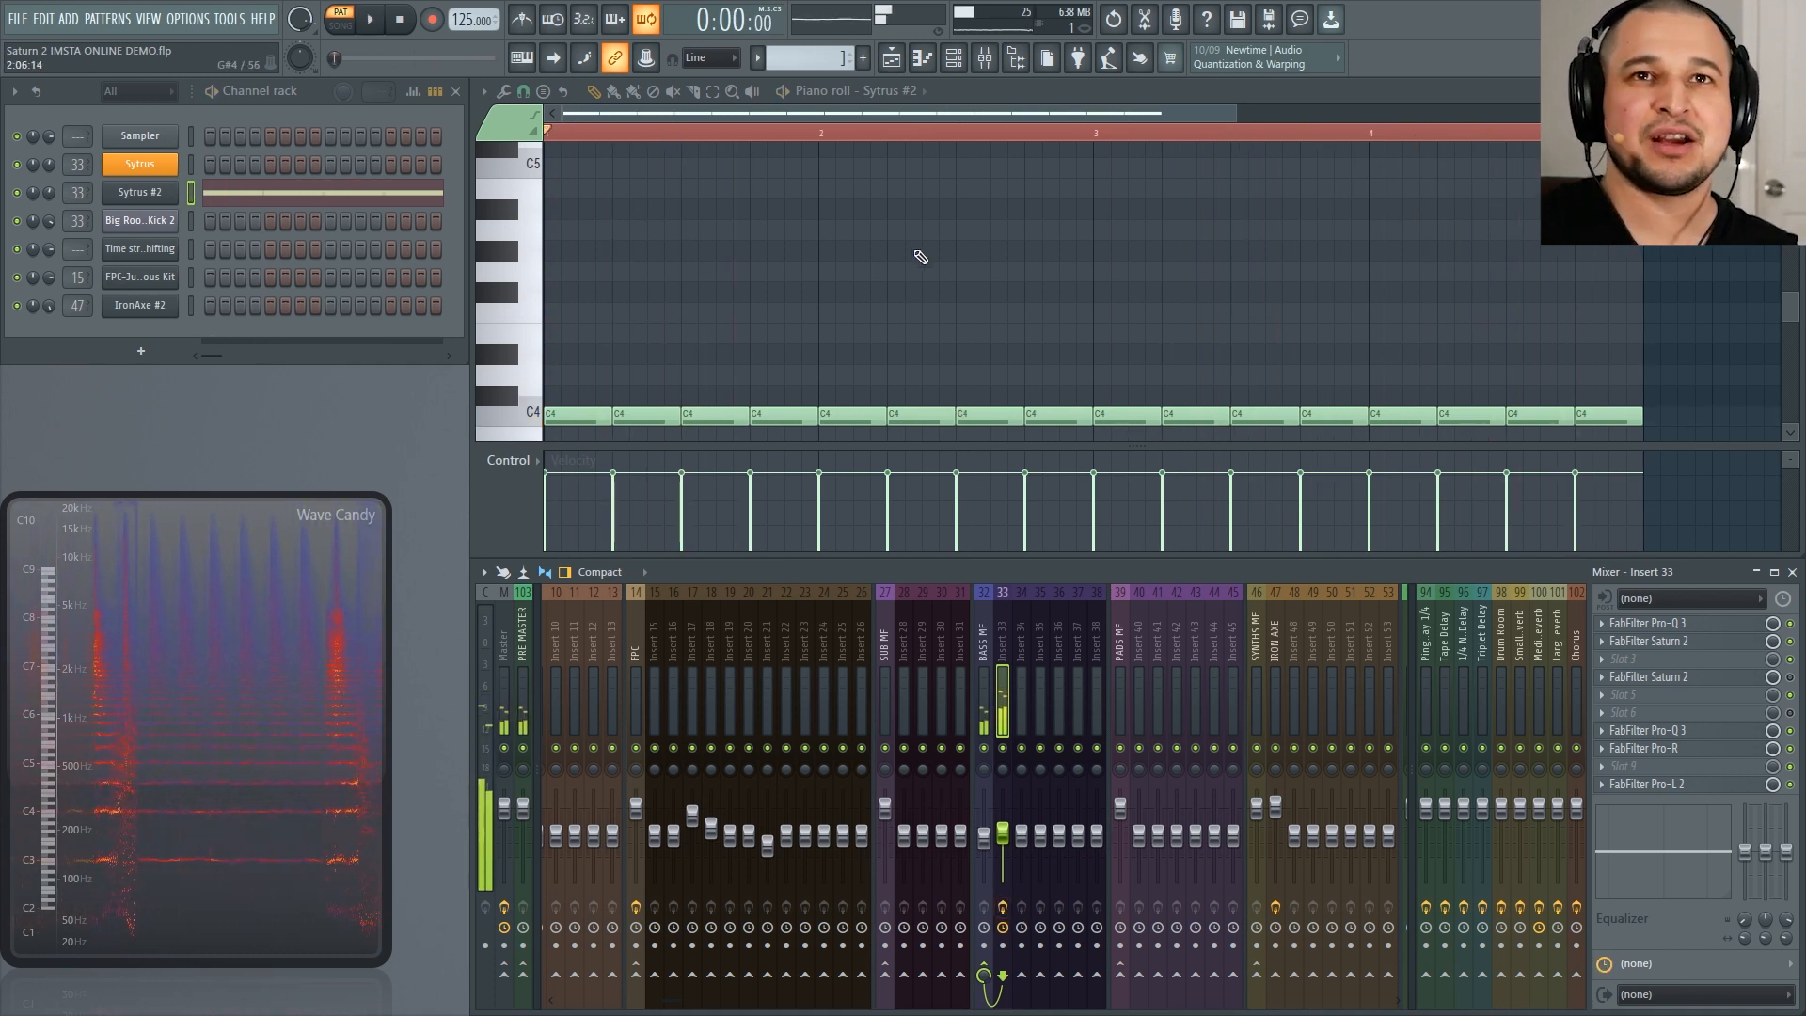
# Step: Cut the notes of the Sytrus #2 channel and play Pattern 1 from the playlist
pyautogui.rightClick(167, 197)
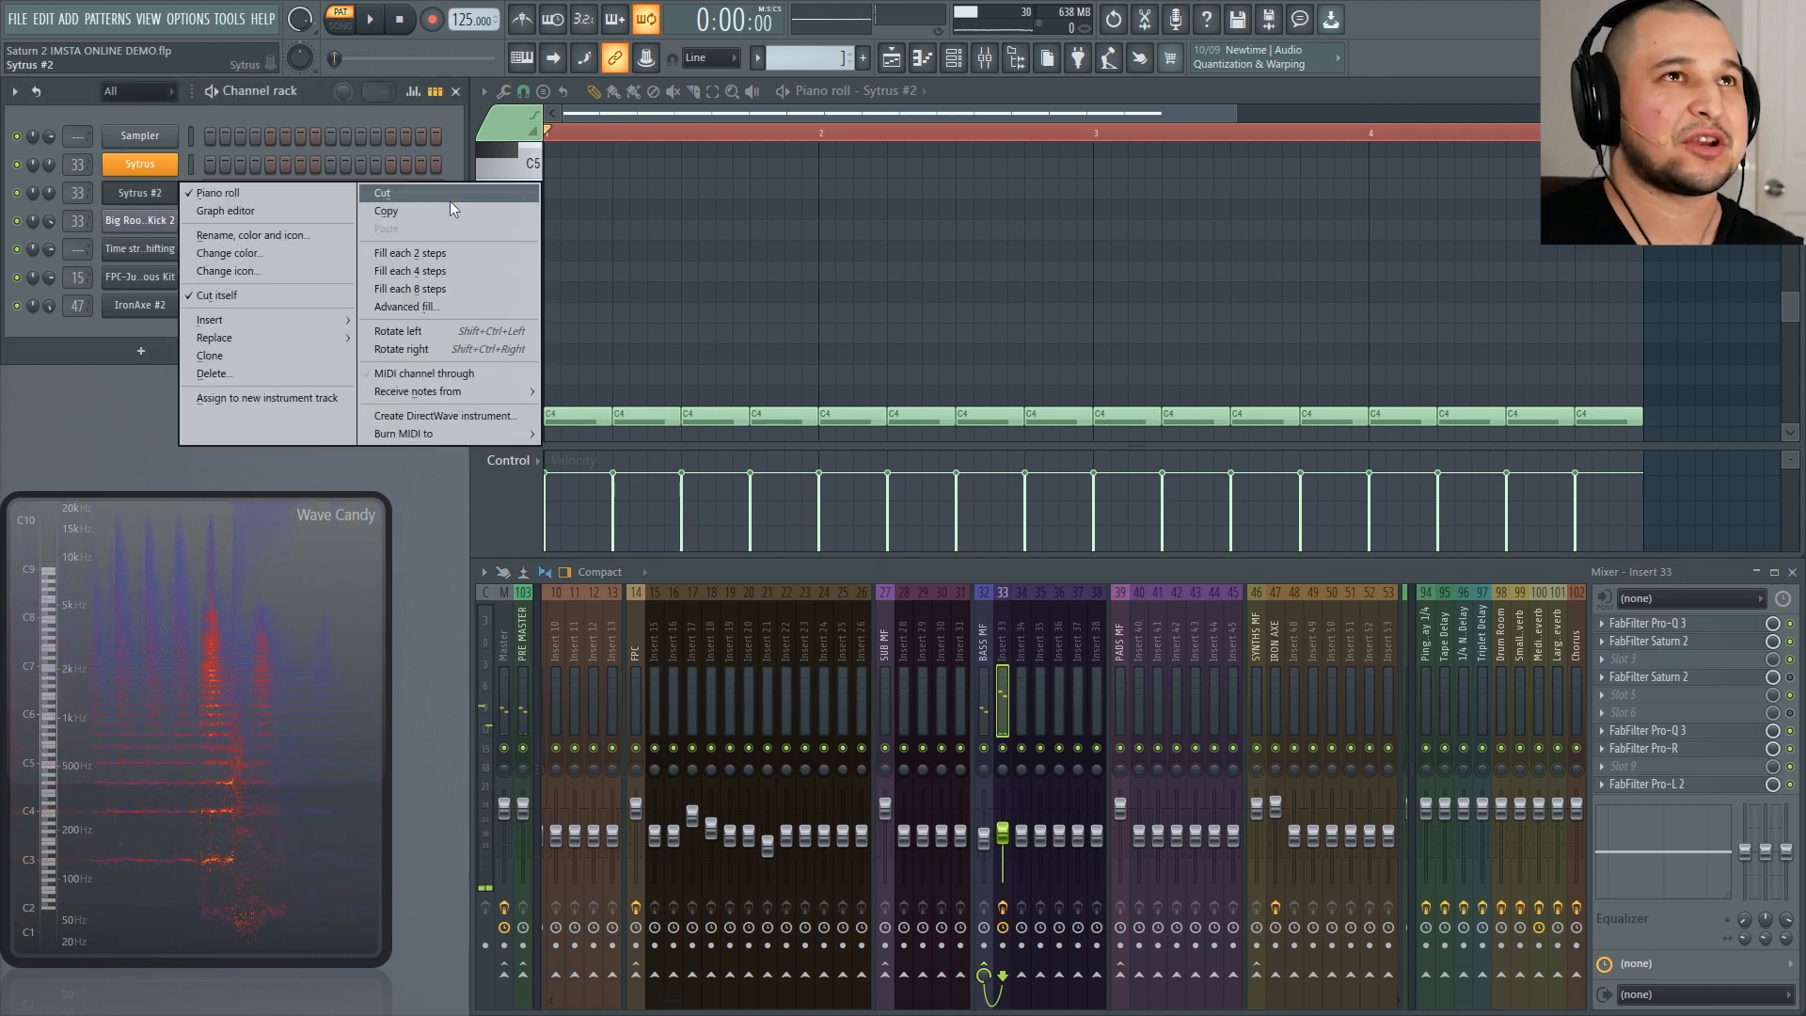
pyautogui.click(446, 194)
pyautogui.click(891, 59)
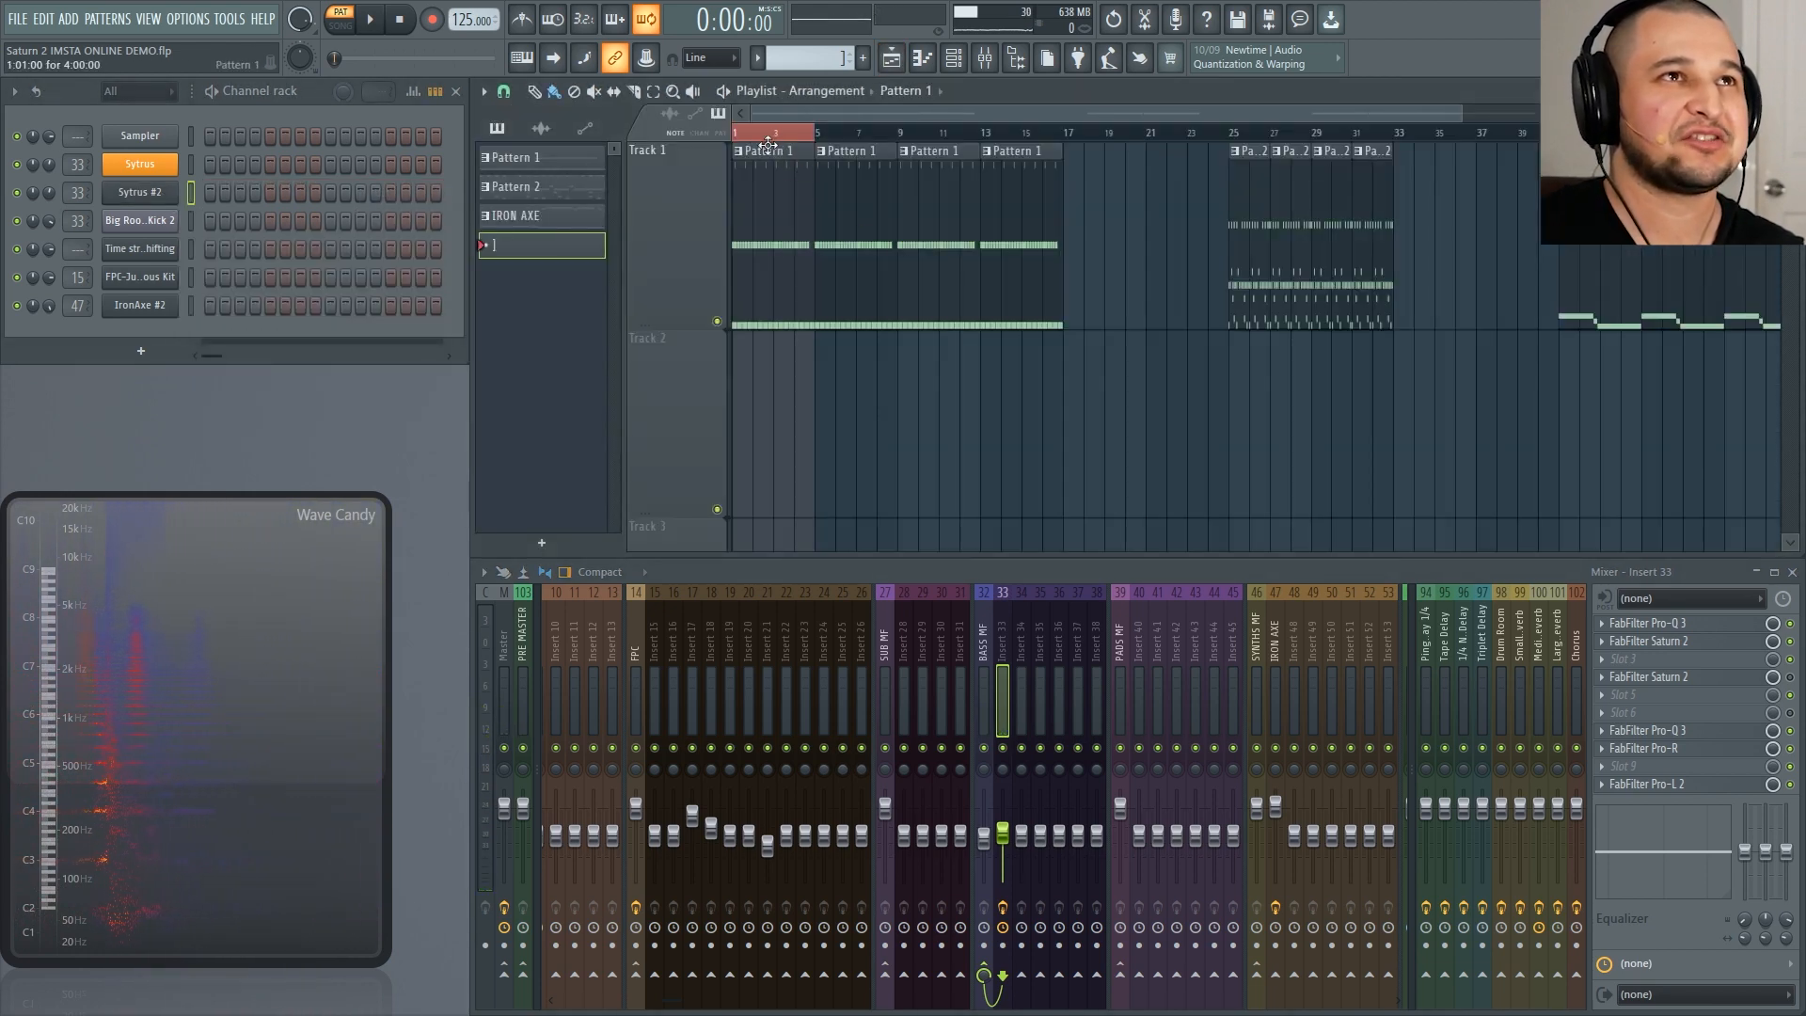
pyautogui.click(768, 143)
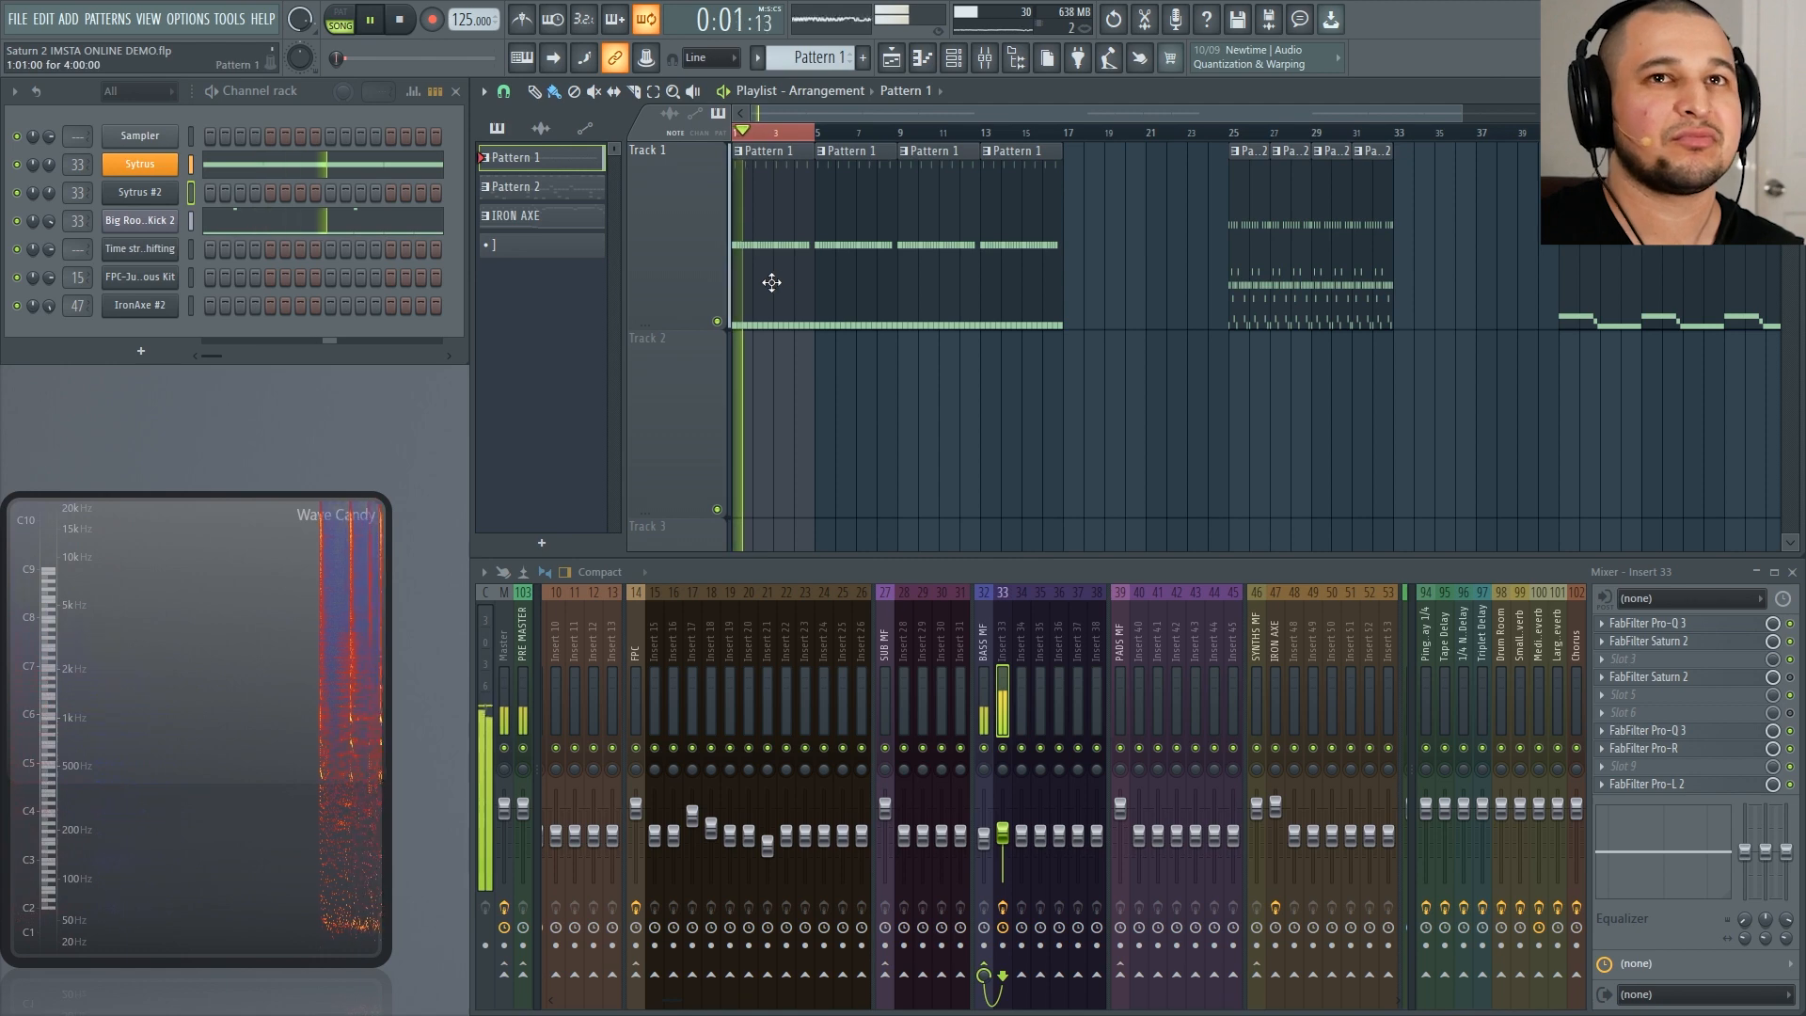
# Step: In the Saturn 2 in slot 2, load the Clean preset and set the band's style to FX Breakdown
pyautogui.click(1751, 649)
pyautogui.click(1345, 162)
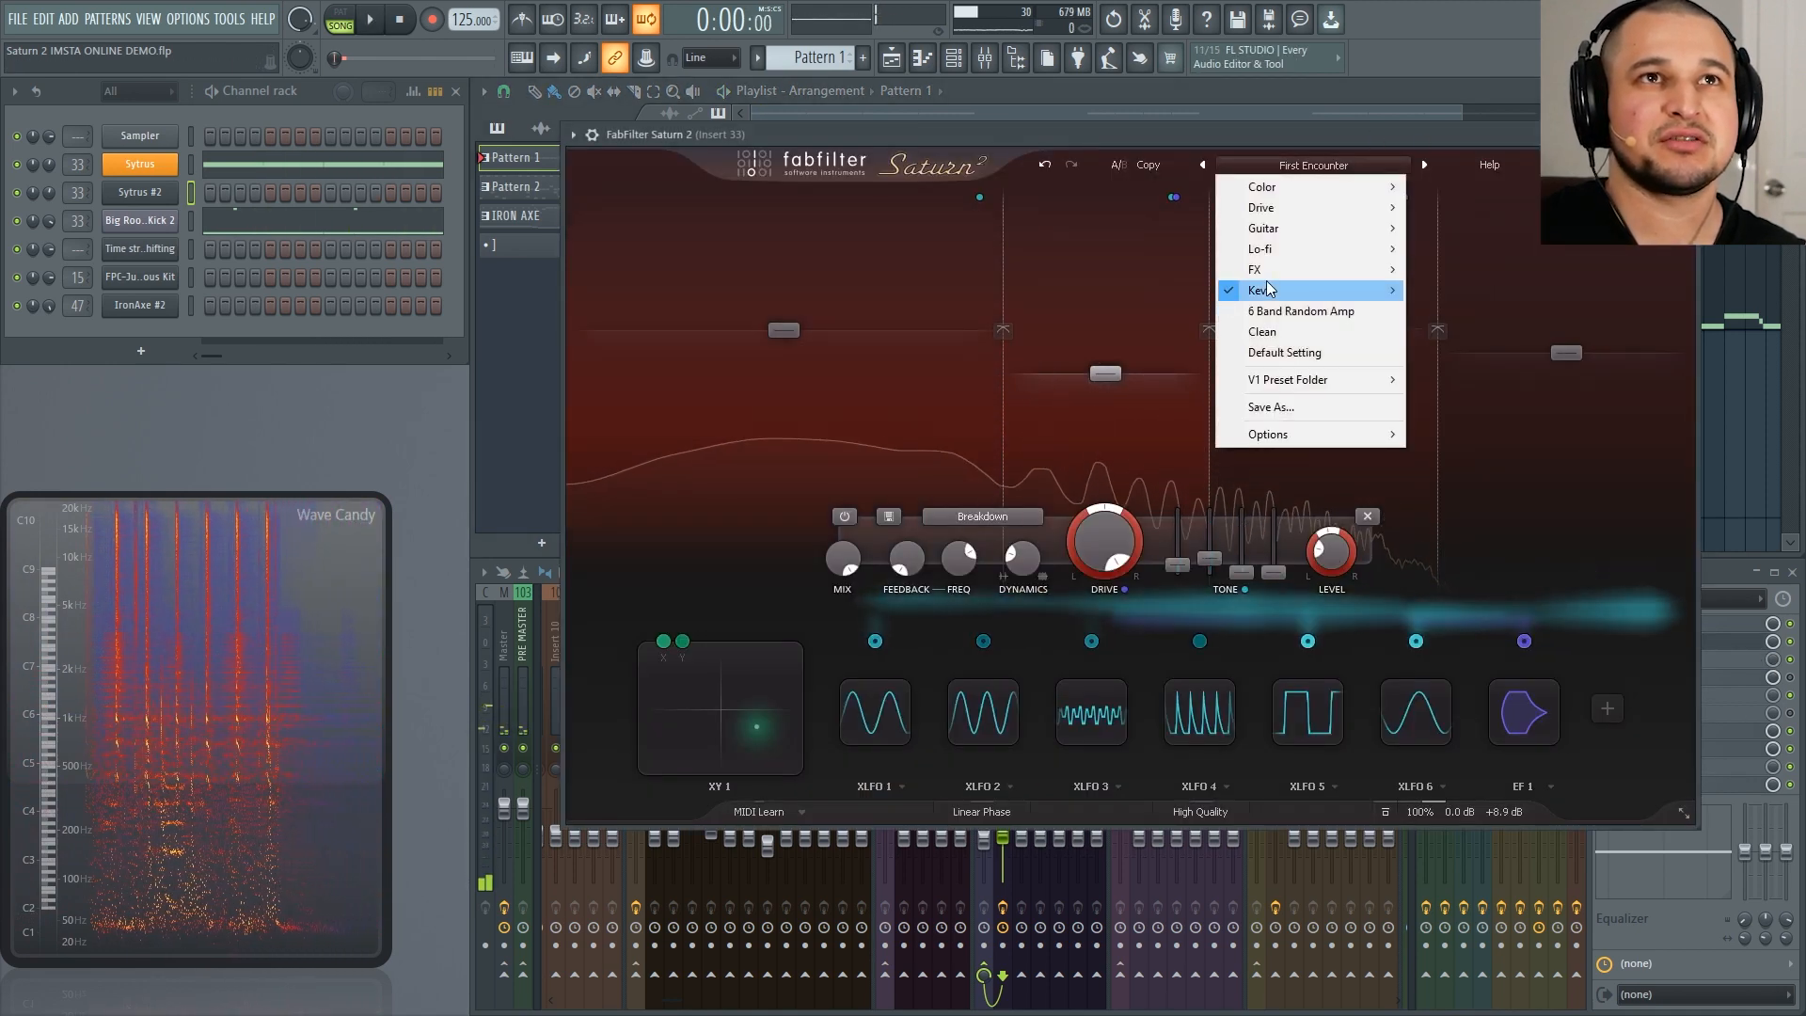
pyautogui.click(1262, 331)
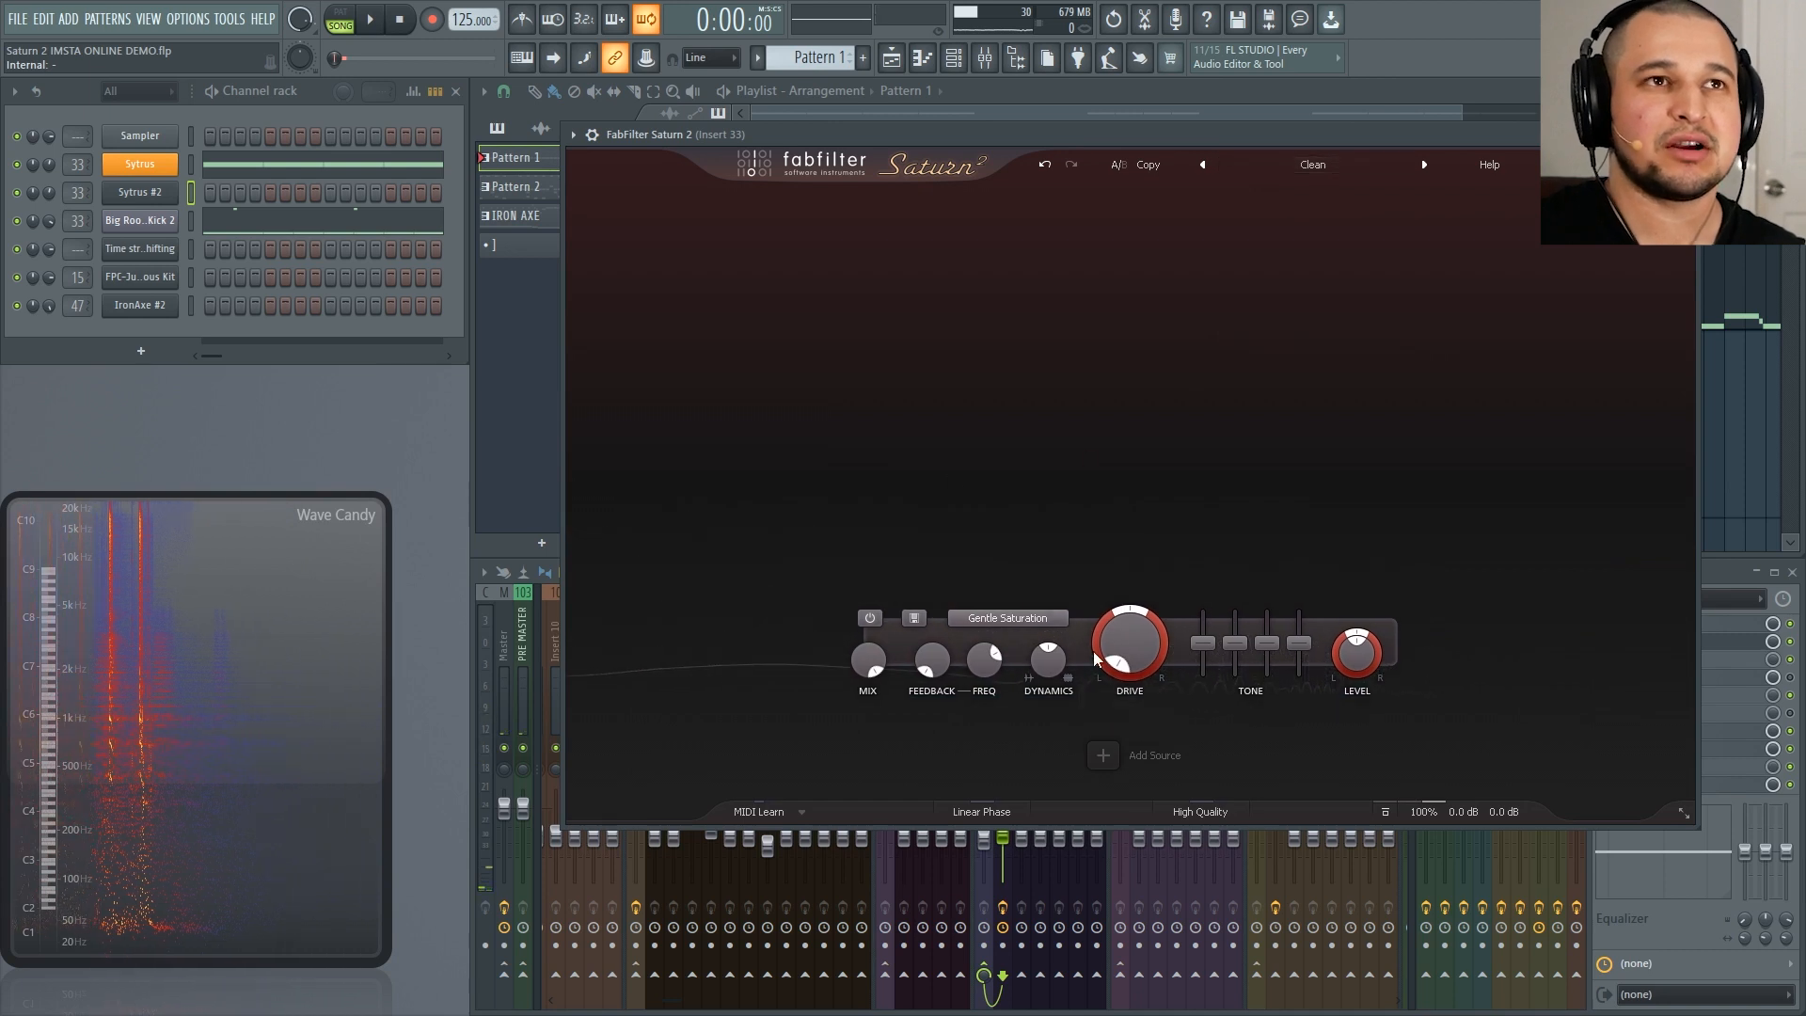
pyautogui.click(1020, 625)
pyautogui.moveTo(997, 743)
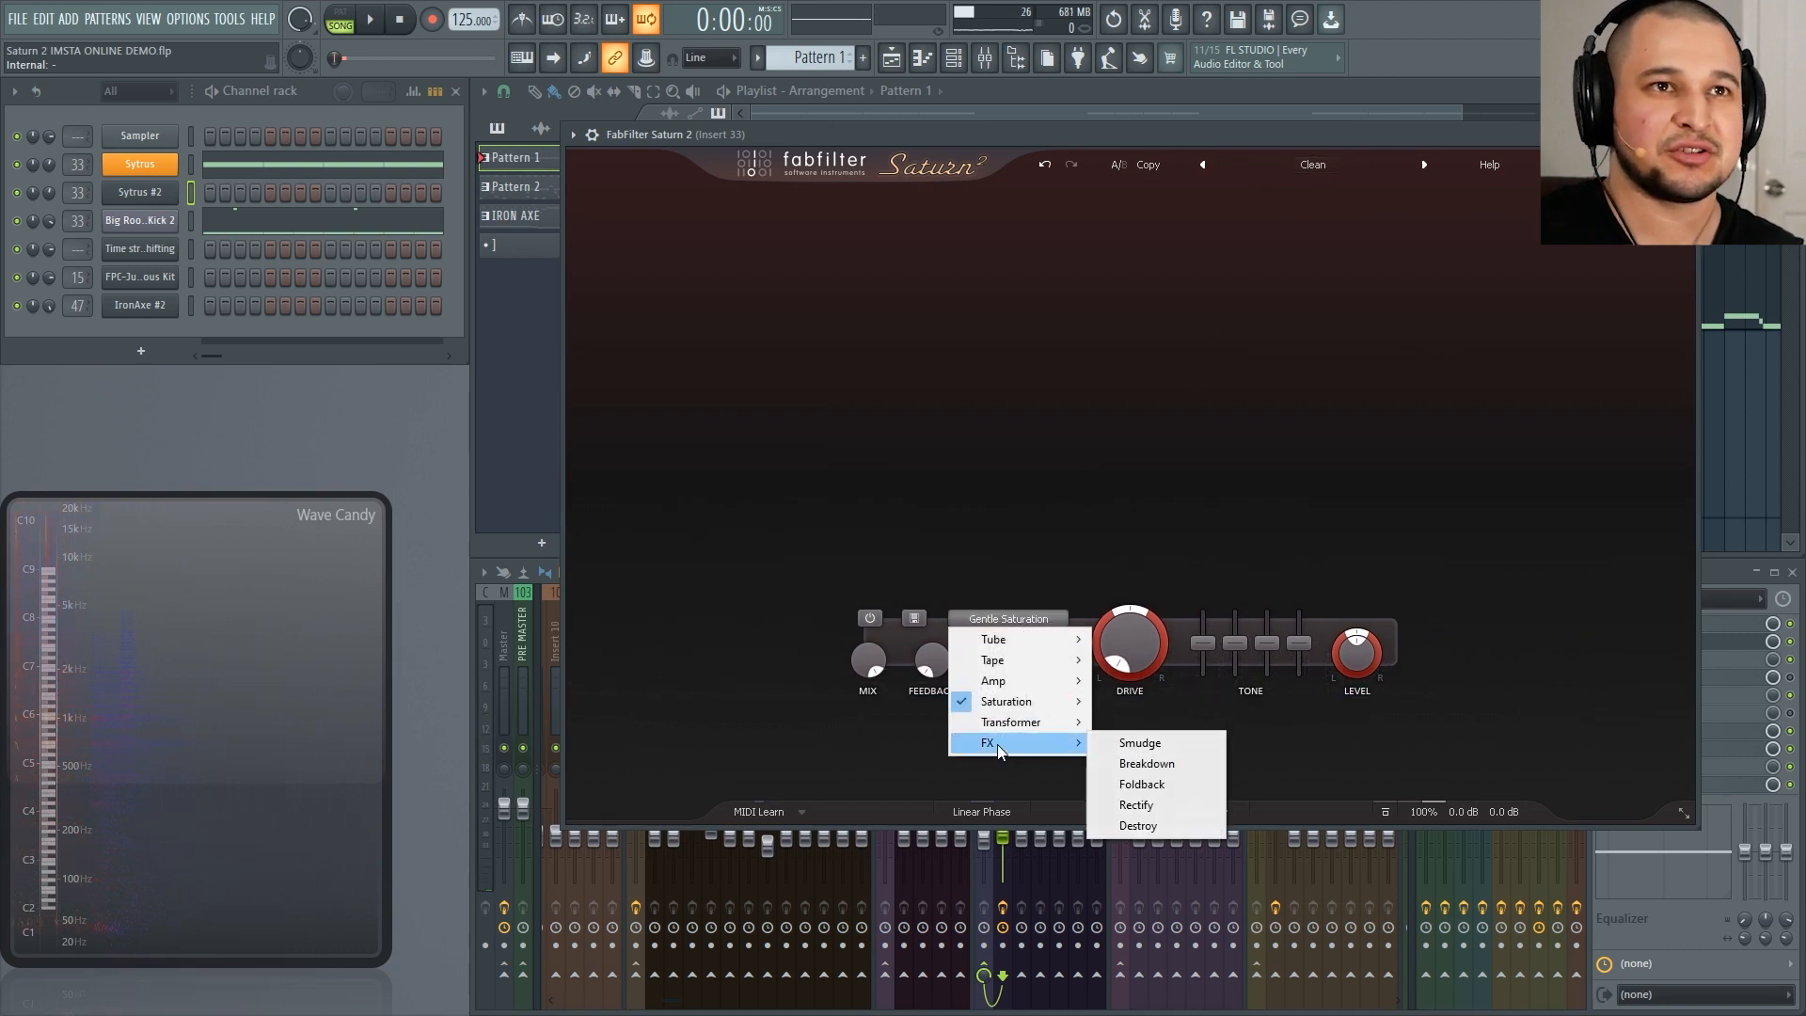
pyautogui.click(1189, 762)
# Step: Try different Drive amounts on band 1 while Pattern 1 plays, returning the Drive to 0%
pyautogui.press('space')
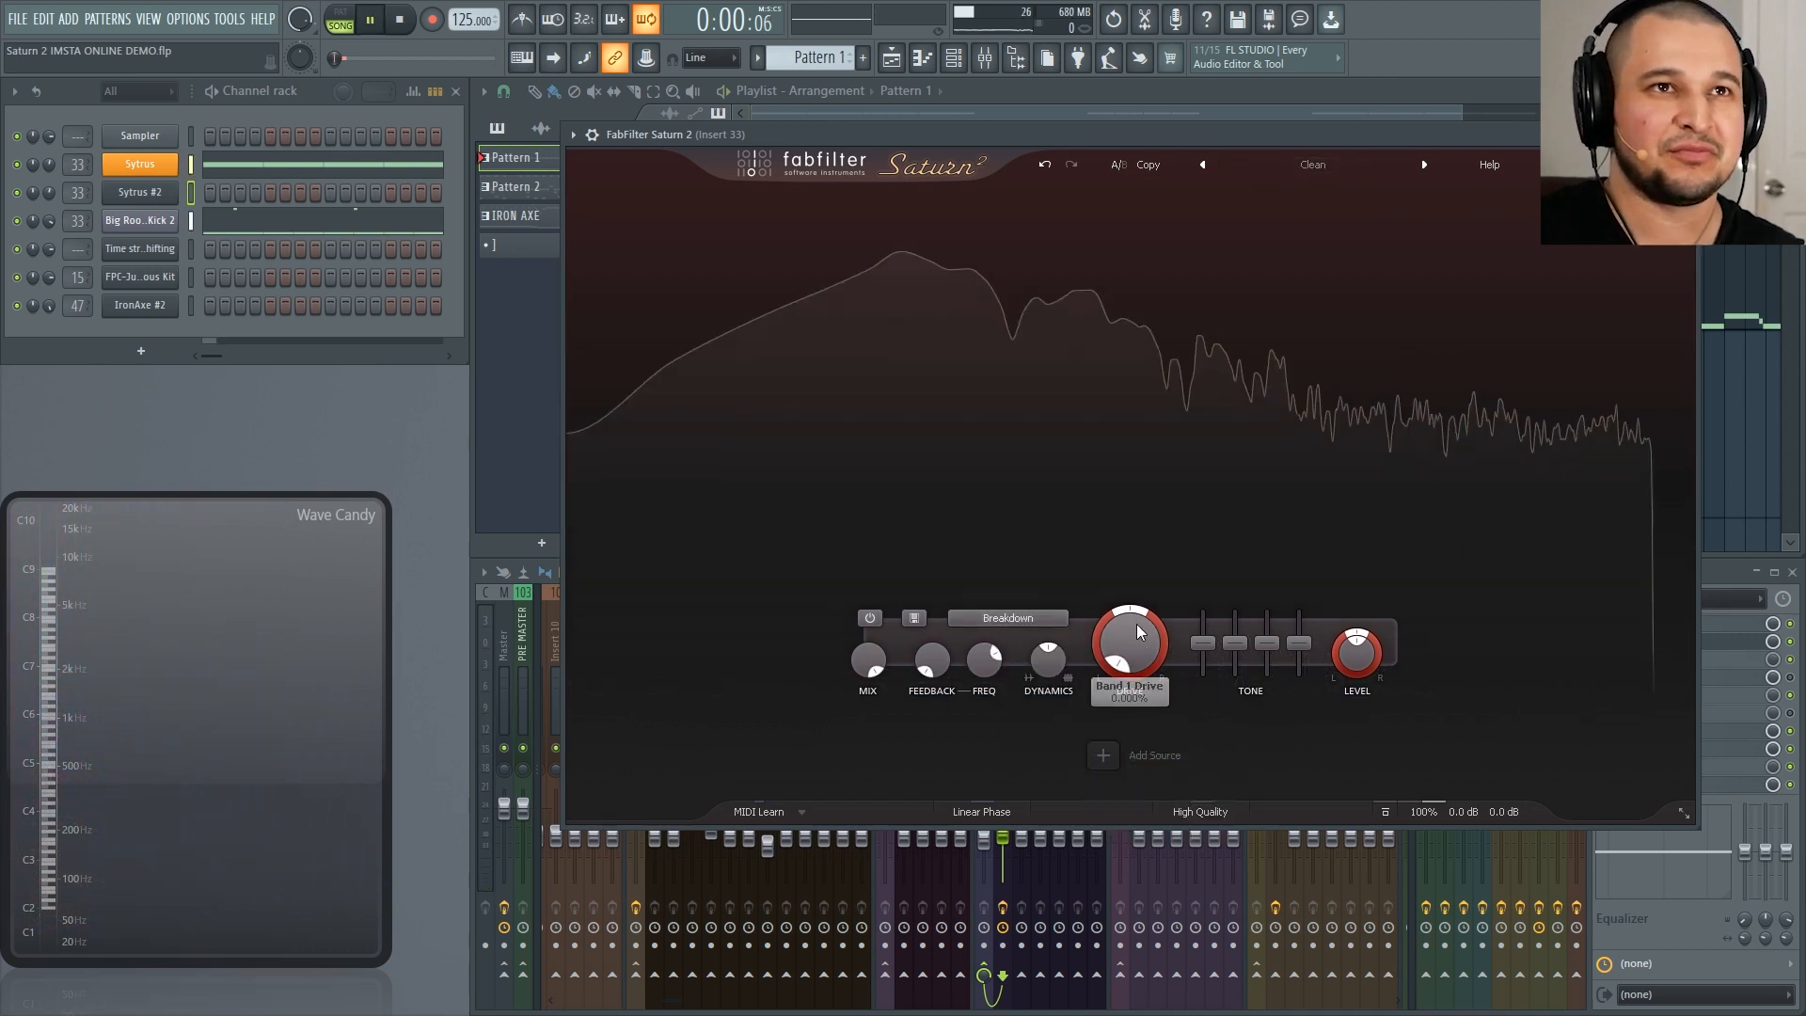
pyautogui.moveTo(1119, 629); pyautogui.dragTo(1158, 636)
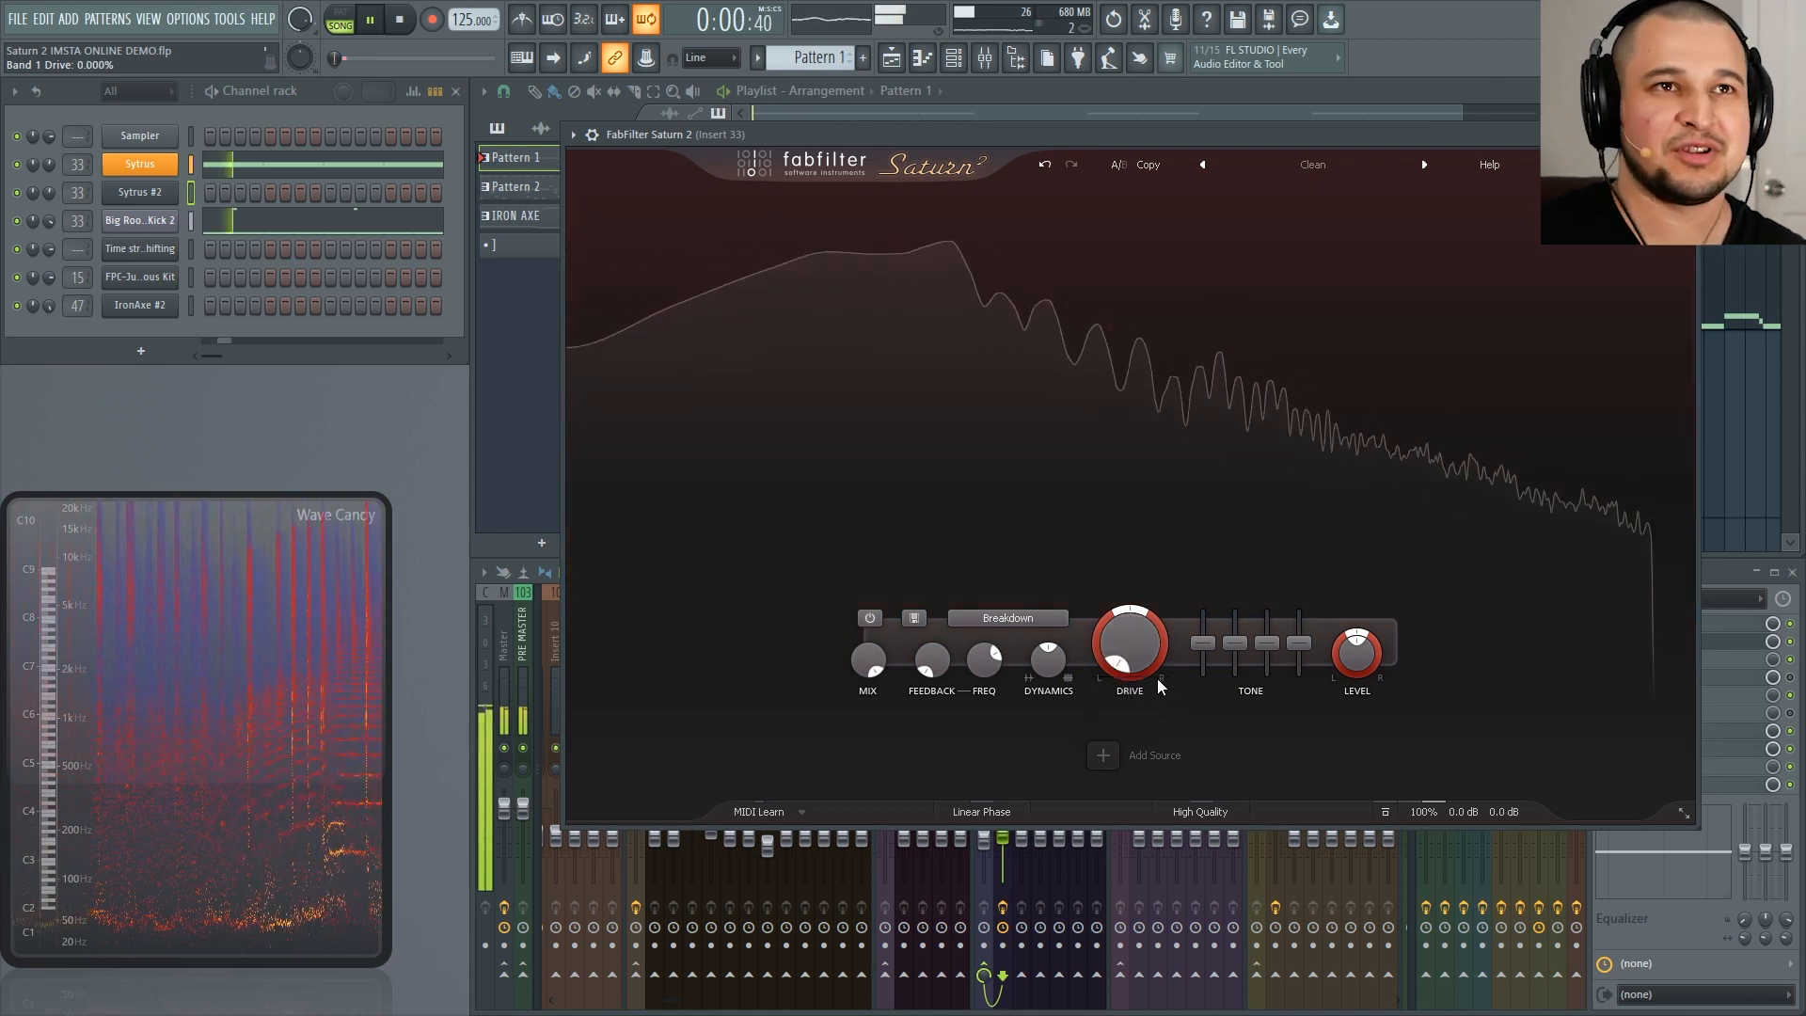
pyautogui.press('space')
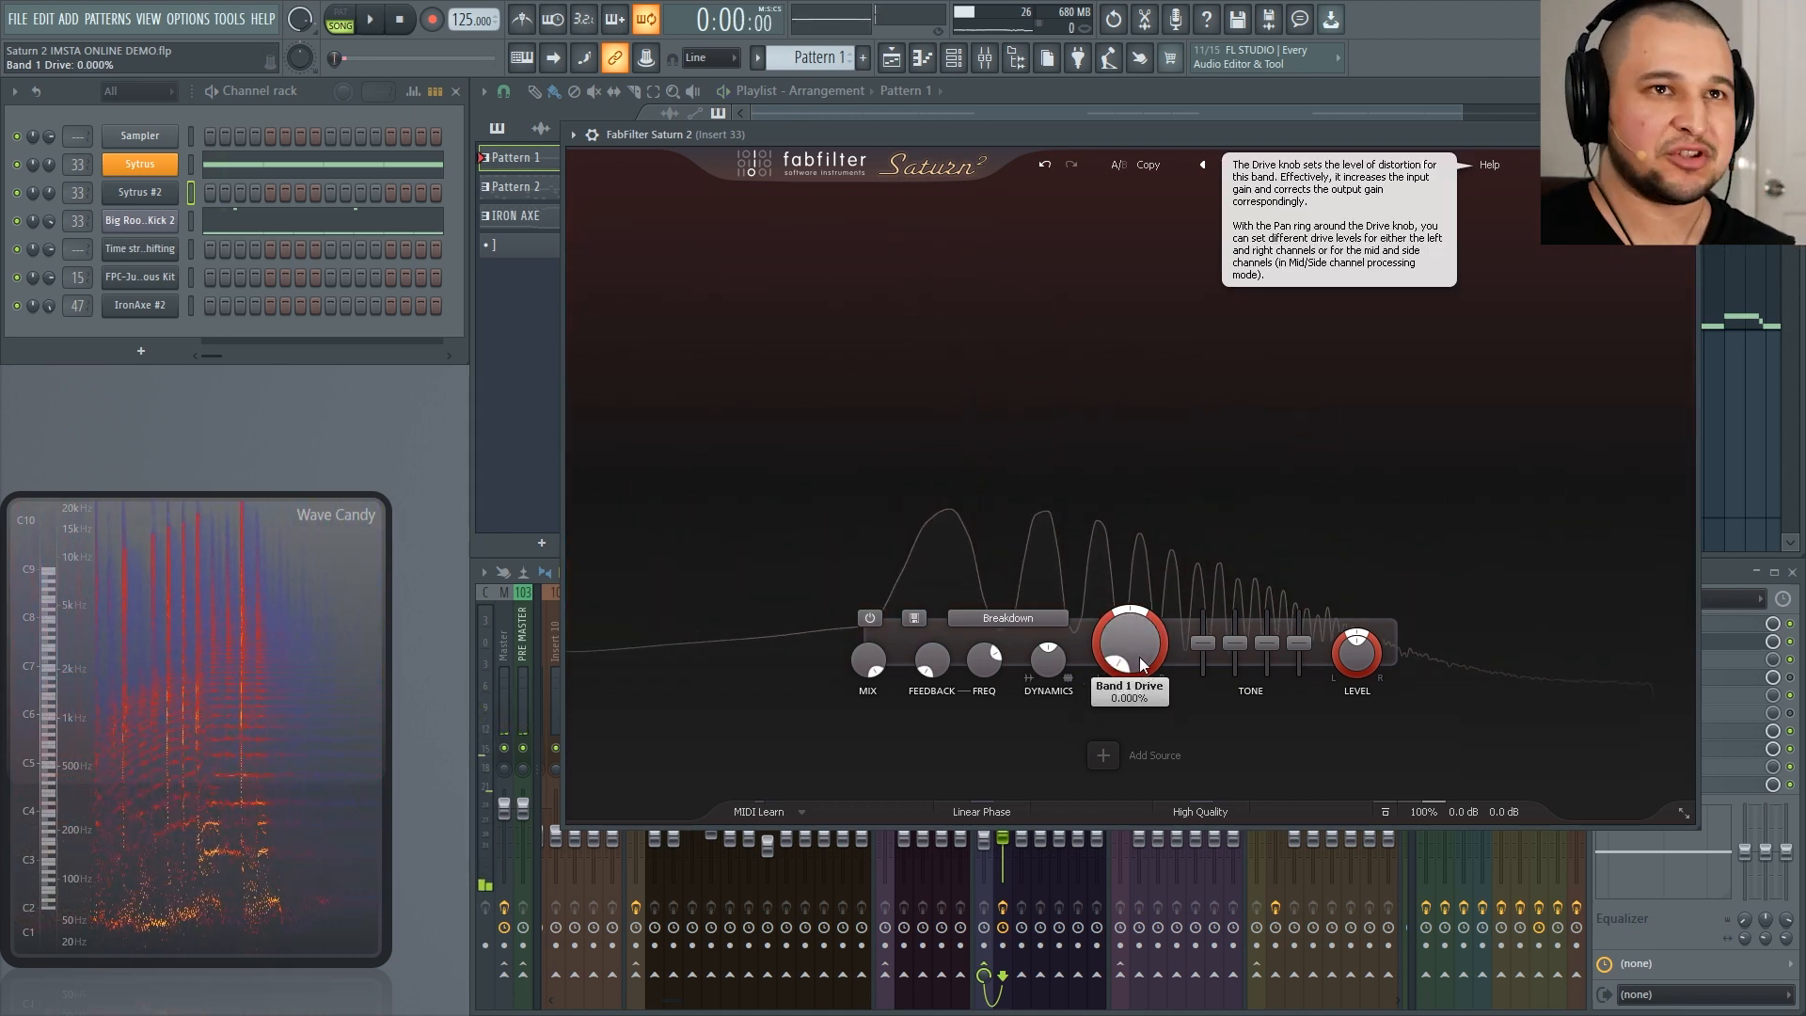
pyautogui.click(1104, 755)
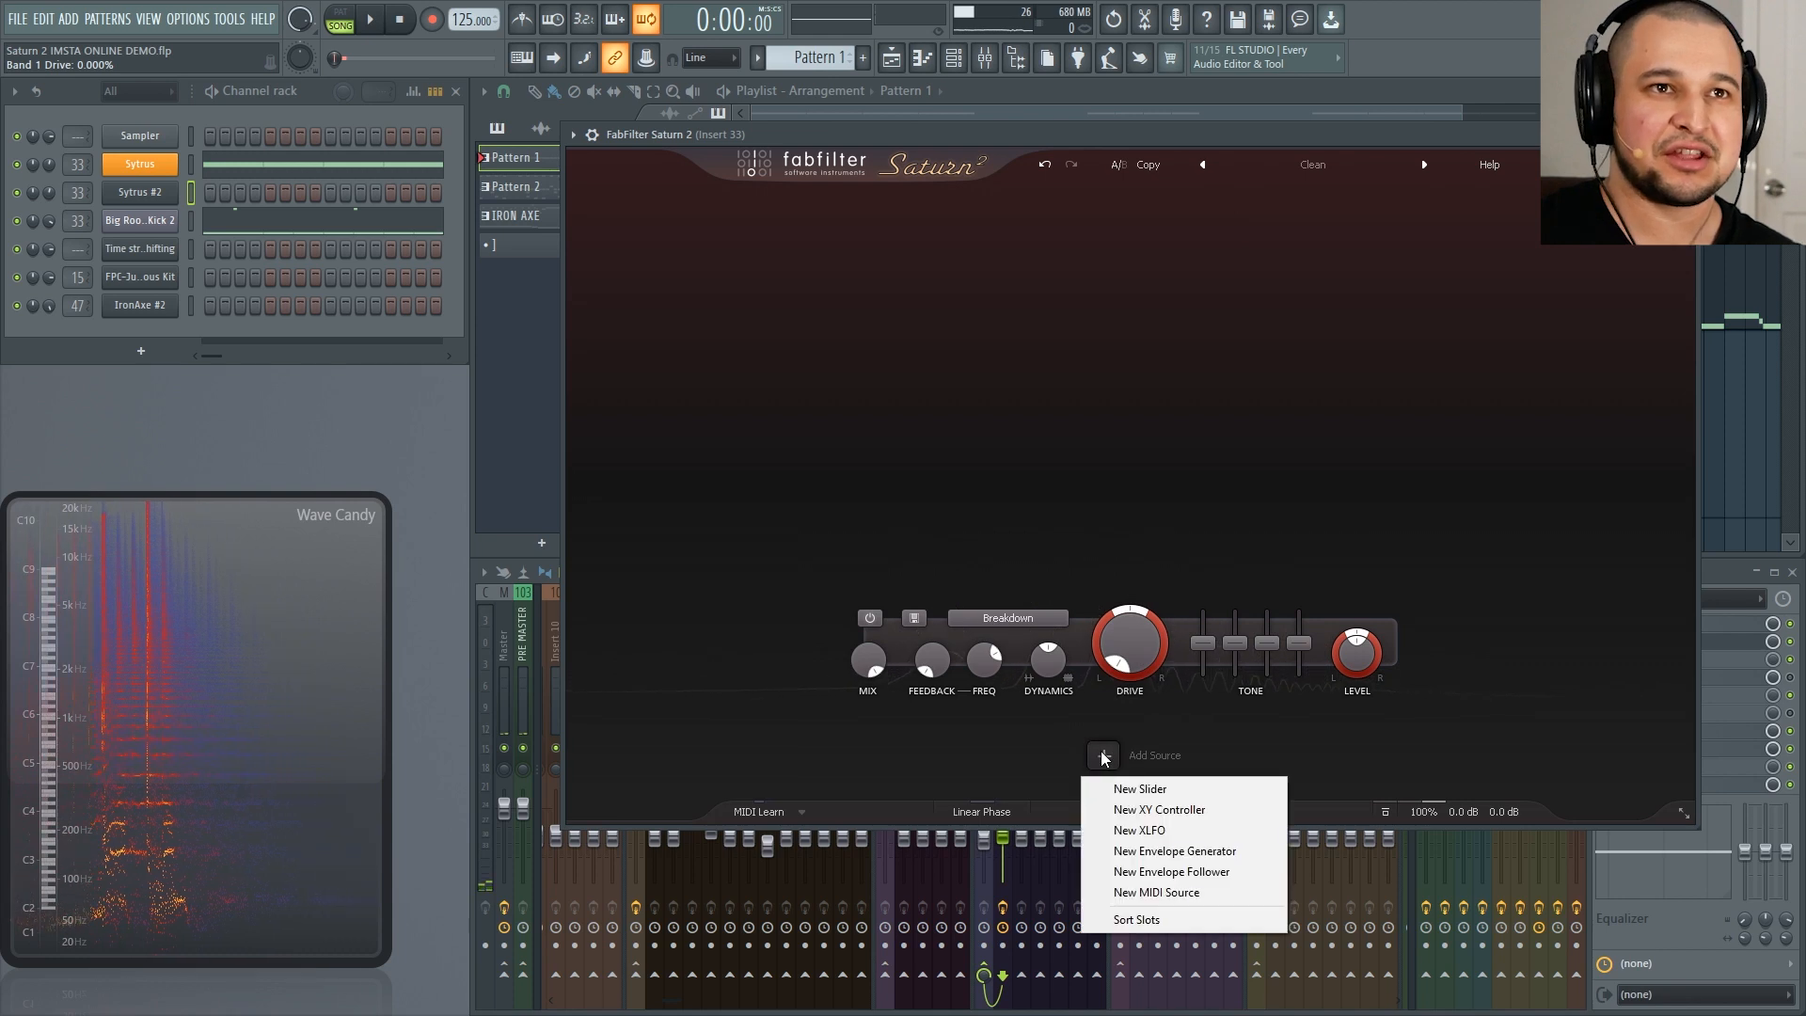
pyautogui.click(1199, 833)
pyautogui.click(1122, 692)
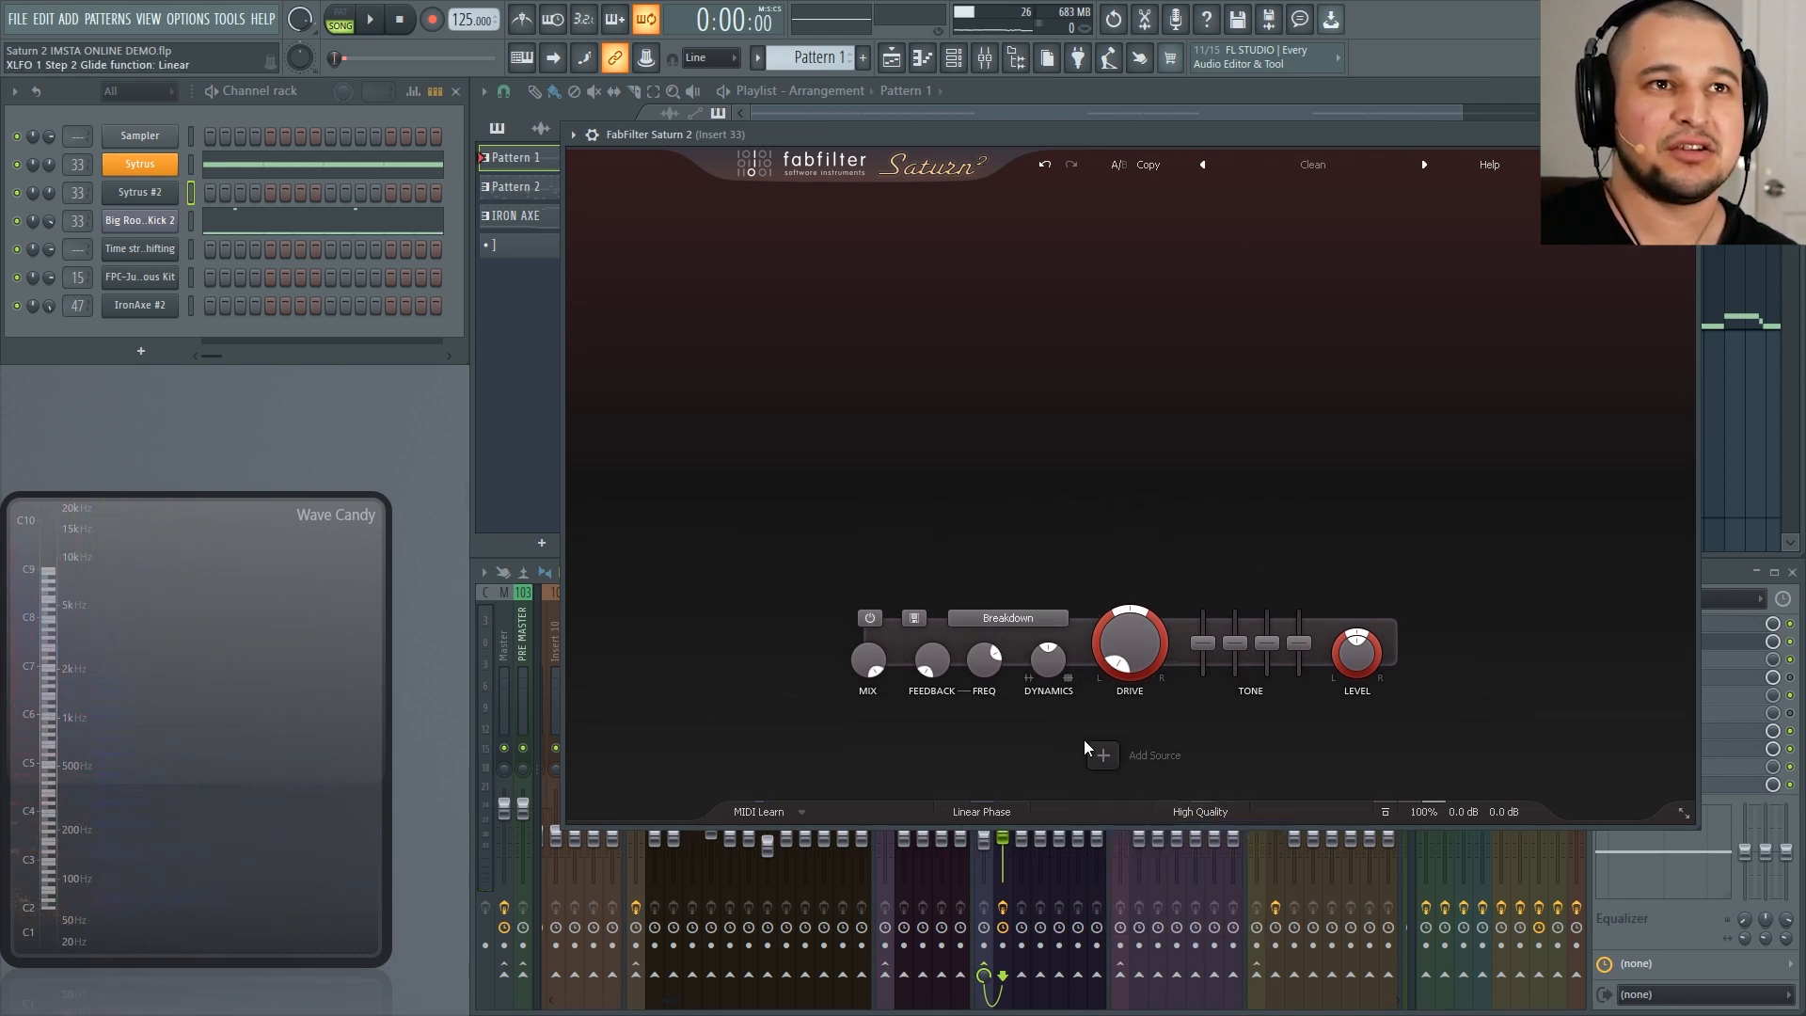
# Step: Add a new XLFO modulation source, return its Glide to 0 after trying it and sync it to 1/2
pyautogui.click(1103, 755)
pyautogui.click(1138, 831)
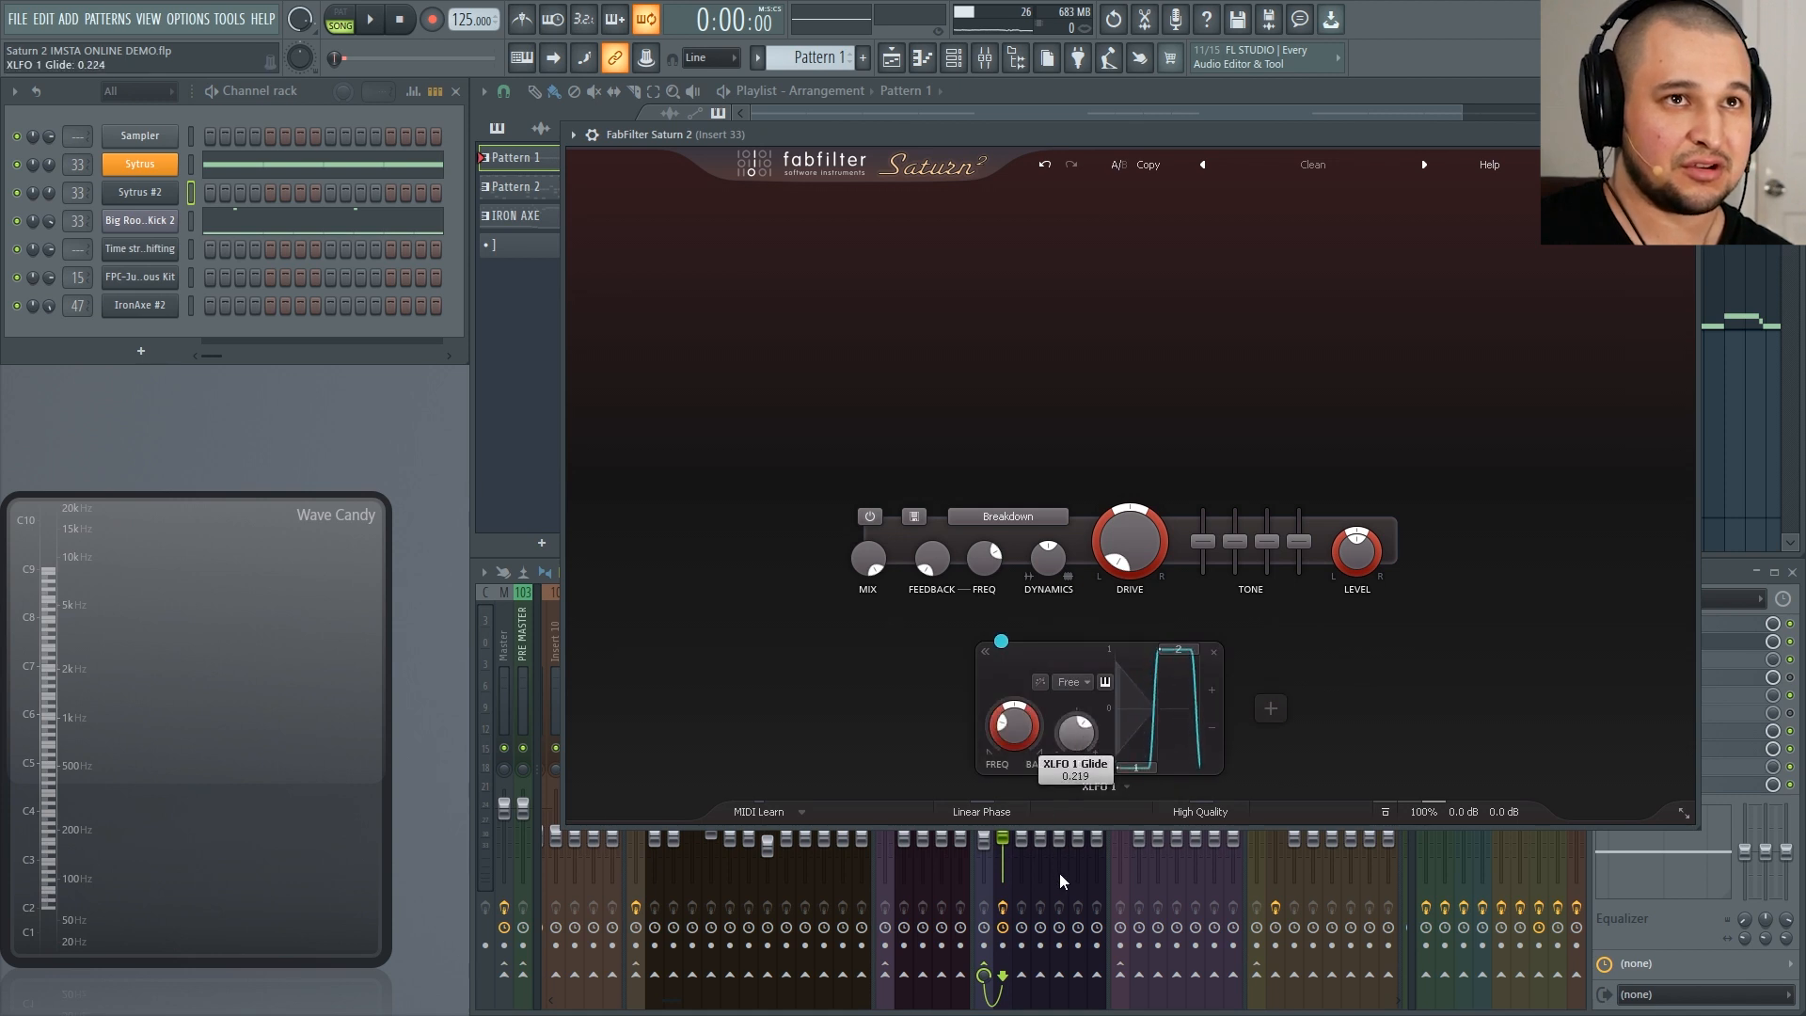
pyautogui.moveTo(1059, 873); pyautogui.dragTo(1082, 909)
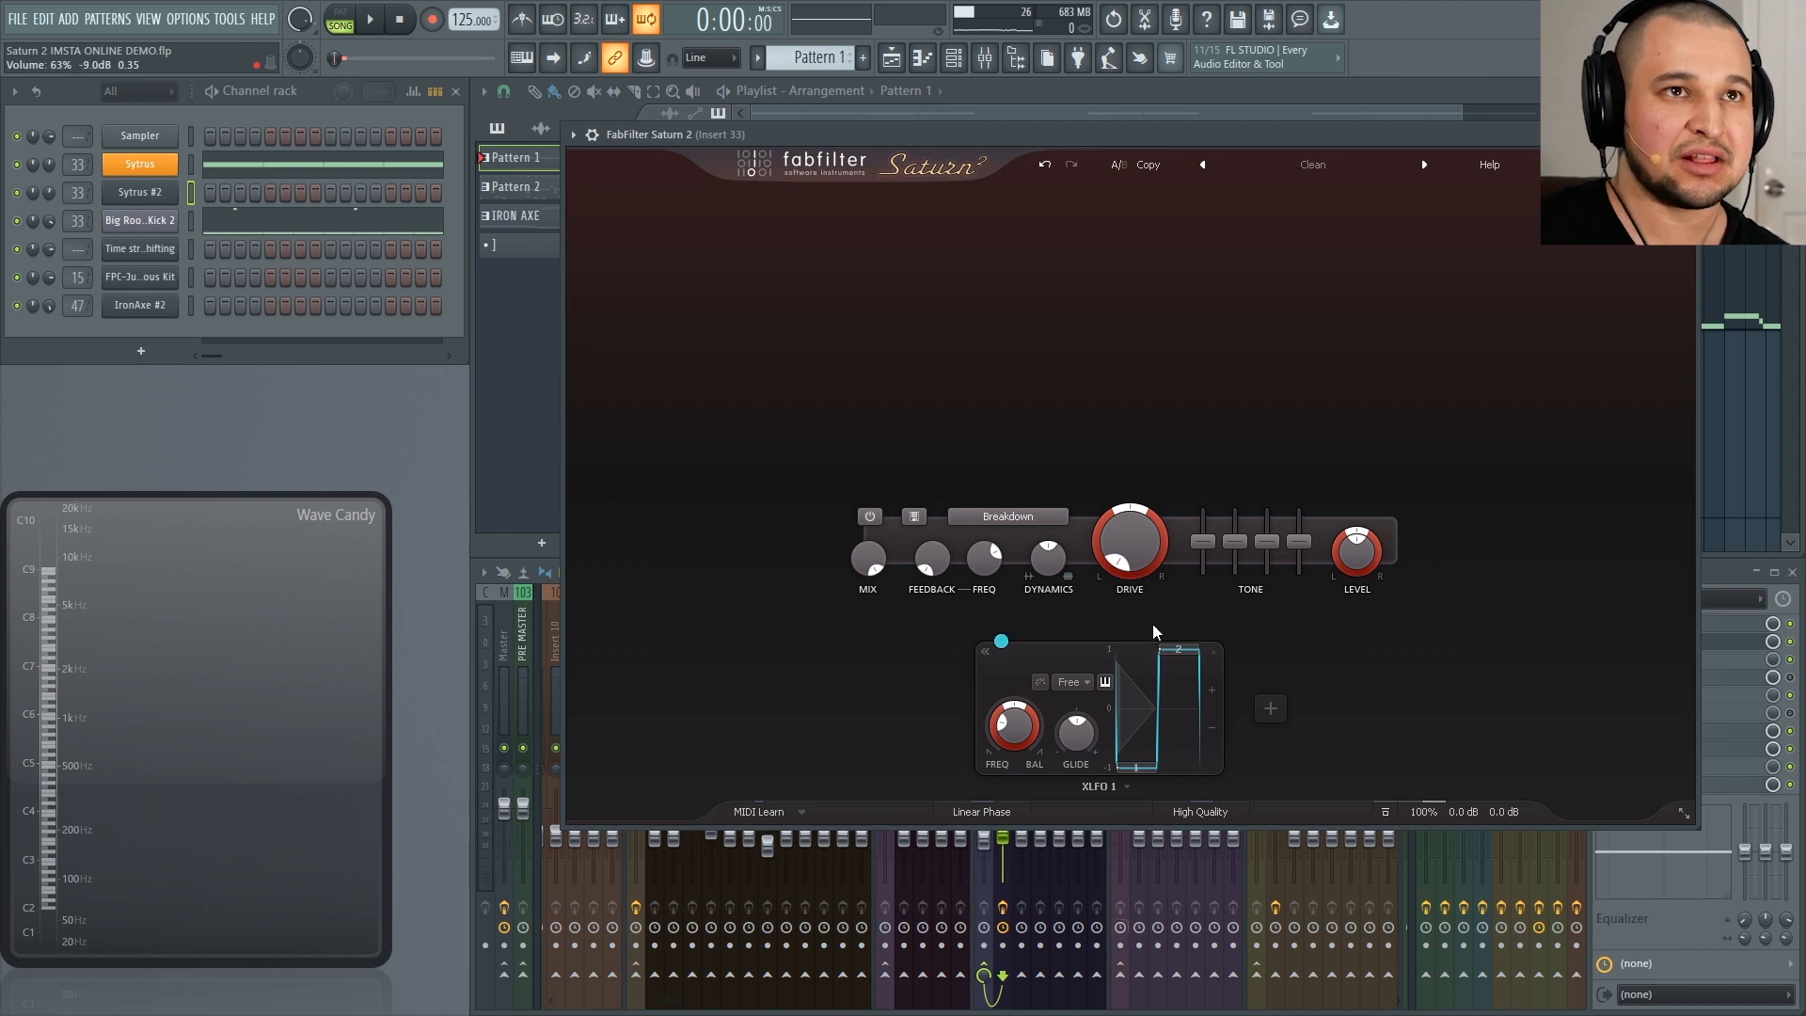
pyautogui.click(1074, 683)
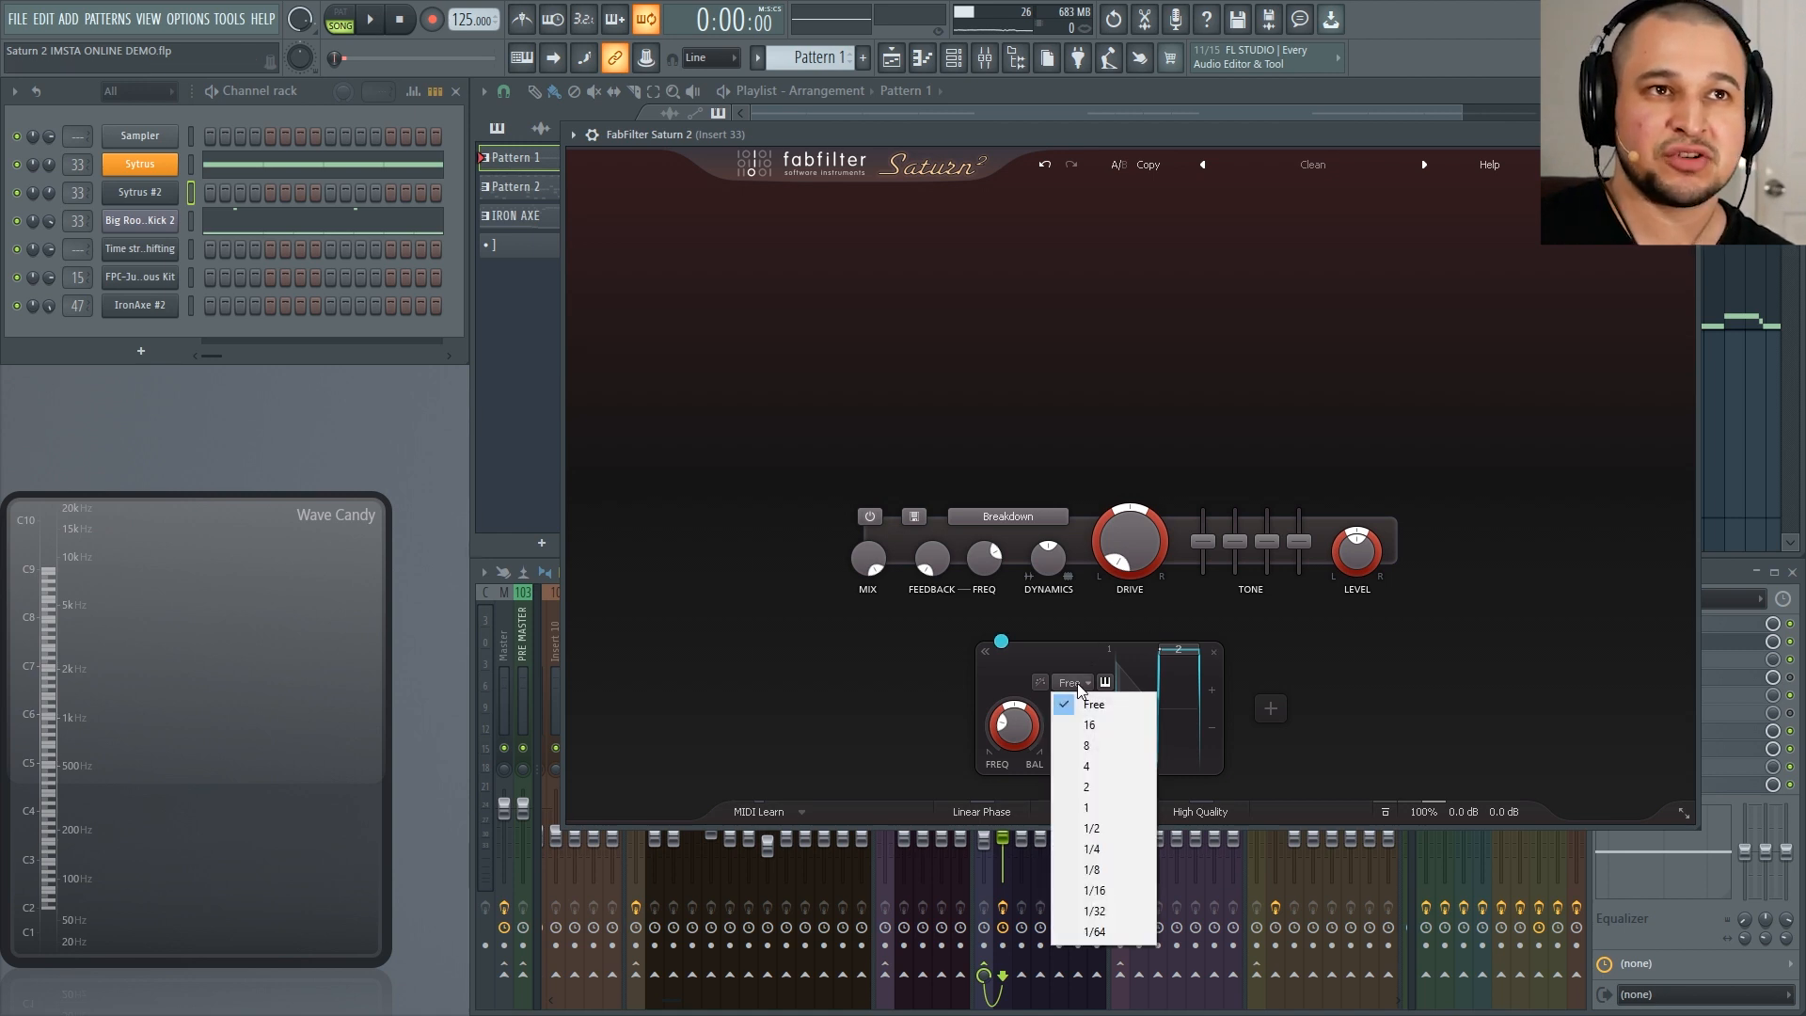
pyautogui.click(1110, 831)
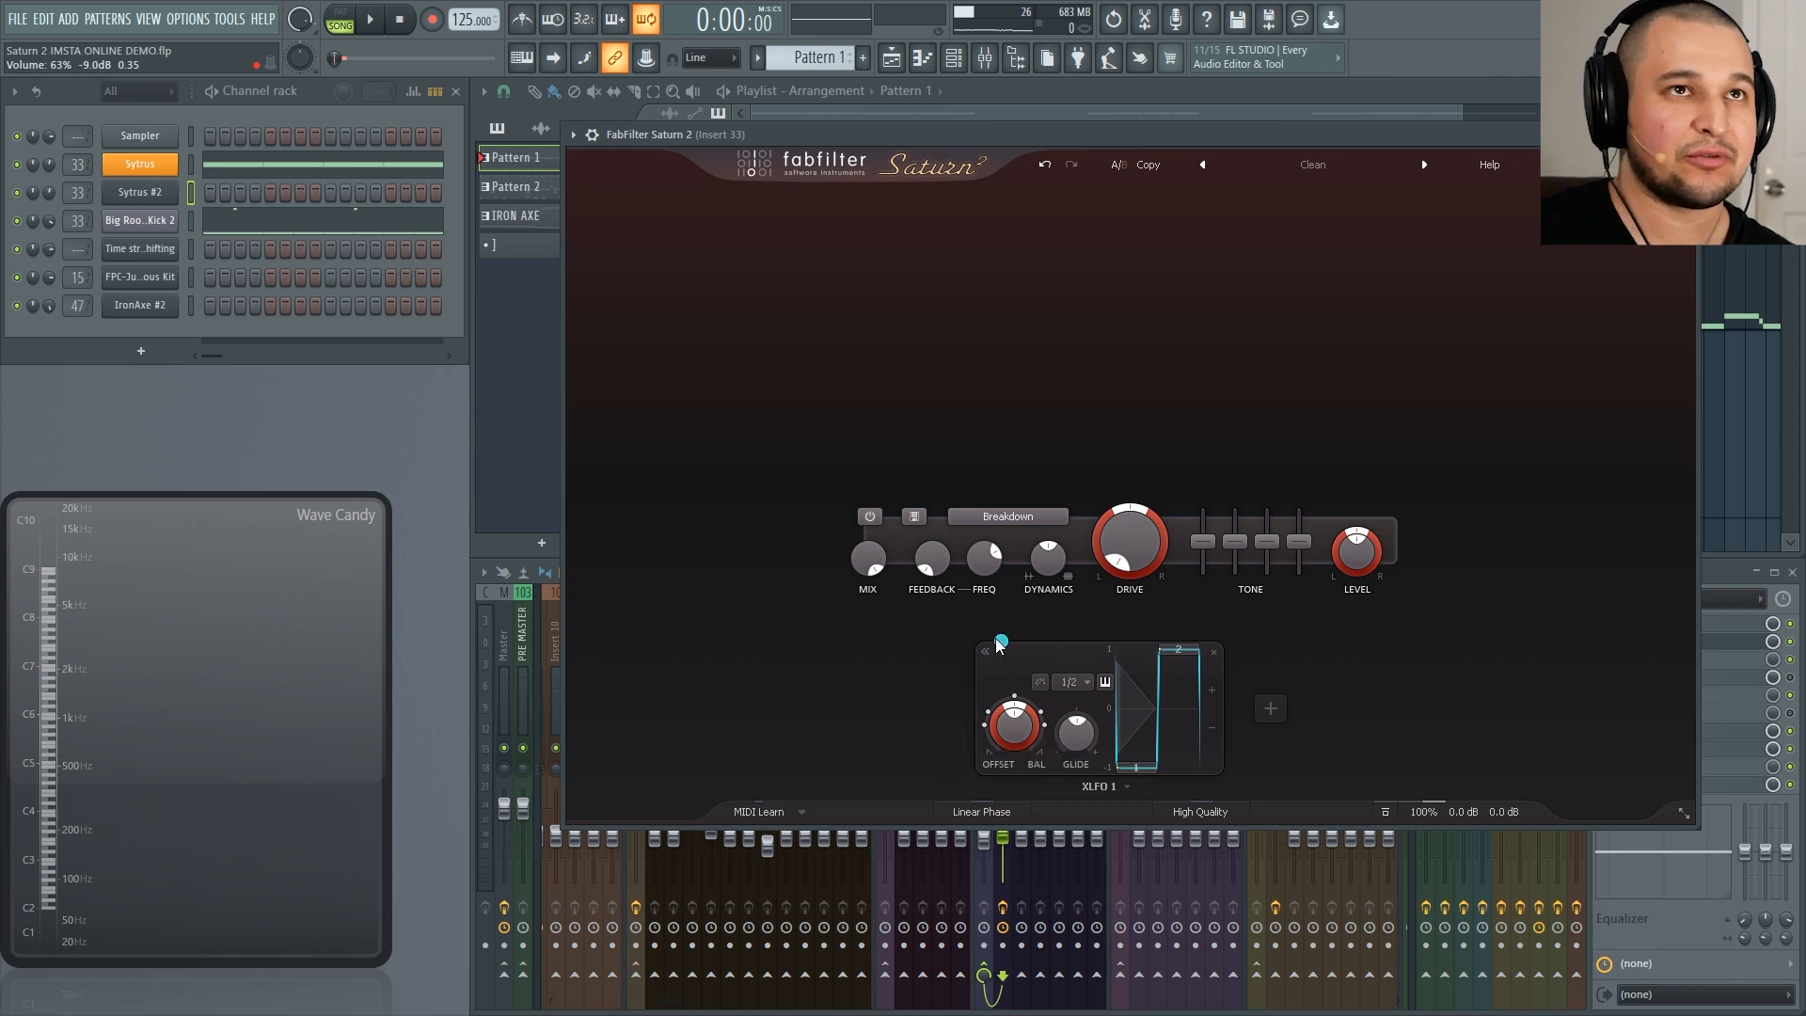
# Step: Assign XLFO 1 to modulate band 1's Drive, set the Drive to 25% and listen to the result
pyautogui.moveTo(1001, 649); pyautogui.dragTo(1133, 575)
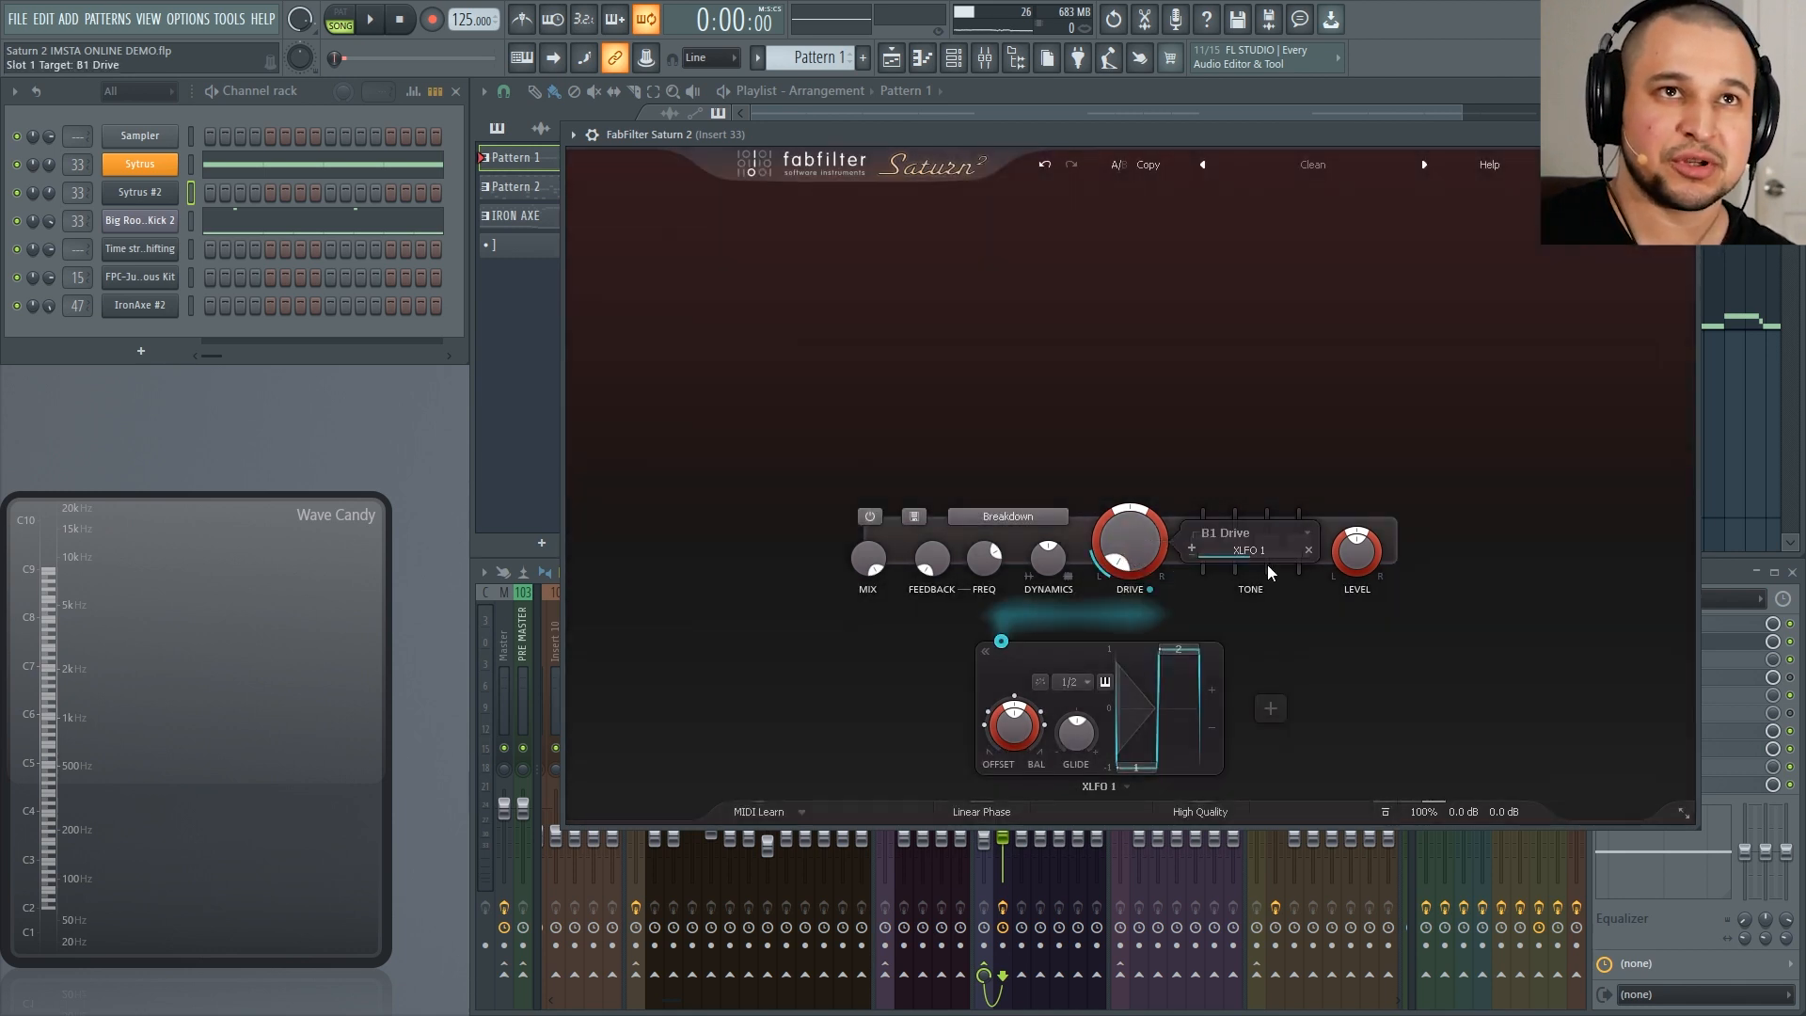
pyautogui.press('space')
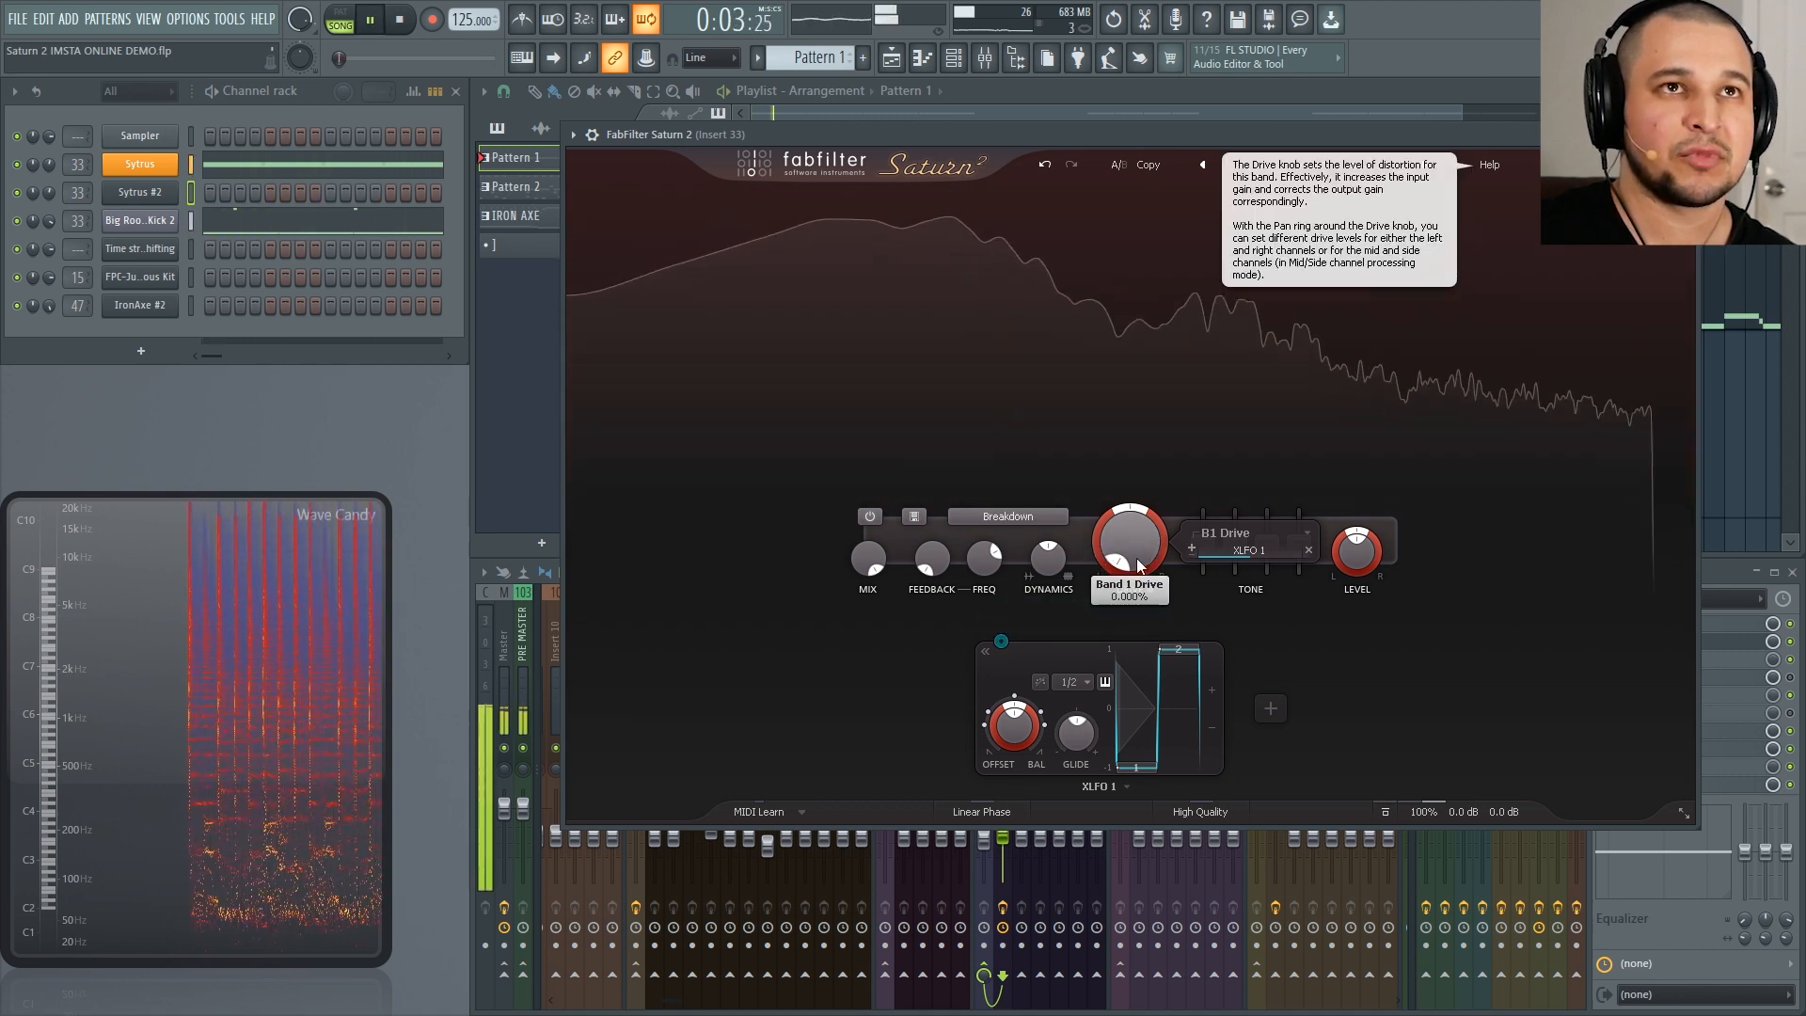
pyautogui.press('space')
pyautogui.moveTo(1138, 559)
pyautogui.mouseDown()
pyautogui.moveTo(1093, 539)
pyautogui.moveTo(1108, 553)
pyautogui.mouseUp()
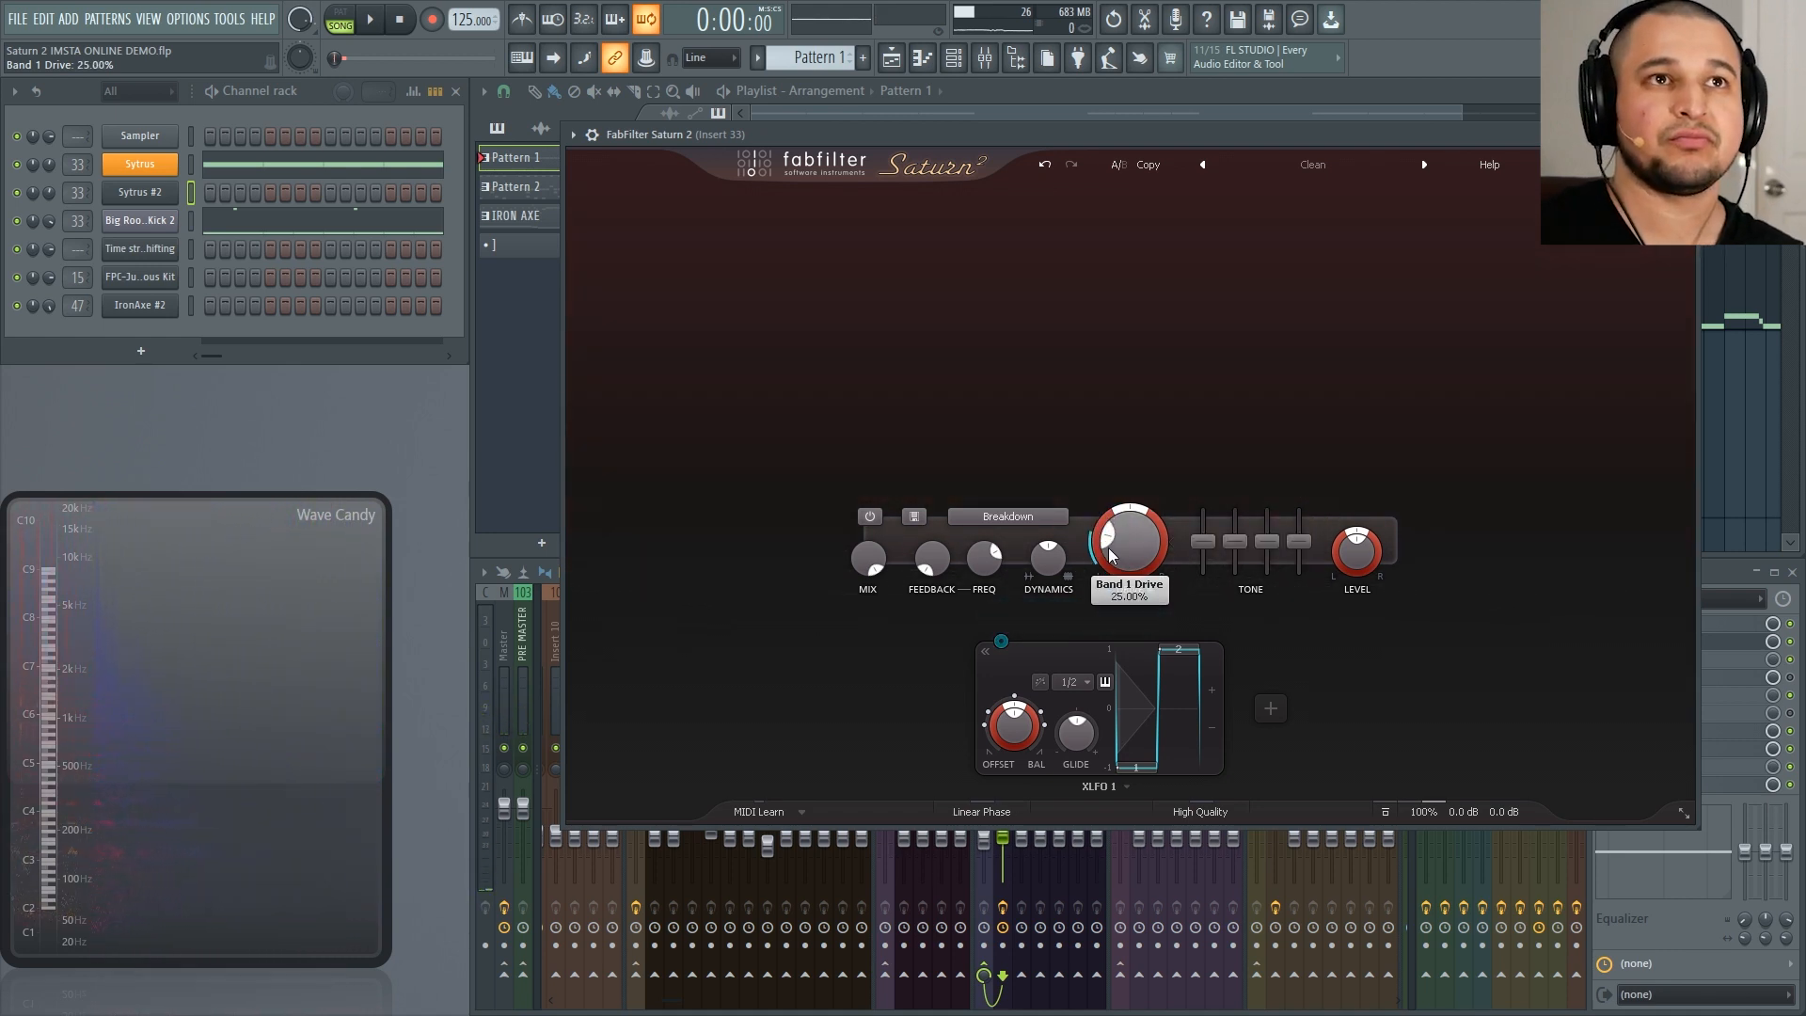
pyautogui.press('space')
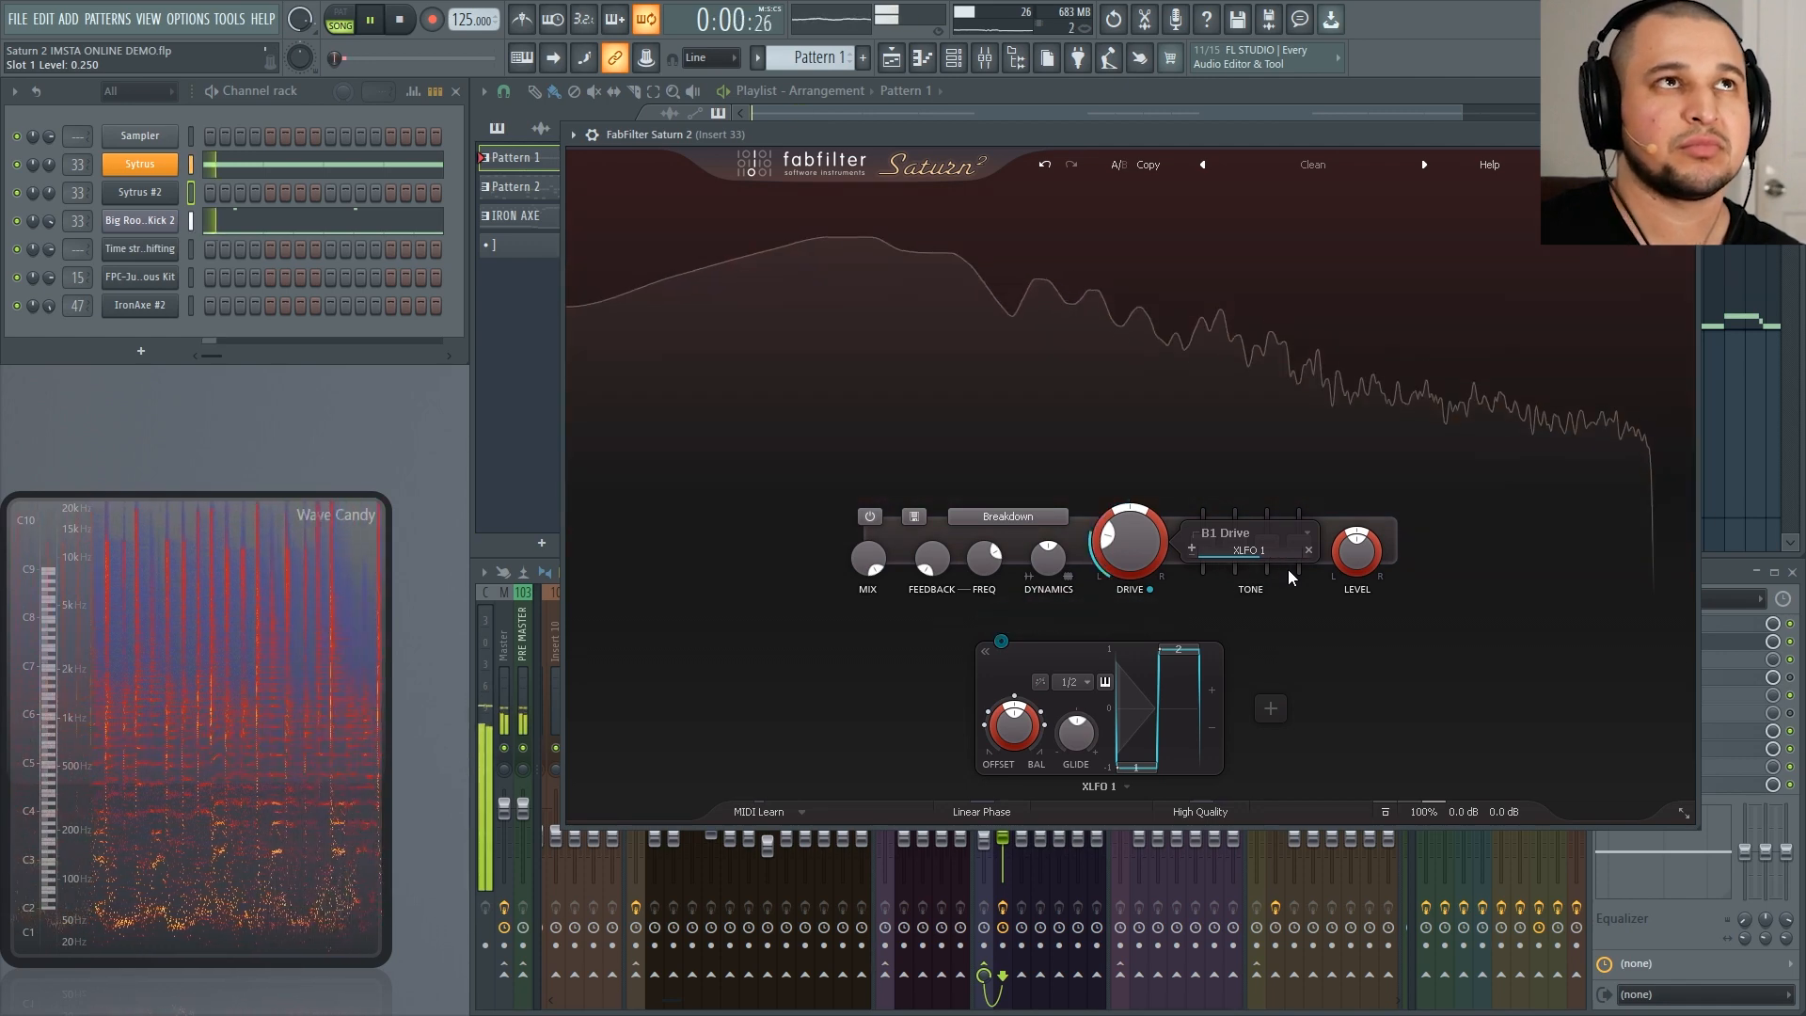
# Step: Move the Saturn 2 window aside, stop playback and open Pattern 1's Big Room Kick 2 notes in the piano roll
pyautogui.moveTo(975, 132); pyautogui.dragTo(908, 504)
pyautogui.press('space')
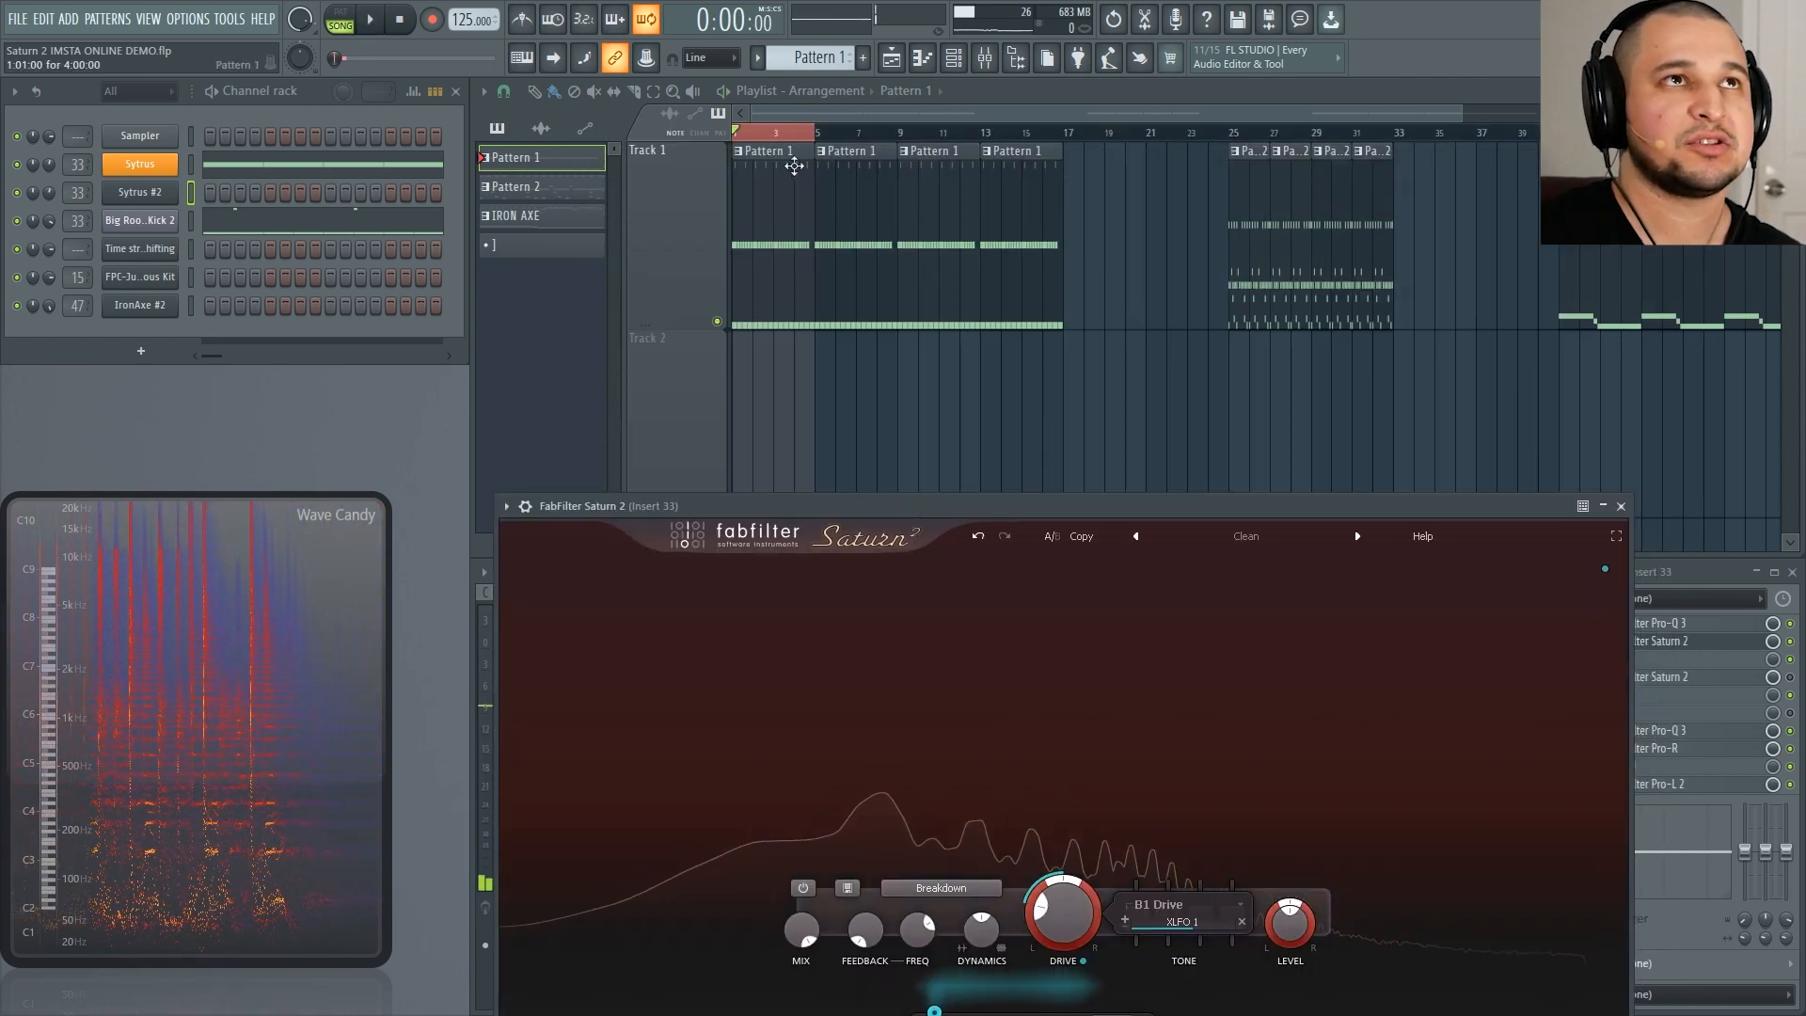
pyautogui.moveTo(880, 185); pyautogui.dragTo(733, 278)
pyautogui.moveTo(1313, 136); pyautogui.dragTo(1270, 145)
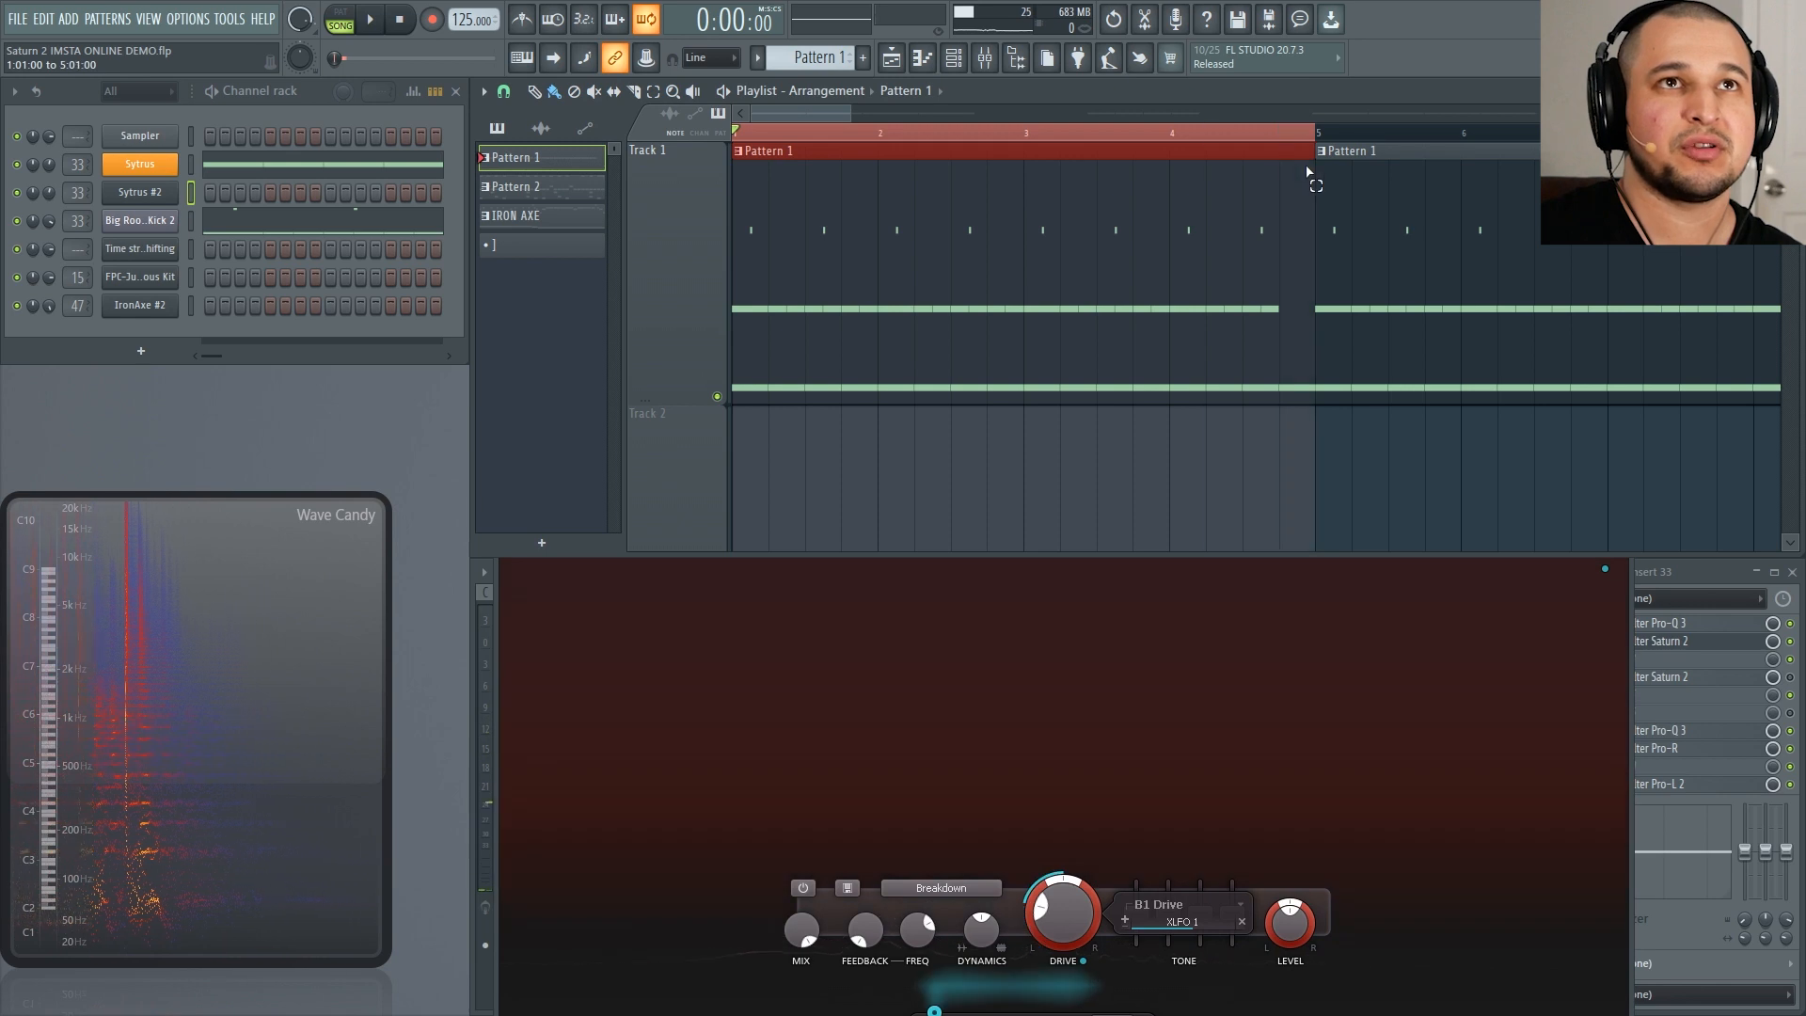
pyautogui.doubleClick(1280, 220)
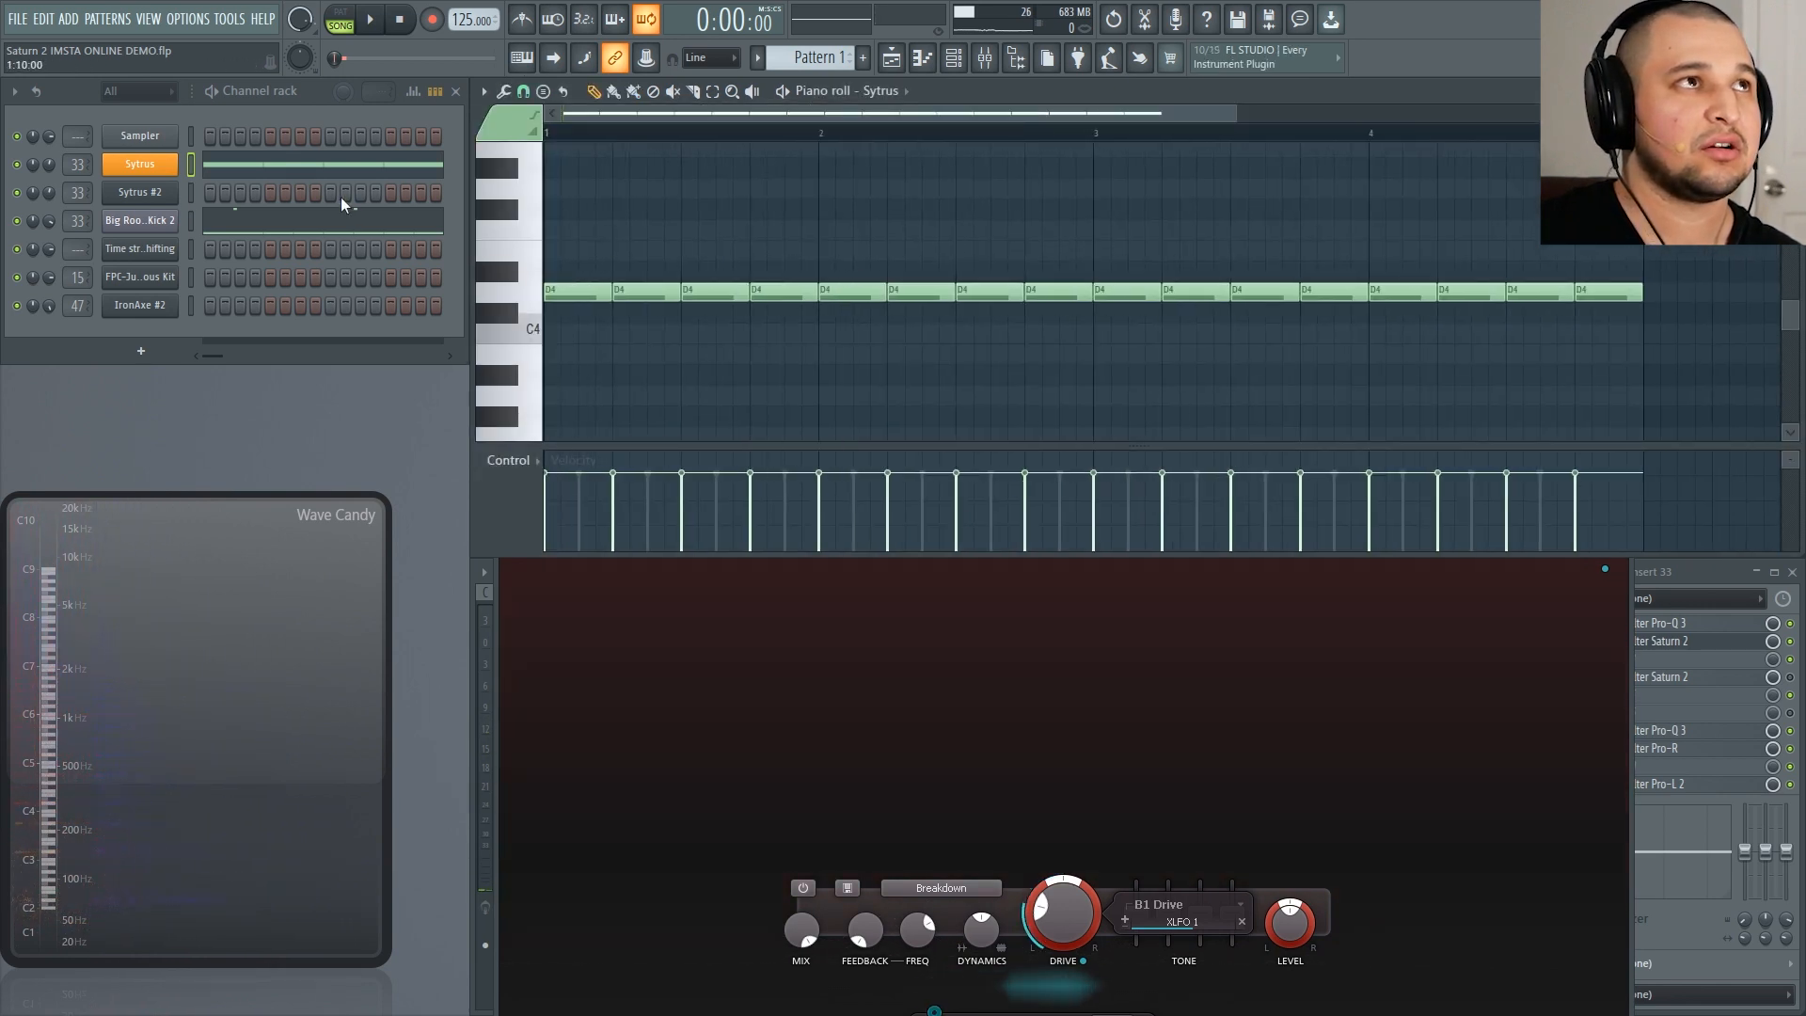
pyautogui.press('F5')
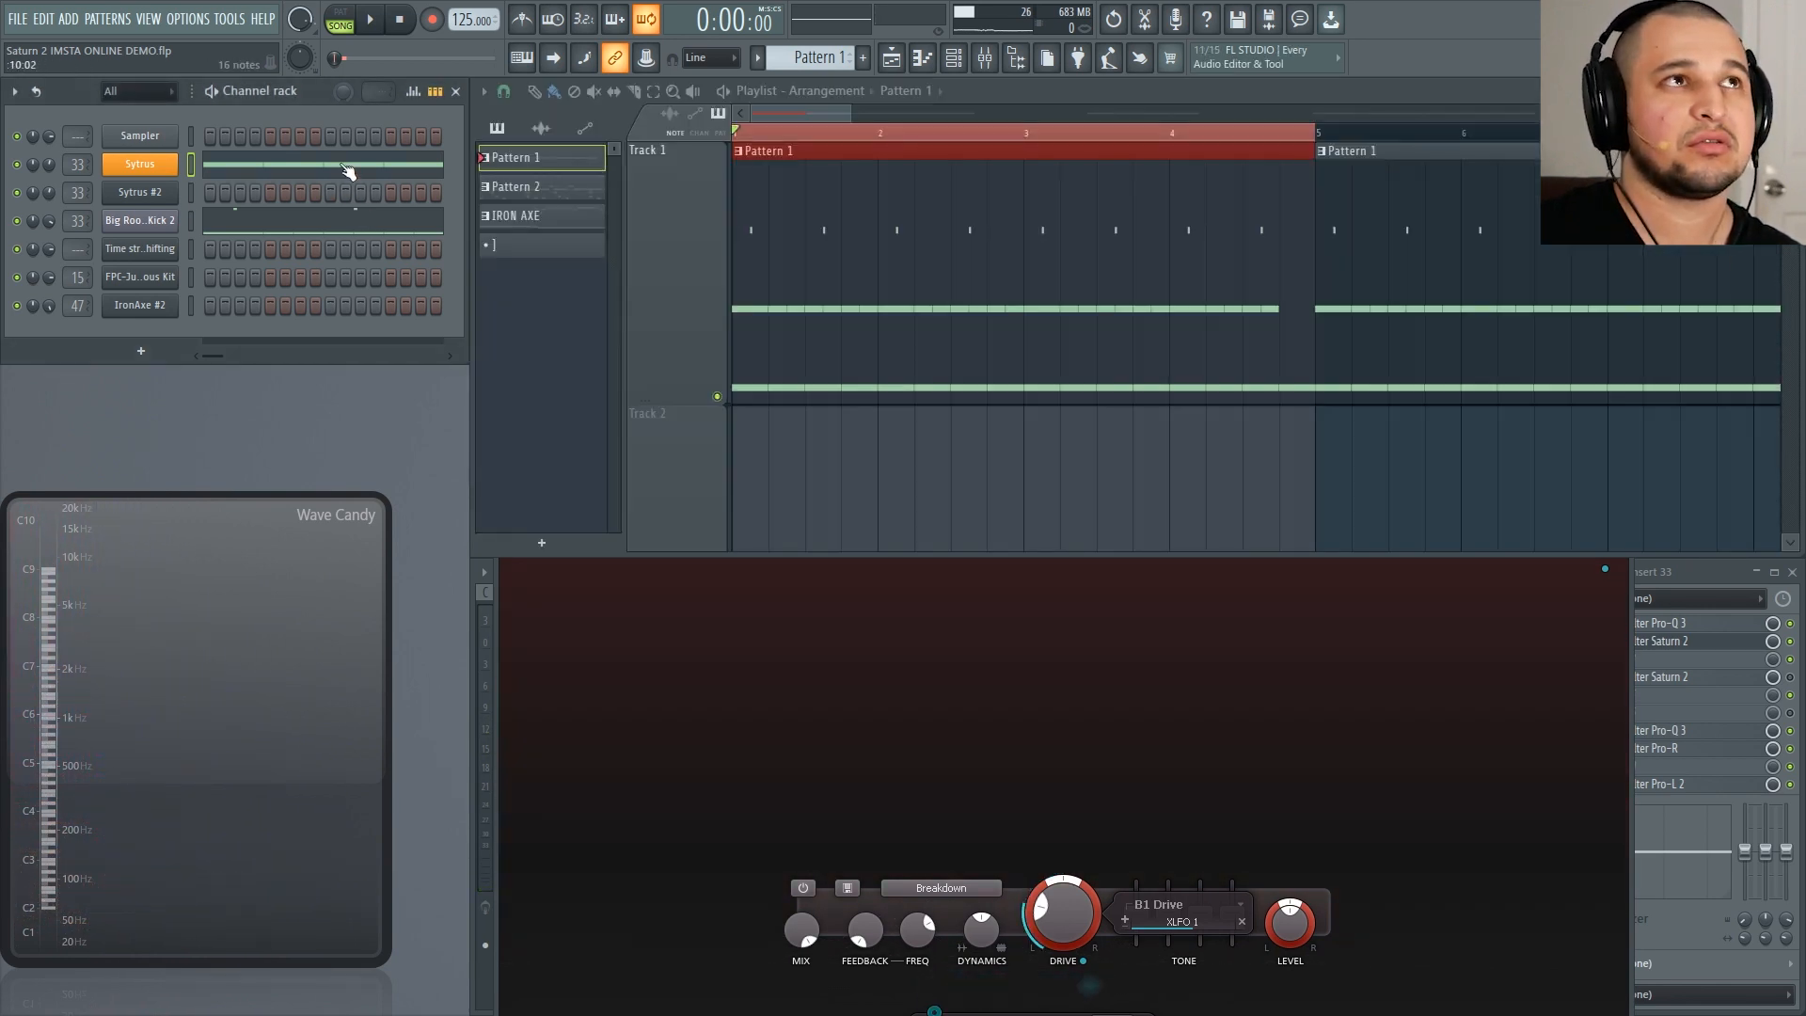
pyautogui.click(348, 171)
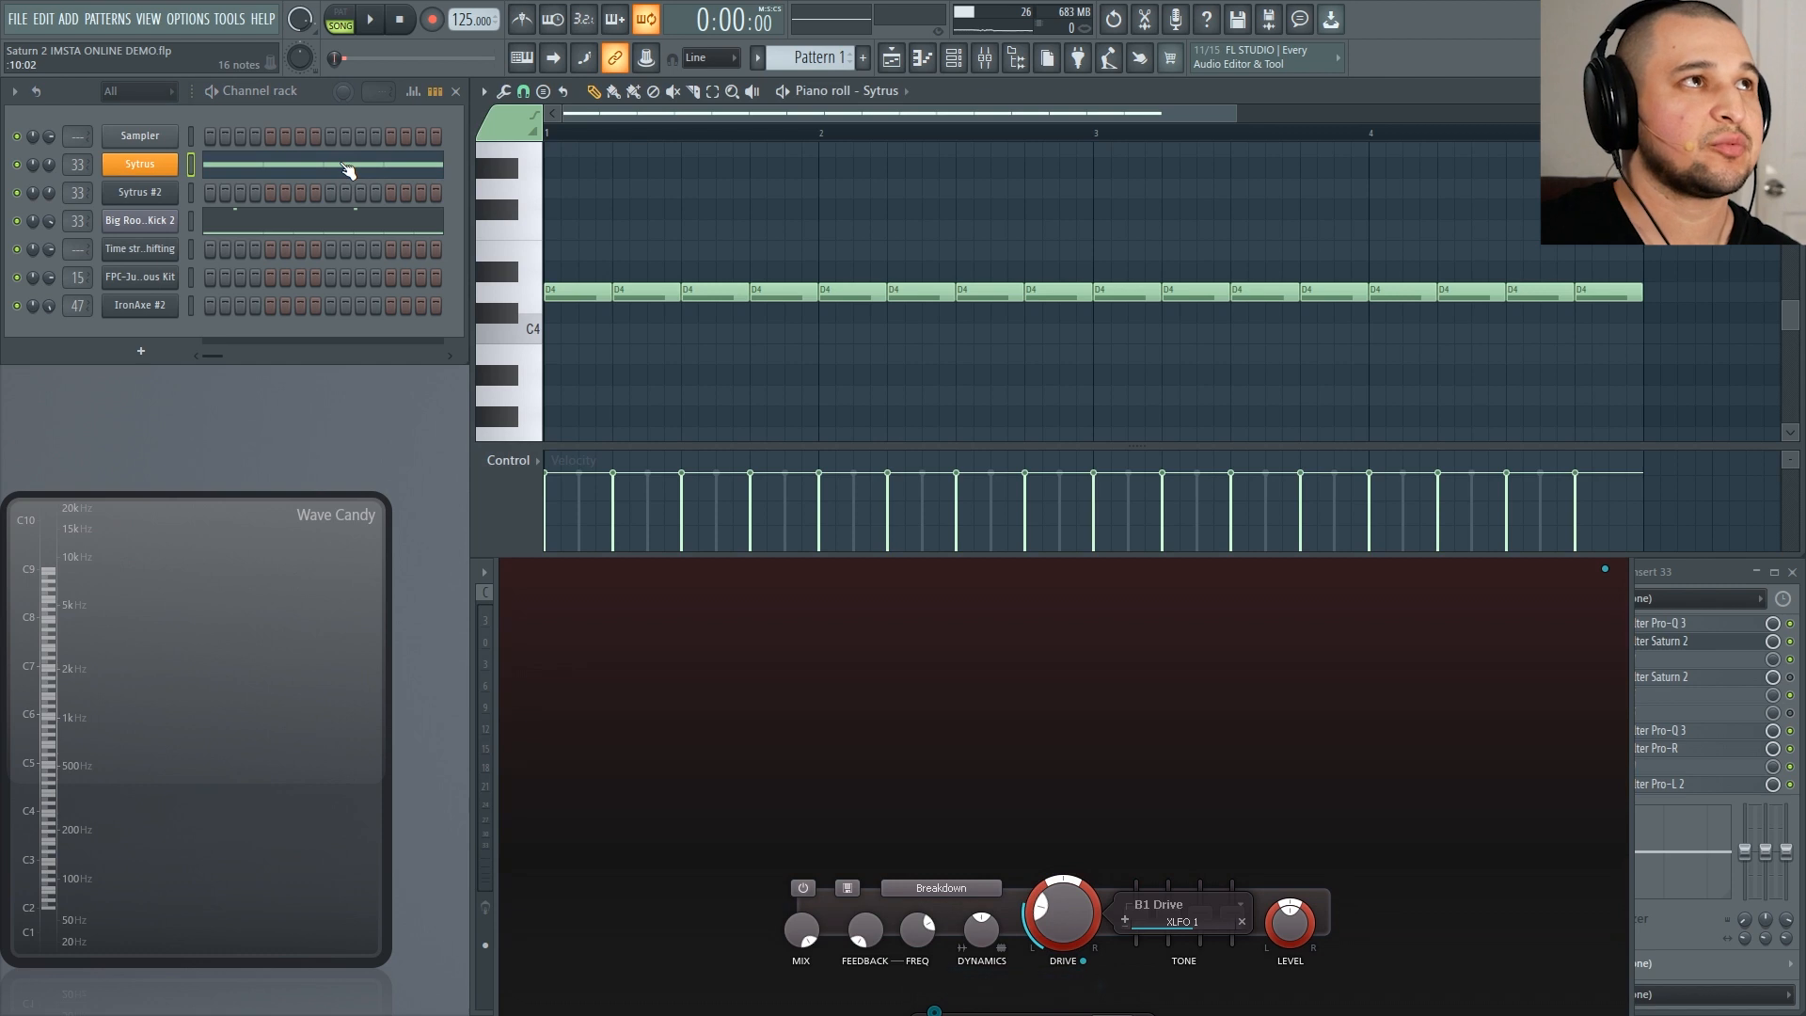
pyautogui.click(249, 218)
# Step: Copy two D5 kick notes to fill the end of bar 4
pyautogui.keyDown('ctrl'); pyautogui.rightClick(1377, 350); pyautogui.keyUp('ctrl')
pyautogui.keyDown('ctrl'); pyautogui.rightClick(1571, 383); pyautogui.keyUp('ctrl')
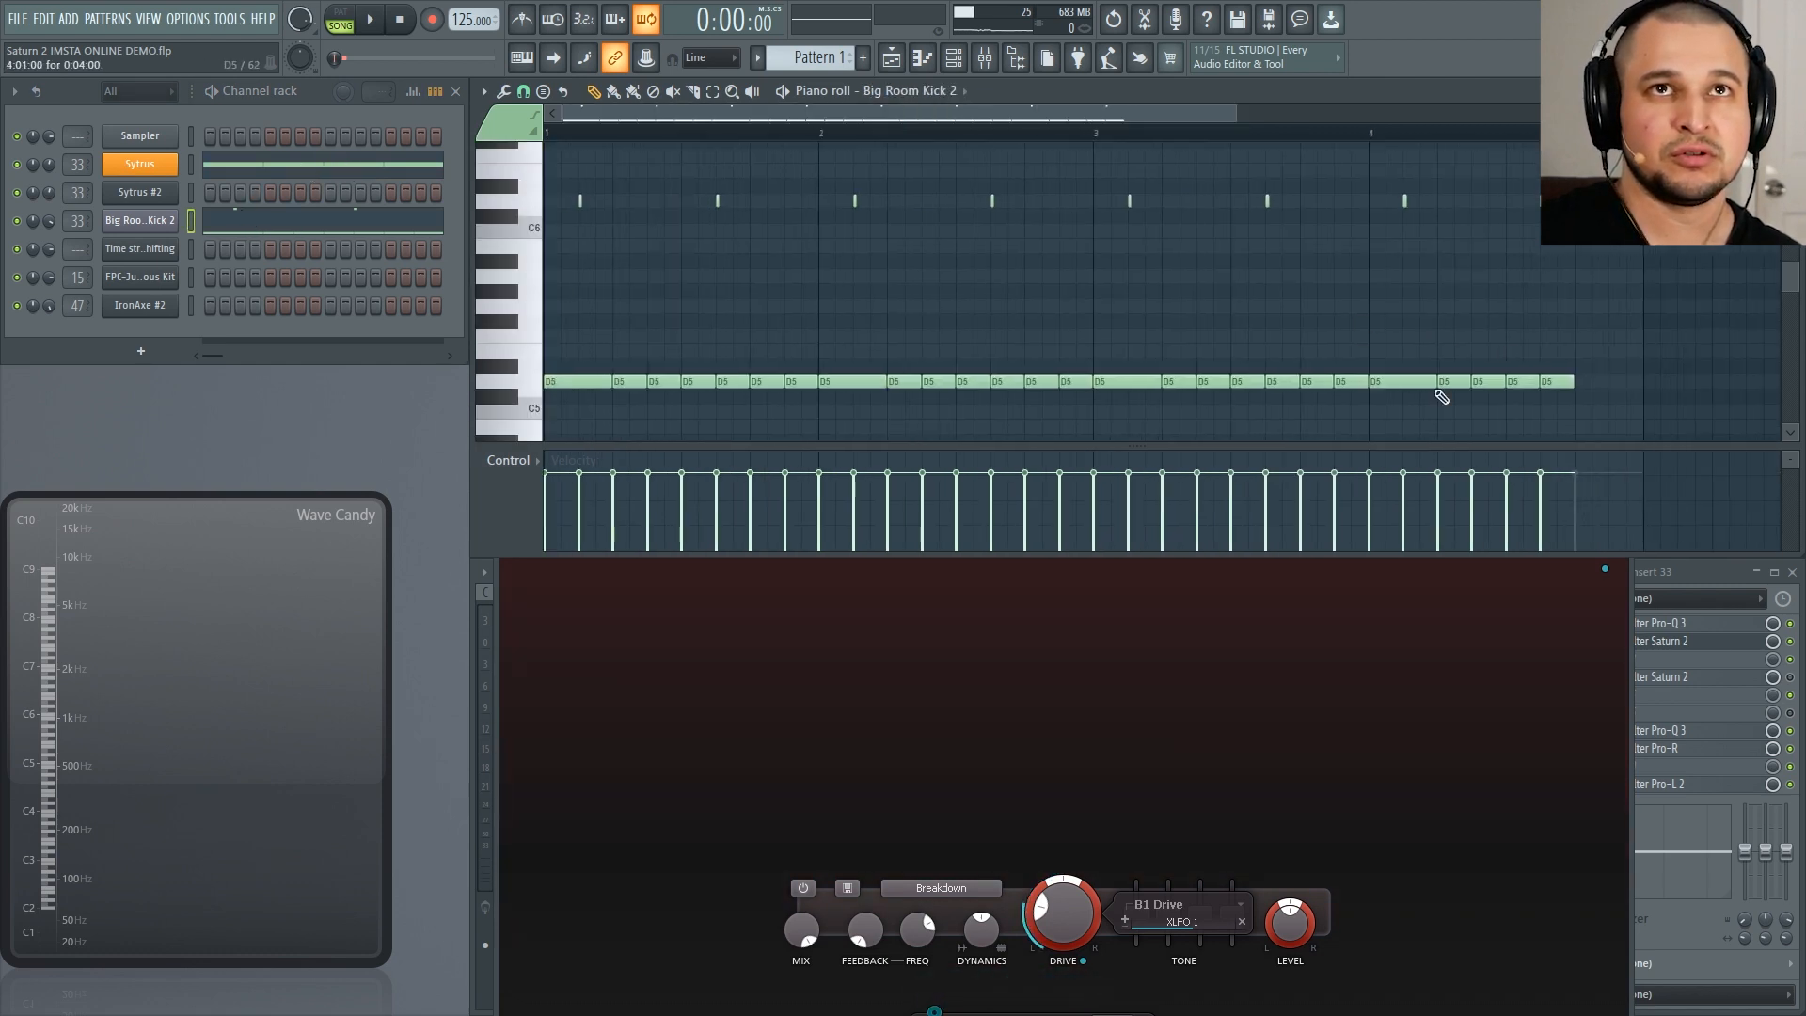
pyautogui.keyDown('ctrl'); pyautogui.rightClick(1448, 391); pyautogui.keyUp('ctrl')
pyautogui.keyDown('ctrl'); pyautogui.moveTo(1265, 354); pyautogui.dragTo(897, 333); pyautogui.keyUp('ctrl')
pyautogui.keyDown('shift'); pyautogui.moveTo(904, 354); pyautogui.dragTo(1116, 361); pyautogui.keyUp('shift')
# Step: Listen to the extended kick with the modulated Drive, moving the Saturn 2 window back up
pyautogui.press('space')
pyautogui.keyDown('ctrl'); pyautogui.rightClick(1155, 277); pyautogui.keyUp('ctrl')
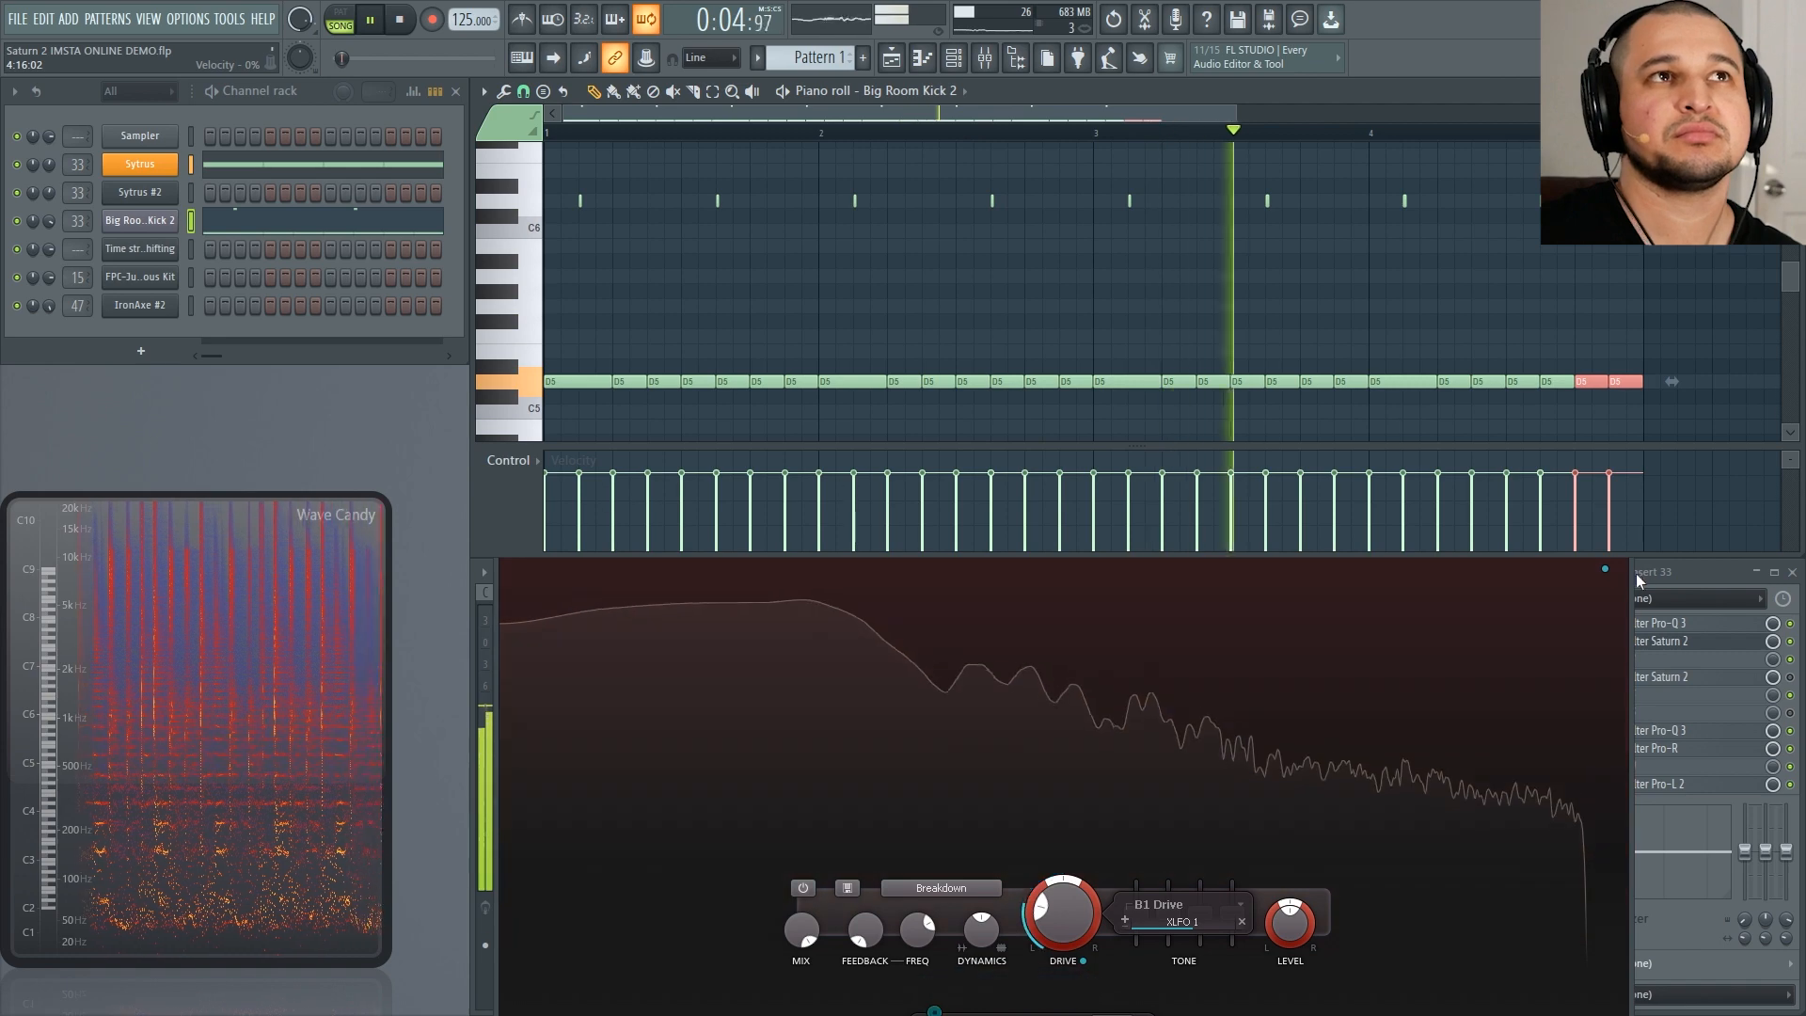
pyautogui.click(501, 718)
pyautogui.press('space')
pyautogui.moveTo(914, 503); pyautogui.dragTo(861, 251)
pyautogui.click(527, 101)
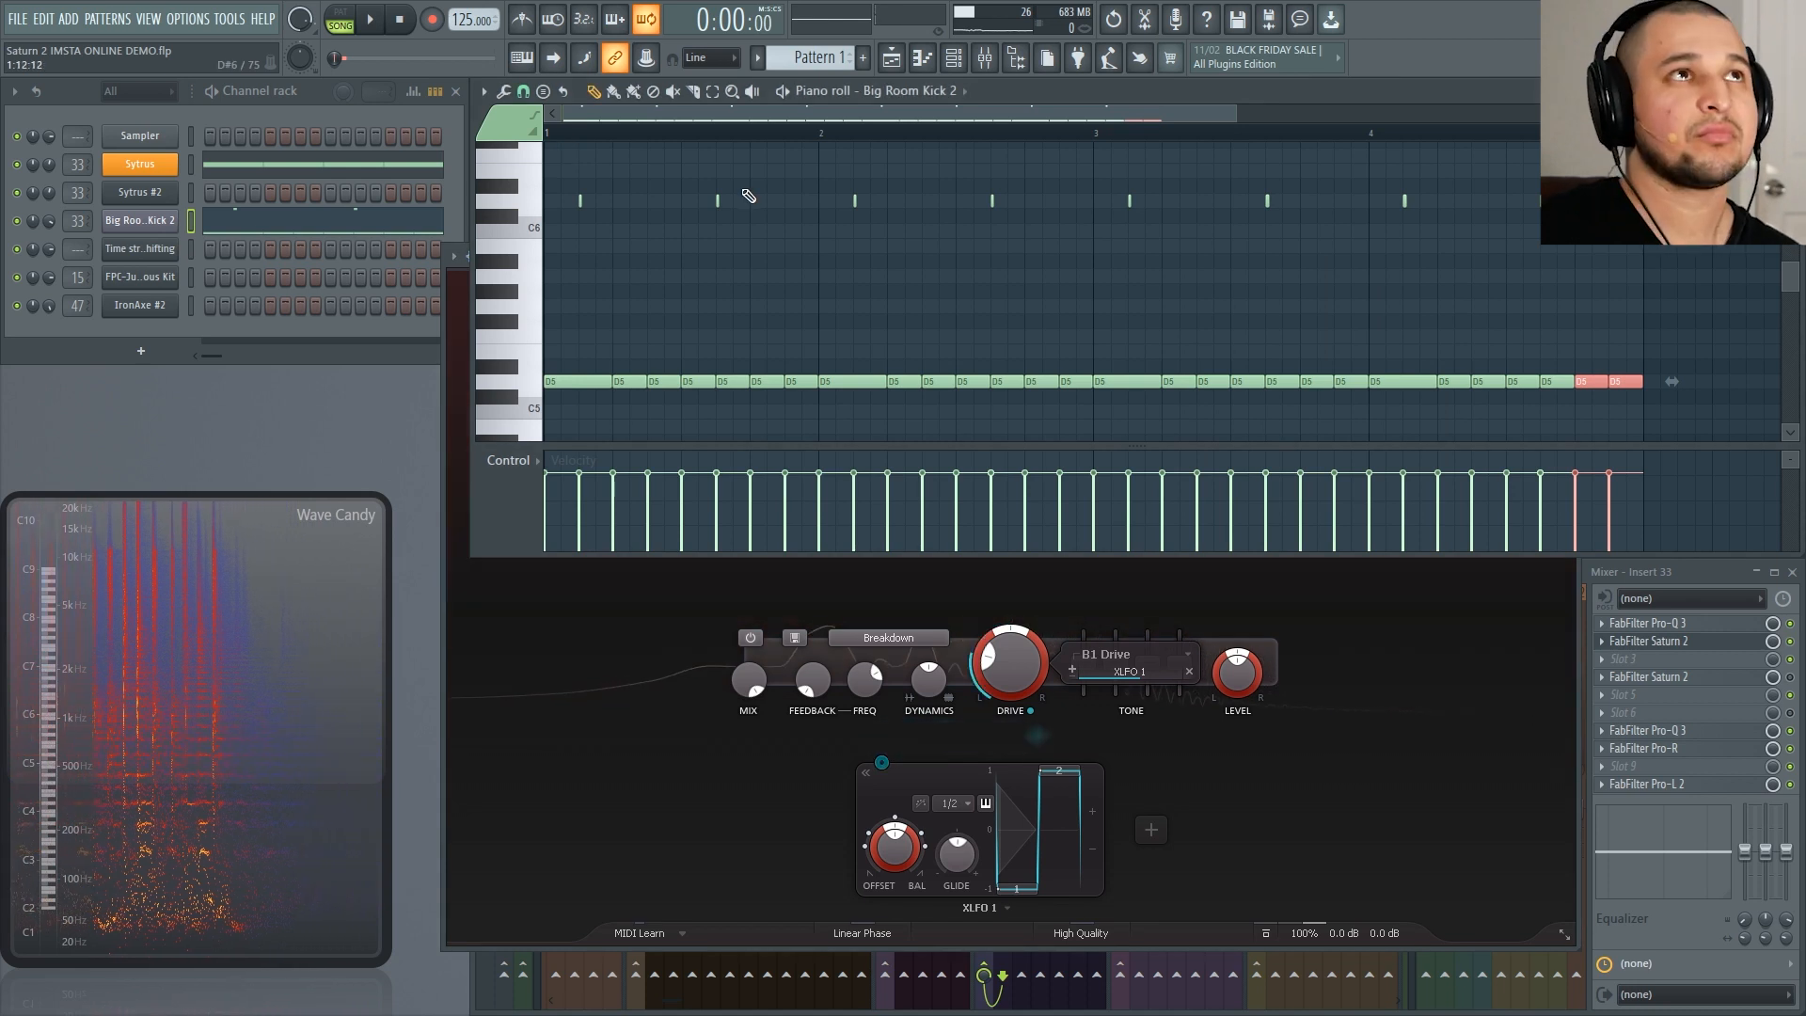
pyautogui.press('space')
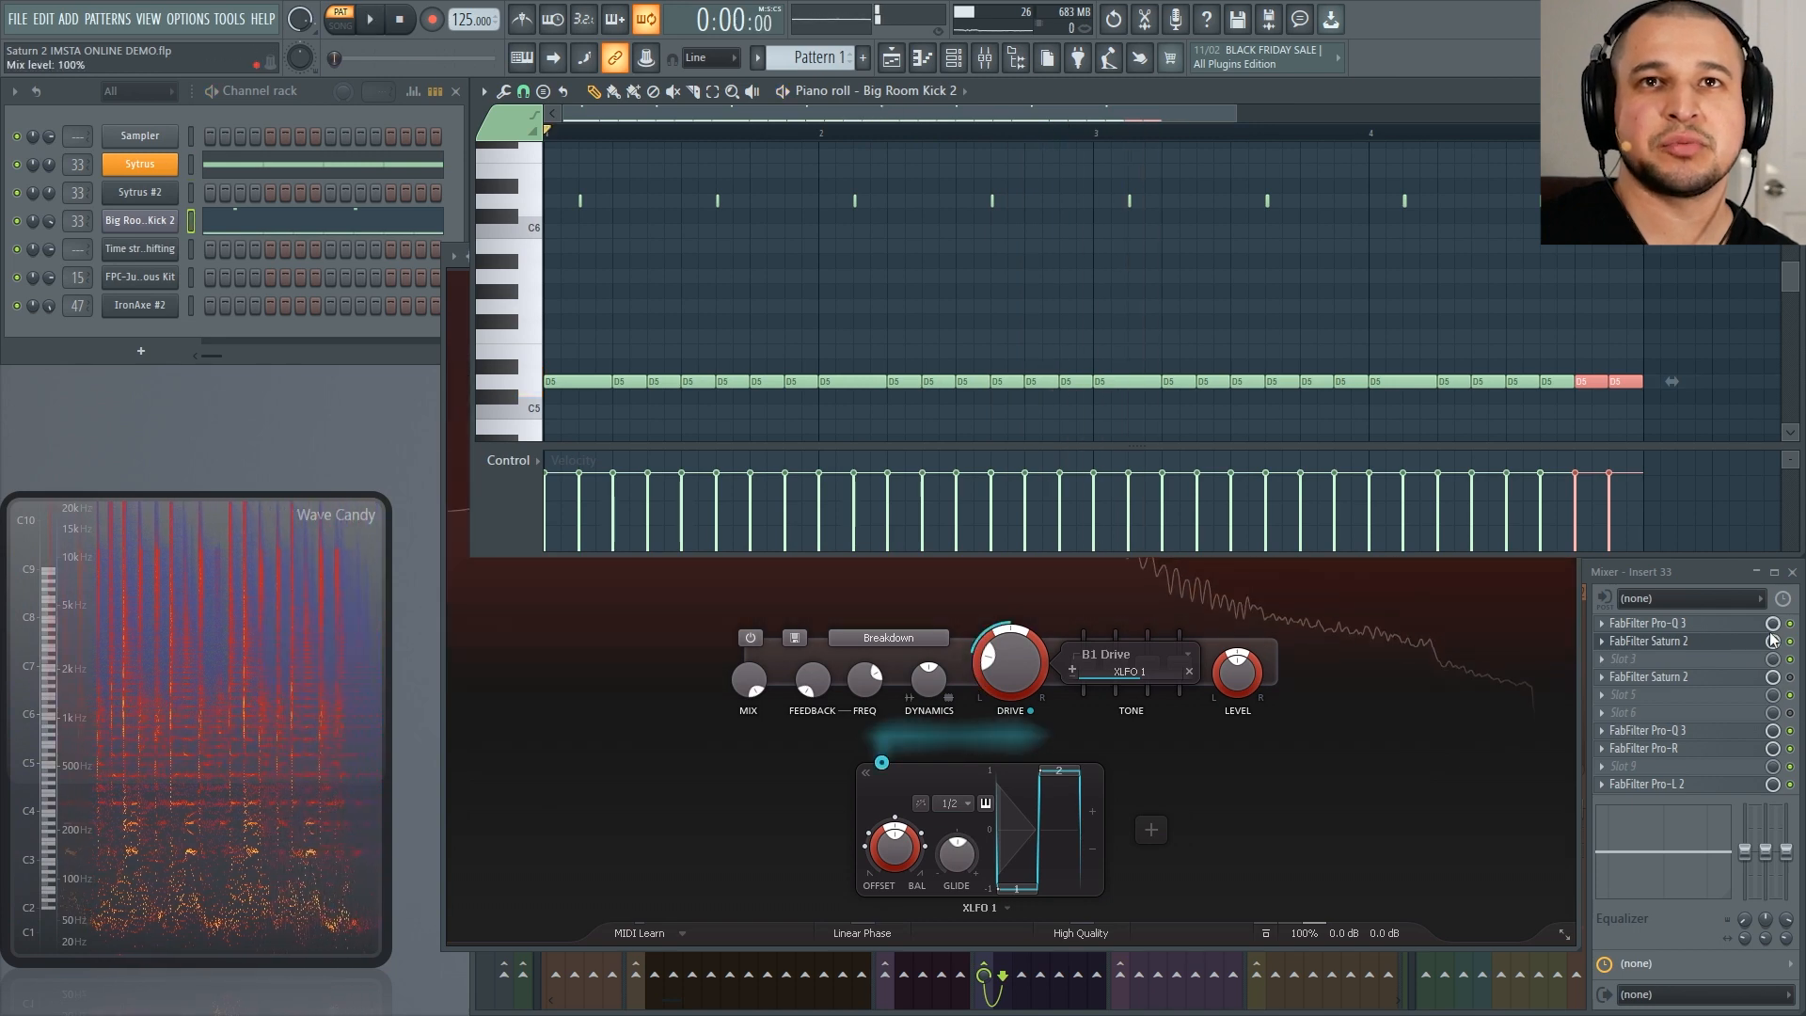
# Step: Bypass the Pro-Q 3 in slot 1, set XLFO 1's sync to 1 and listen to the pattern
pyautogui.click(1788, 628)
pyautogui.click(461, 269)
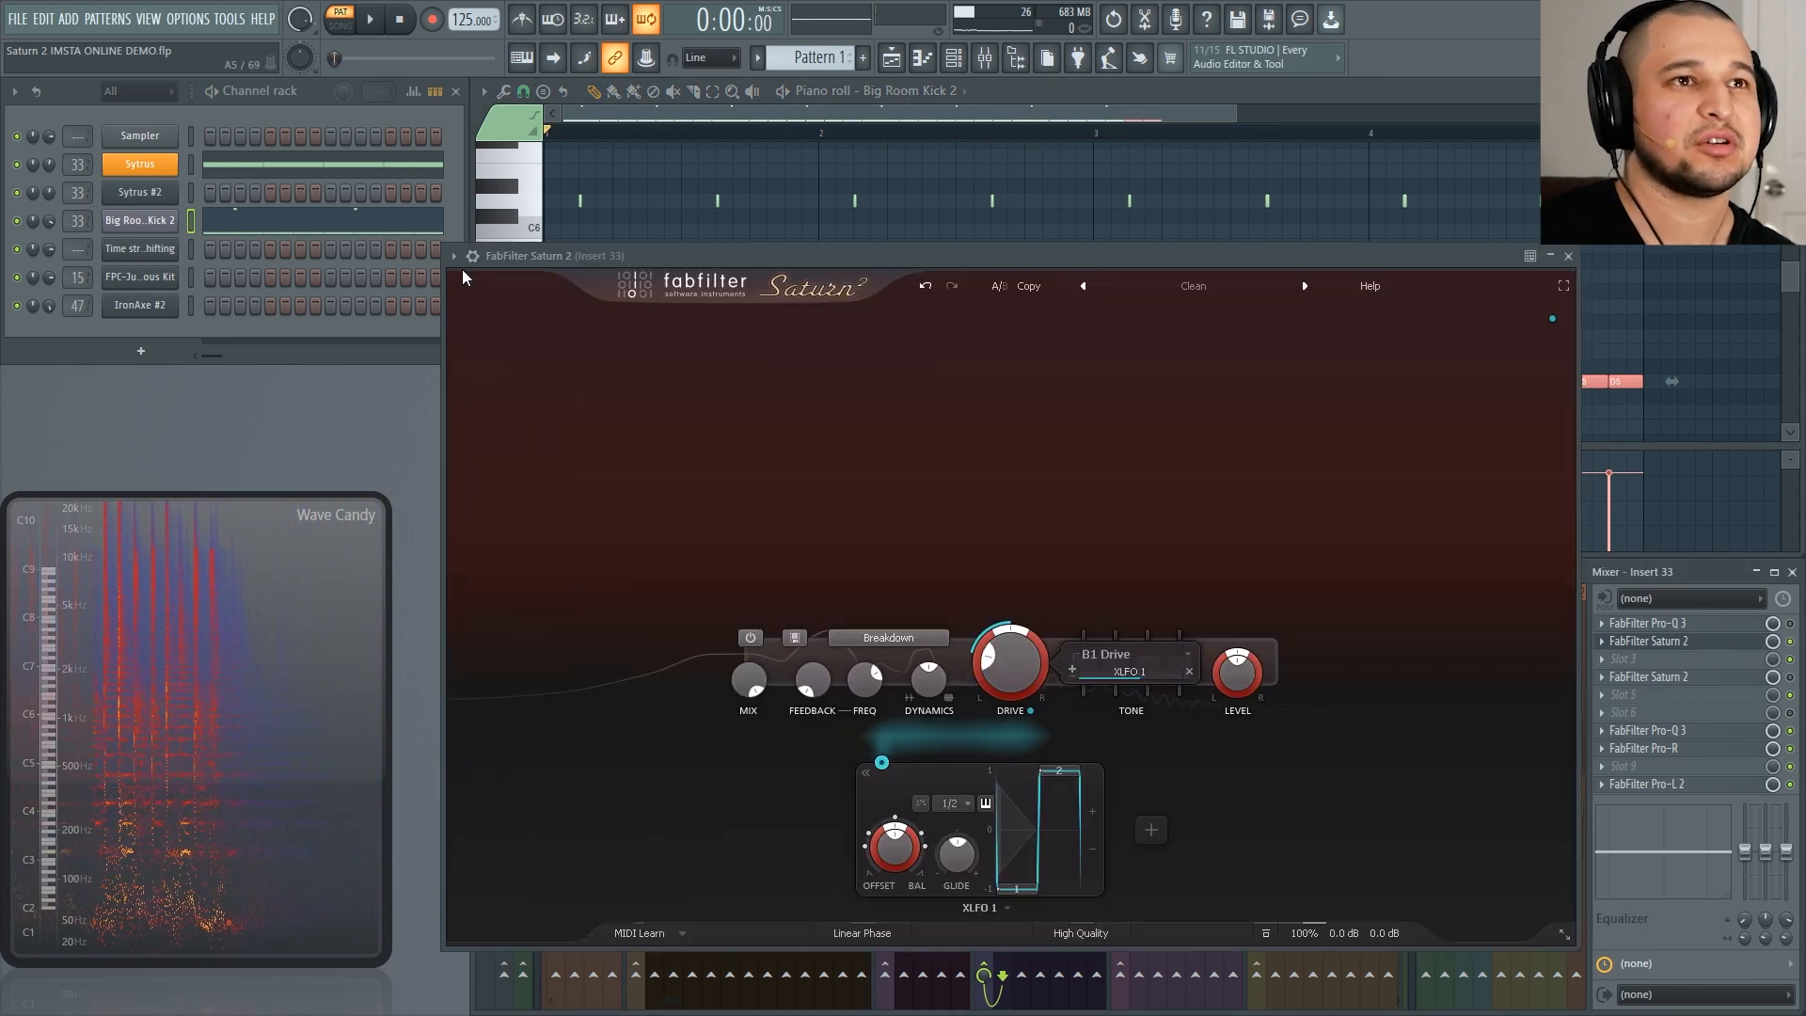
pyautogui.click(957, 802)
pyautogui.click(956, 803)
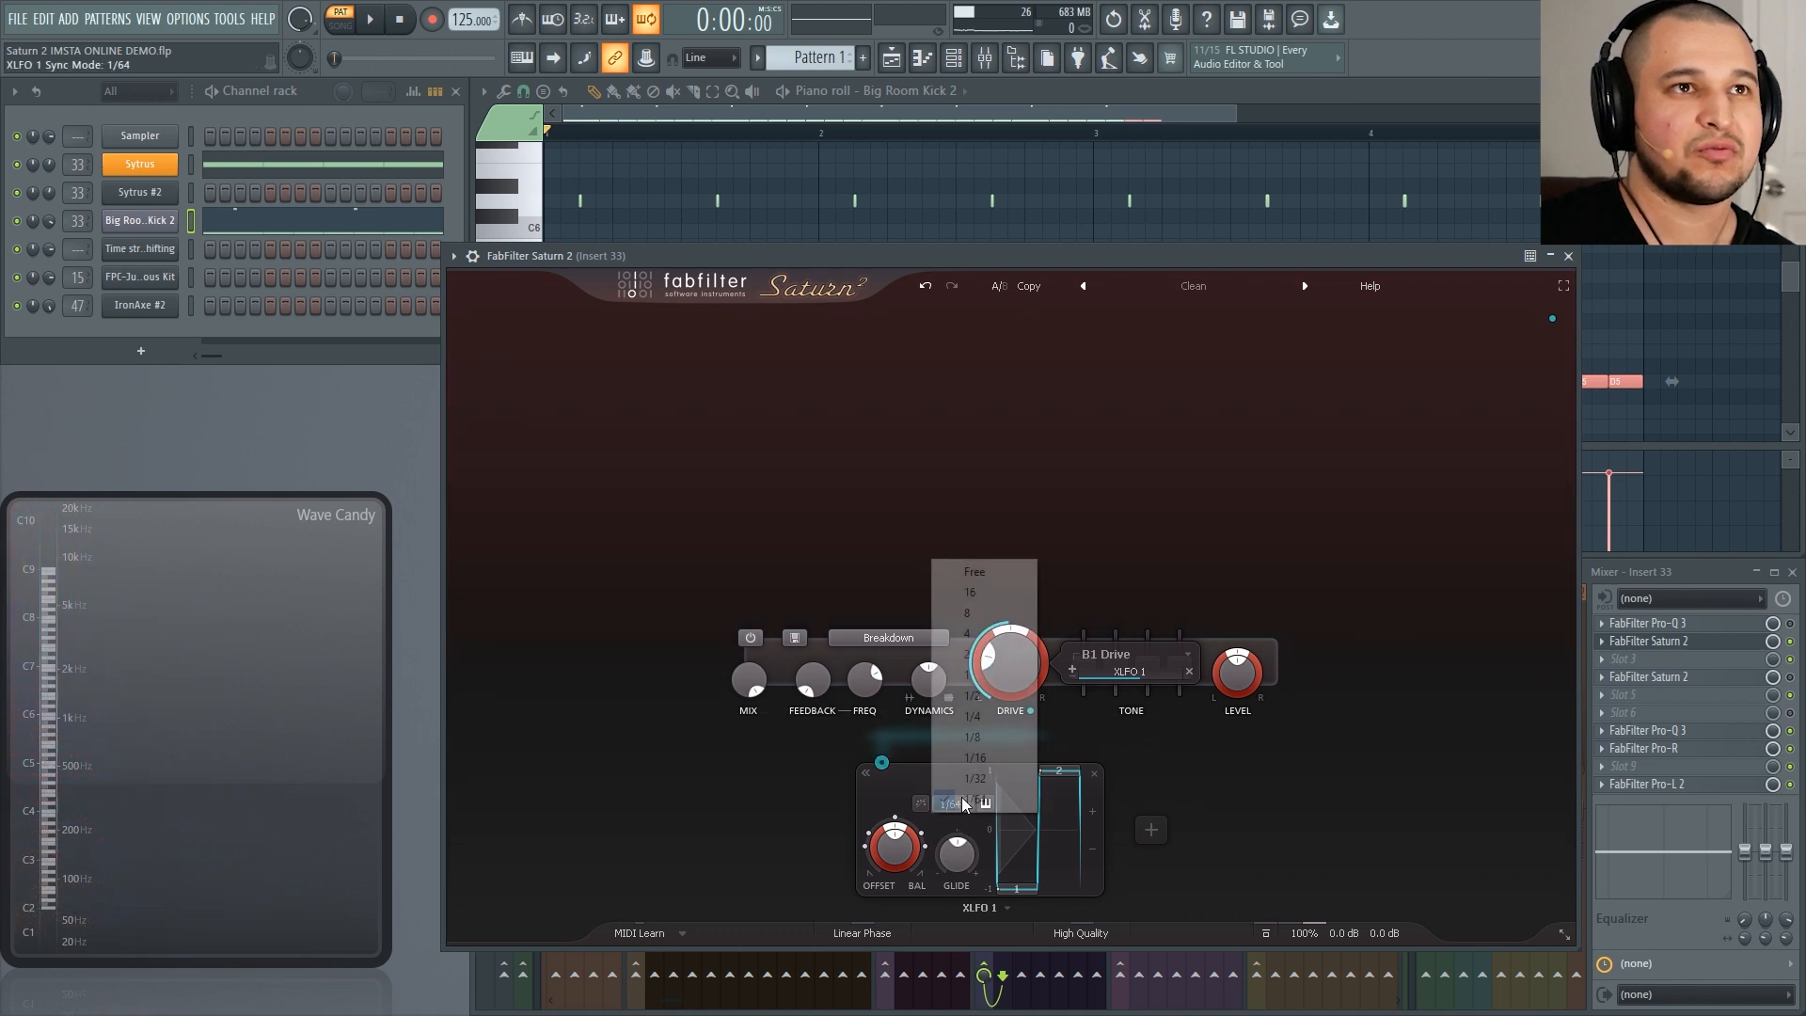
pyautogui.click(984, 671)
pyautogui.press('space')
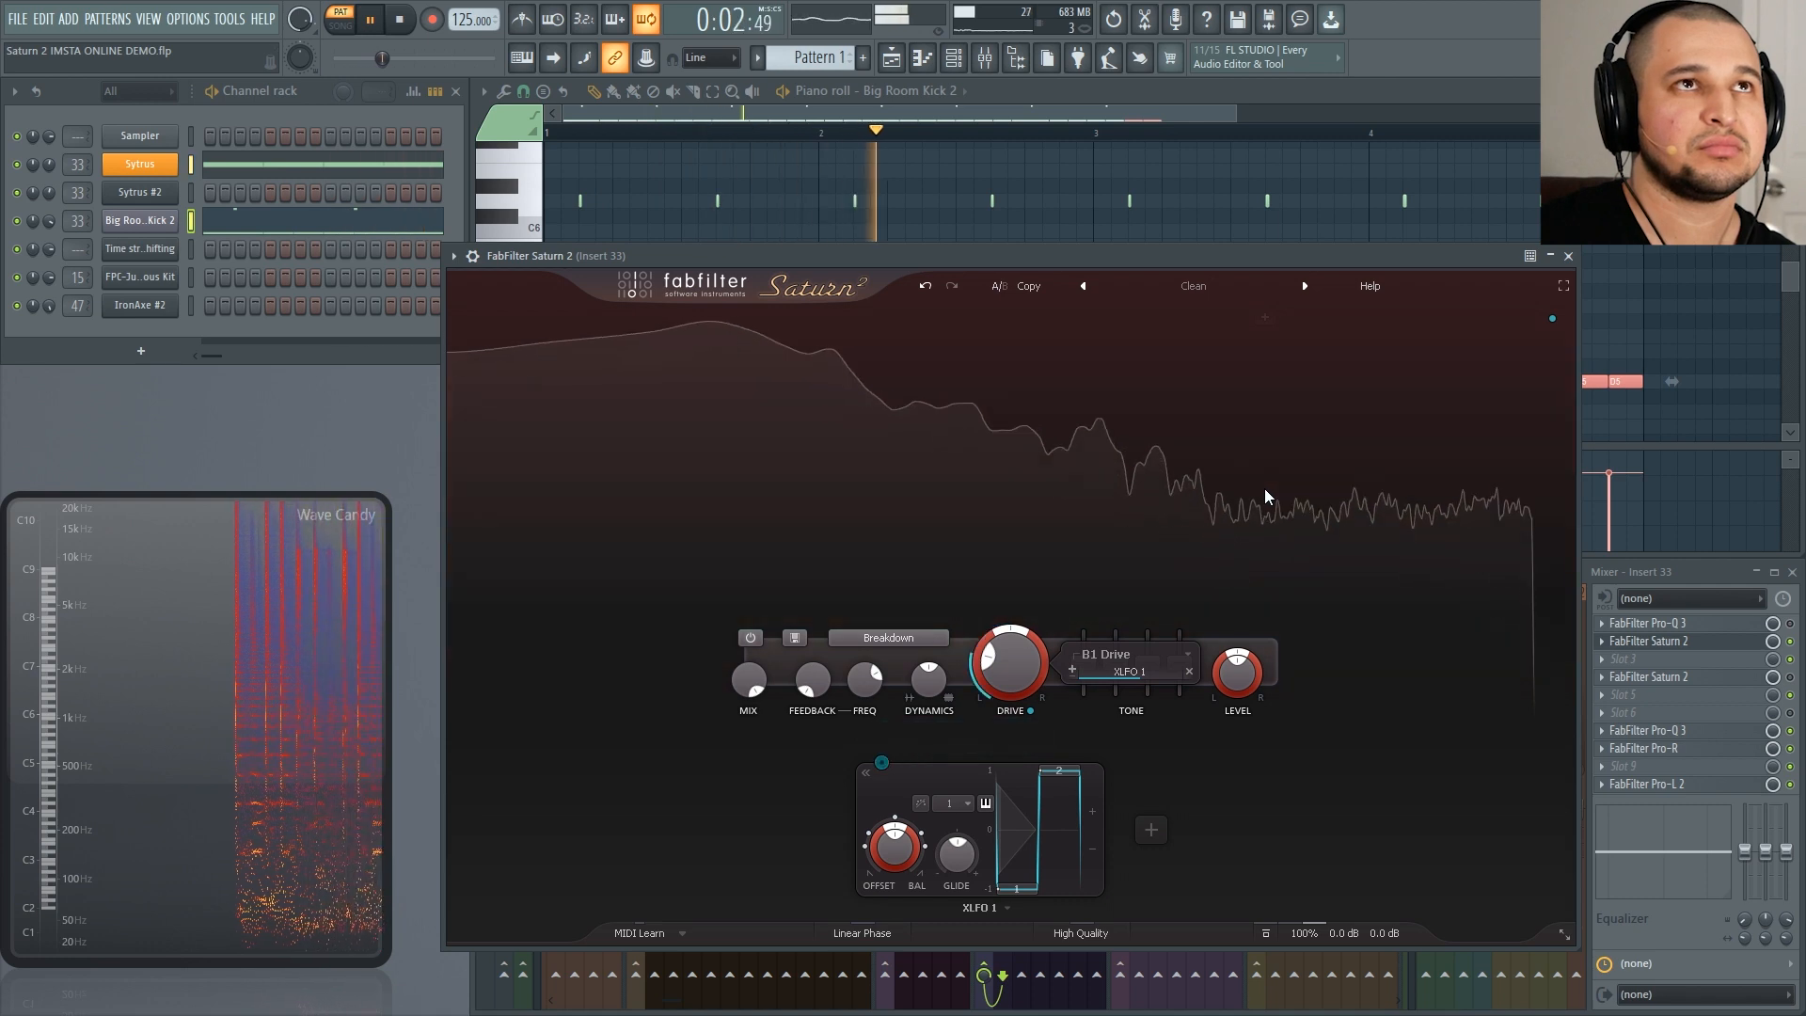
pyautogui.press('space')
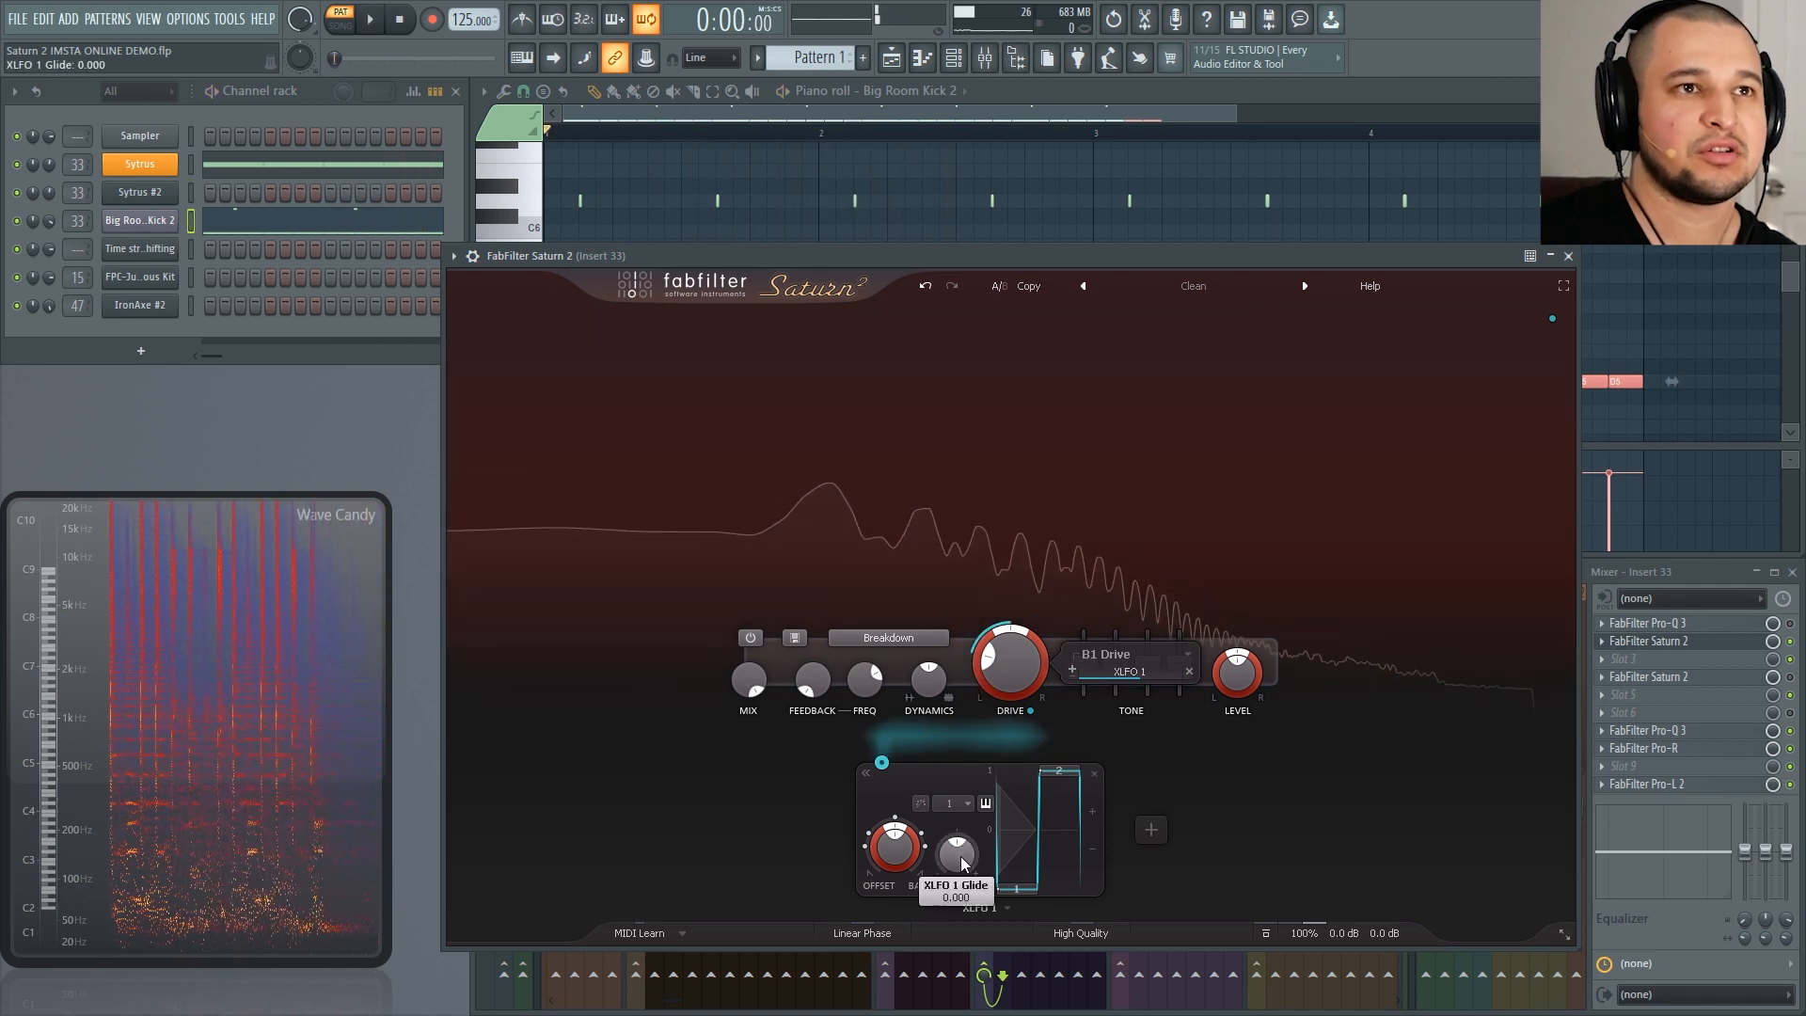
# Step: Listen to the kick pattern, then add a second XLFO with its sync set to 1/4
pyautogui.press('space')
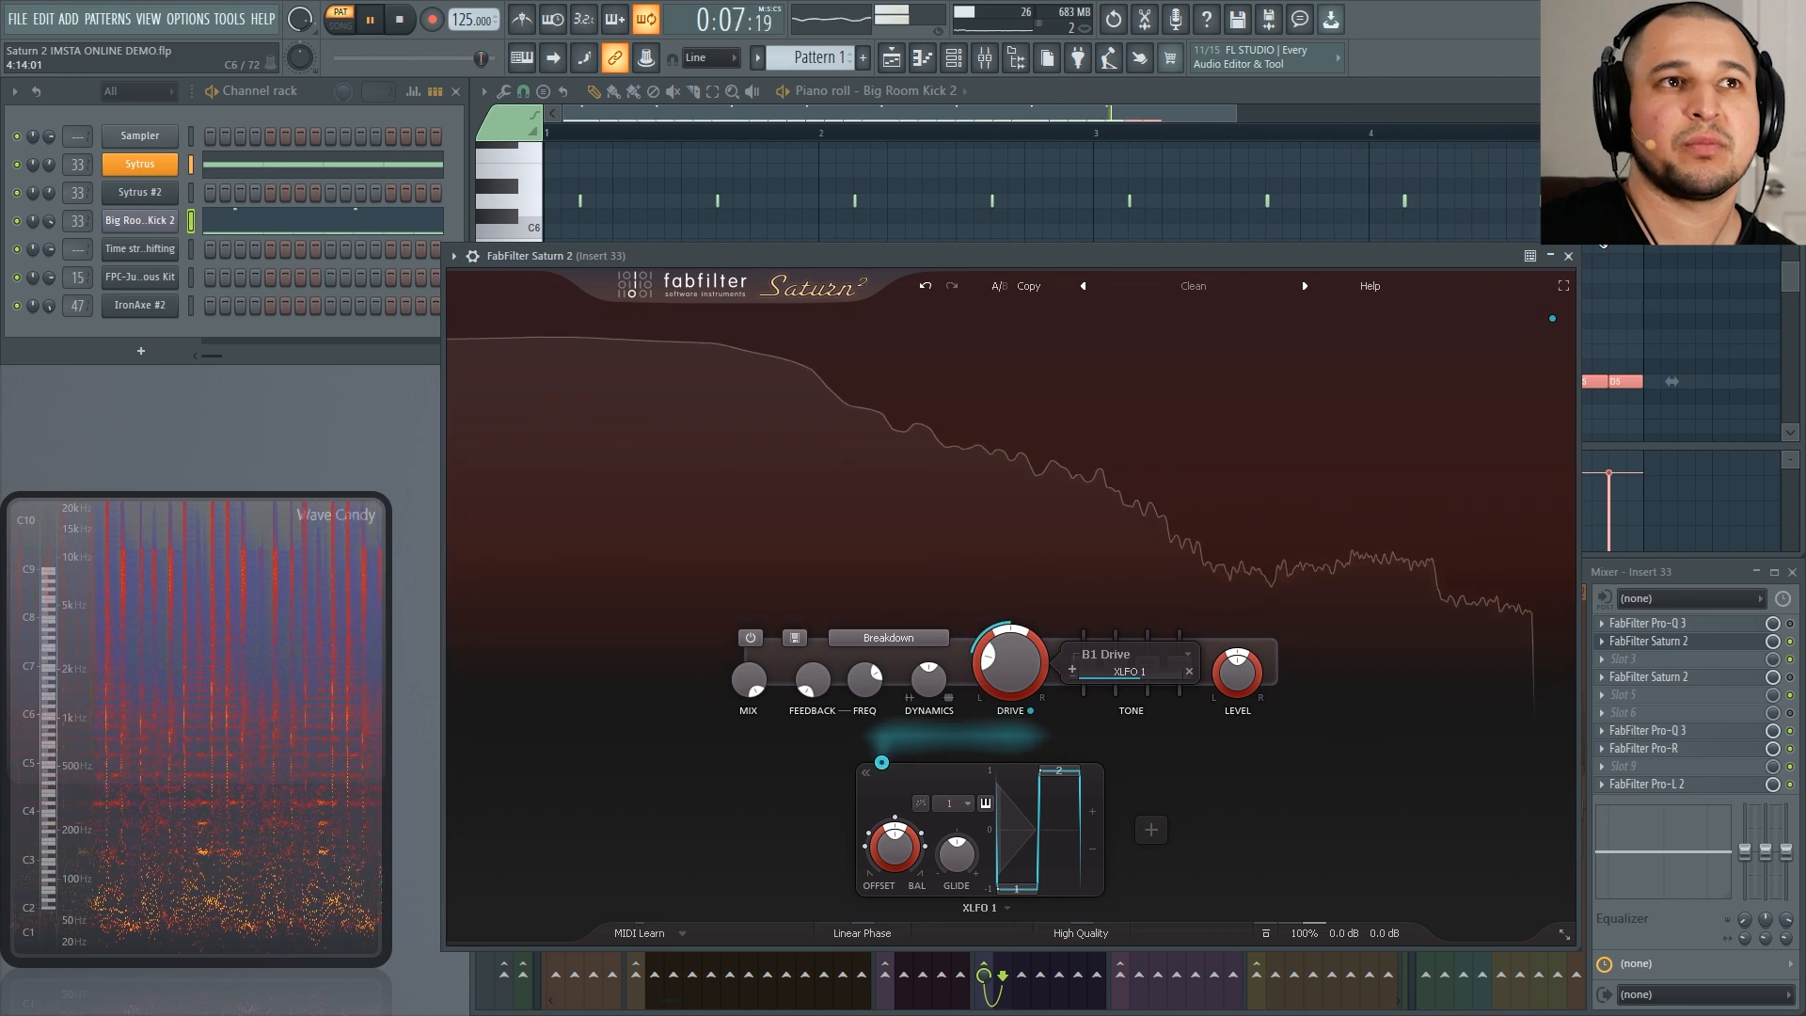
pyautogui.press('space')
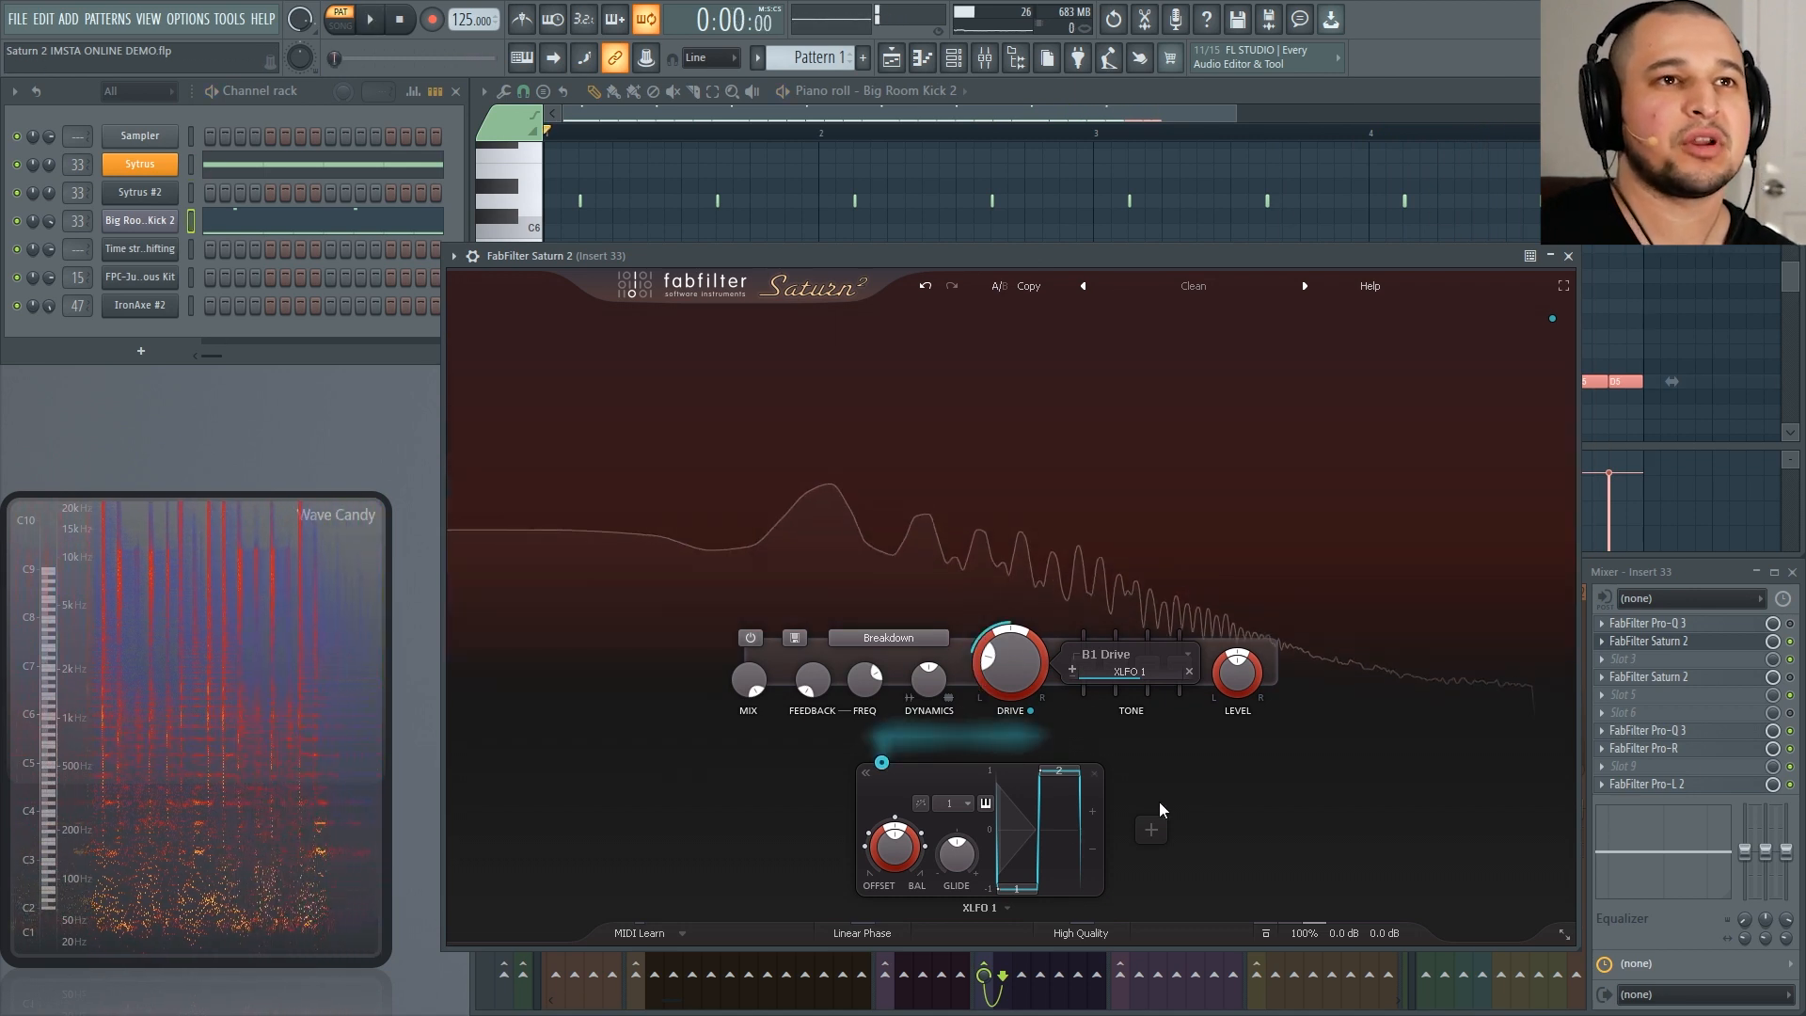
pyautogui.click(1152, 830)
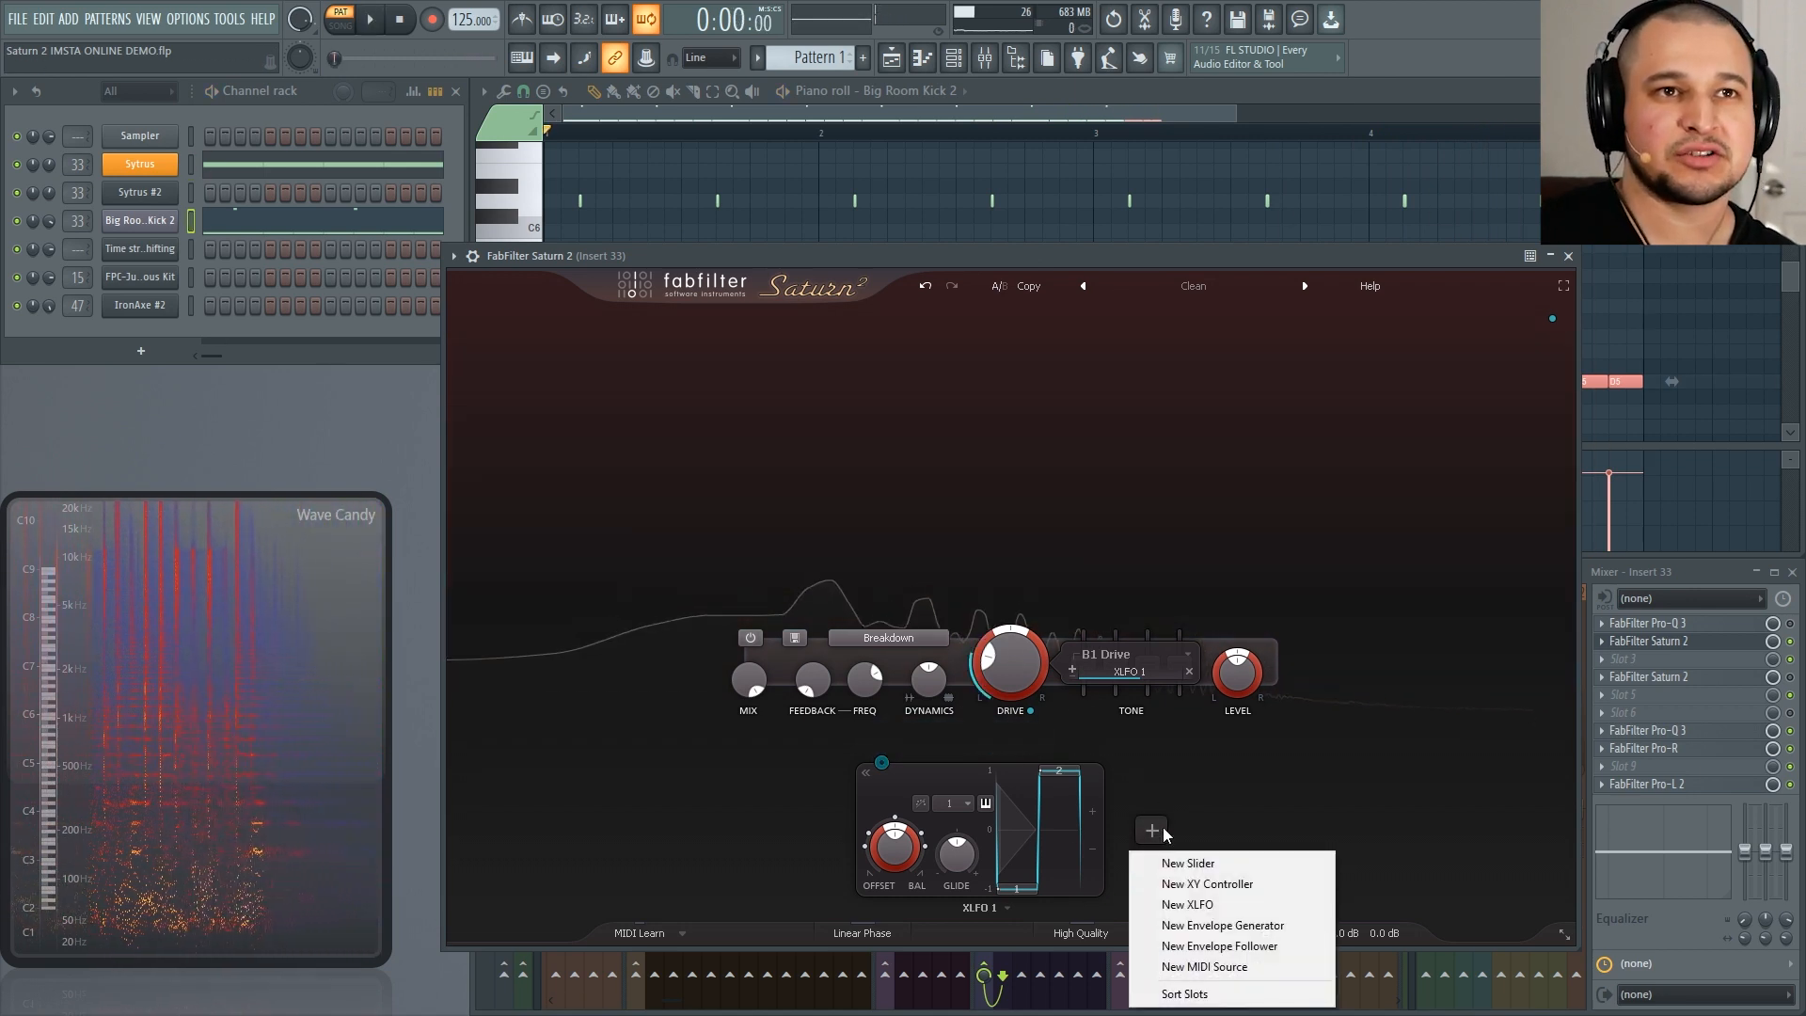
pyautogui.click(1237, 904)
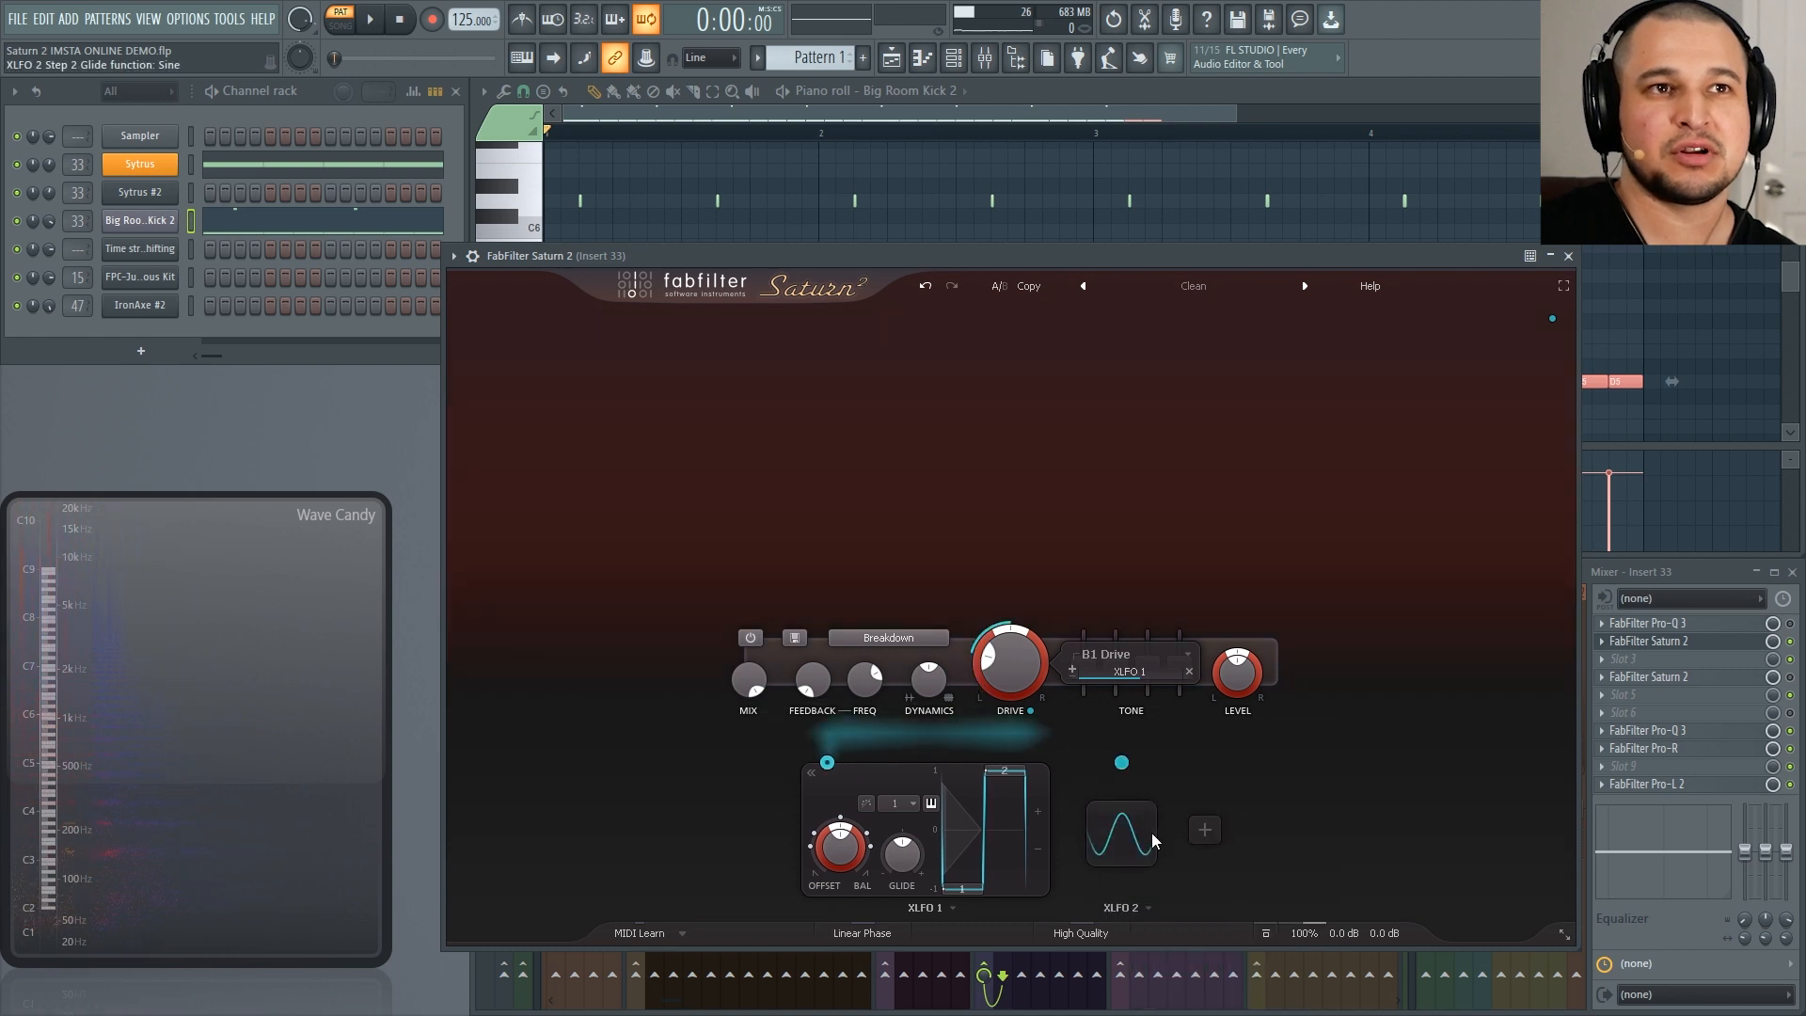
pyautogui.click(1012, 807)
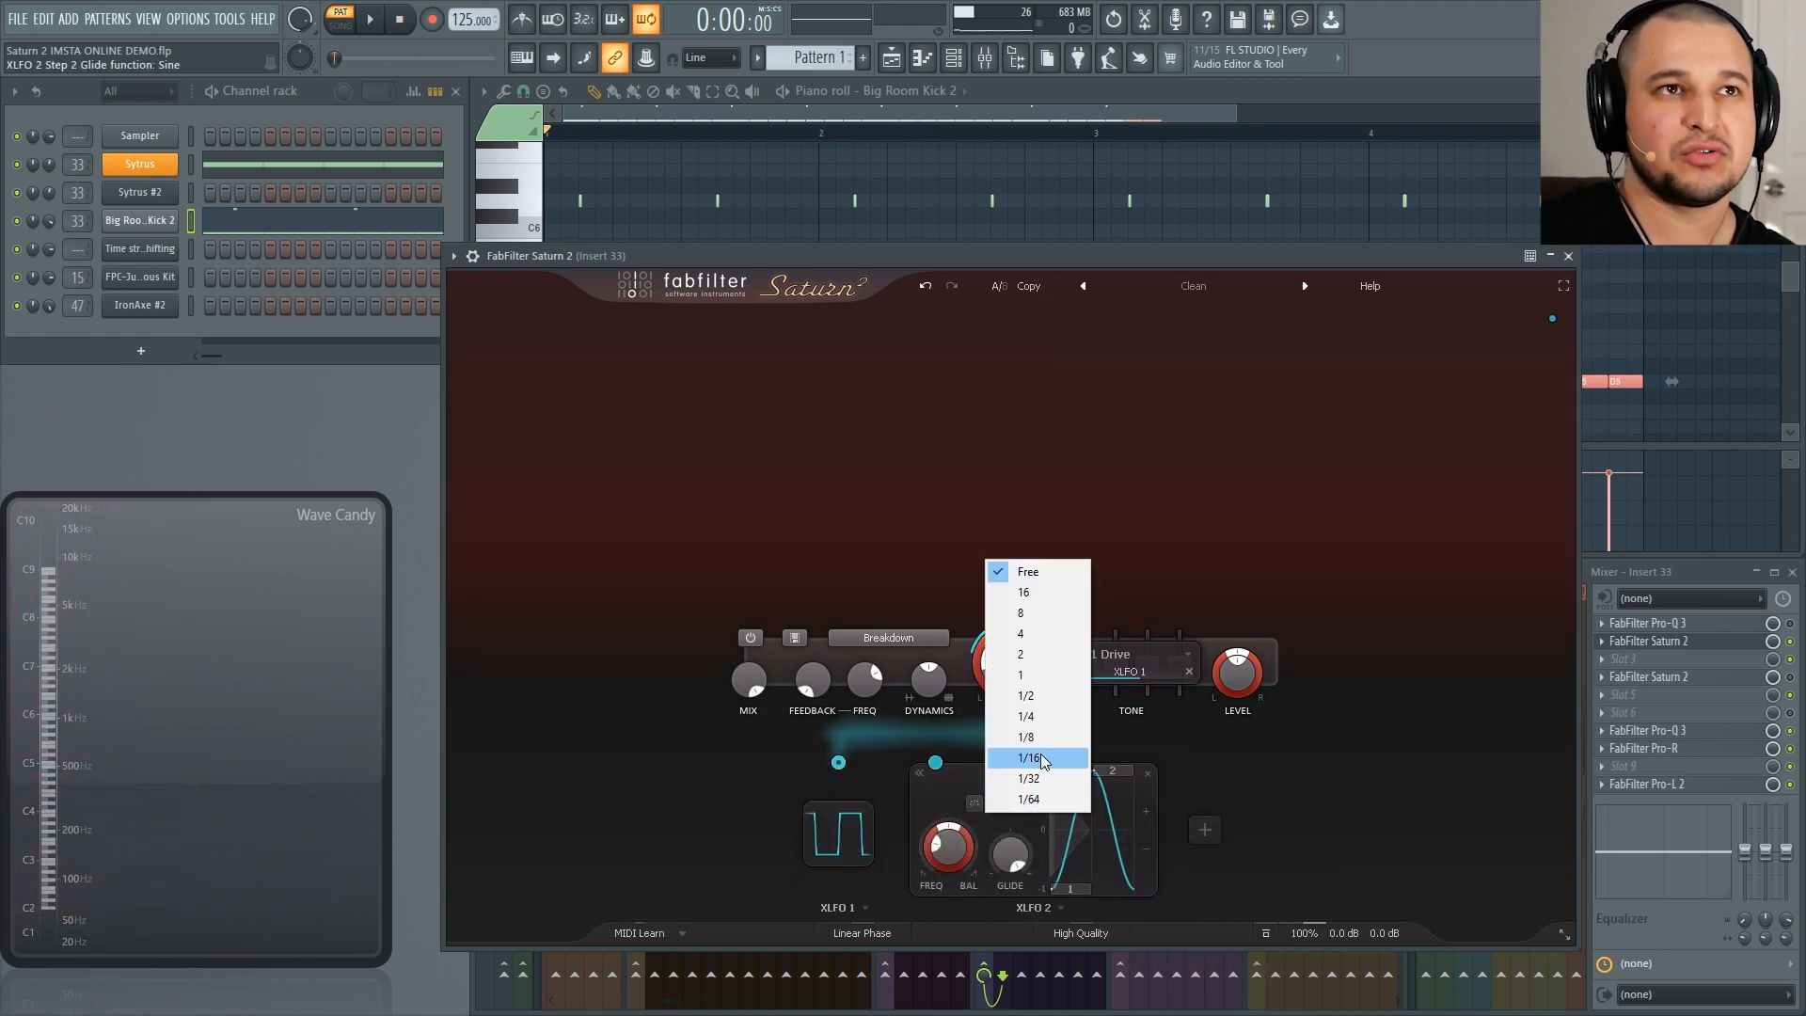
pyautogui.click(1033, 719)
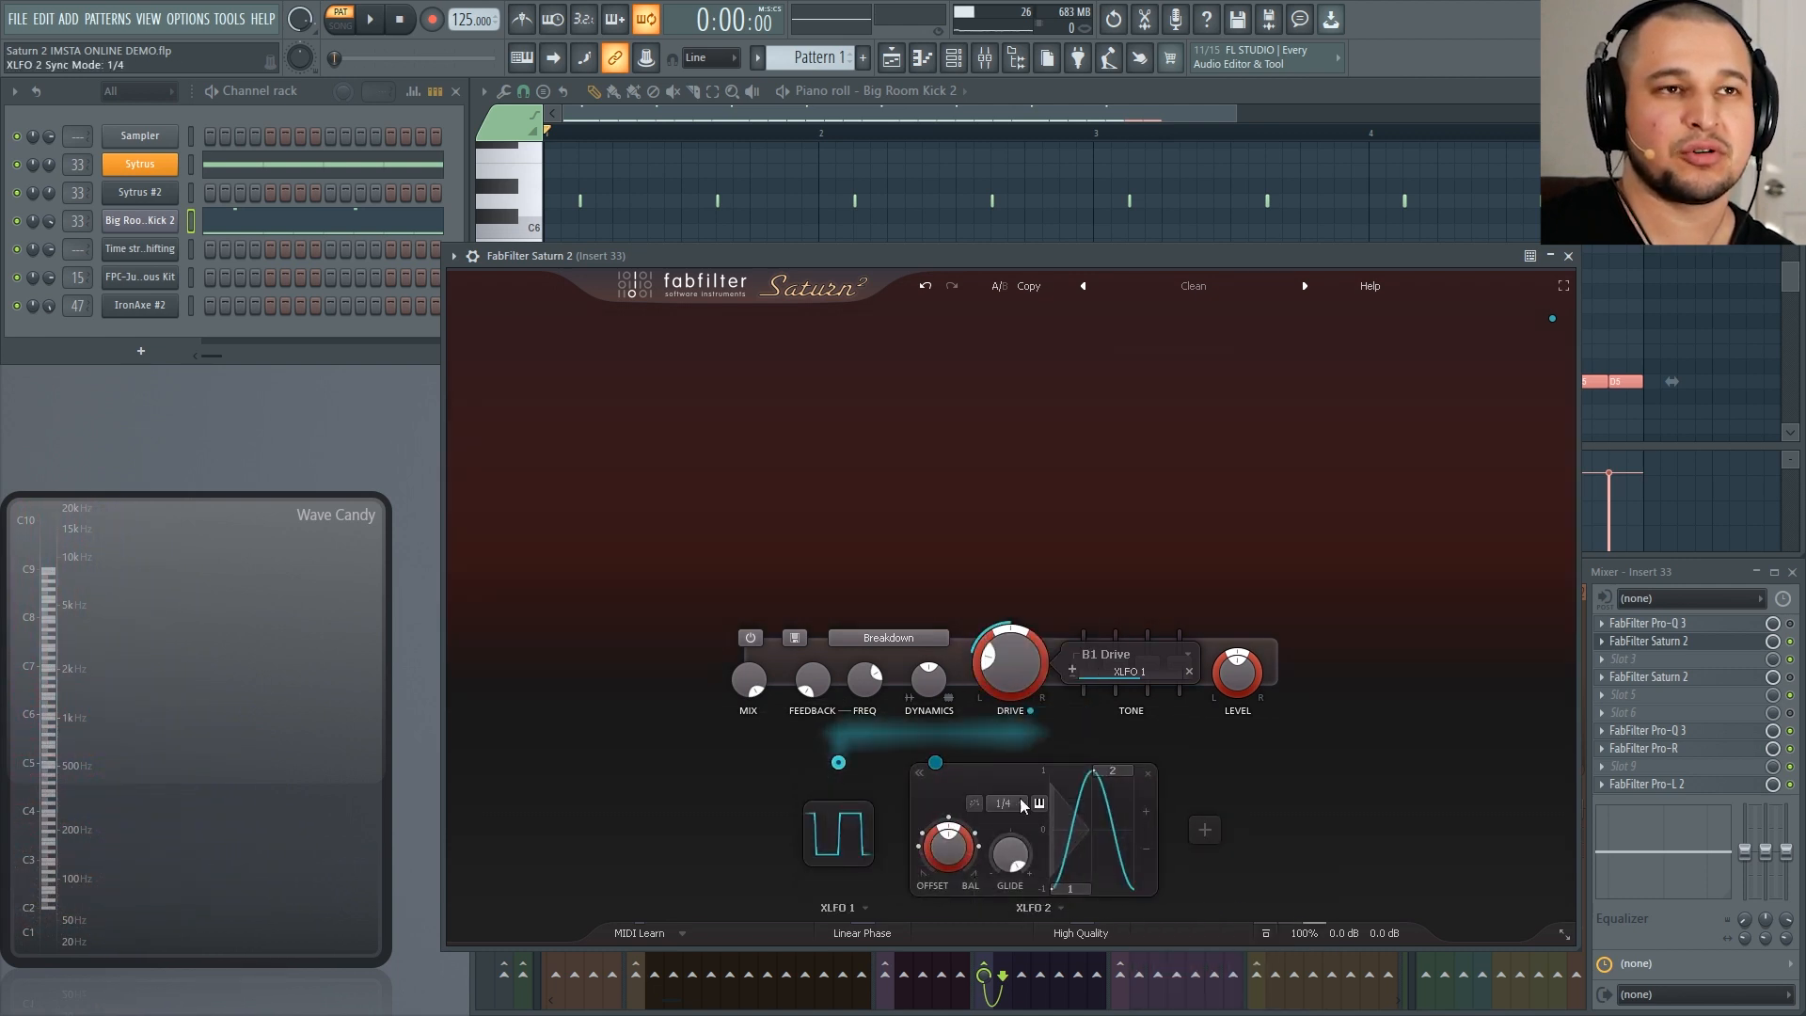
pyautogui.click(1005, 805)
# Step: Set XLFO 2's Glide to 0.531
pyautogui.click(1018, 852)
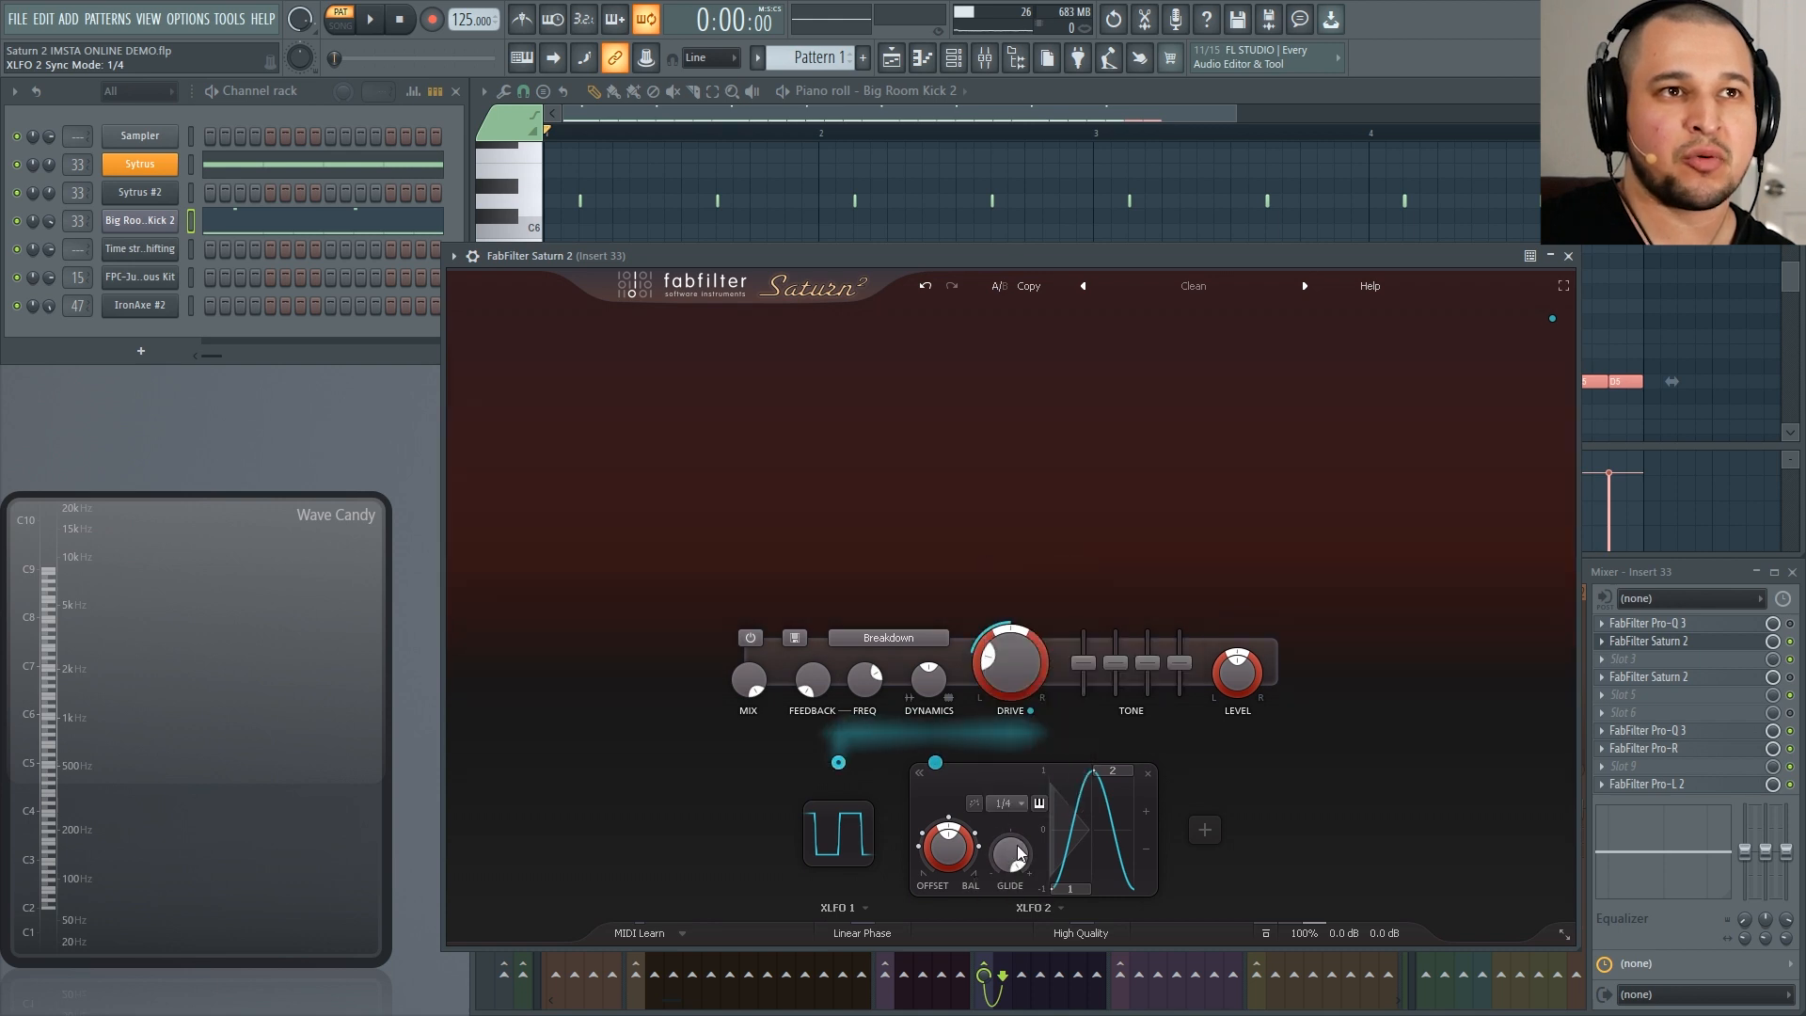
pyautogui.moveTo(1012, 931); pyautogui.dragTo(1015, 969)
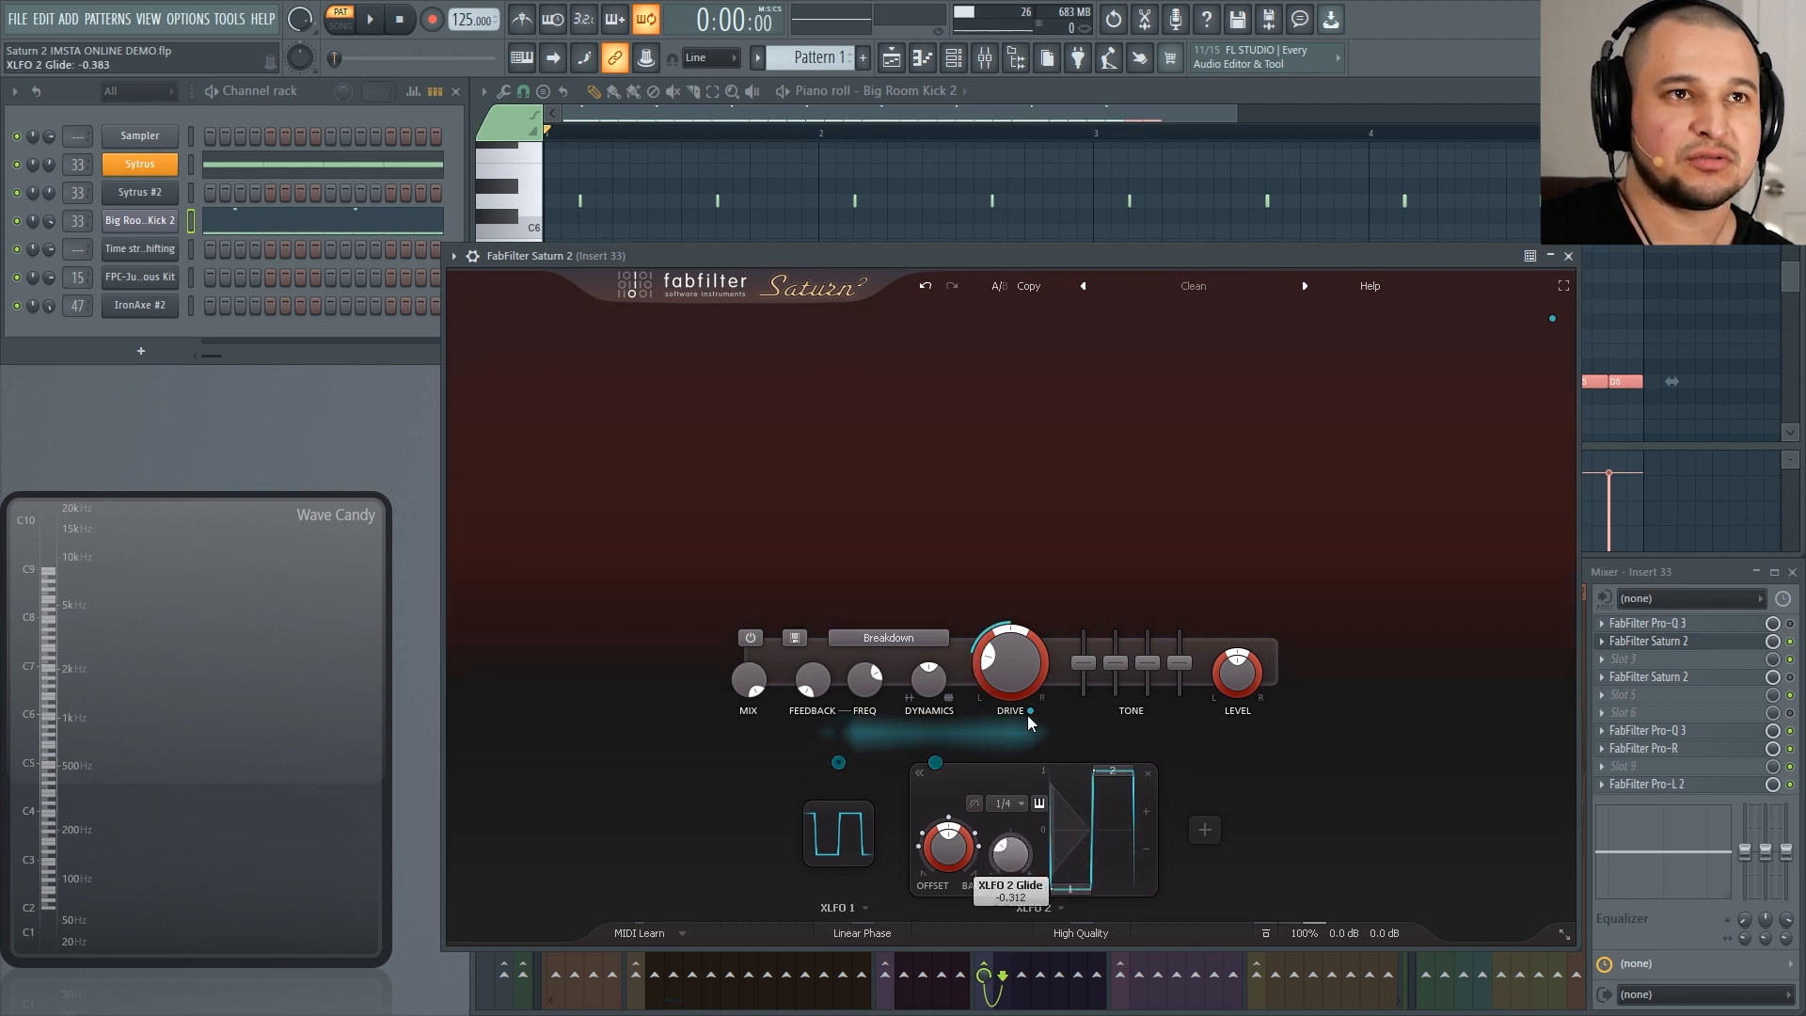
pyautogui.moveTo(1084, 584); pyautogui.dragTo(1081, 586)
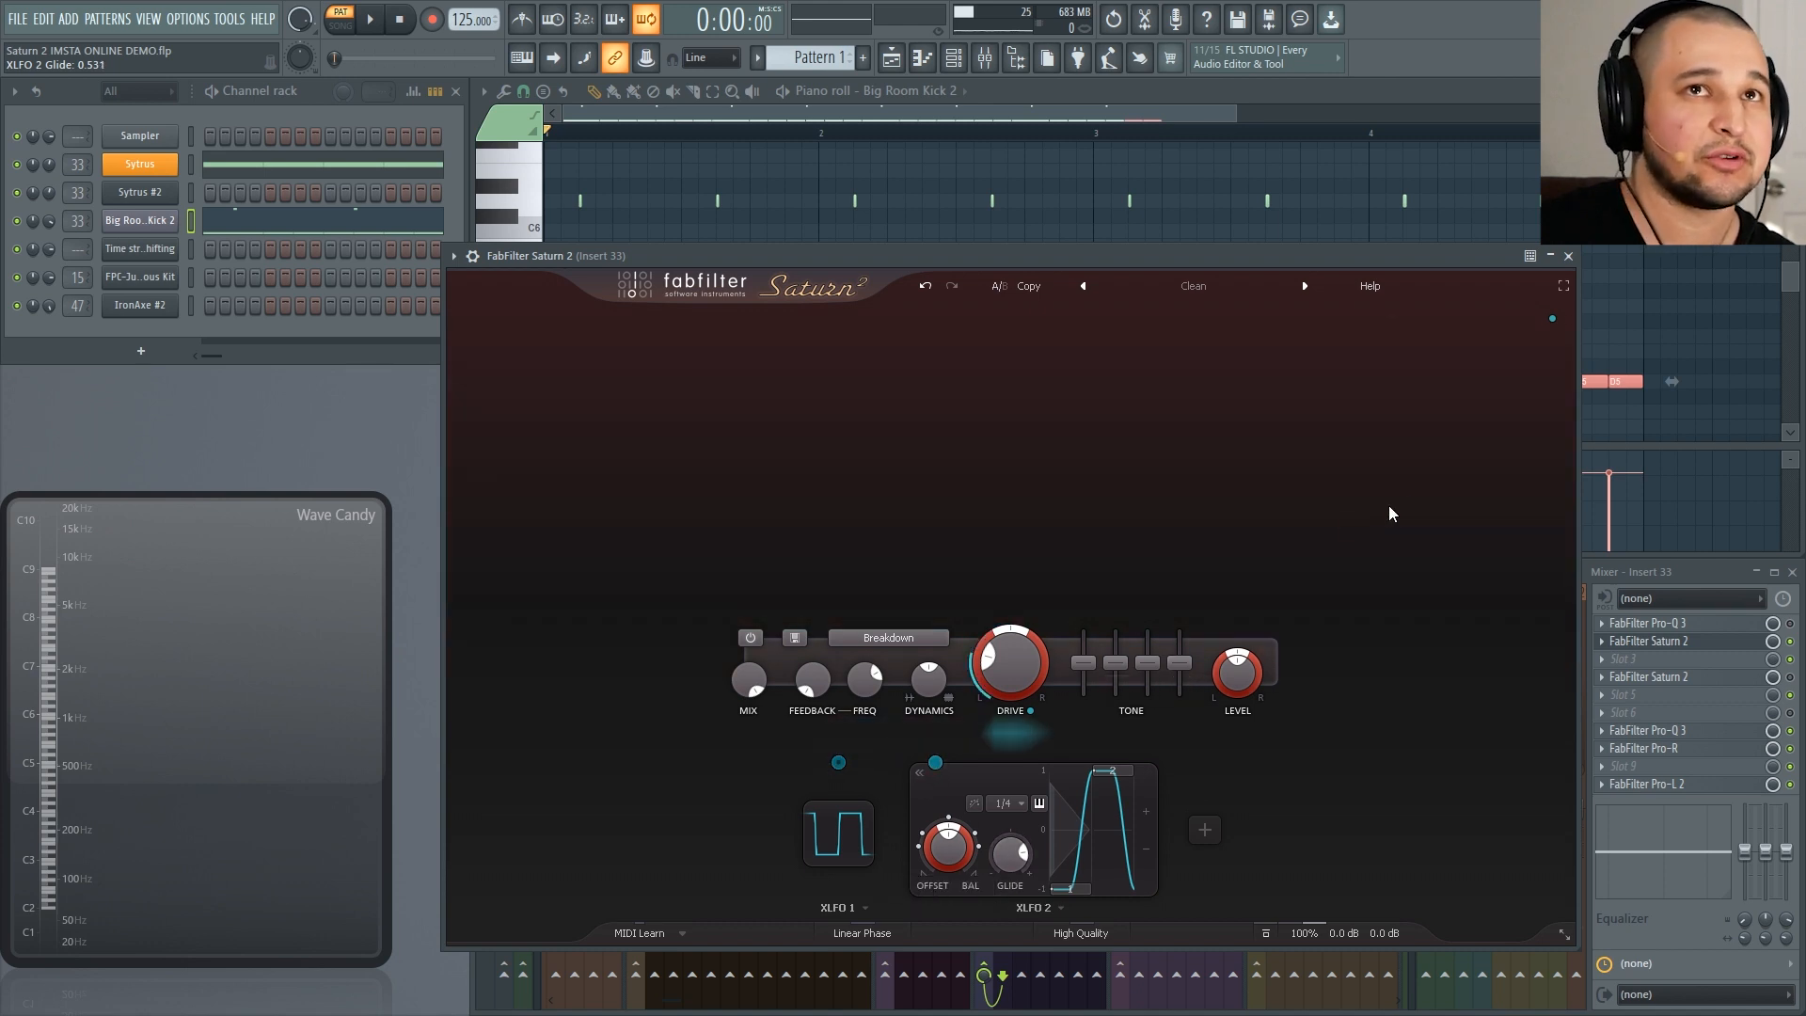
# Step: Split the spectrum into three bands, set Band 3's Treble to -0.79 dB and assign XLFO 2 to it
pyautogui.moveTo(1433, 319); pyautogui.dragTo(1088, 403)
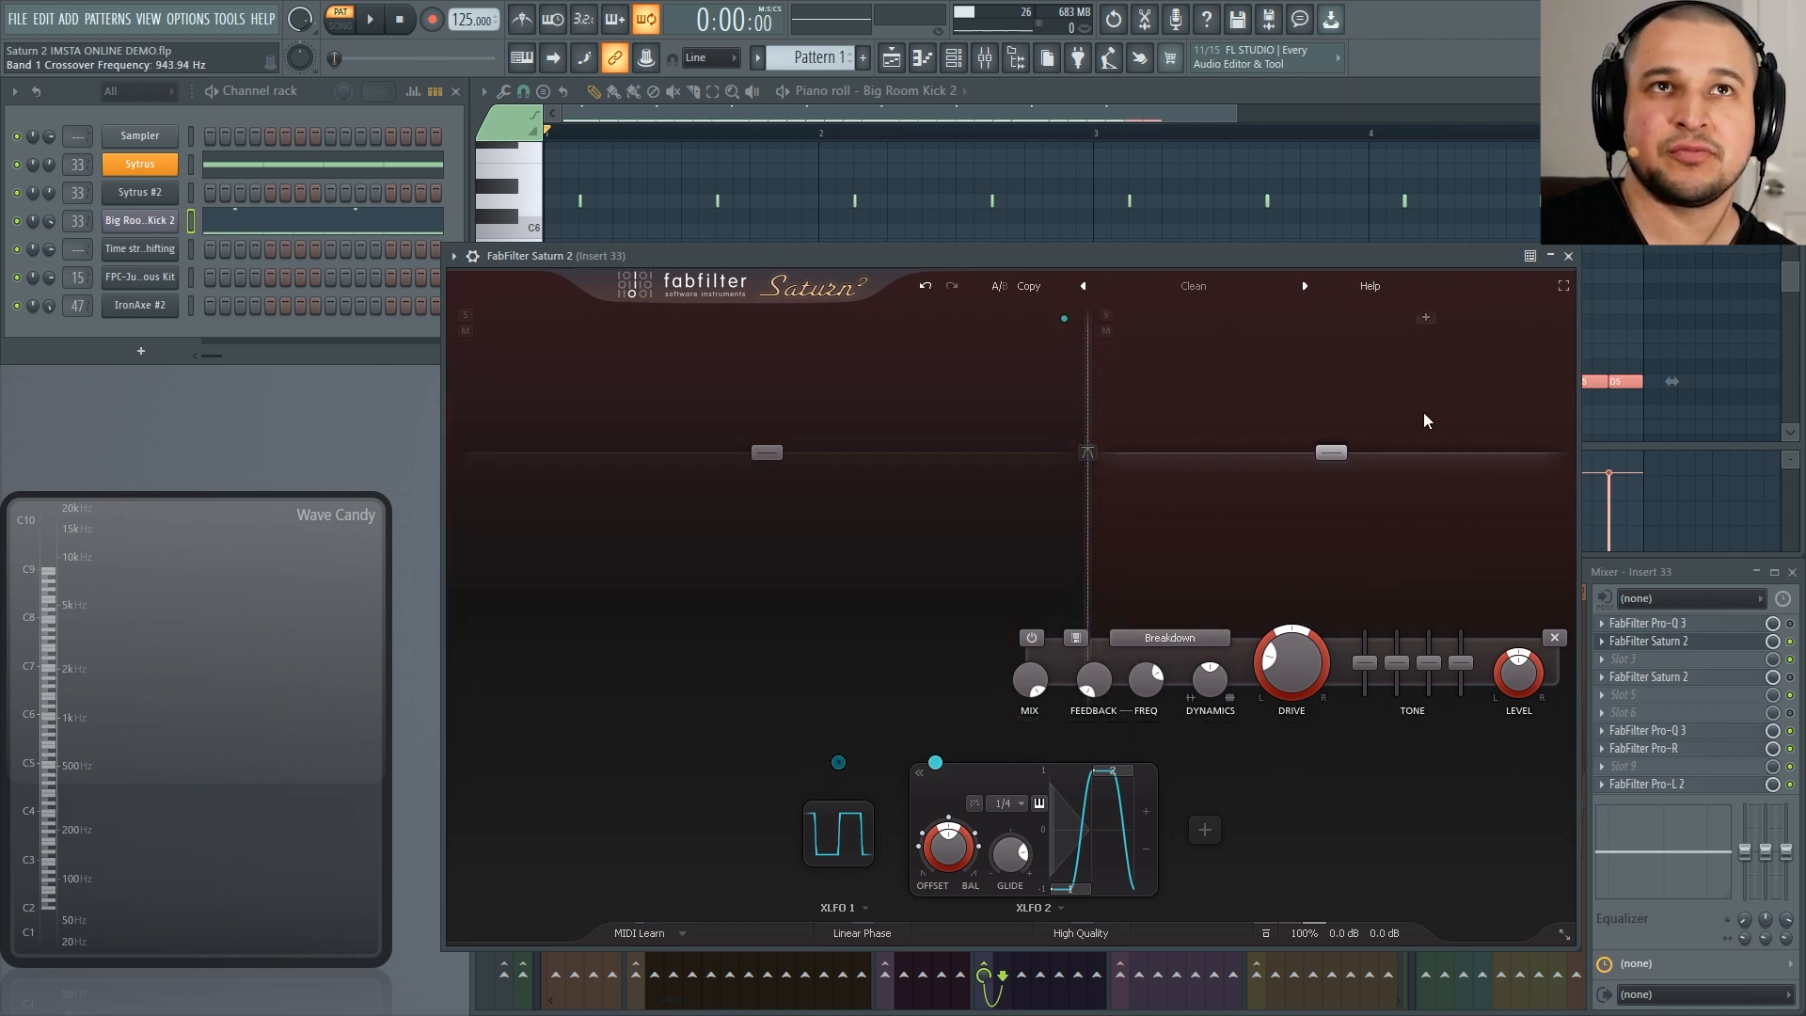
pyautogui.click(1423, 320)
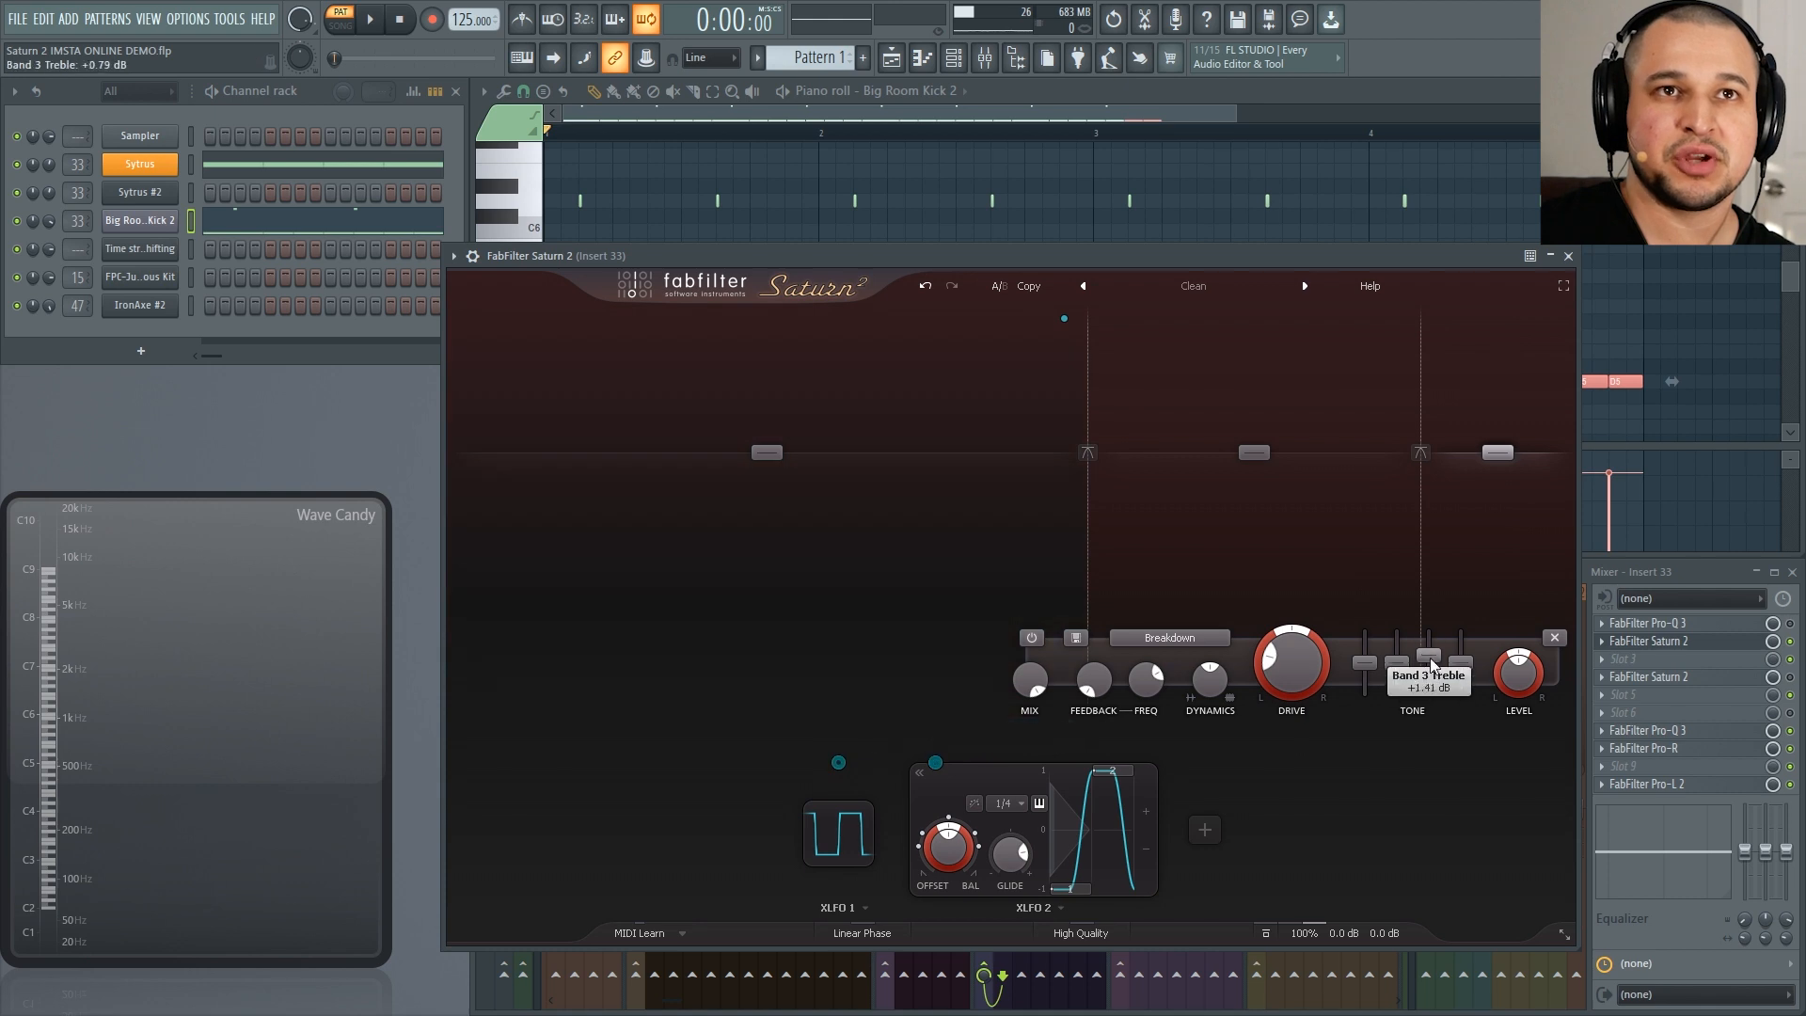
pyautogui.moveTo(1414, 665); pyautogui.dragTo(1416, 683)
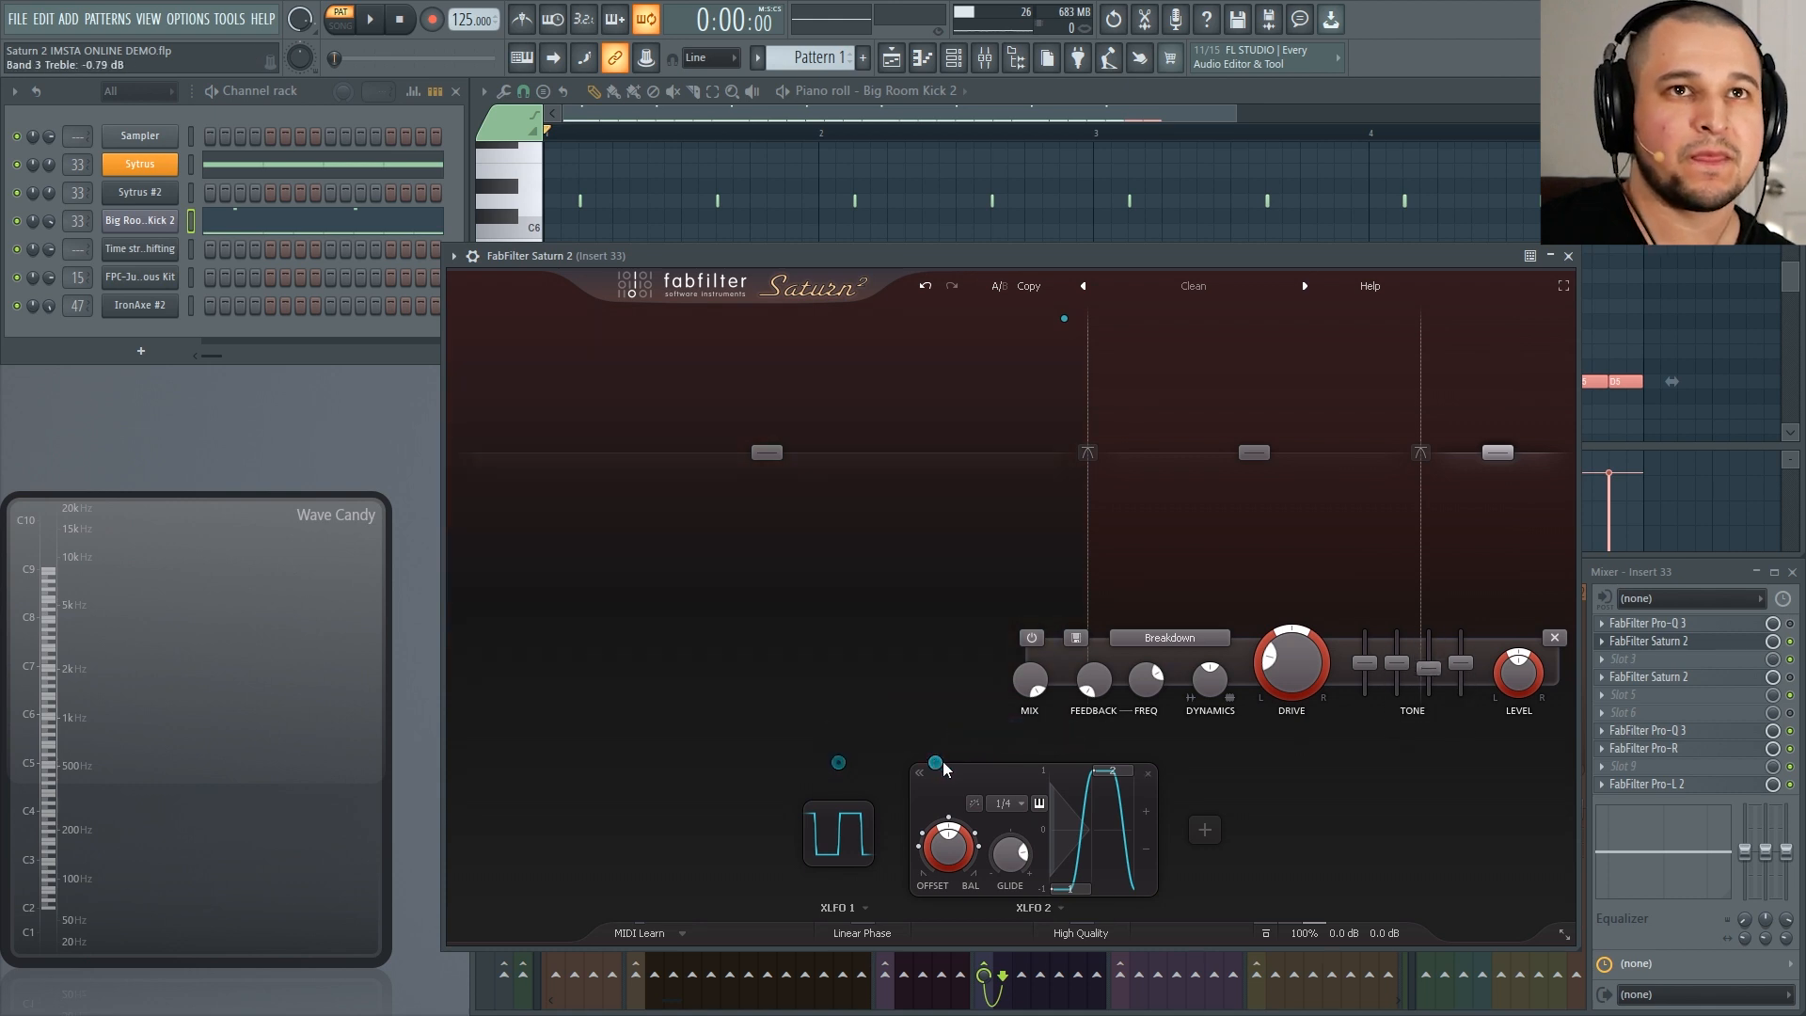
pyautogui.moveTo(943, 763); pyautogui.dragTo(1438, 666)
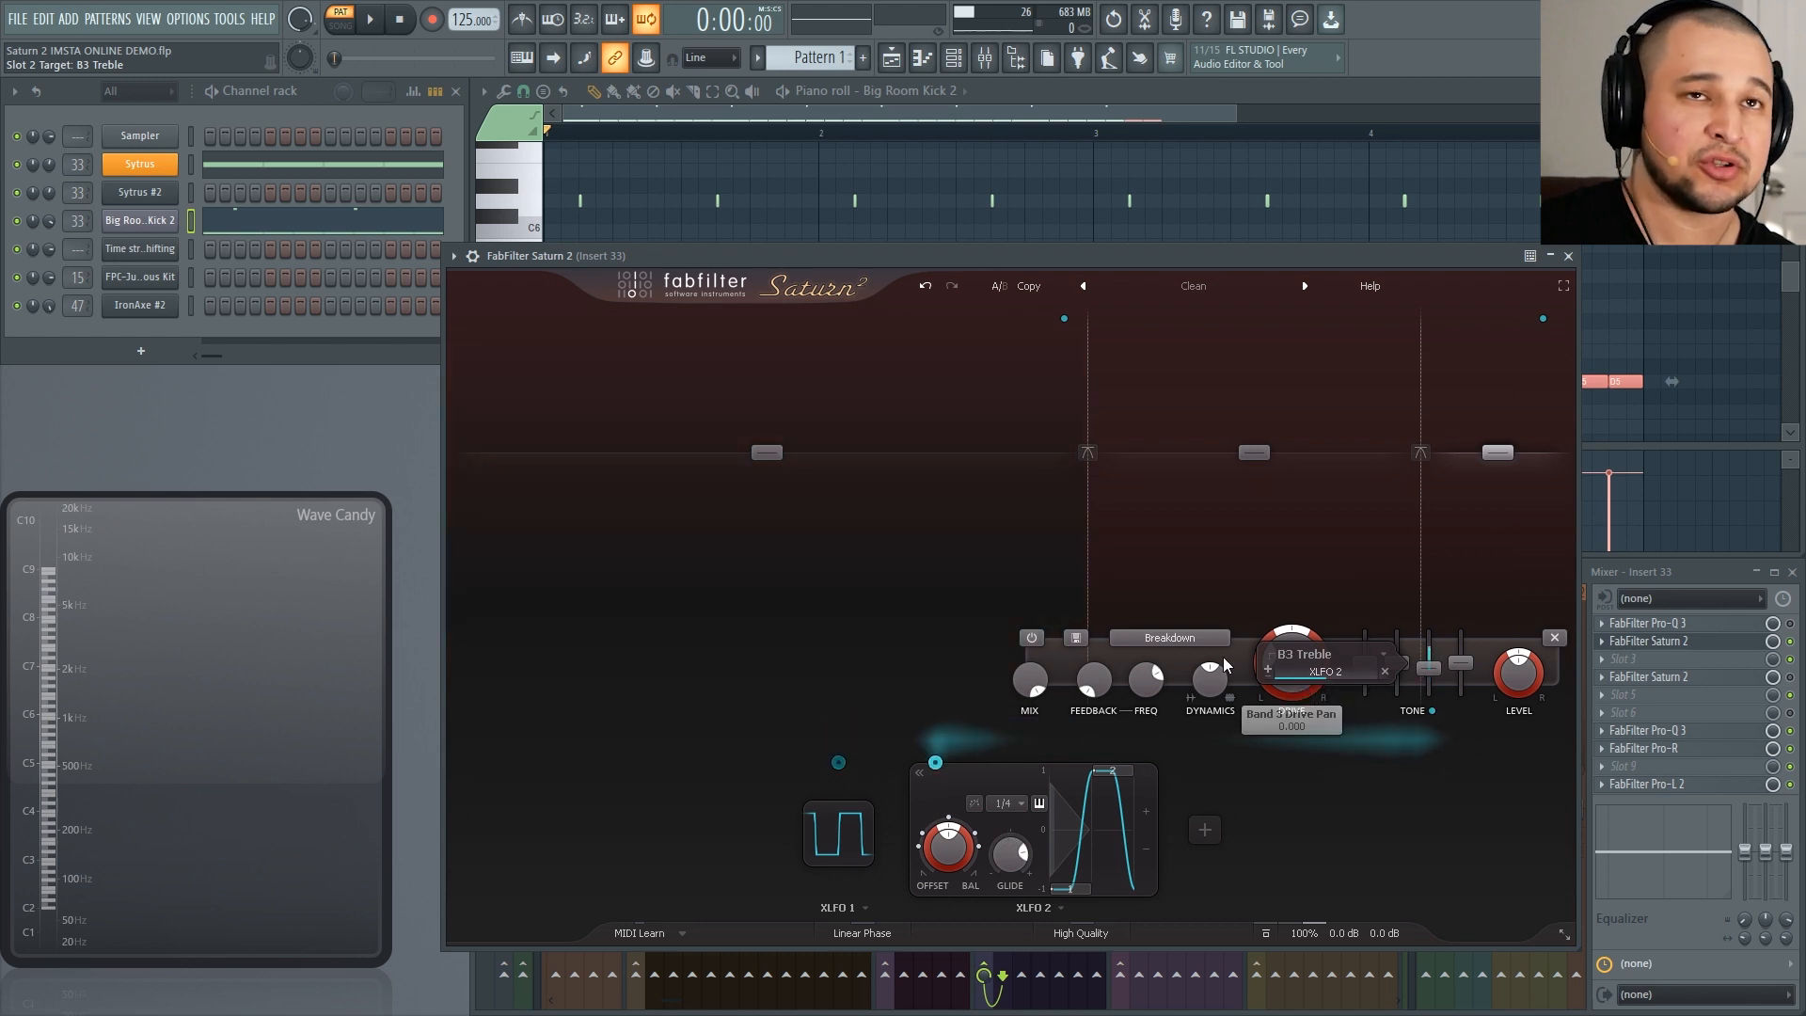
# Step: During playback, lower the second crossover's frequency and set Band 2's level to -20.17 dB
pyautogui.press('space')
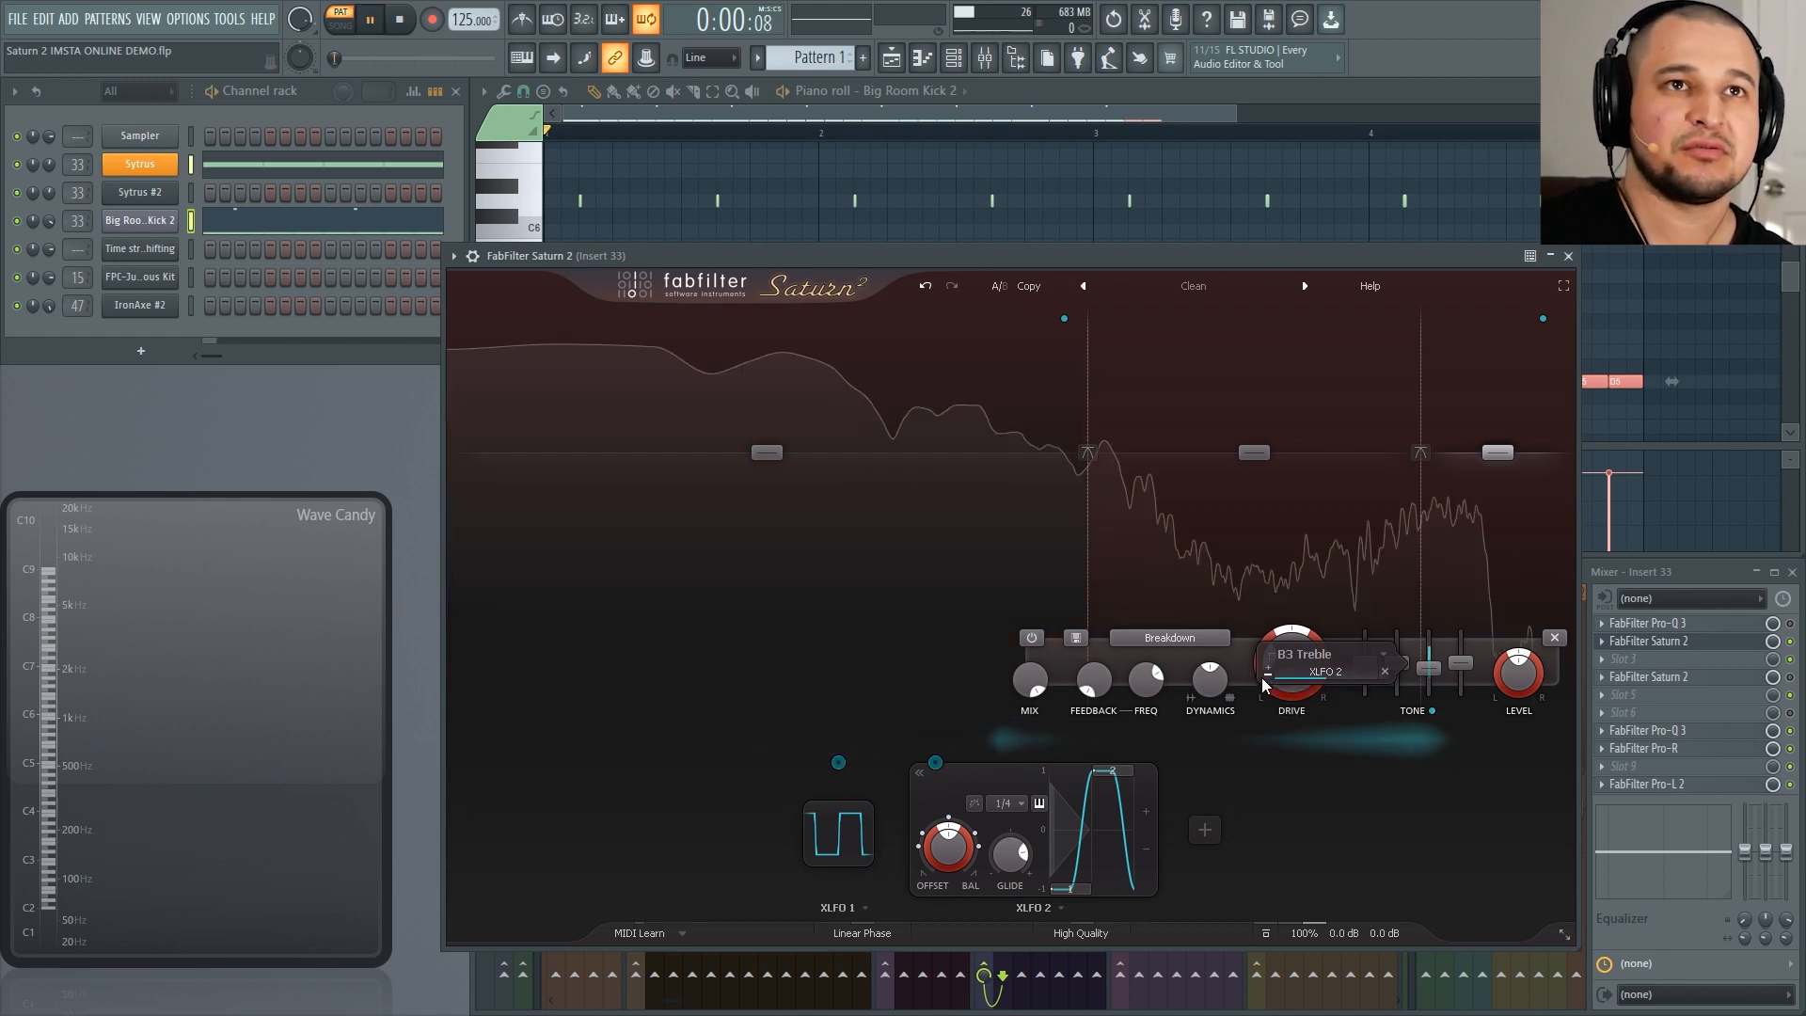
pyautogui.moveTo(1421, 457); pyautogui.dragTo(1332, 408)
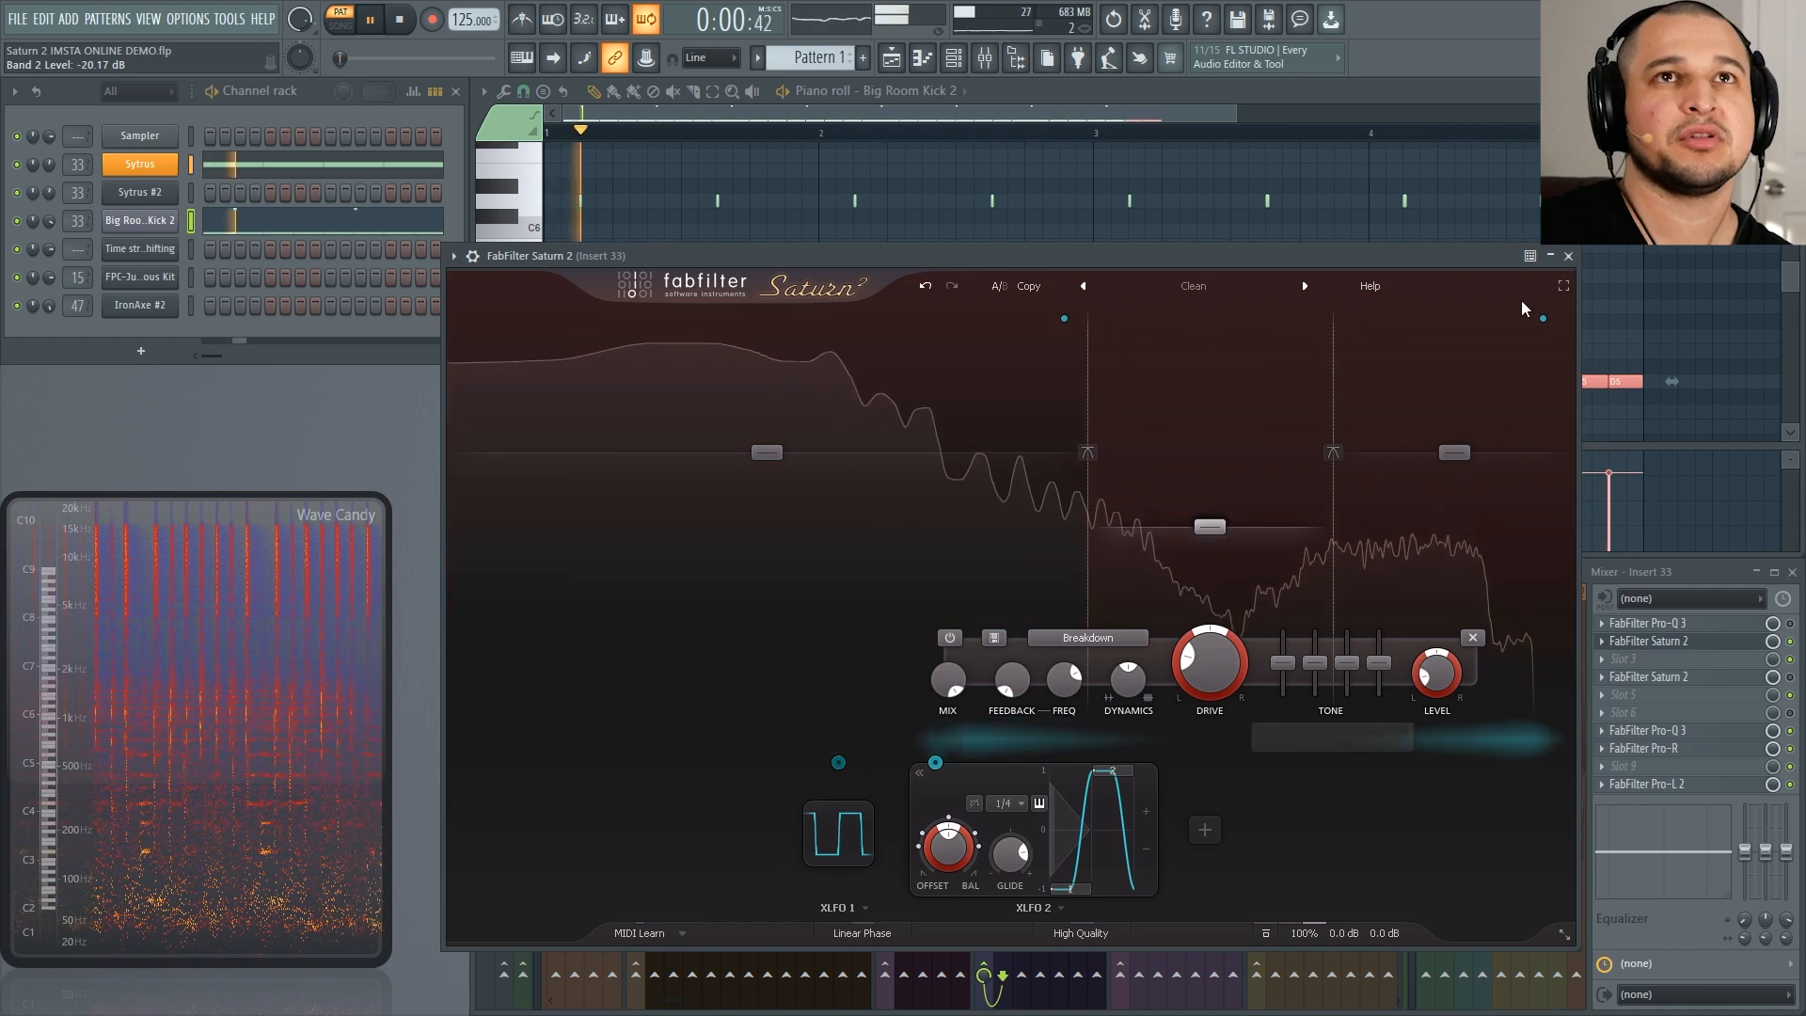
pyautogui.press('space')
# Step: Close Saturn 2 and replace the D6 notes in the Big Room Kick 2 pattern with D5 notes
pyautogui.click(1568, 255)
pyautogui.moveTo(1662, 282); pyautogui.dragTo(160, 72)
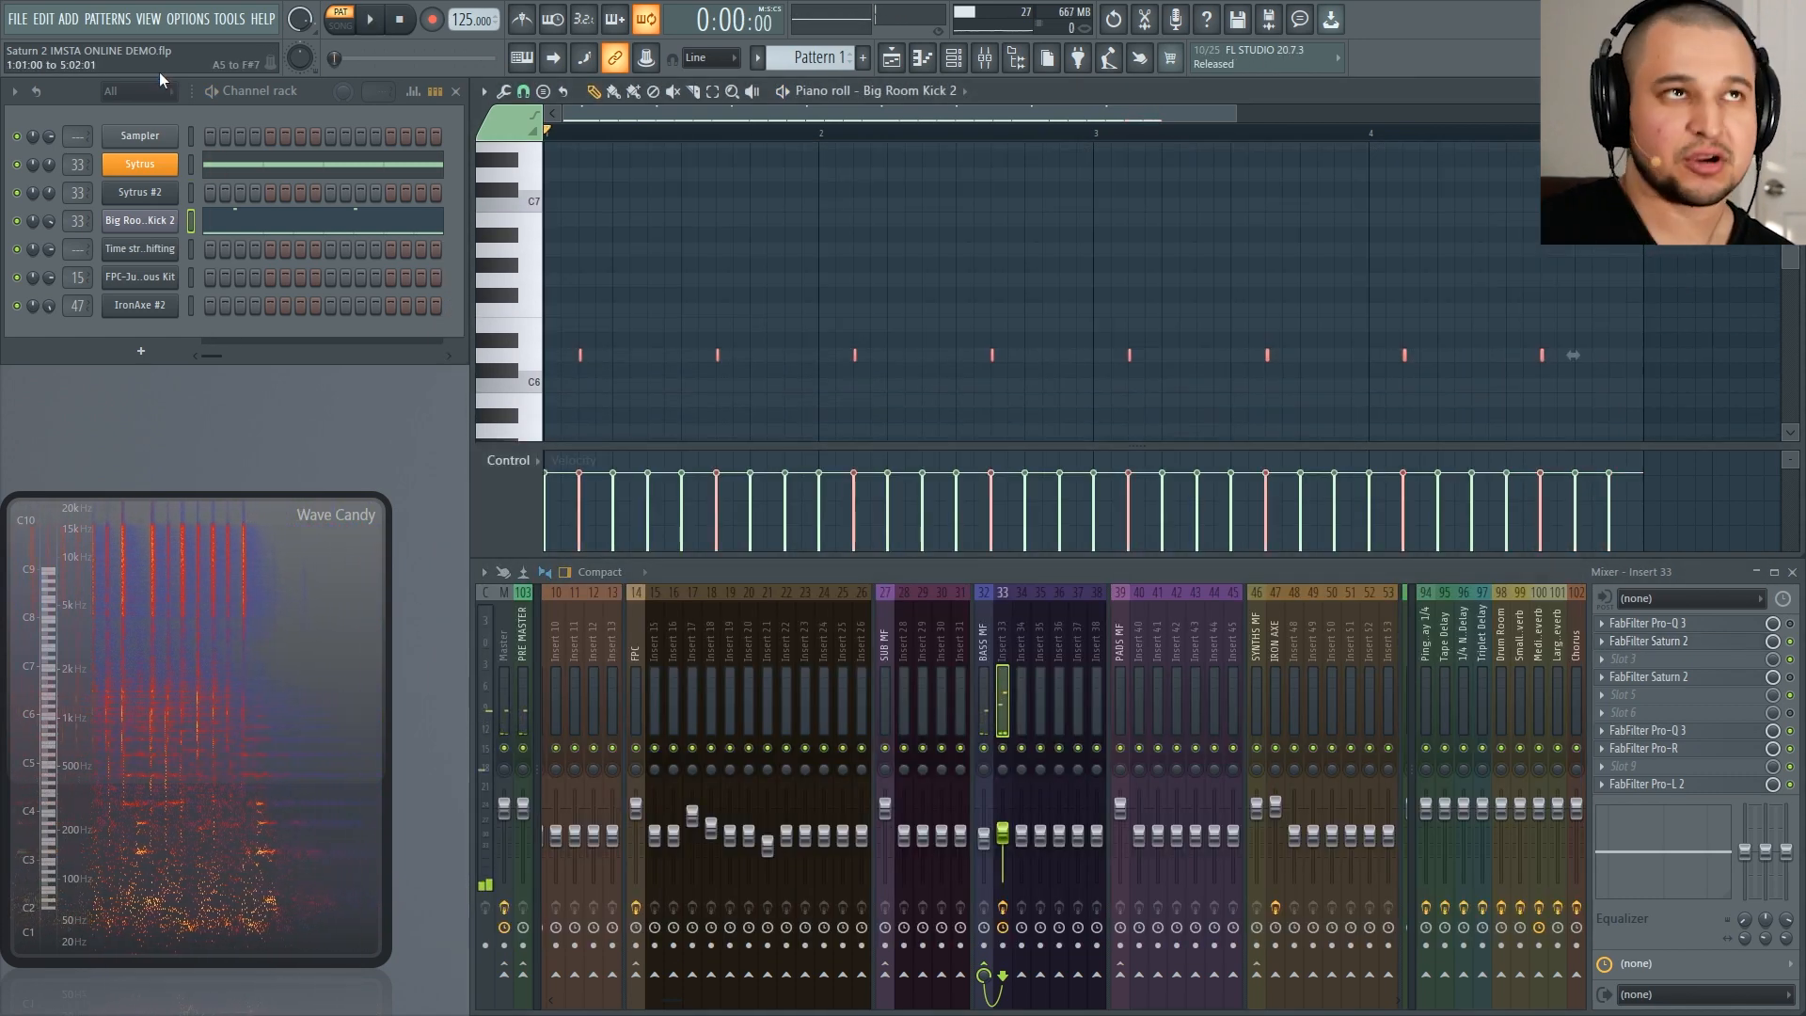
pyautogui.press('Delete')
pyautogui.scroll(-4, 551, 340)
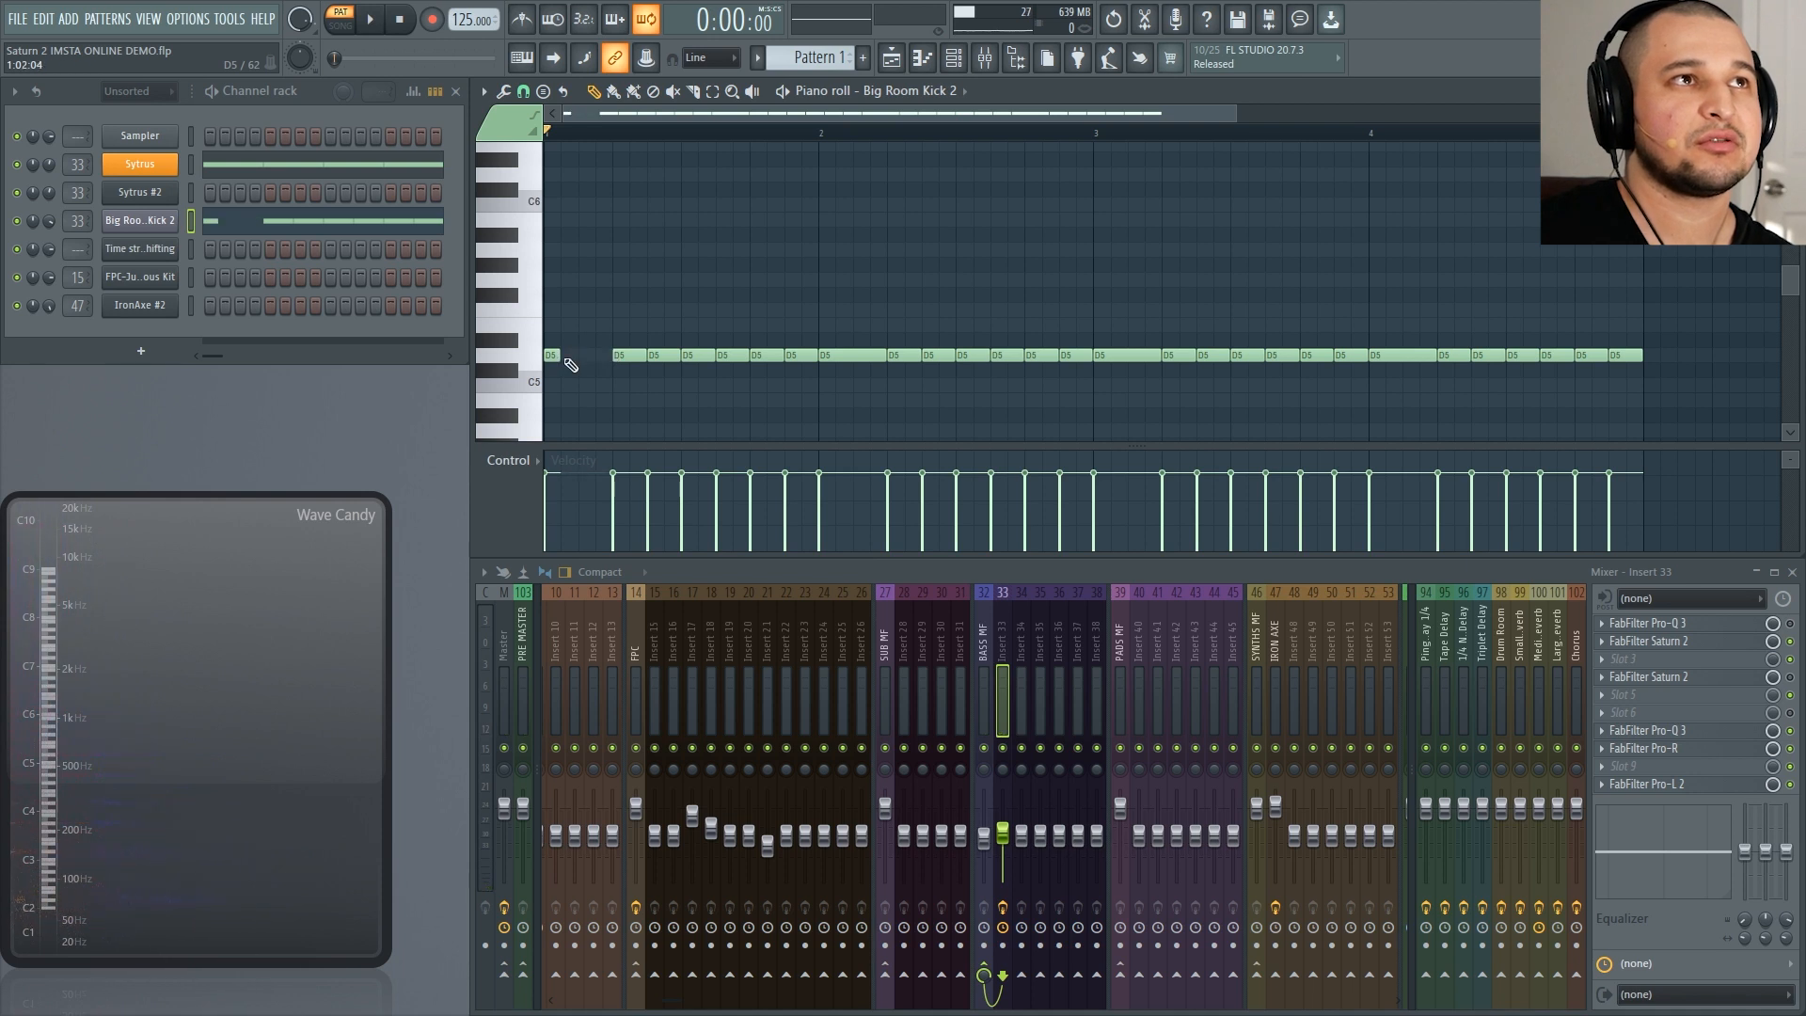
pyautogui.click(579, 354)
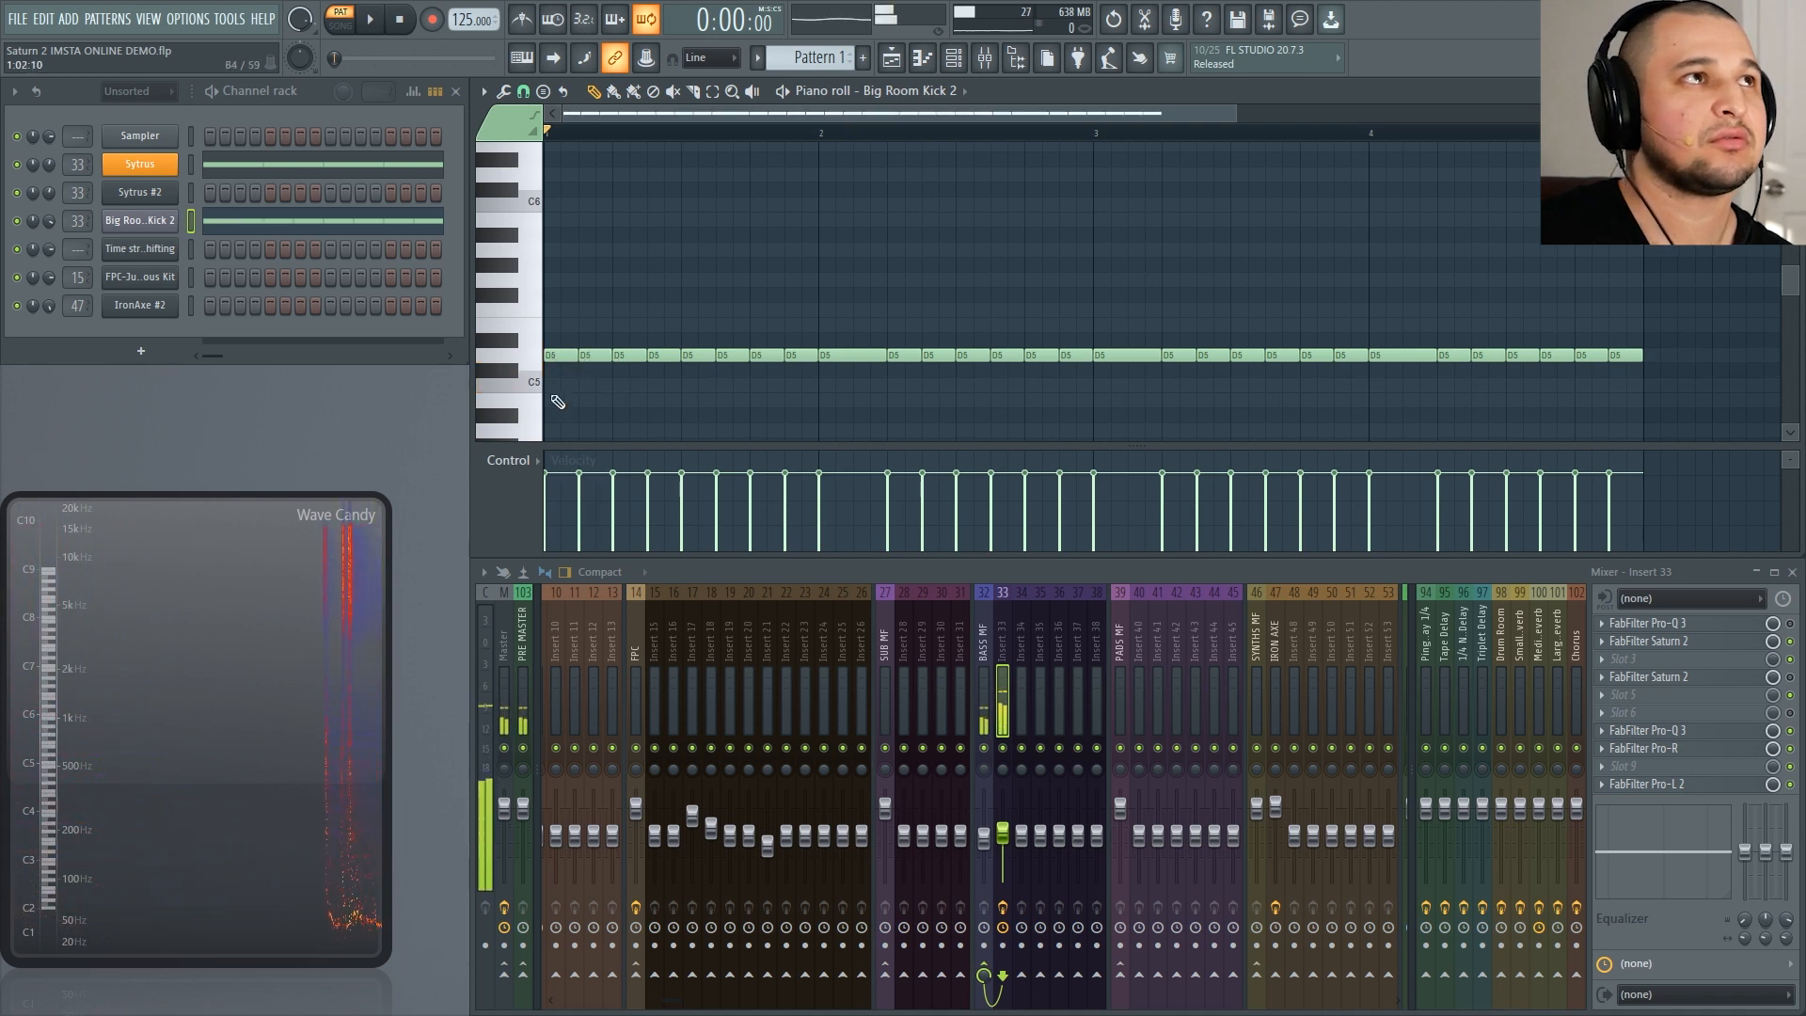
# Step: Clear the Sytrus channel's notes from Pattern 1 and reopen the Saturn 2 in slot 2 of Insert 33
pyautogui.rightClick(168, 164)
pyautogui.click(426, 171)
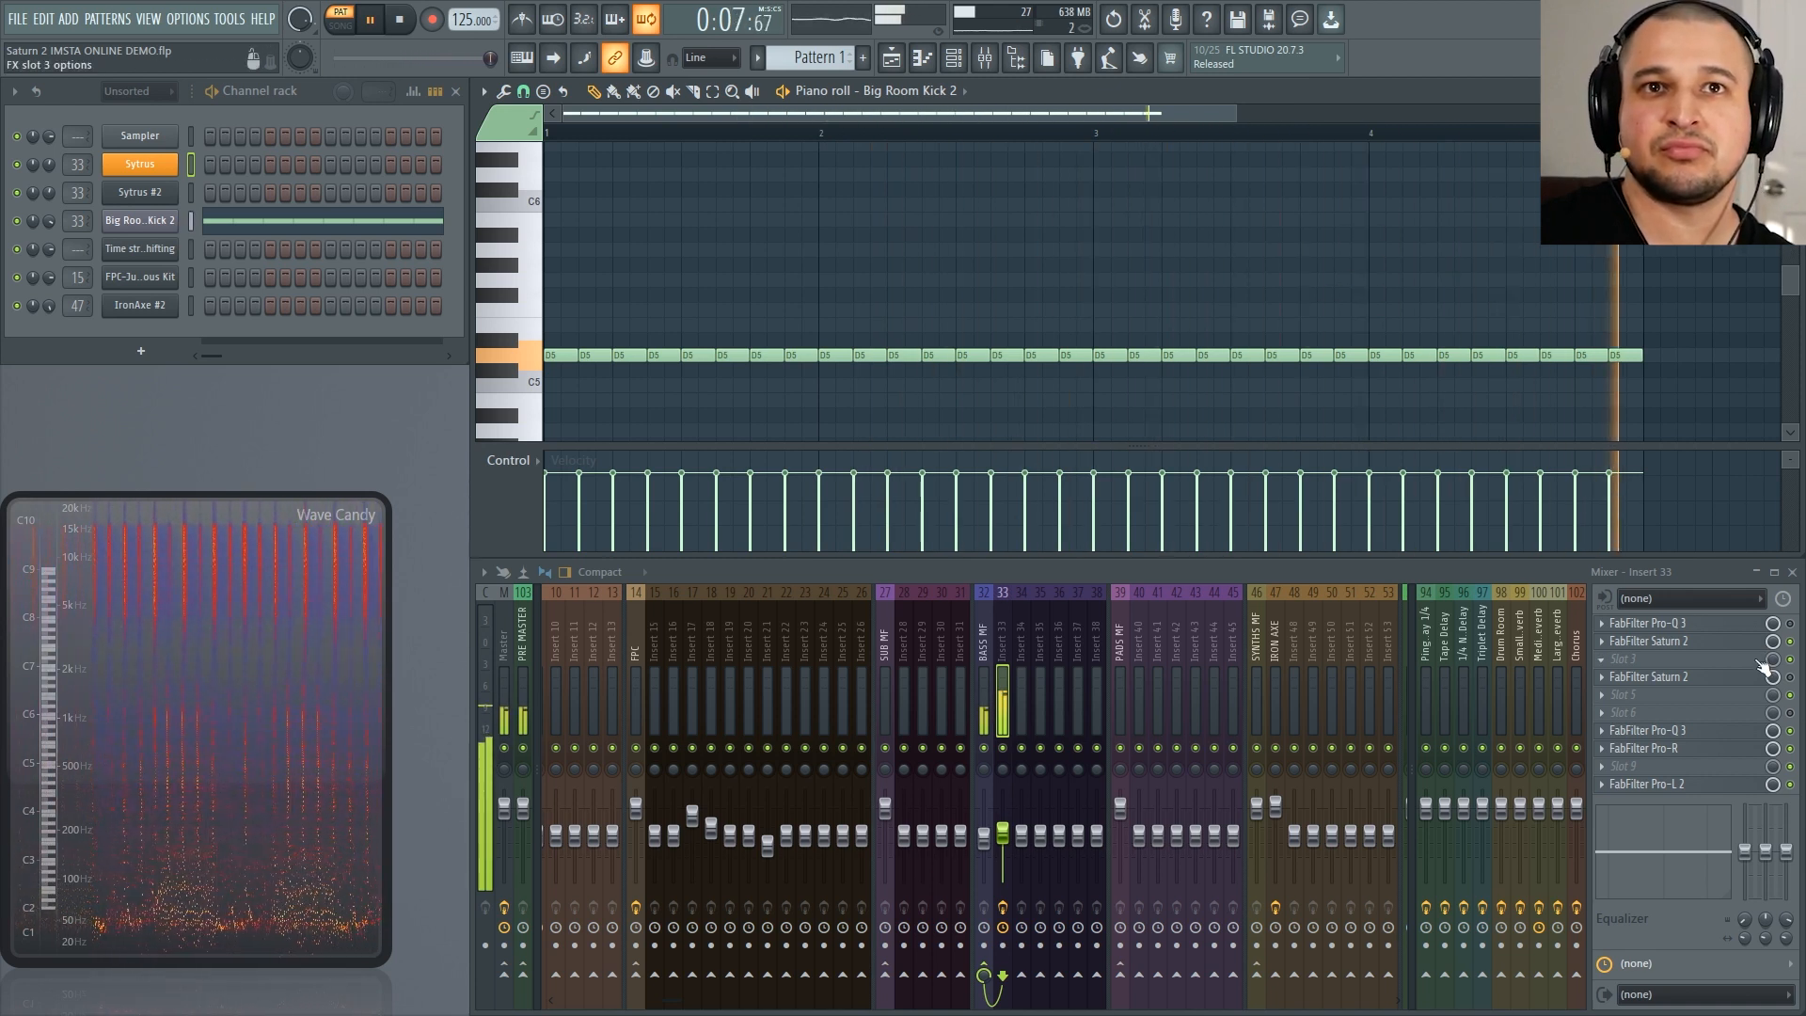
pyautogui.click(1697, 649)
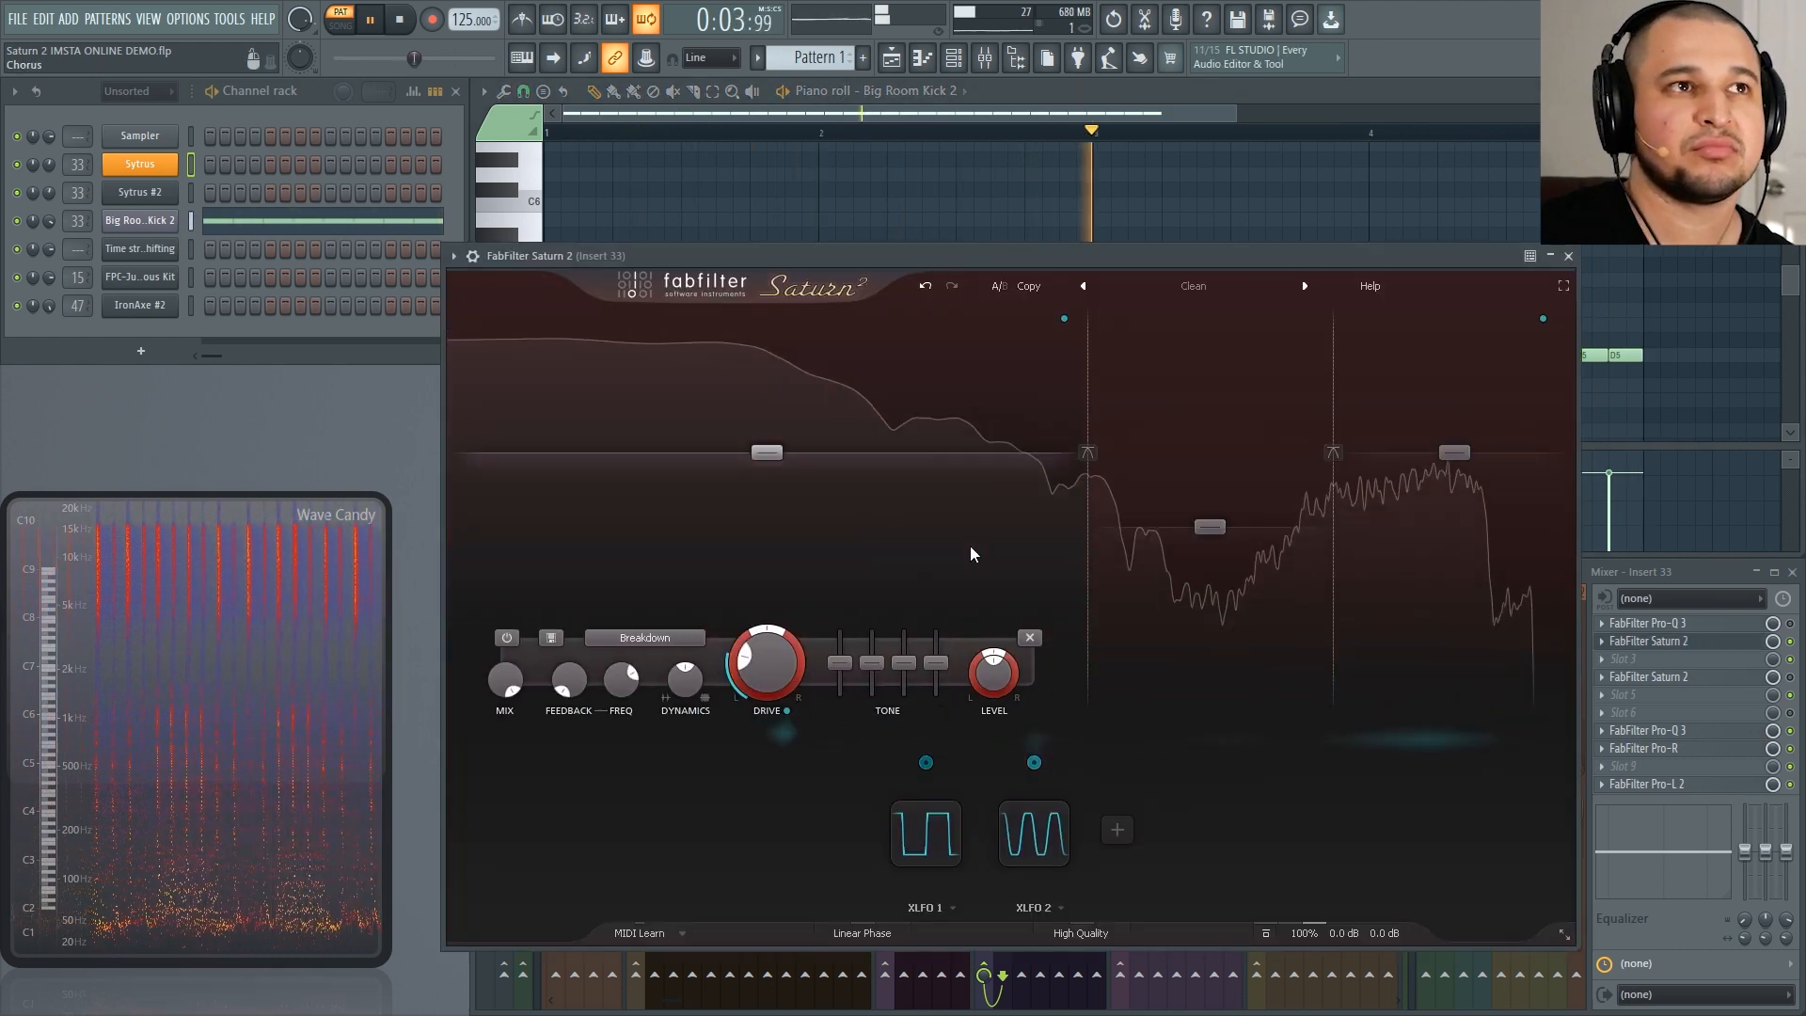
# Step: During playback, lower both crossovers, the second to about 1600 Hz, and set Band 2's level to -6.89 dB
pyautogui.moveTo(824, 681)
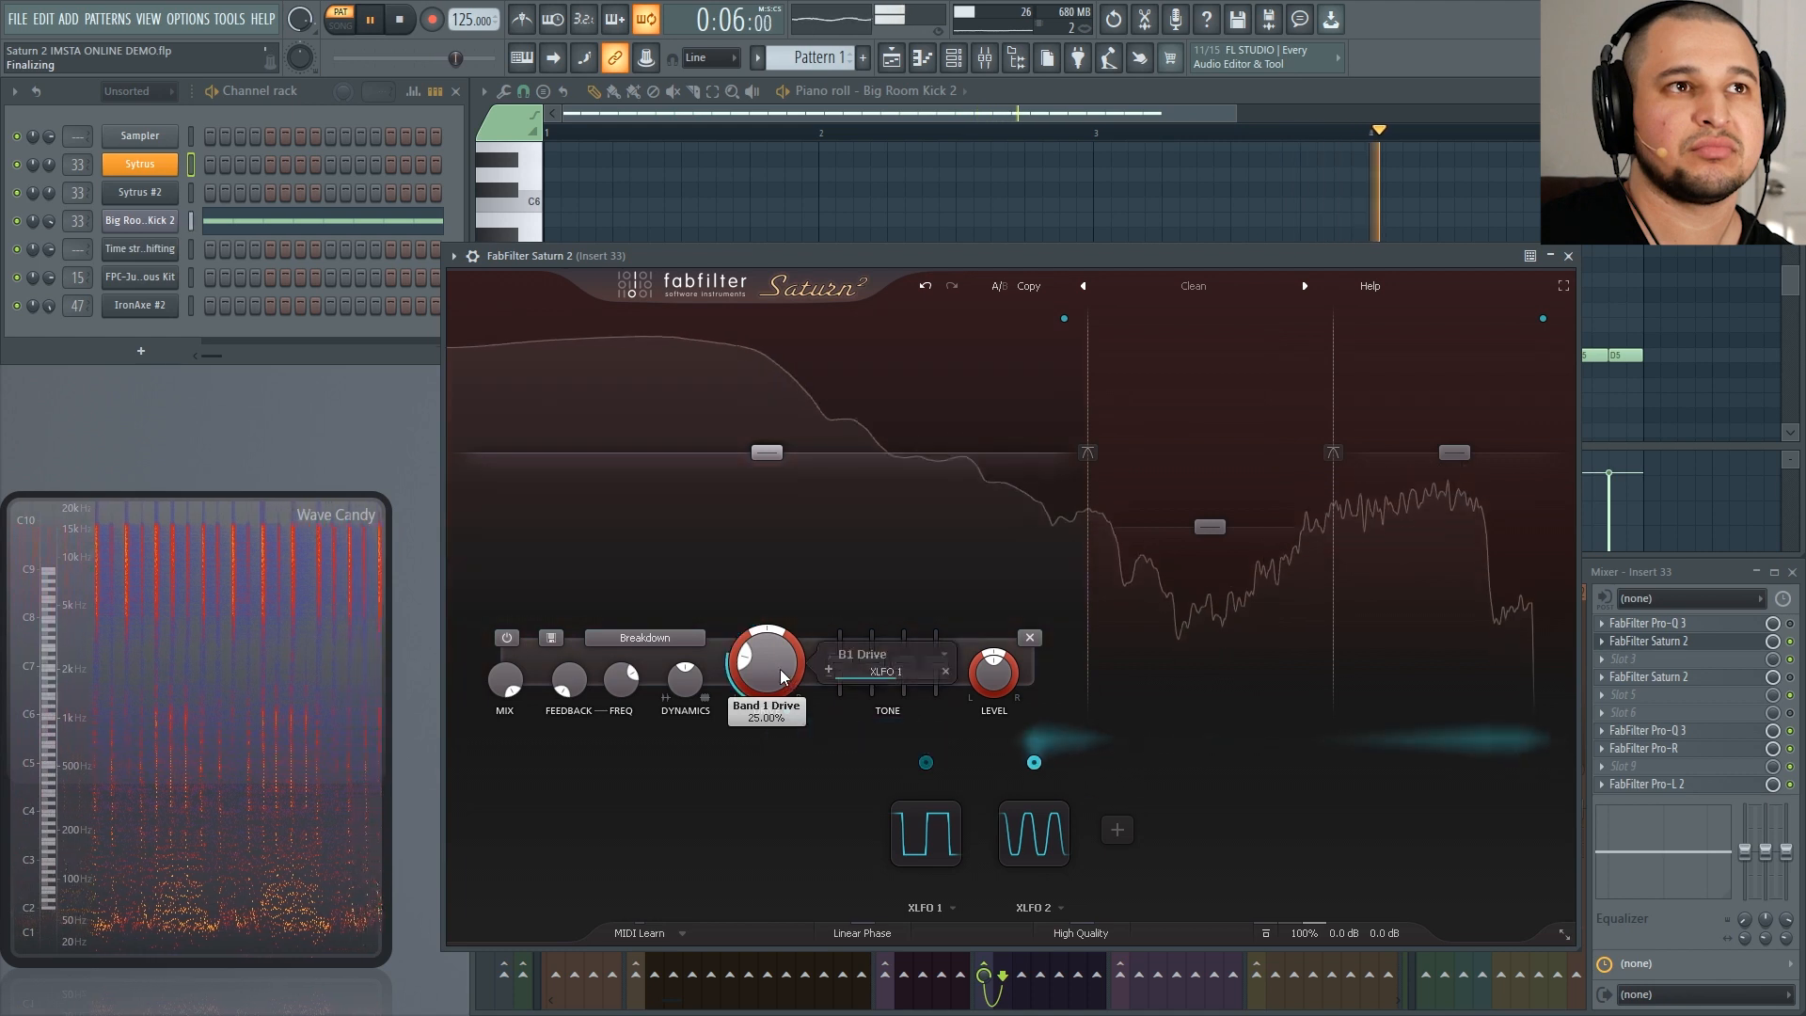
pyautogui.click(1210, 532)
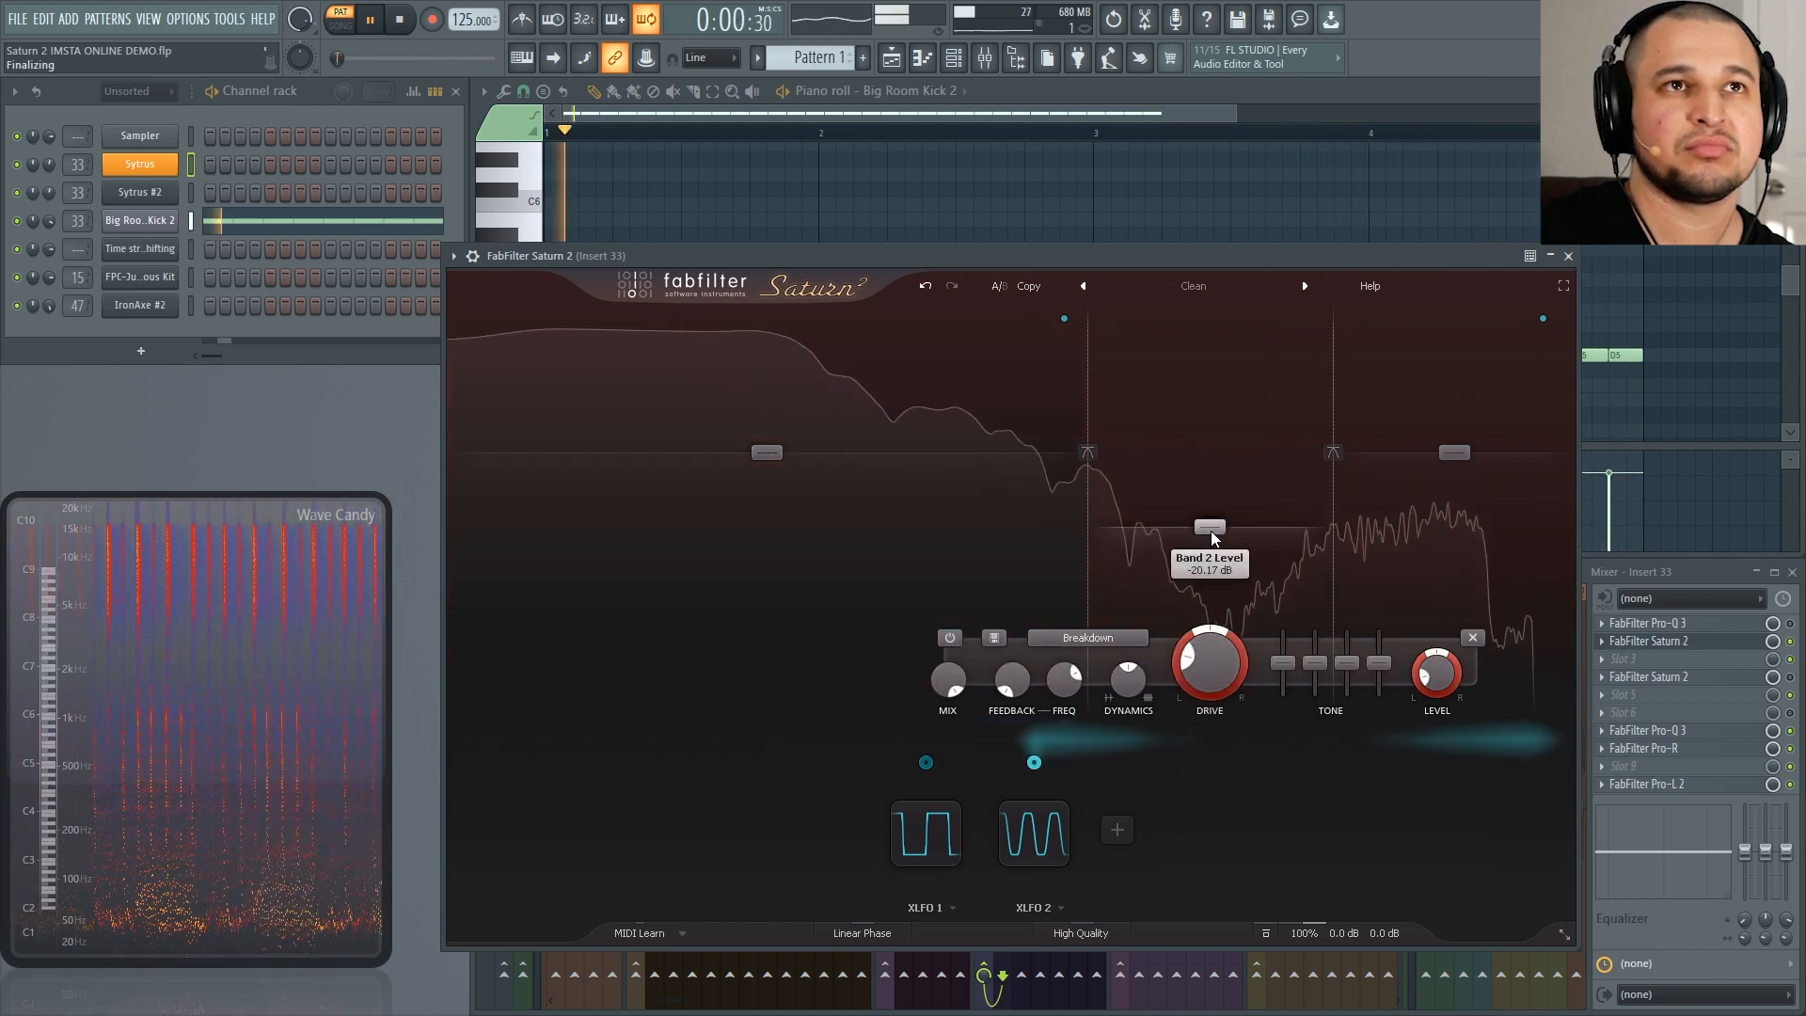
pyautogui.moveTo(1211, 530); pyautogui.dragTo(1172, 424)
pyautogui.moveTo(1076, 467); pyautogui.dragTo(909, 457)
pyautogui.moveTo(1317, 477); pyautogui.dragTo(1162, 489)
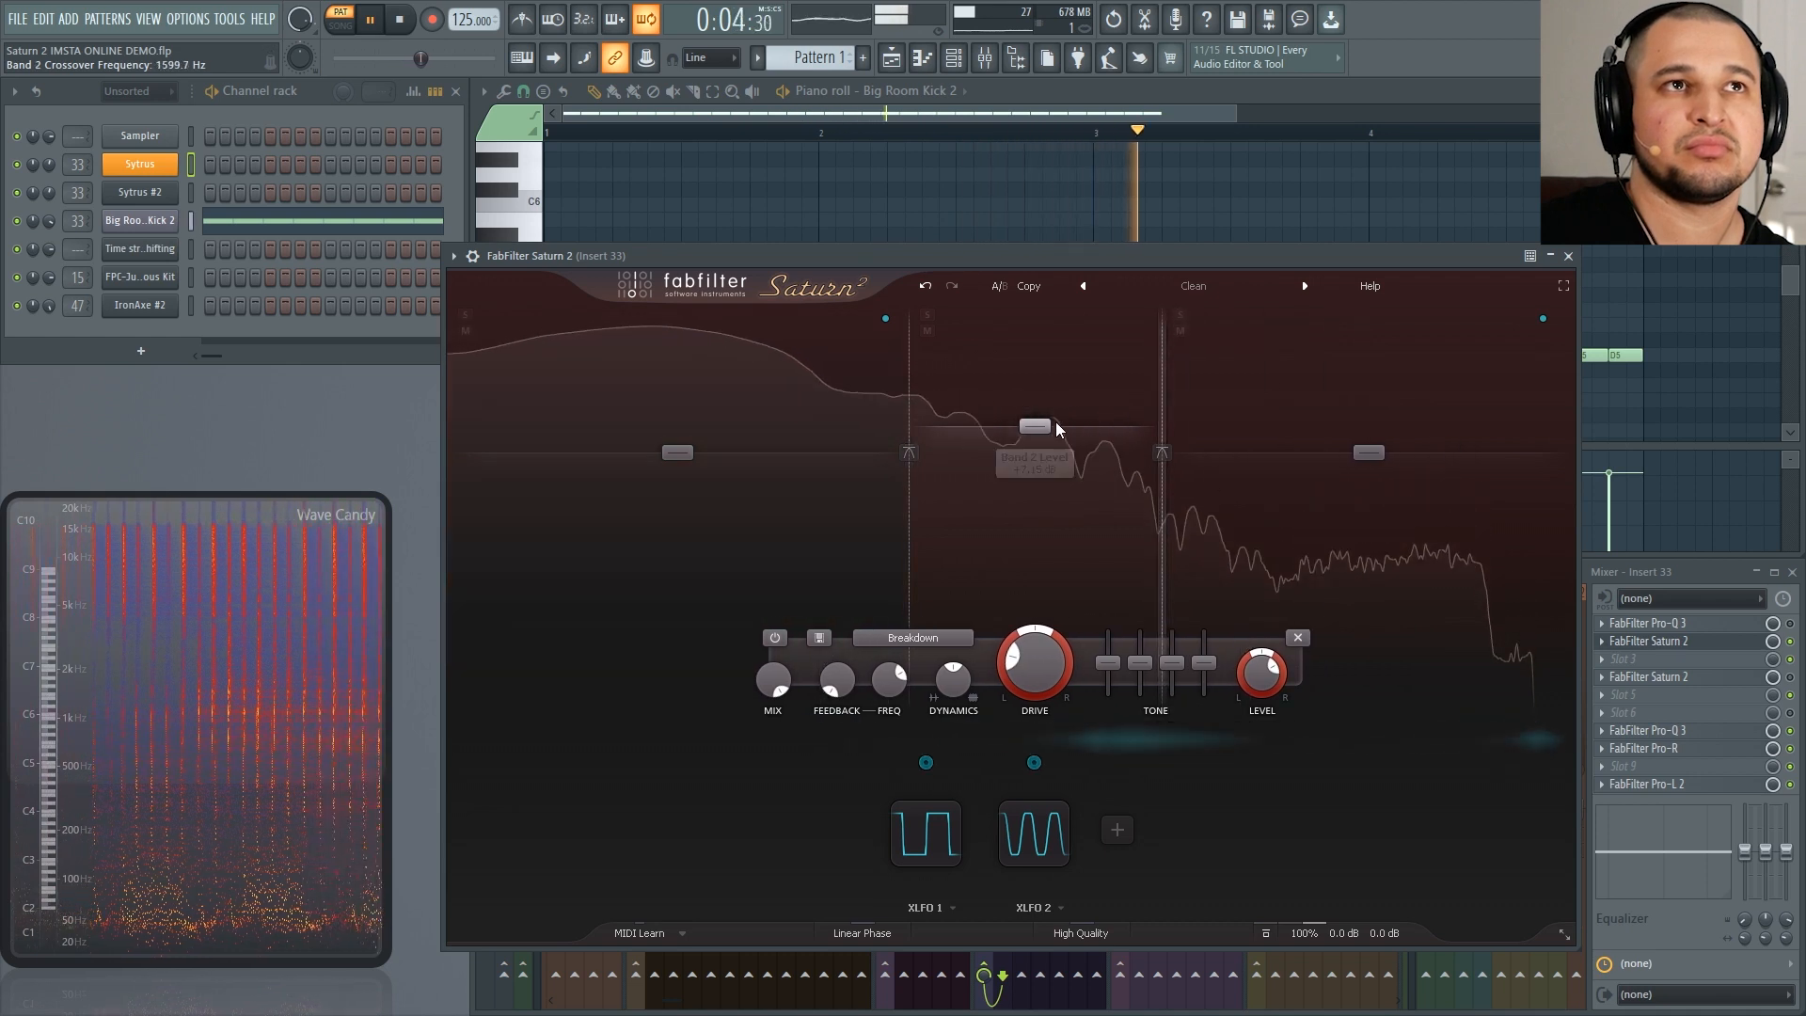
pyautogui.moveTo(1056, 429); pyautogui.dragTo(1042, 480)
pyautogui.press('space')
# Step: Try the American Plexi Amp style on Band 2 and settle on American Tweed Amp
pyautogui.click(916, 639)
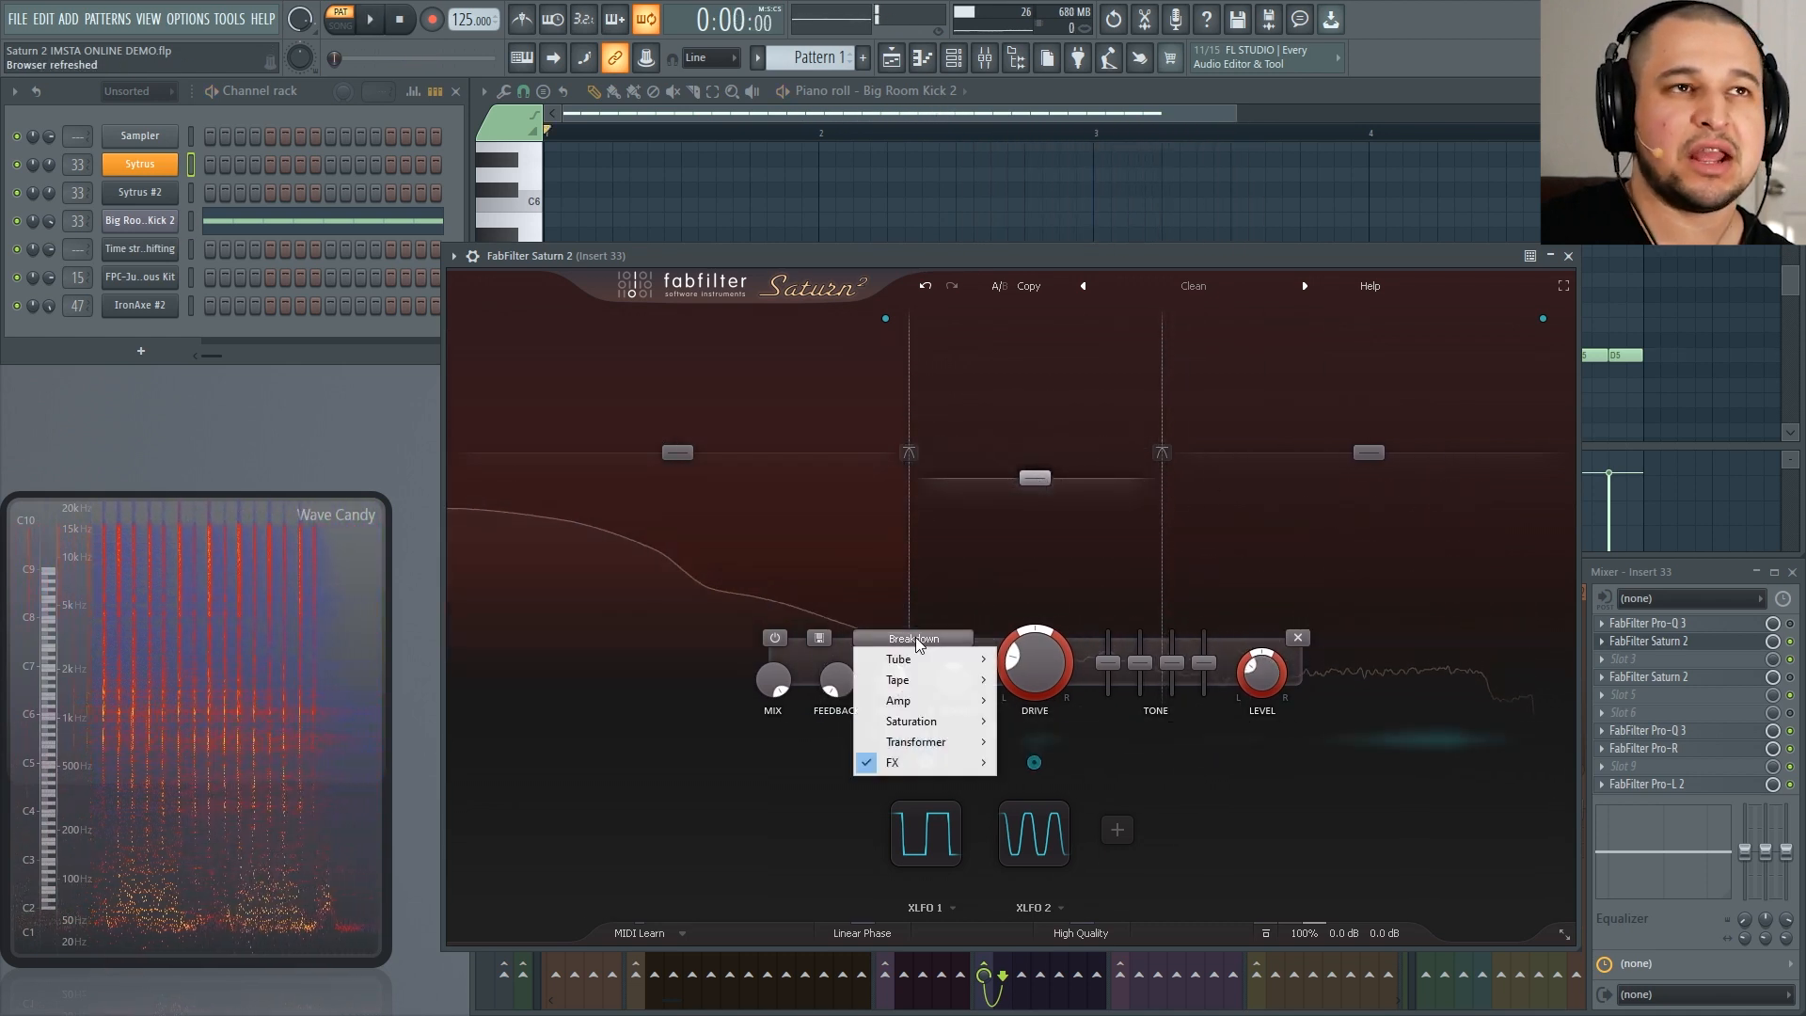
pyautogui.moveTo(960, 701)
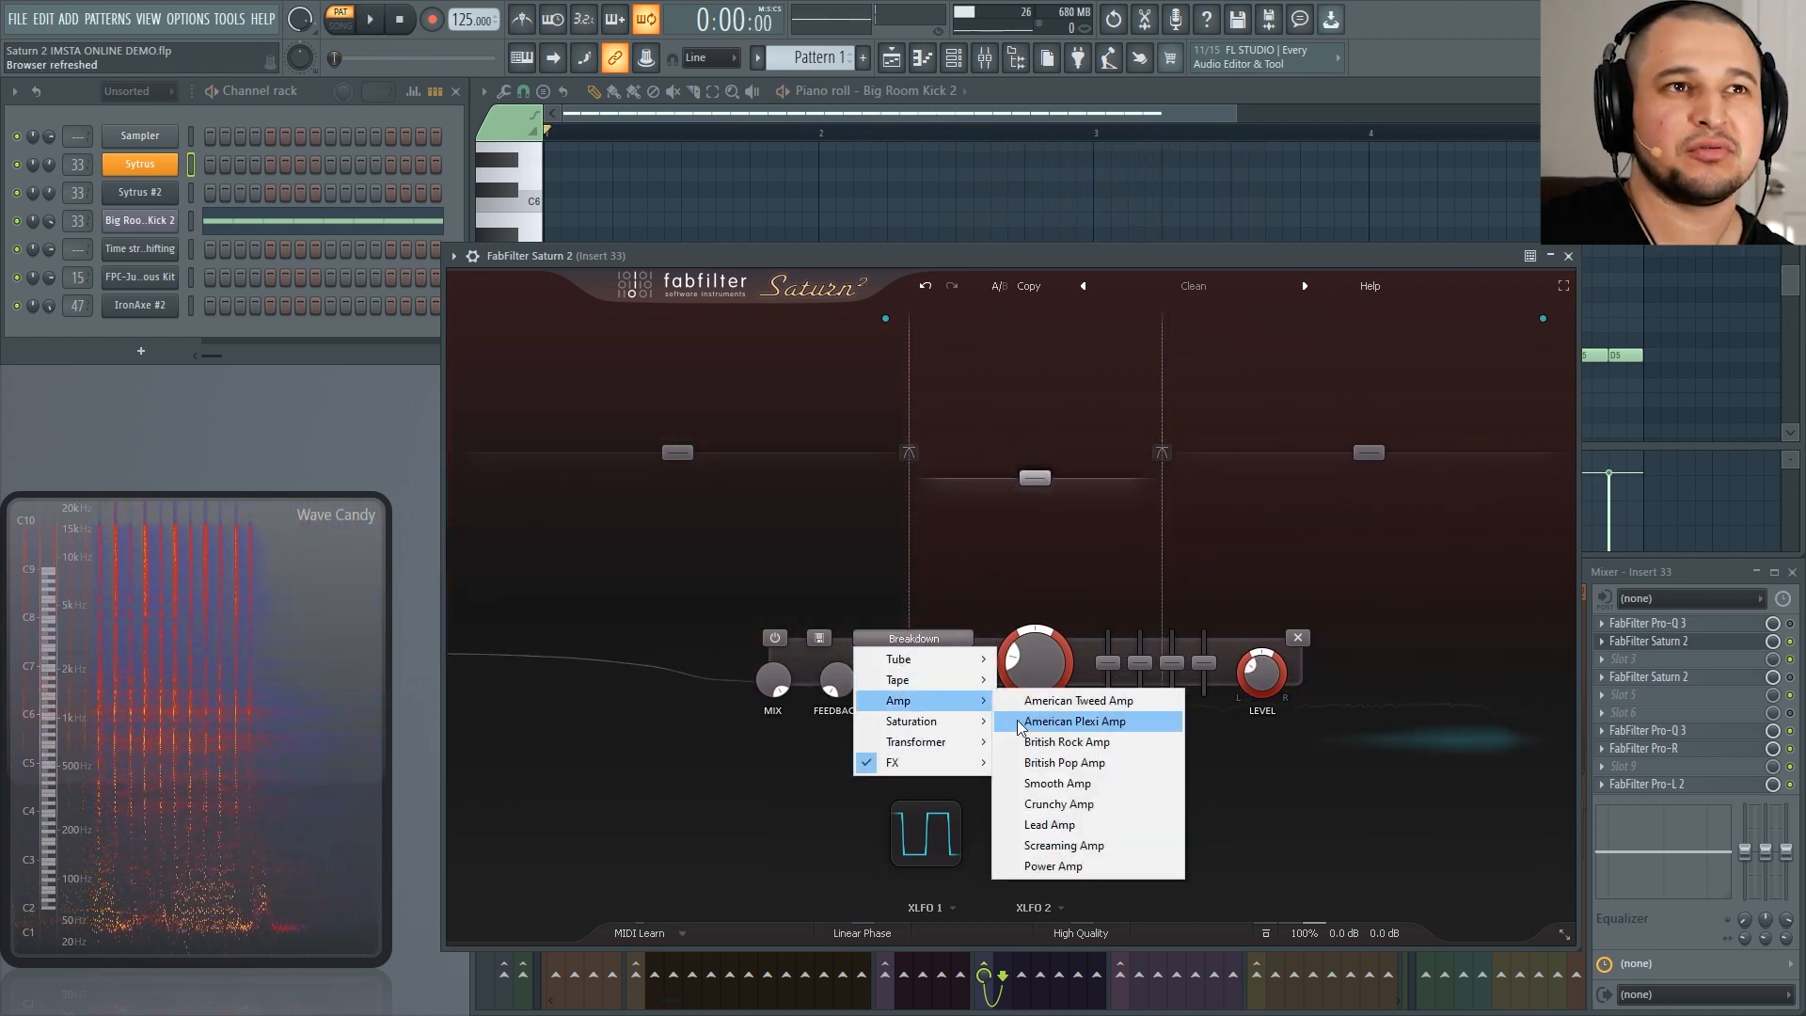
pyautogui.click(1072, 720)
pyautogui.click(931, 641)
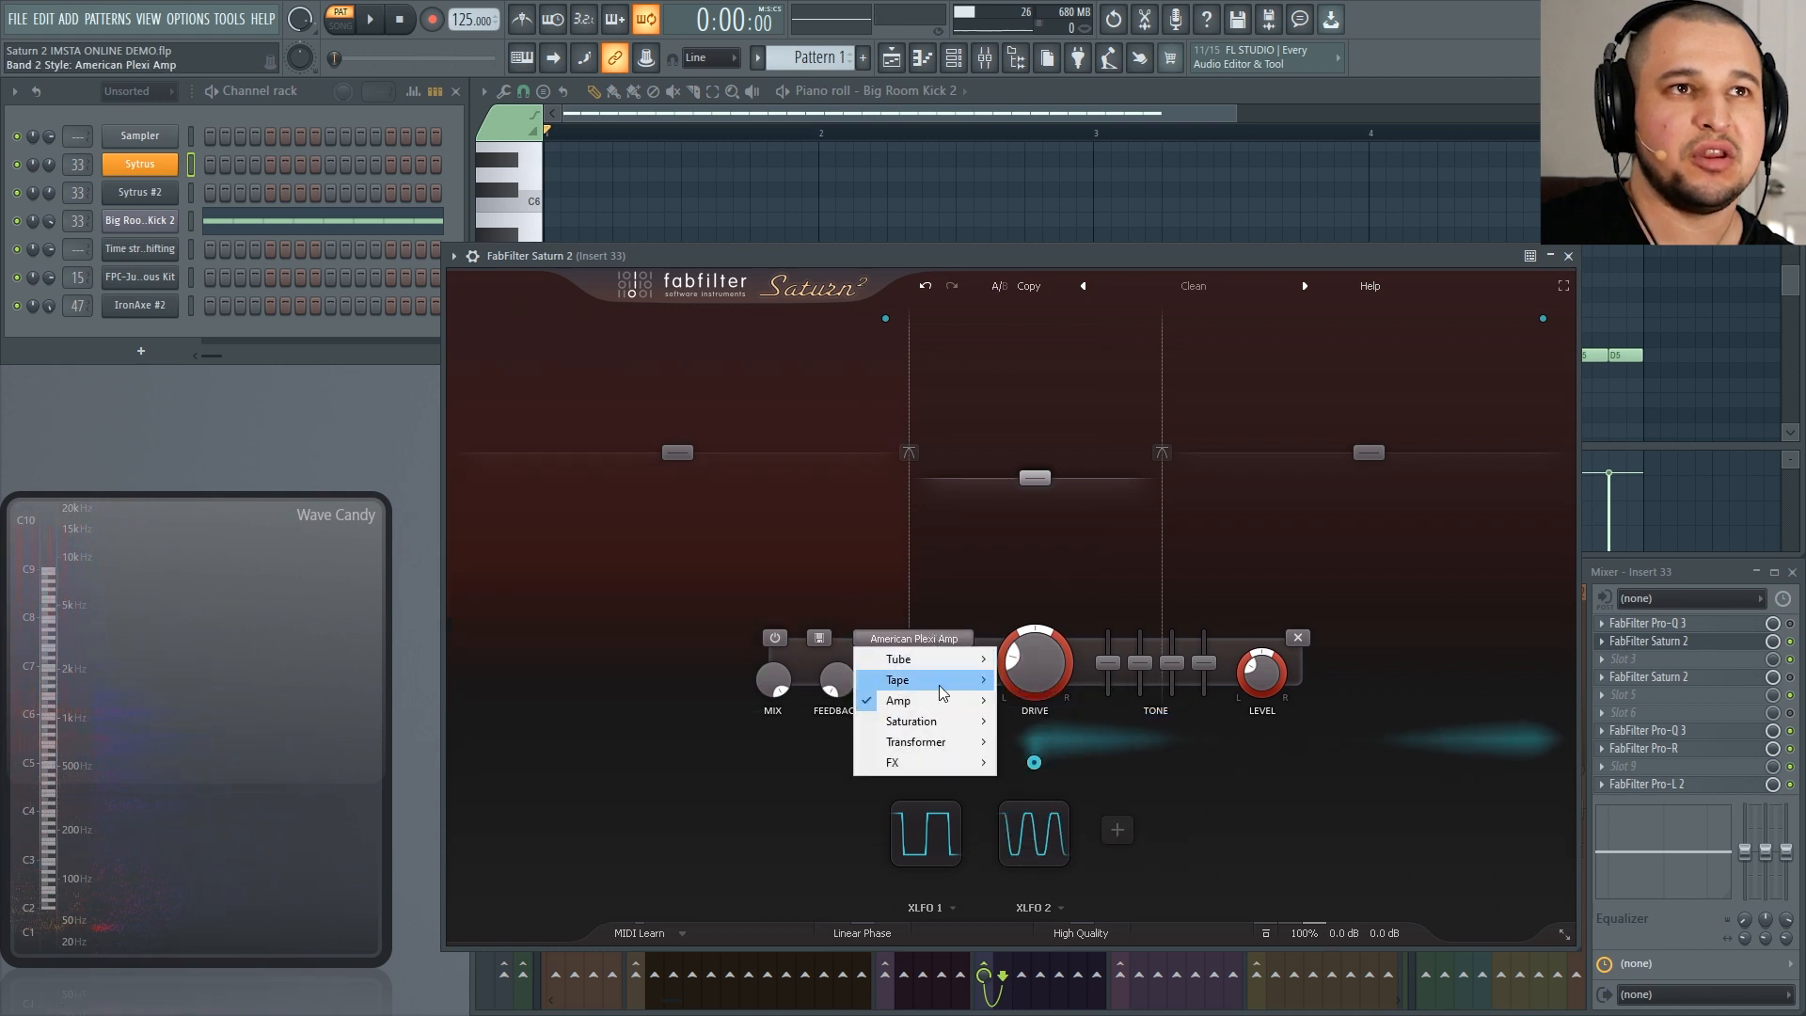
pyautogui.moveTo(941, 700)
pyautogui.click(1072, 700)
# Step: Reshape Band 2's tone during playback, setting its level to -15.57 dB and its Dynamics to 0.502
pyautogui.press('space')
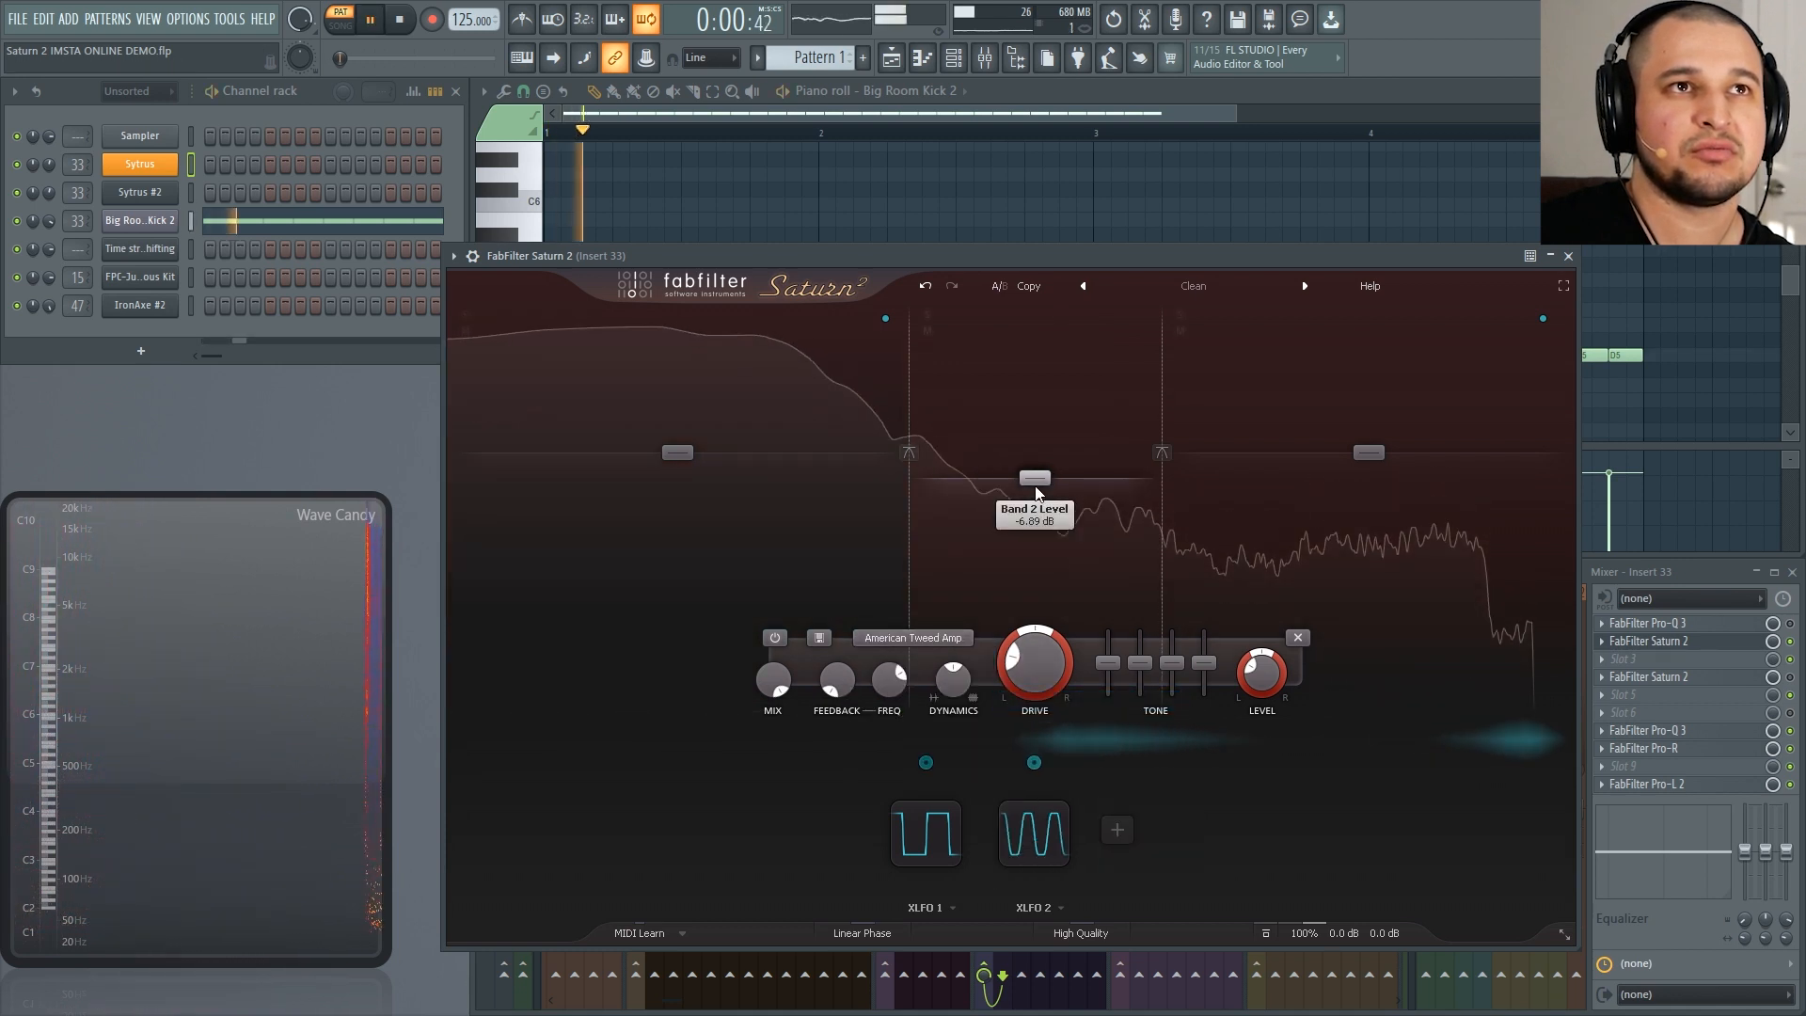
pyautogui.moveTo(1038, 491); pyautogui.dragTo(1039, 453)
pyautogui.moveTo(1139, 663); pyautogui.dragTo(1175, 686)
pyautogui.moveTo(1035, 439); pyautogui.dragTo(1036, 509)
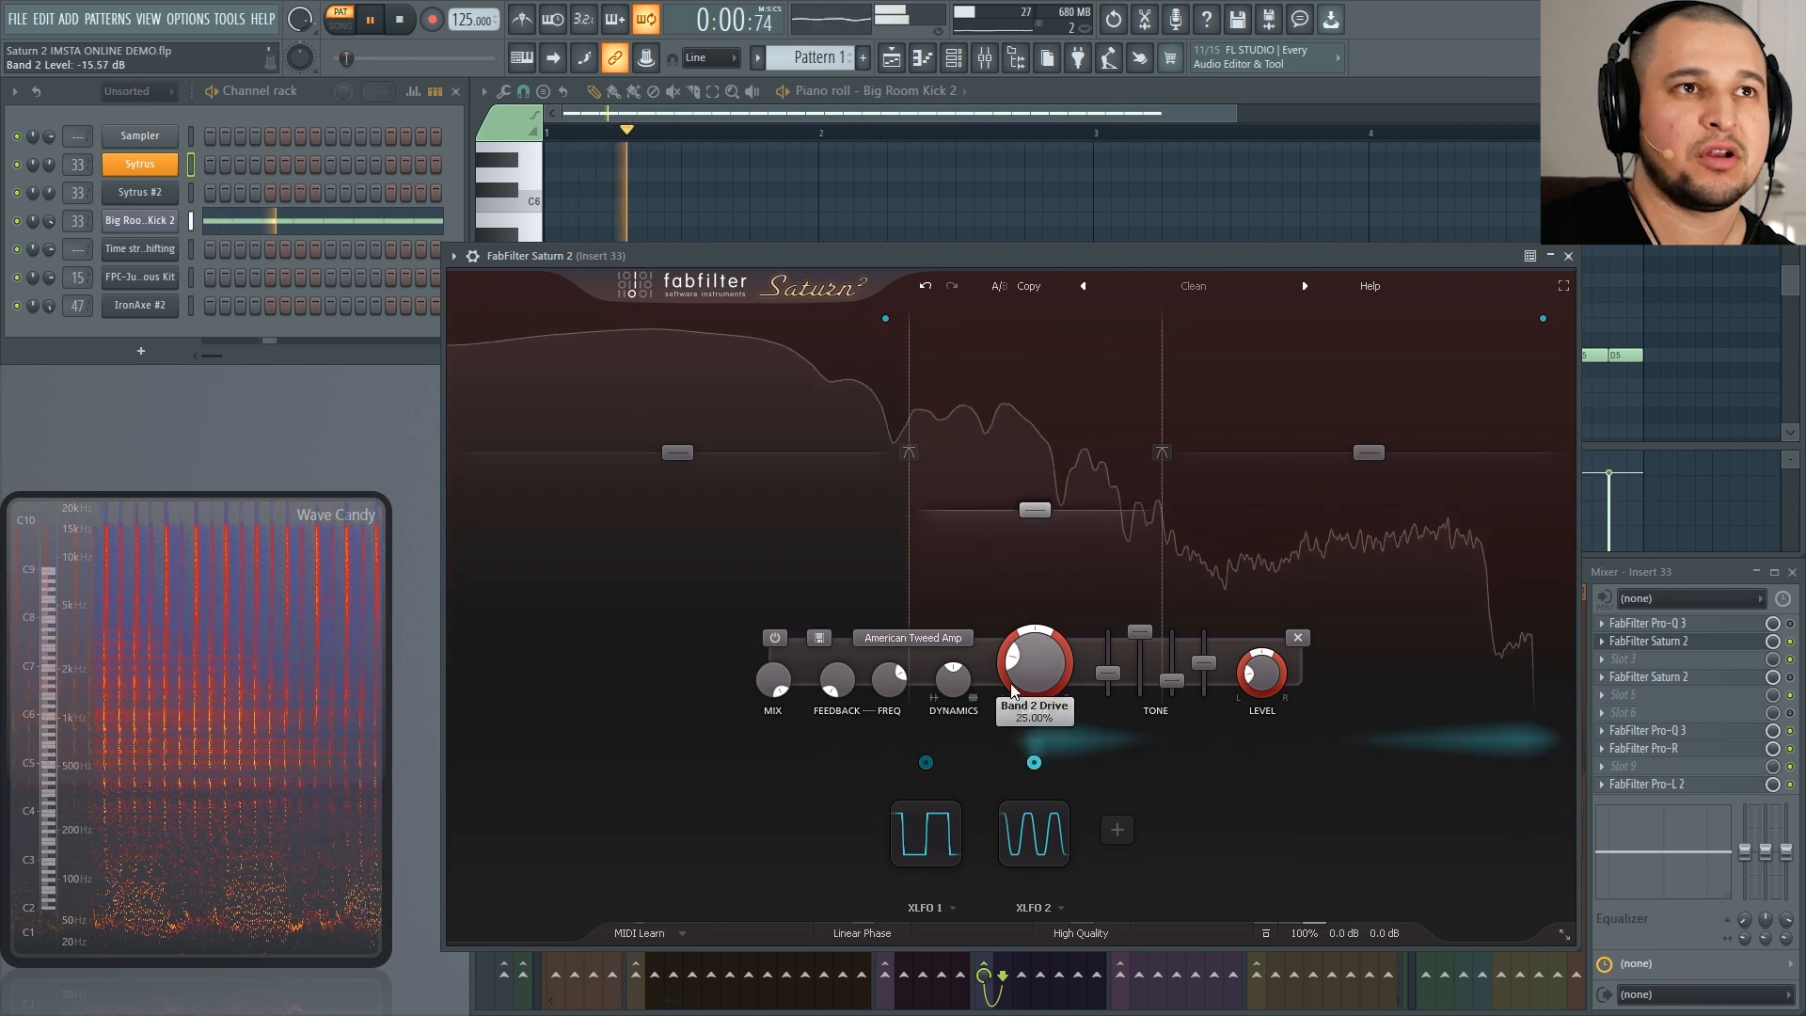
pyautogui.press('space')
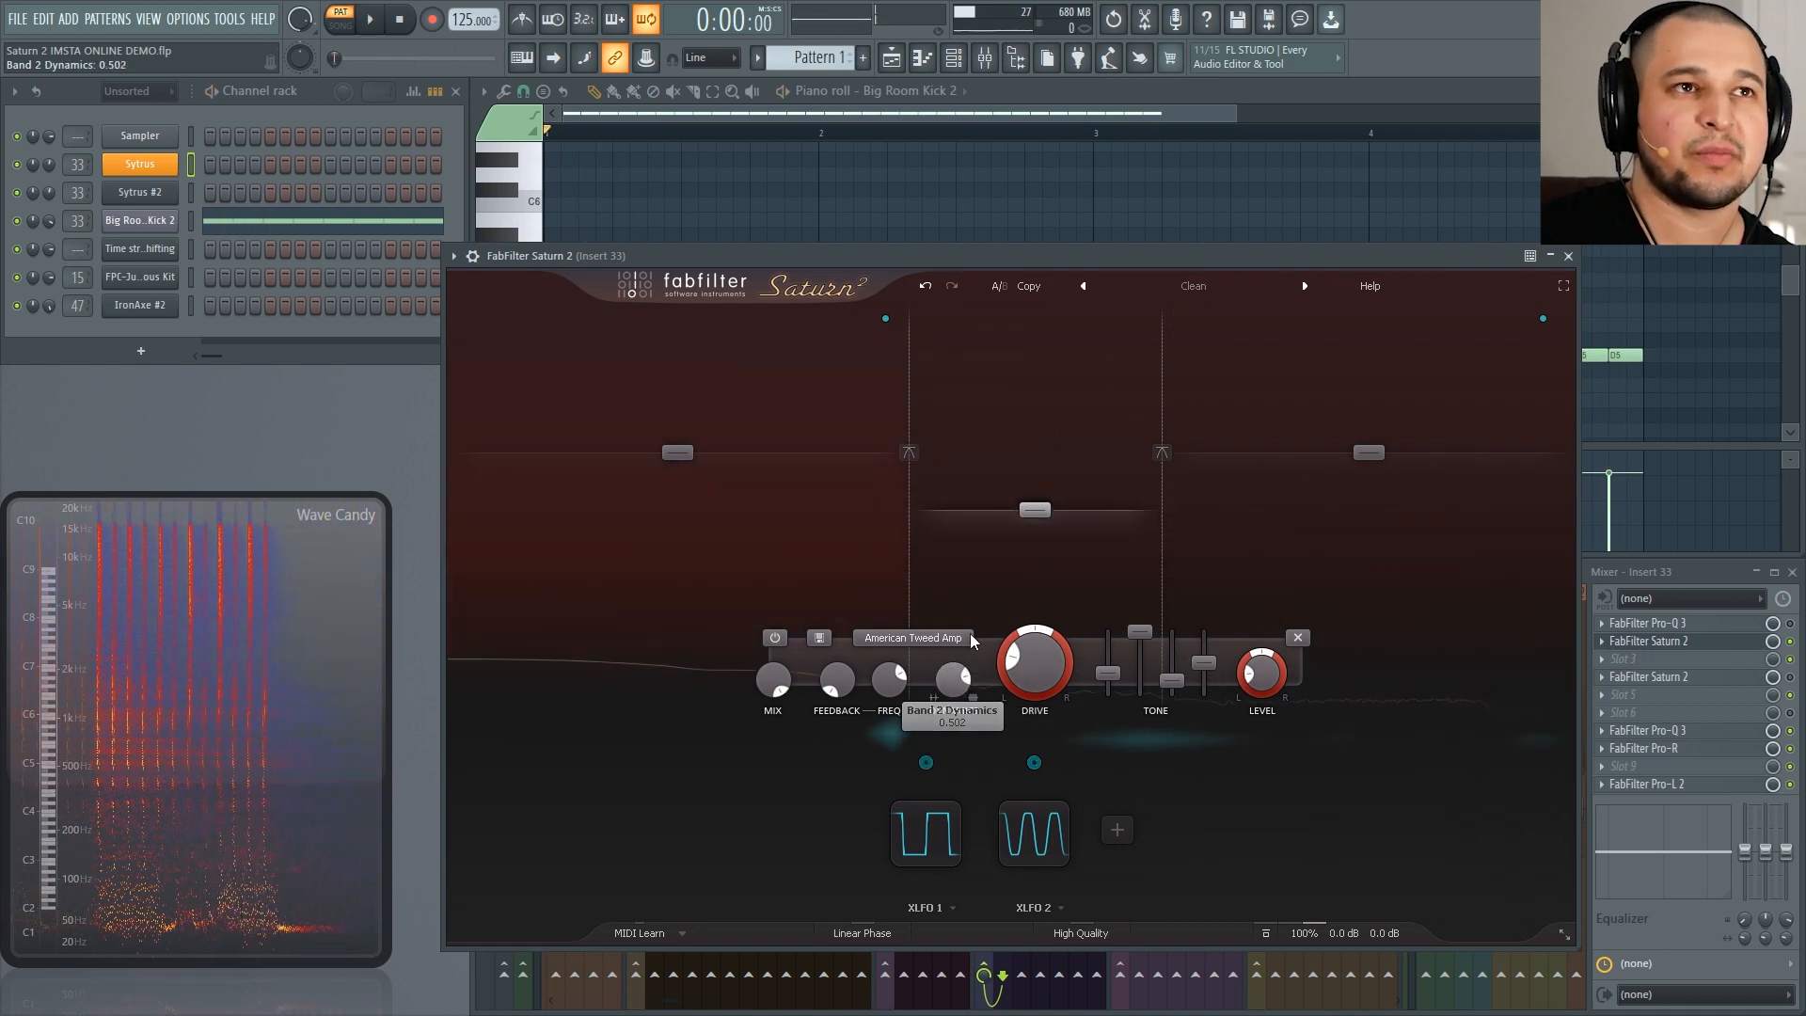
# Step: Set Band 2's Mid tone to +4.32 dB while listening to the pattern
pyautogui.press('space')
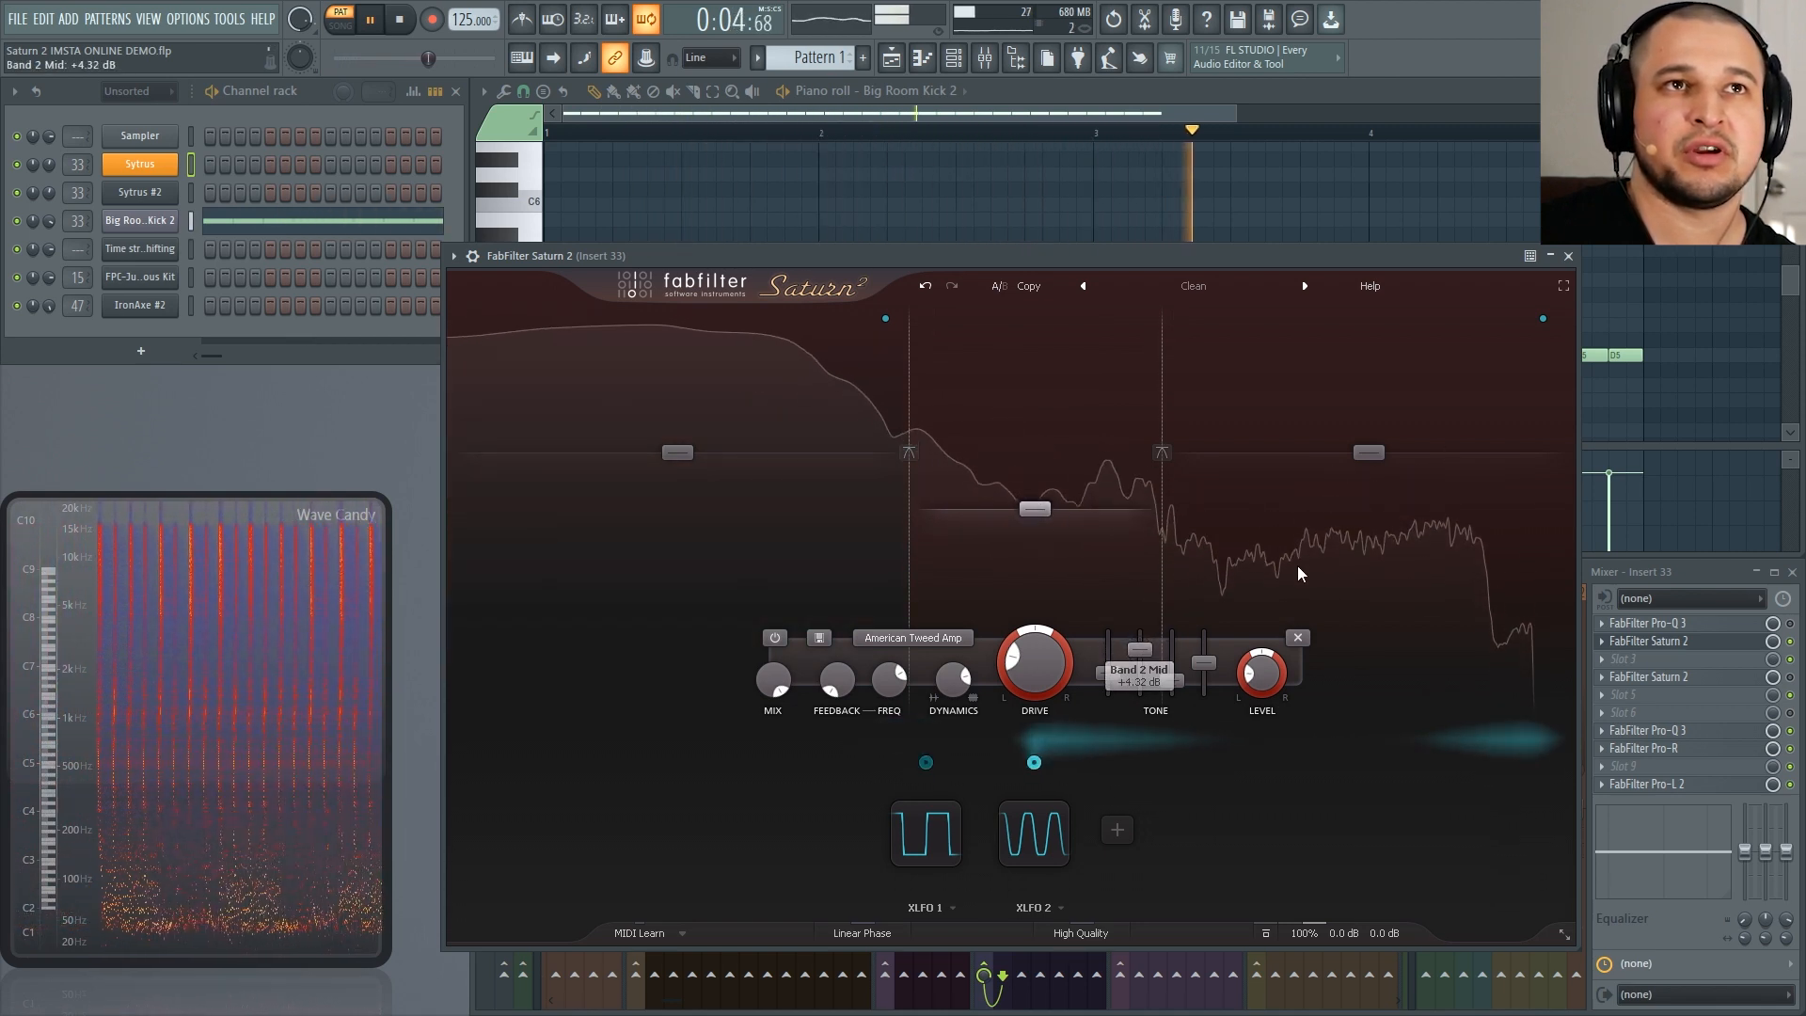
pyautogui.moveTo(1250, 552)
pyautogui.press('space')
# Step: Raise Band 3's level to +3.57 dB while the pattern plays, and stop playback
pyautogui.press('space')
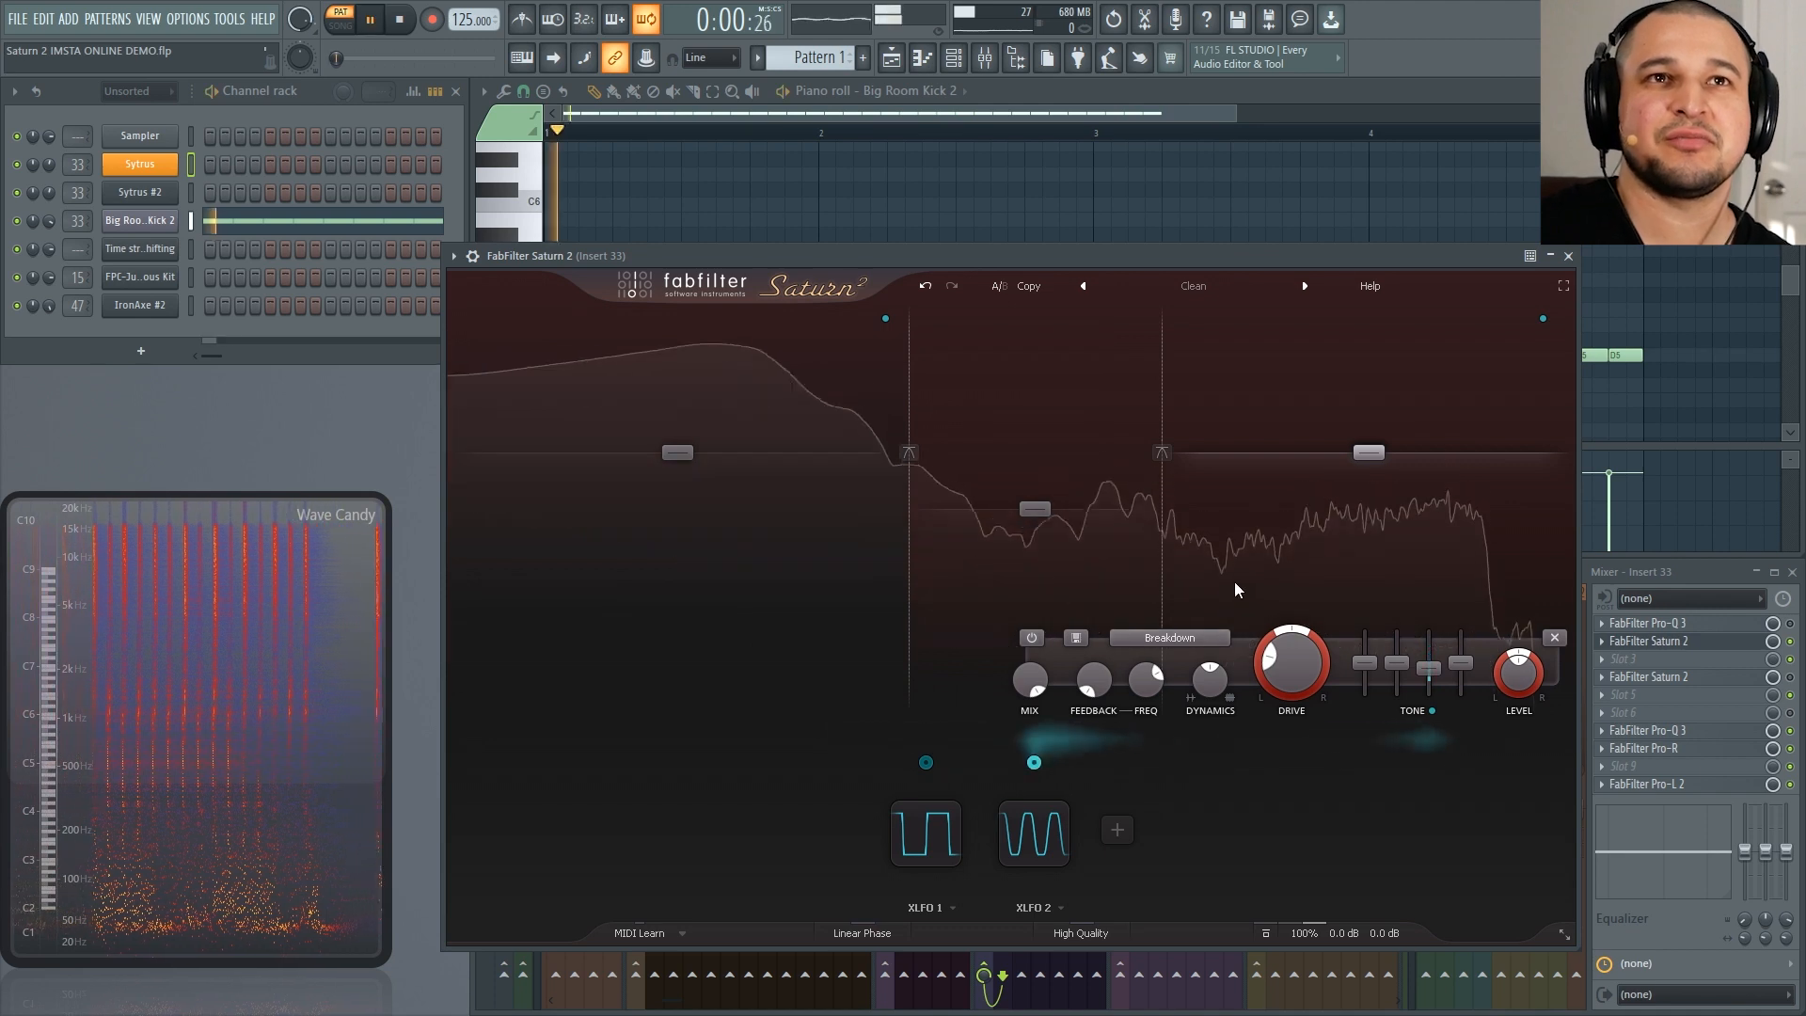
pyautogui.moveTo(1370, 454); pyautogui.dragTo(1371, 439)
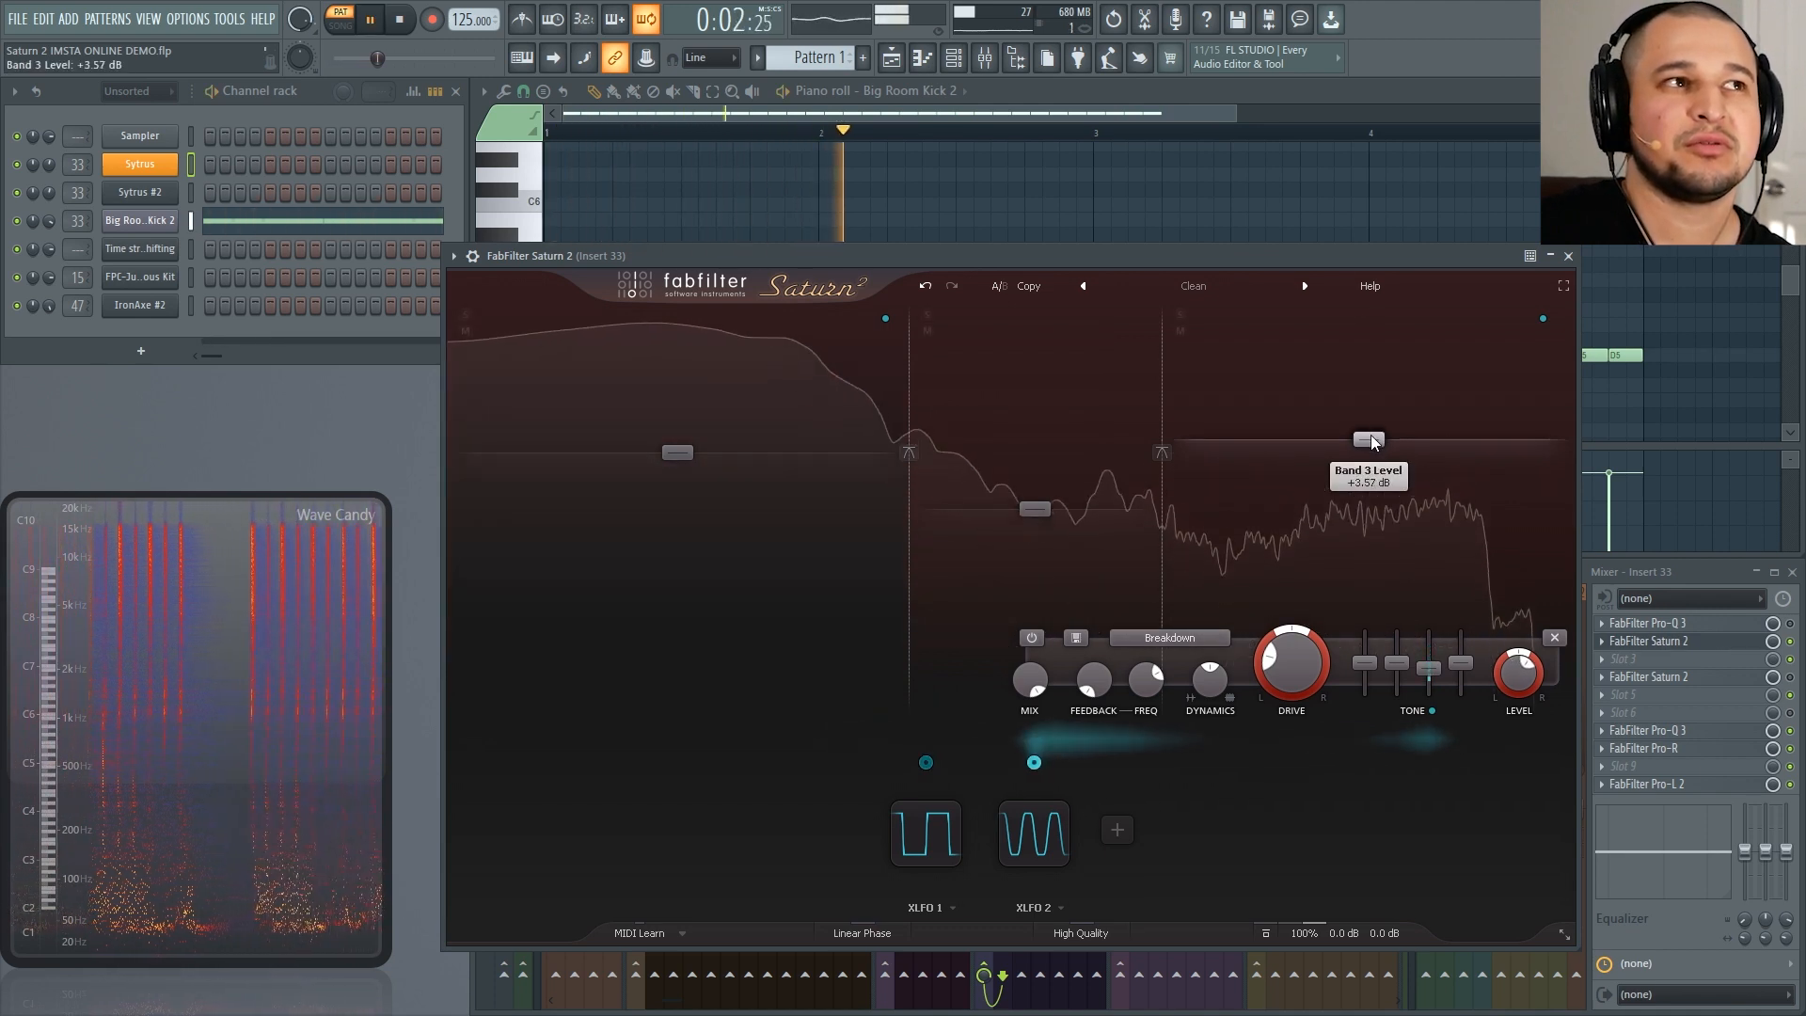
pyautogui.press('space')
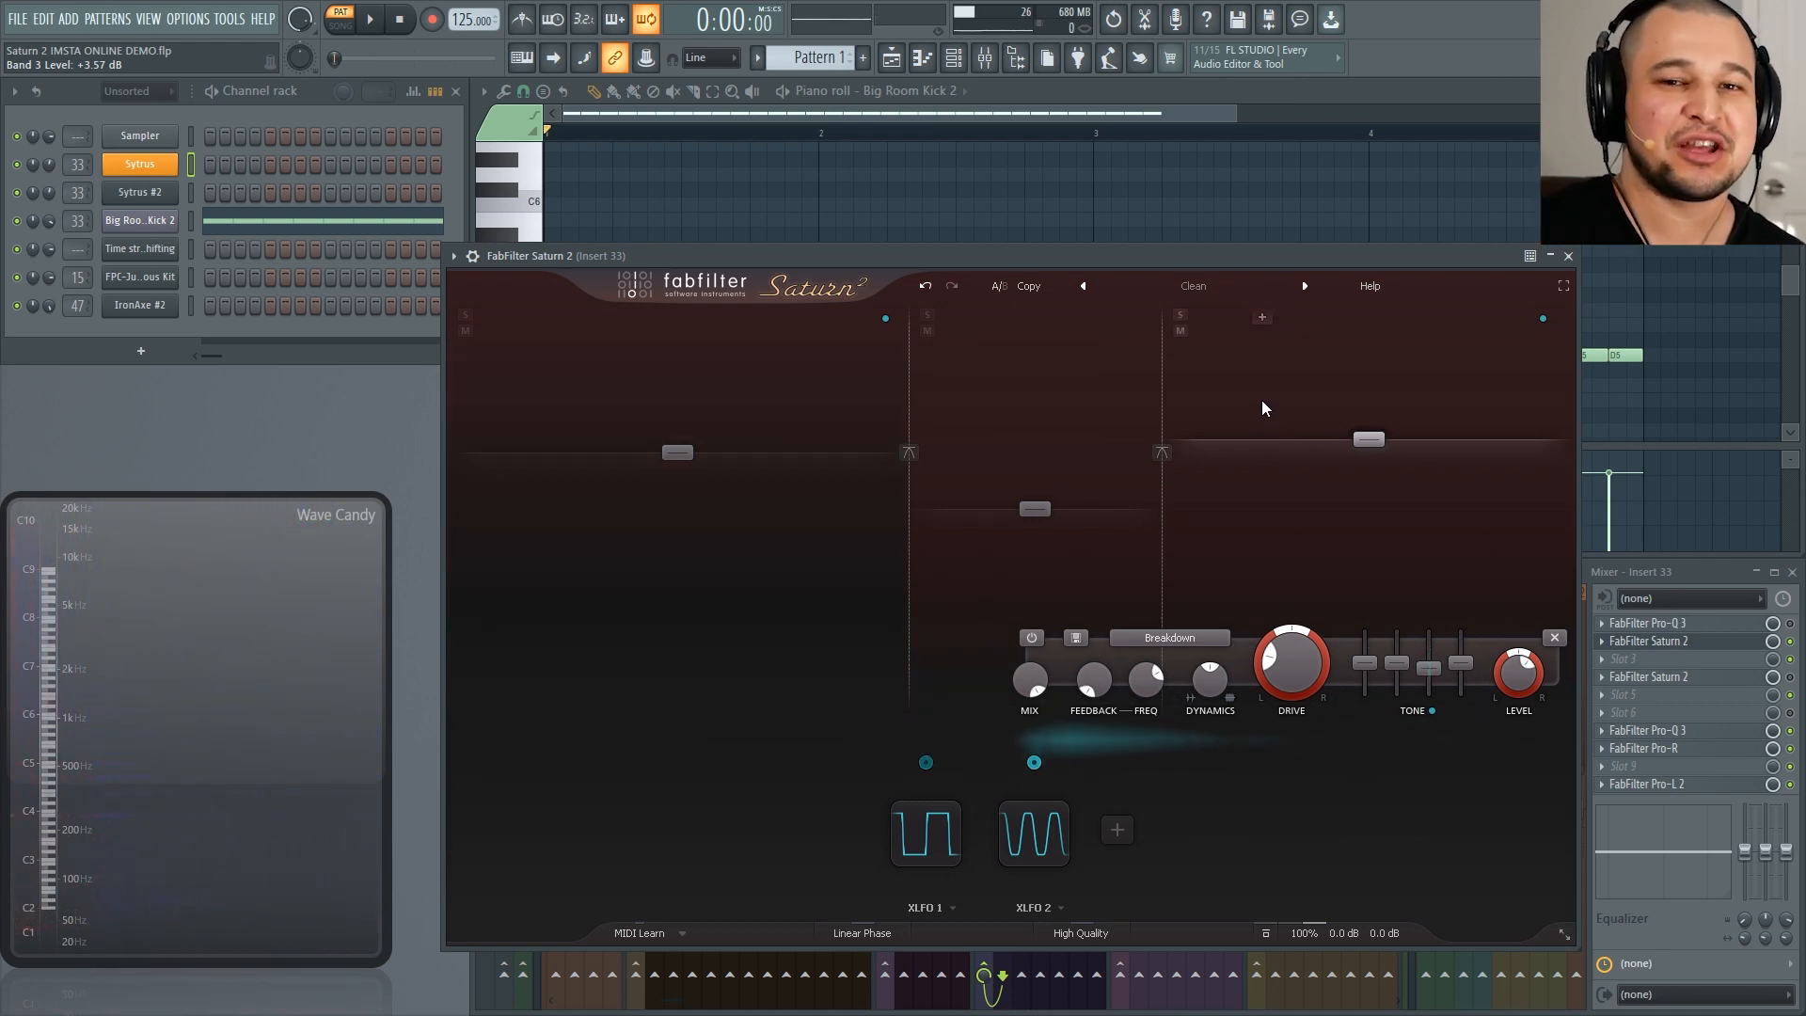
# Step: Play the finished multiband kick pattern and review the controls of Band 2 and Band 3
pyautogui.press('space')
pyautogui.click(1093, 546)
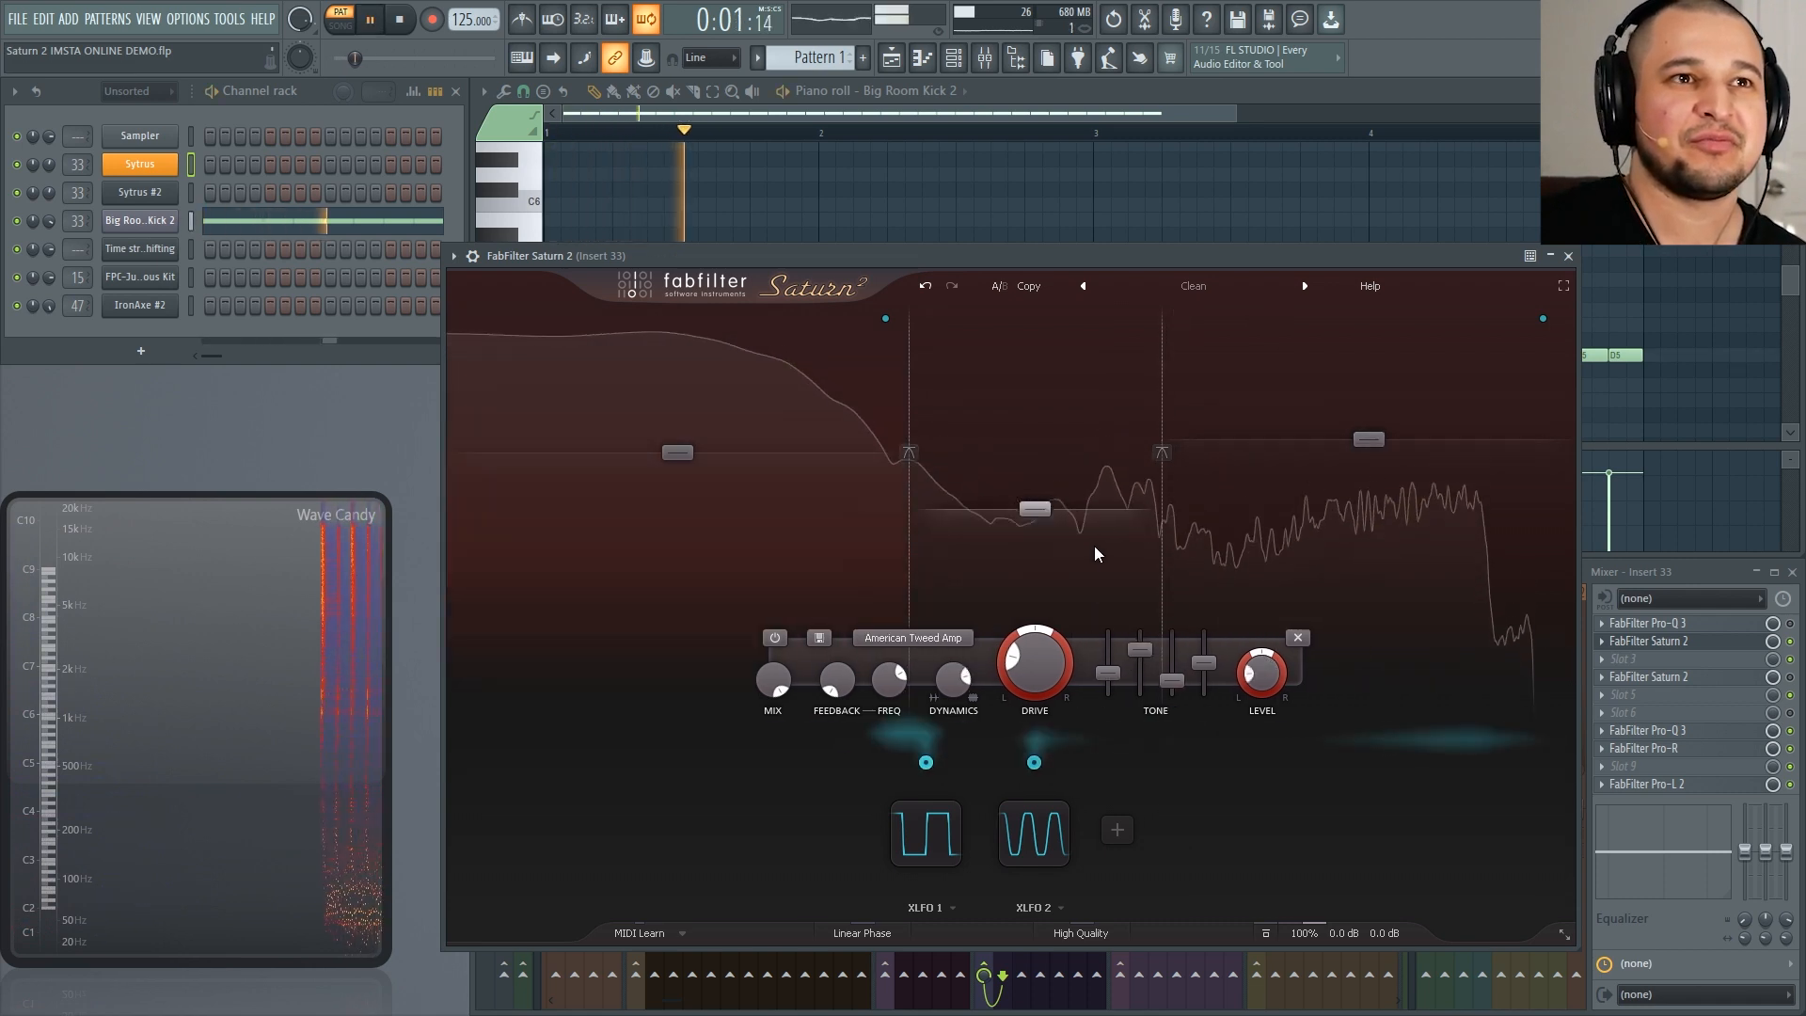
pyautogui.click(1265, 563)
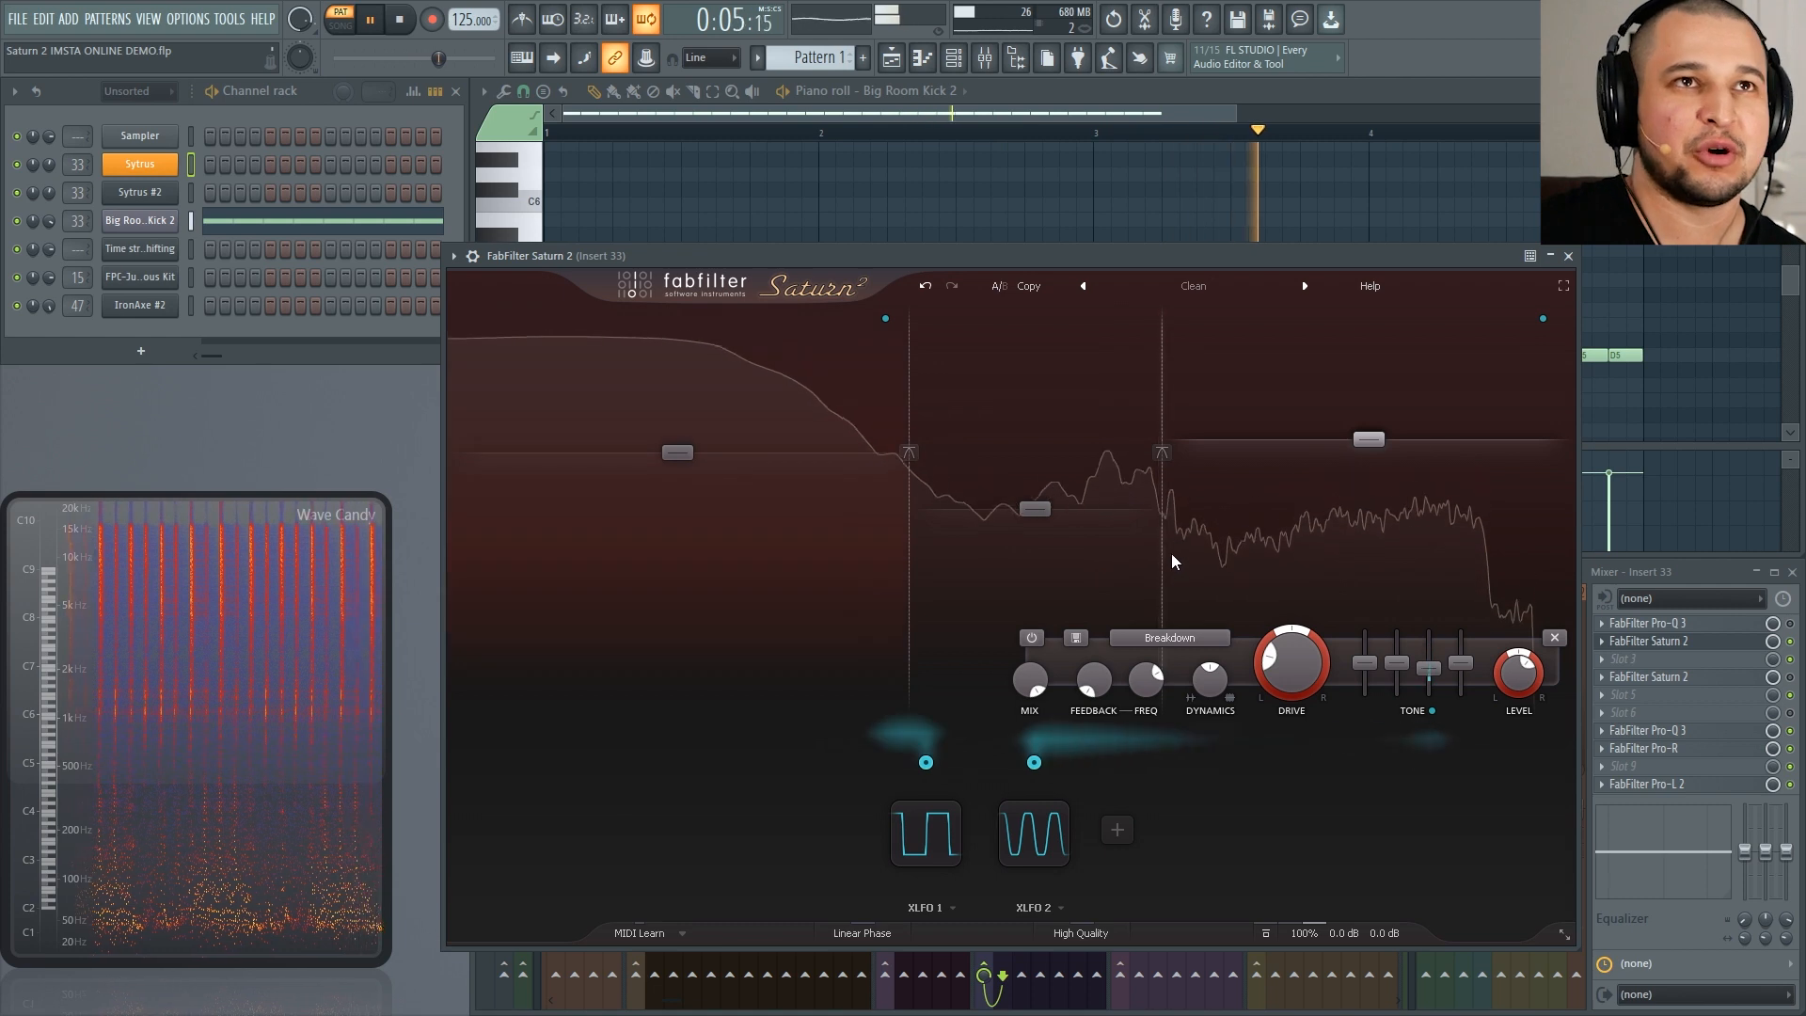
# Step: Move the crossover between the two upper bands to 2248.7 Hz and split the middle band at 1022.7 Hz
pyautogui.press('space')
pyautogui.moveTo(1170, 493); pyautogui.dragTo(1208, 528)
pyautogui.press('space')
pyautogui.press('space')
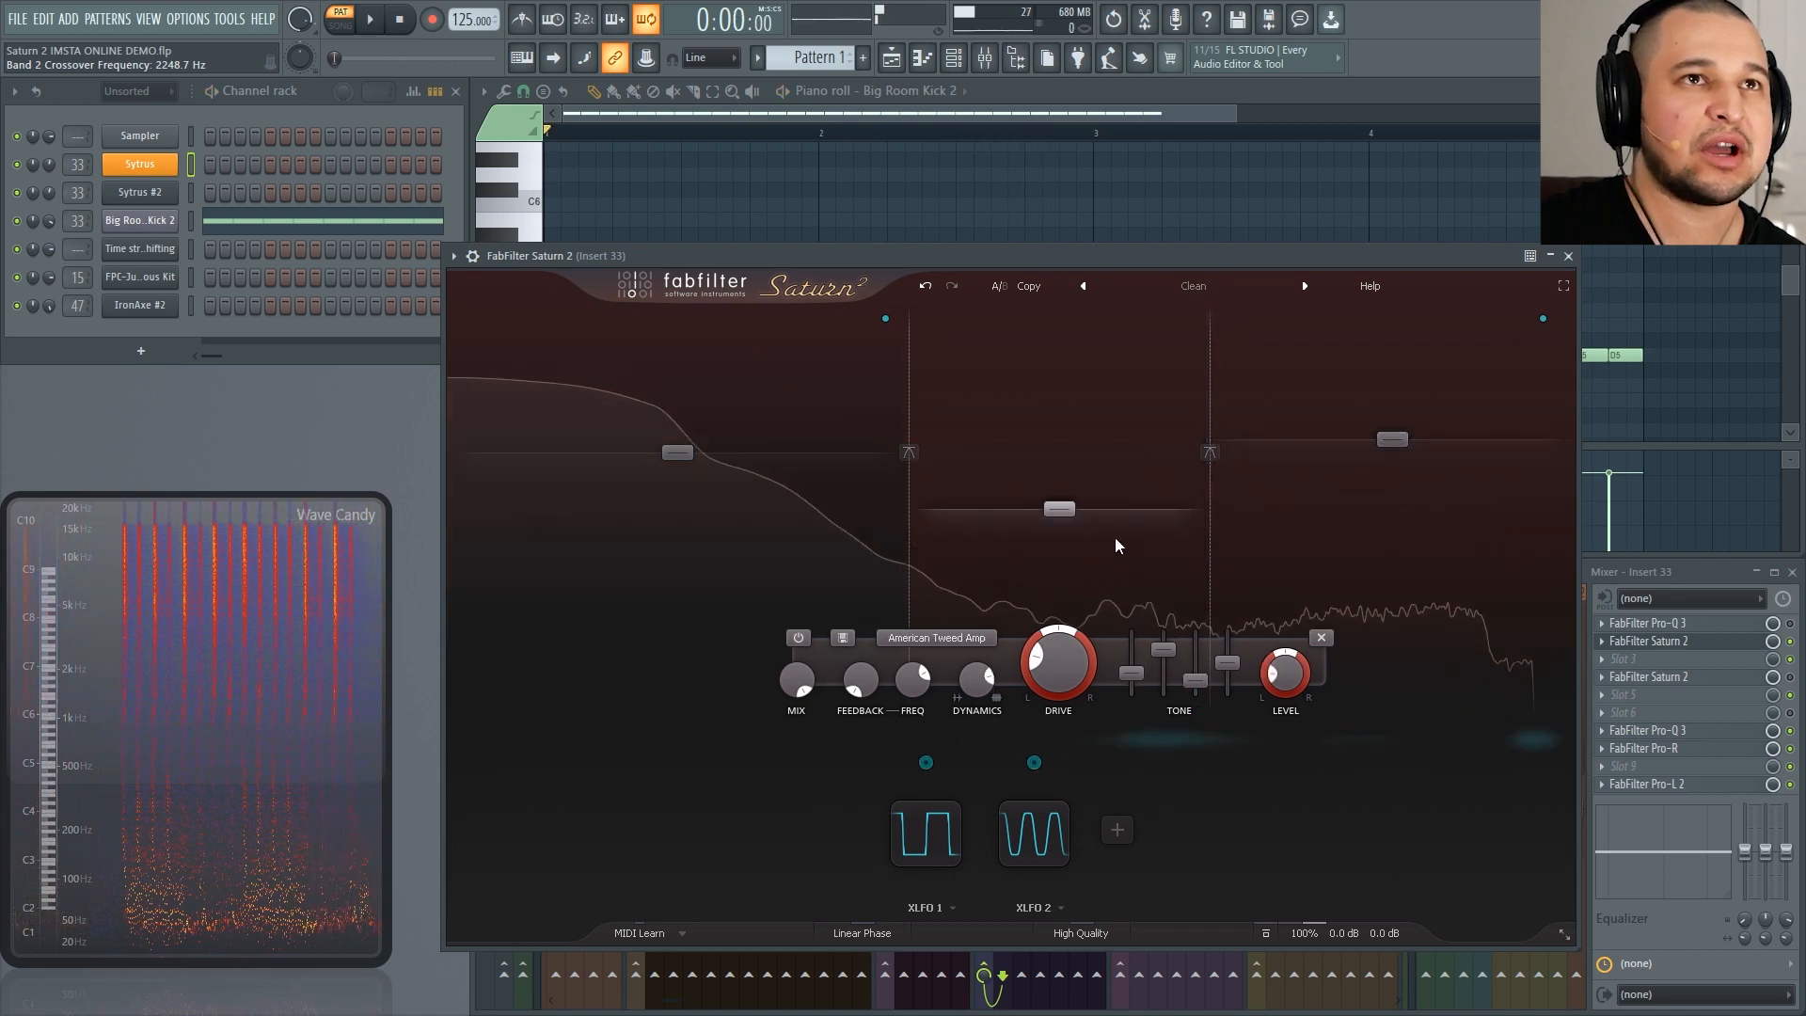
pyautogui.click(1117, 323)
pyautogui.moveTo(1116, 323); pyautogui.dragTo(1108, 354)
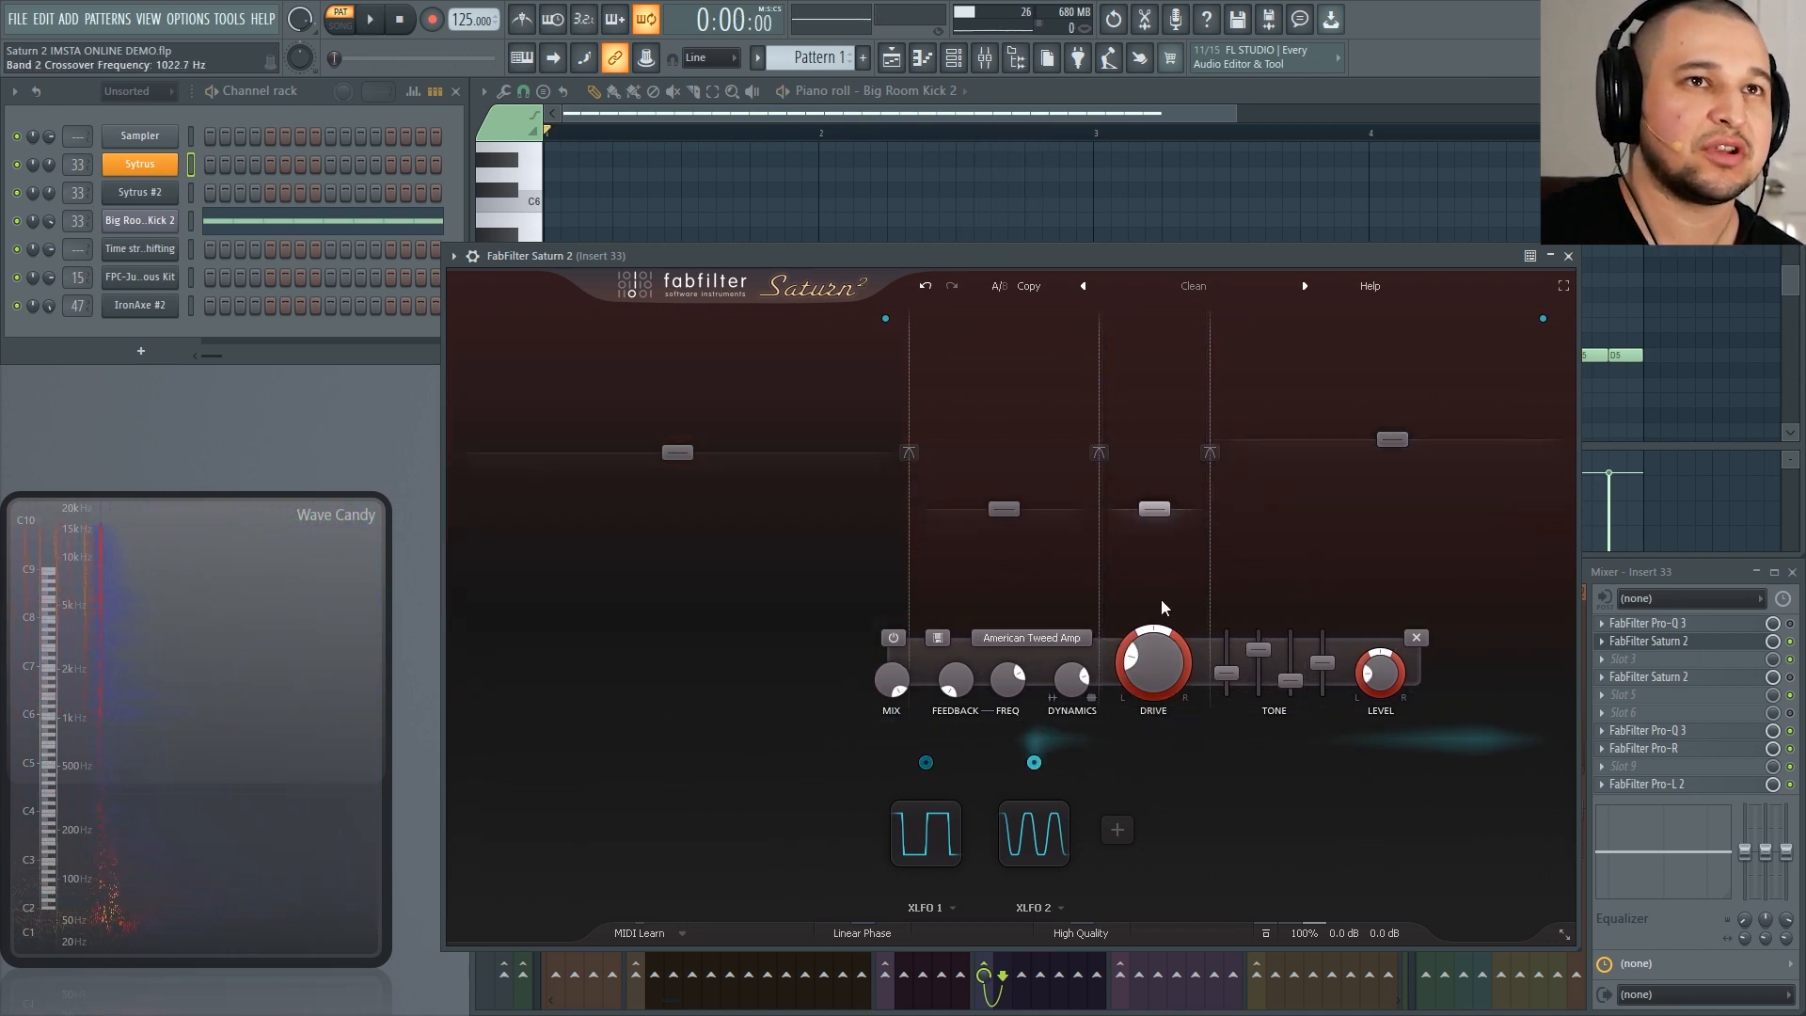
# Step: Add a new XY controller and a third XLFO to the modulation sources
pyautogui.click(1115, 828)
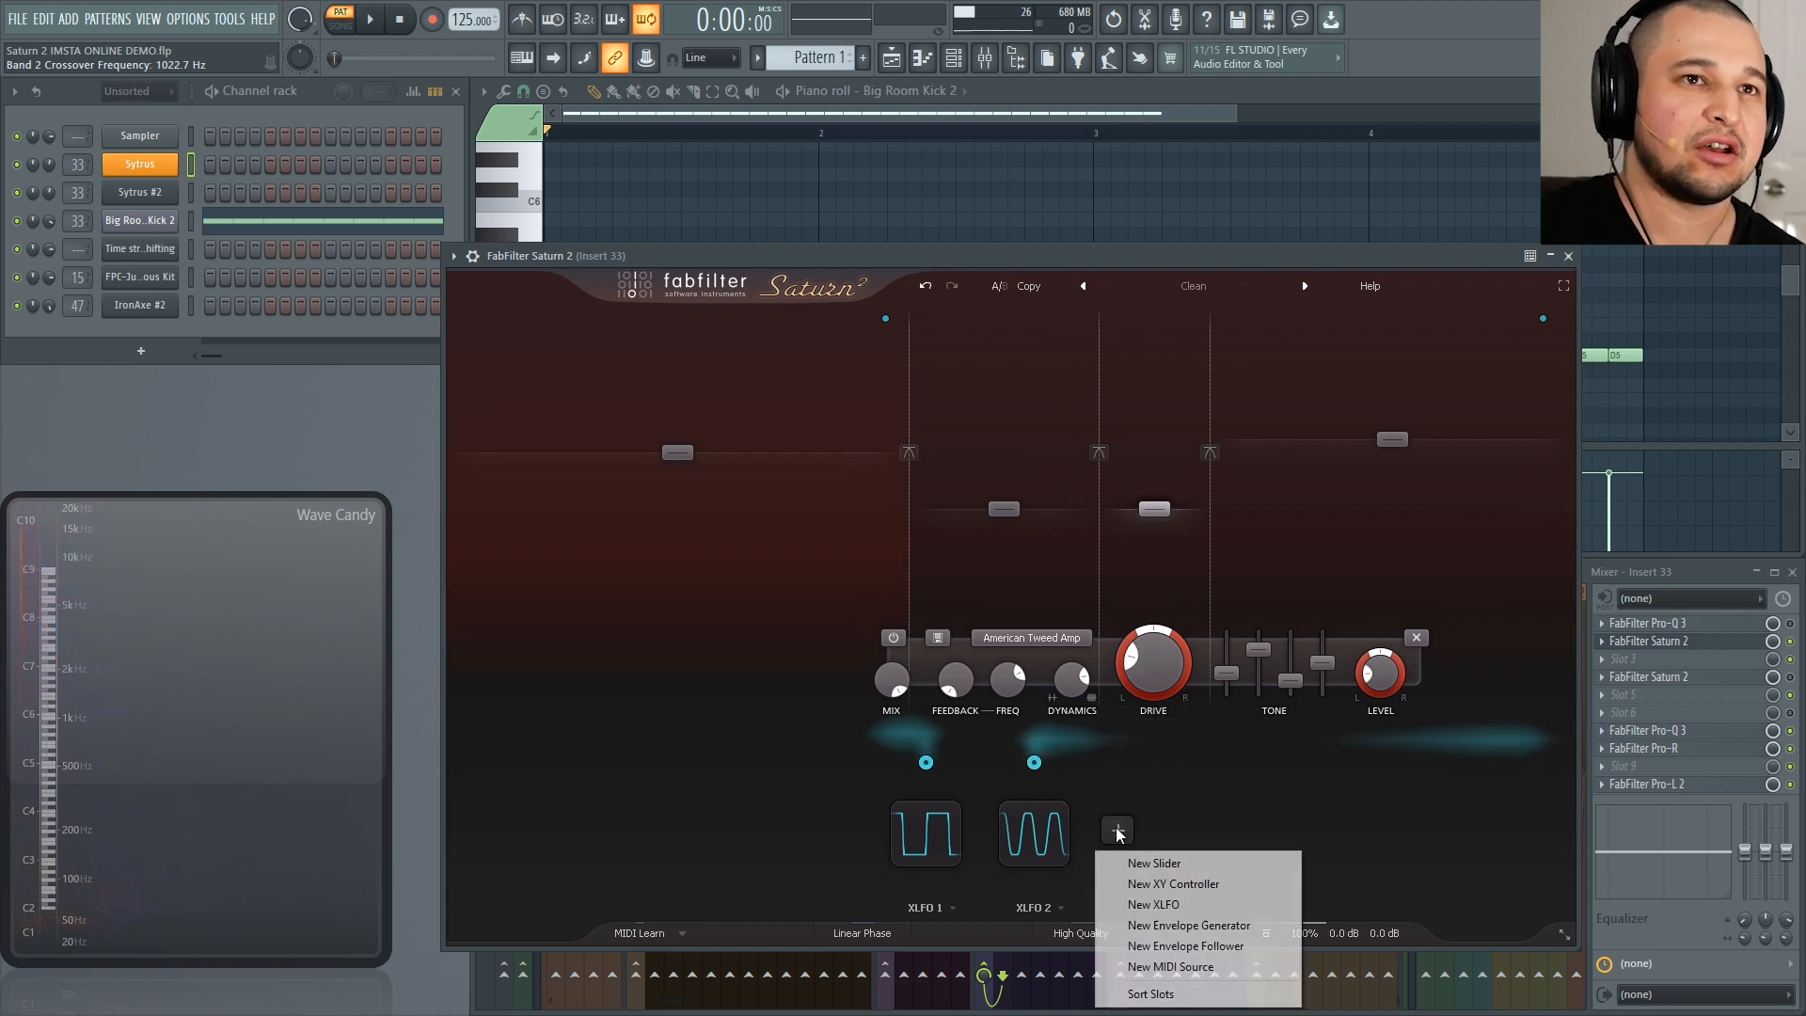
pyautogui.click(1209, 885)
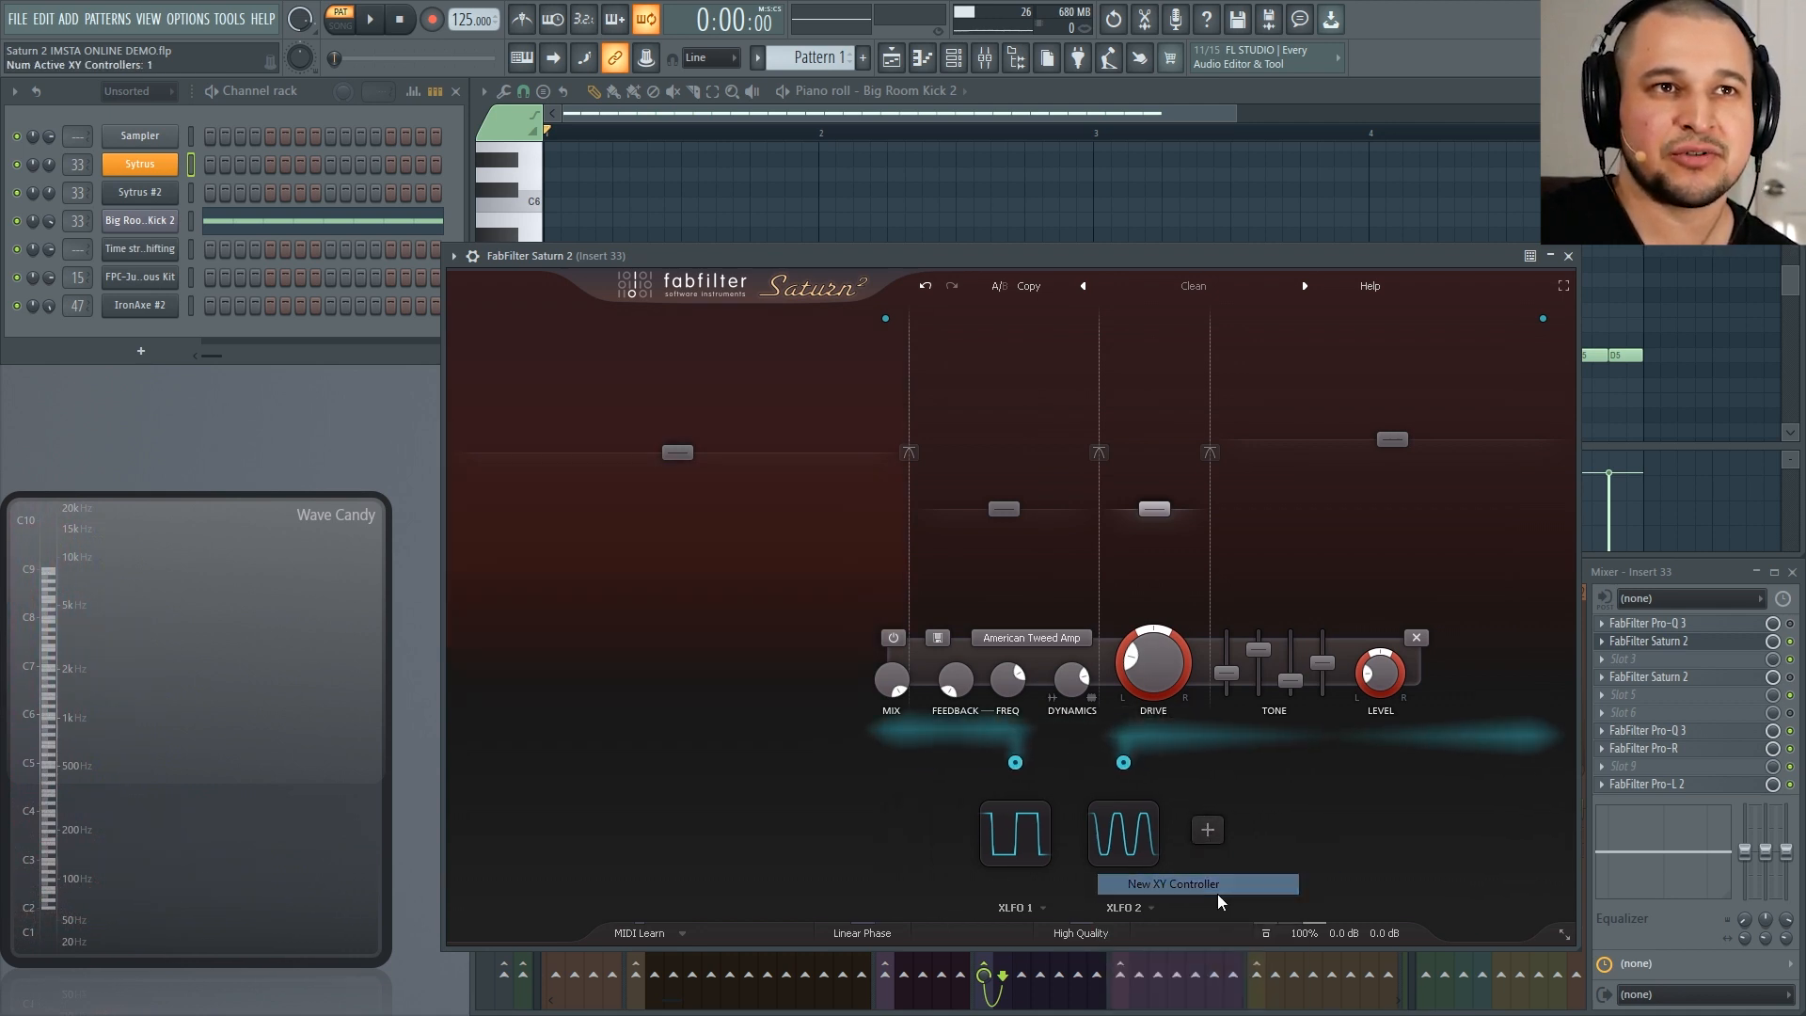
pyautogui.click(1218, 830)
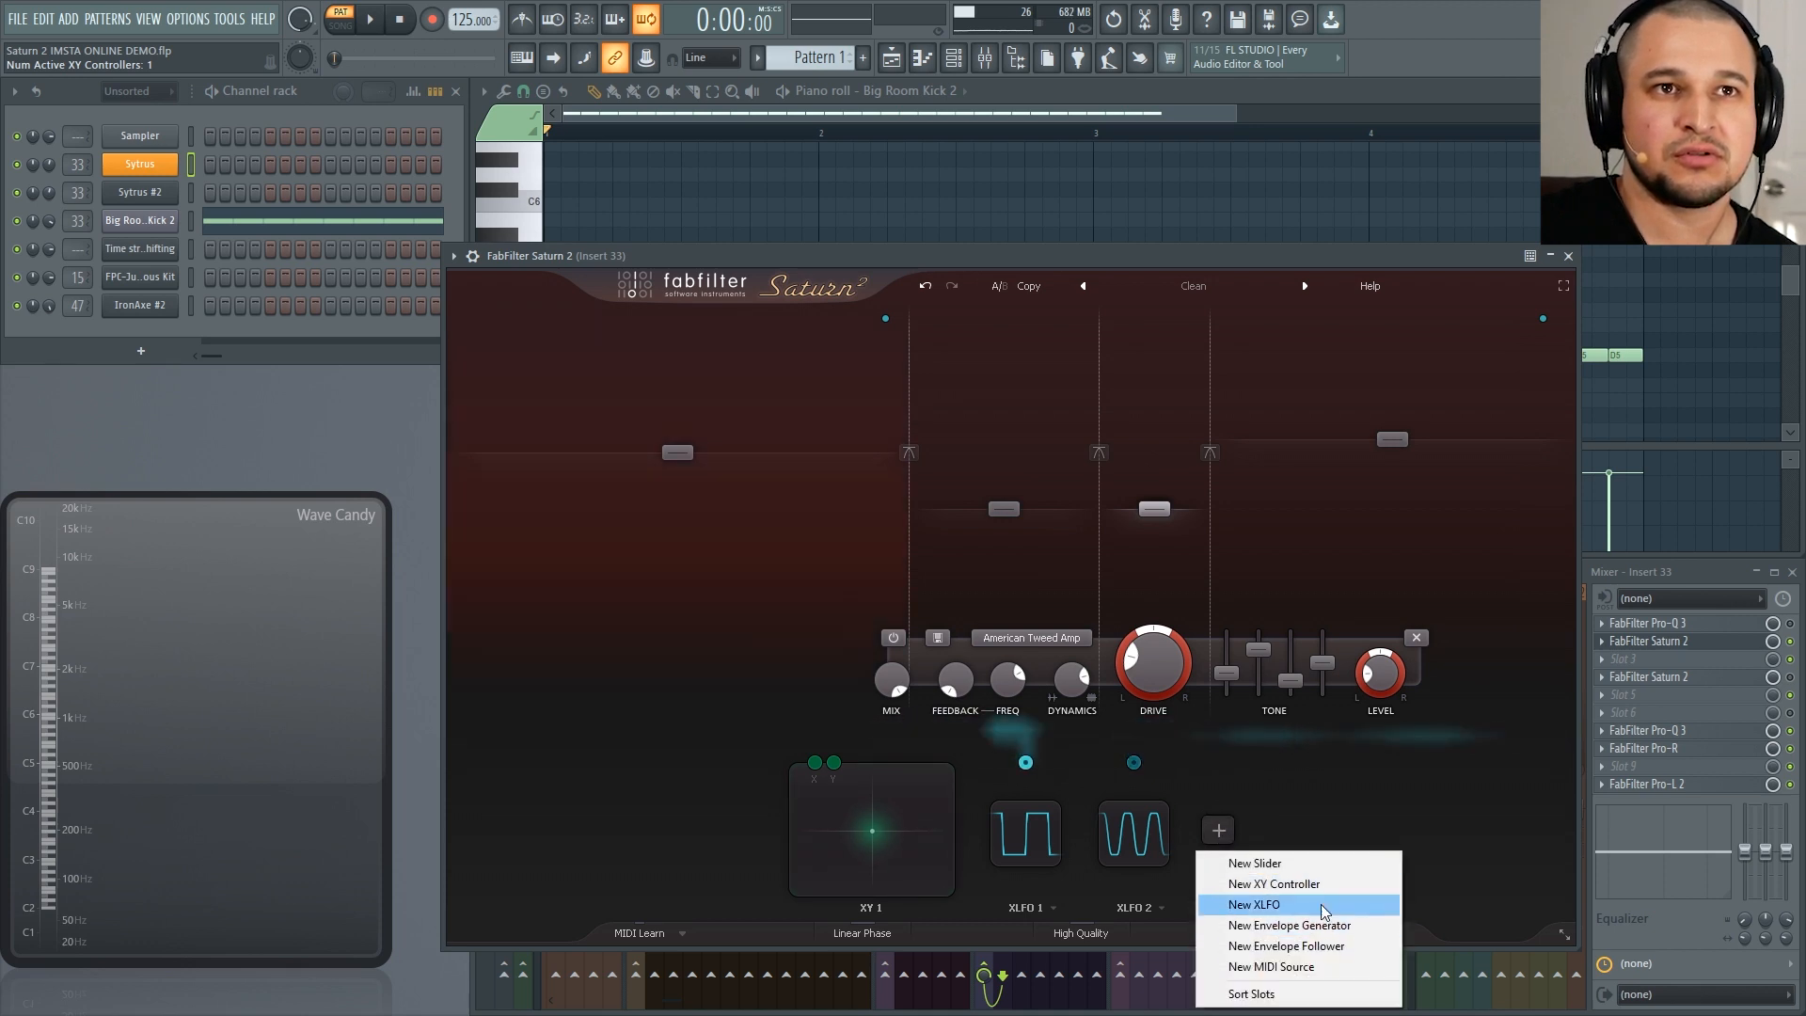
pyautogui.click(1323, 905)
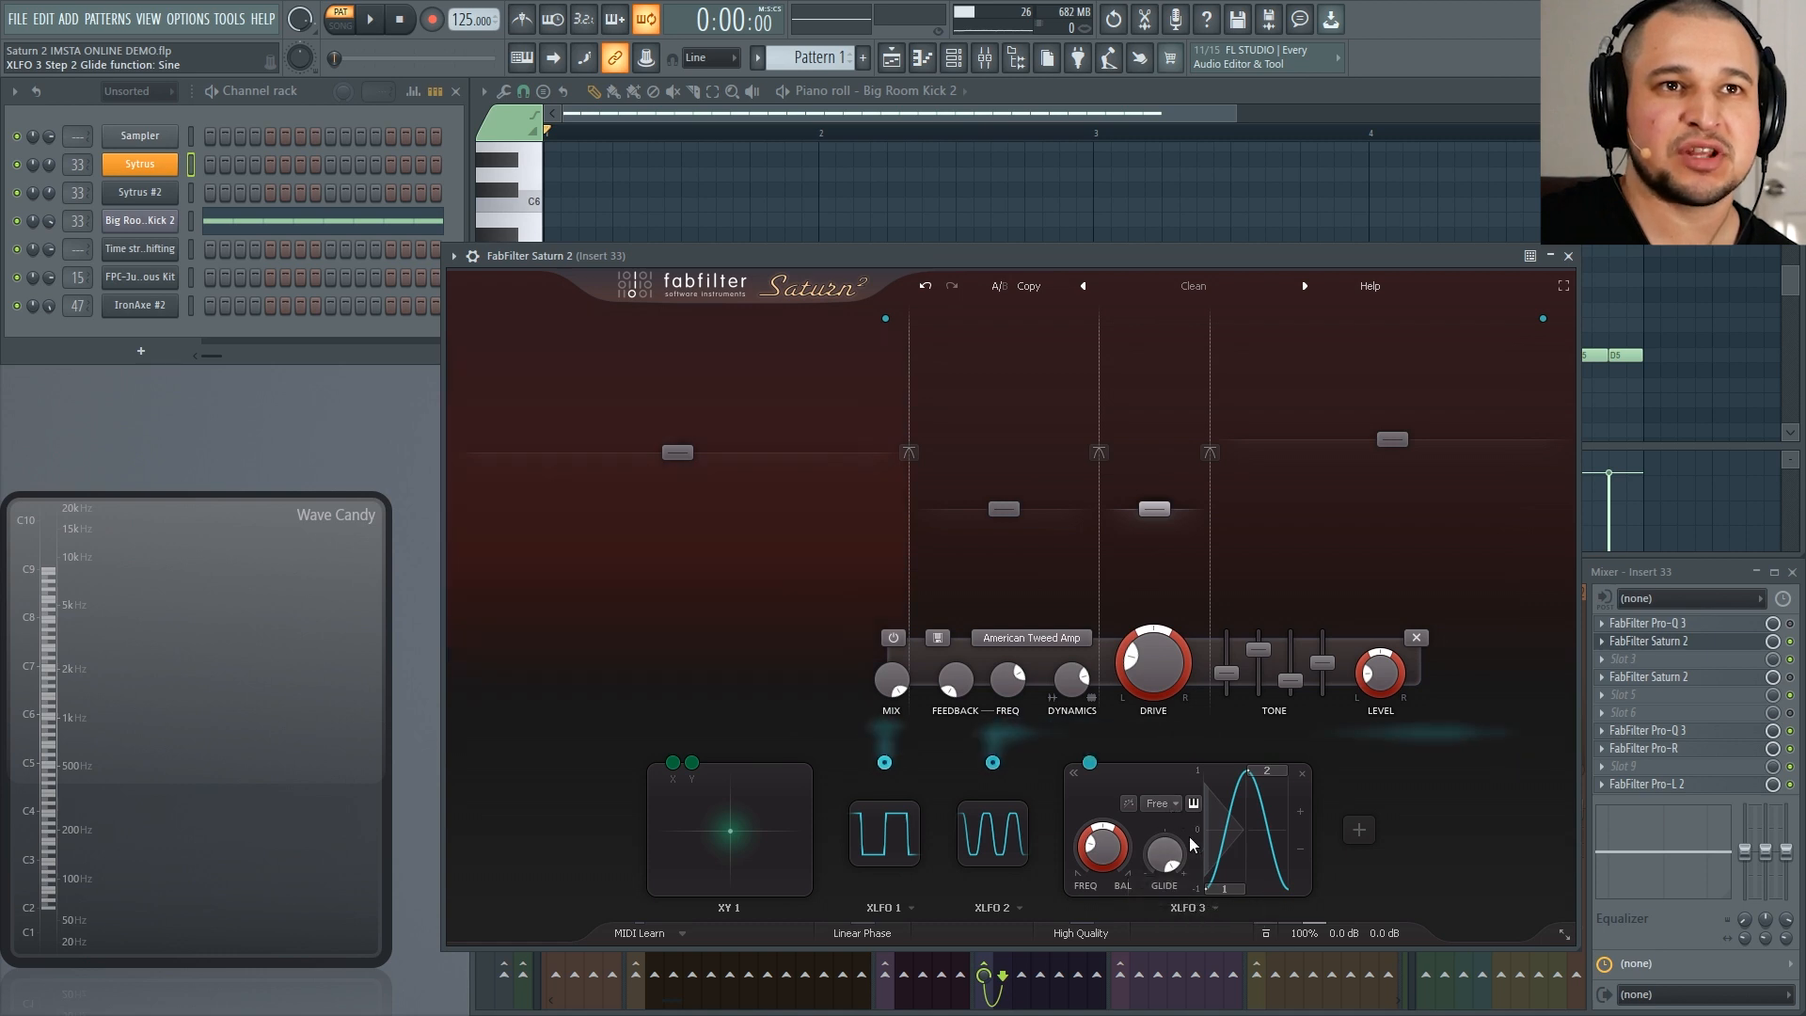
# Step: Extend XLFO 3 to four steps, reshape the step values into an uneven wave, and sync it to 1/4
pyautogui.click(1301, 815)
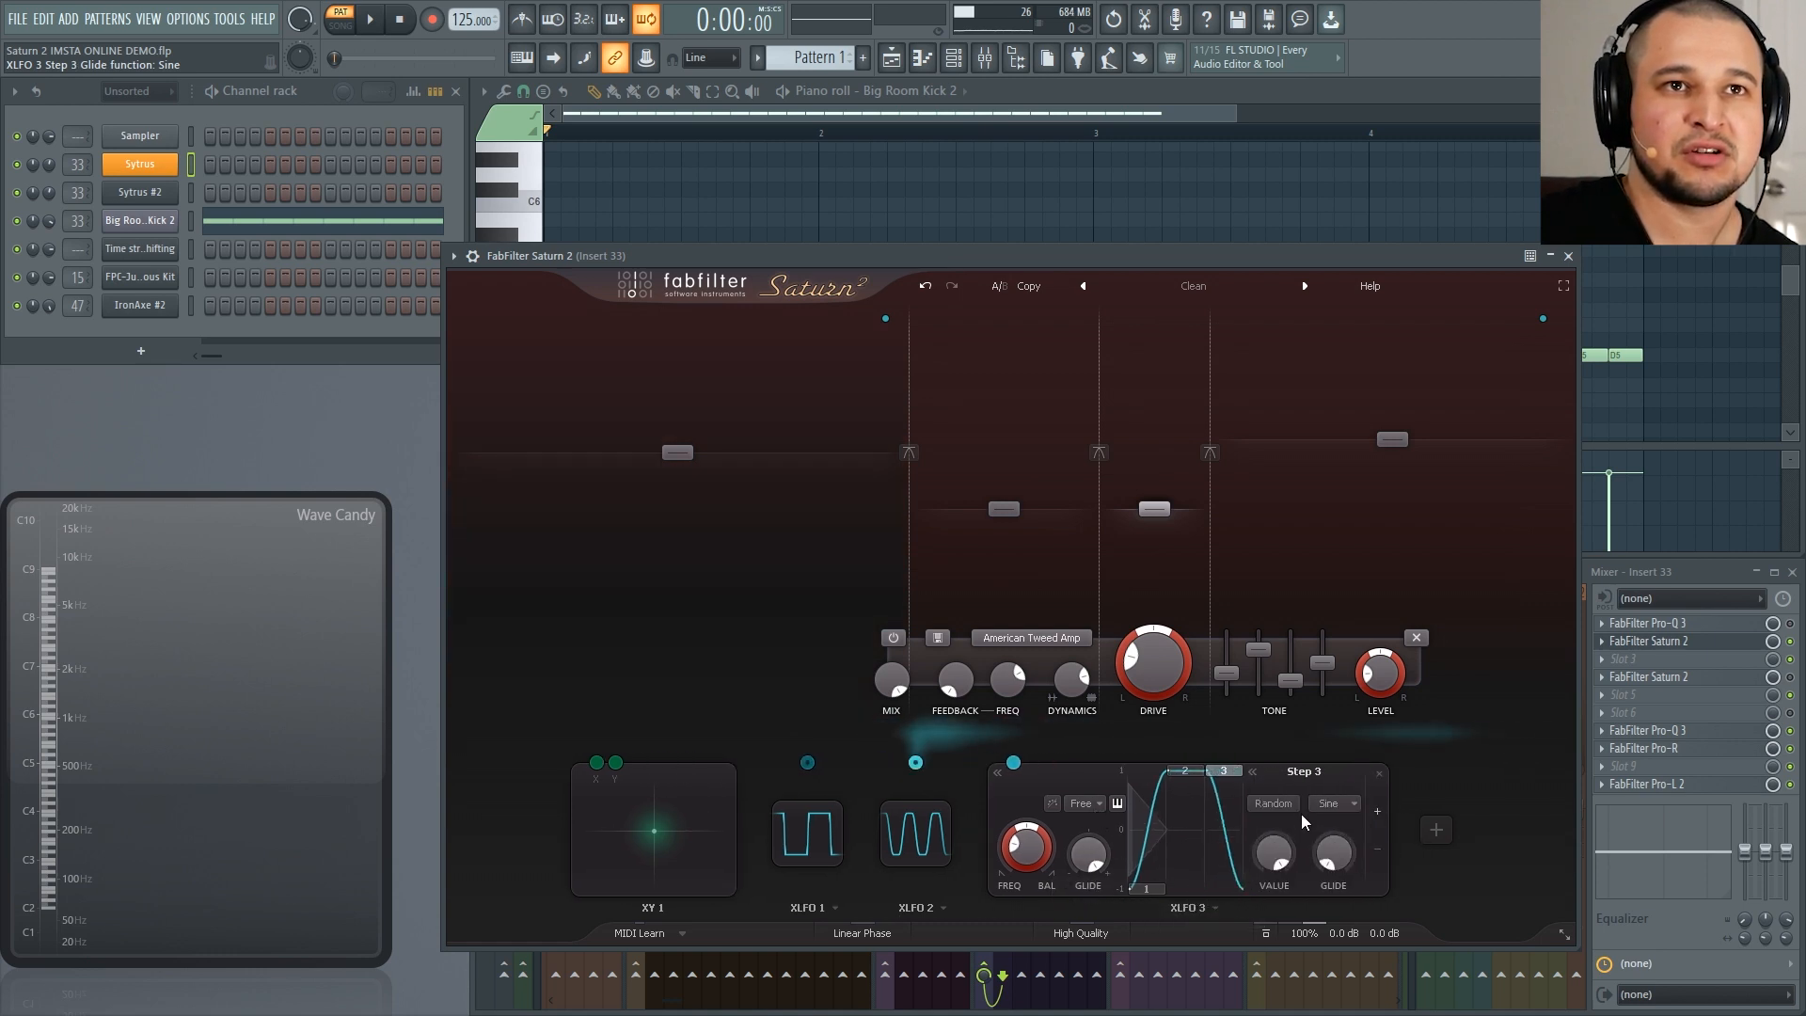
pyautogui.click(1373, 815)
pyautogui.moveTo(1195, 775); pyautogui.dragTo(1194, 820)
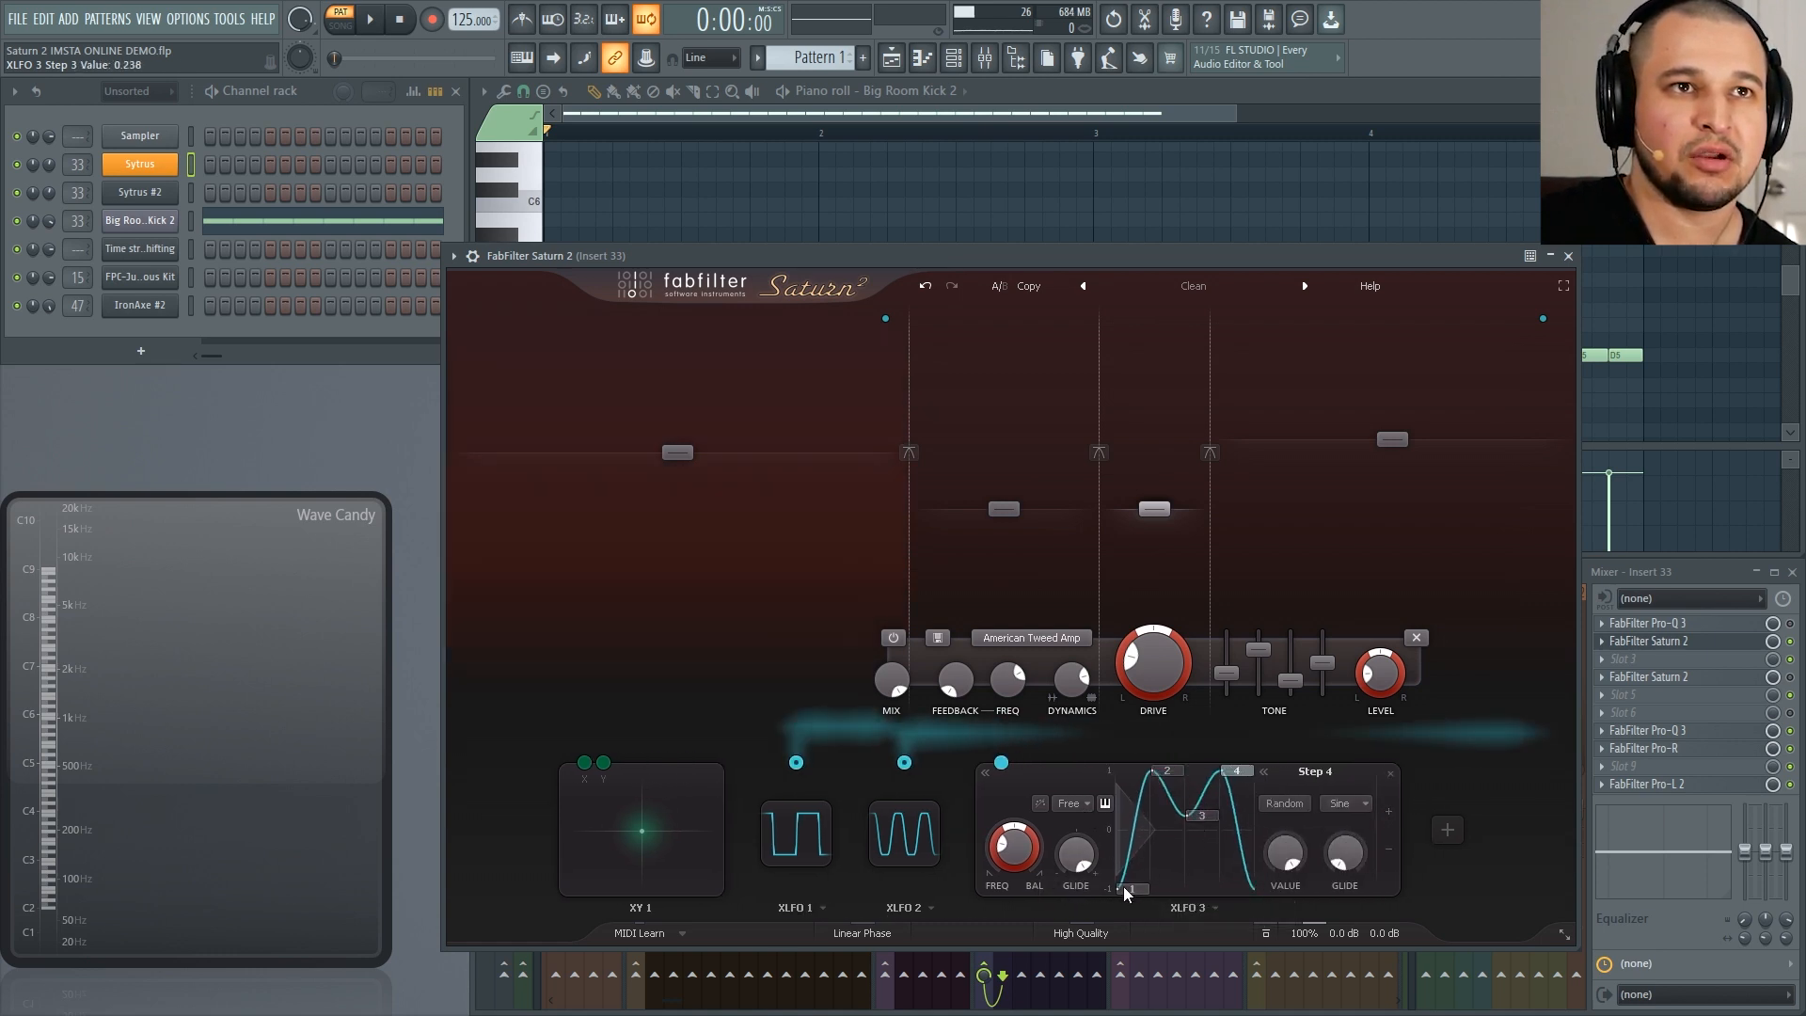
pyautogui.moveTo(1123, 886); pyautogui.dragTo(1132, 821)
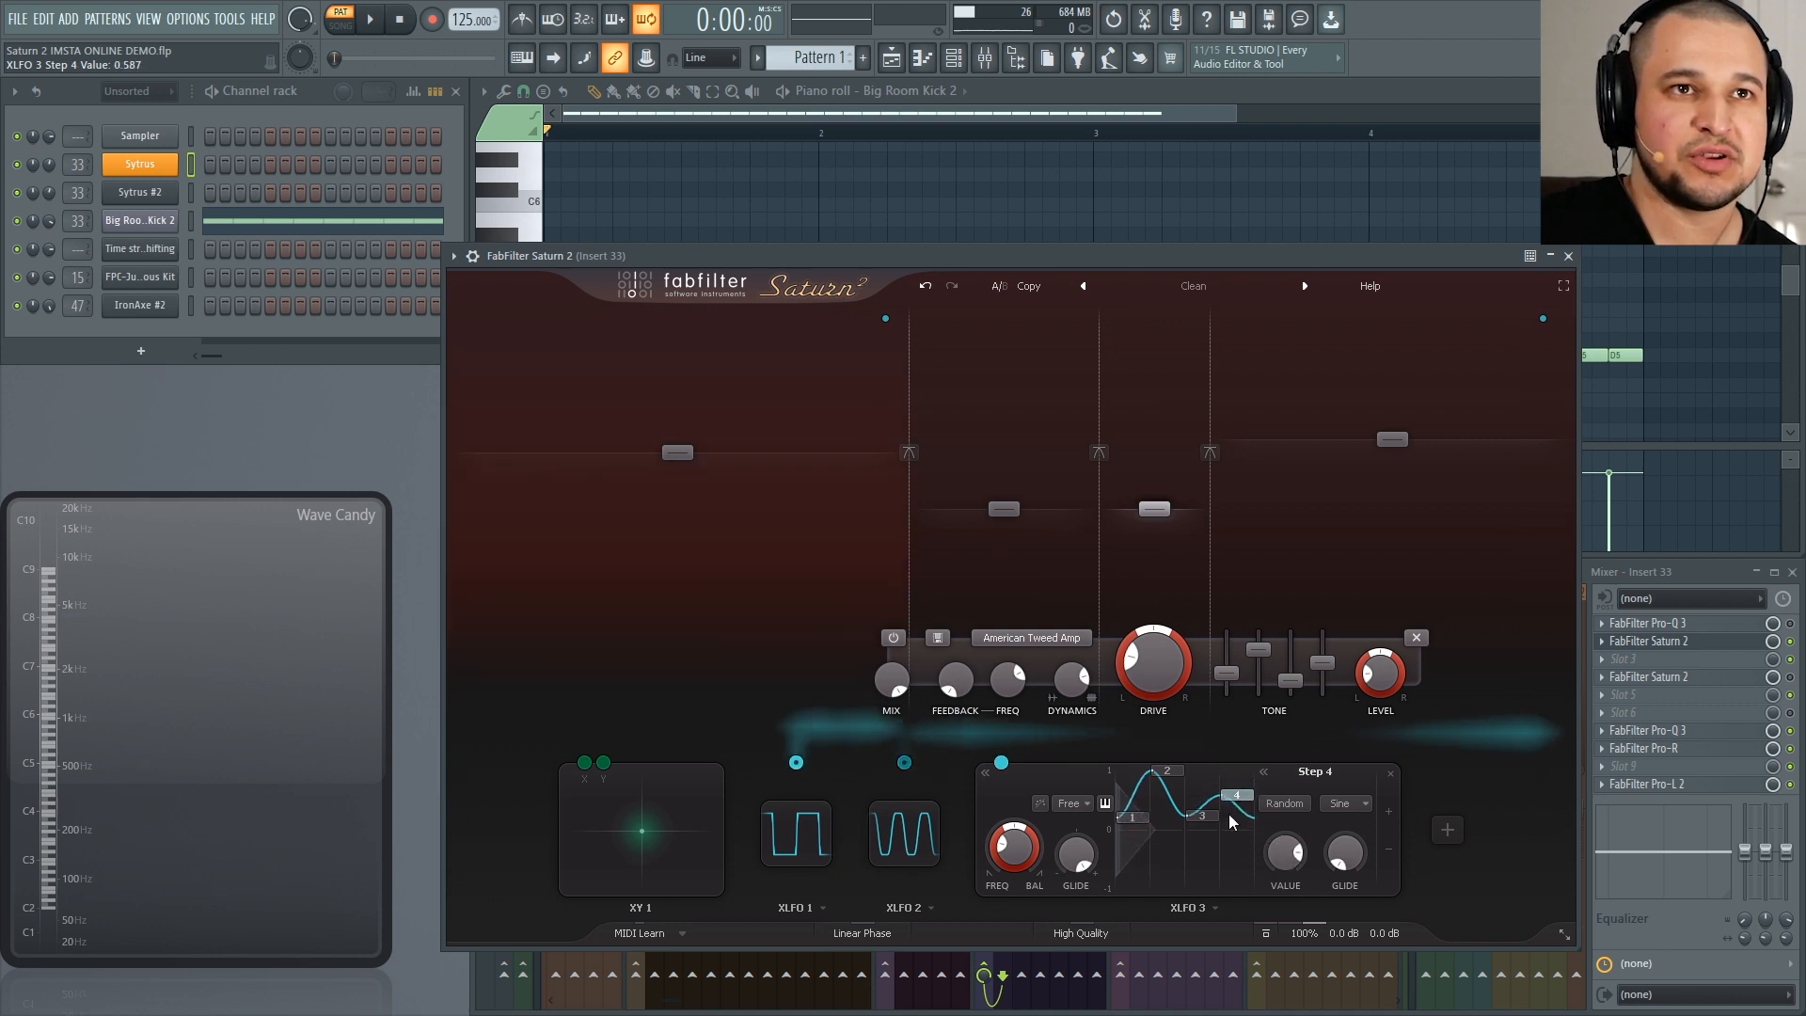
pyautogui.moveTo(1233, 790); pyautogui.dragTo(1233, 785)
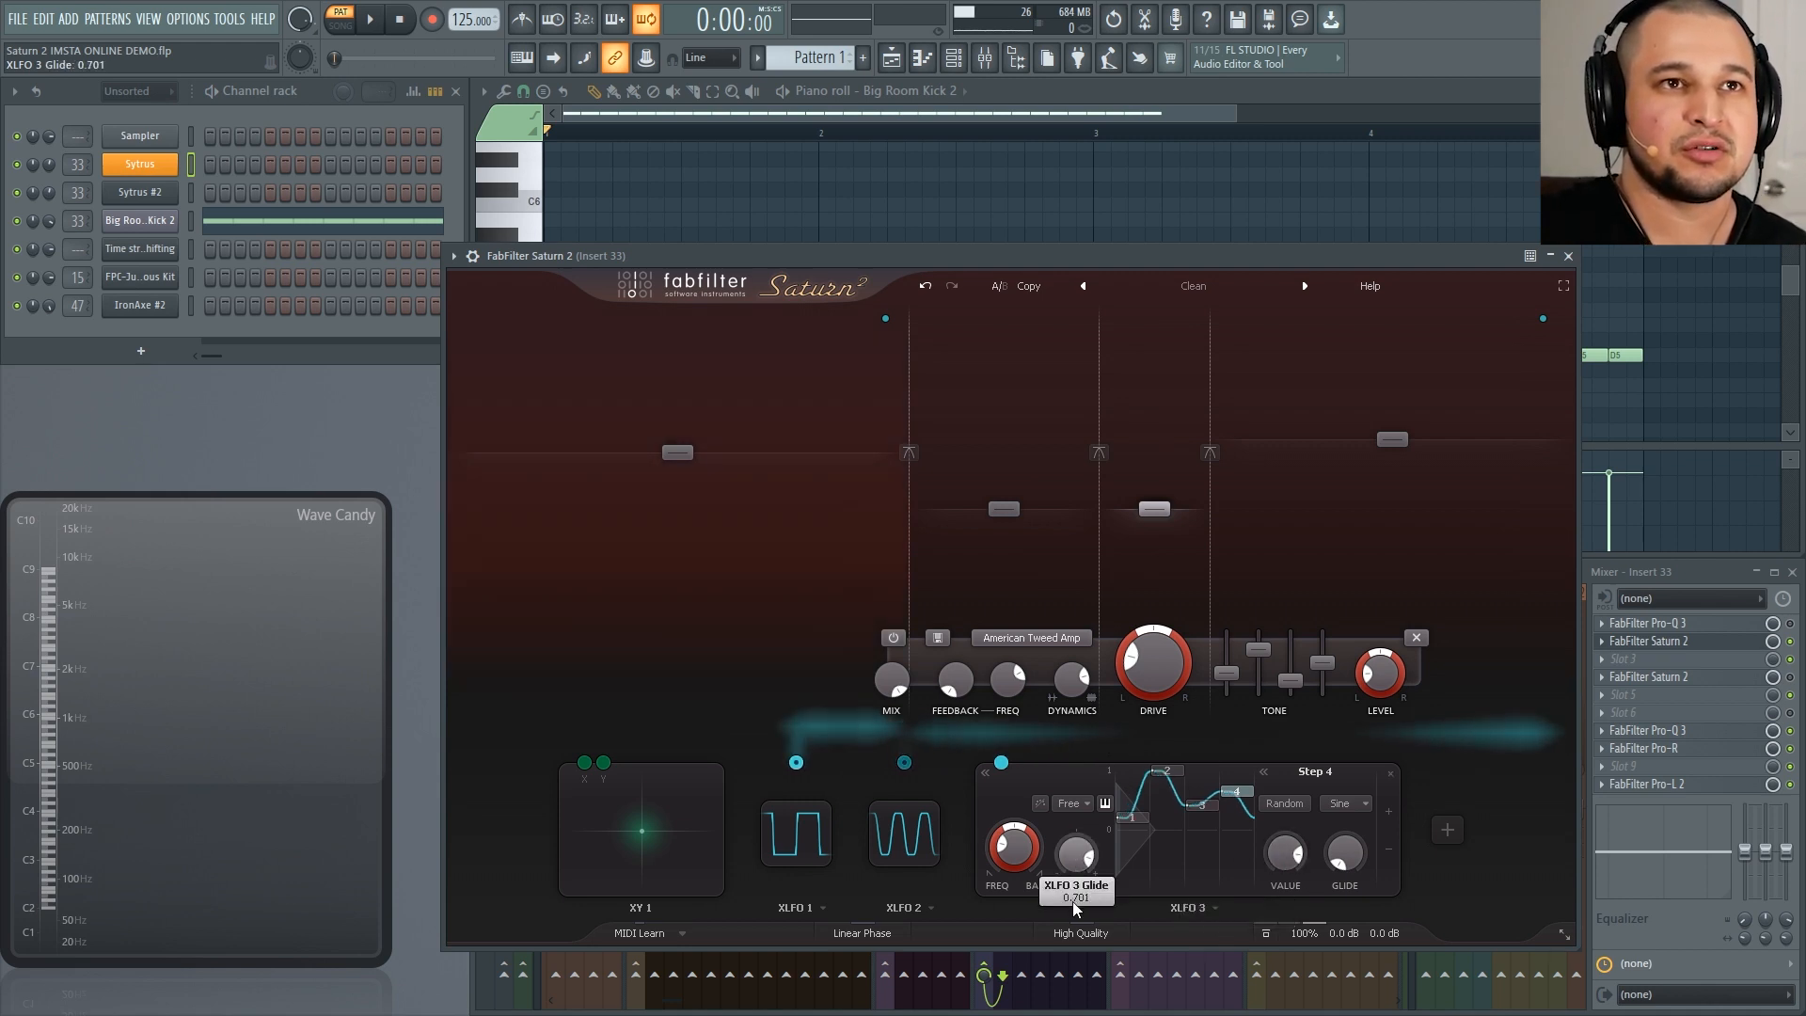
pyautogui.click(1071, 803)
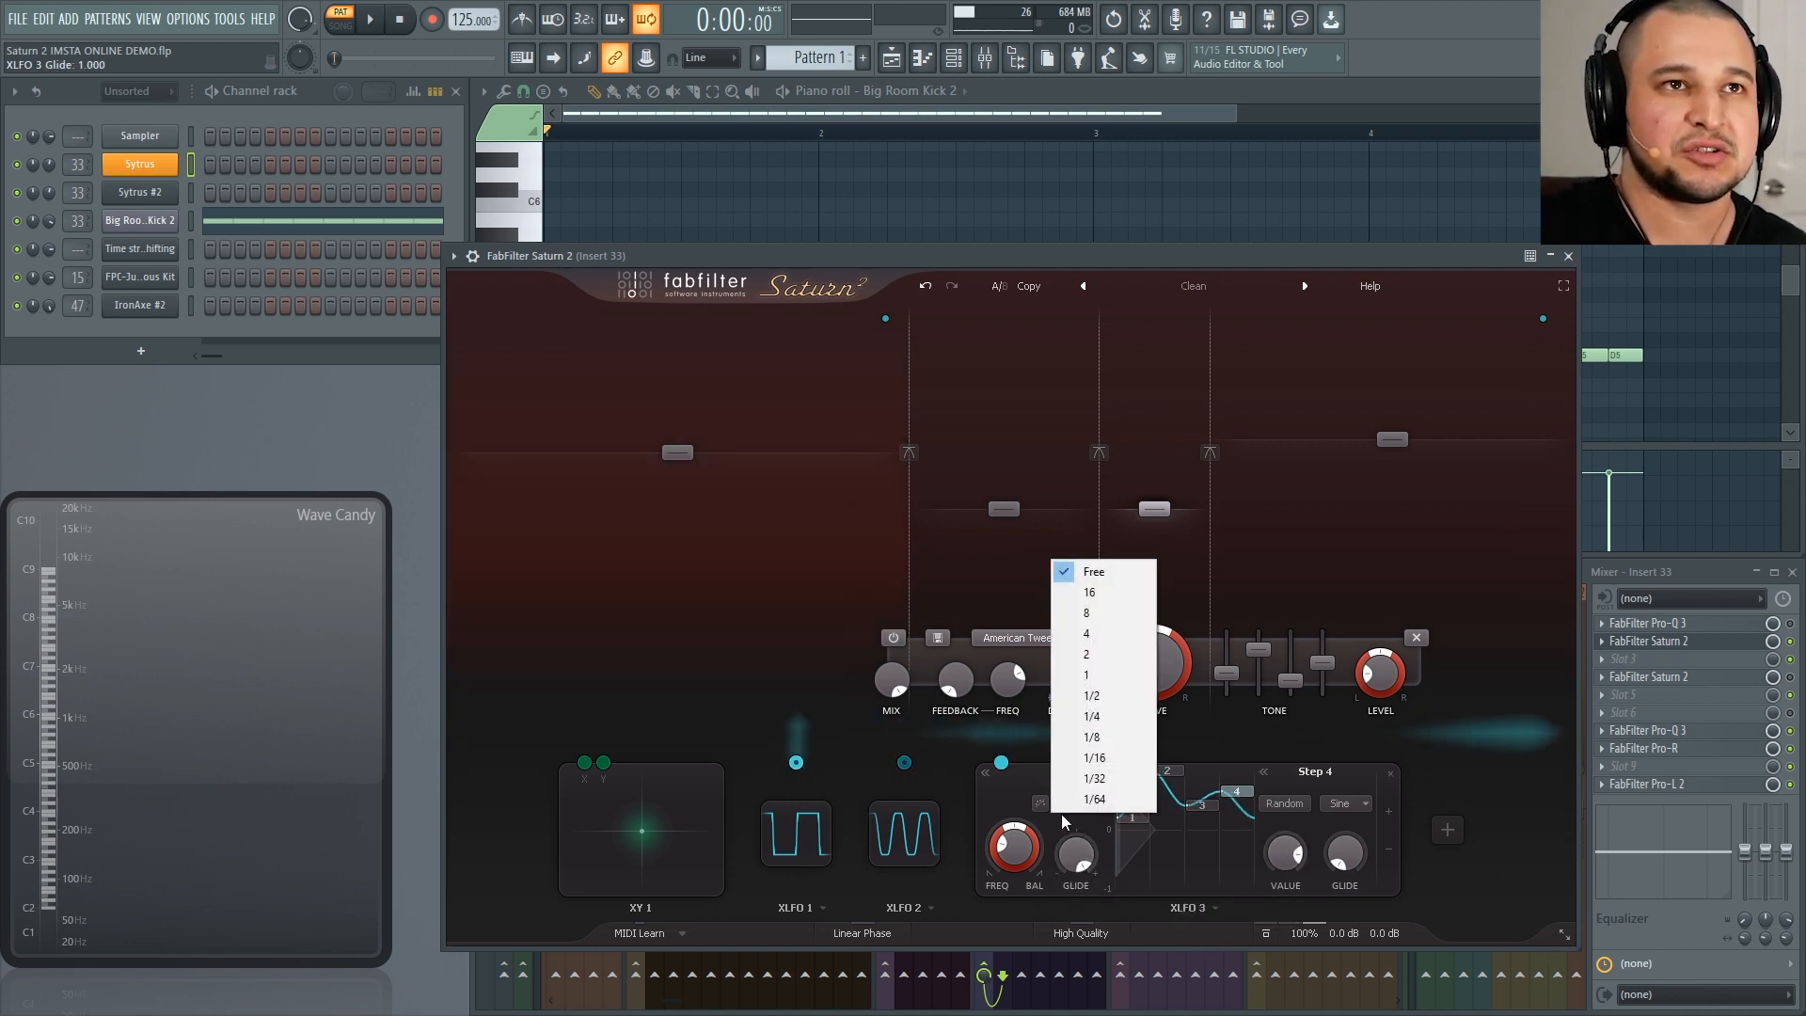
pyautogui.click(1117, 721)
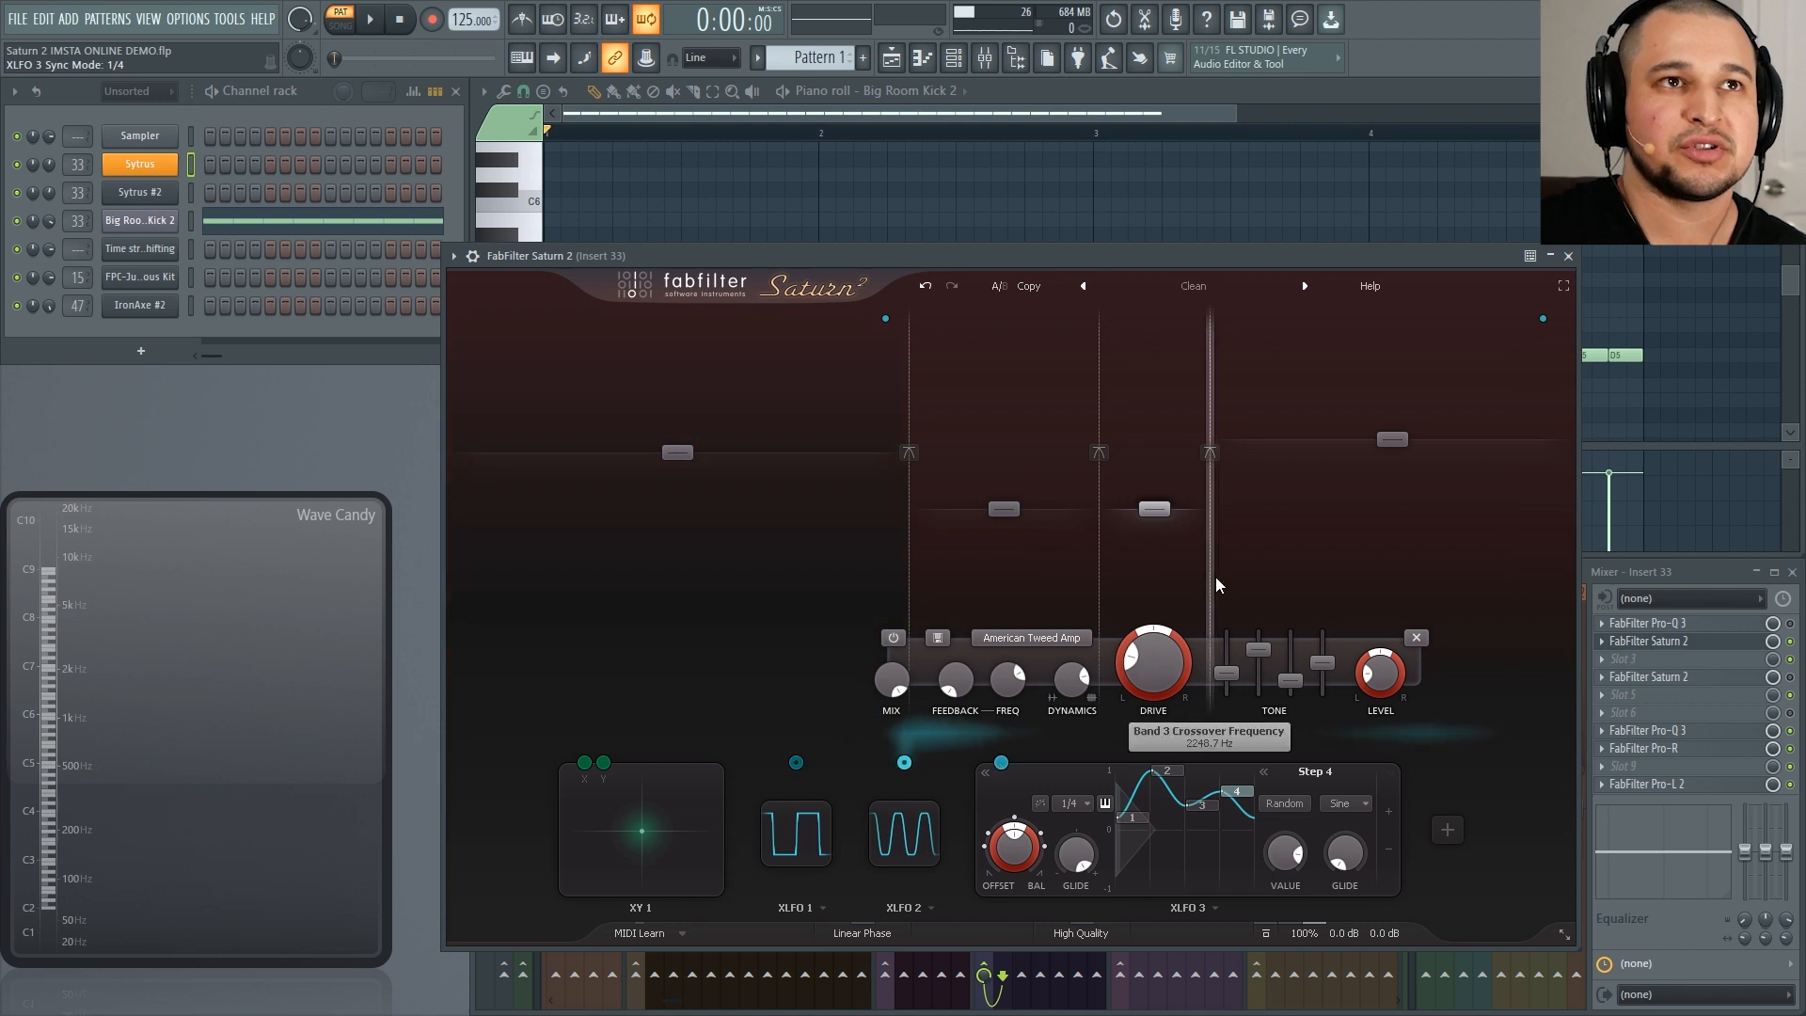
# Step: Modulate Band 3's Treble with XLFO 3, then increase the modulation depth and raise the Treble while the pattern plays
pyautogui.moveTo(1001, 763); pyautogui.dragTo(1263, 682)
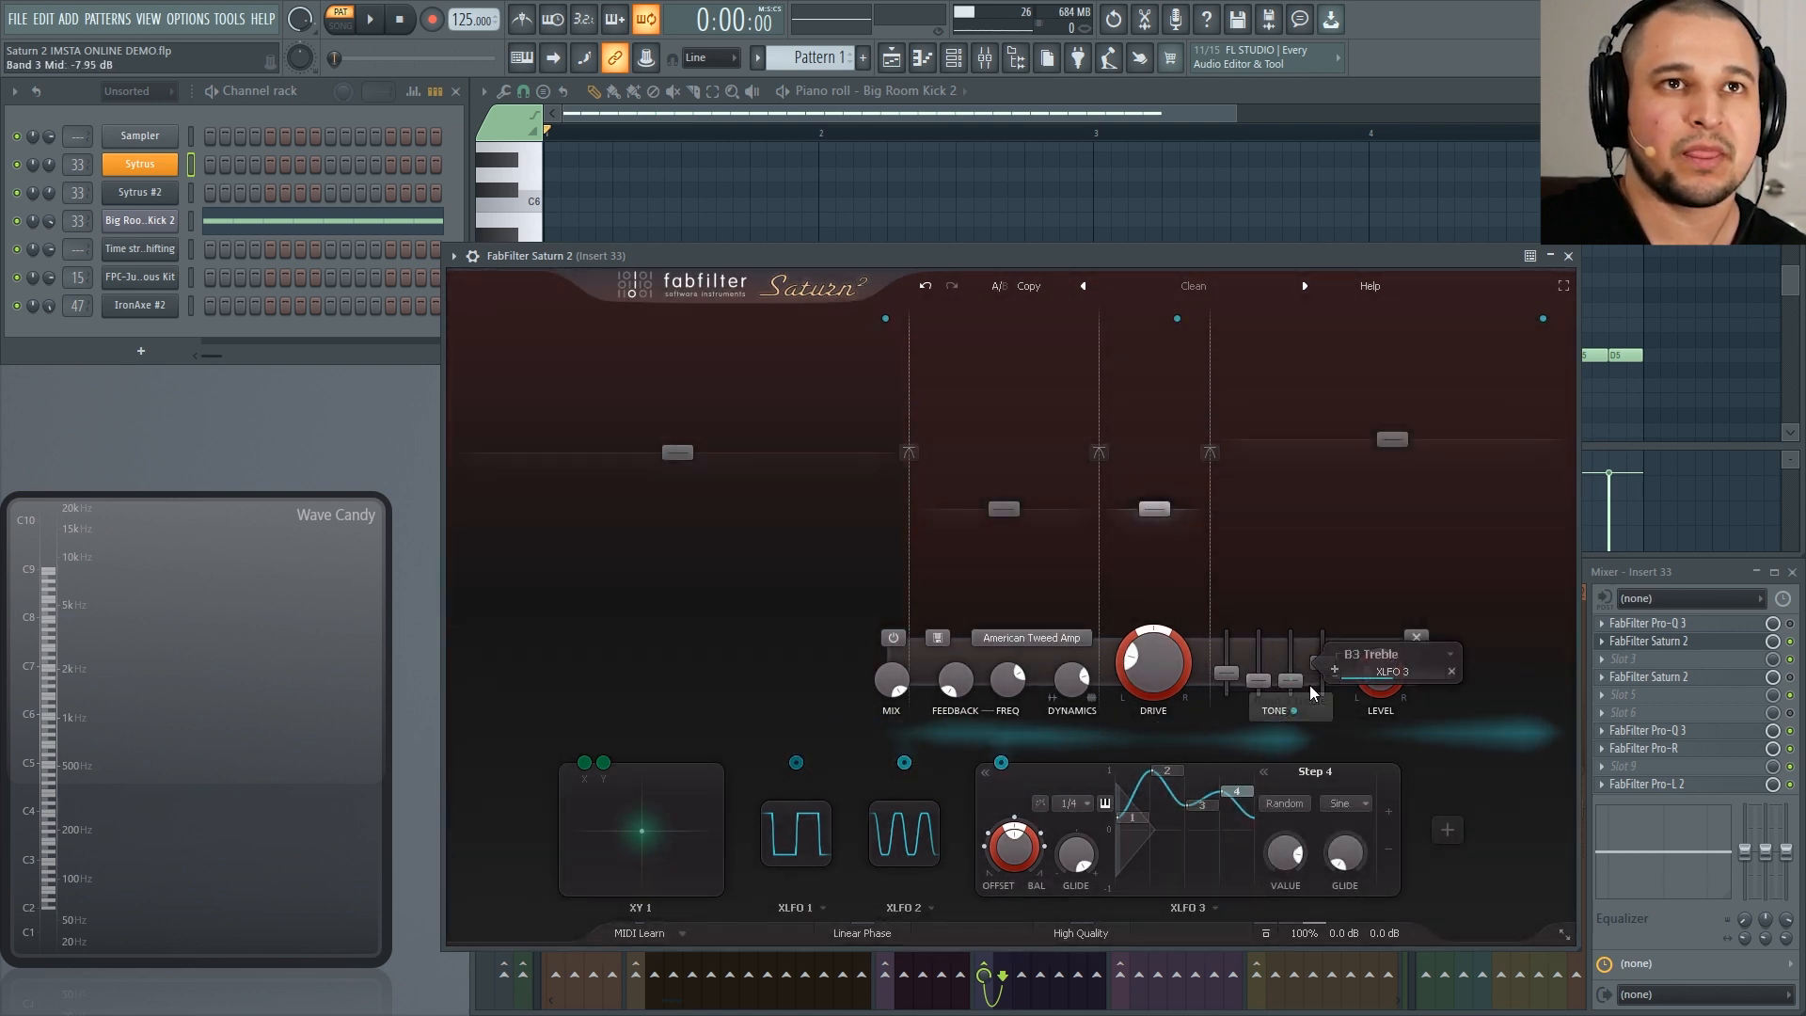
pyautogui.press('space')
pyautogui.moveTo(1293, 681)
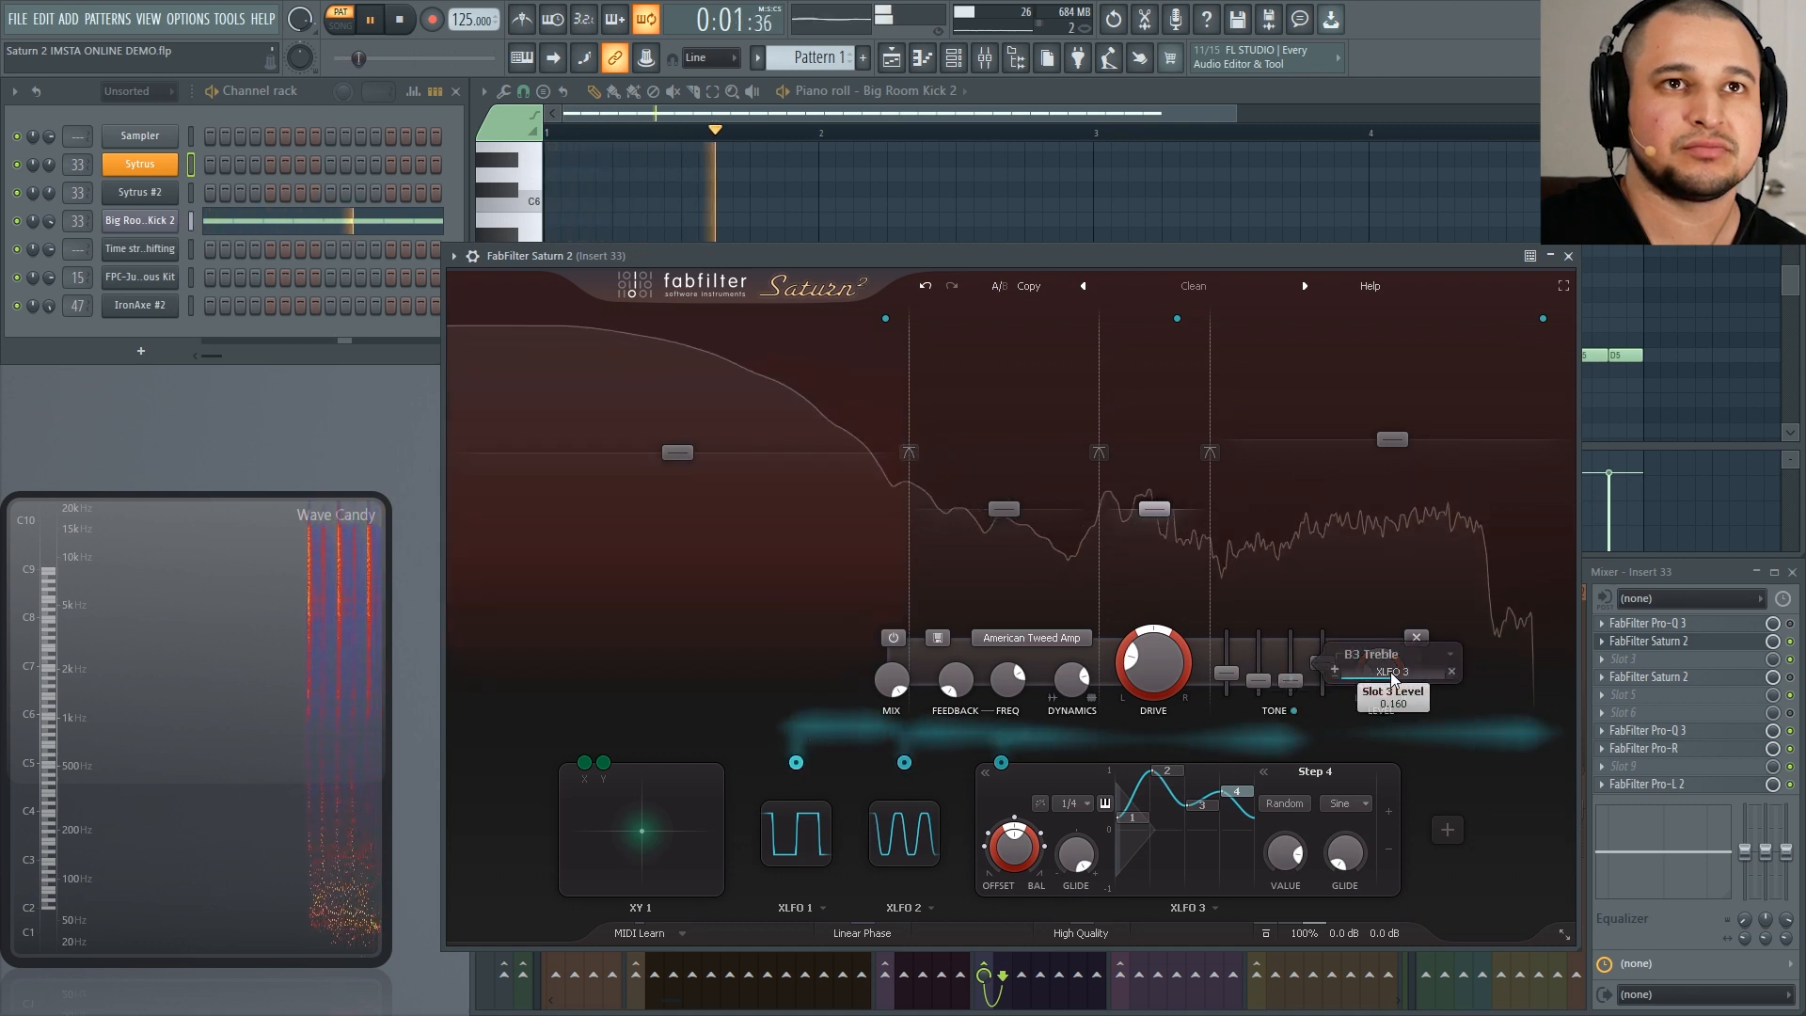
pyautogui.moveTo(1390, 671); pyautogui.dragTo(1556, 658)
pyautogui.moveTo(1296, 681); pyautogui.dragTo(1291, 656)
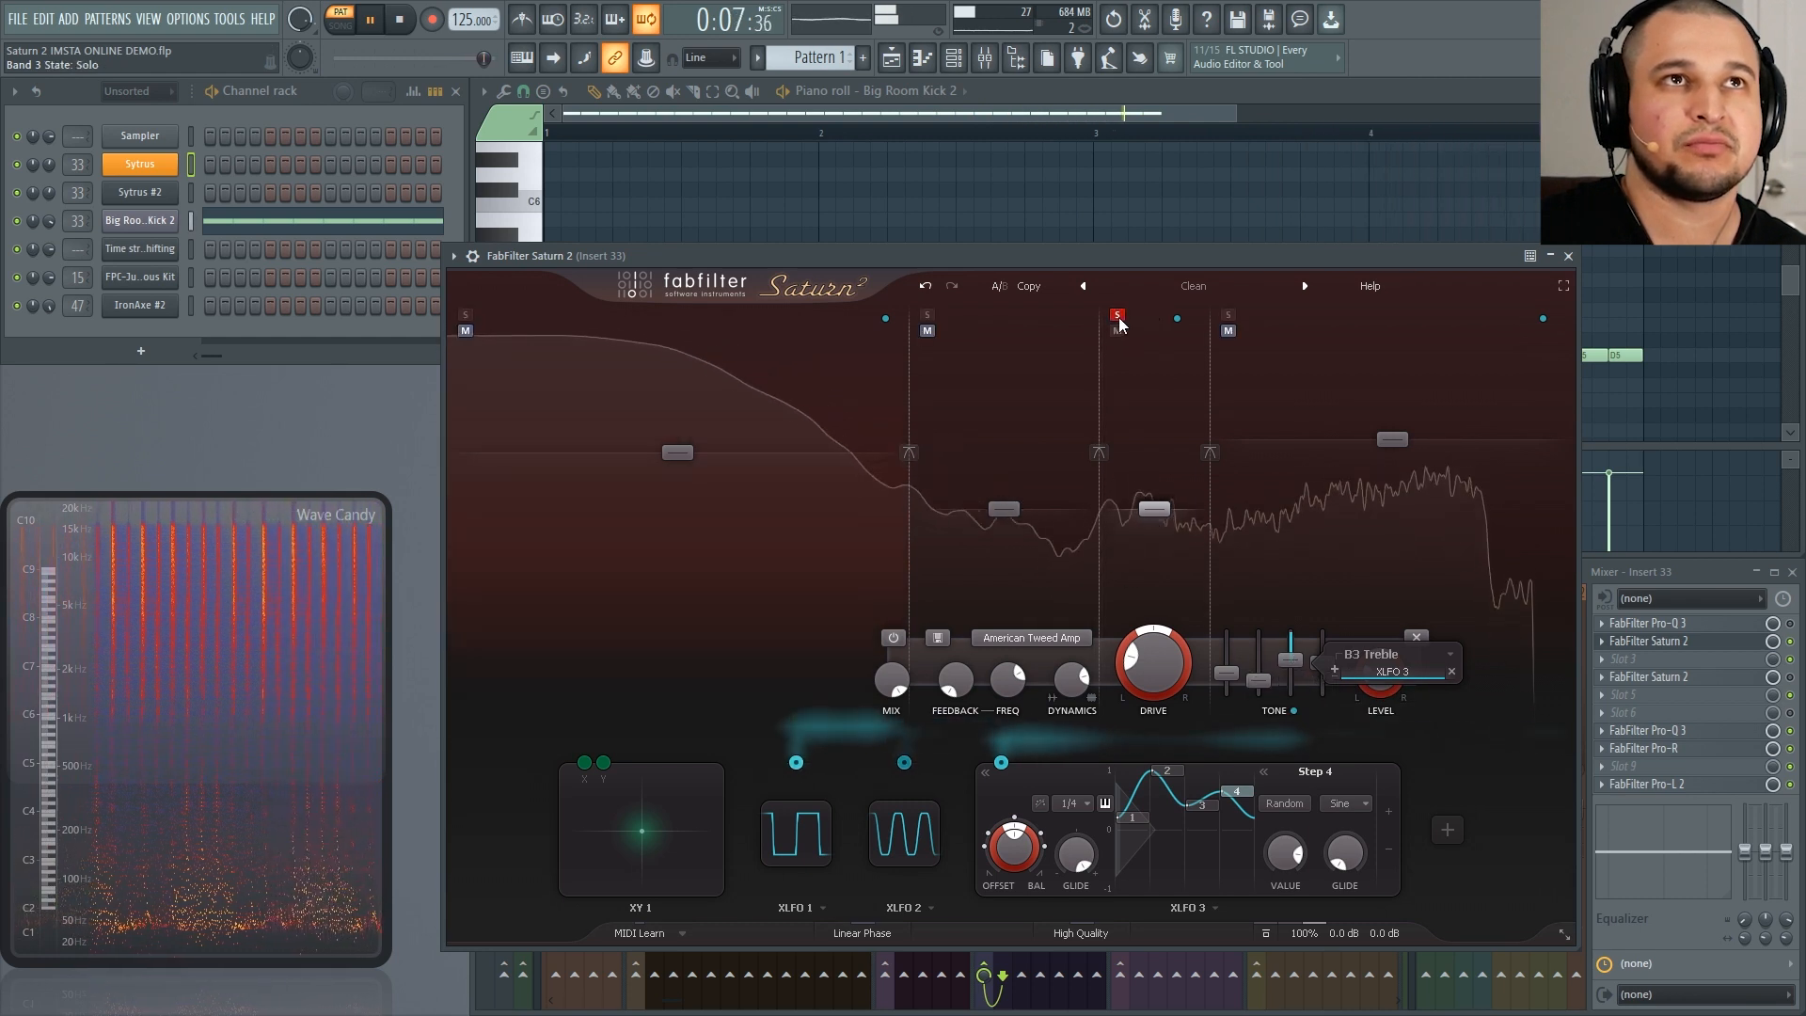
# Step: Solo Band 3, set its Drive to 86.79%, and shift its lower crossover down and its upper crossover to 1828.3 Hz
pyautogui.click(1119, 316)
pyautogui.moveTo(1098, 513)
pyautogui.mouseDown()
pyautogui.moveTo(1051, 509)
pyautogui.moveTo(1094, 535)
pyautogui.mouseUp()
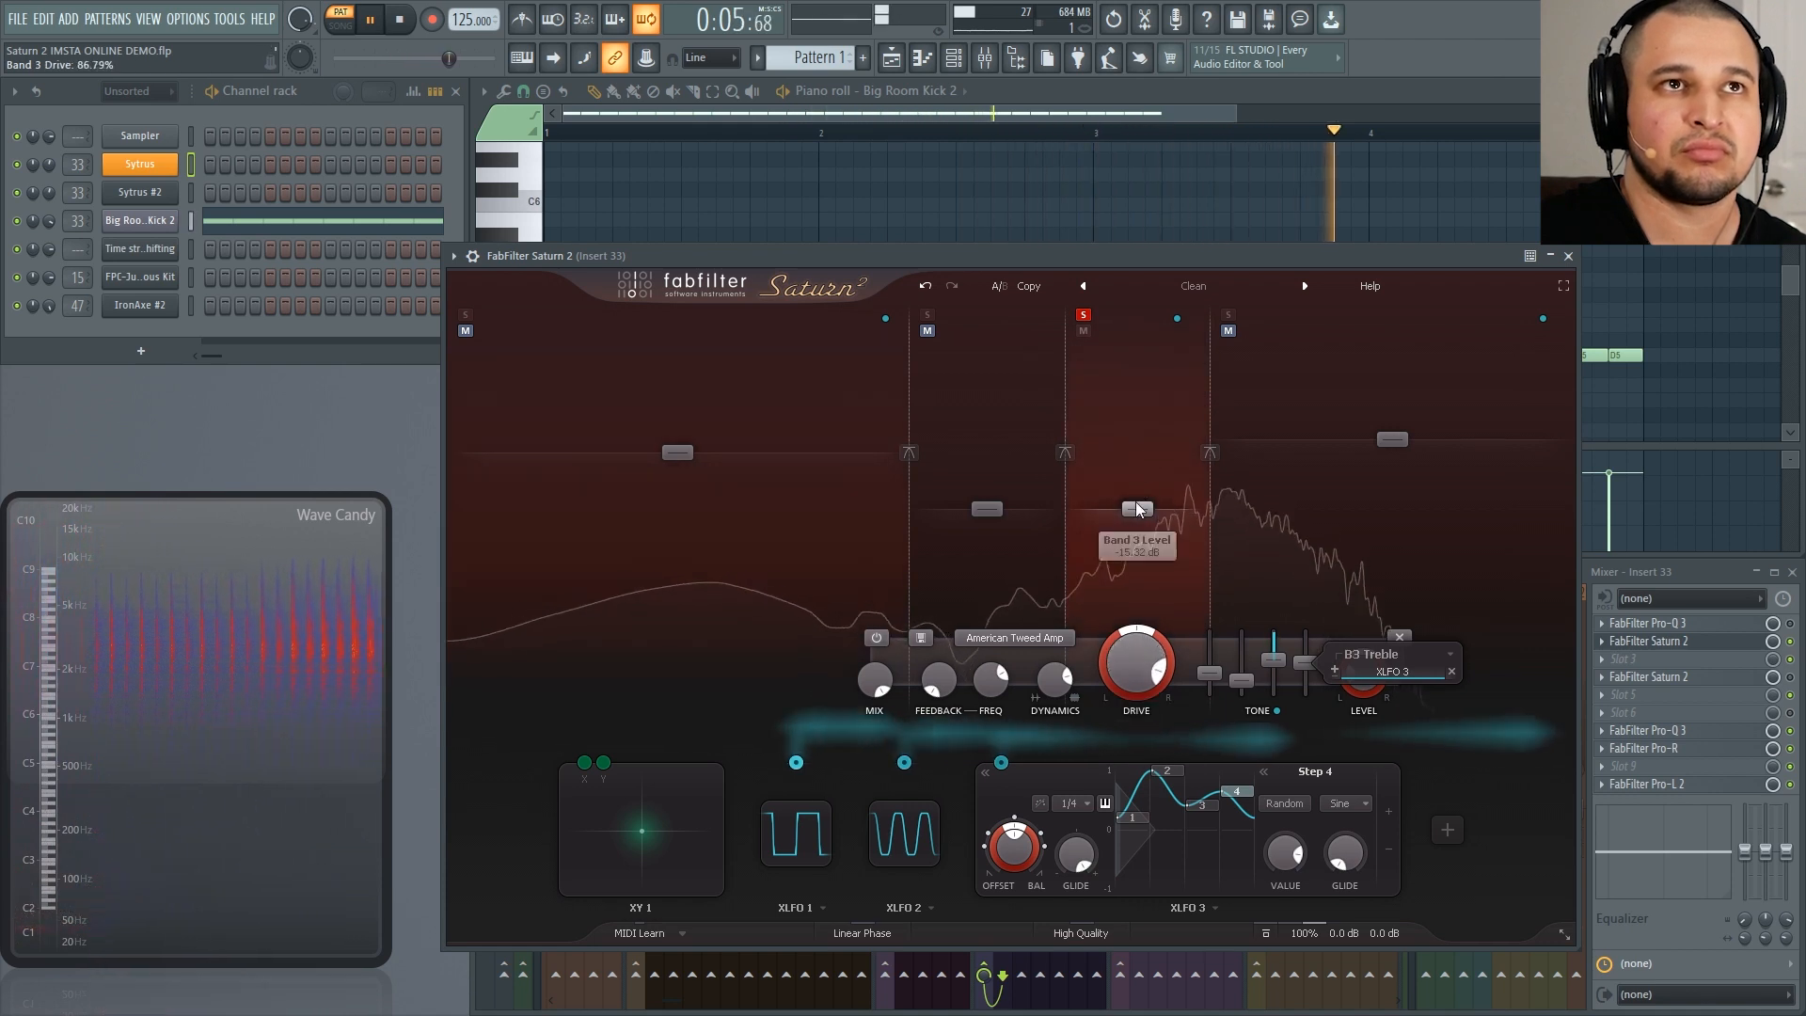
pyautogui.moveTo(1209, 576)
pyautogui.mouseDown()
pyautogui.moveTo(1151, 561)
pyautogui.moveTo(1181, 563)
pyautogui.mouseUp()
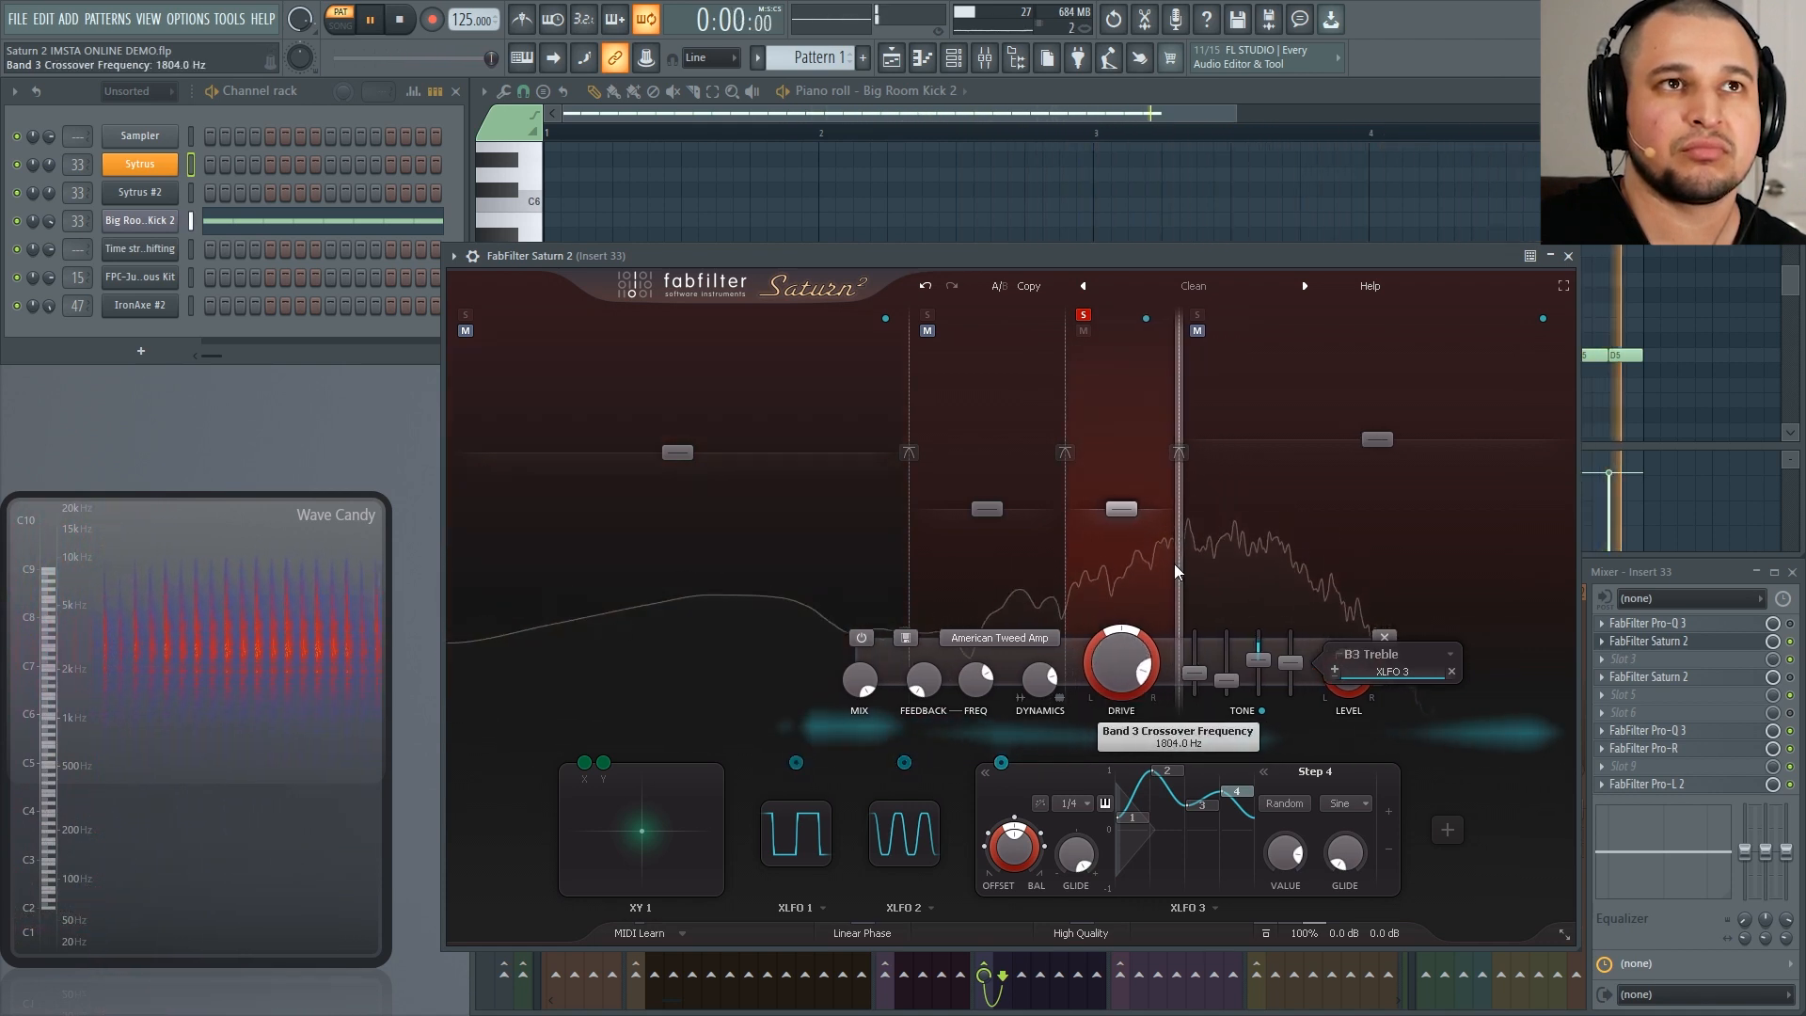
# Step: Switch Band 3 to Crunchy Amp with its level at +3.57 dB, then unsolo it and stop playback
pyautogui.click(1034, 641)
pyautogui.moveTo(985, 701)
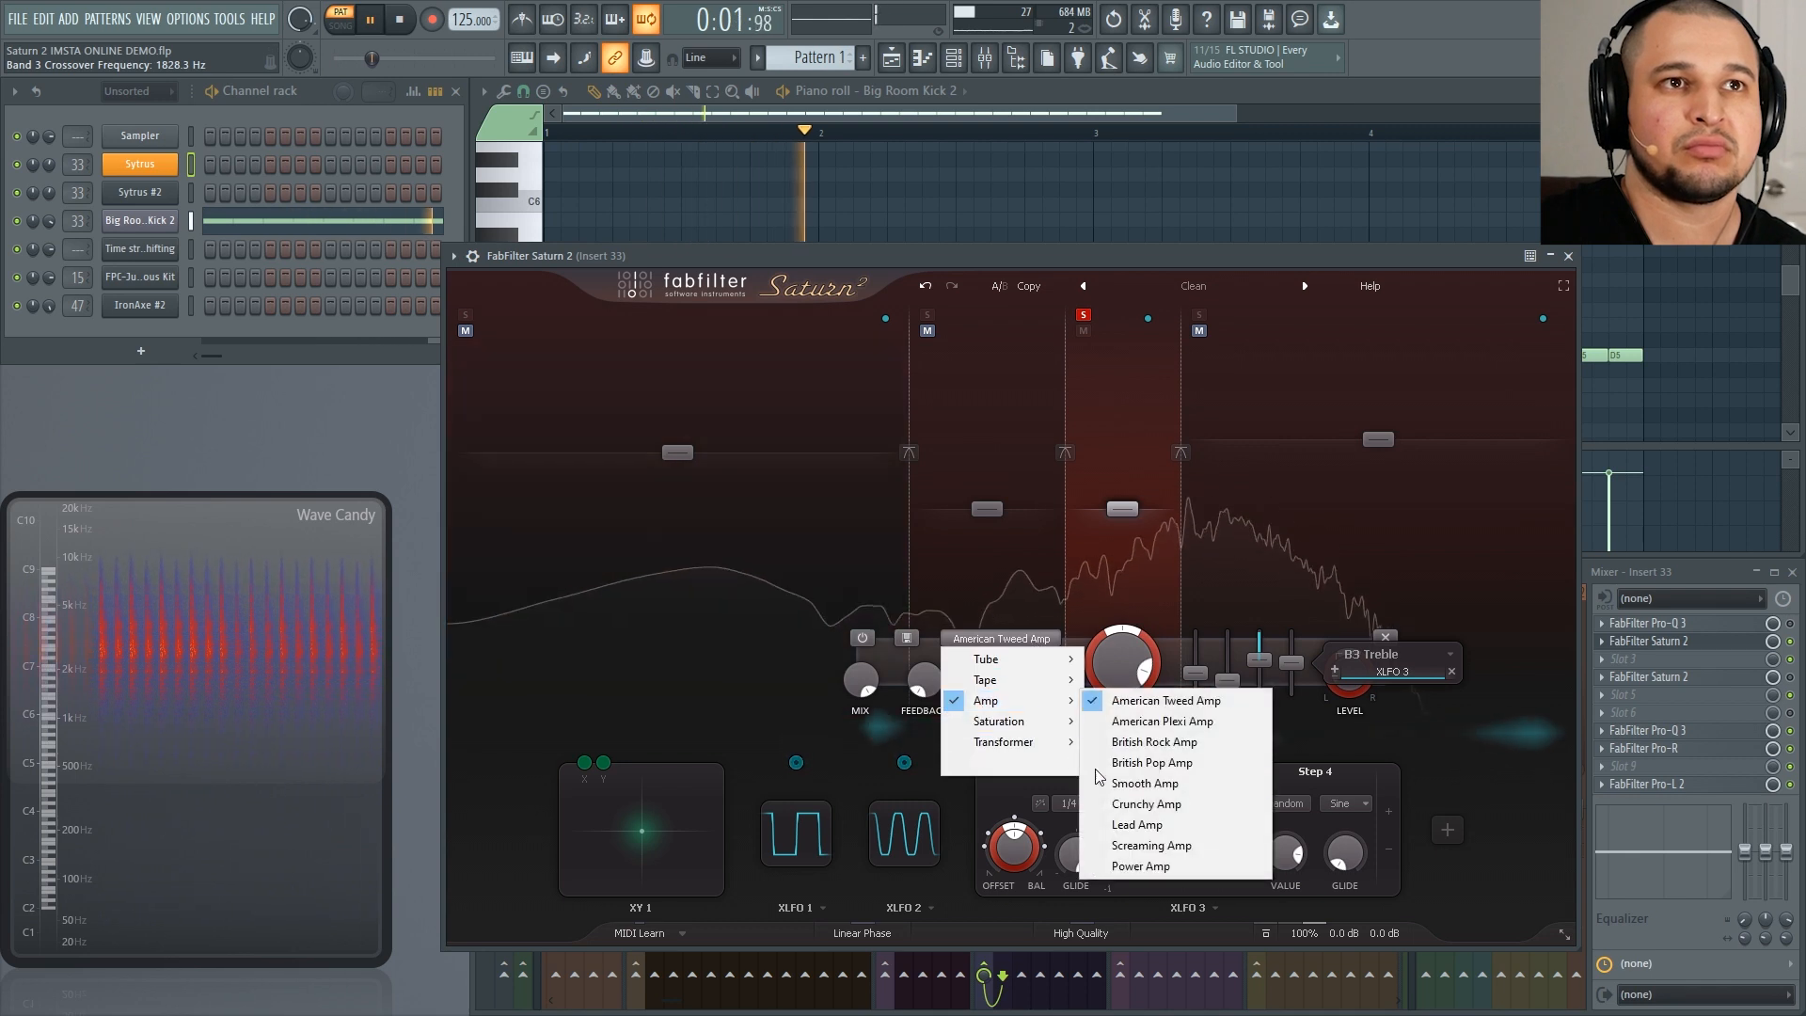
pyautogui.click(1166, 790)
pyautogui.moveTo(1119, 506); pyautogui.dragTo(1117, 461)
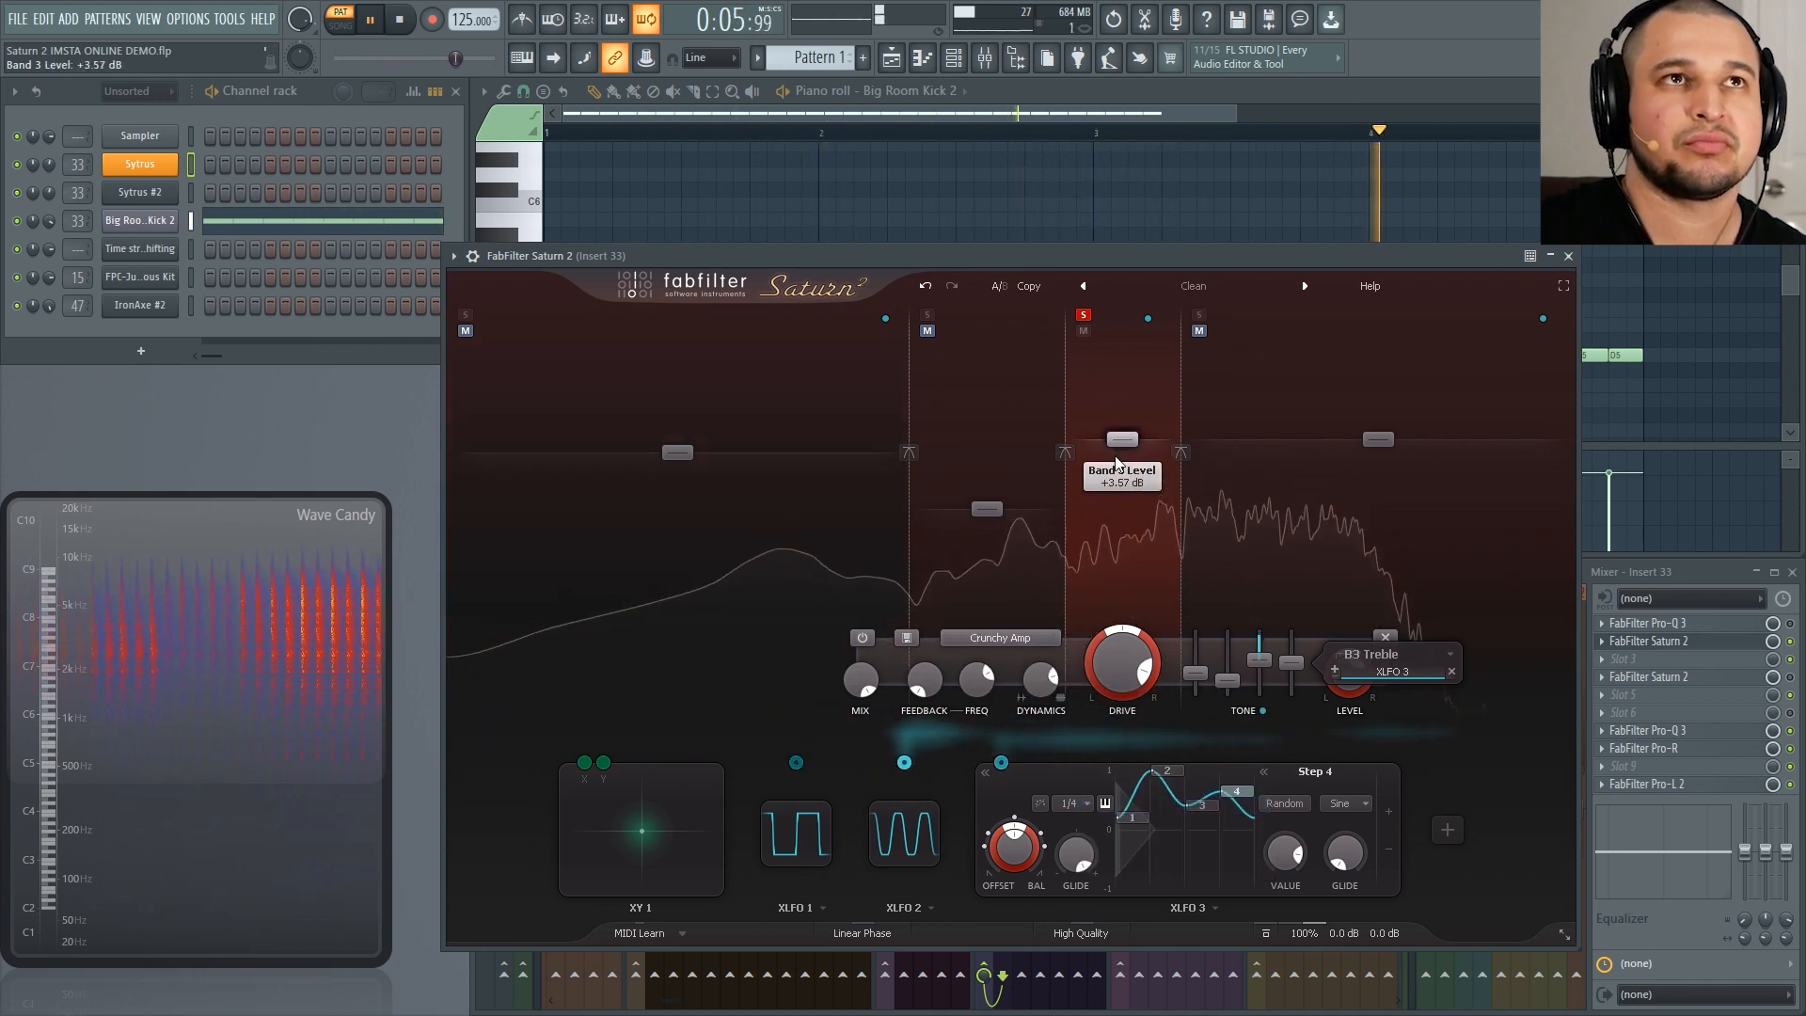
pyautogui.press('space')
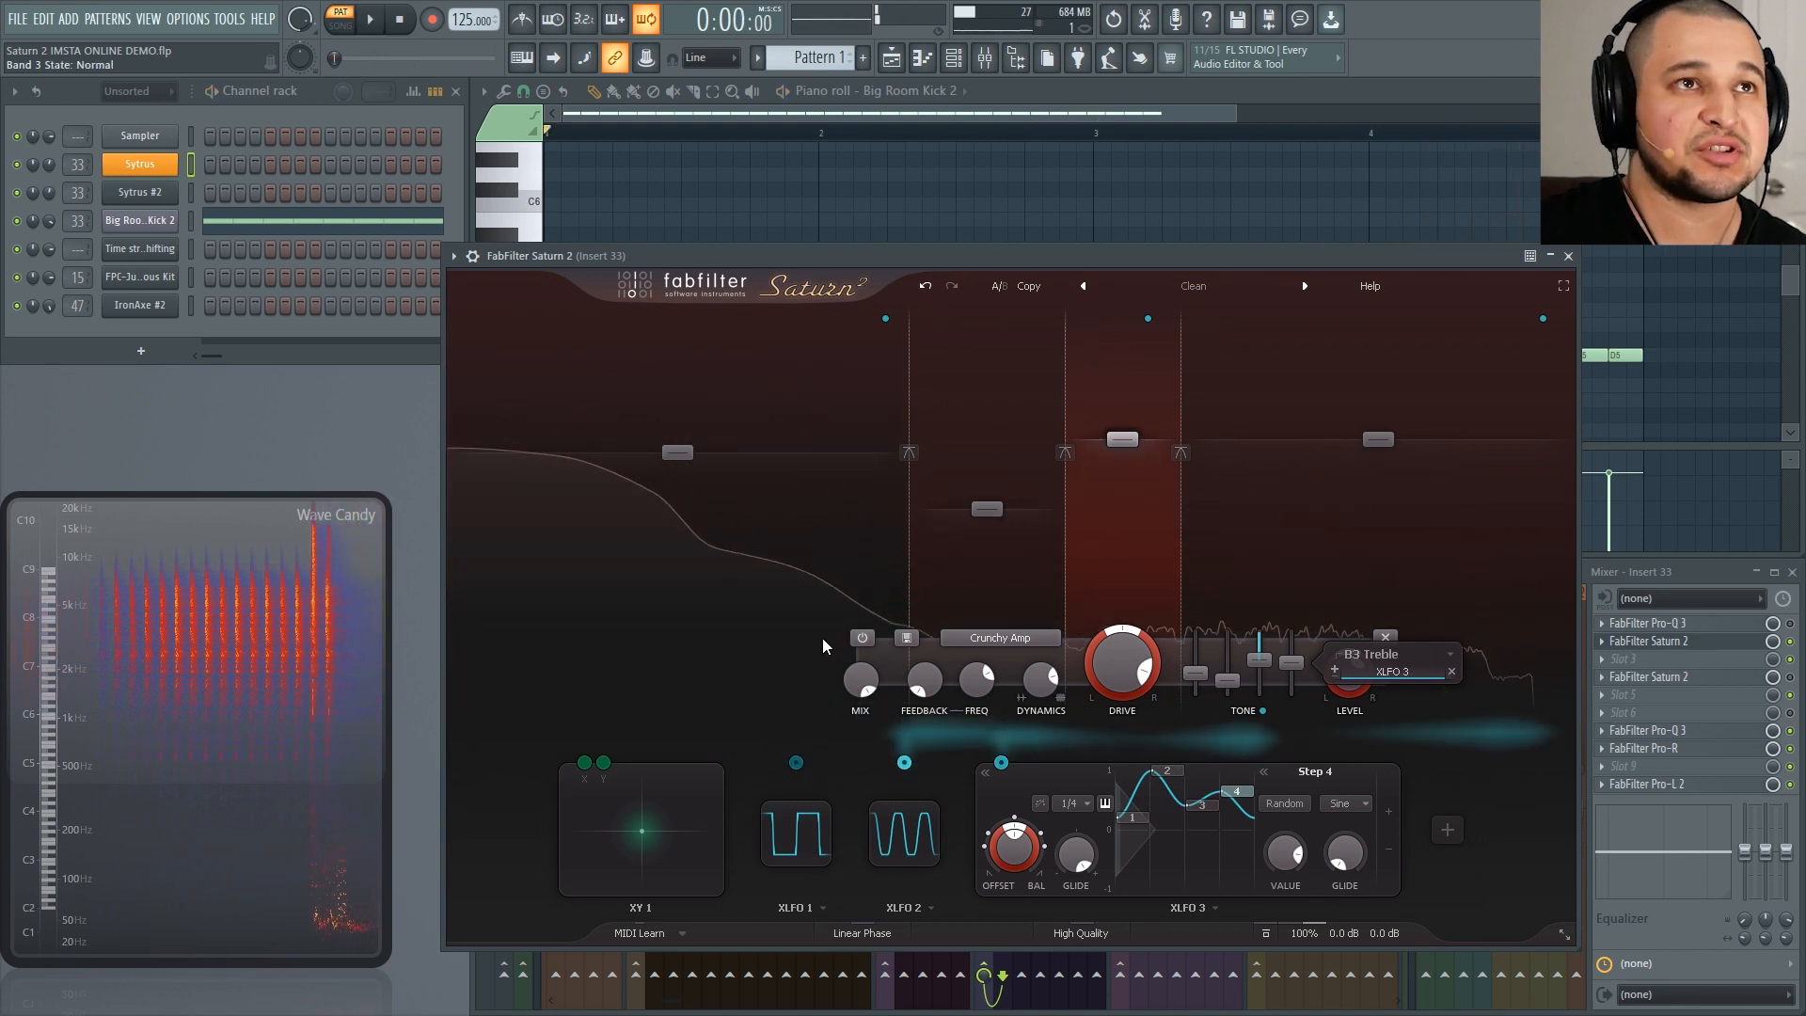
# Step: Modulate Band 1's Treble with XLFO 3 and set that Treble to -24 dB during playback
pyautogui.click(810, 572)
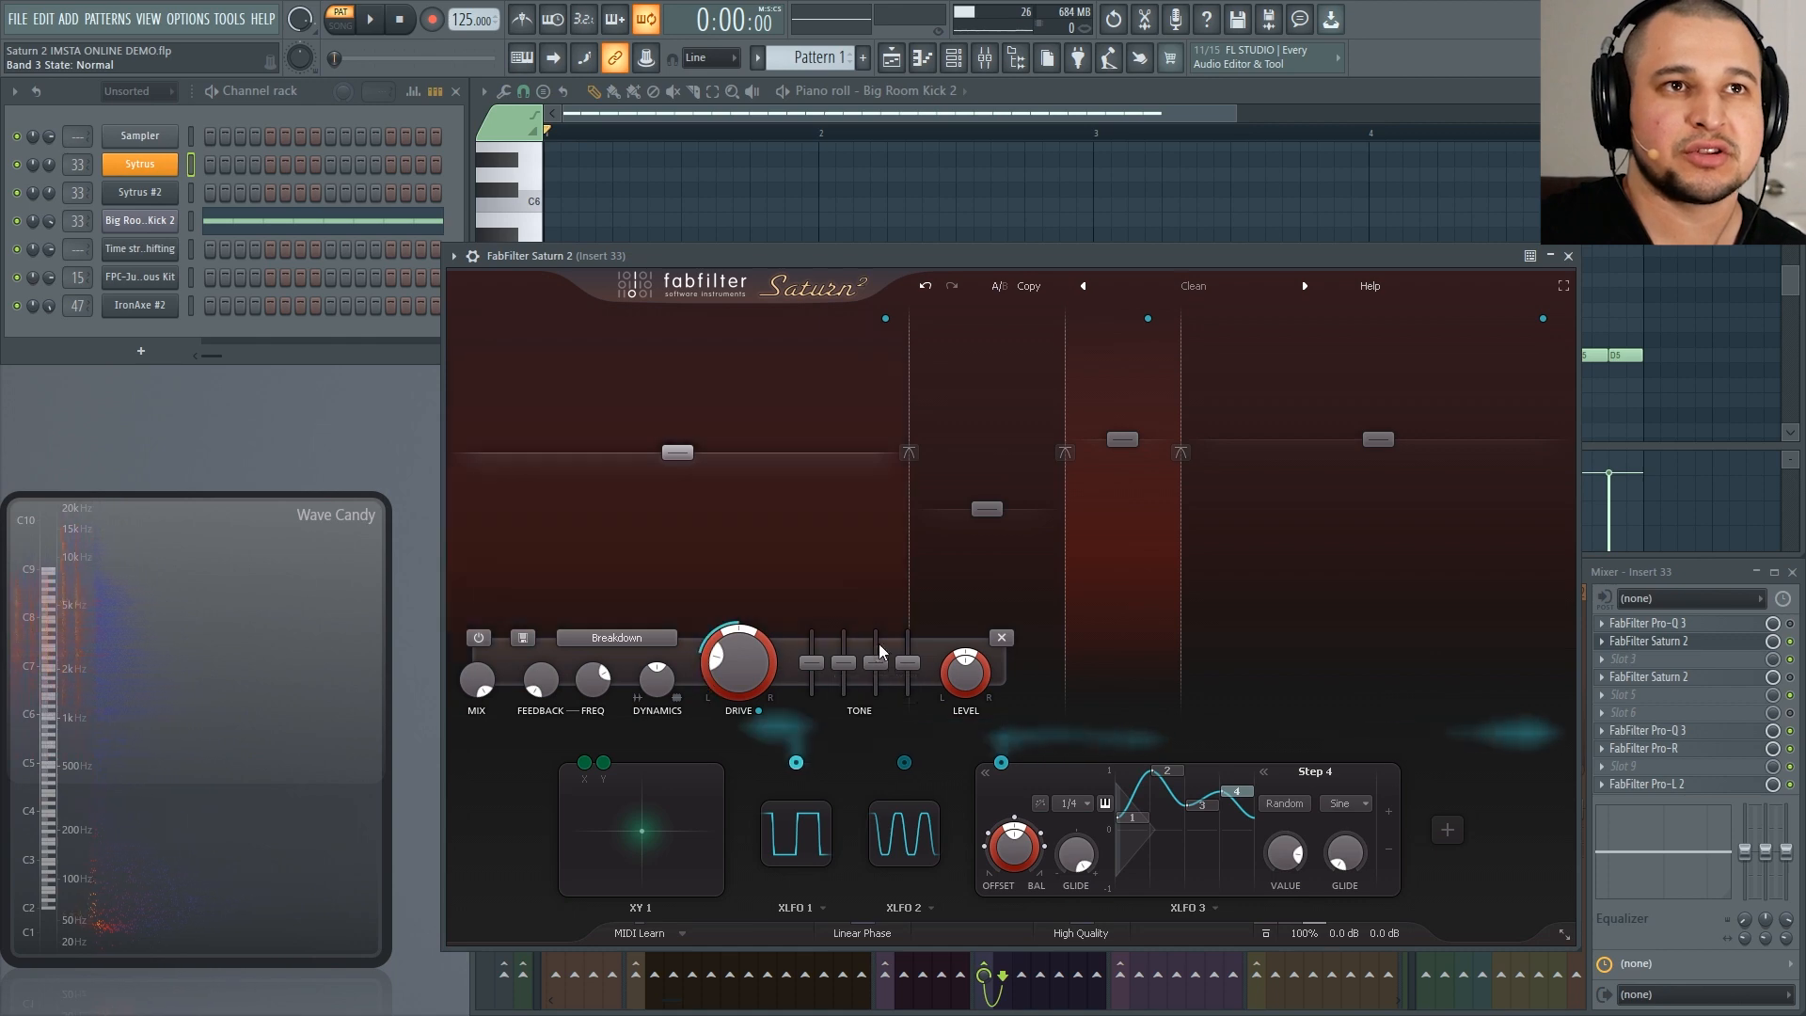
pyautogui.moveTo(1003, 764); pyautogui.dragTo(877, 662)
pyautogui.press('space')
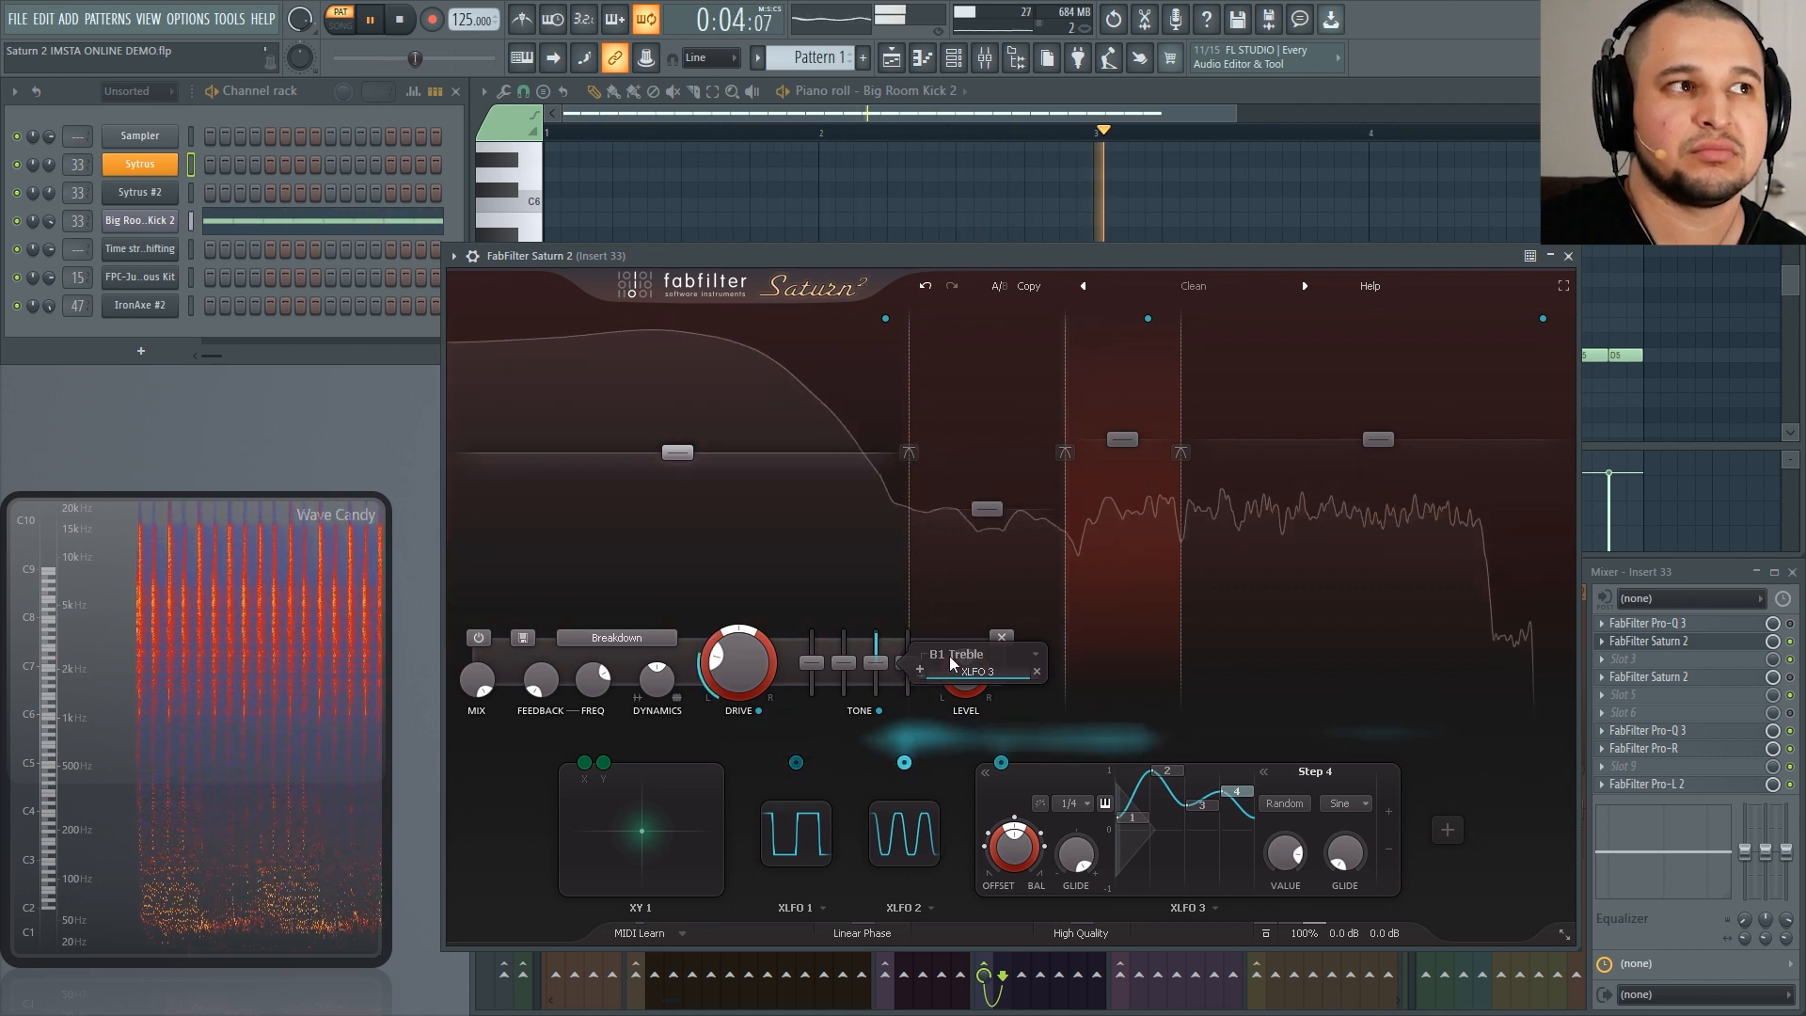
pyautogui.doubleClick(871, 666)
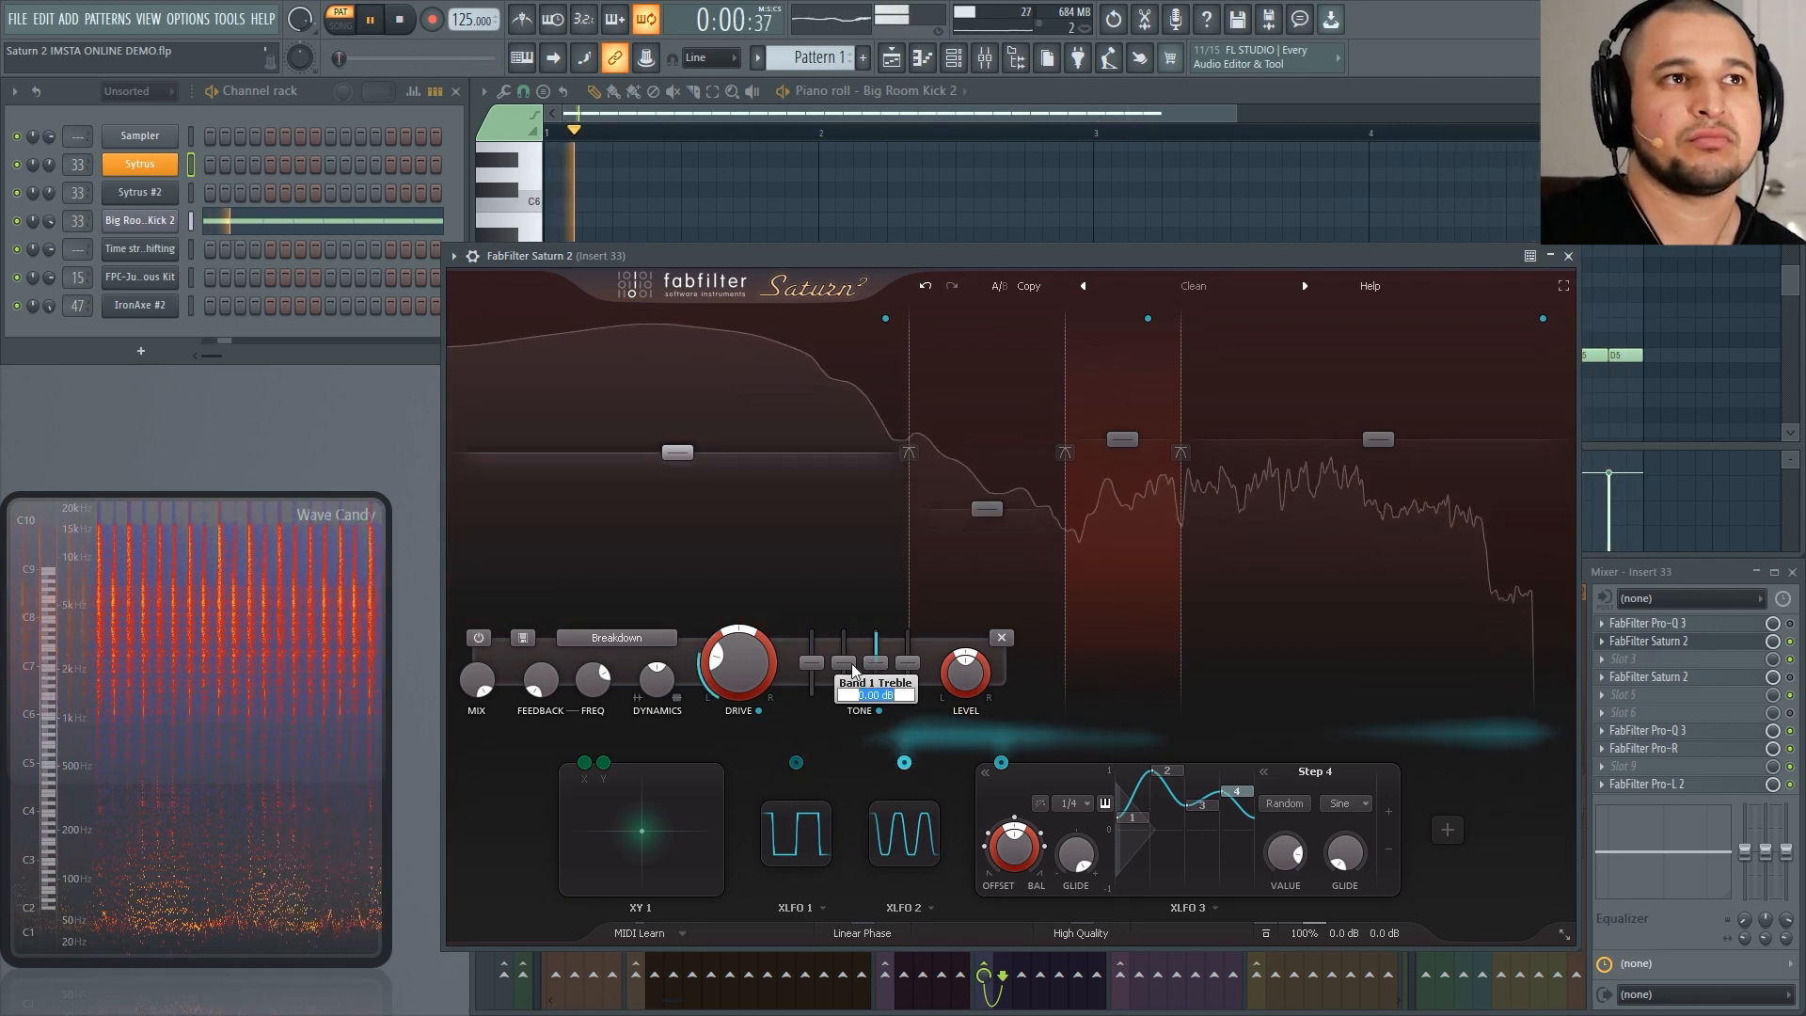
pyautogui.write('-24')
pyautogui.press('Return')
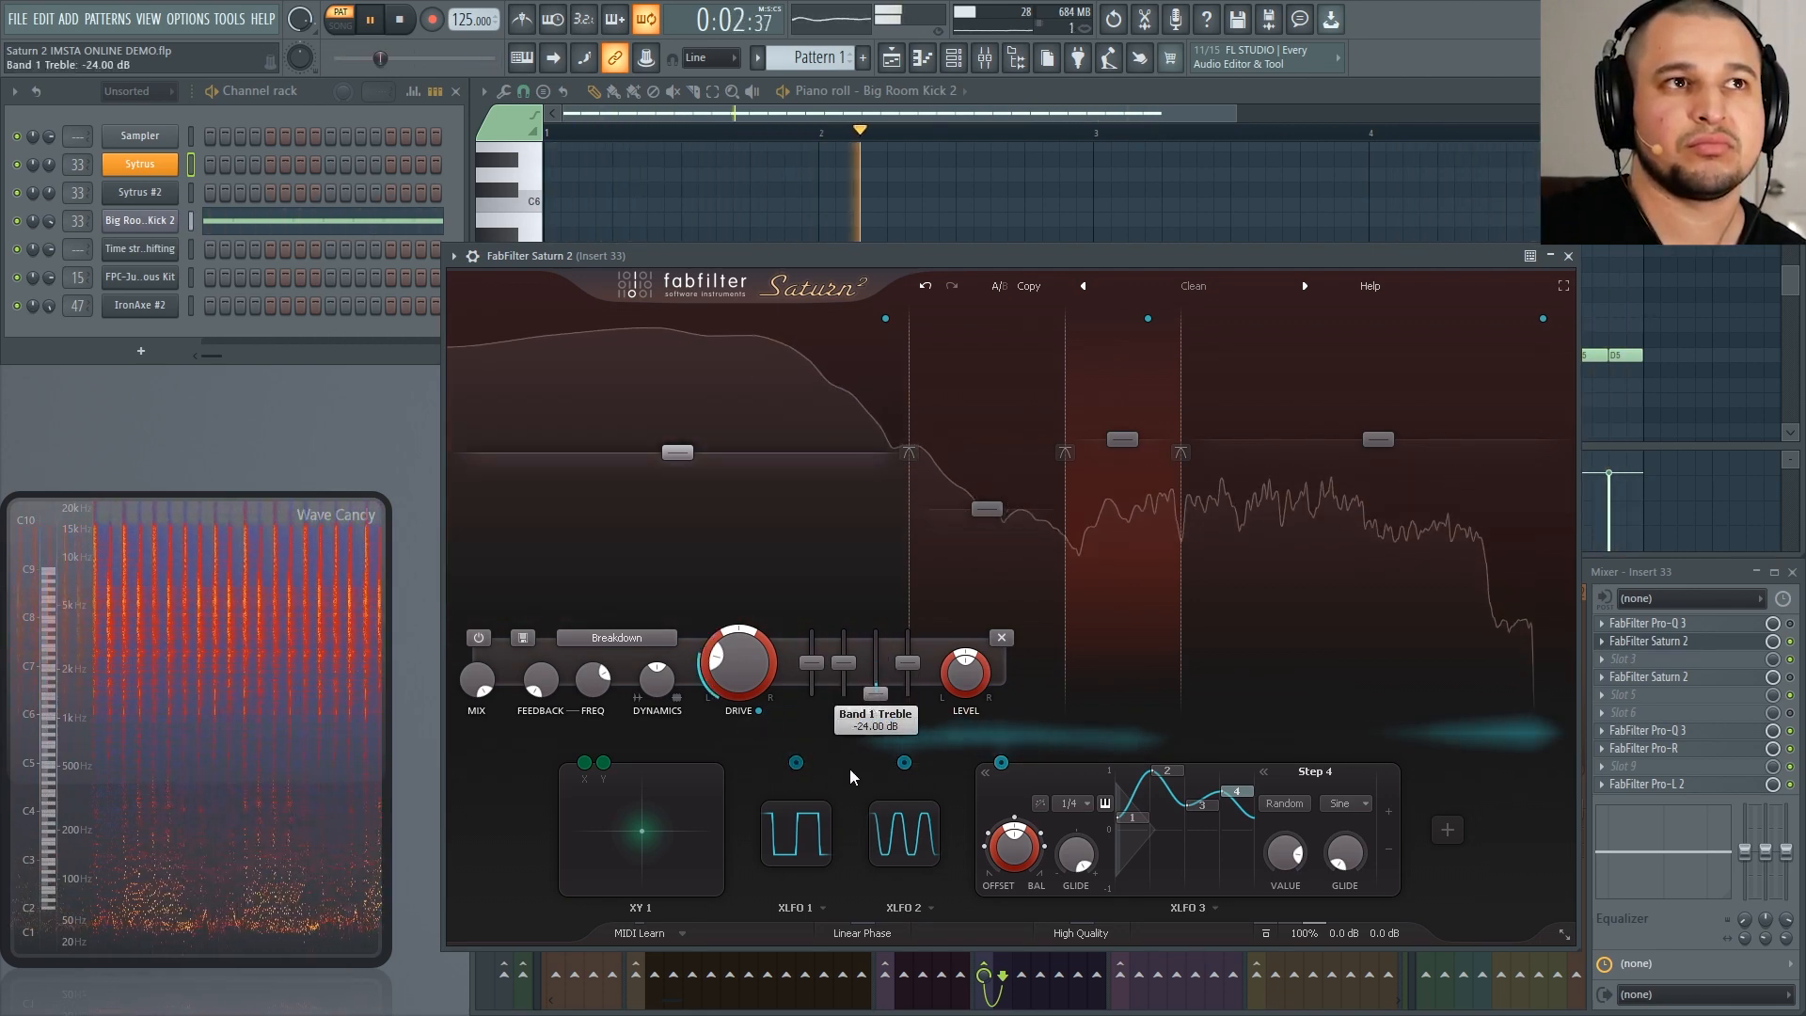
# Step: Modulate Band 2's Mid with XLFO 3 at a depth of 0.994, and raise the band's Drive with Feedback at 0%
pyautogui.click(1025, 574)
pyautogui.press('space')
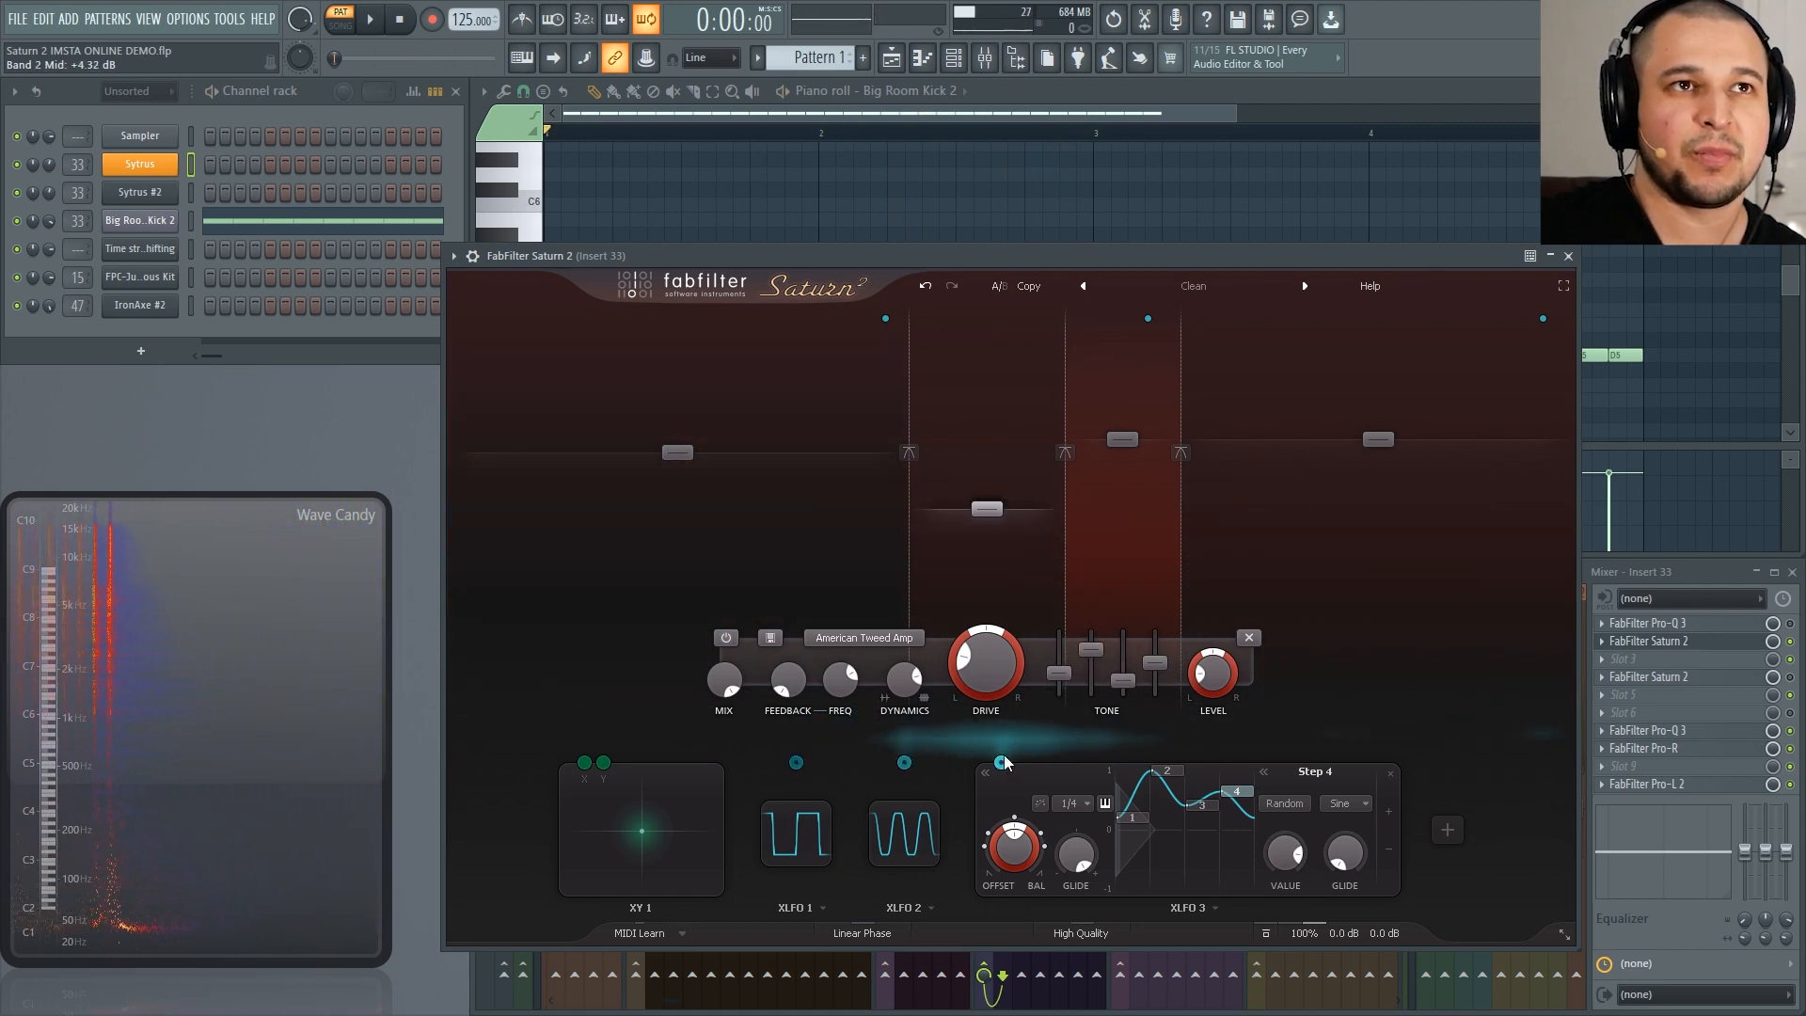
pyautogui.moveTo(1002, 762); pyautogui.dragTo(1094, 649)
pyautogui.moveTo(1063, 748); pyautogui.dragTo(1193, 663)
pyautogui.press('space')
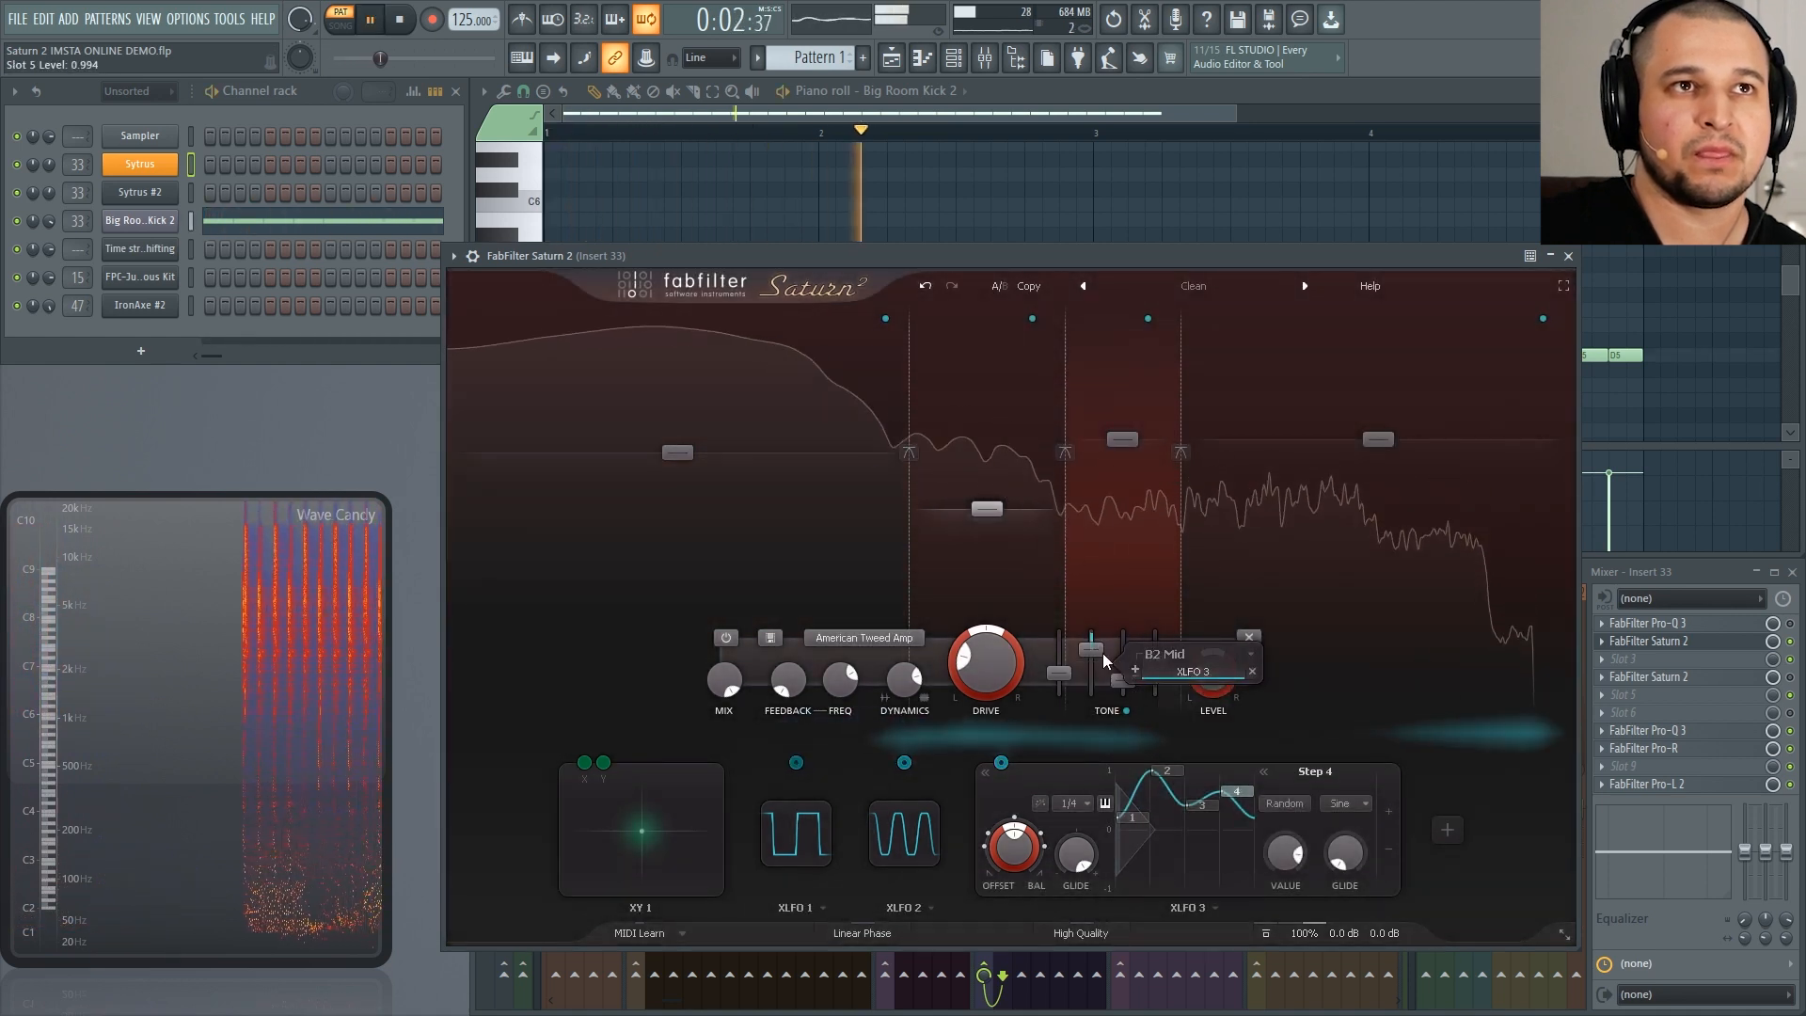
pyautogui.moveTo(1025, 670); pyautogui.dragTo(956, 438)
pyautogui.moveTo(775, 685)
pyautogui.mouseDown()
pyautogui.moveTo(760, 600)
pyautogui.moveTo(748, 686)
pyautogui.mouseUp()
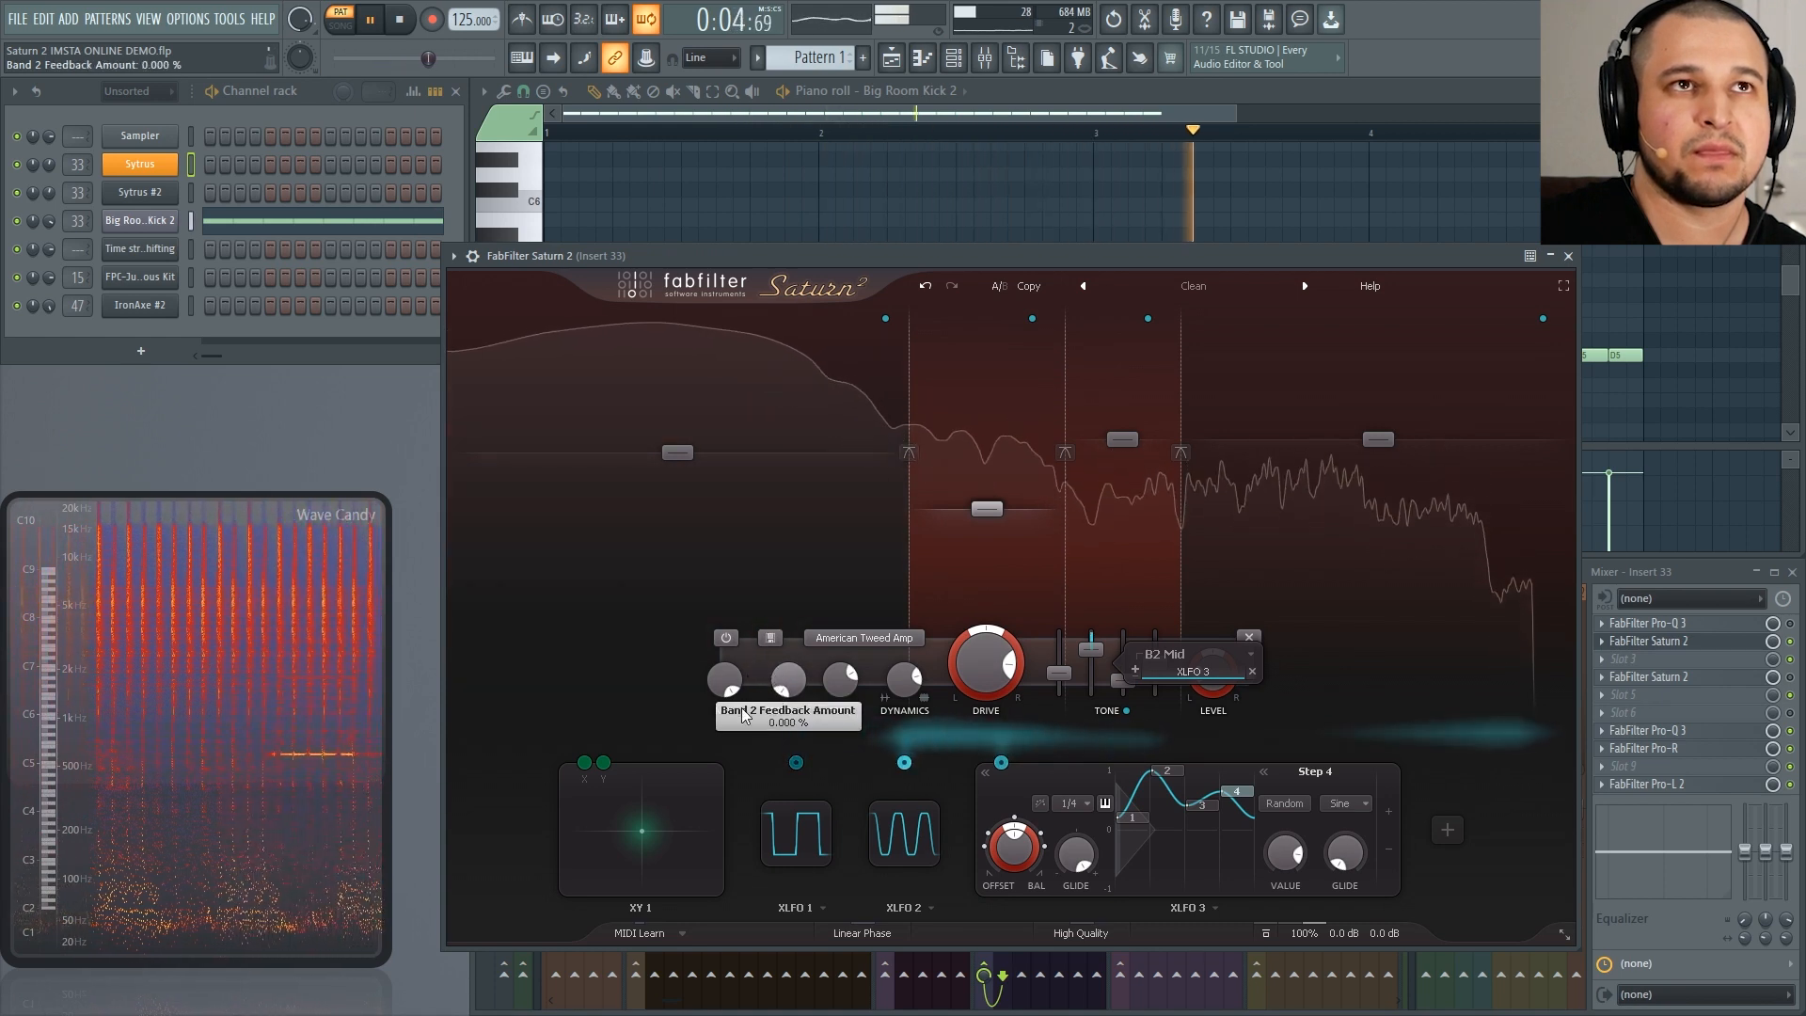
# Step: Adjust Band 3's Feedback amount and set its Treble to -2.20 dB, then stop playback
pyautogui.moveTo(925, 681); pyautogui.dragTo(880, 700)
pyautogui.moveTo(1259, 659); pyautogui.dragTo(1256, 703)
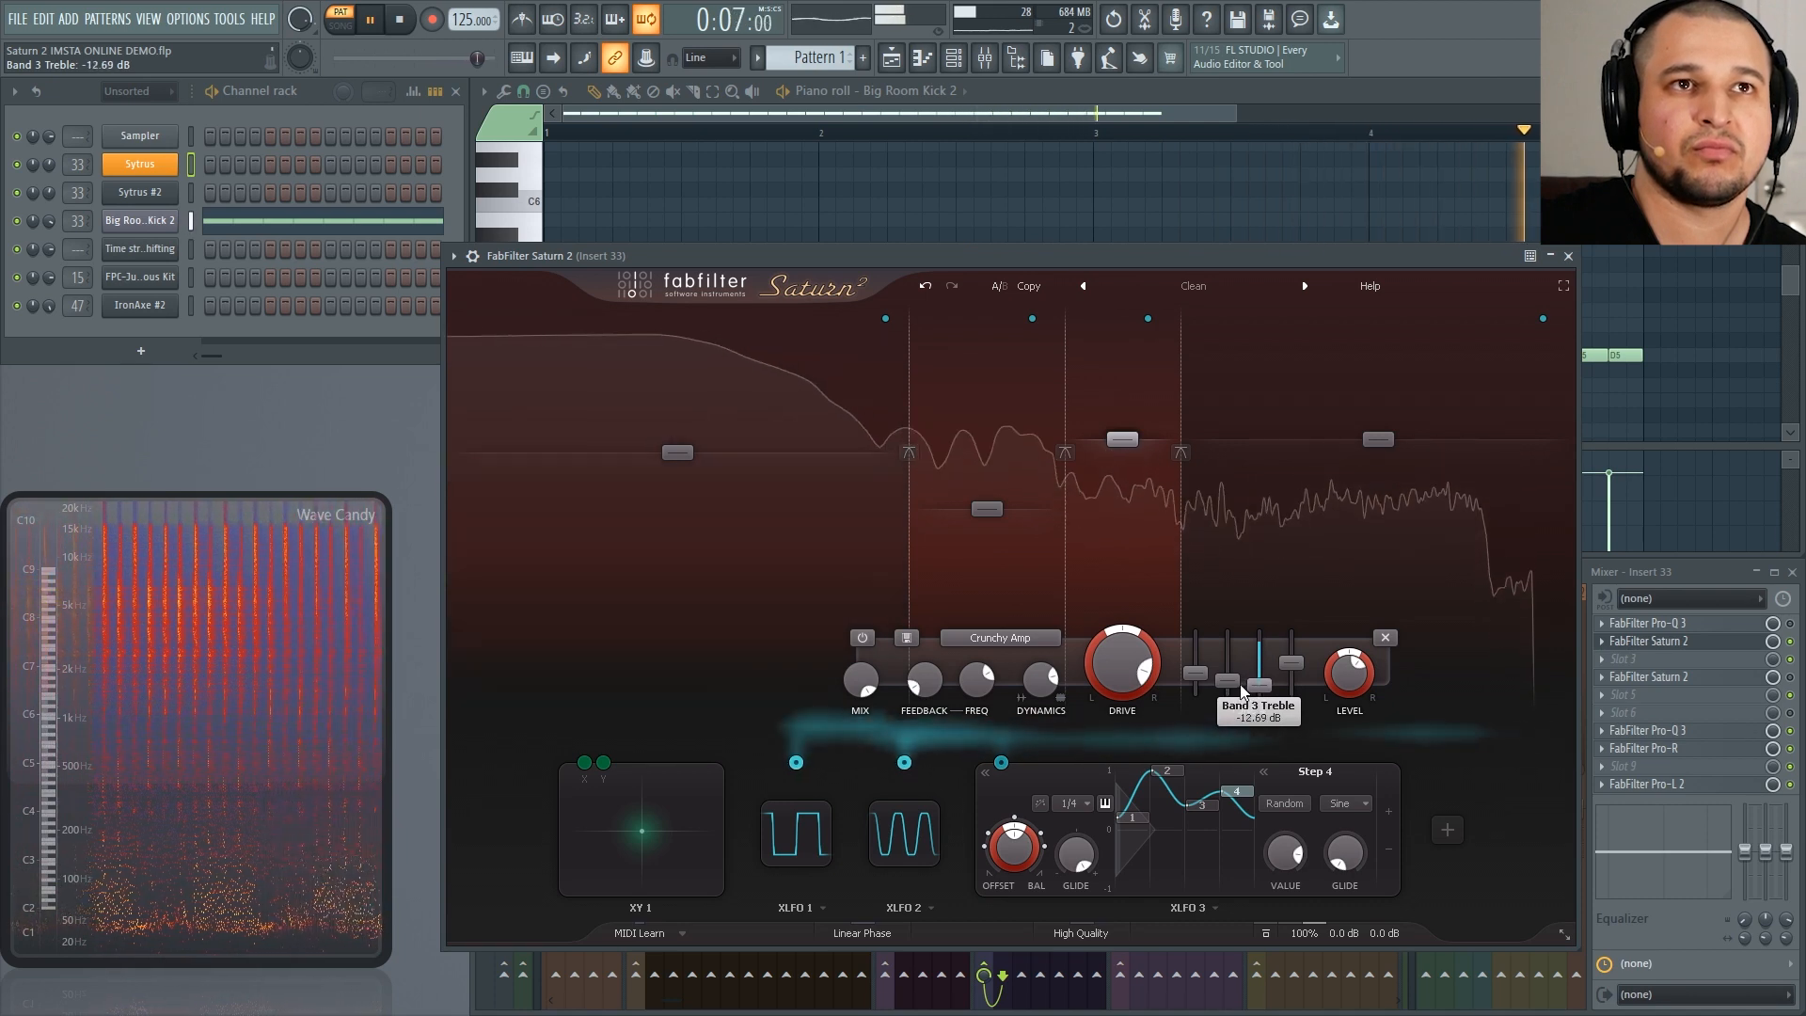
pyautogui.moveTo(1256, 703); pyautogui.dragTo(1258, 672)
pyautogui.press('space')
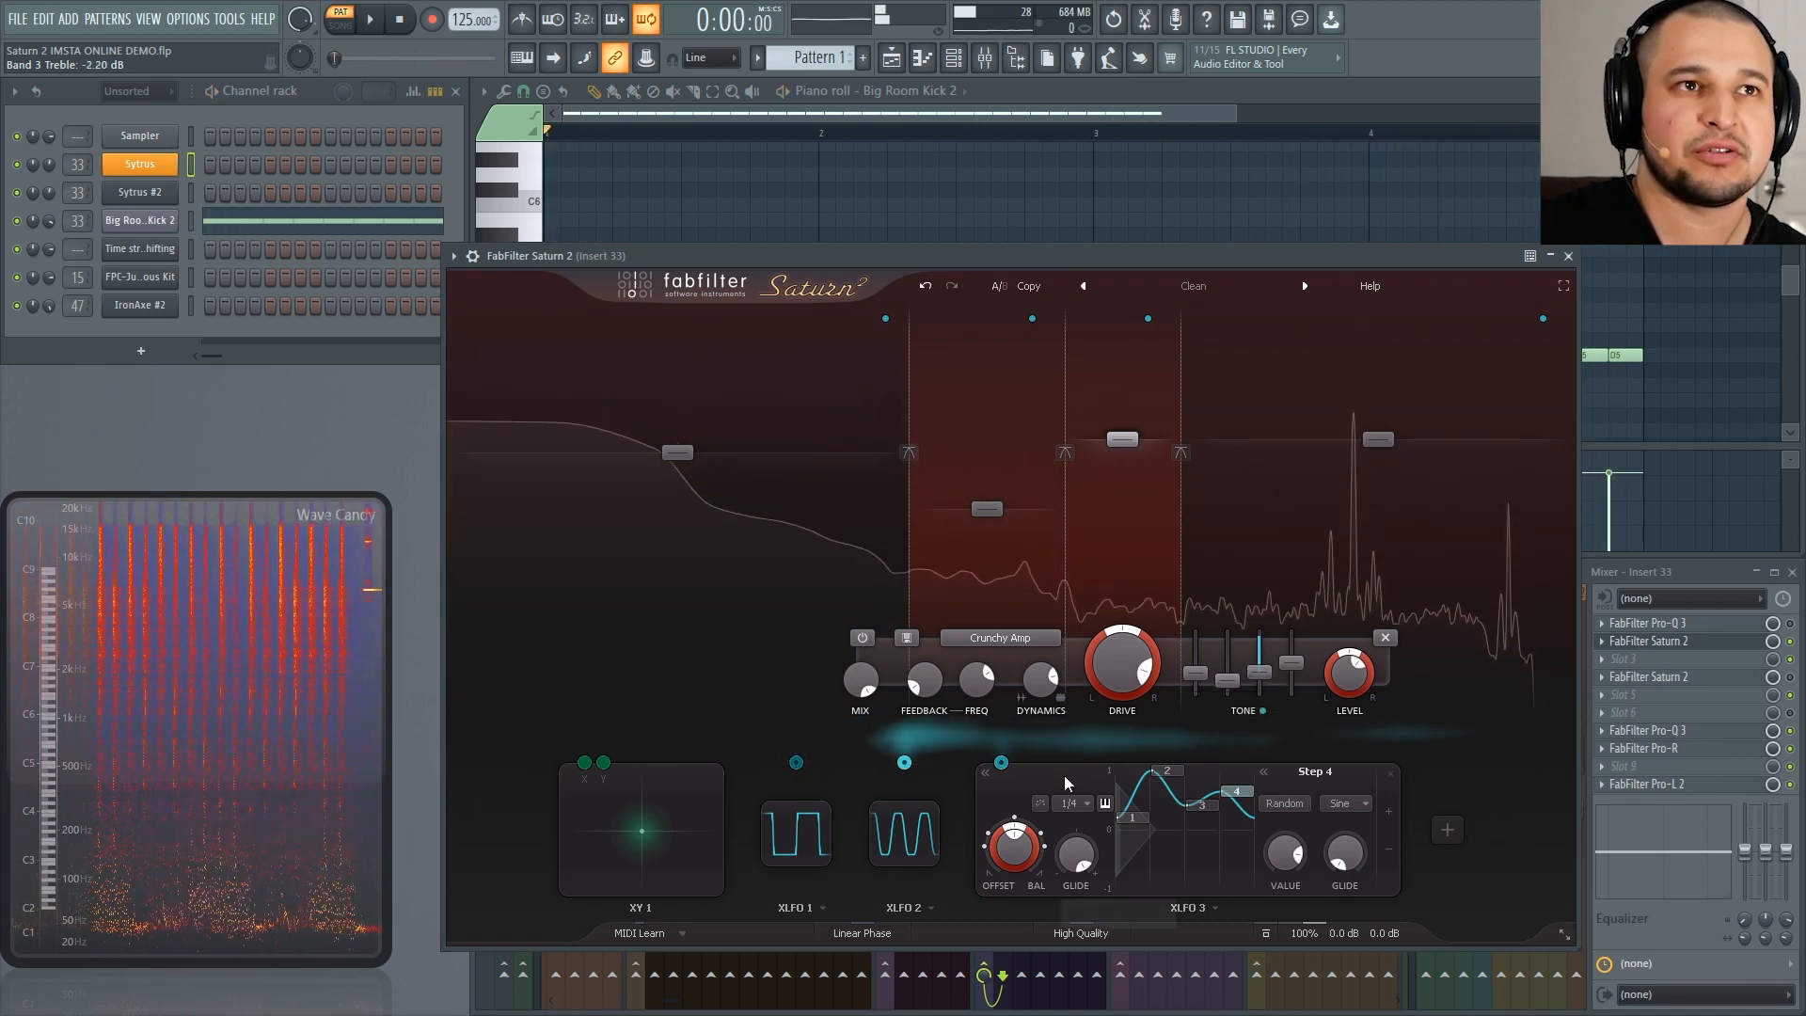
# Step: Modulate Band 3's Mid with XLFO 3 and adjust the modulation depth while the pattern plays
pyautogui.moveTo(1000, 763); pyautogui.dragTo(1248, 705)
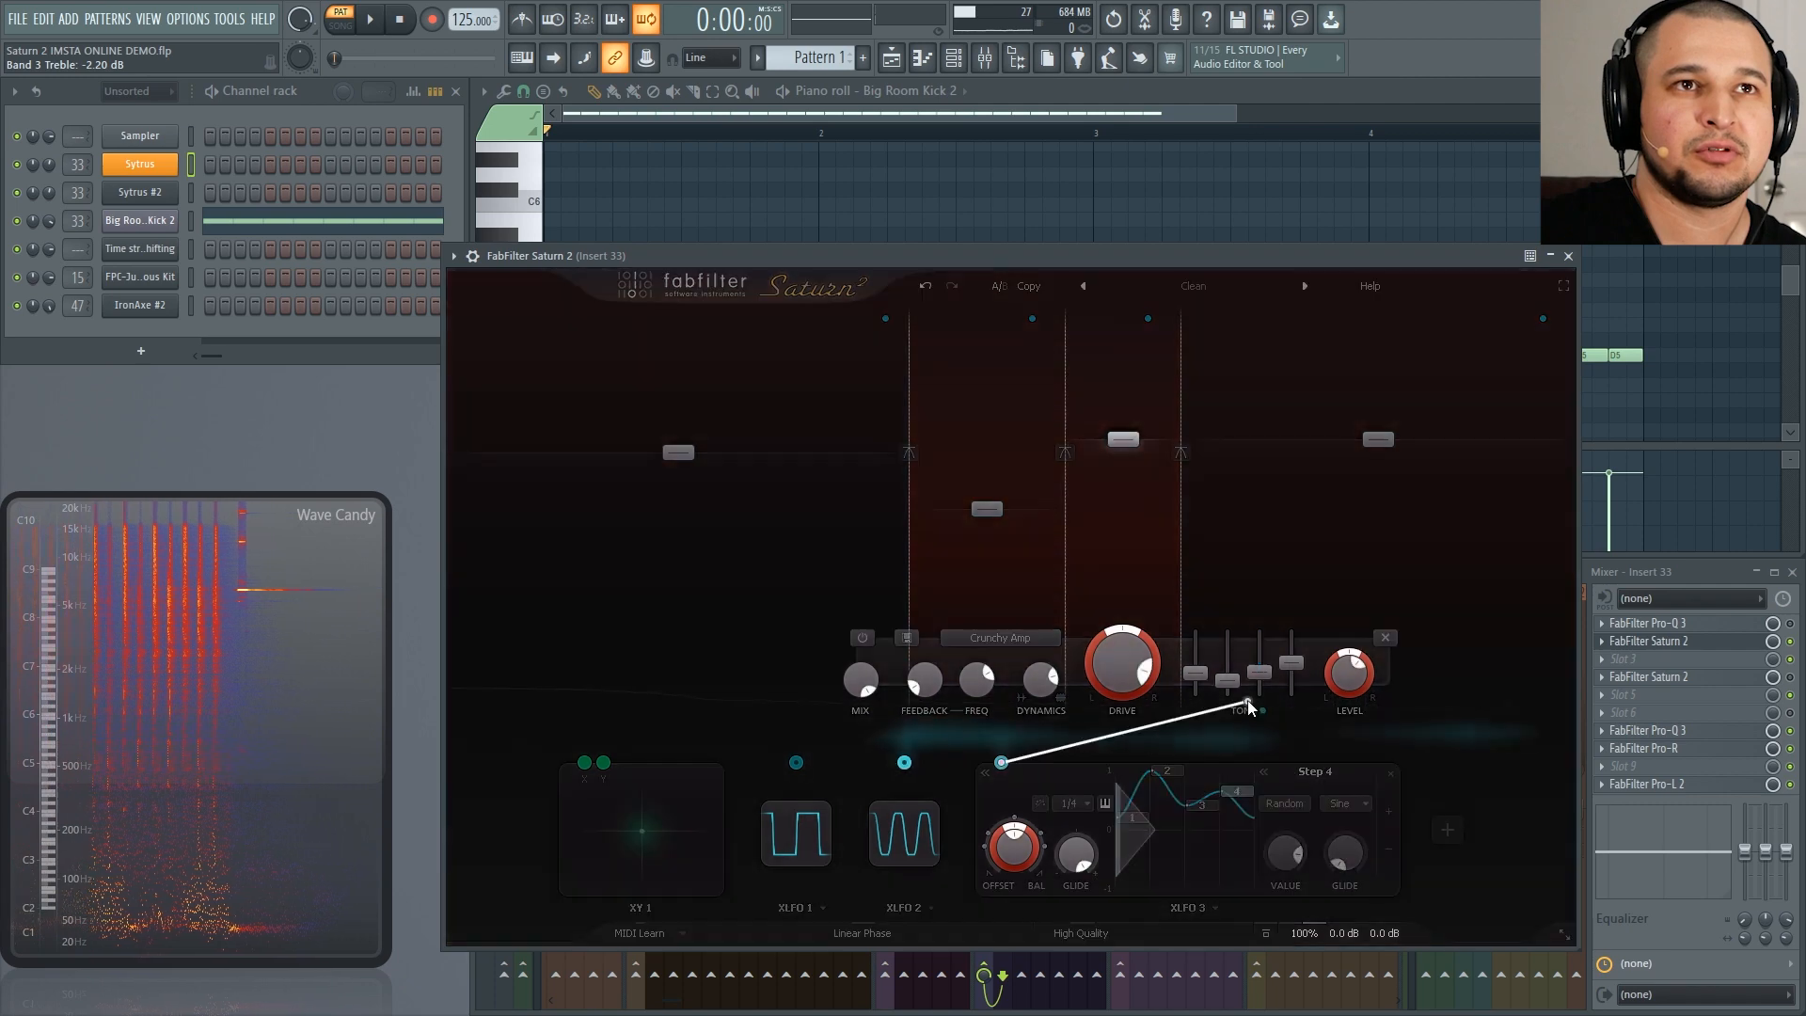
pyautogui.moveTo(1329, 663); pyautogui.dragTo(1326, 664)
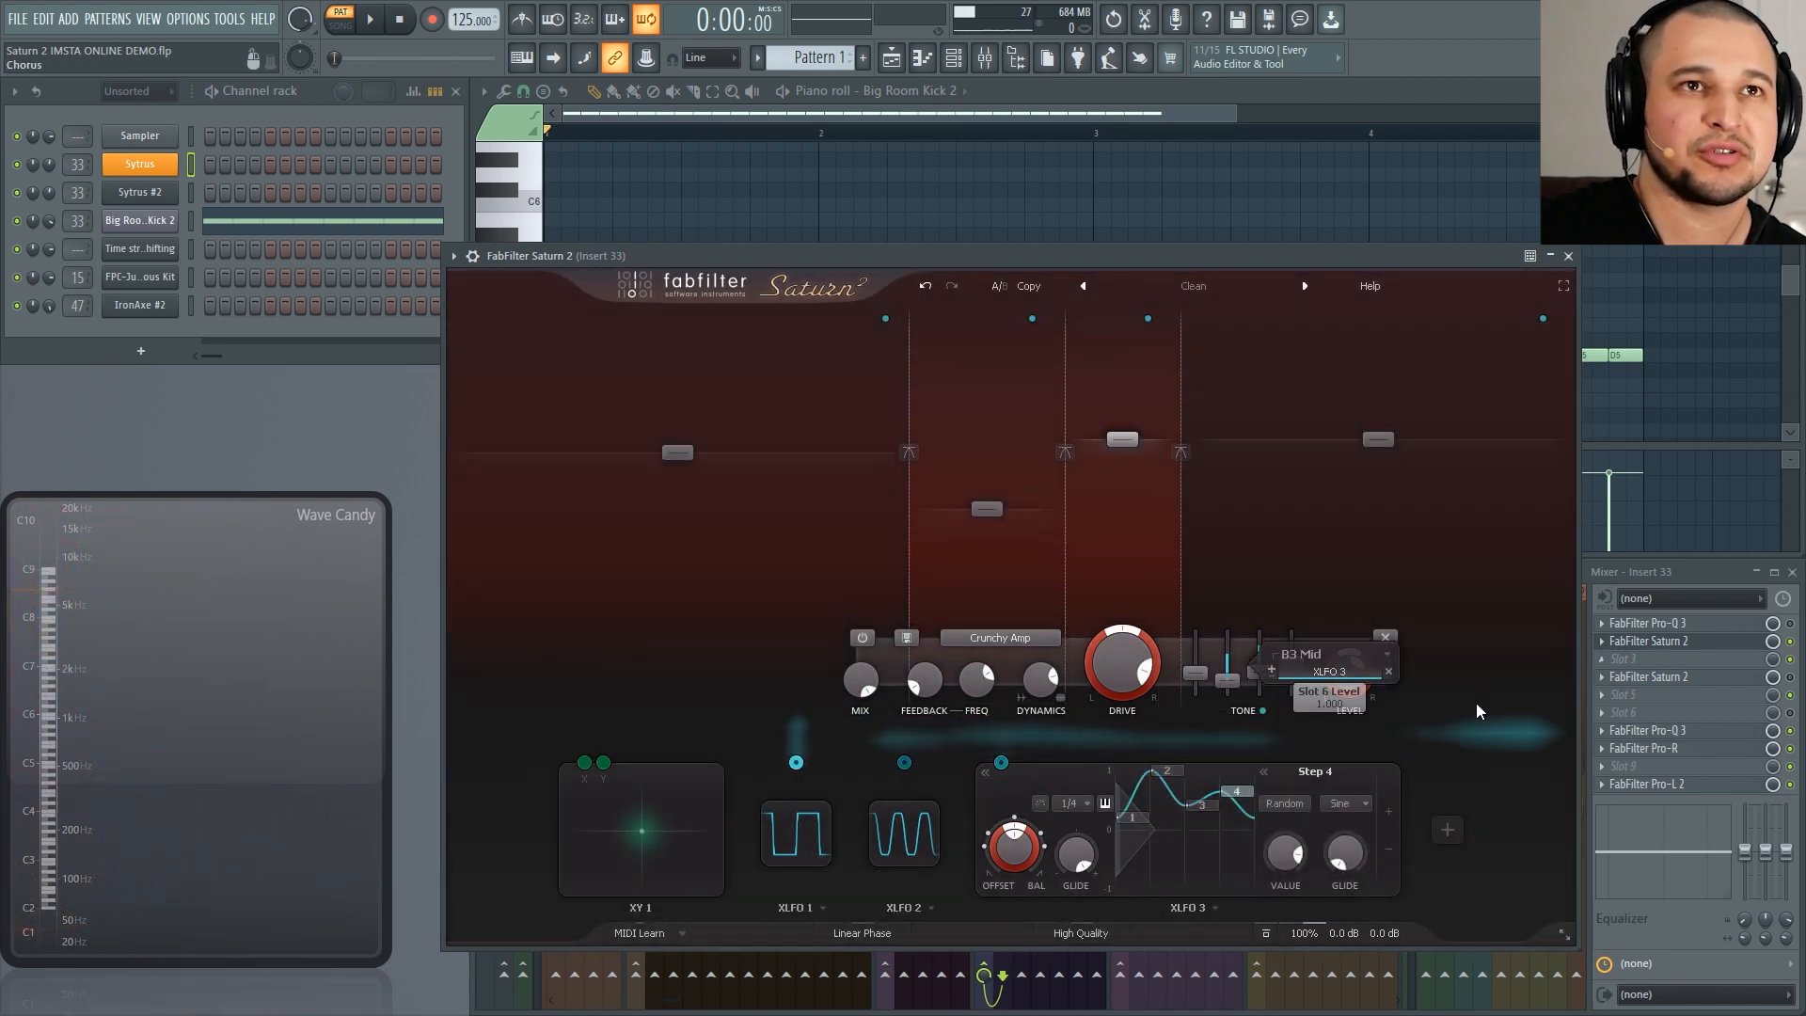
pyautogui.press('space')
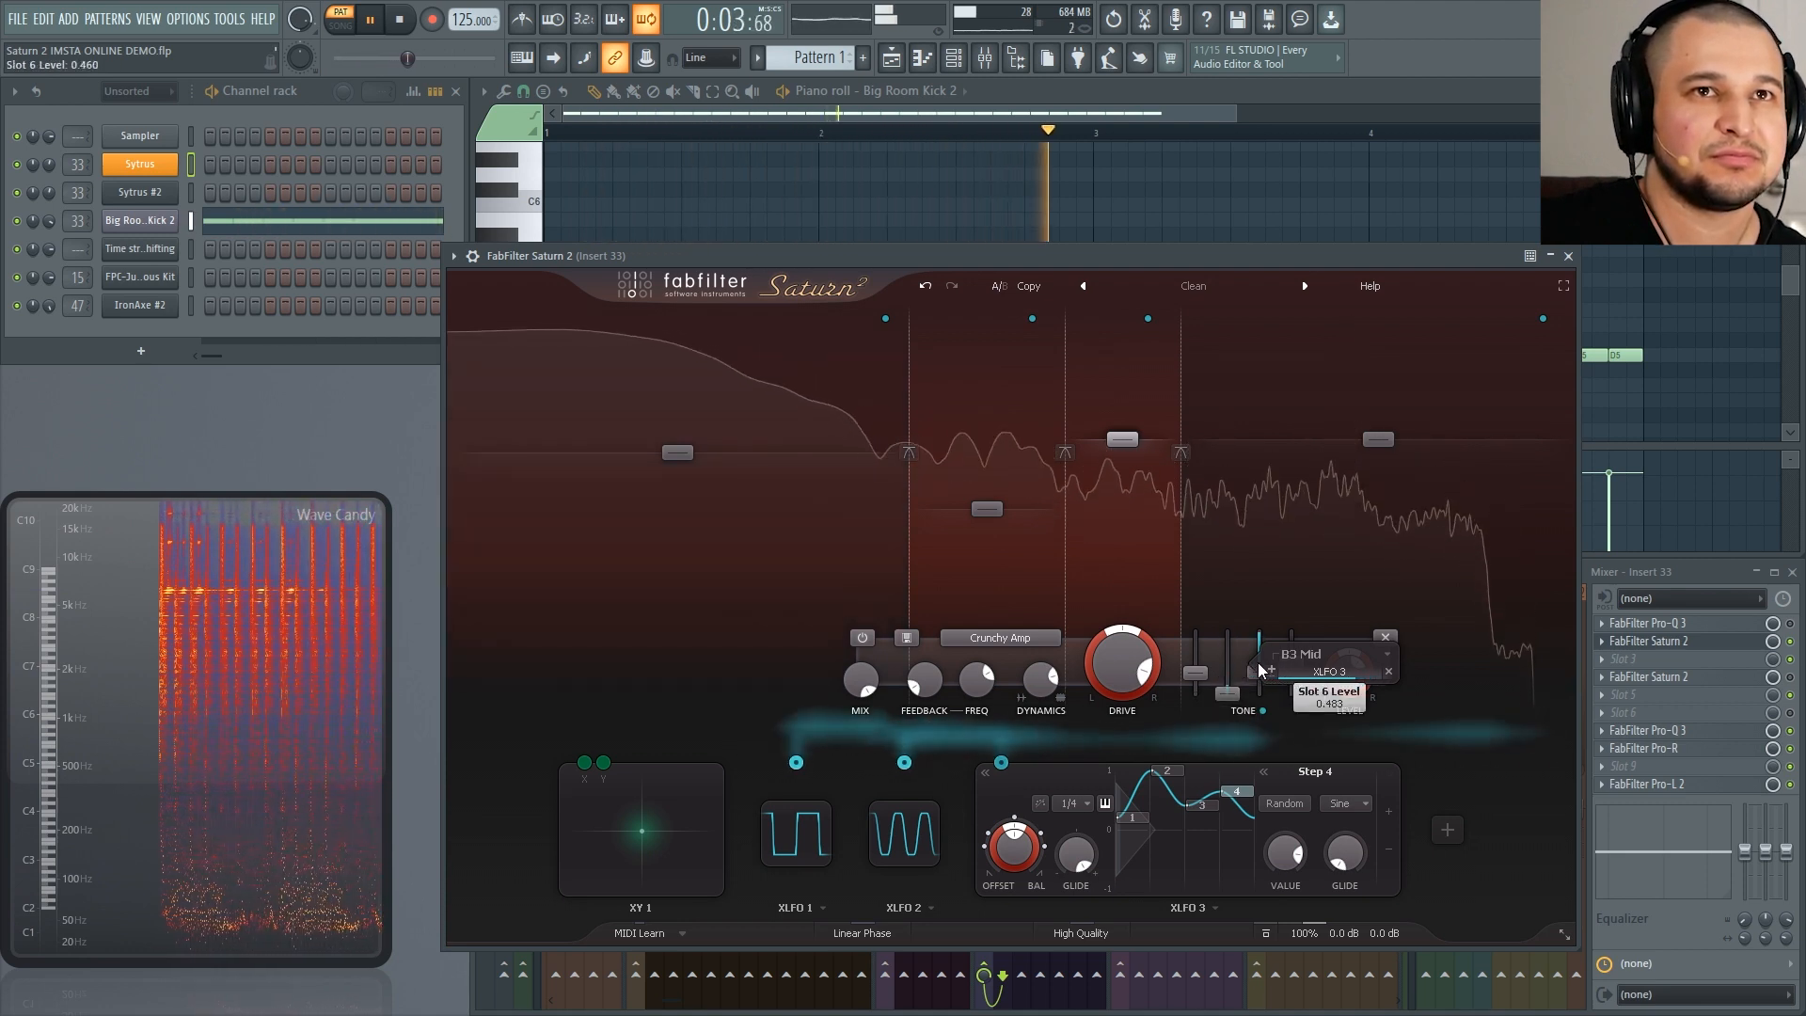
pyautogui.moveTo(1258, 669); pyautogui.dragTo(1290, 672)
# Step: Set Band 3's Drive to 77.12% and its level to +13.79 dB with deeper Mid modulation, then stop playback
pyautogui.moveTo(1122, 670); pyautogui.dragTo(1120, 735)
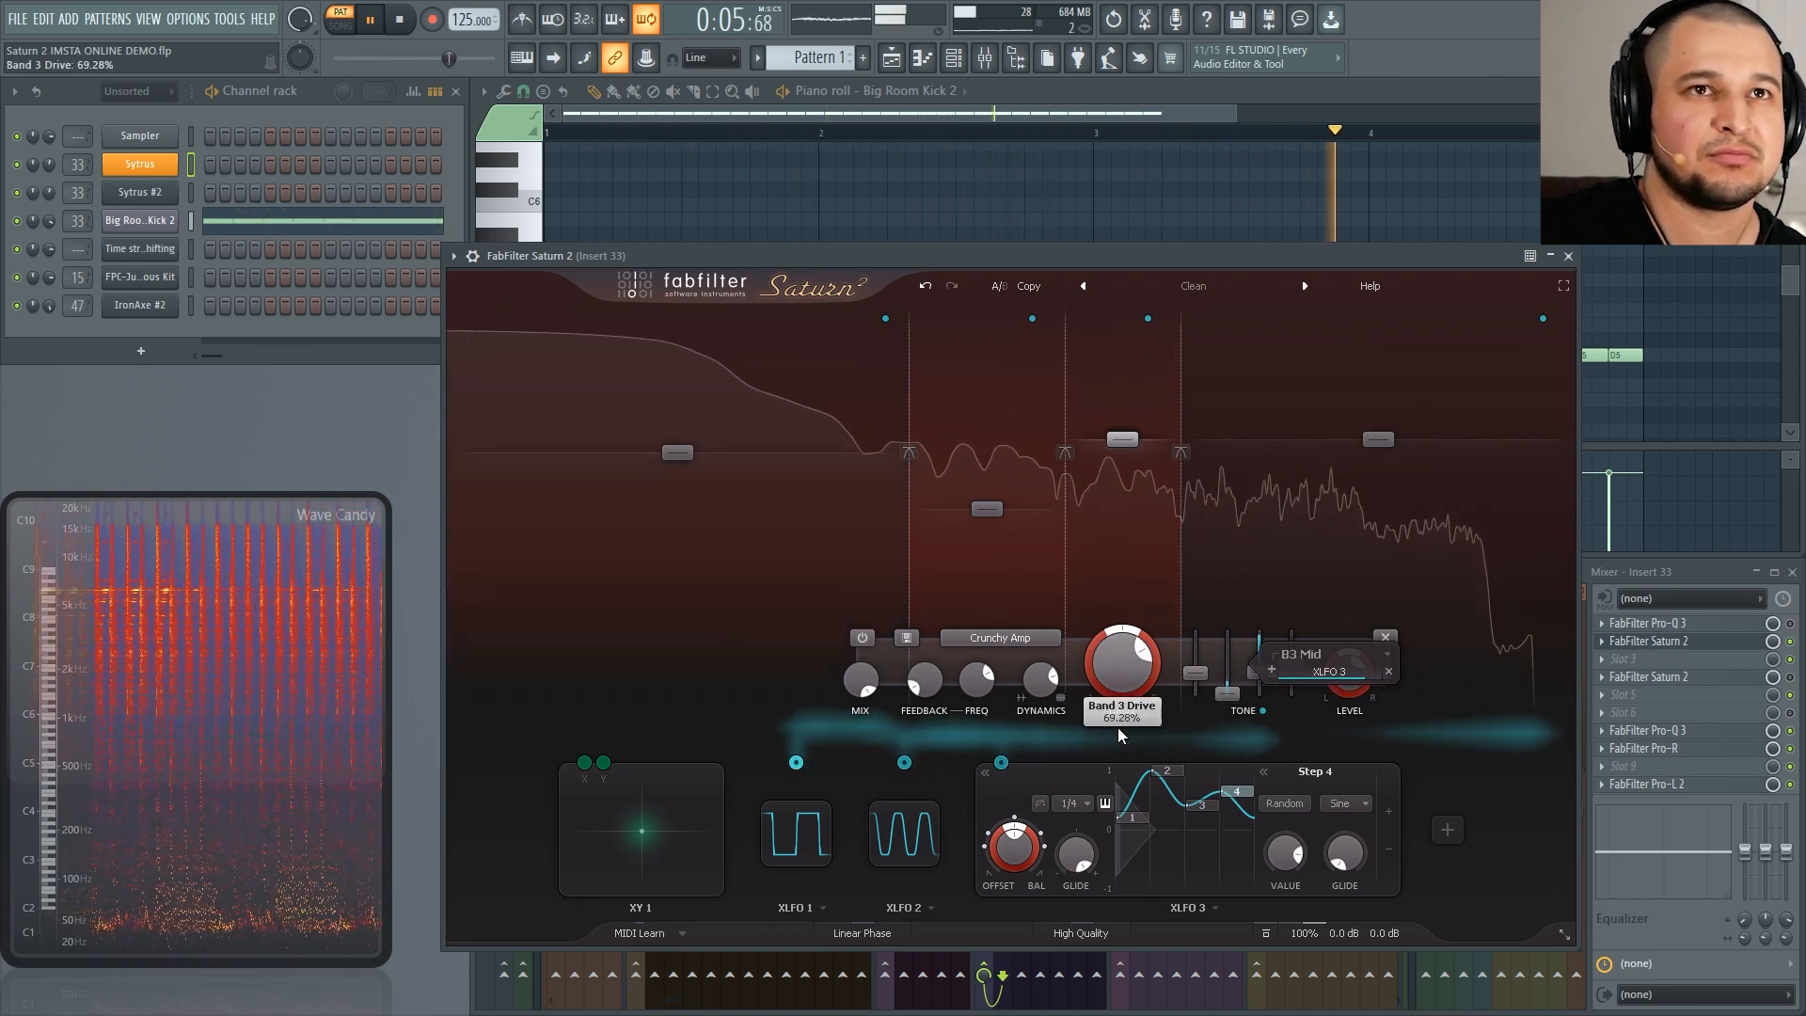
pyautogui.moveTo(1315, 676); pyautogui.dragTo(1408, 675)
pyautogui.moveTo(1108, 663); pyautogui.dragTo(1110, 653)
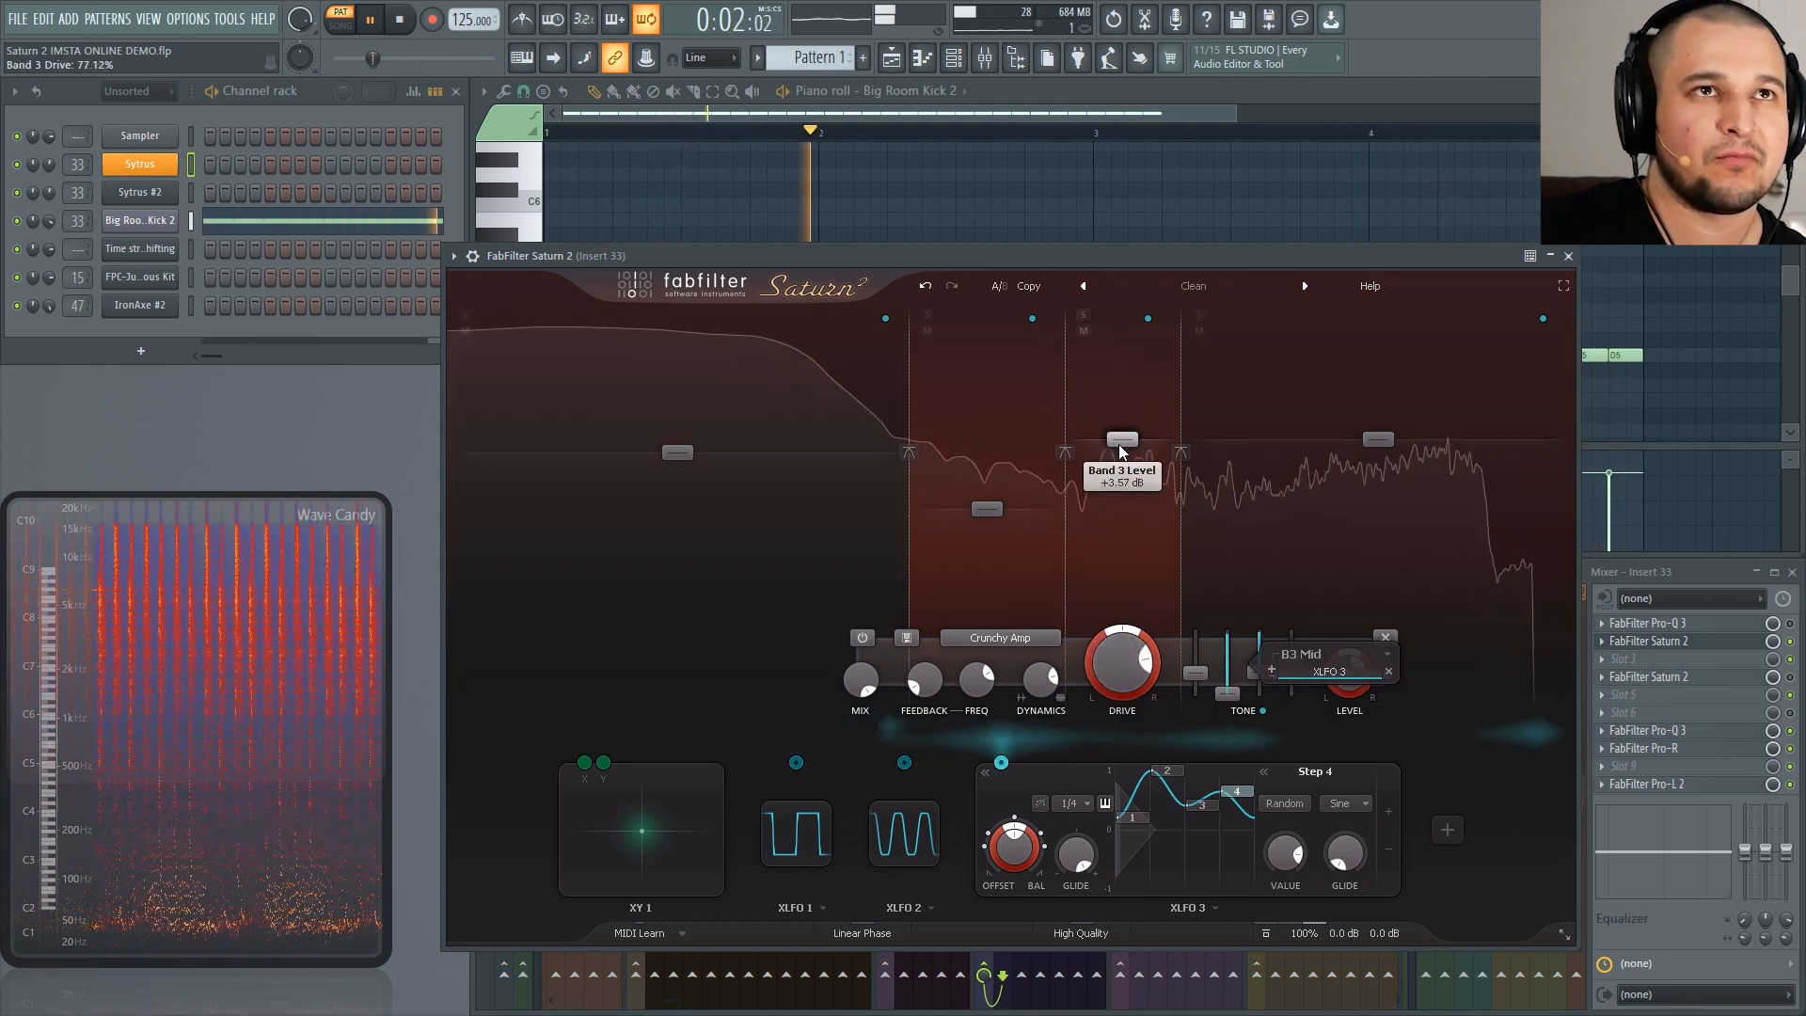
pyautogui.moveTo(1122, 450); pyautogui.dragTo(1110, 412)
pyautogui.press('space')
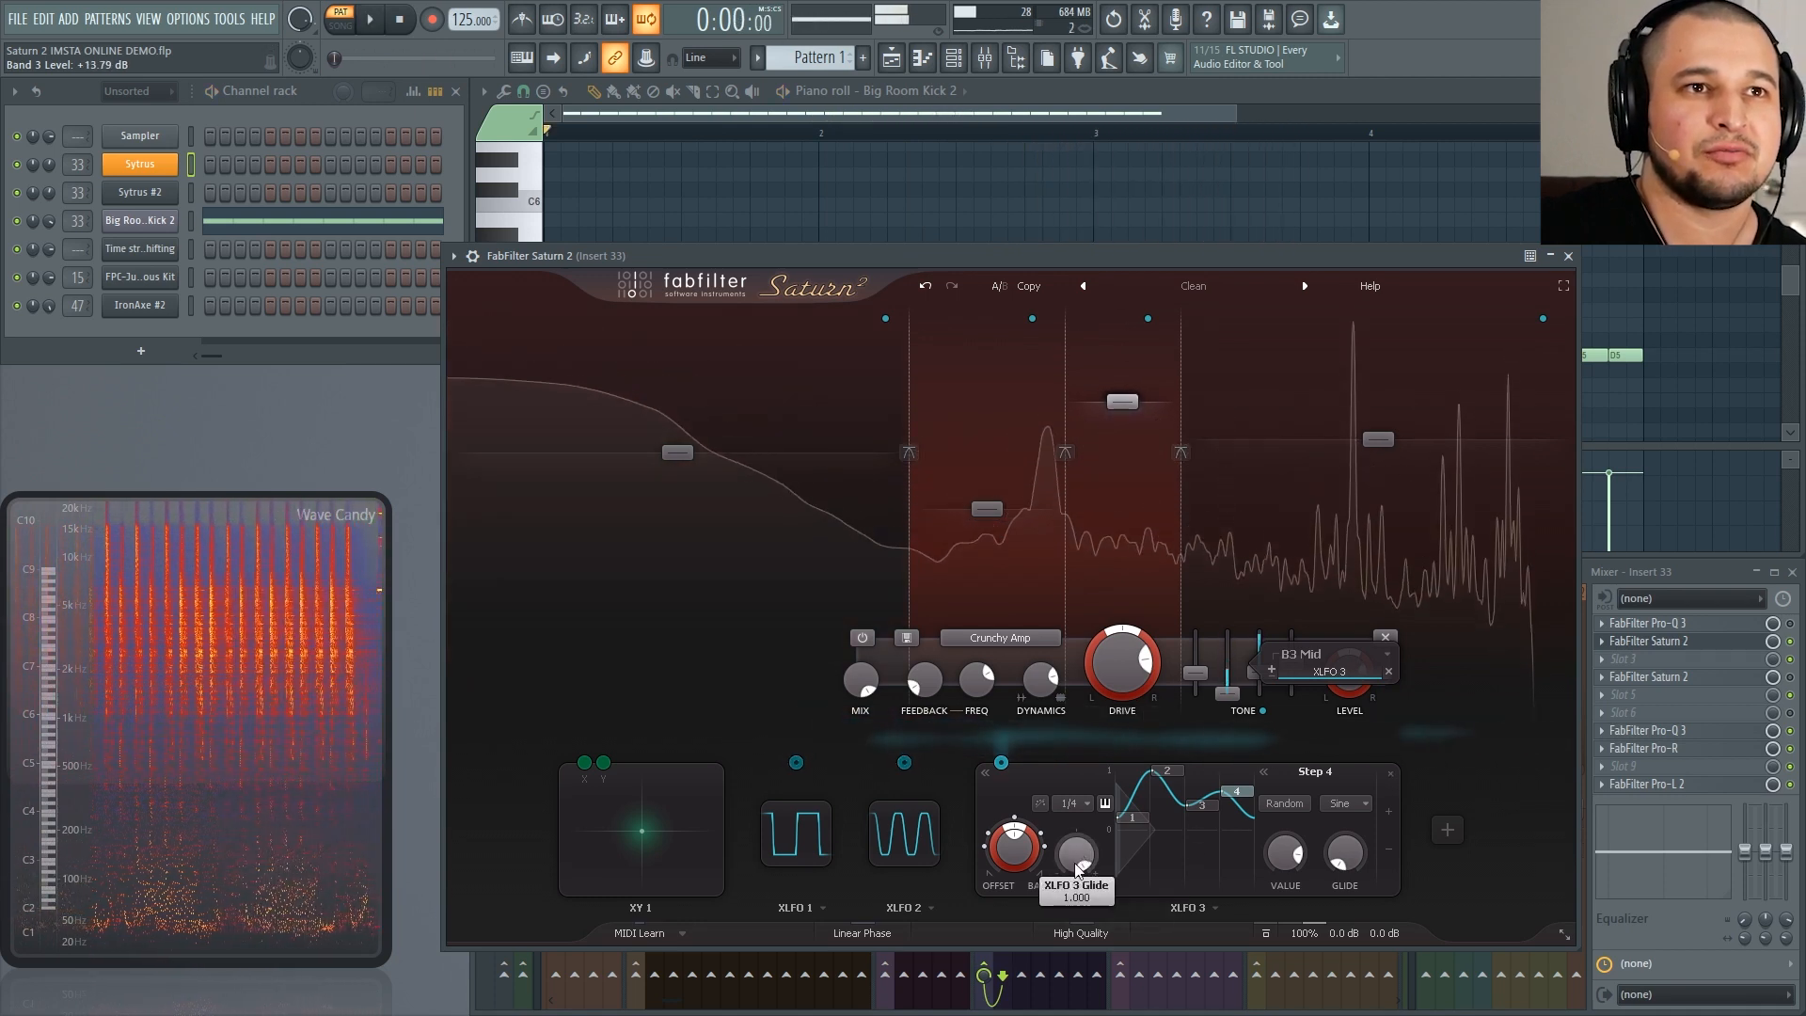
# Step: Reduce XLFO 3's Glide, and lower Band 3's level to +6.38 dB and its Drive to 47.17% while auditioning the pattern
pyautogui.moveTo(1078, 867); pyautogui.dragTo(1096, 990)
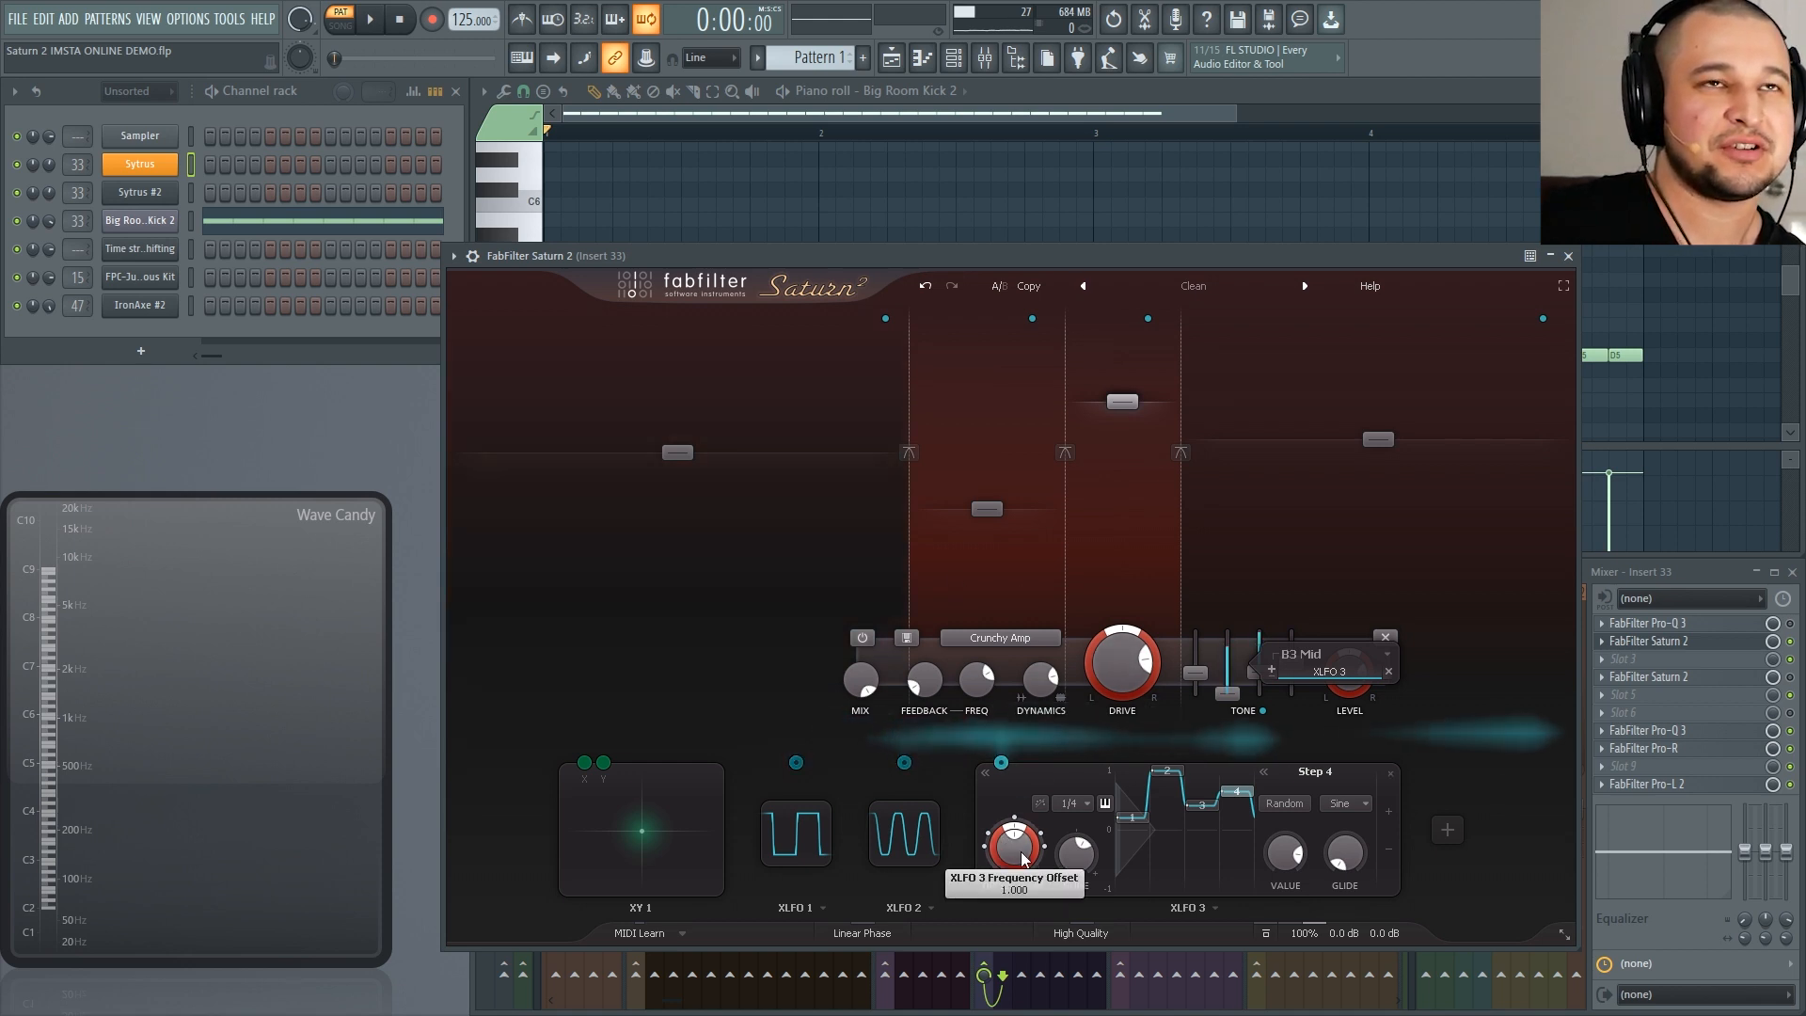
pyautogui.press('space')
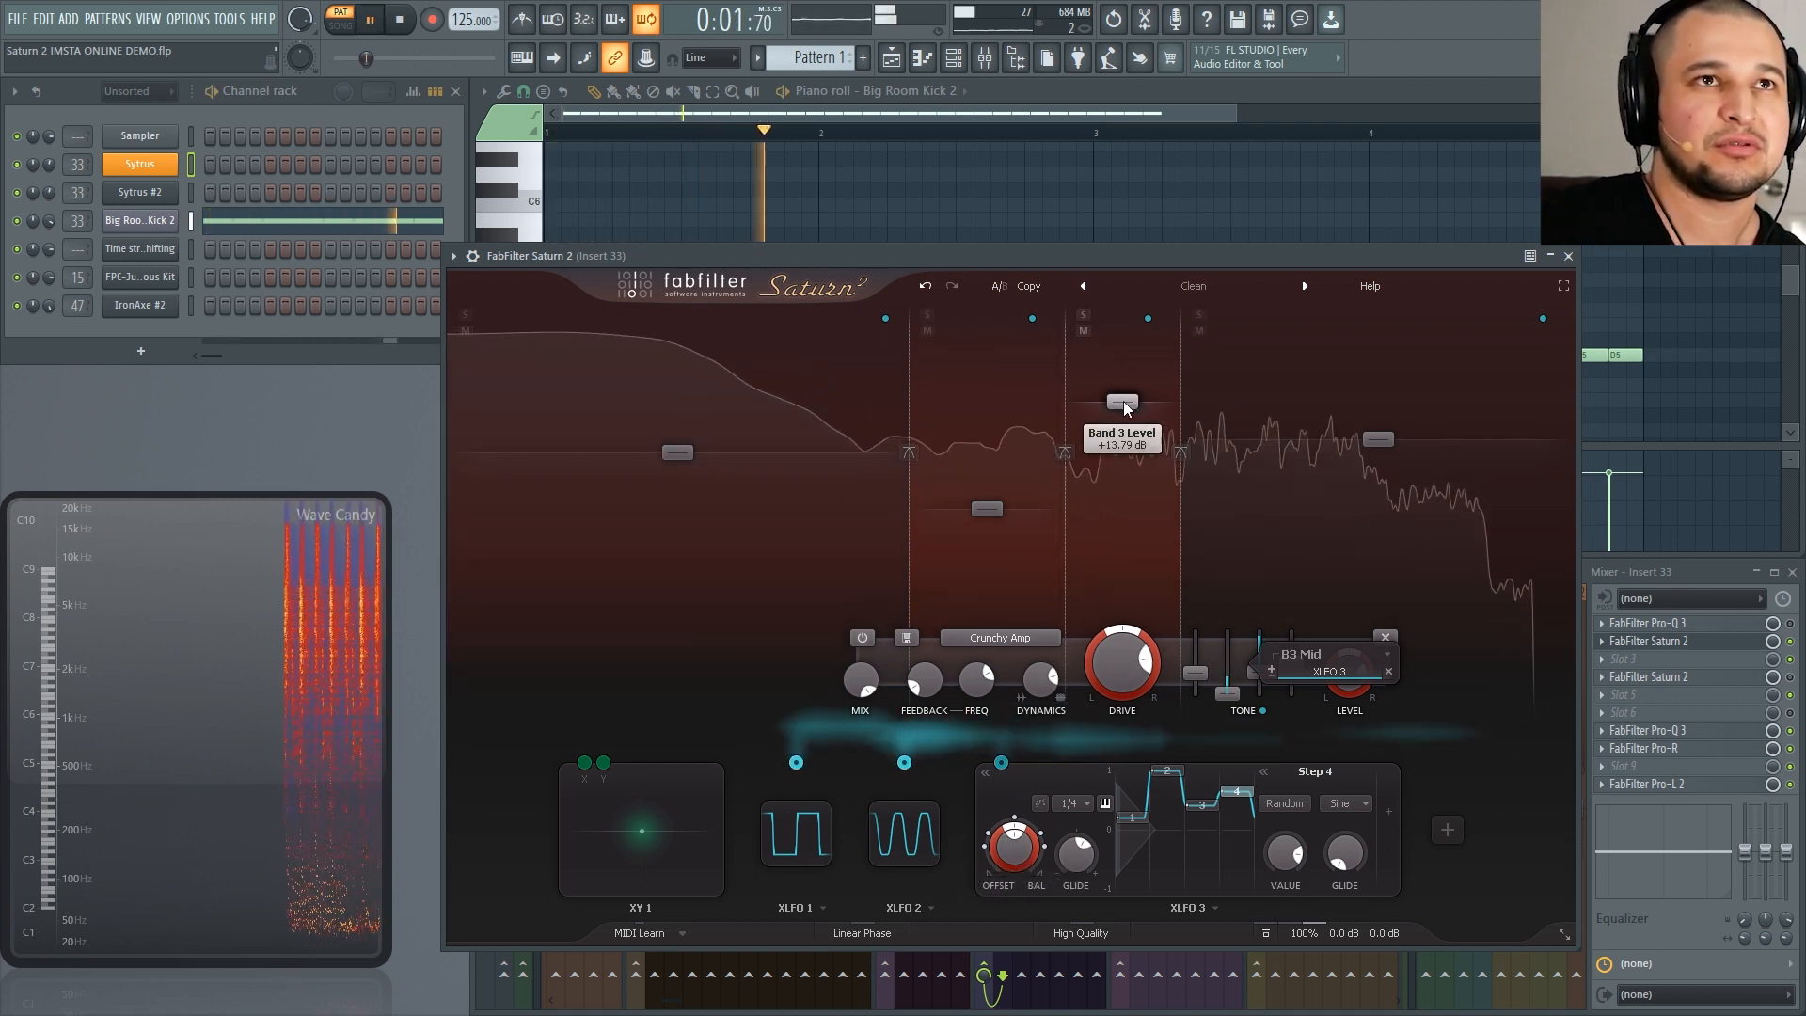
pyautogui.moveTo(1123, 400); pyautogui.dragTo(1091, 427)
pyautogui.press('space')
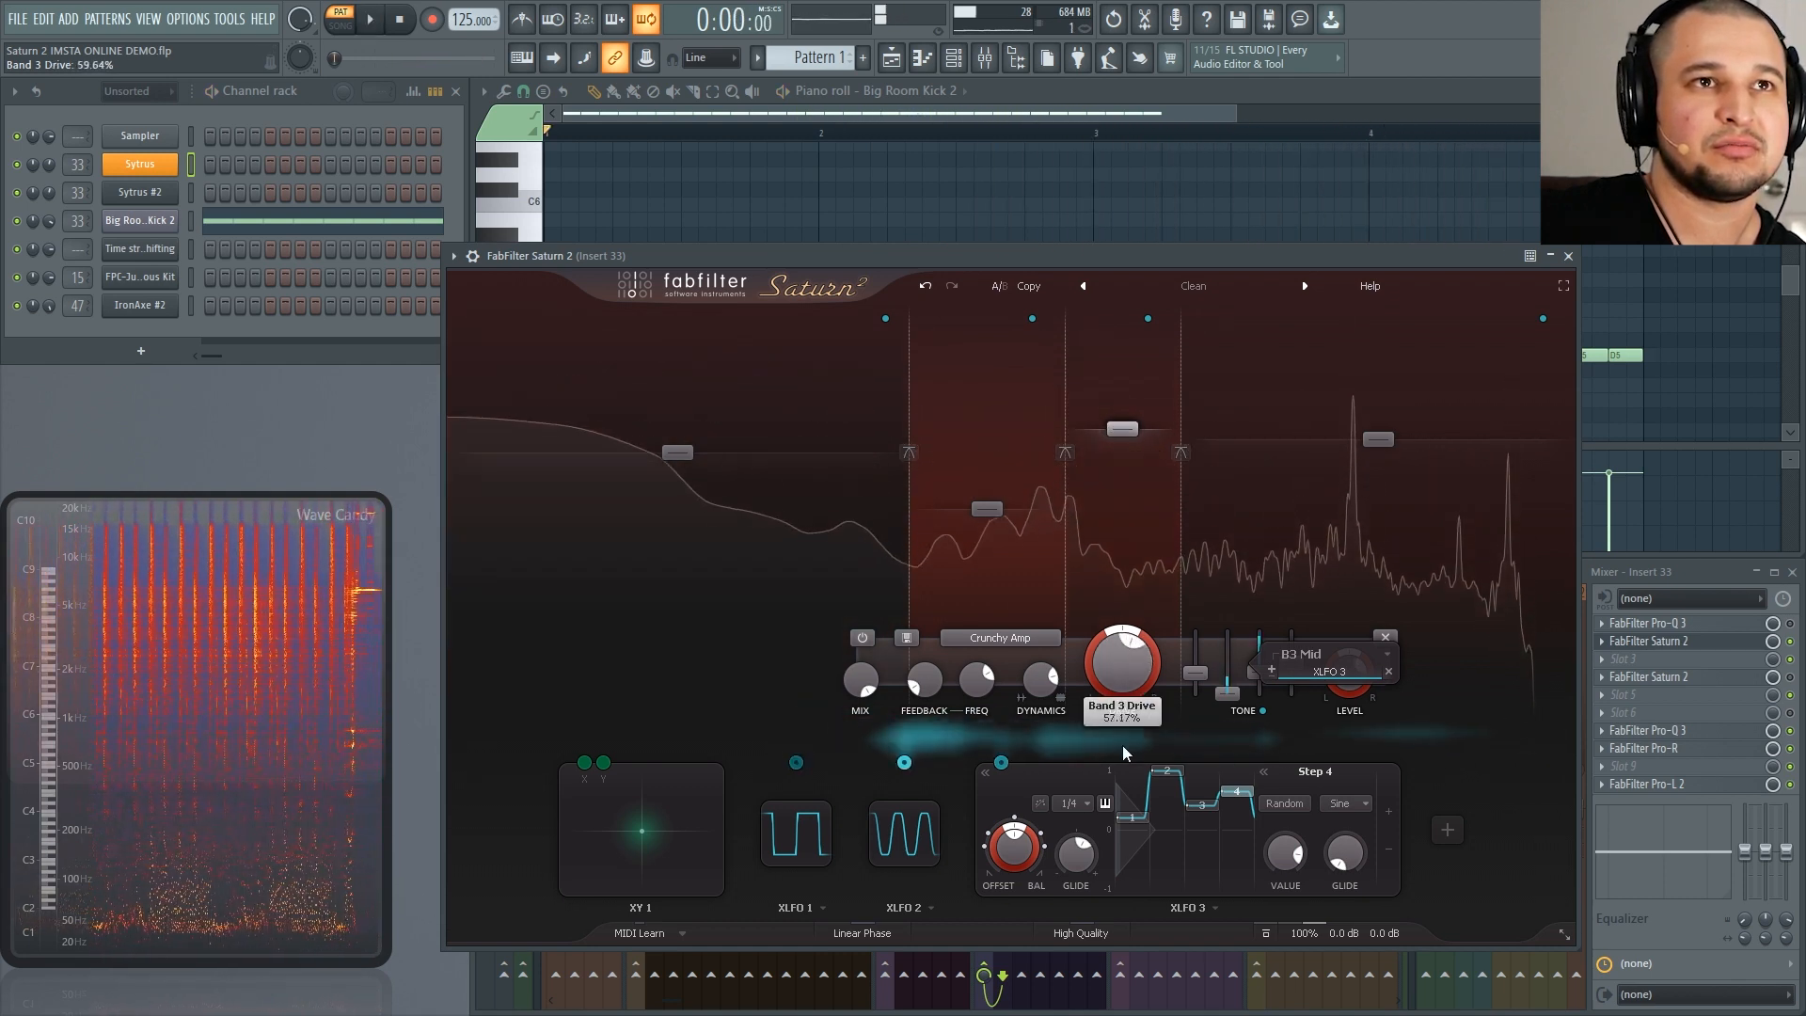
pyautogui.moveTo(1123, 752); pyautogui.dragTo(1123, 795)
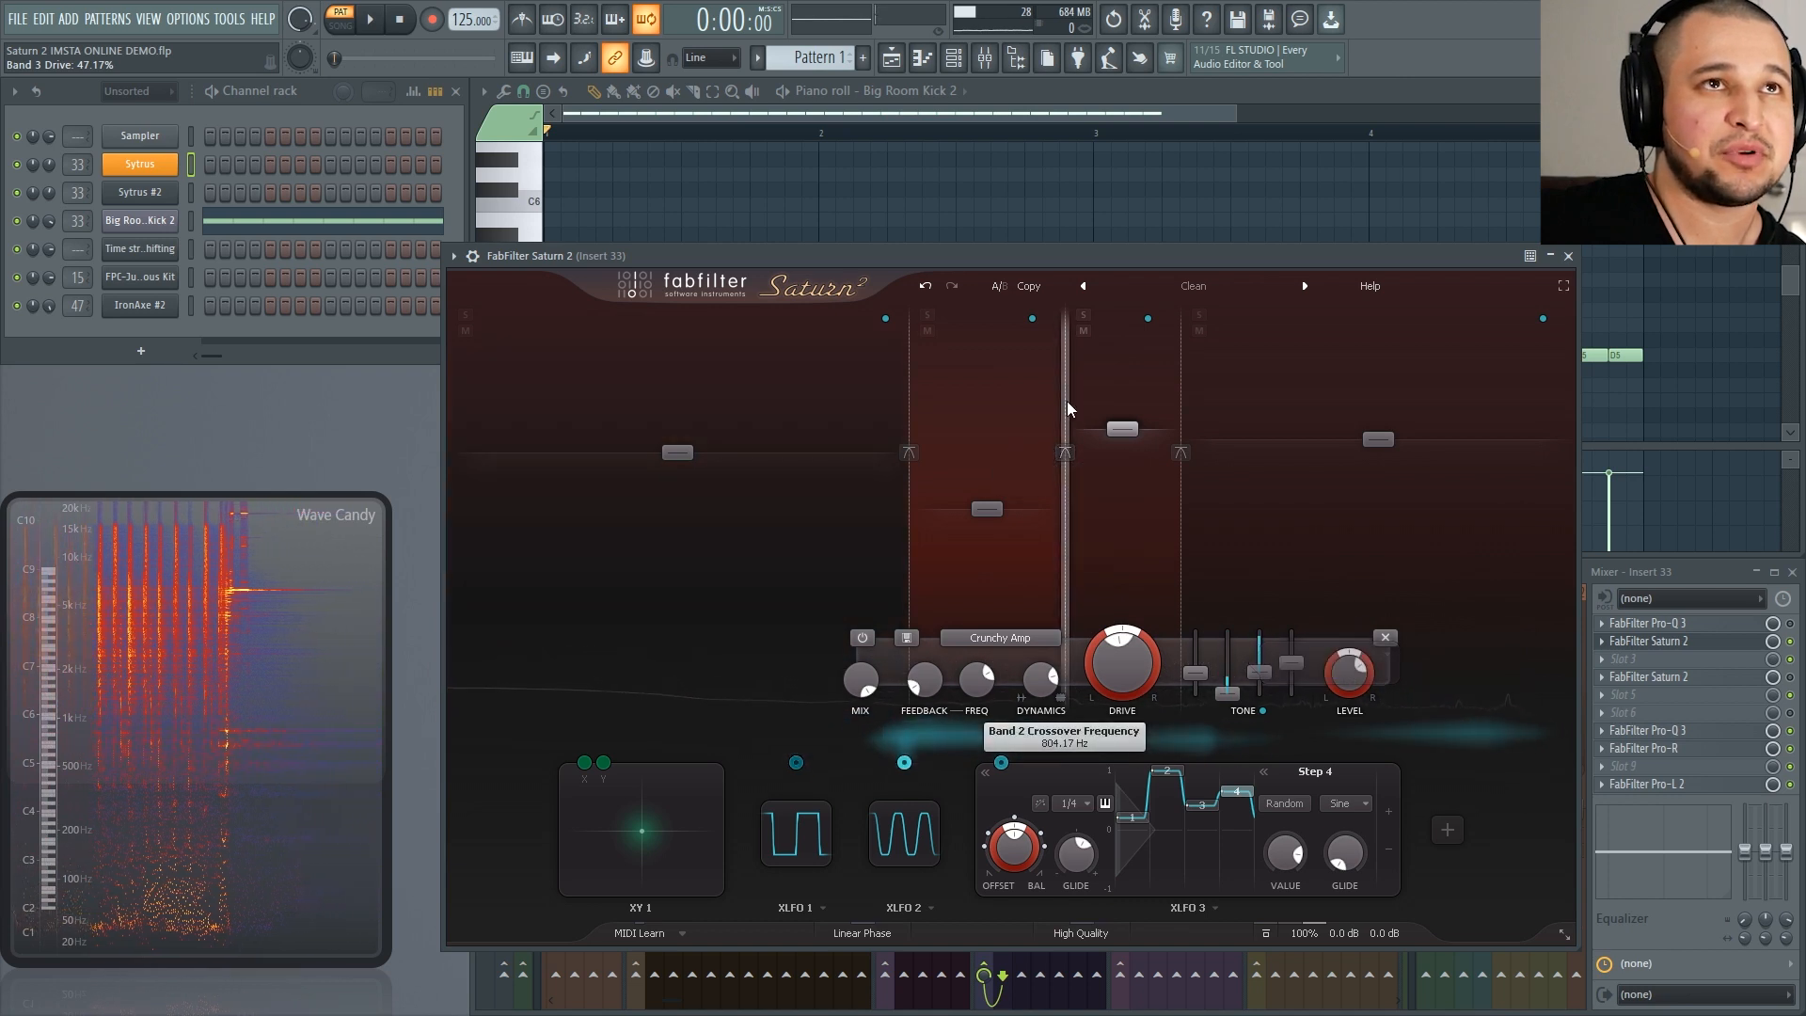
# Step: Shift both crossovers around Band 3 to lower frequencies, and set Band 2's Drive to 90.35% with a higher level during playback
pyautogui.moveTo(1067, 401); pyautogui.dragTo(984, 401)
pyautogui.moveTo(1178, 403); pyautogui.dragTo(1069, 404)
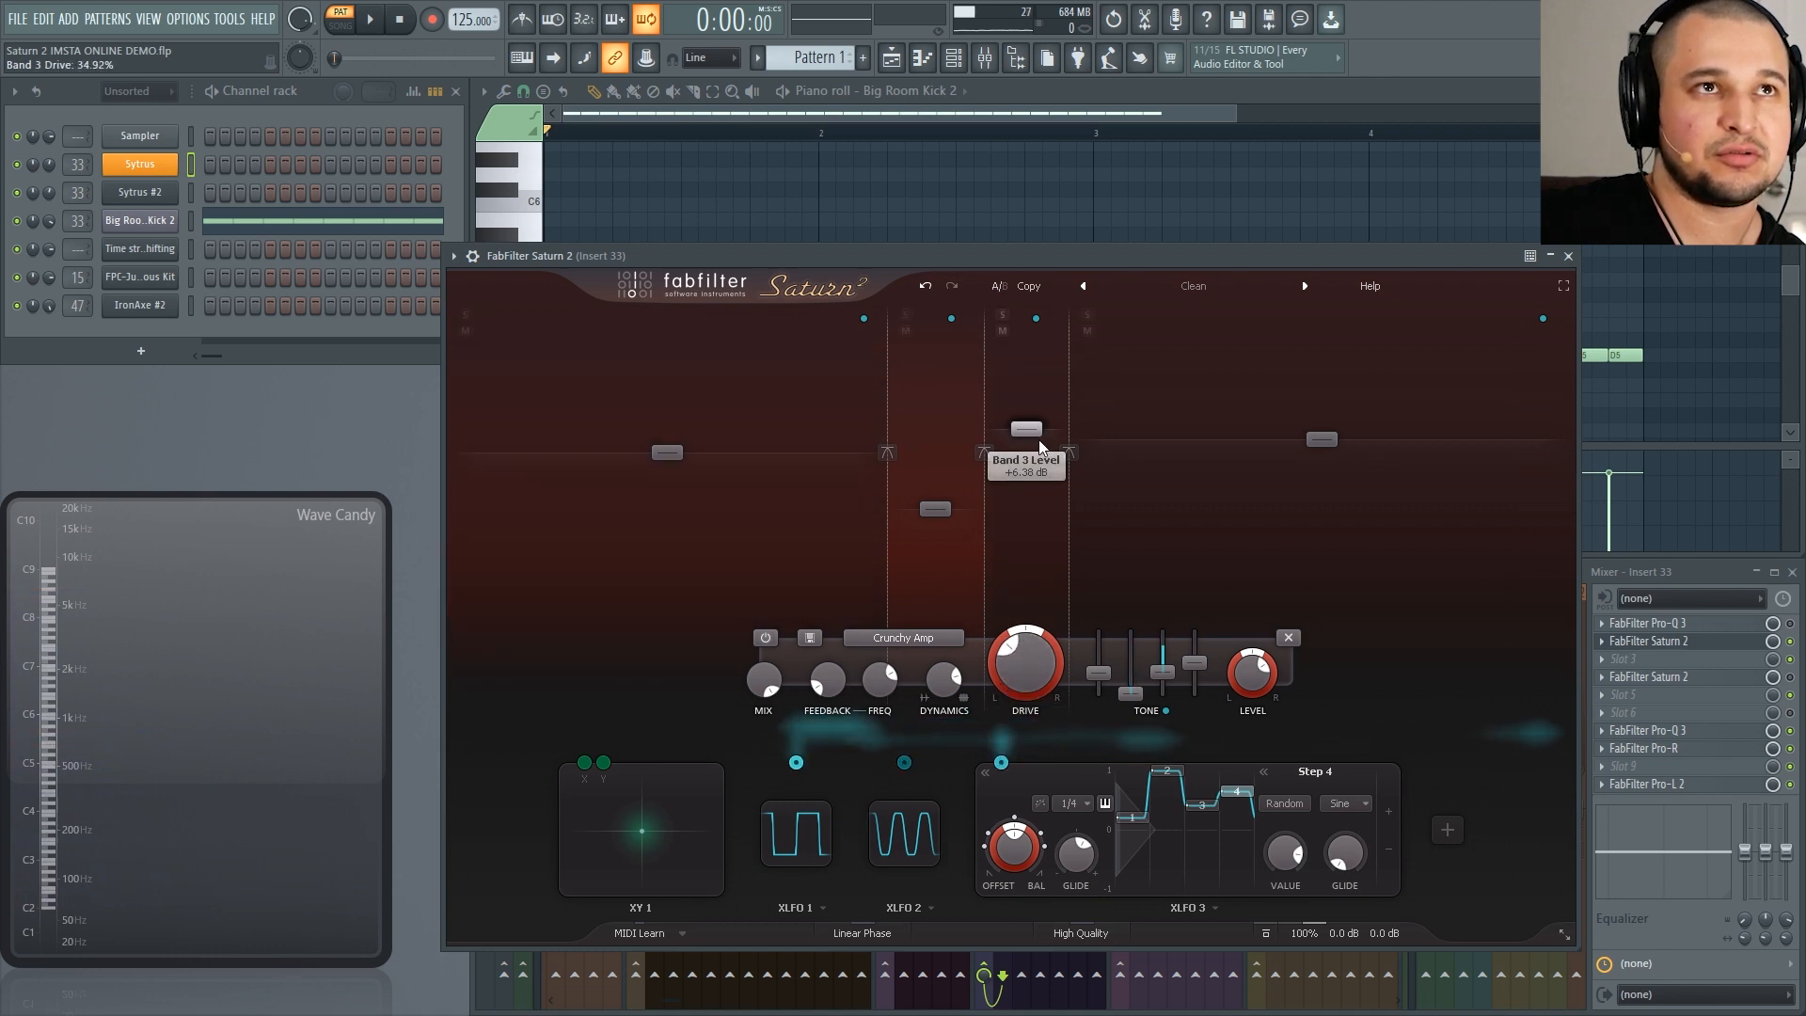
pyautogui.press('space')
pyautogui.moveTo(1027, 670); pyautogui.dragTo(942, 462)
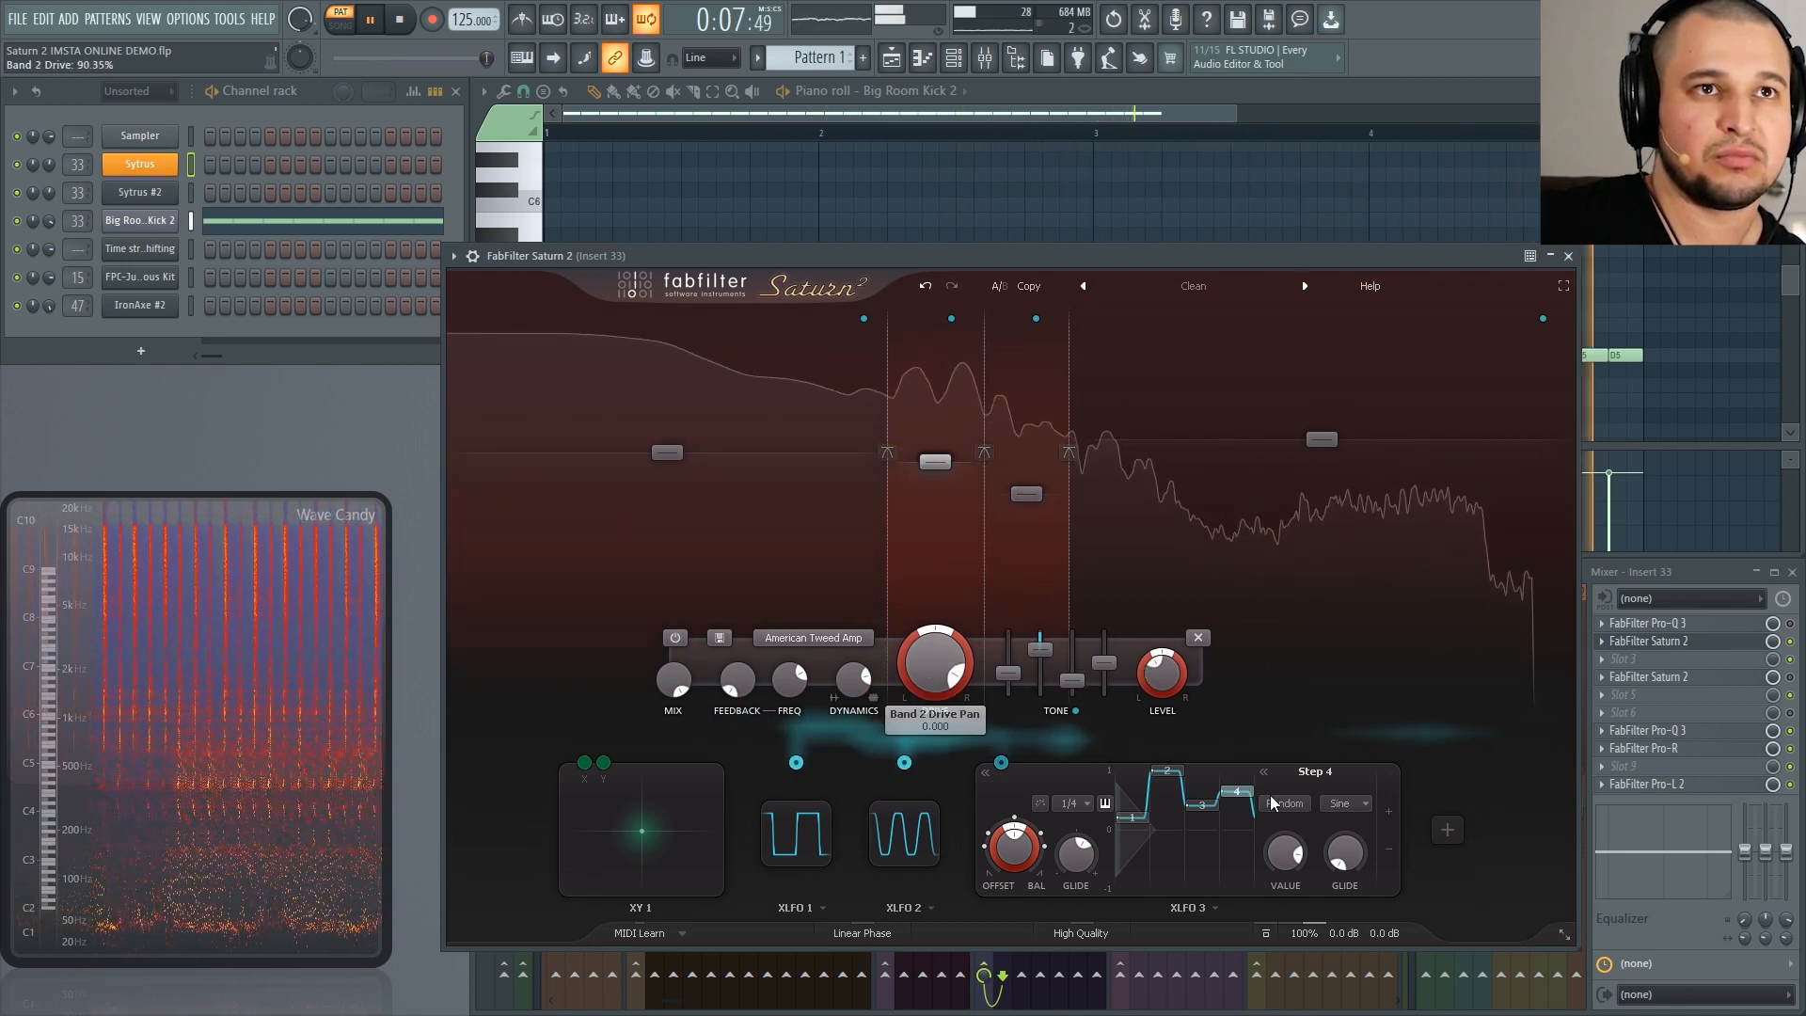
# Step: Reshape XLFO 3 with step 2 at 0.508, a raised step 3 and step 4 at 0.302, and set Band 2's Mid to +1.08 dB
pyautogui.moveTo(1202, 804)
pyautogui.mouseDown()
pyautogui.moveTo(1208, 786)
pyautogui.moveTo(1235, 817)
pyautogui.mouseUp()
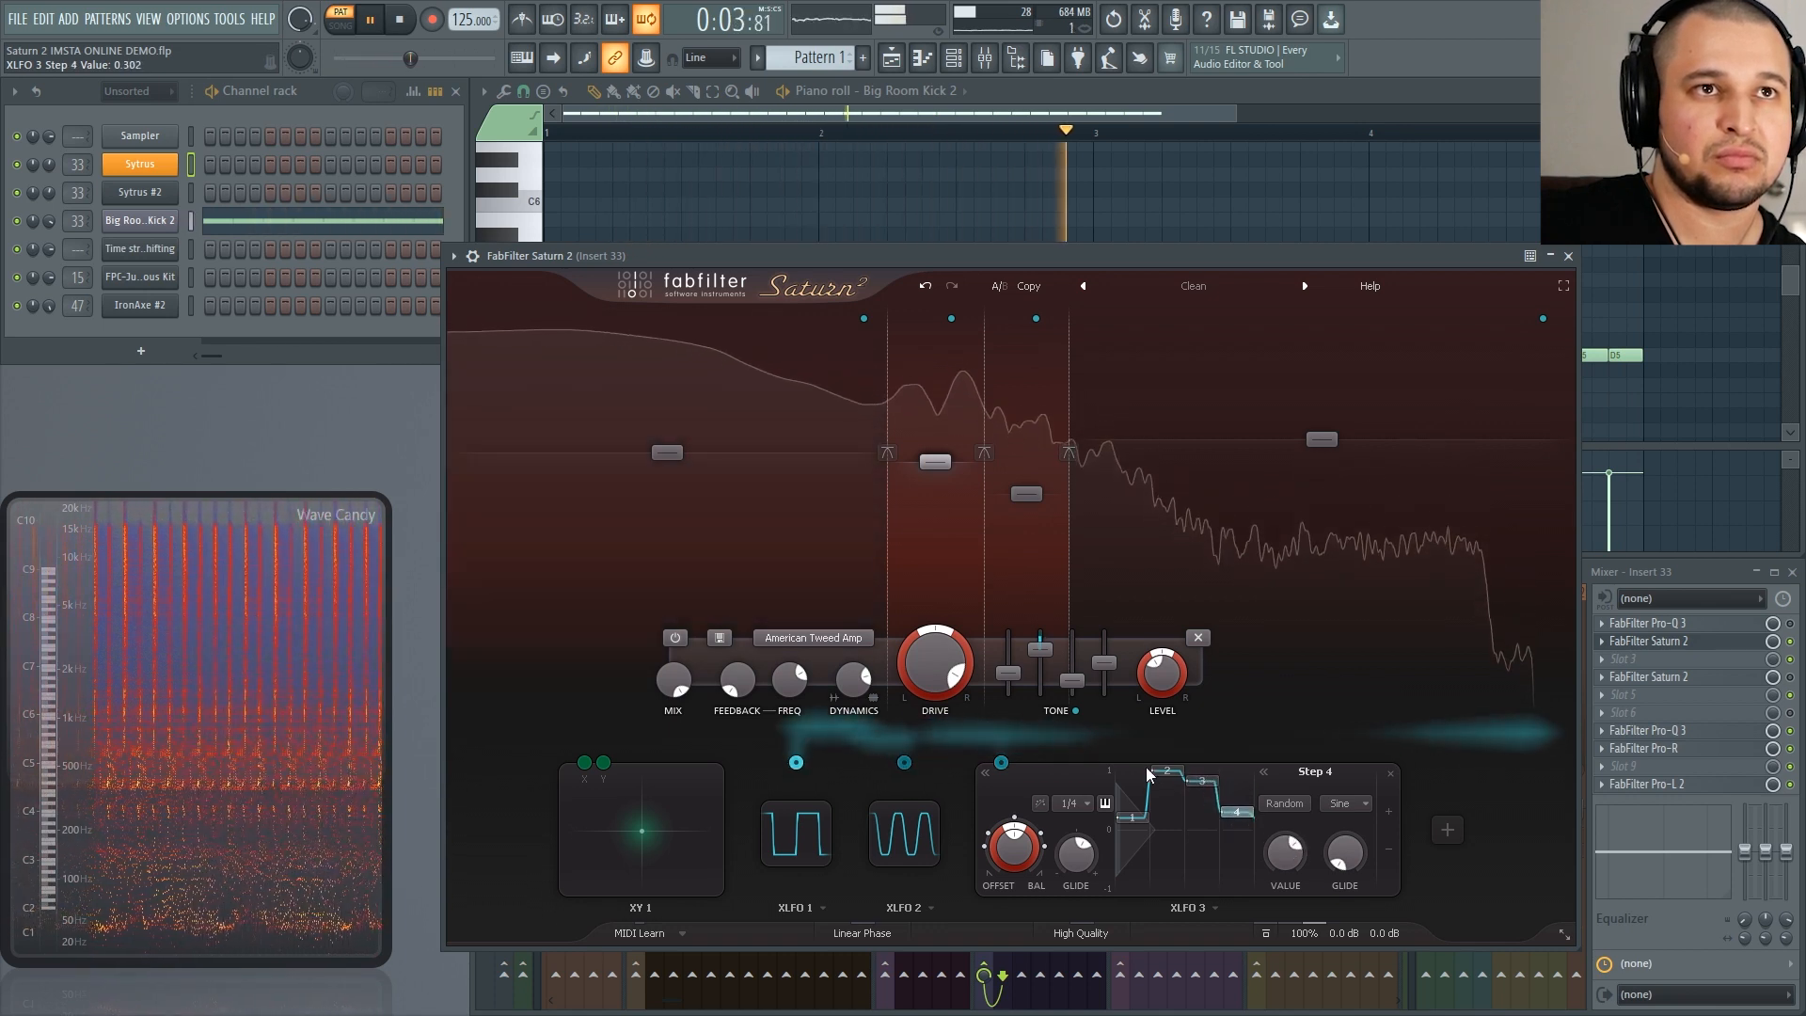
pyautogui.moveTo(1145, 765); pyautogui.dragTo(1164, 816)
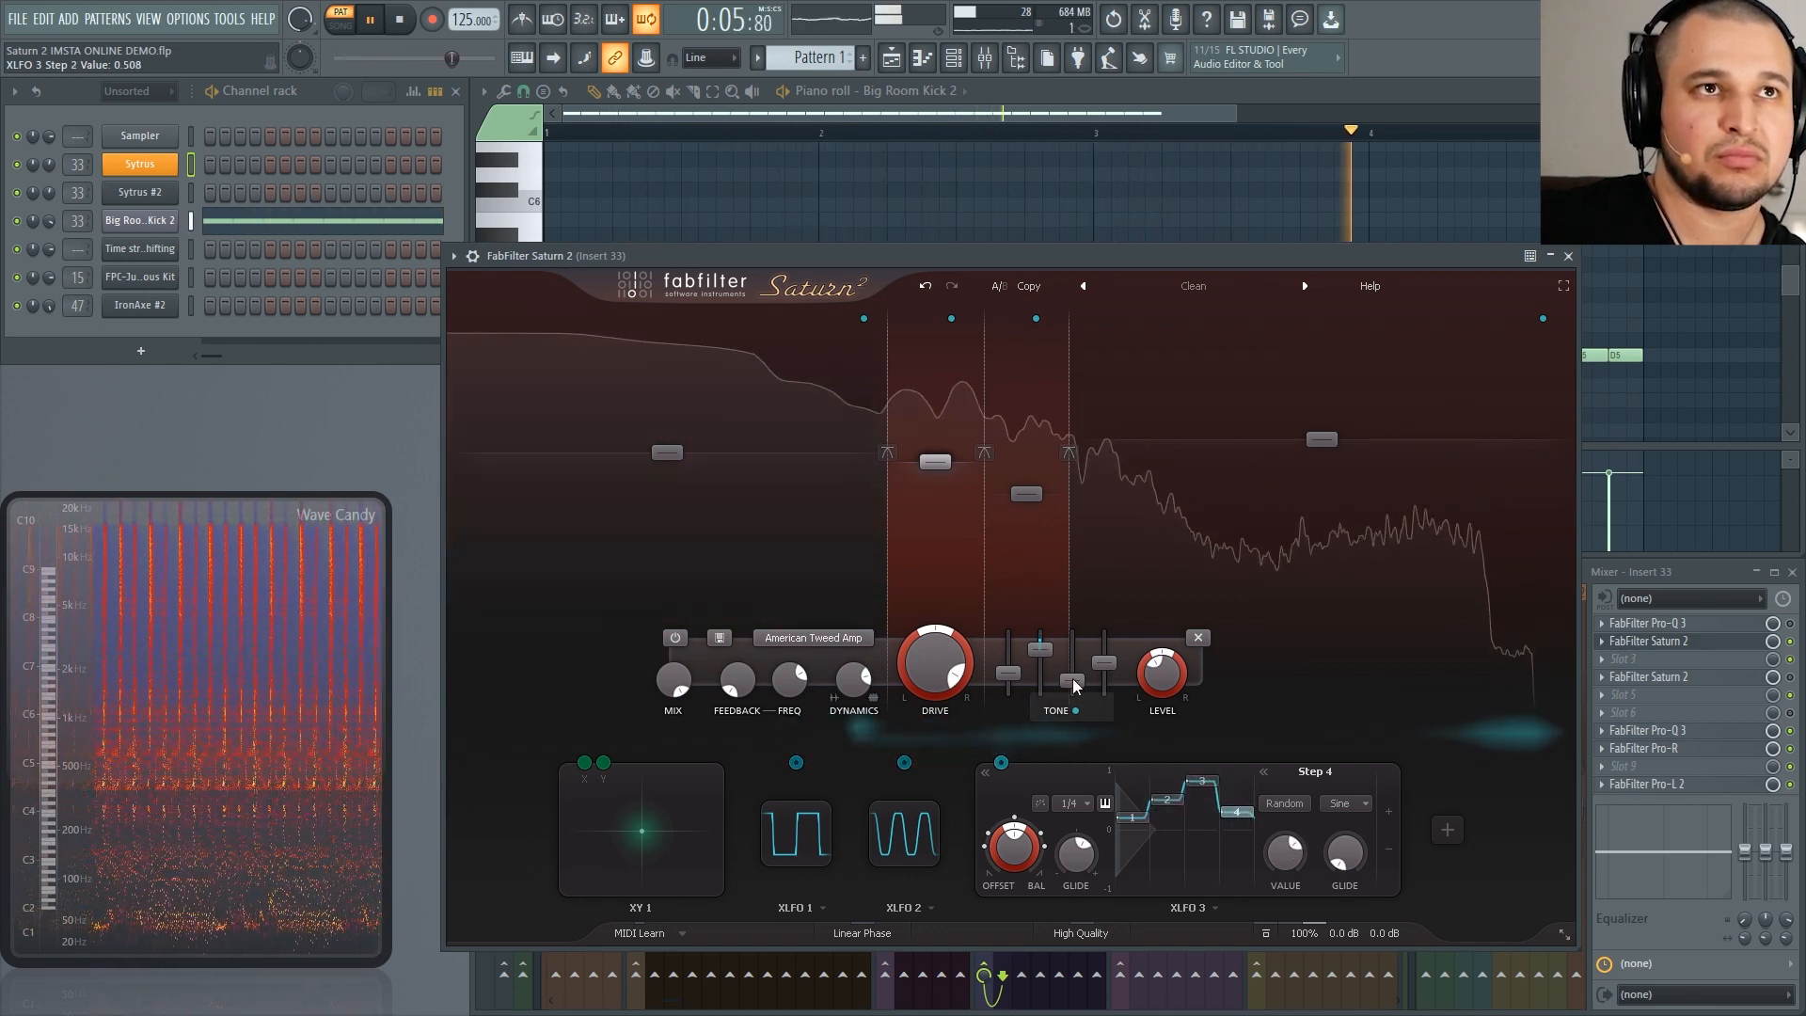
pyautogui.moveTo(1039, 649)
pyautogui.mouseDown()
pyautogui.moveTo(1053, 704)
pyautogui.moveTo(1031, 666)
pyautogui.mouseUp()
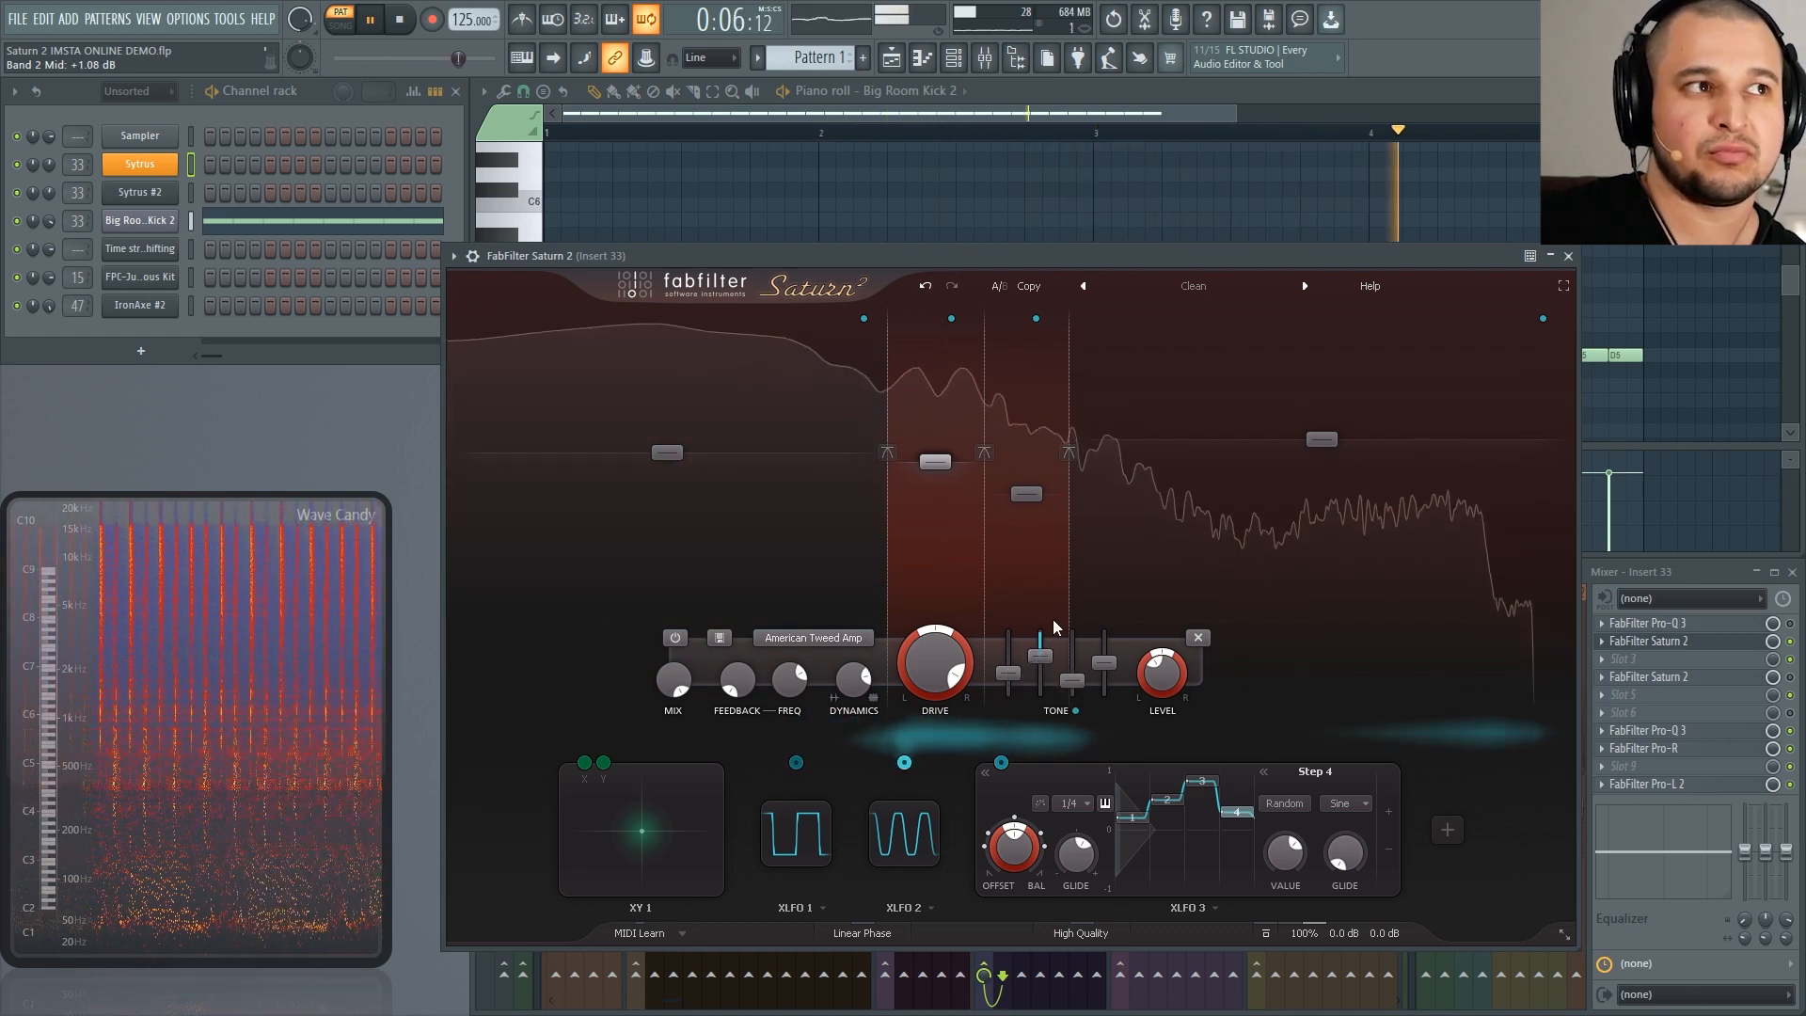
pyautogui.press('space')
pyautogui.press('space')
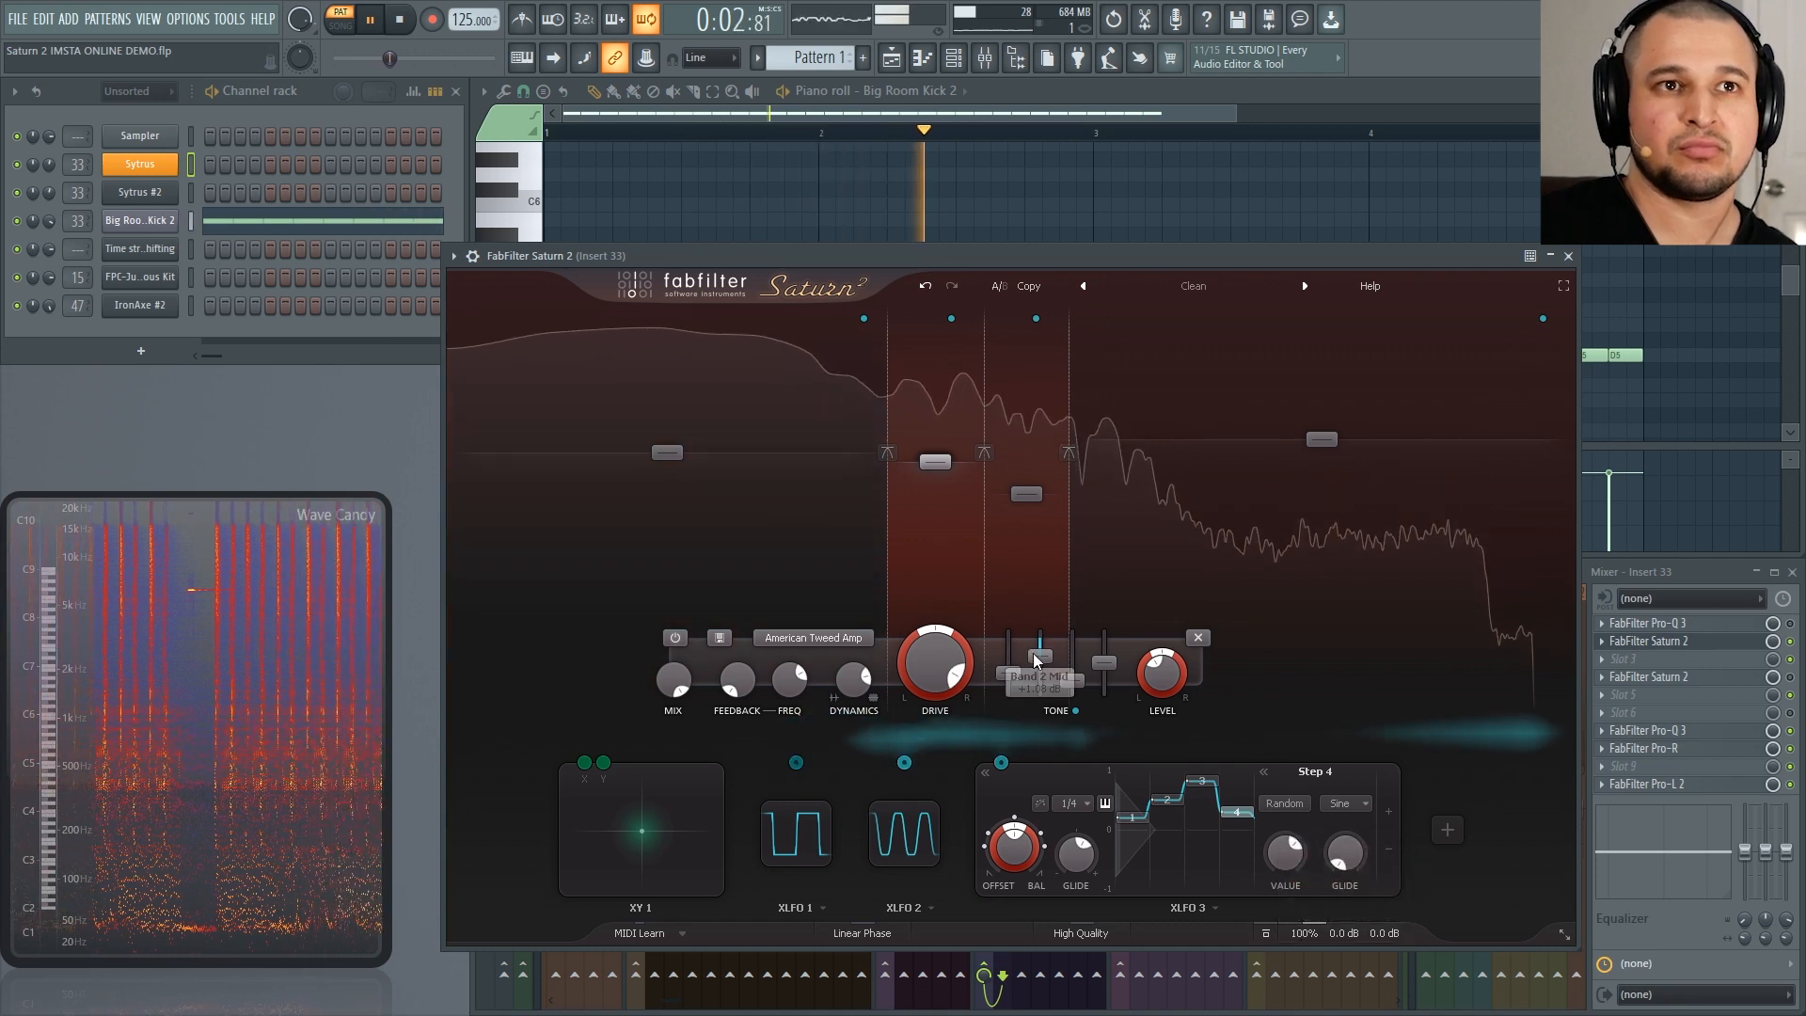
# Step: Compare the dry and processed kick by switching the global Mix between 0% and 100%, leave it at 0% and stop playback
pyautogui.moveTo(1317, 933)
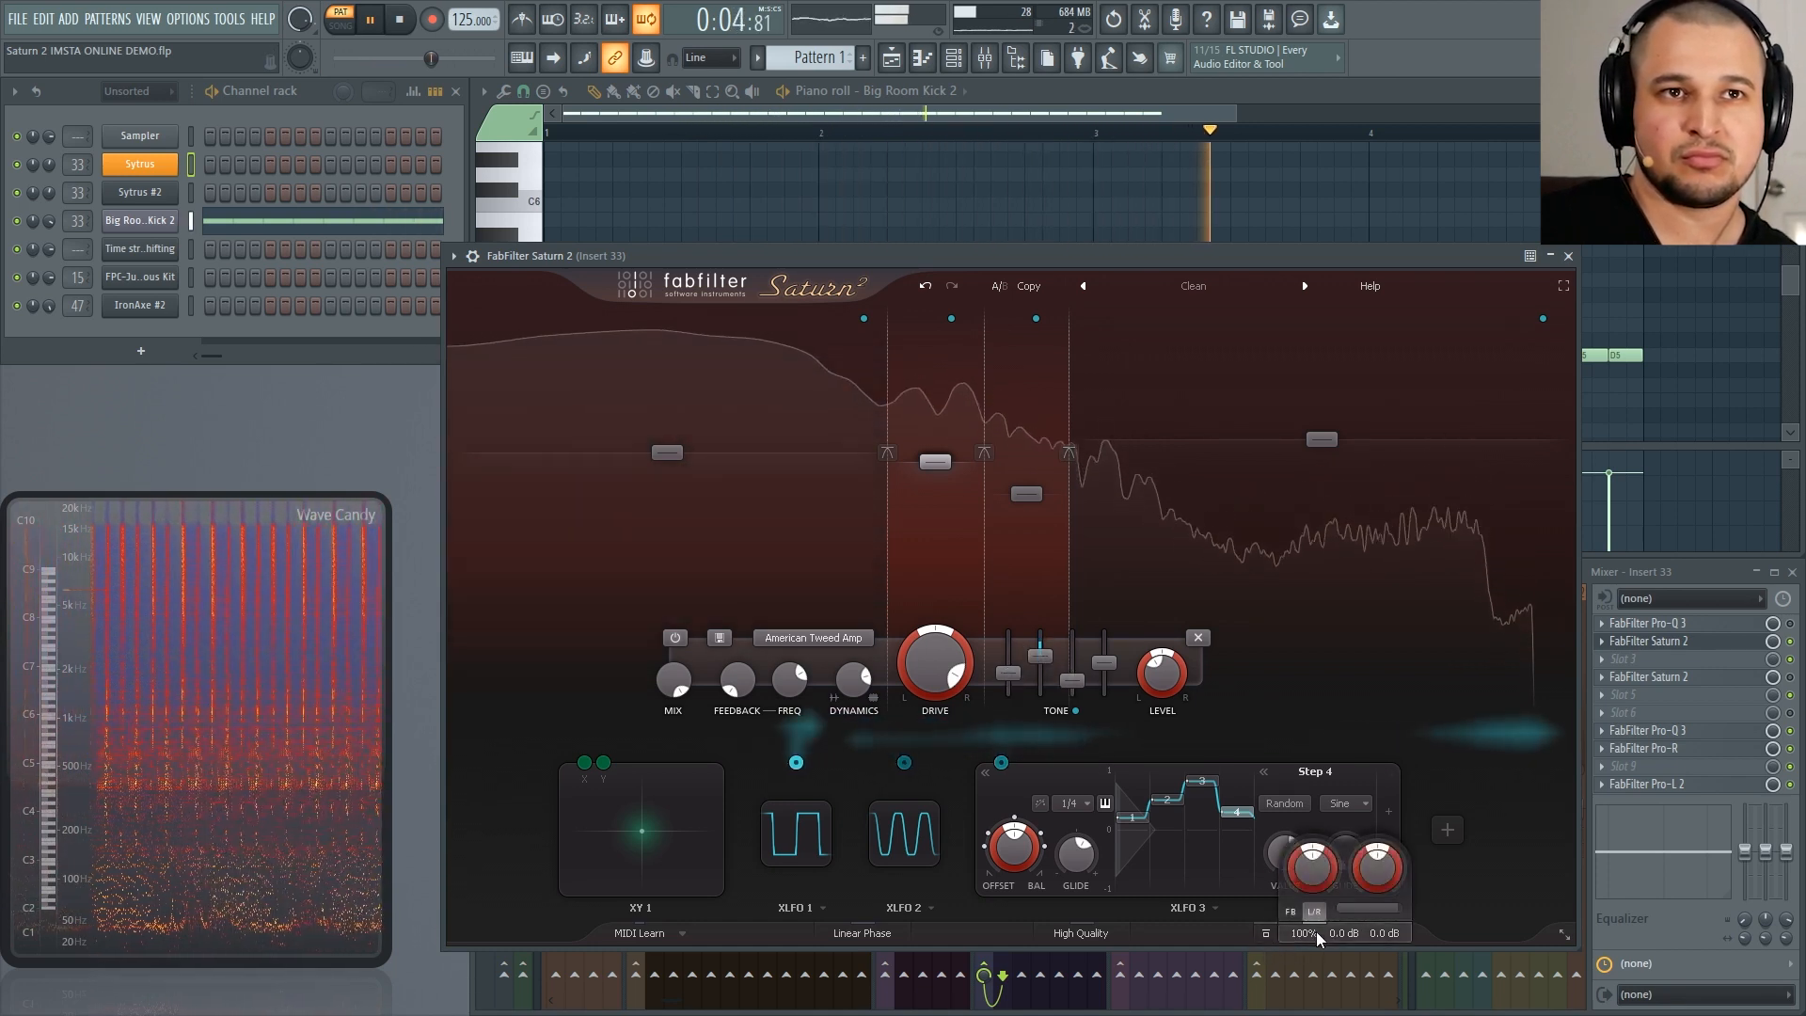
pyautogui.moveTo(1388, 906); pyautogui.dragTo(832, 630)
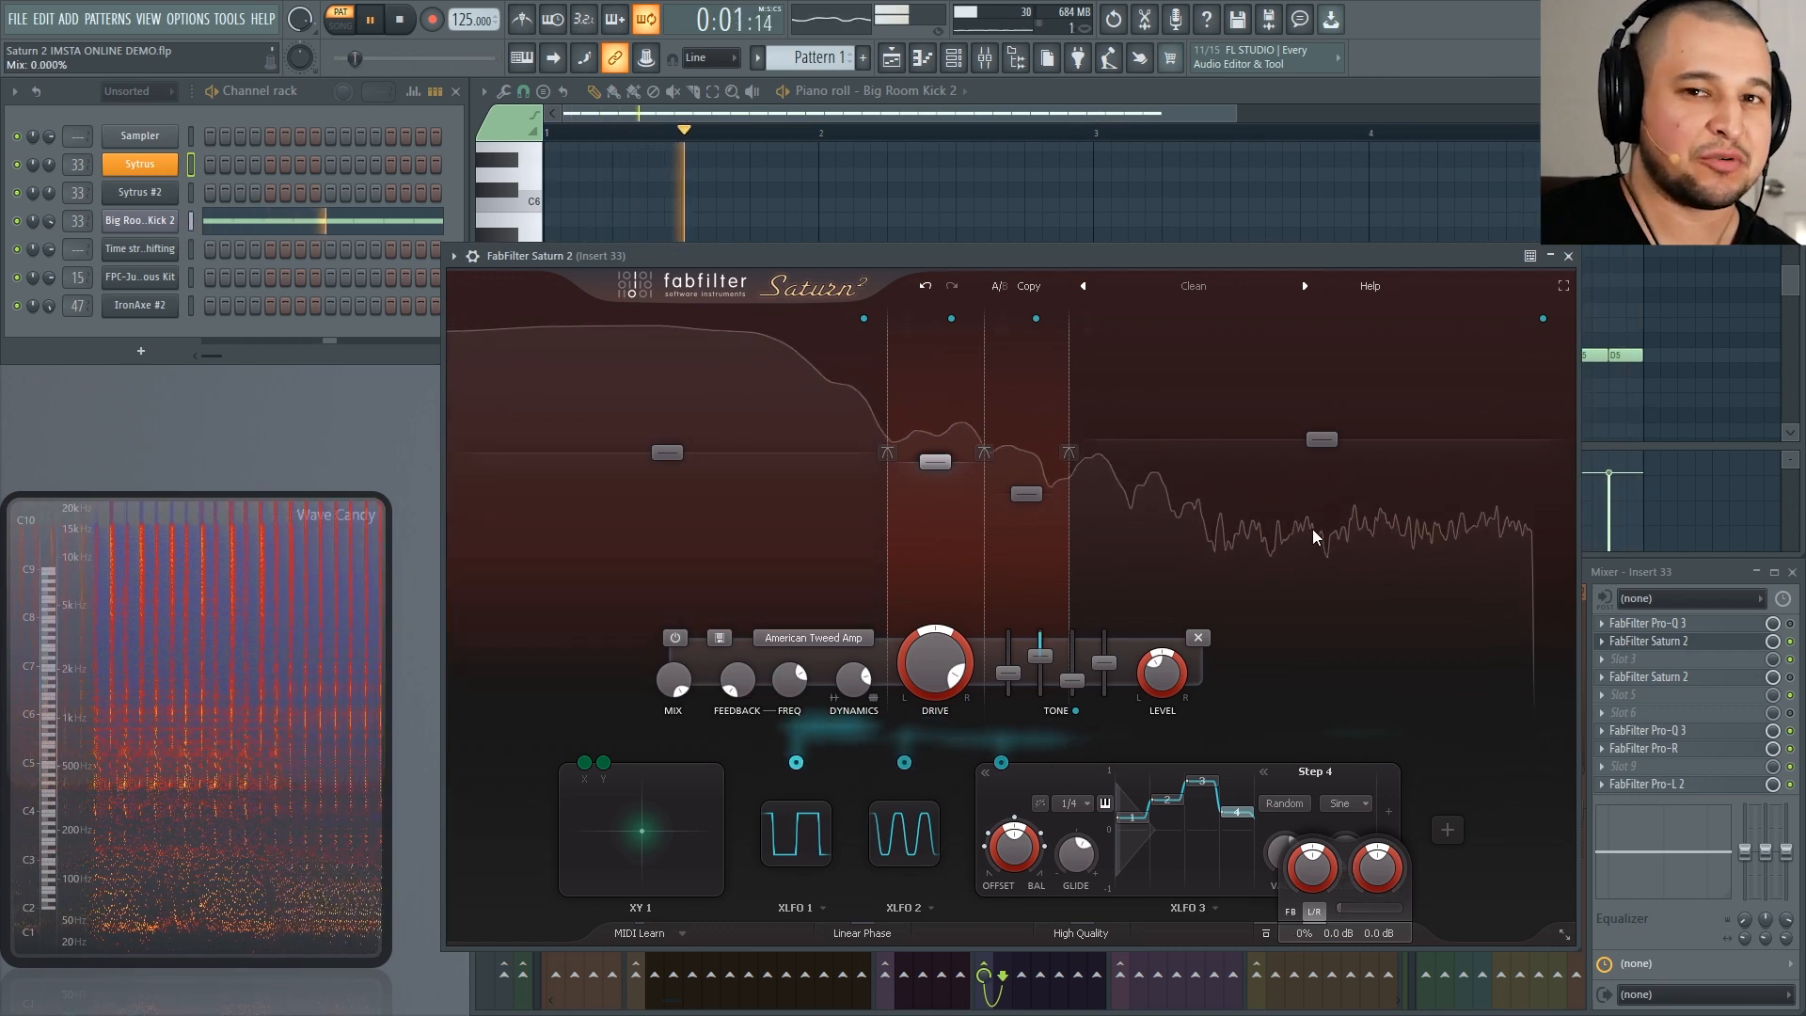
pyautogui.doubleClick(1345, 912)
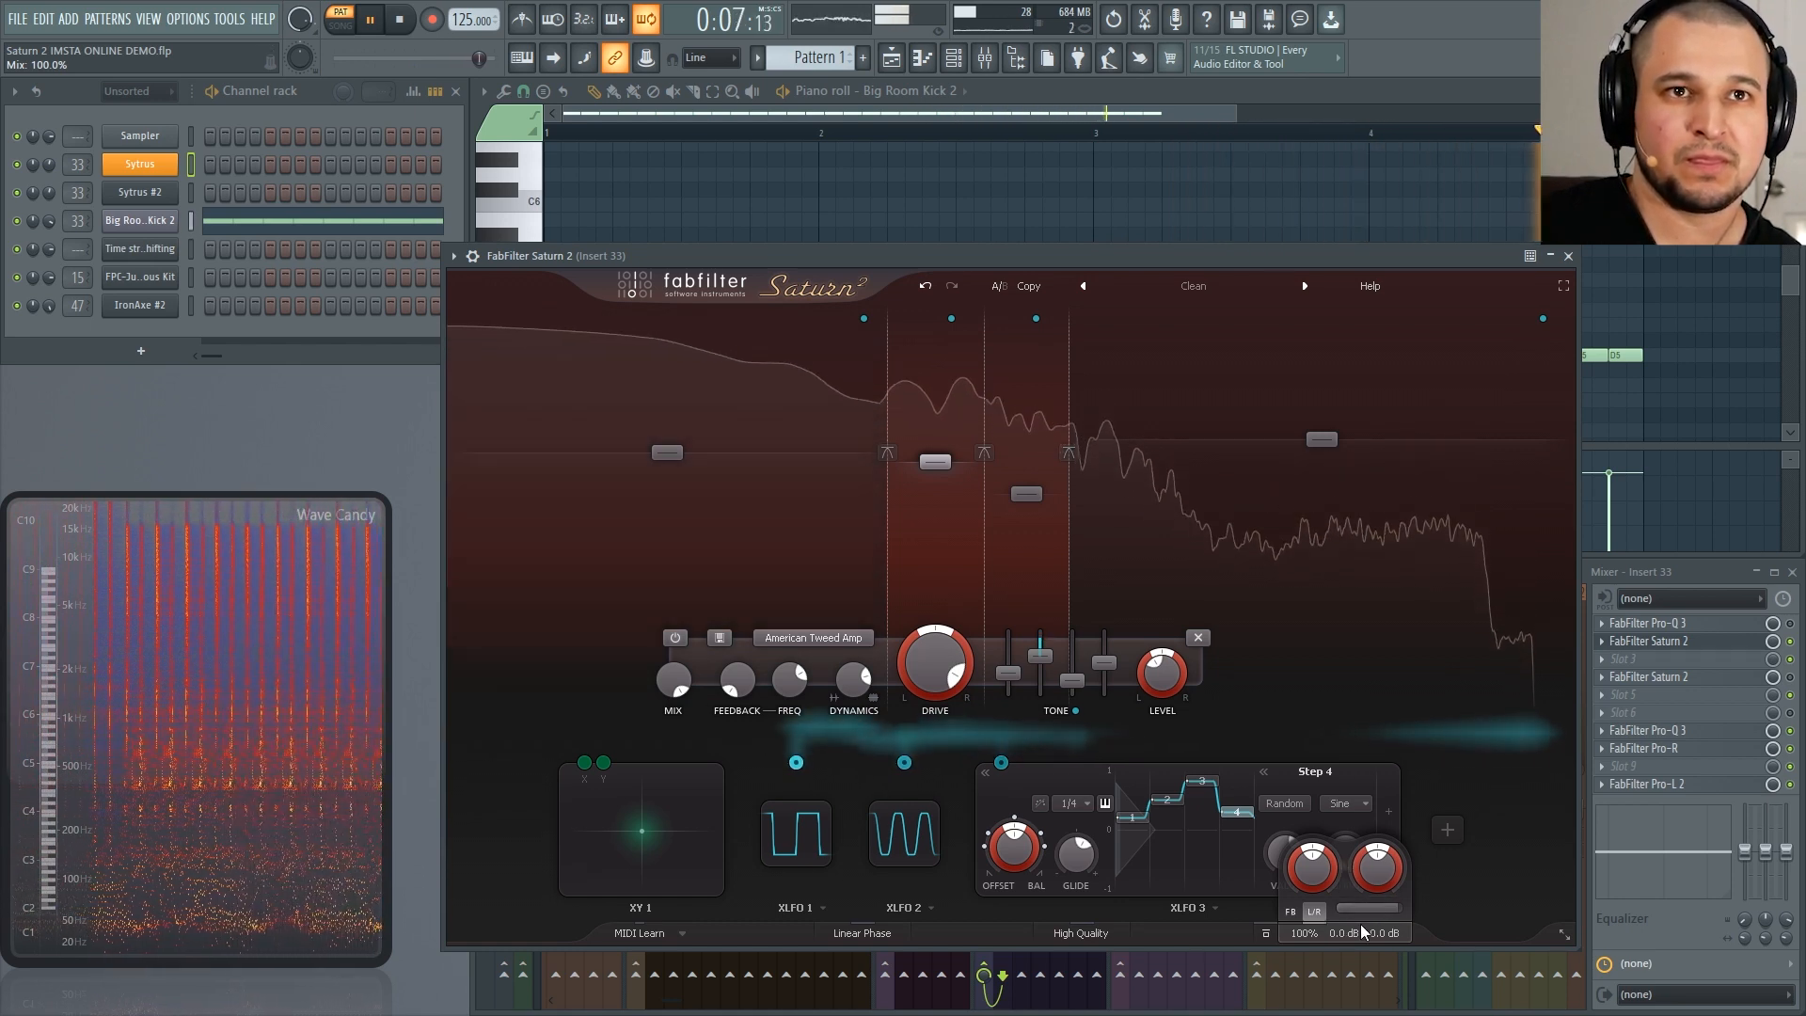
pyautogui.moveTo(1382, 914); pyautogui.dragTo(1239, 874)
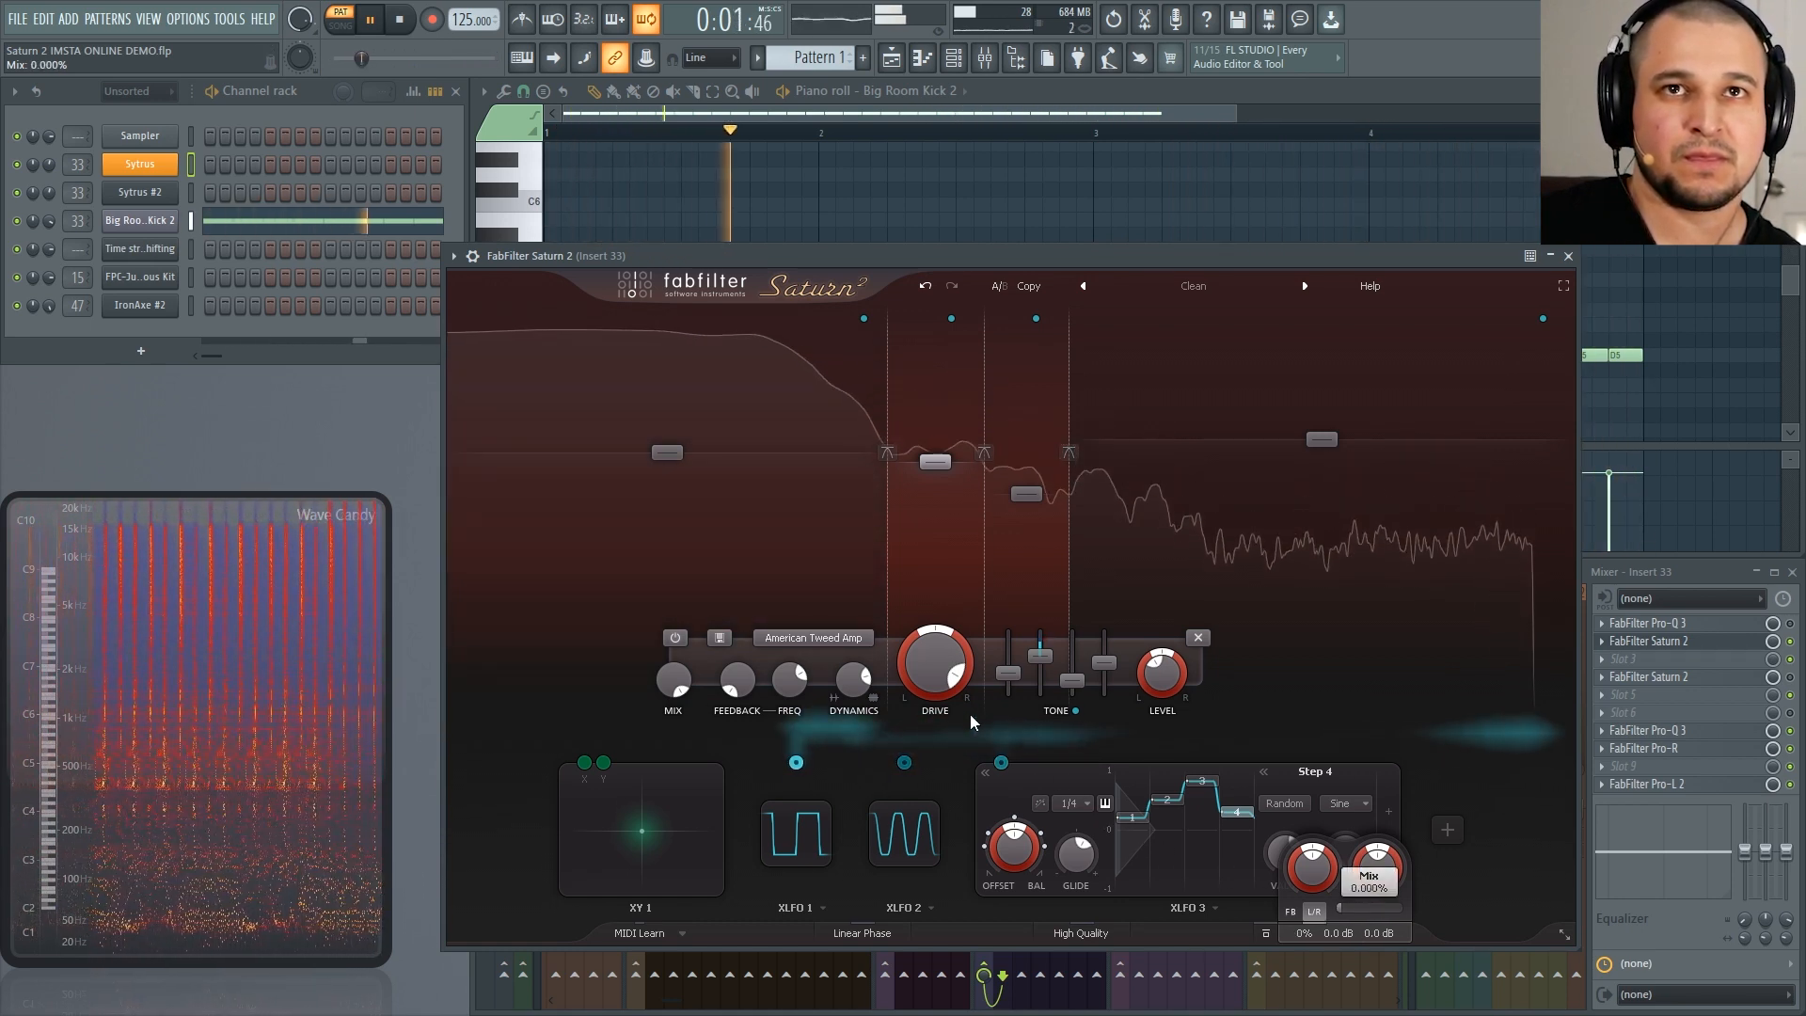
pyautogui.press('space')
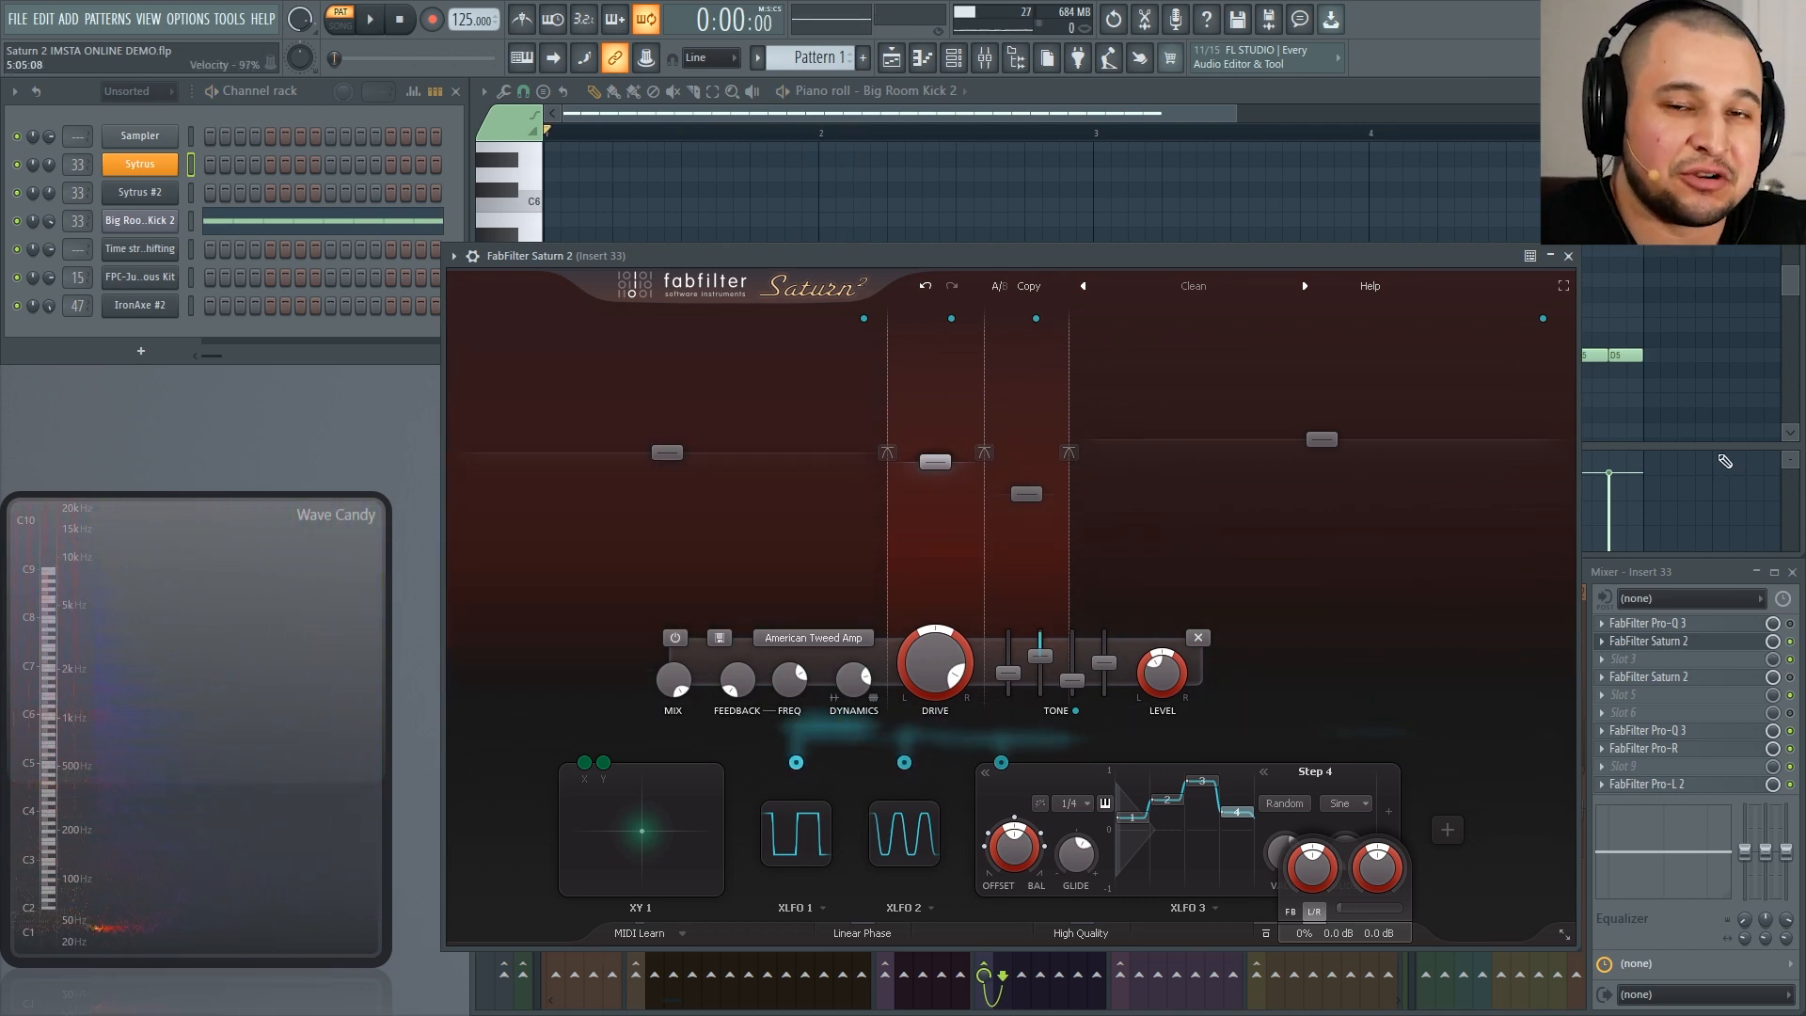
# Step: Open the choice of new modulation sources for the modulation section
pyautogui.click(1448, 819)
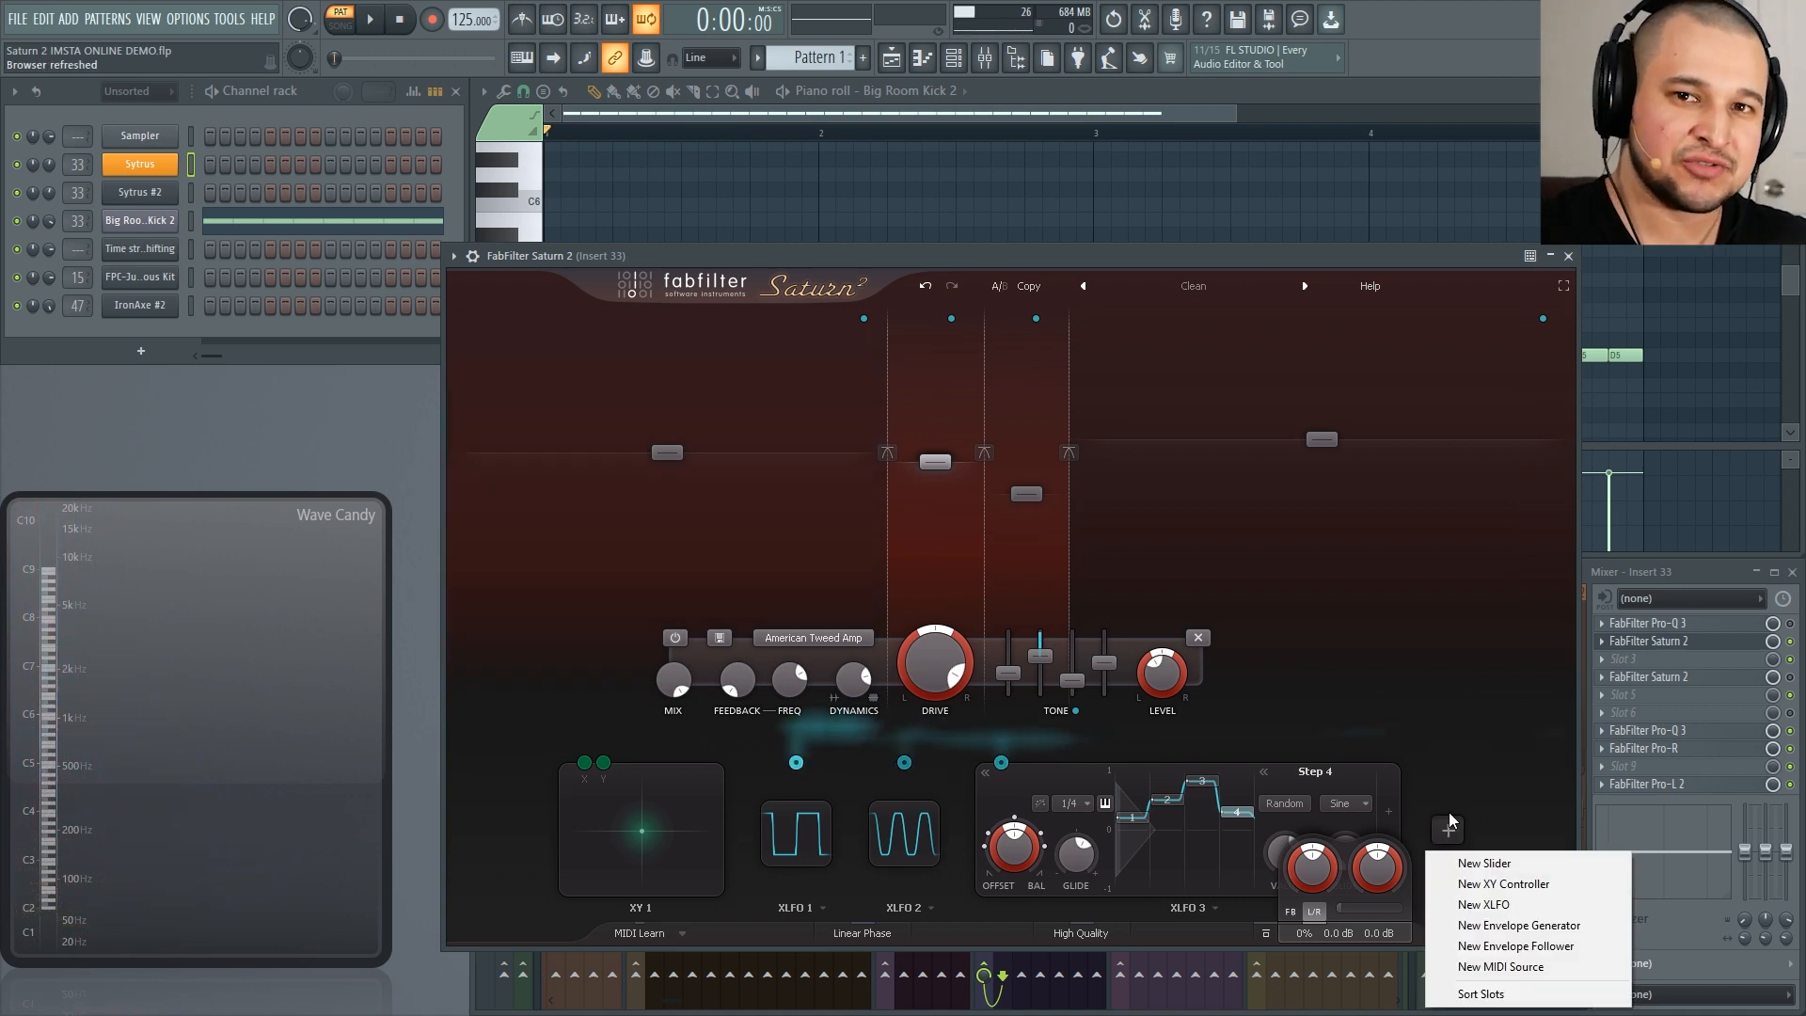